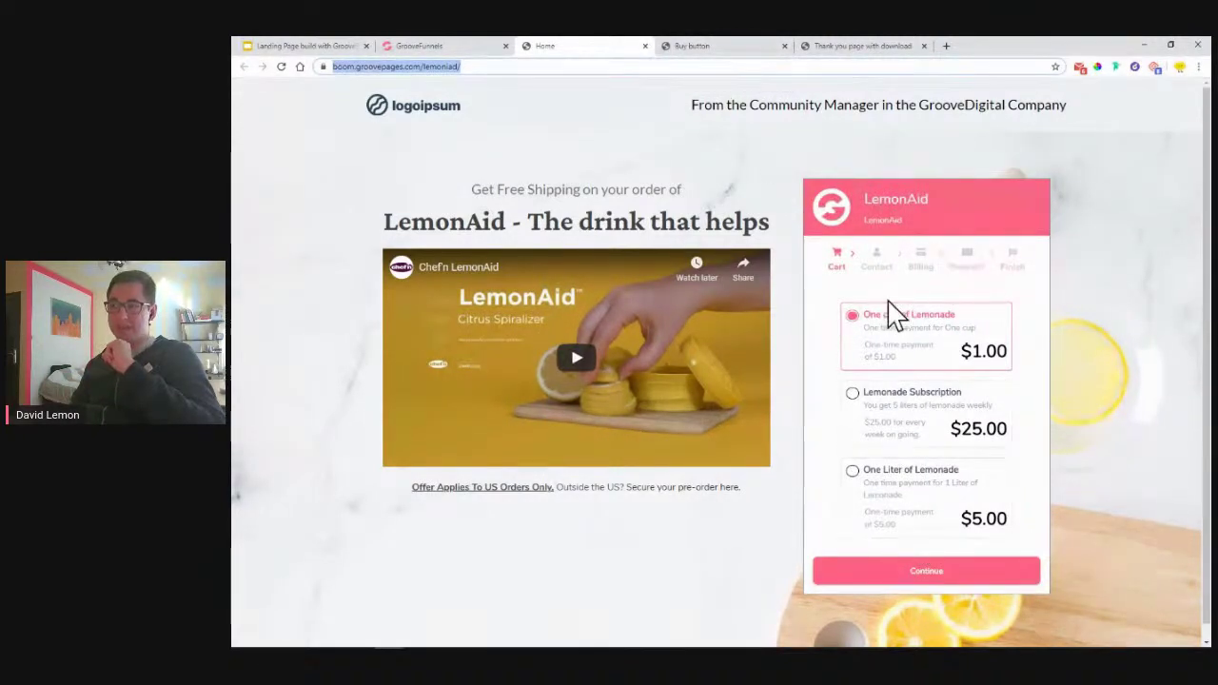
# Review the published LemonAid buy-button page, open its checkout through Buy Now!, and view the thank-you page
pyautogui.click(704, 46)
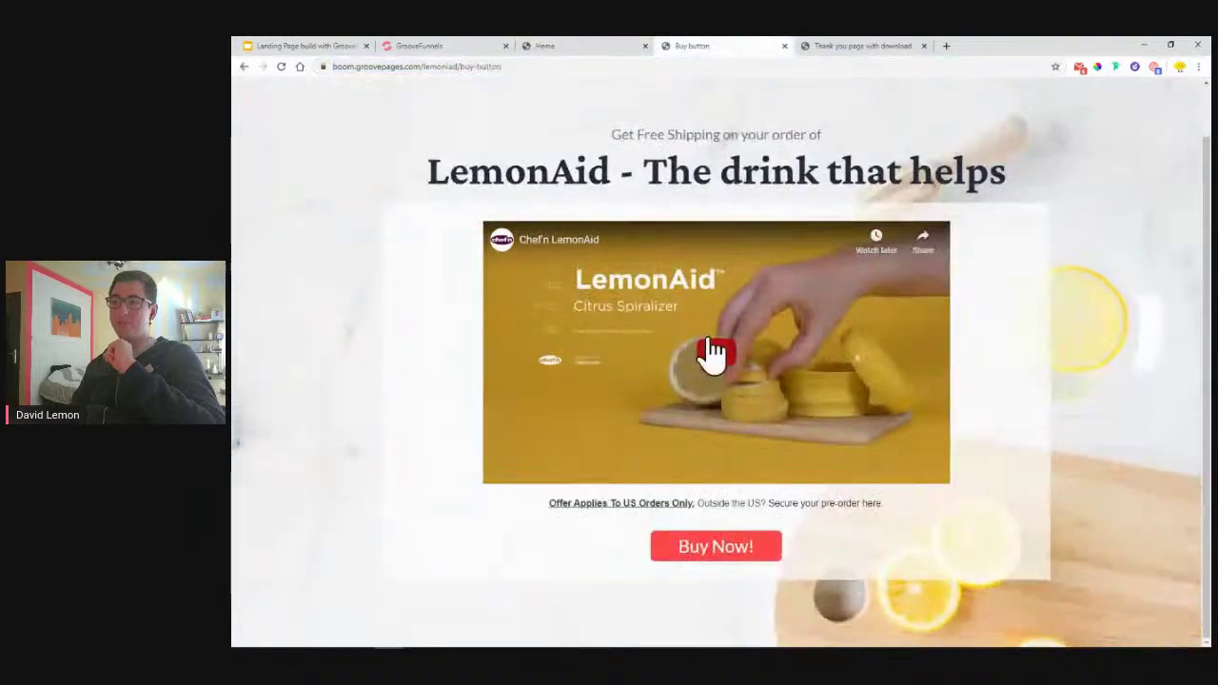
pyautogui.click(706, 557)
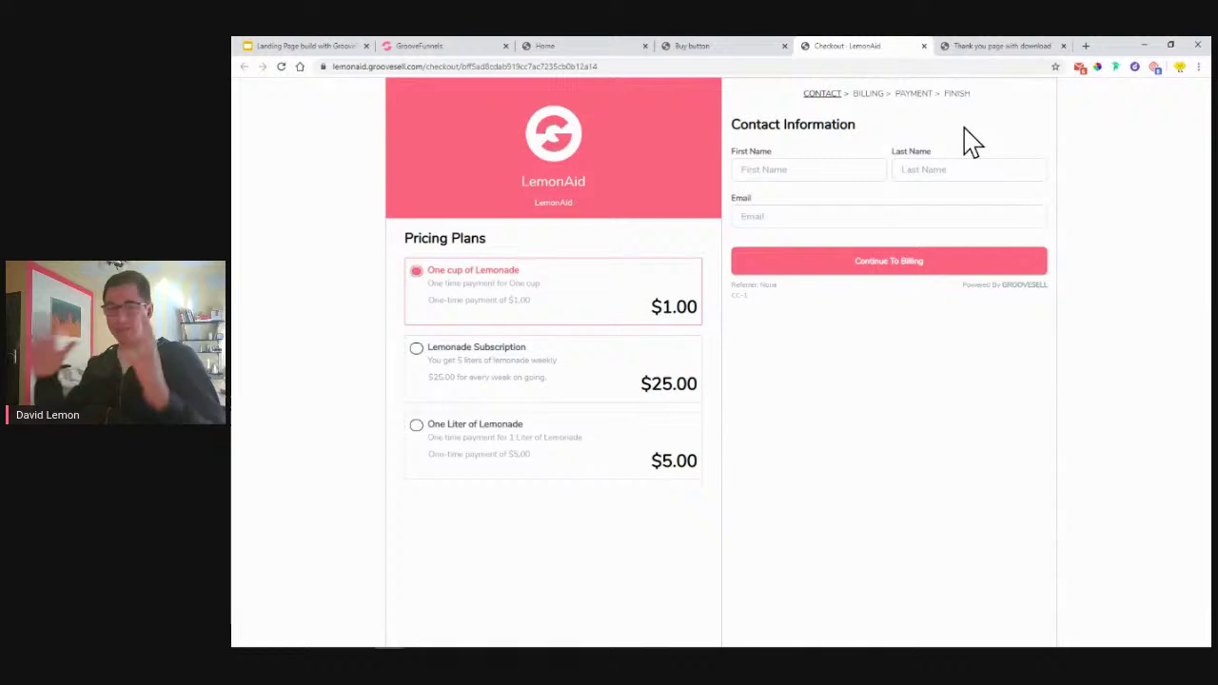
pyautogui.click(990, 49)
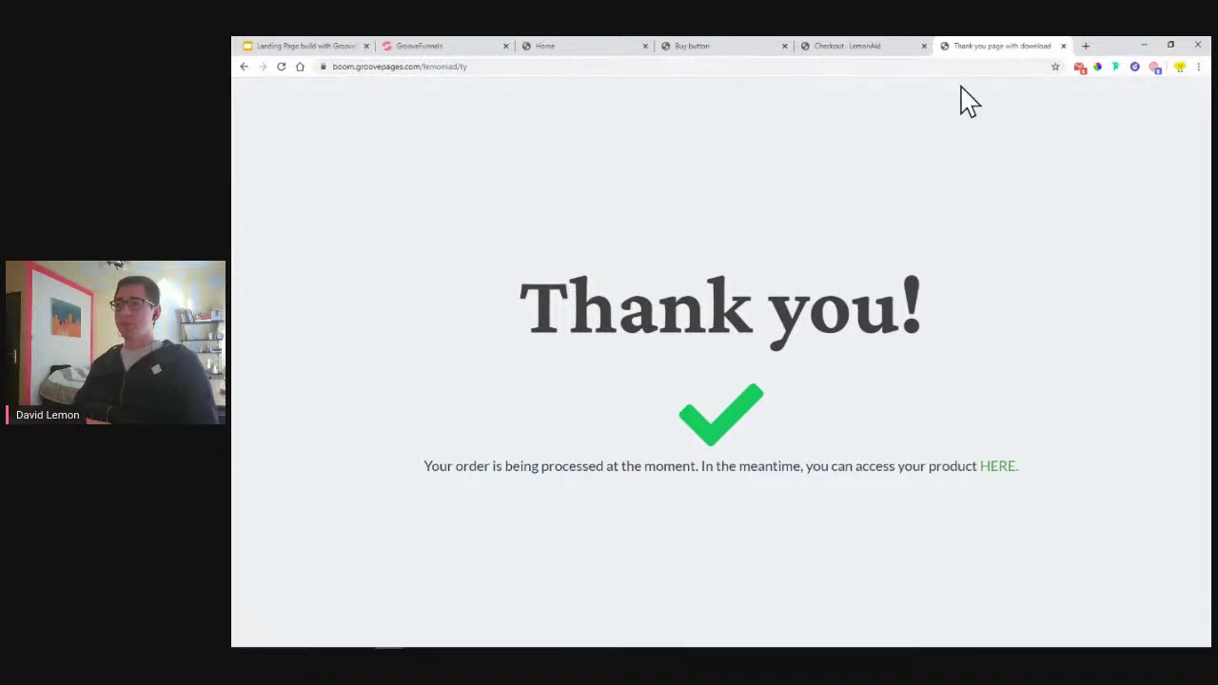
# Close the LemonAid checkout page and revisit the published home, buy-button and thank-you pages
pyautogui.click(734, 45)
pyautogui.click(827, 46)
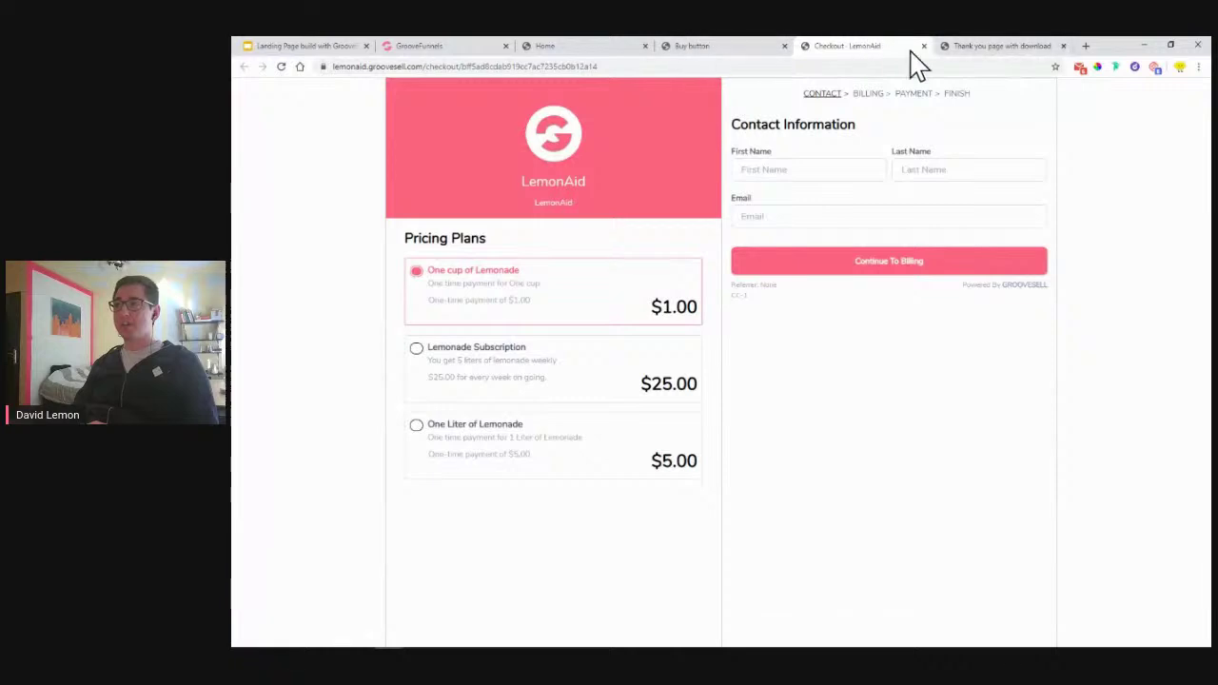
pyautogui.click(923, 46)
pyautogui.click(550, 48)
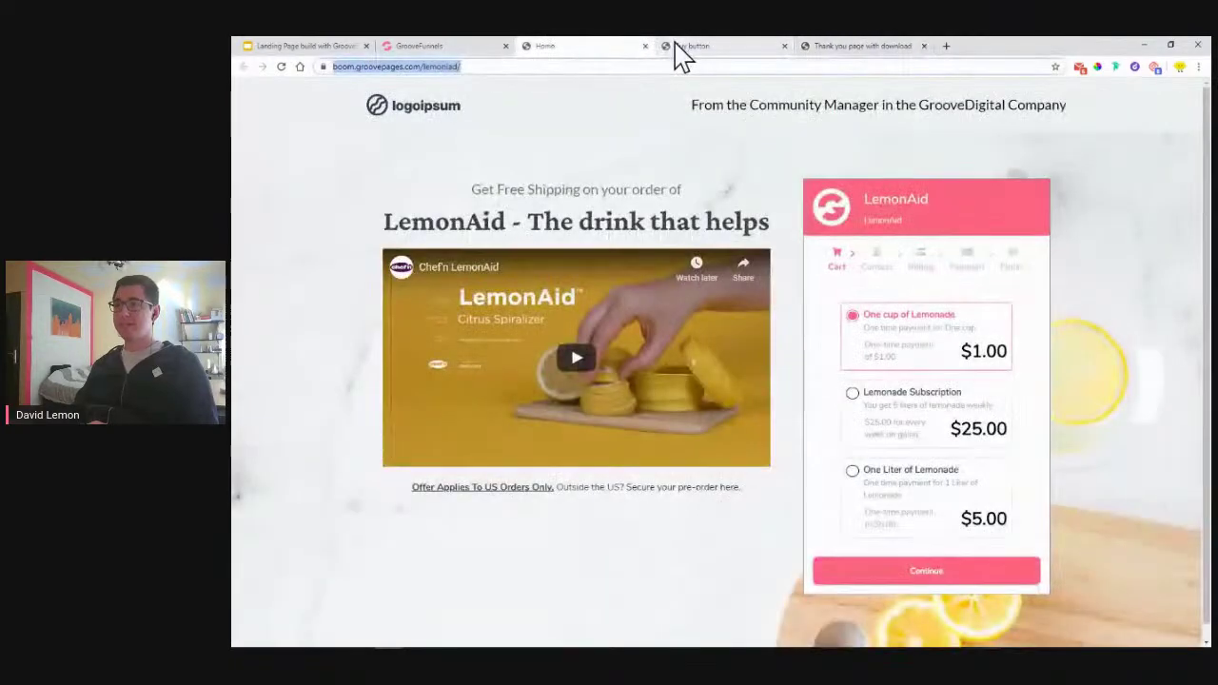
pyautogui.click(680, 49)
pyautogui.click(828, 50)
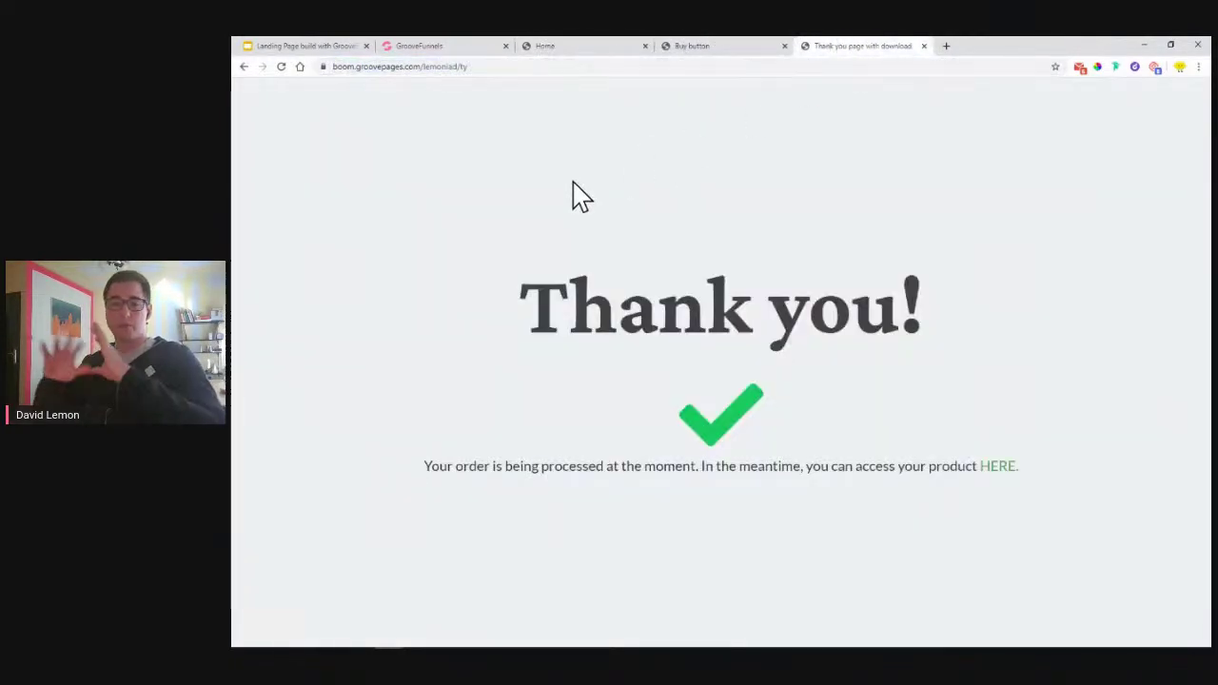
# Switch to GrooveFunnels, leave the open page builder for the My Sites list, and start a new site
pyautogui.click(467, 46)
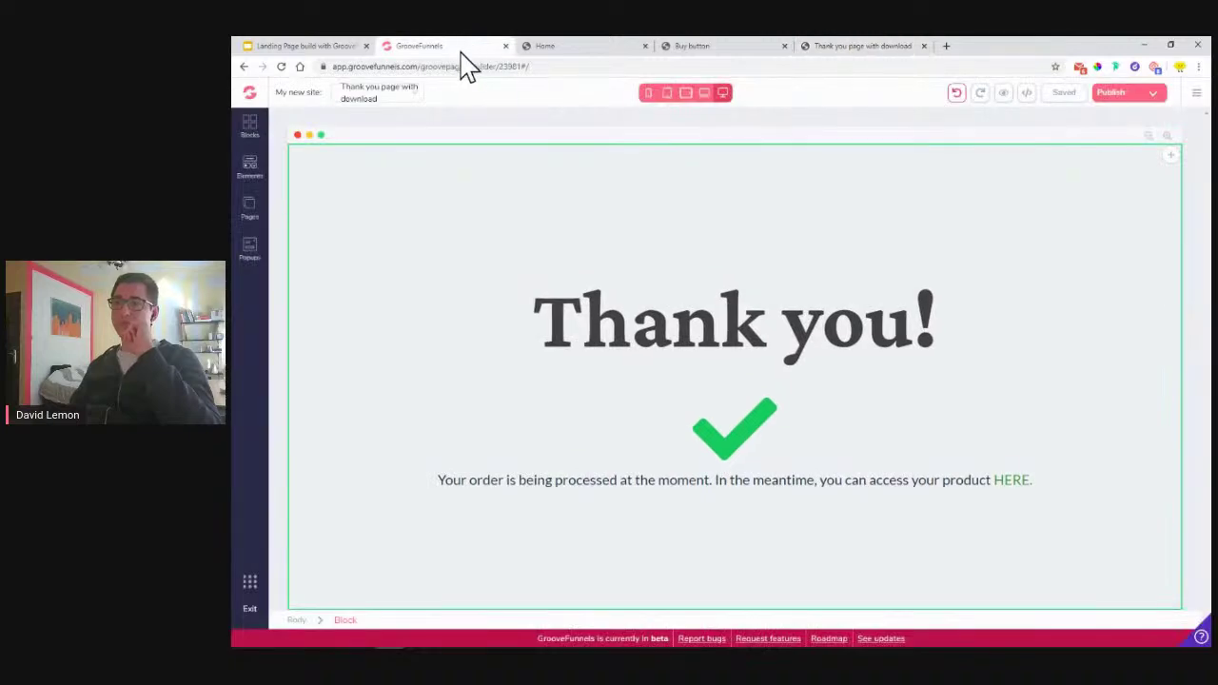
pyautogui.click(250, 92)
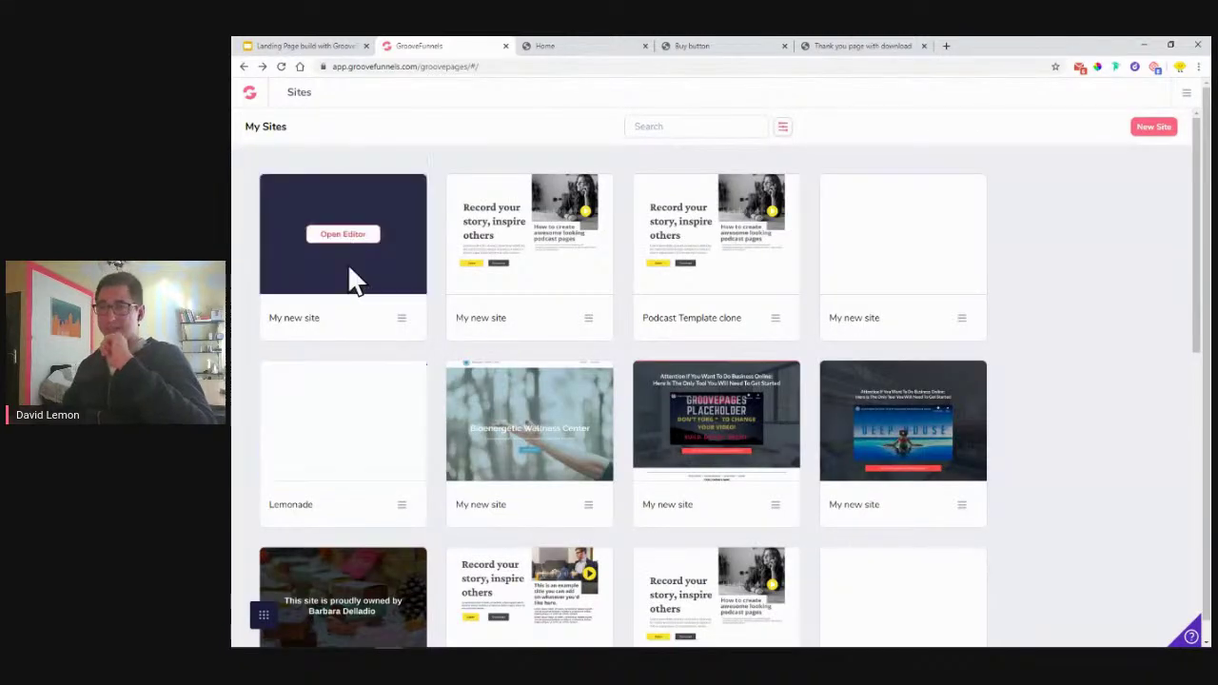
pyautogui.click(1152, 128)
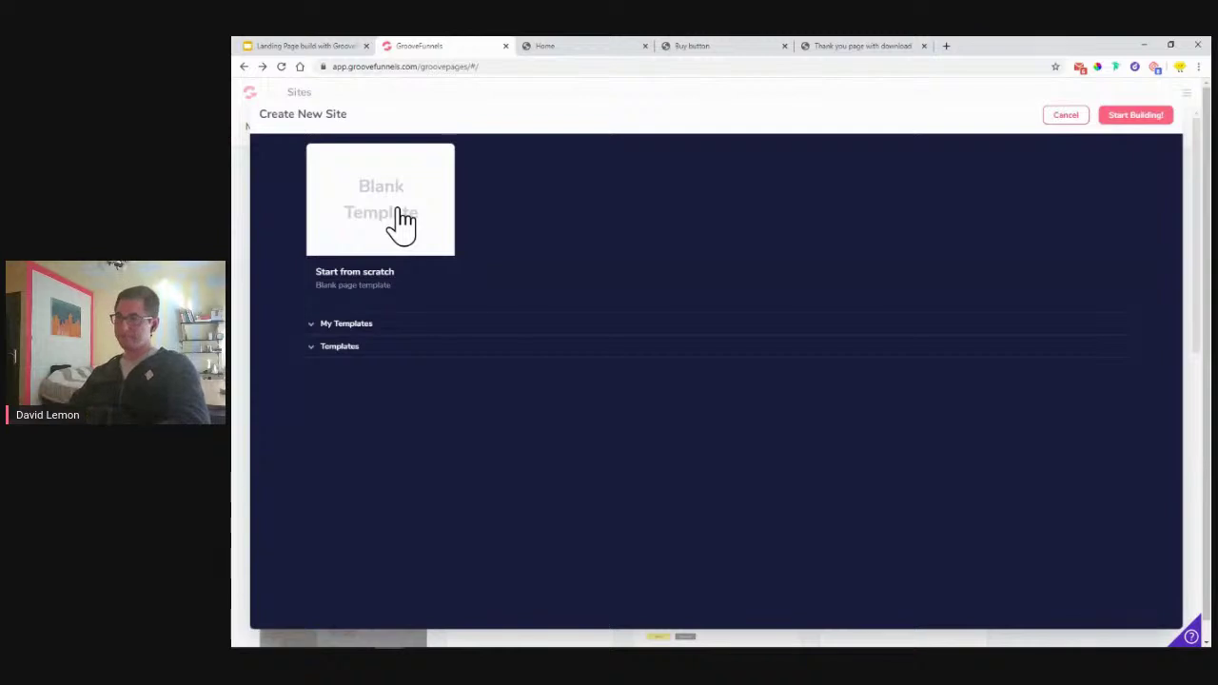
# Look through the ready-made site templates and create the new site from the Blank Template
pyautogui.click(341, 350)
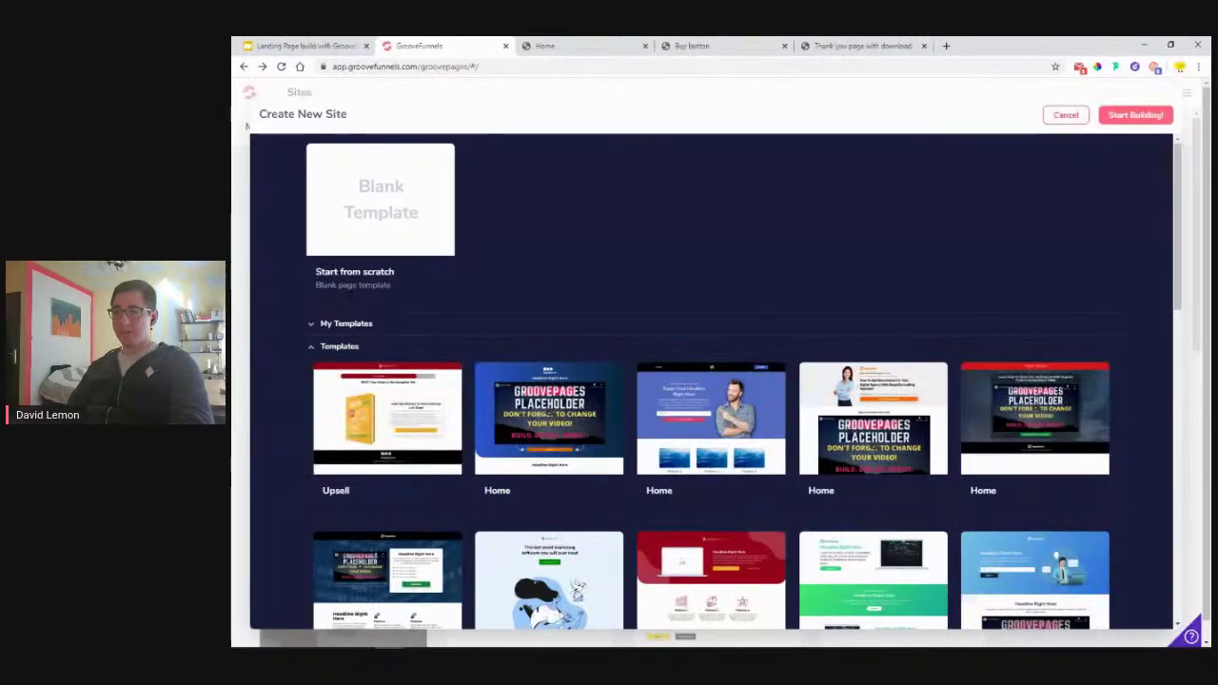
pyautogui.scroll(-3, 252, 386)
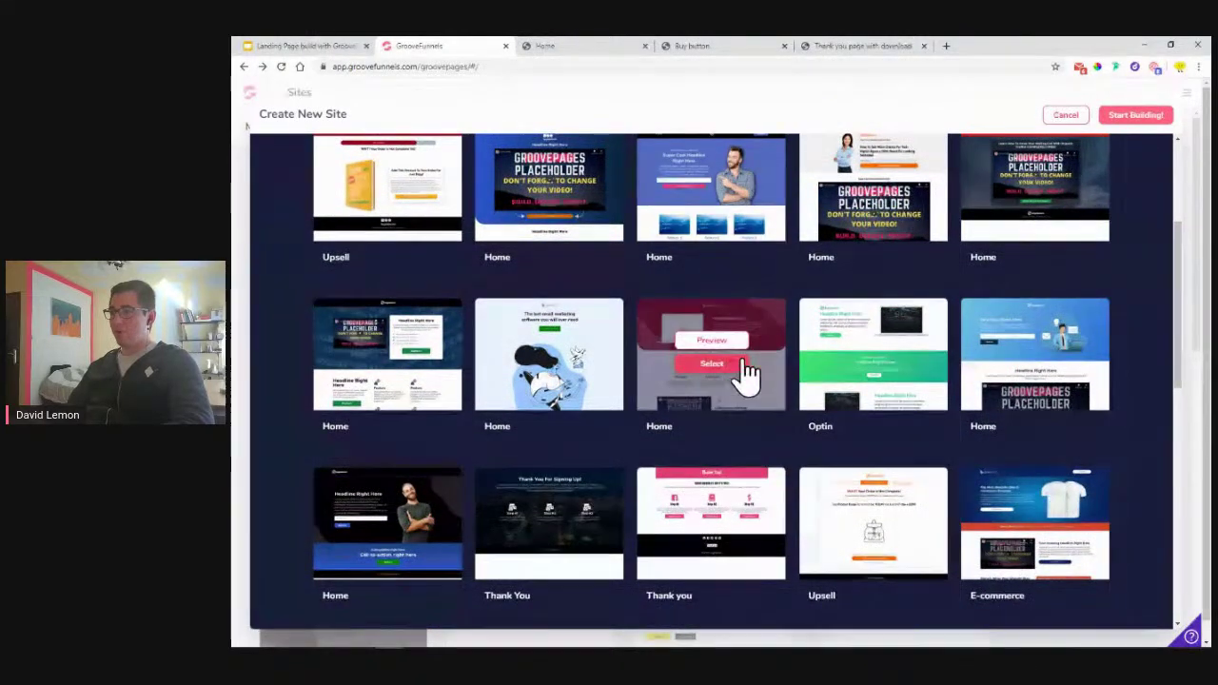
pyautogui.moveTo(1016, 360)
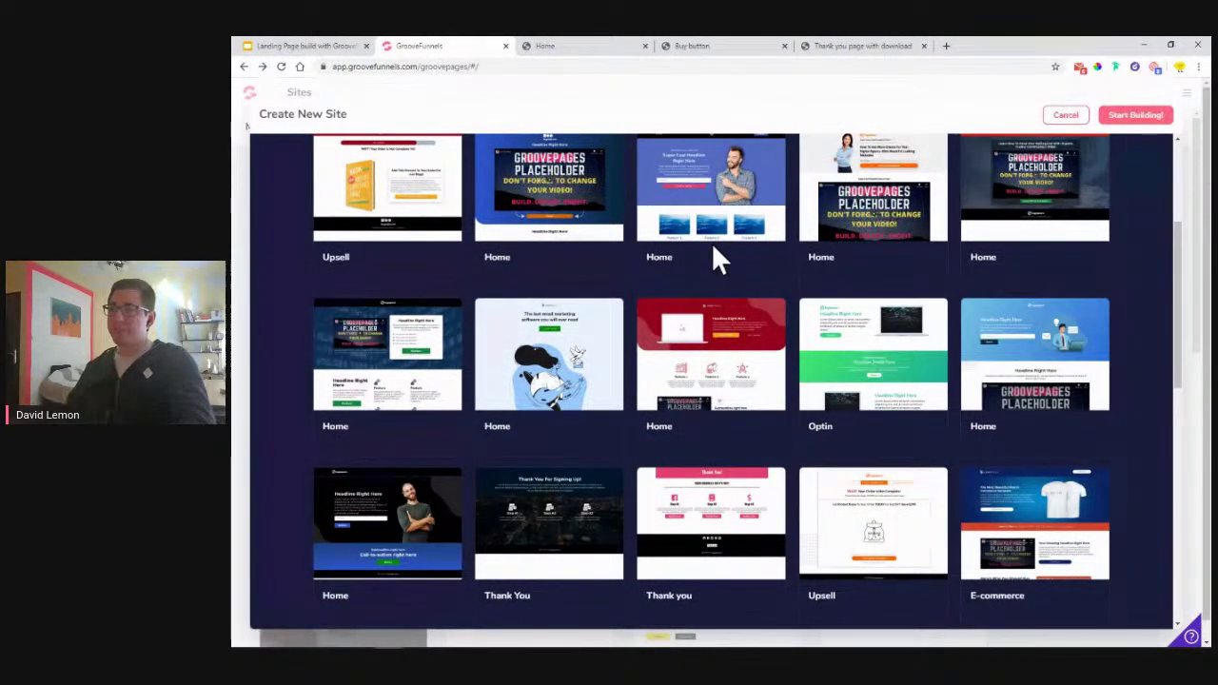
pyautogui.scroll(-1, 683, 281)
pyautogui.scroll(-3, 687, 286)
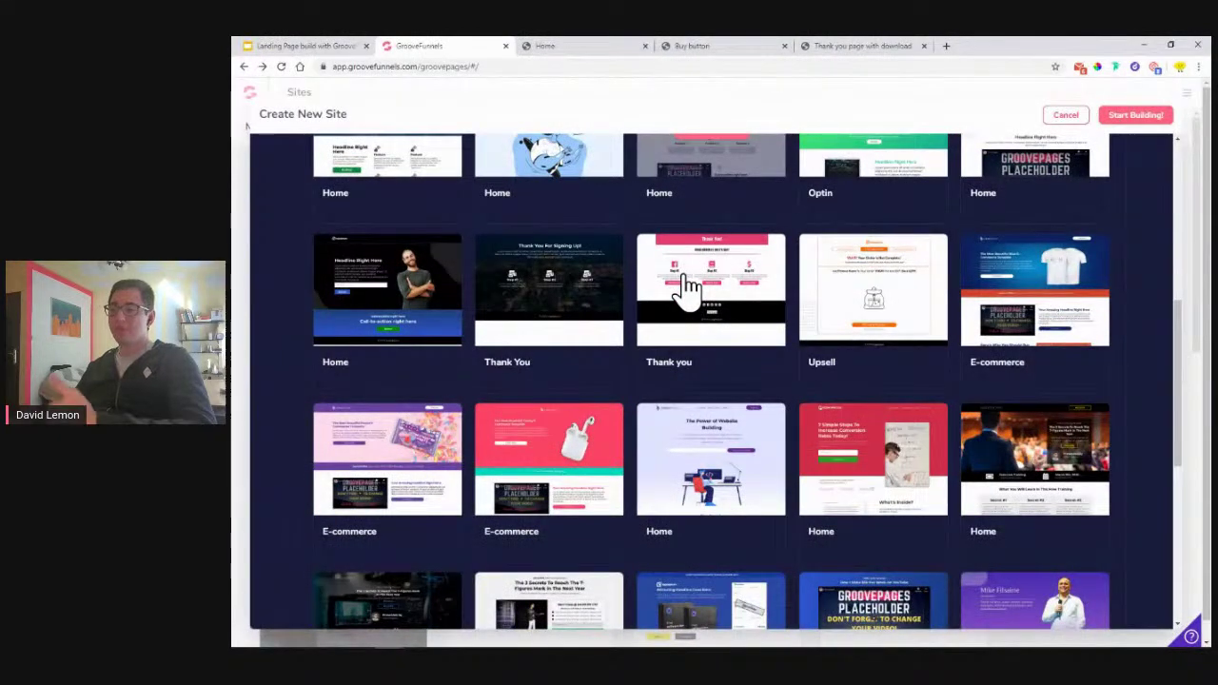
pyautogui.moveTo(856, 464)
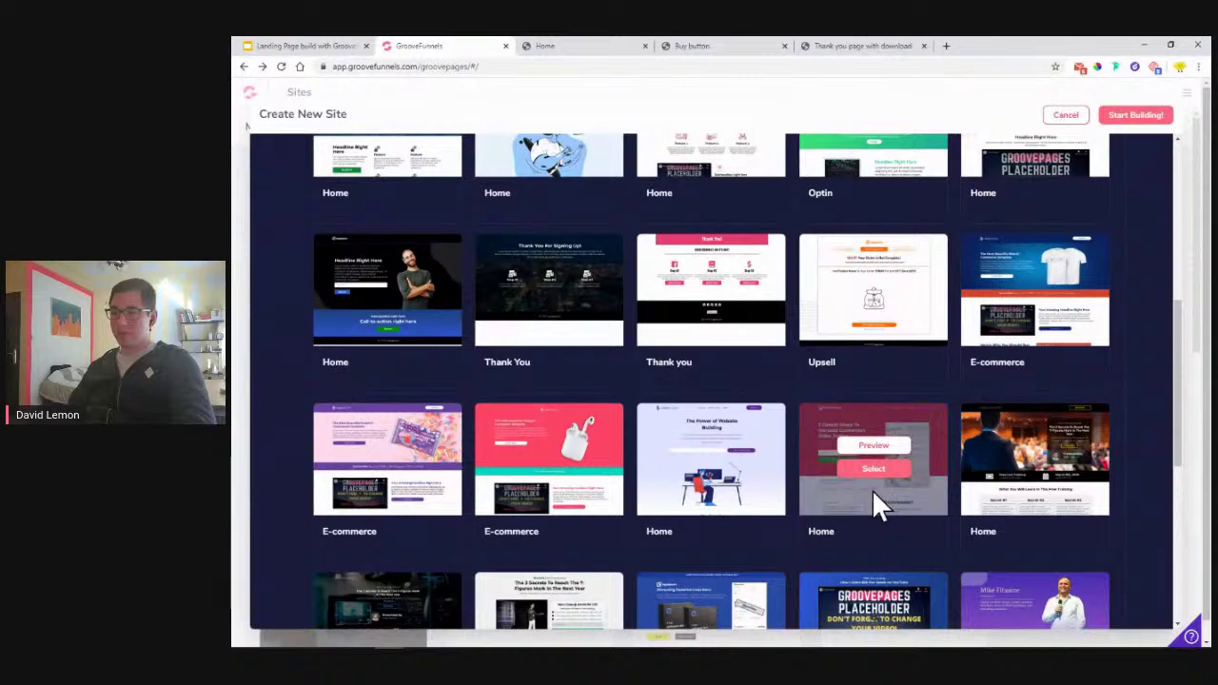
pyautogui.moveTo(405, 473)
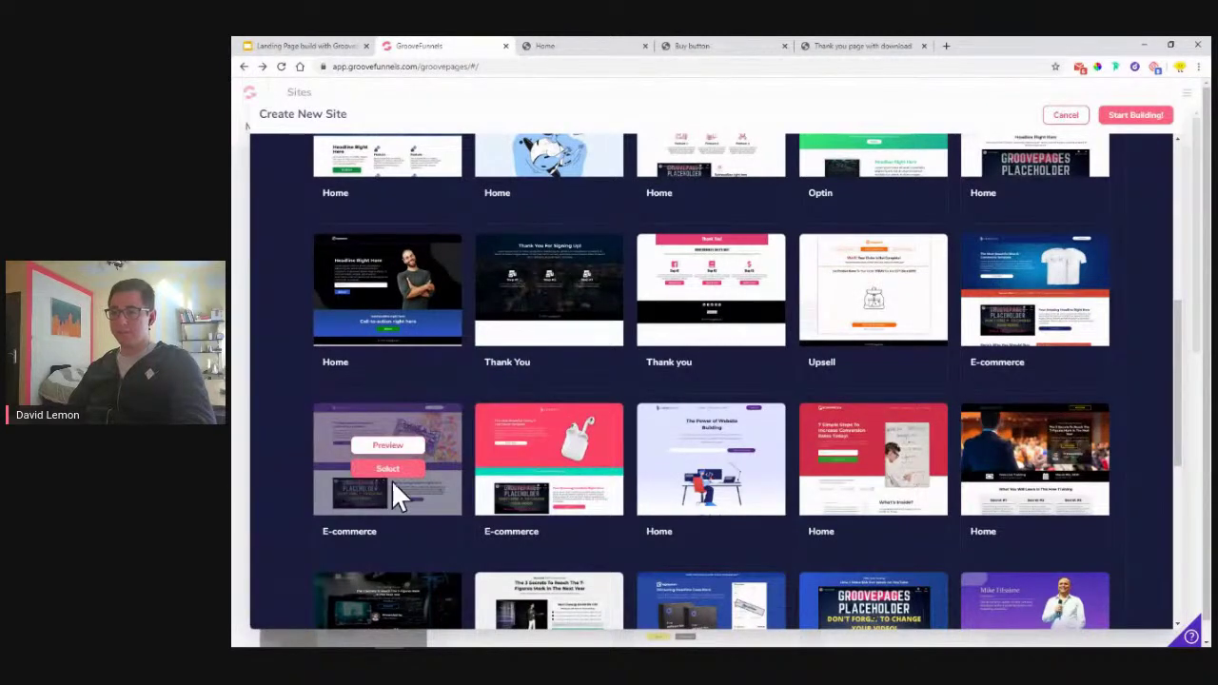
pyautogui.scroll(8, 258, 422)
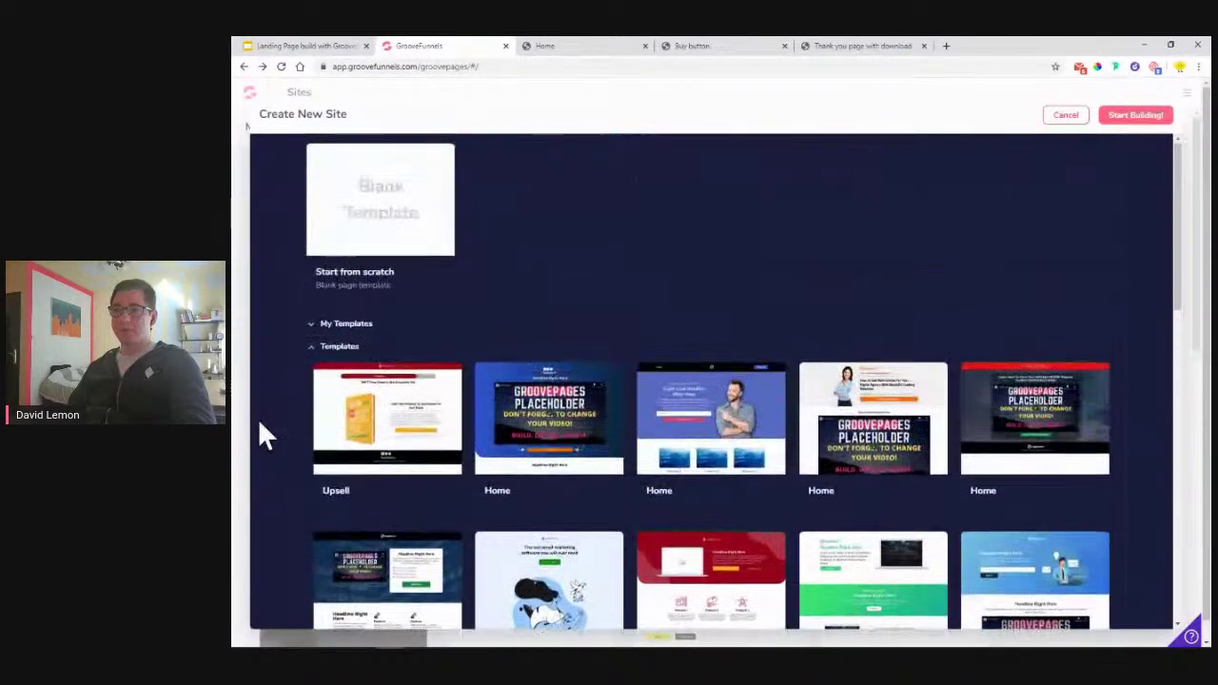
pyautogui.click(352, 240)
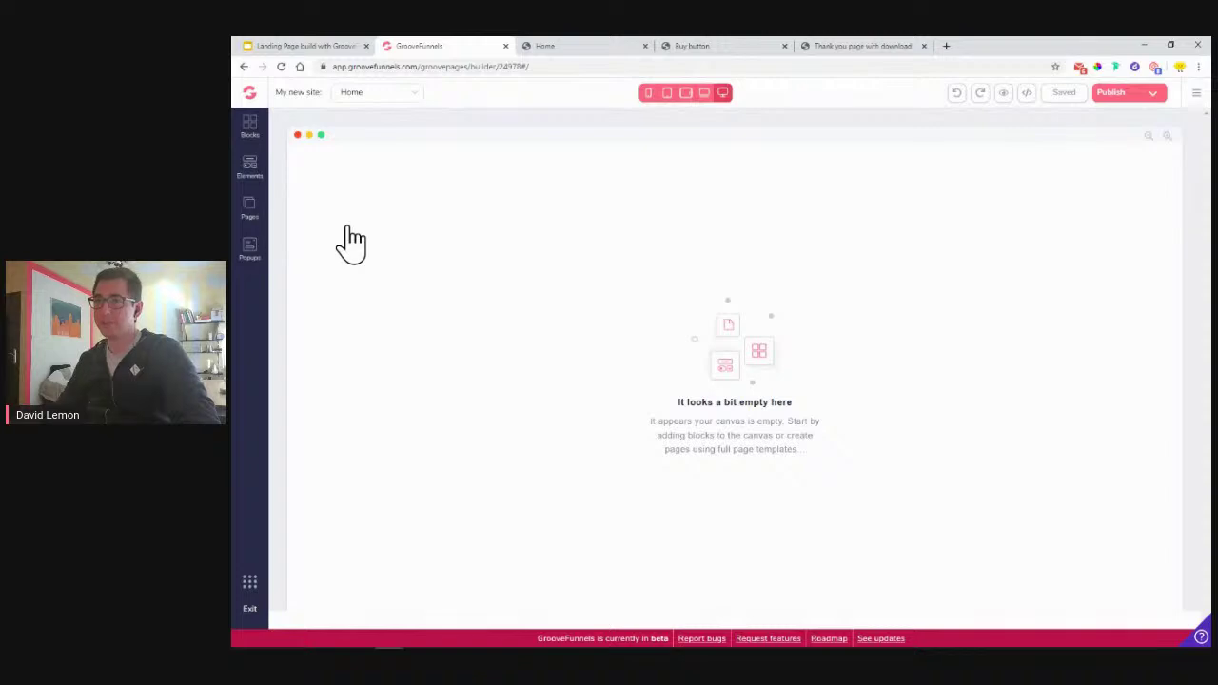
# Add the wireframe navigation bar with a logo and a single button to the empty Home page, using the published LemonAid page as reference
pyautogui.click(541, 45)
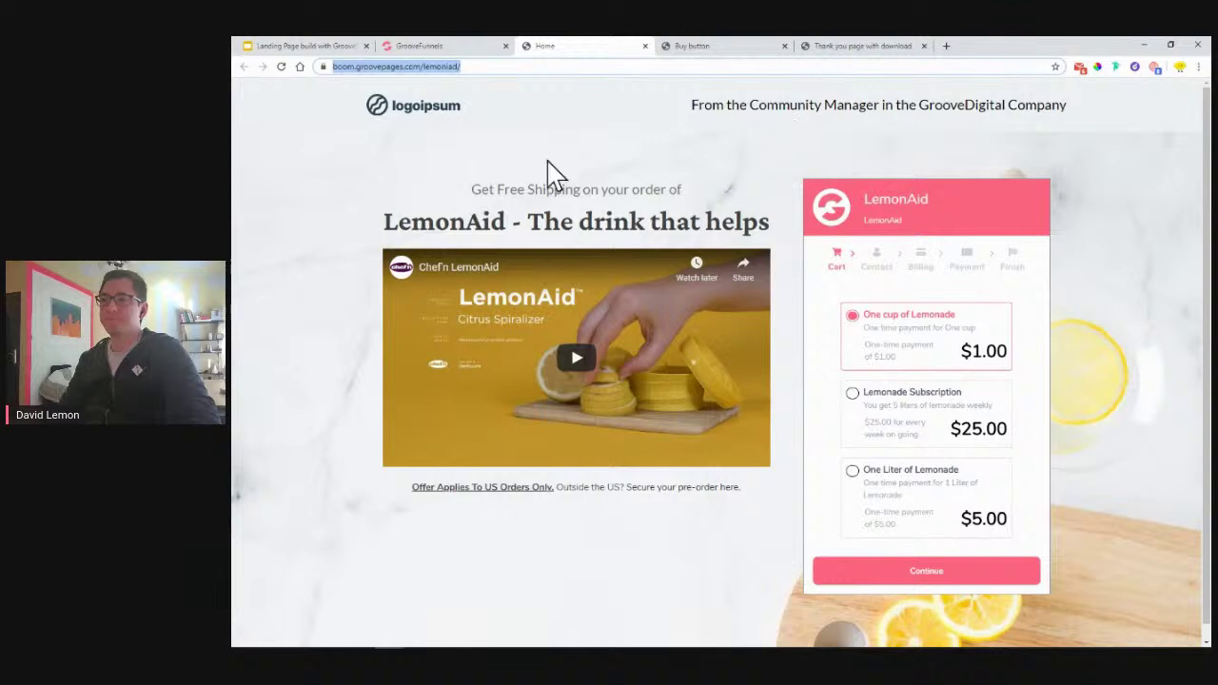
pyautogui.click(419, 48)
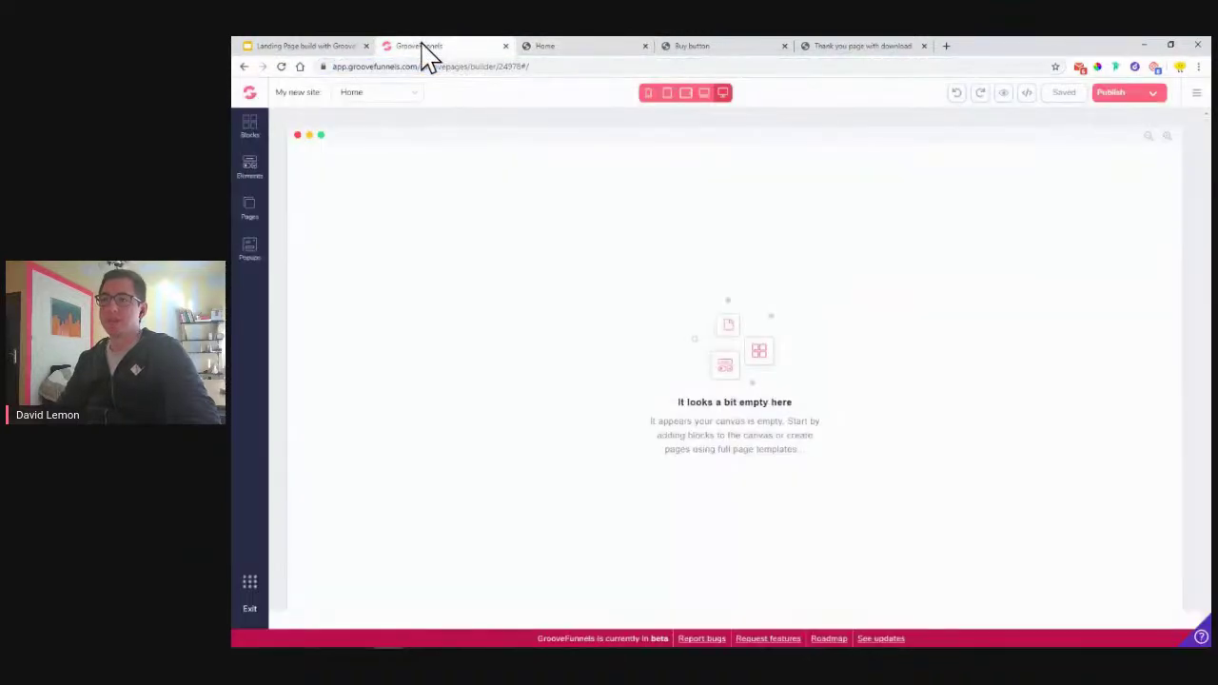
pyautogui.click(254, 133)
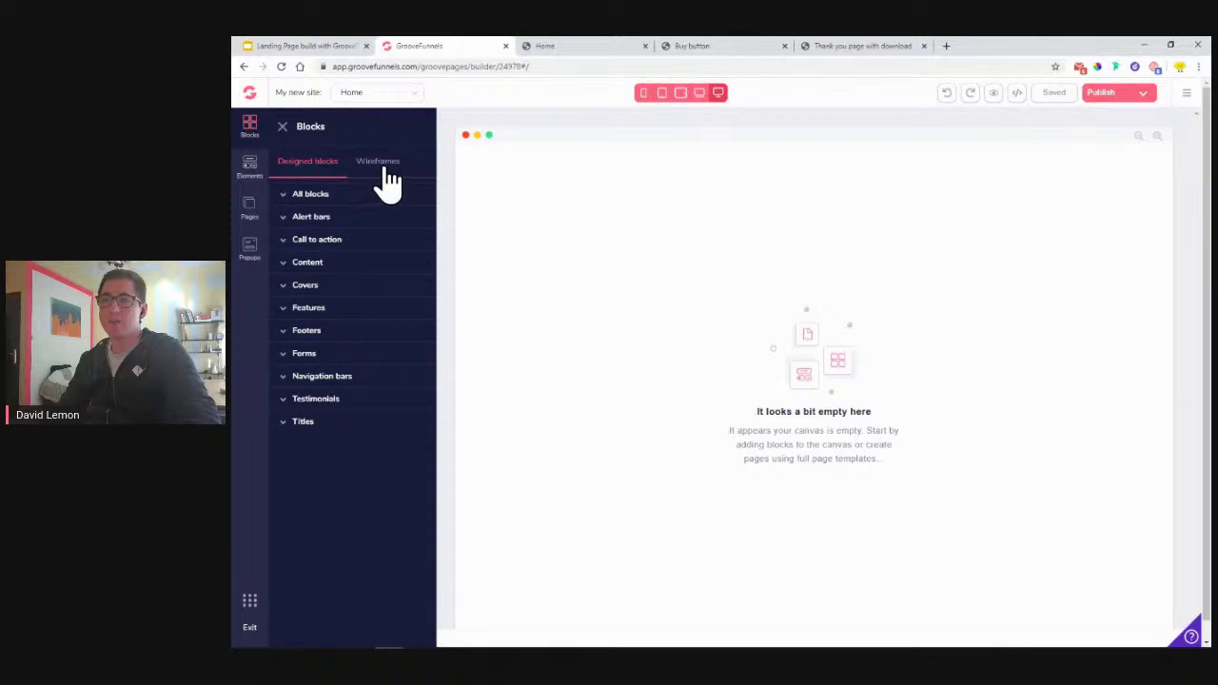
pyautogui.click(386, 173)
pyautogui.scroll(-1, 323, 495)
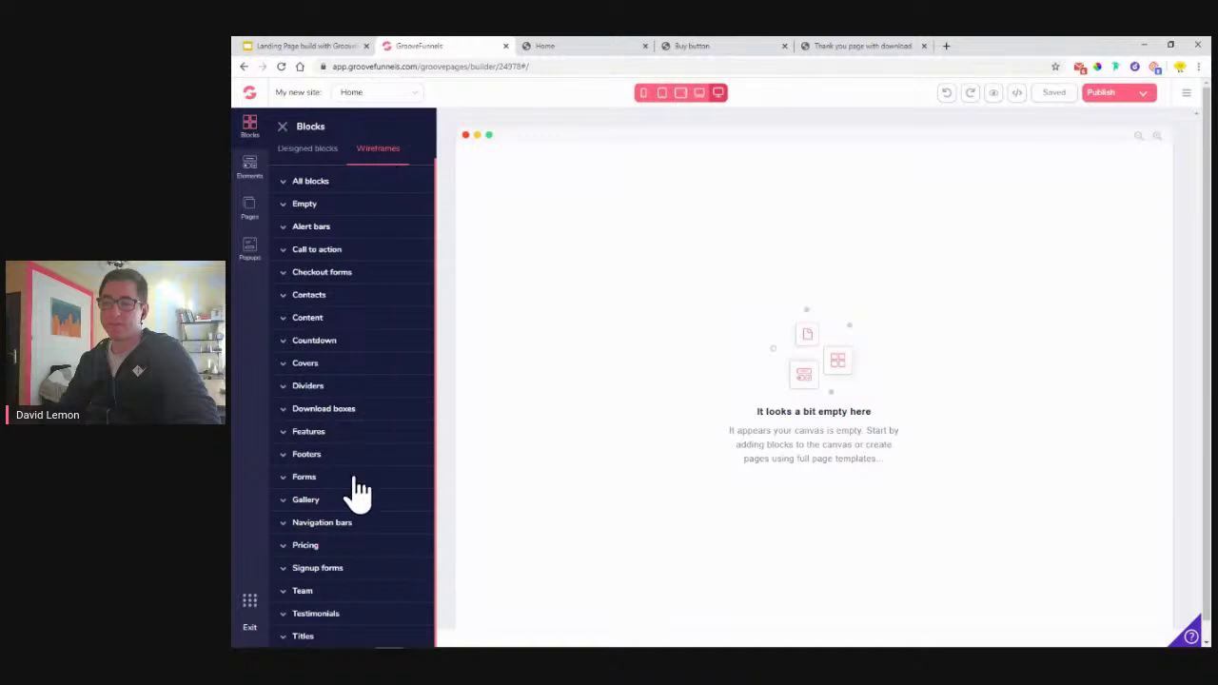
pyautogui.click(348, 523)
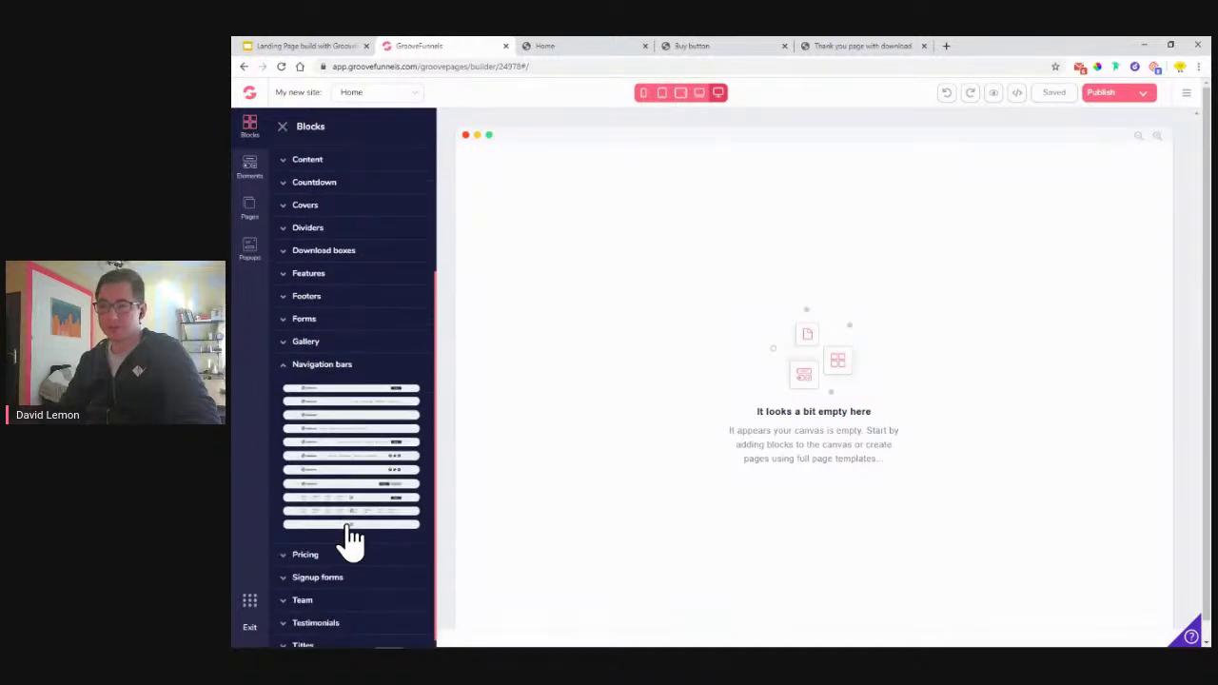
pyautogui.moveTo(361, 394); pyautogui.dragTo(736, 223)
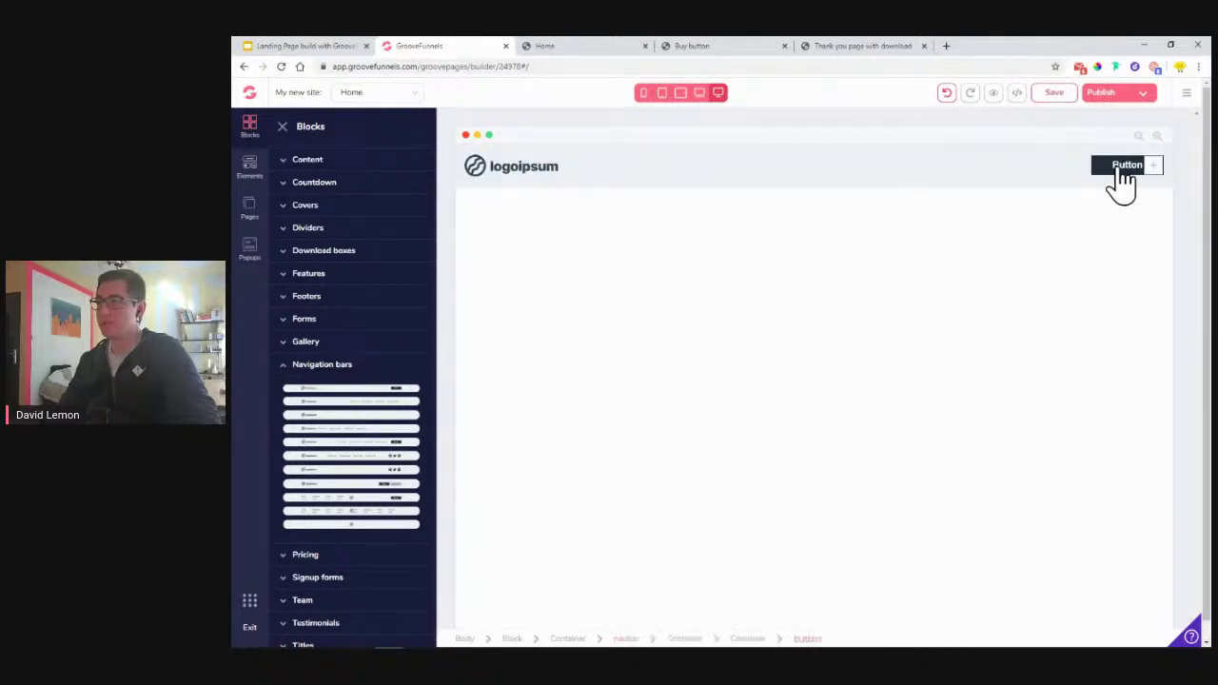
# Check the header of the published LemonAid page and add an H2 heading beside the navigation bar's button
pyautogui.click(593, 46)
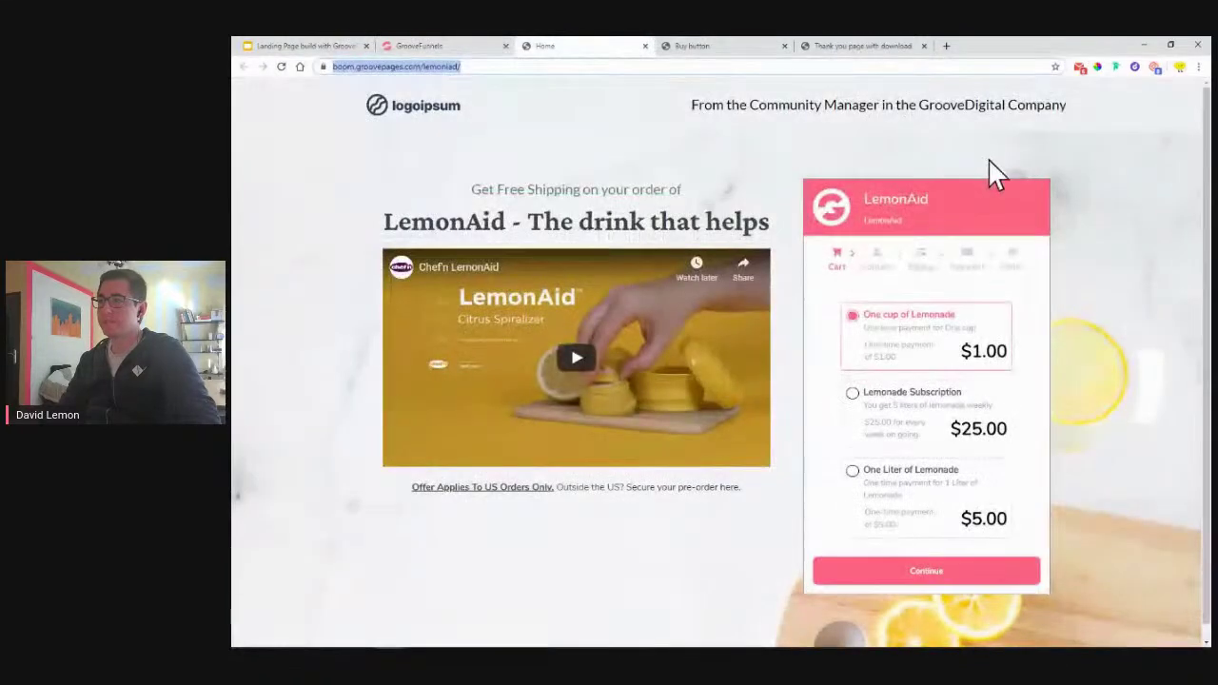
pyautogui.click(421, 47)
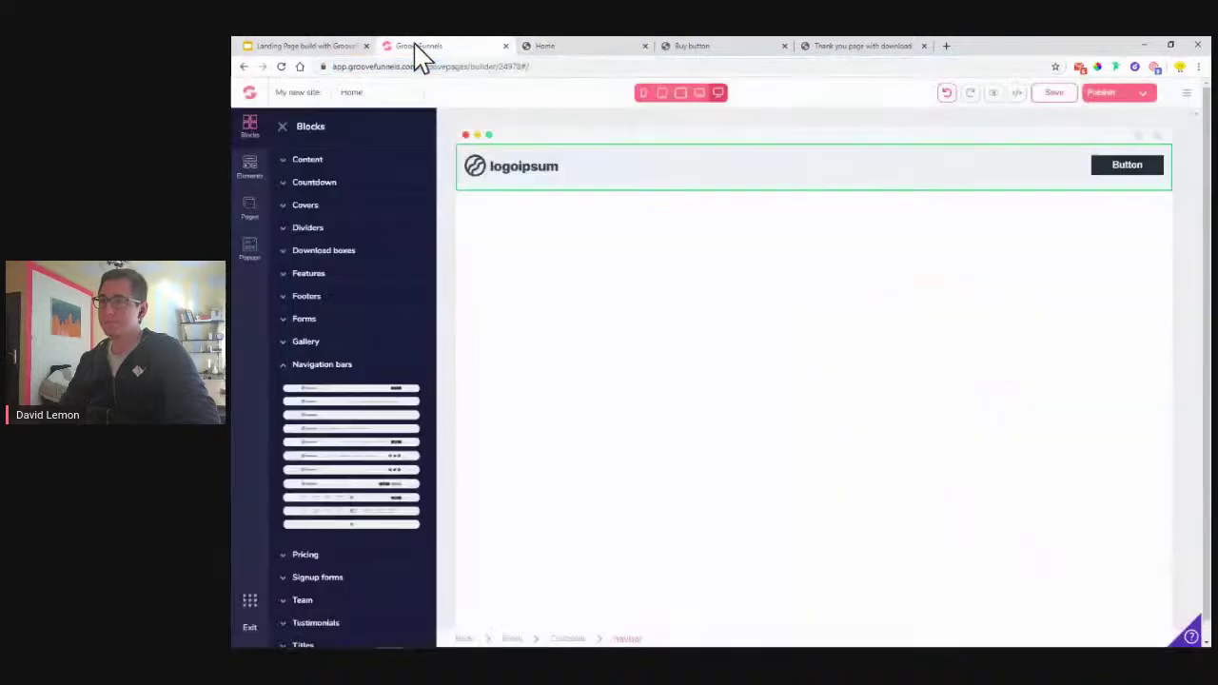
pyautogui.click(252, 175)
pyautogui.scroll(-1, 318, 308)
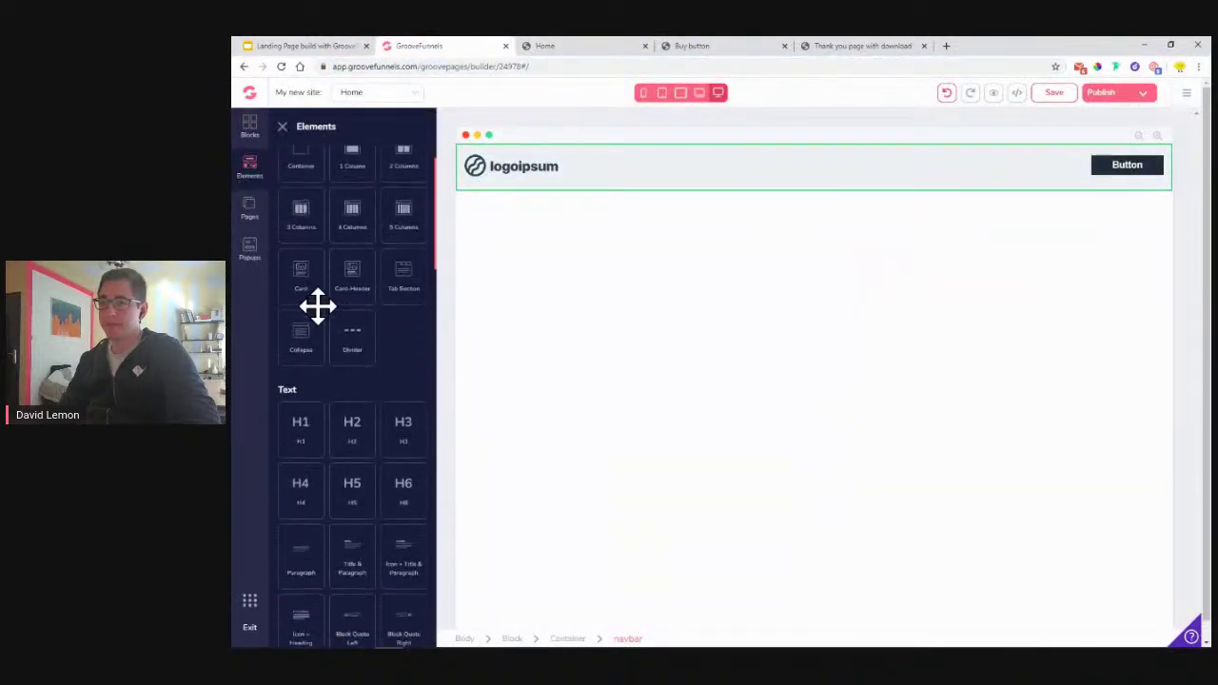
pyautogui.moveTo(363, 435); pyautogui.dragTo(1104, 181)
# Delete the button from the navigation bar and confirm the deletion
pyautogui.click(1114, 185)
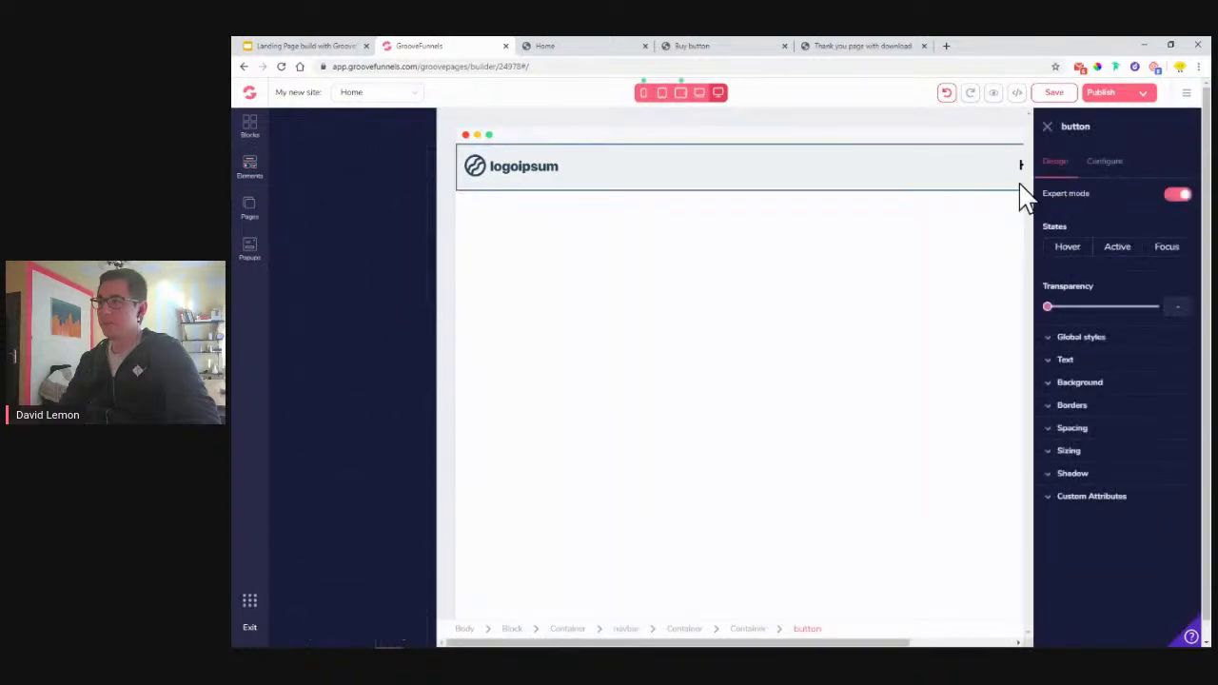
pyautogui.click(952, 195)
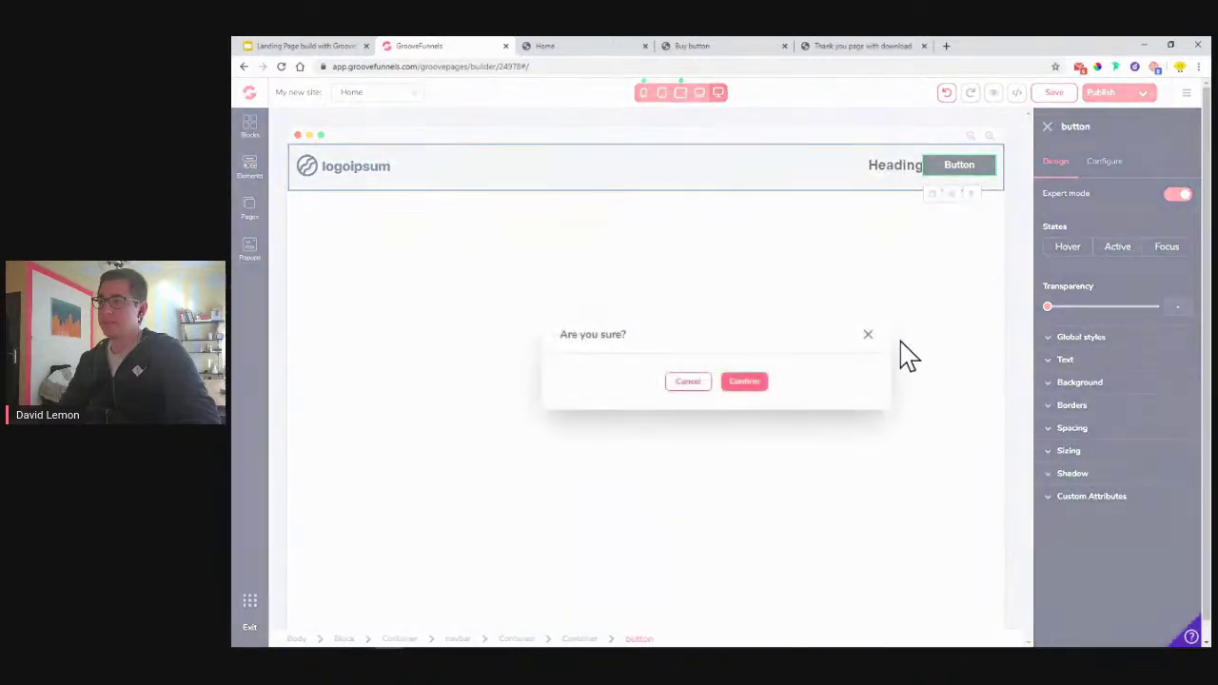
pyautogui.click(760, 383)
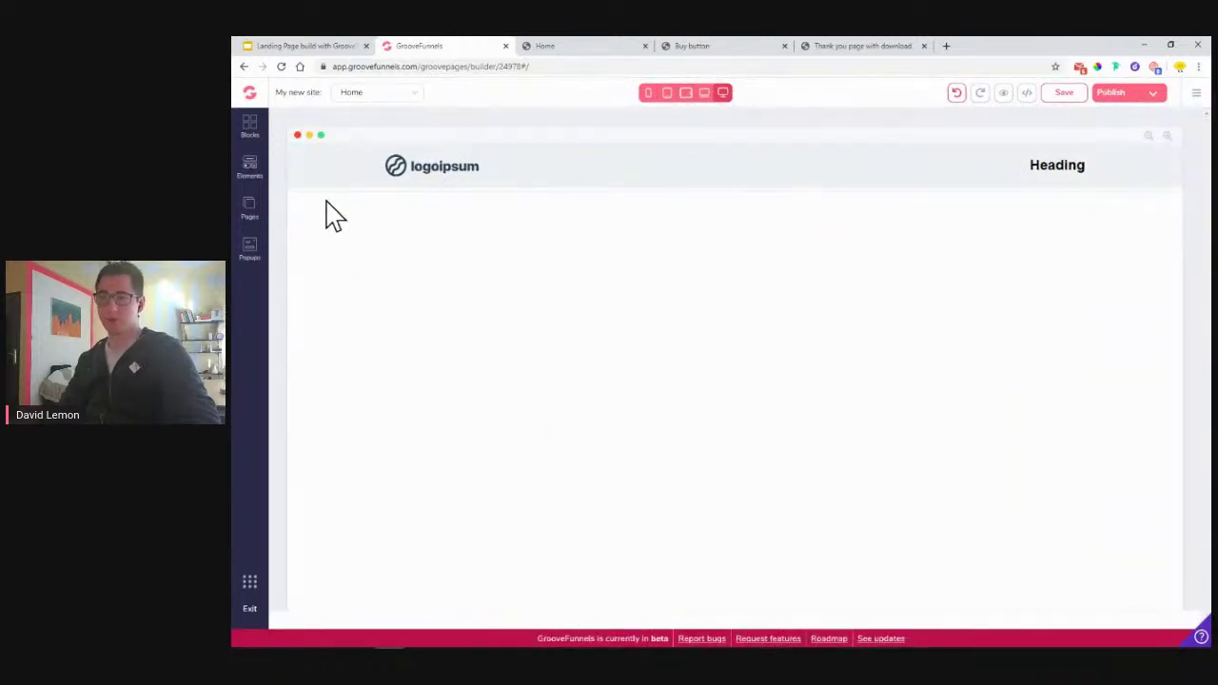
# Add the wireframe cover with a left headline, paragraph and button beside a video below the navigation bar, using the published LemonAid page as reference
pyautogui.click(255, 125)
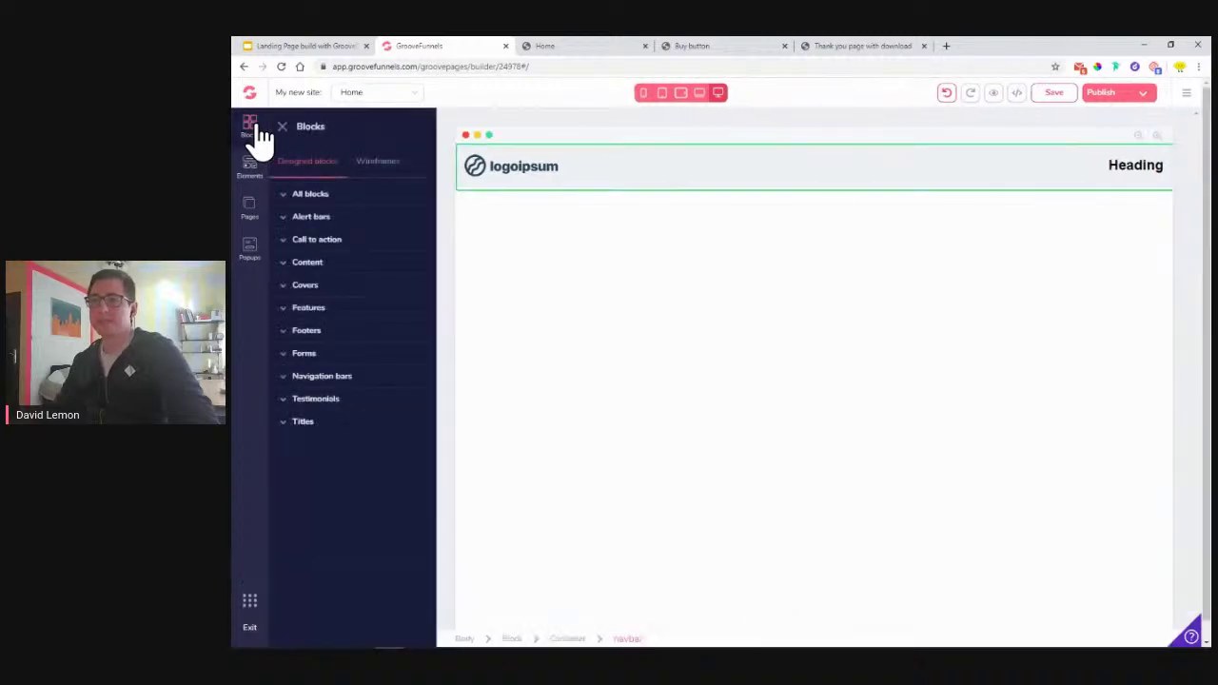
pyautogui.click(377, 162)
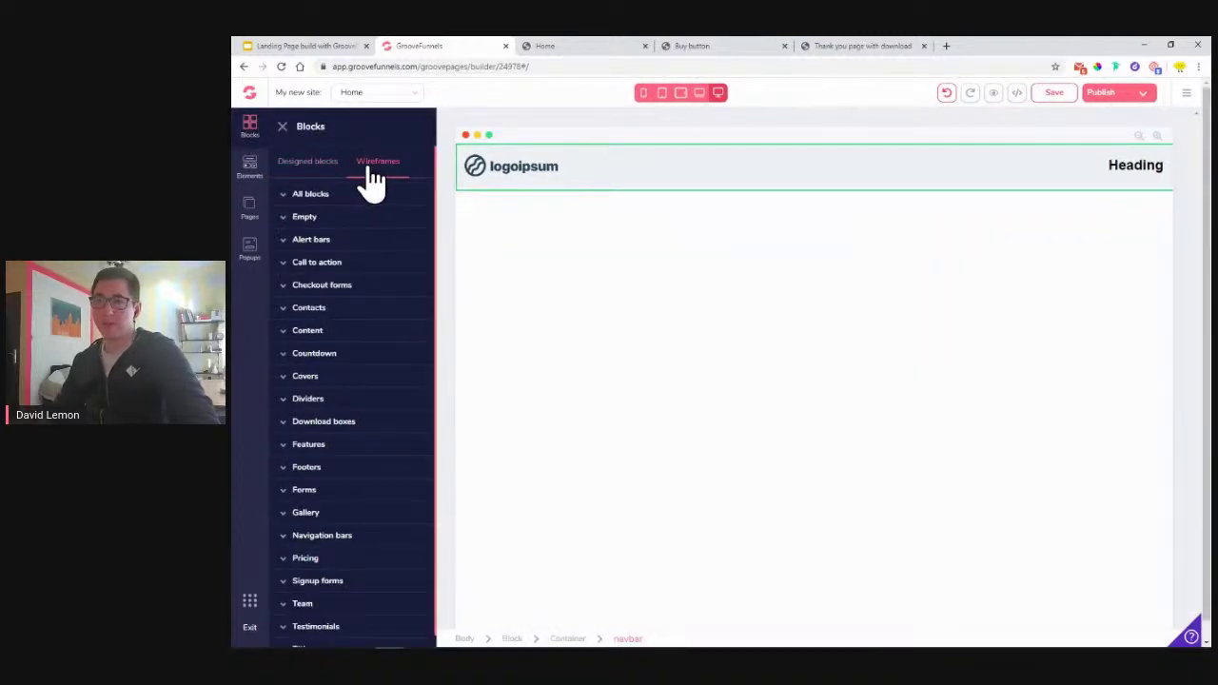
pyautogui.click(321, 379)
pyautogui.scroll(-1, 324, 394)
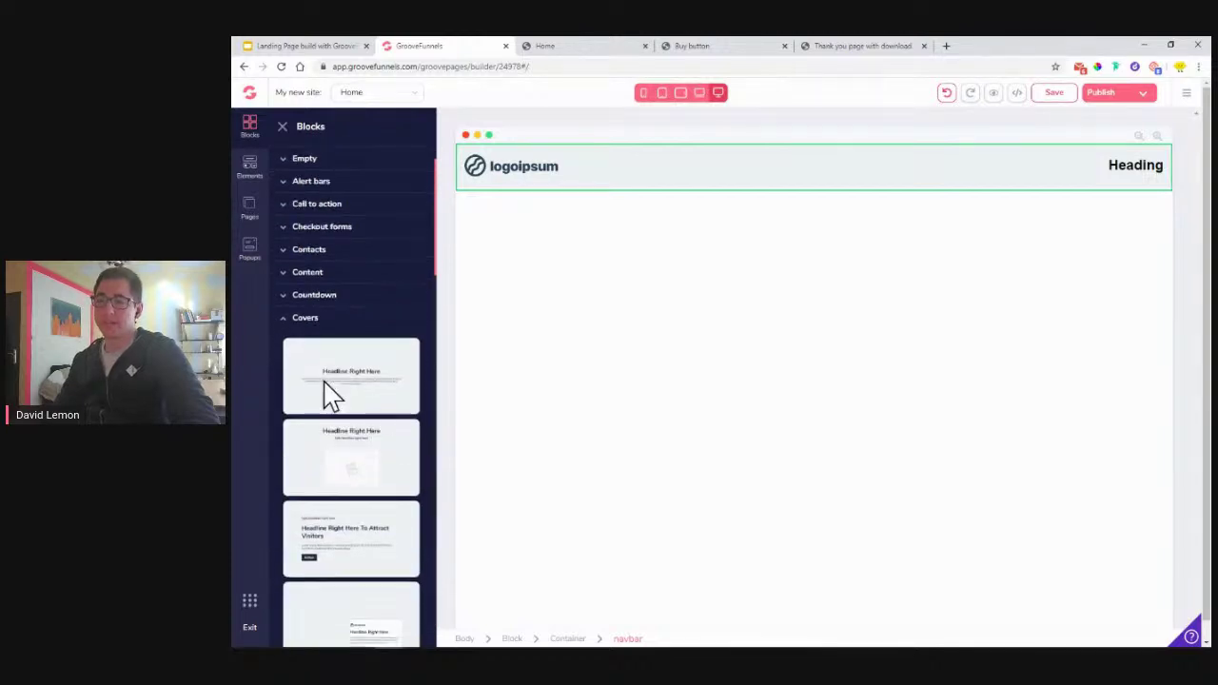
pyautogui.click(565, 48)
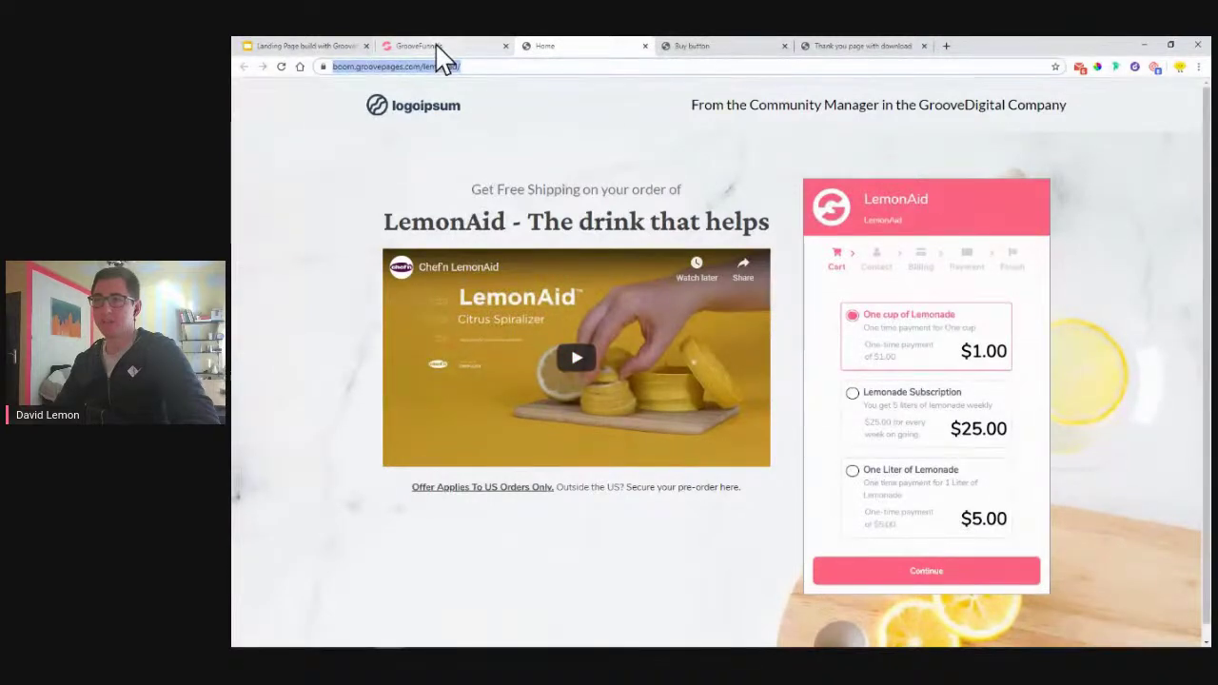
pyautogui.click(436, 48)
pyautogui.scroll(-6, 410, 295)
pyautogui.scroll(-10, 409, 284)
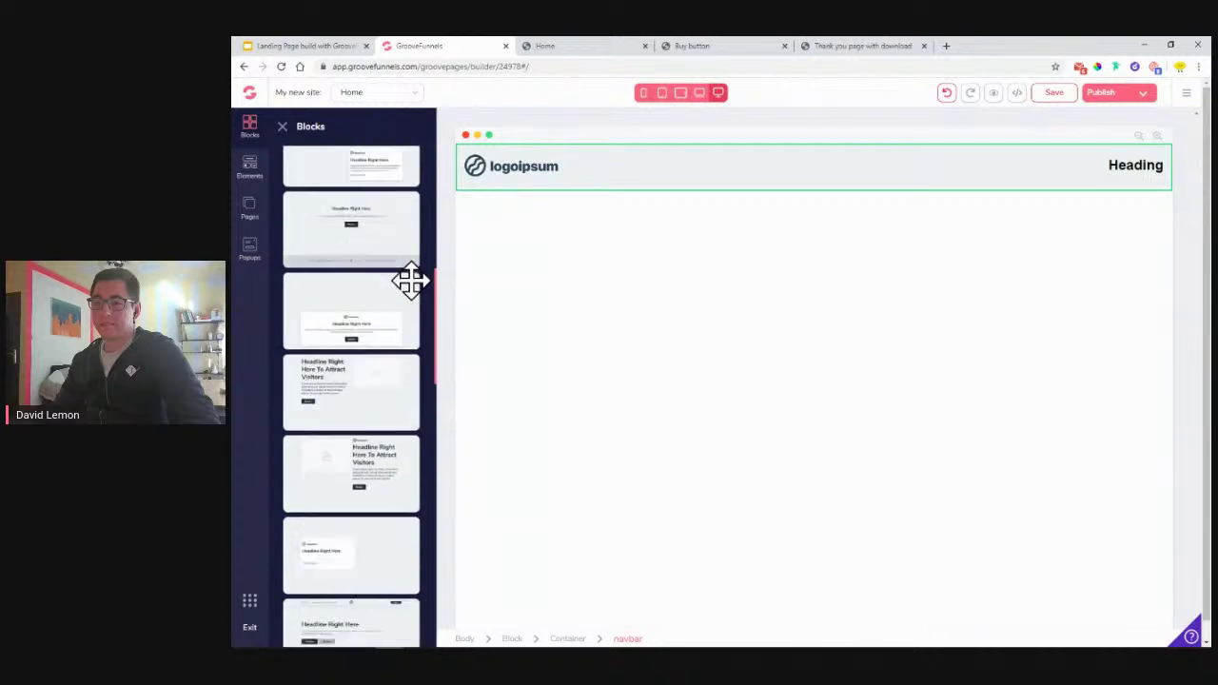
pyautogui.scroll(-10, 410, 277)
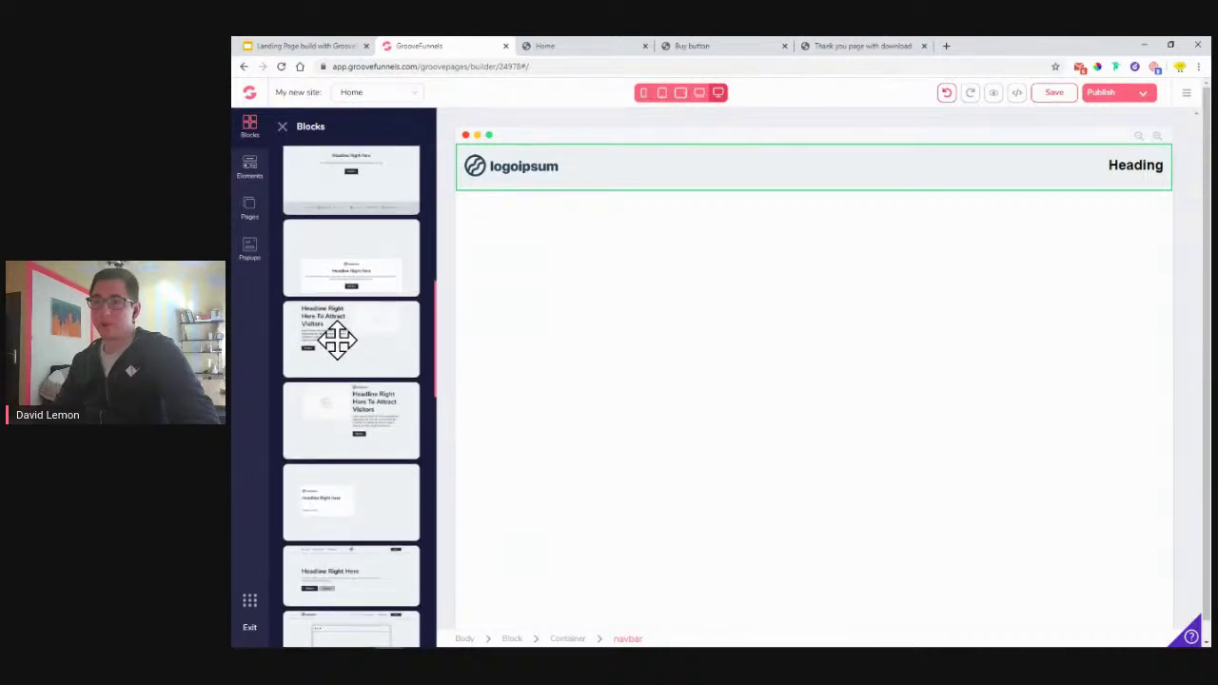
pyautogui.moveTo(338, 333); pyautogui.dragTo(683, 291)
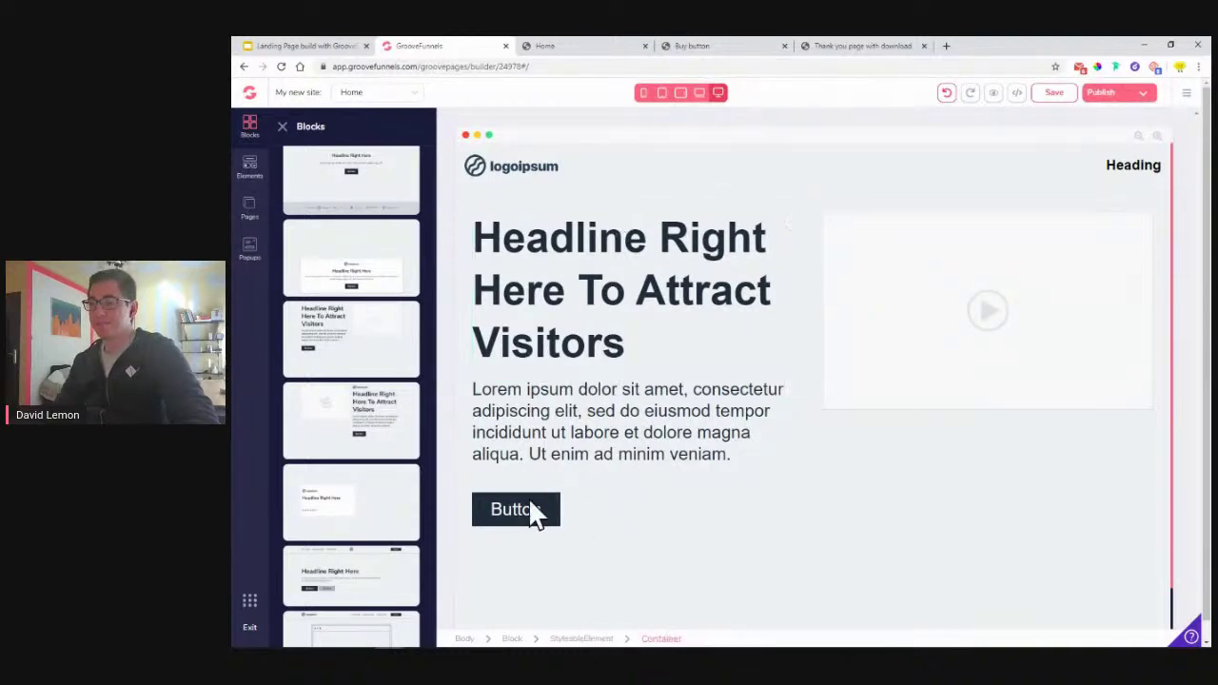
pyautogui.click(284, 127)
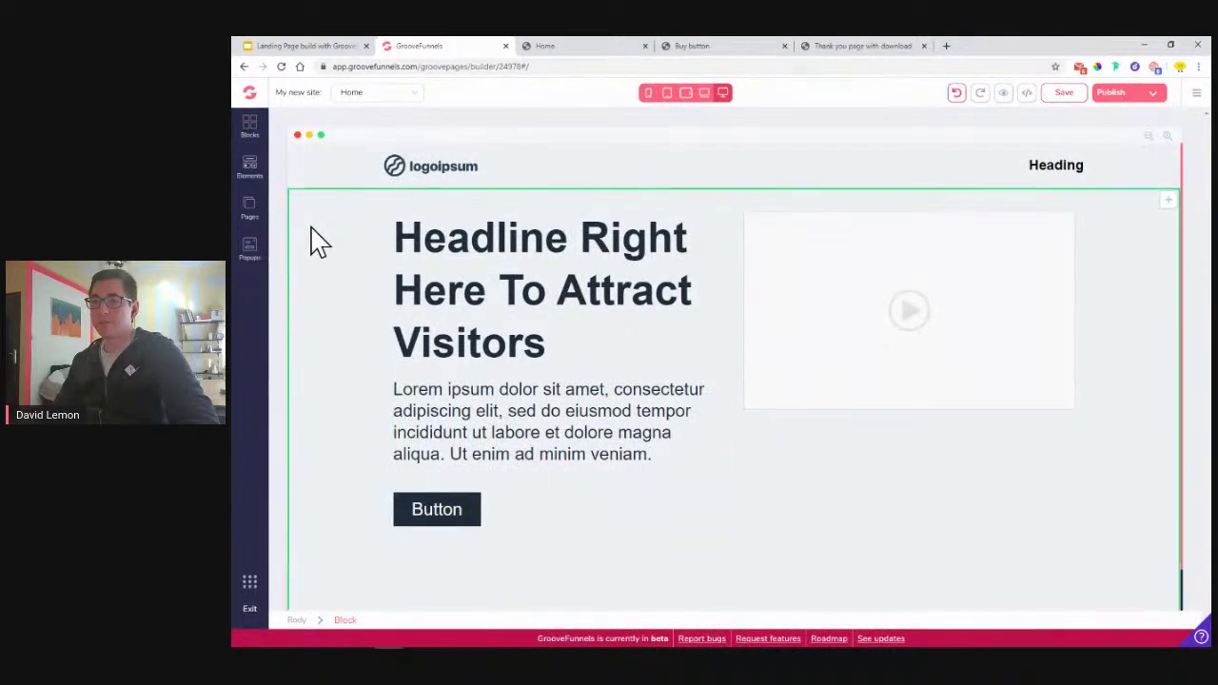
# Start choosing a background image for the cover block and add the marble tabletop photo with lemons and cutting board from the free stock photos
pyautogui.click(314, 240)
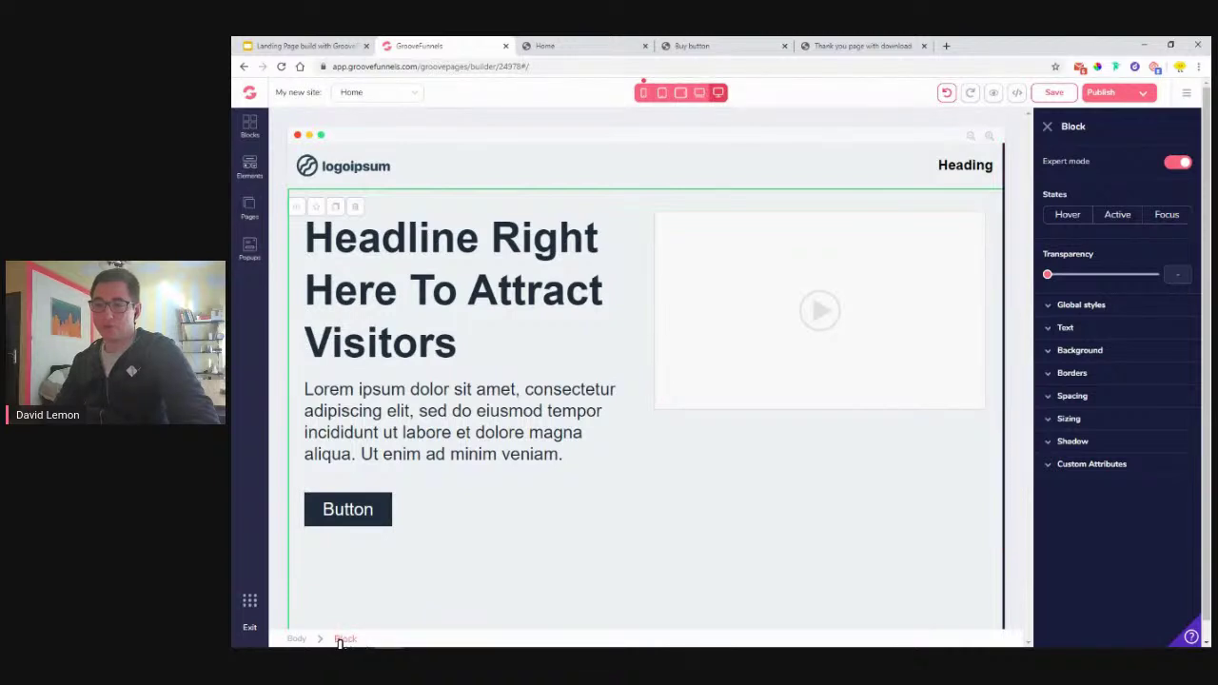
pyautogui.click(1091, 363)
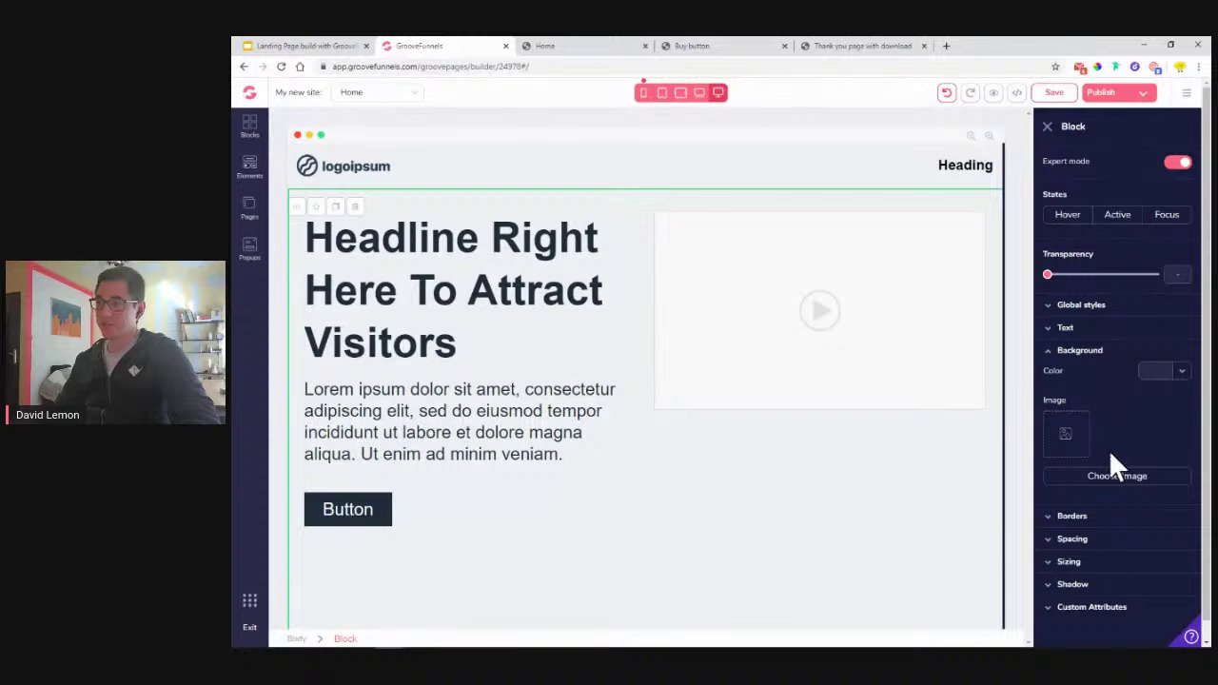
pyautogui.click(1123, 481)
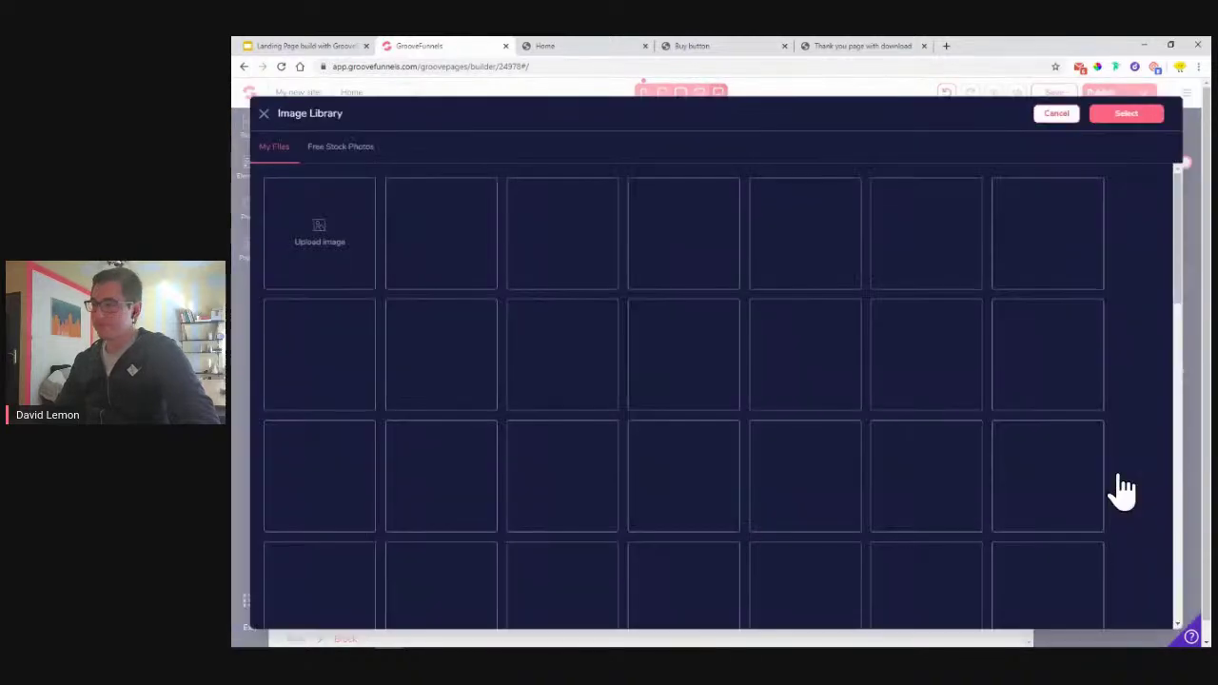
pyautogui.click(328, 152)
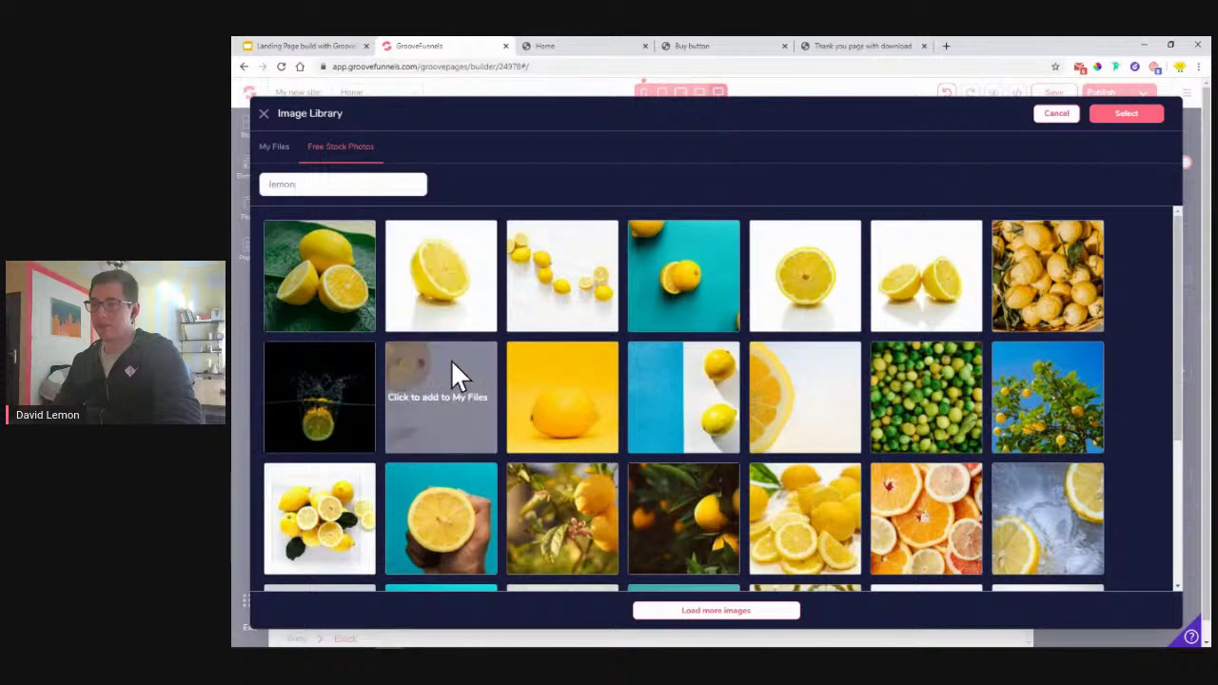
pyautogui.click(425, 382)
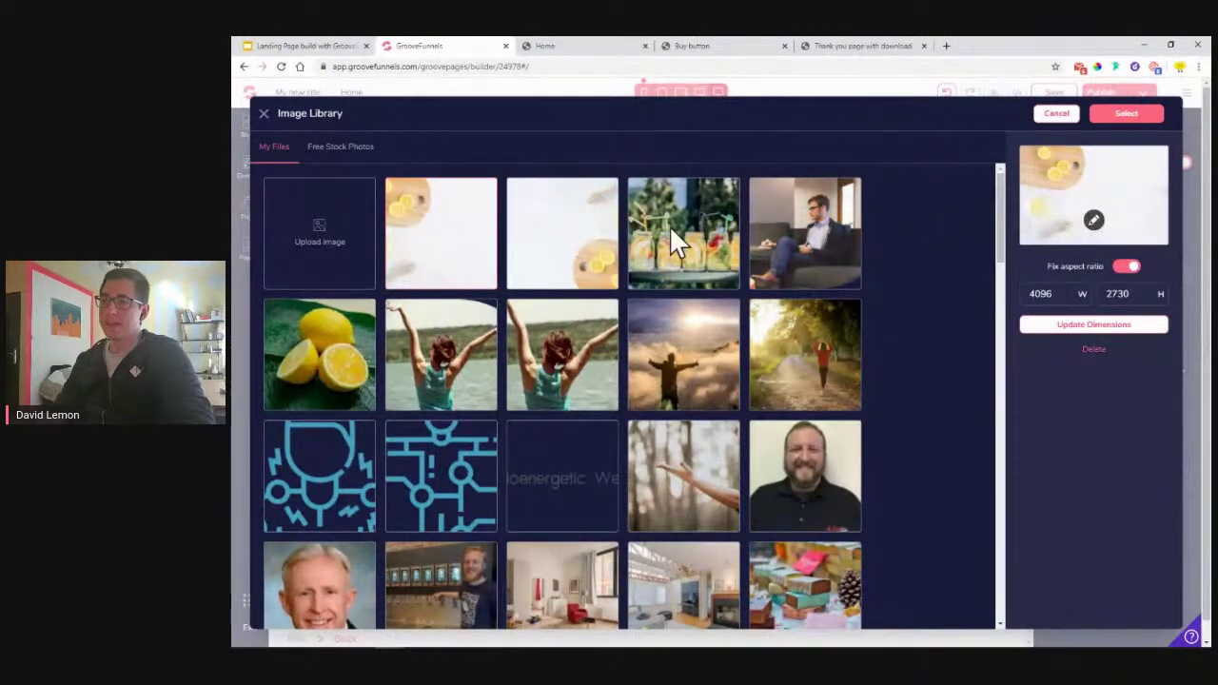
# Rotate the lemon tabletop photo by 180 degrees so the cutting board sits at the lower right, and confirm the edit
pyautogui.click(1094, 222)
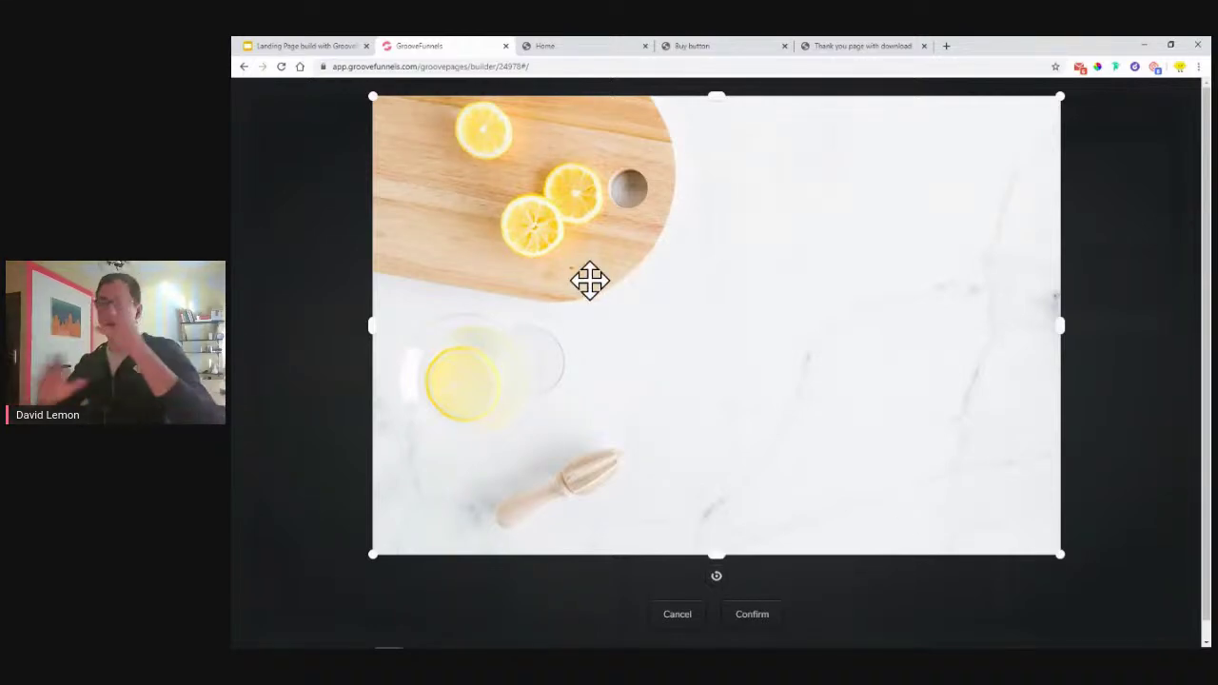
pyautogui.click(717, 579)
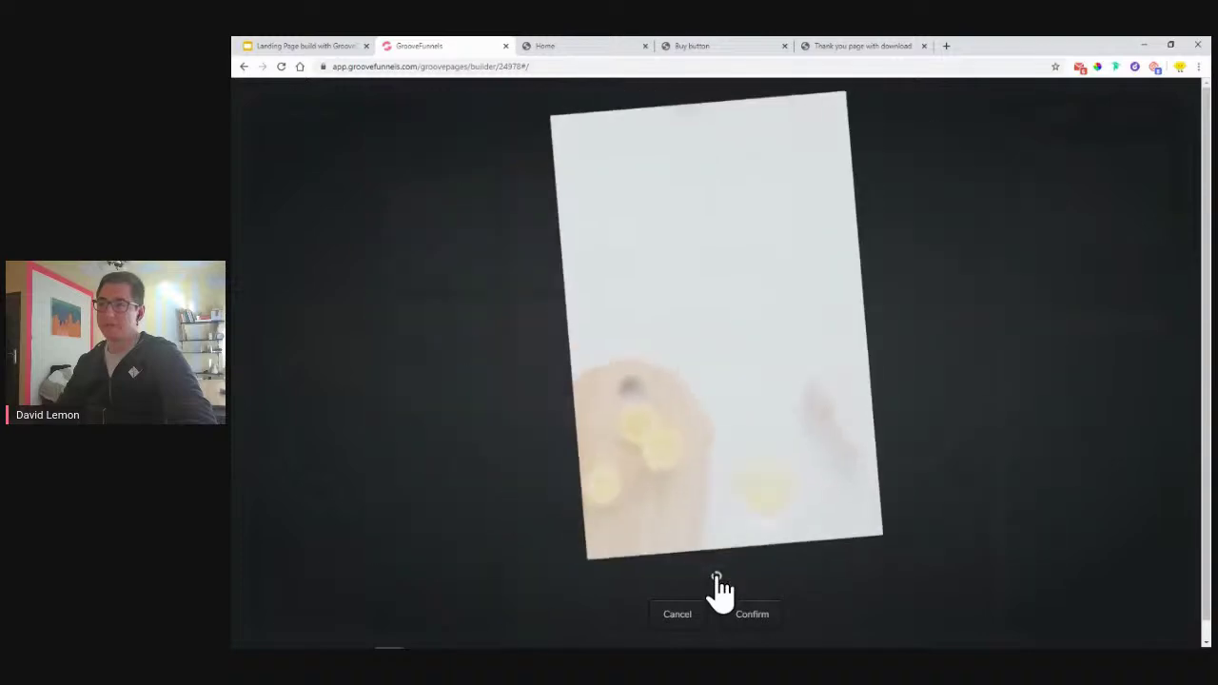
pyautogui.click(718, 580)
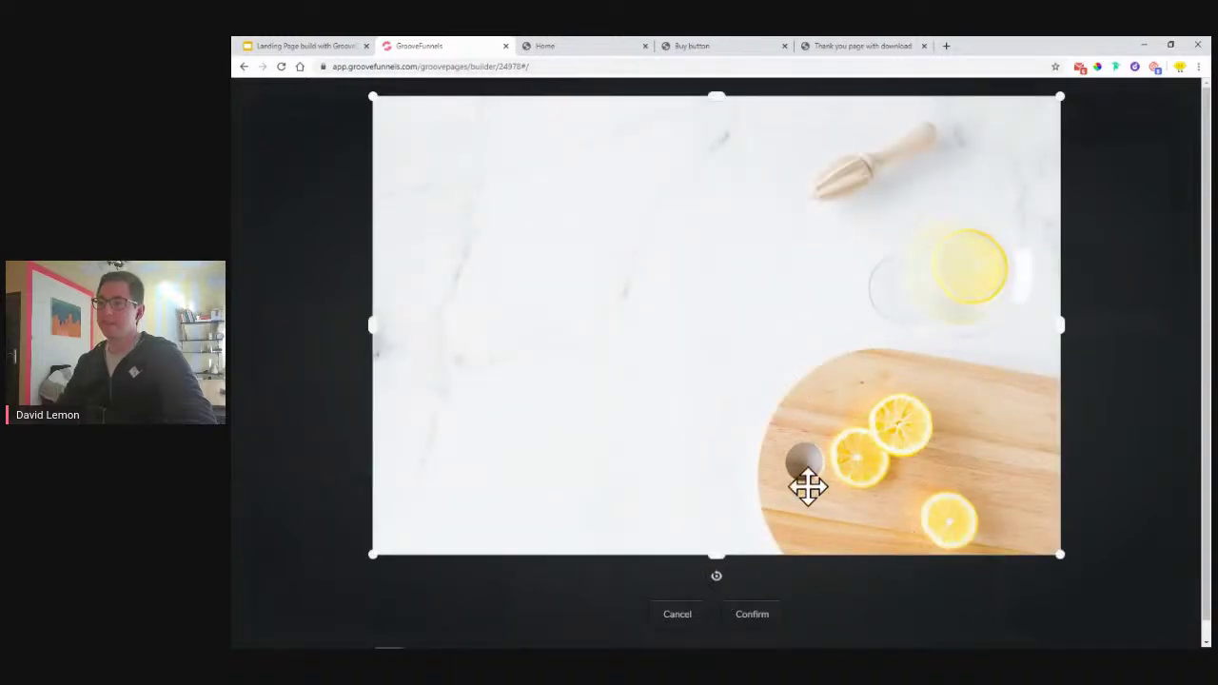
pyautogui.click(768, 616)
# Resize the rotated photo to a width of 1920 with fixed aspect ratio and use it as the cover block's background
pyautogui.moveTo(1080, 233)
pyautogui.click(1060, 297)
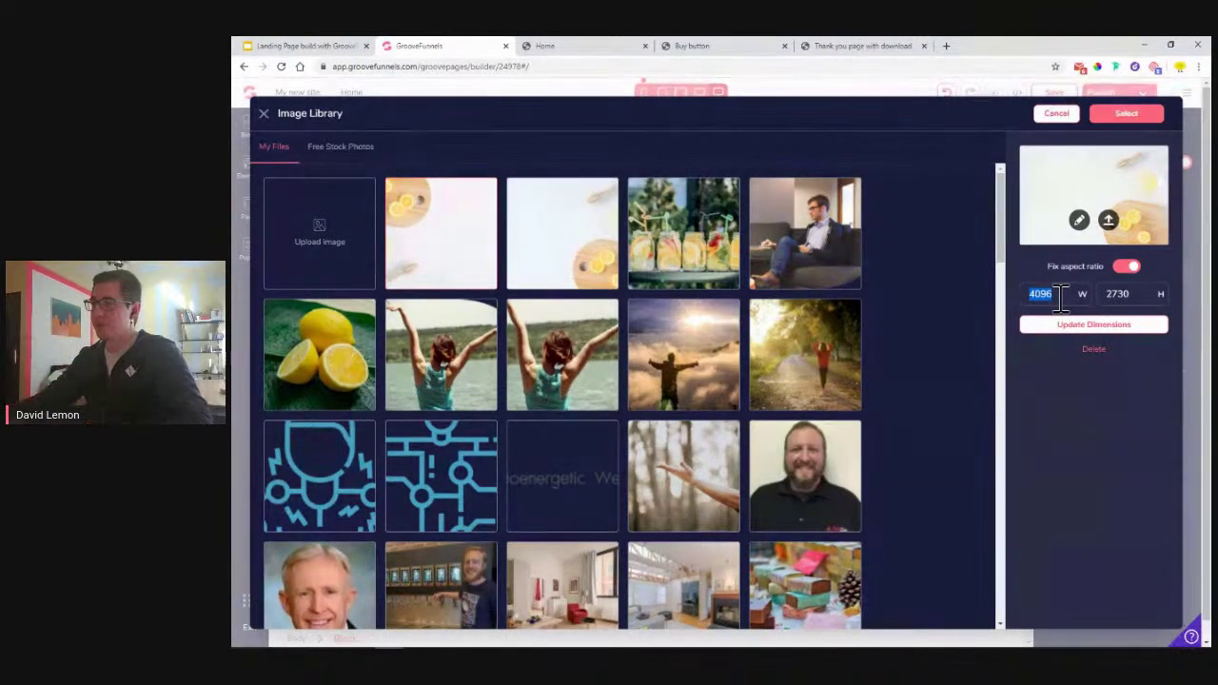
pyautogui.write('1')
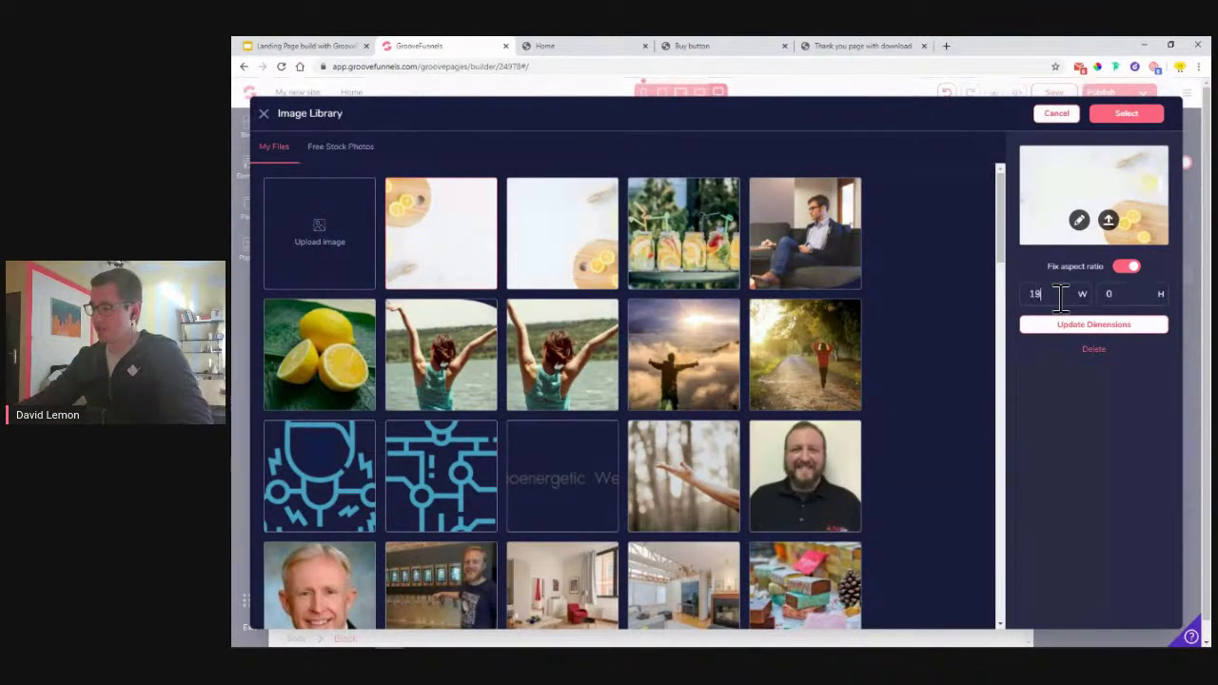
pyautogui.write('920')
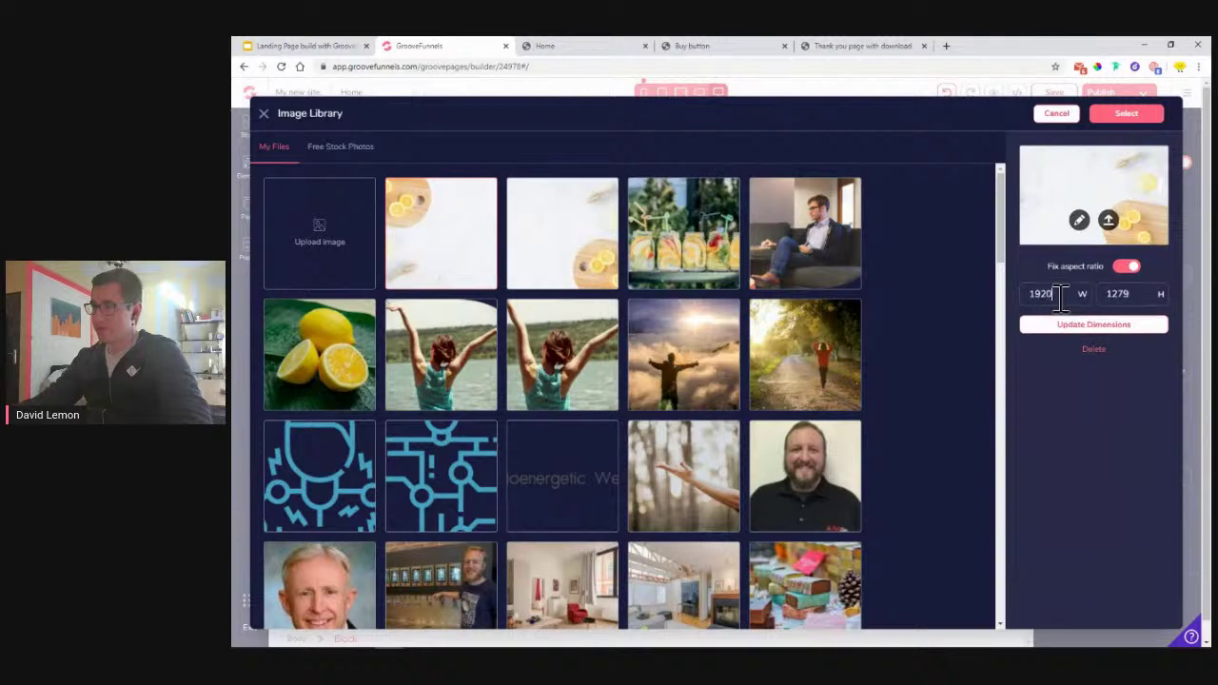
pyautogui.click(1069, 329)
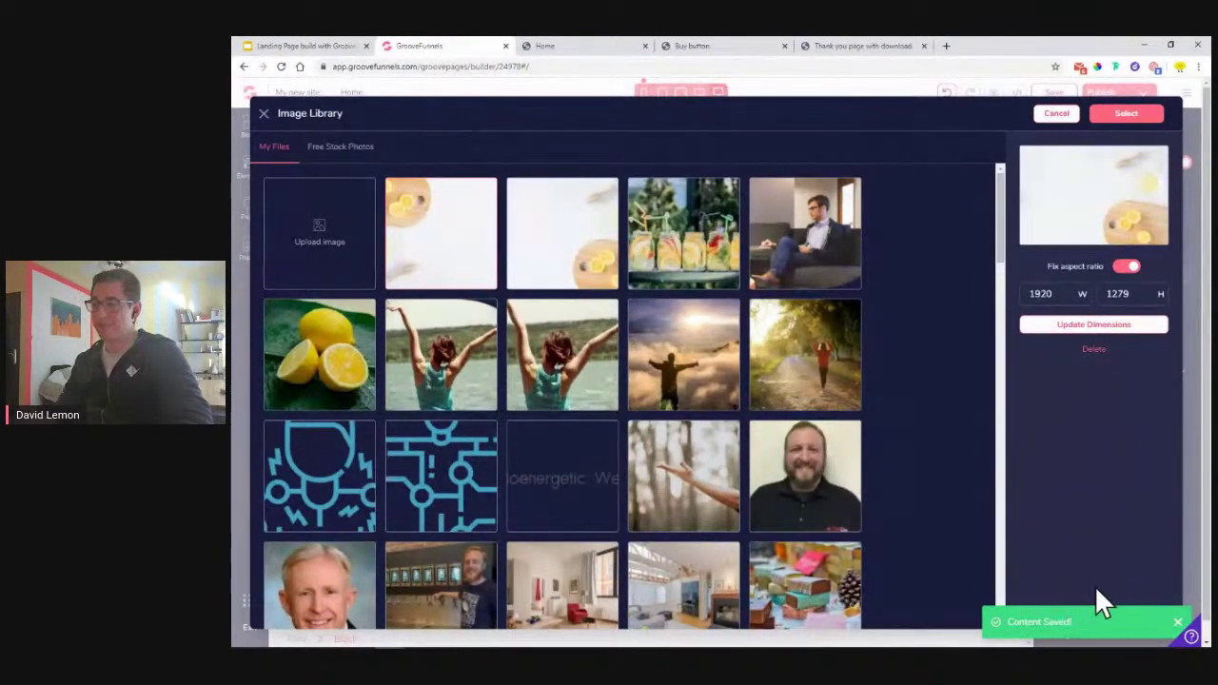
pyautogui.click(1109, 115)
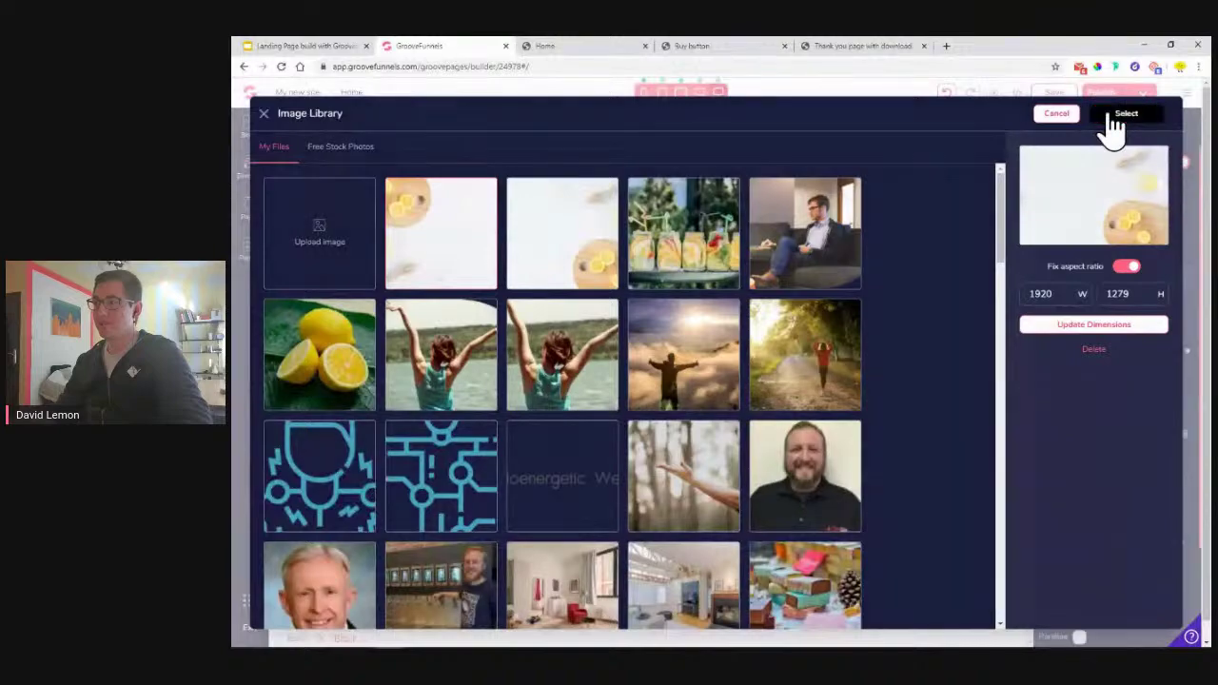
# Set the cover block's background image size to Cover and align the image to the centre
pyautogui.scroll(-1, 621, 329)
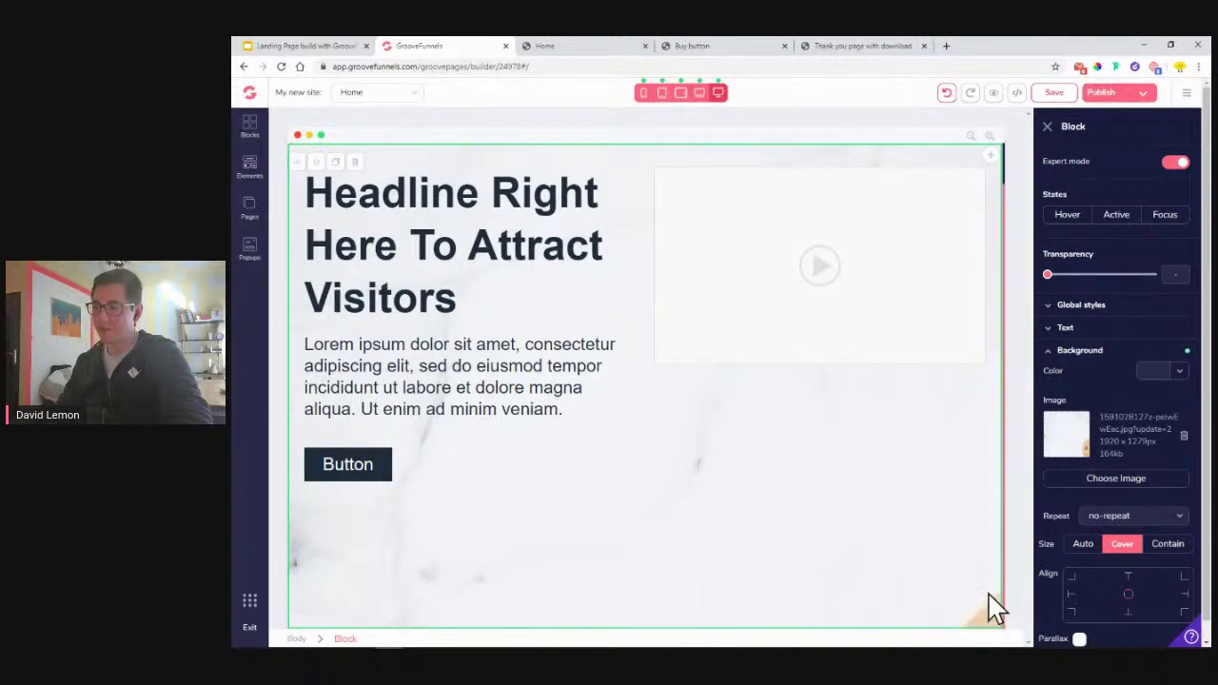
pyautogui.scroll(-1, 1160, 552)
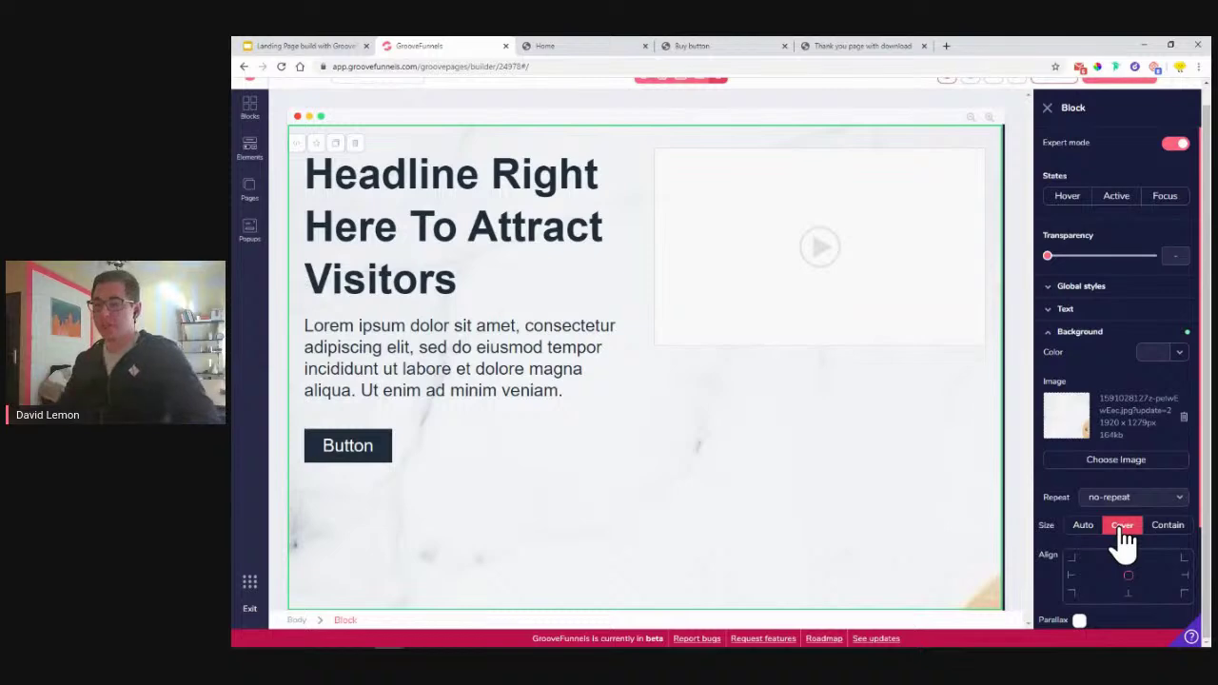
pyautogui.click(1123, 529)
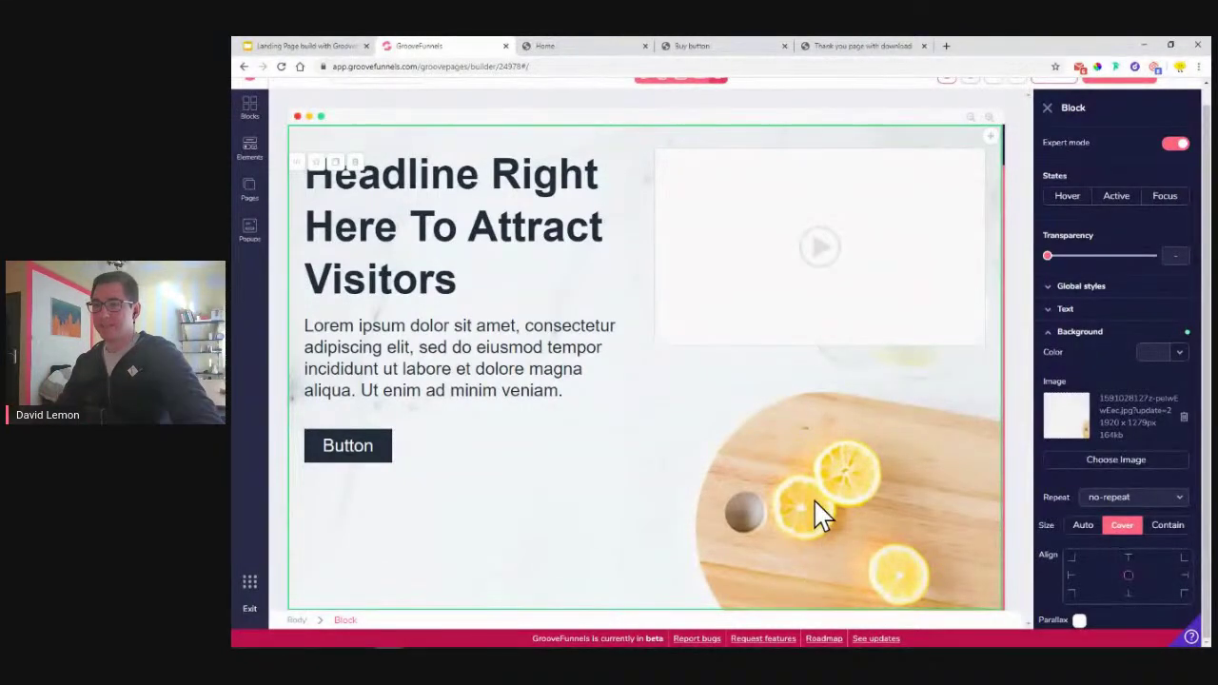
pyautogui.click(1129, 577)
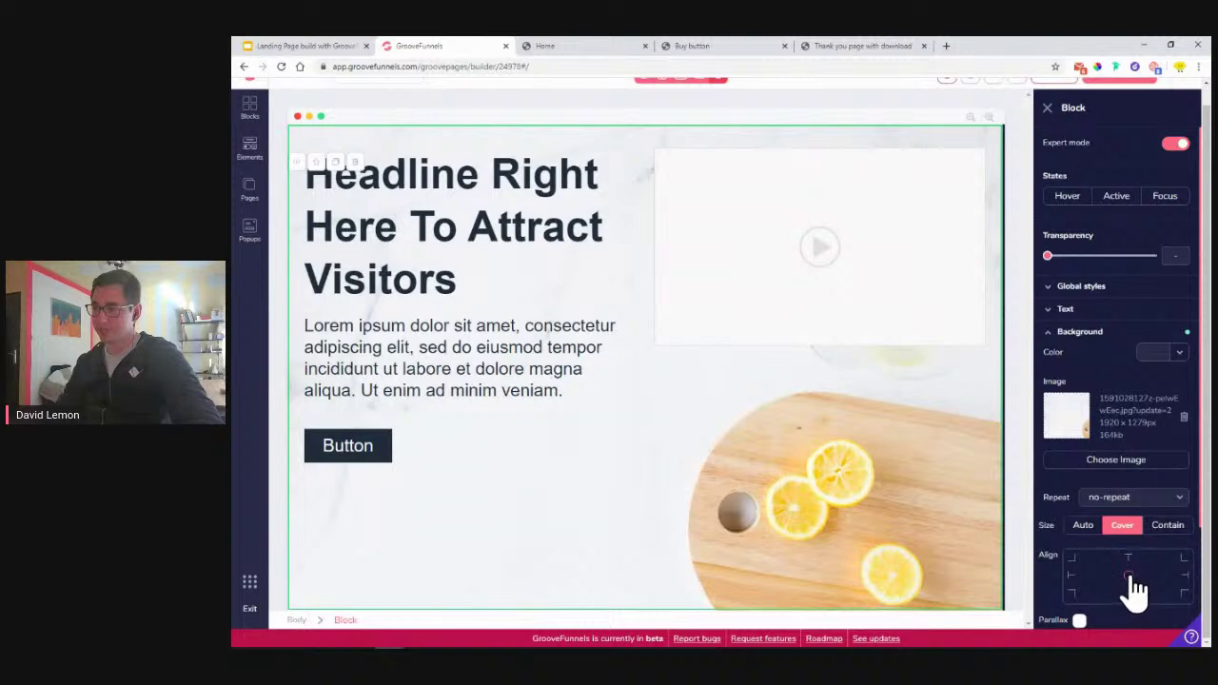
pyautogui.click(1061, 335)
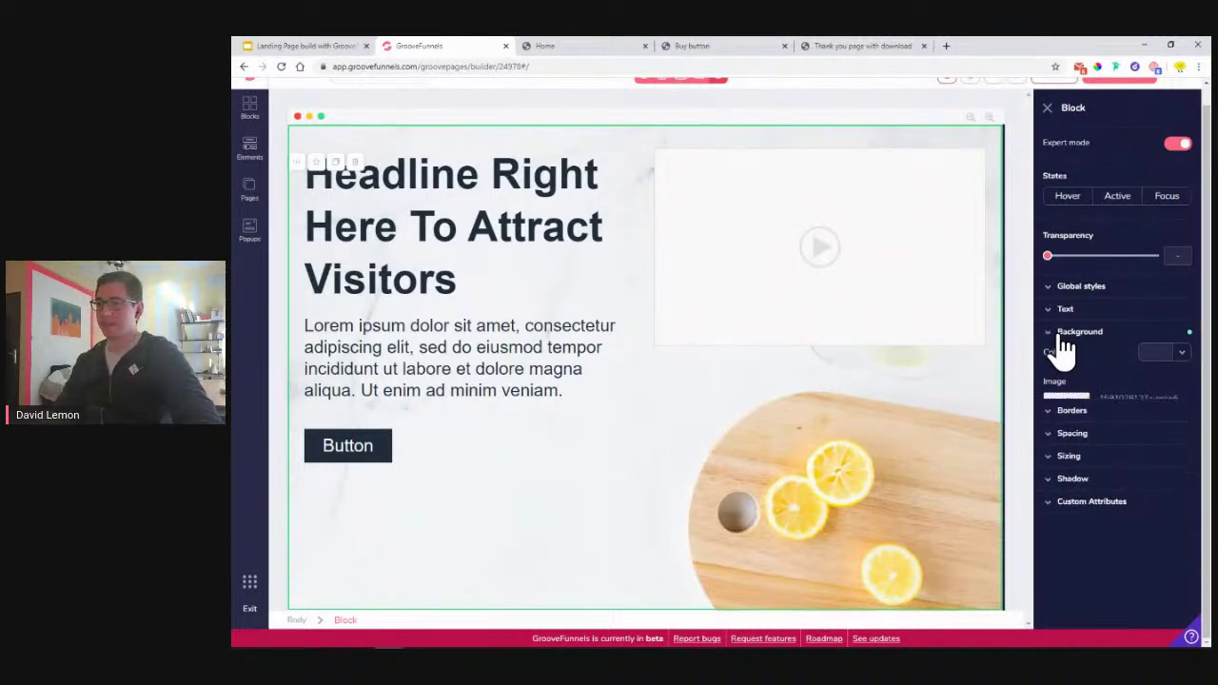
pyautogui.scroll(2, 571, 381)
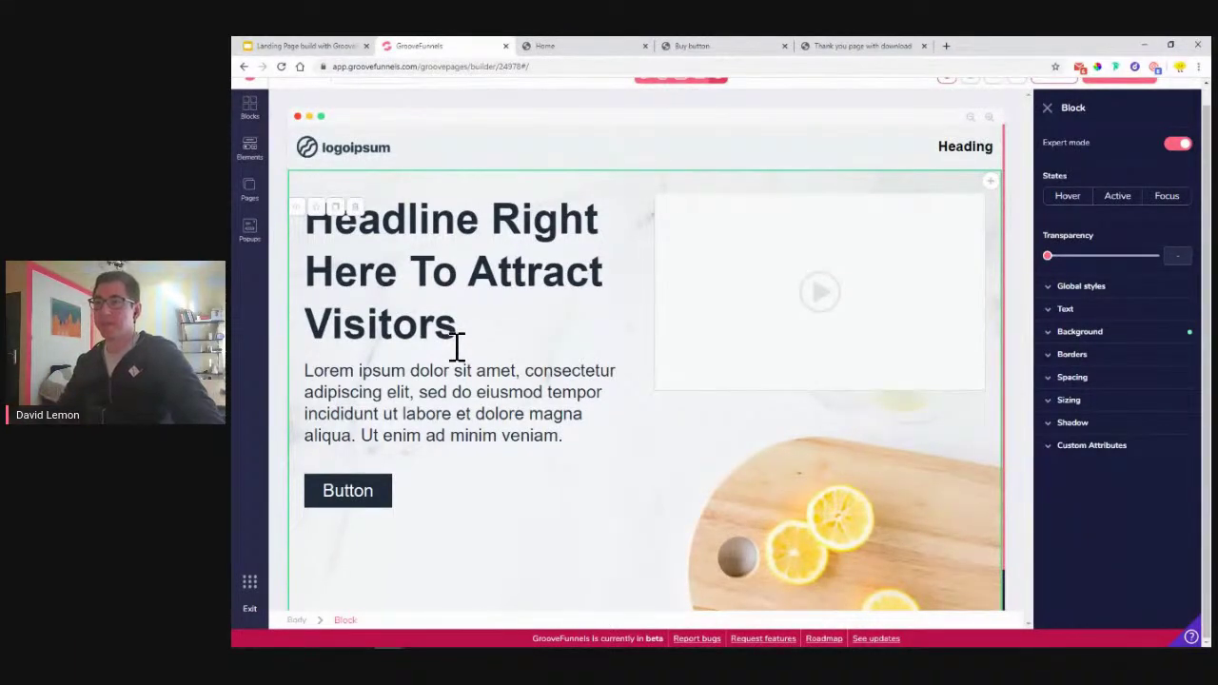
# Insert the GrooveSell integration element directly below the video placeholder in the cover block
pyautogui.click(767, 285)
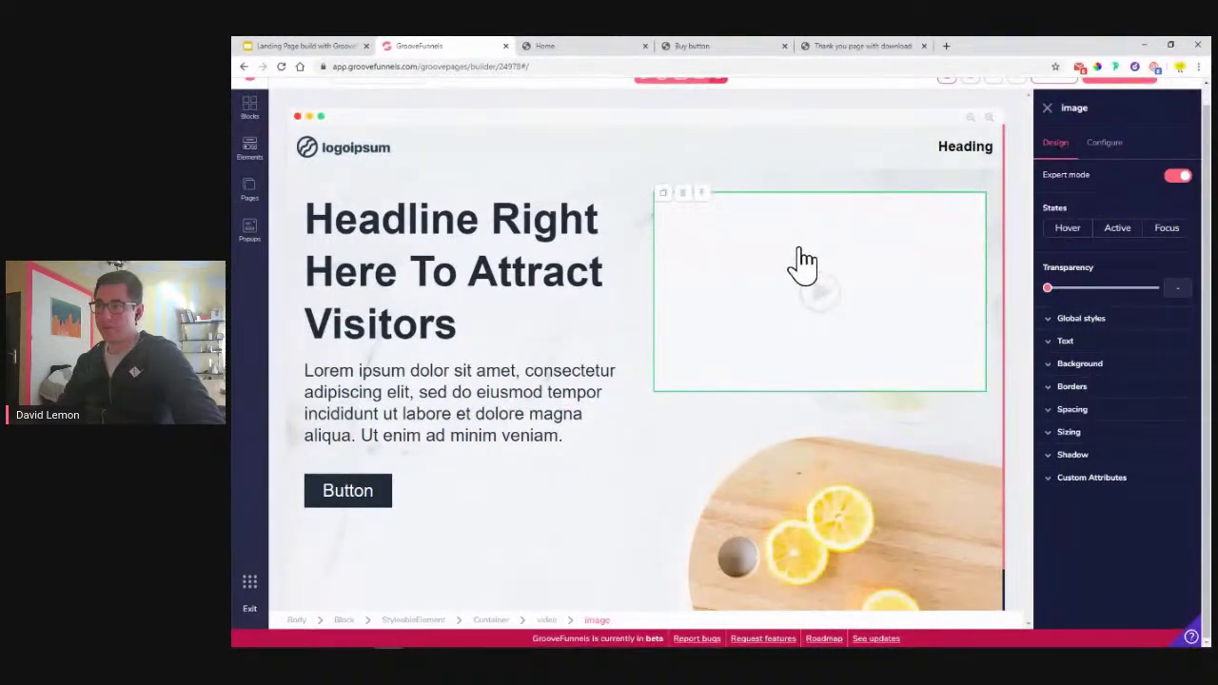
pyautogui.click(249, 152)
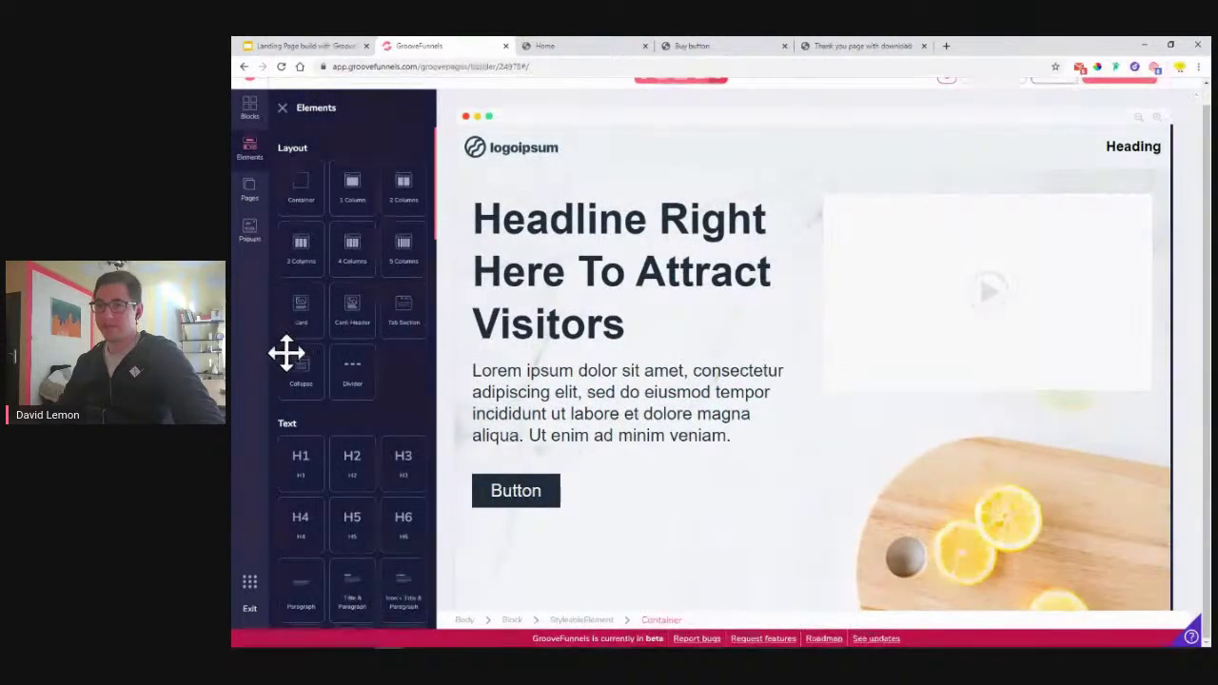
pyautogui.scroll(-15, 333, 335)
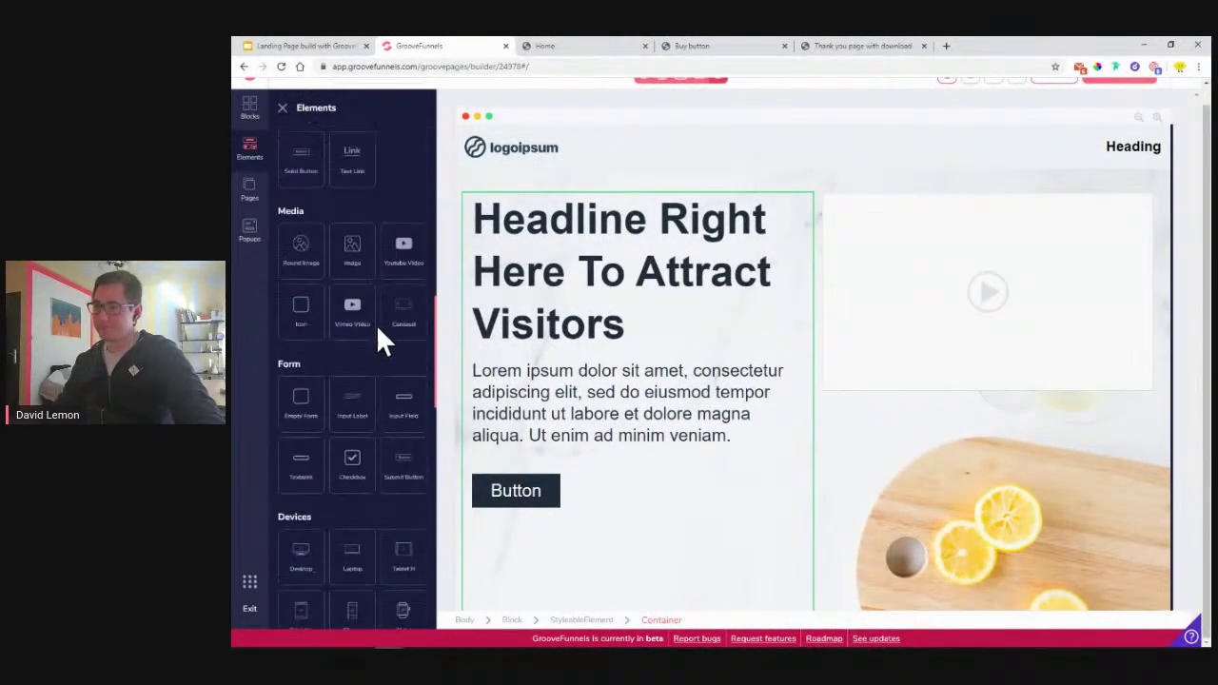
pyautogui.scroll(-2, 377, 318)
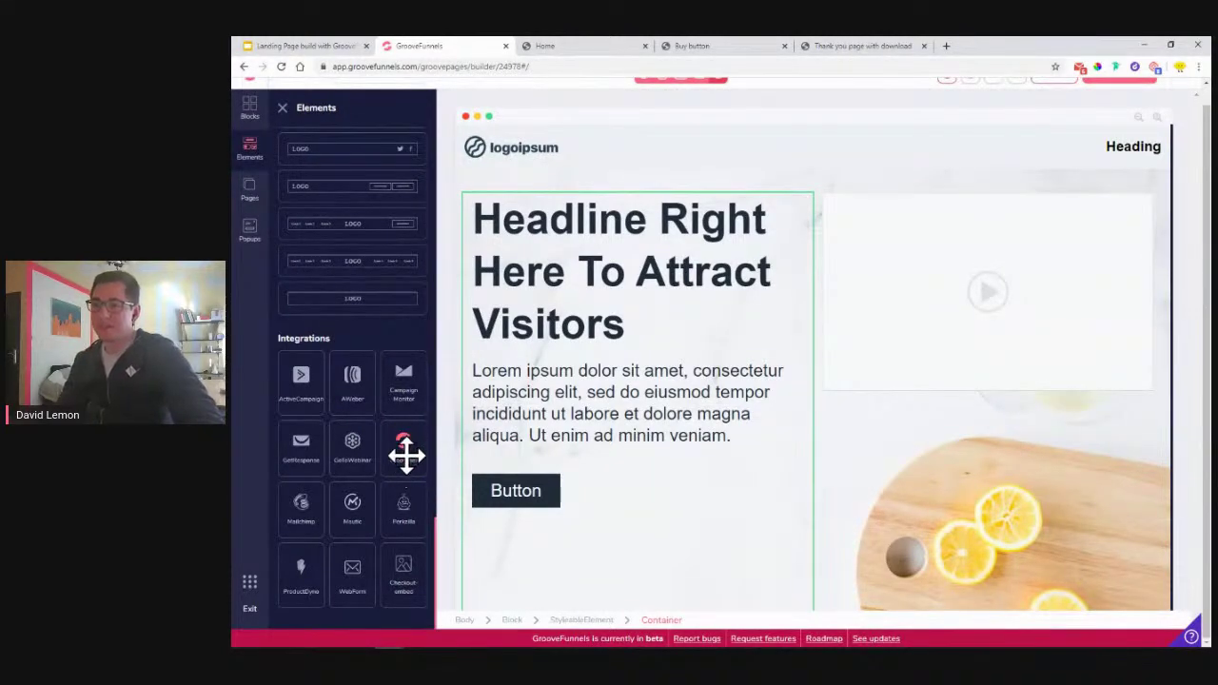
pyautogui.moveTo(403, 447); pyautogui.dragTo(870, 424)
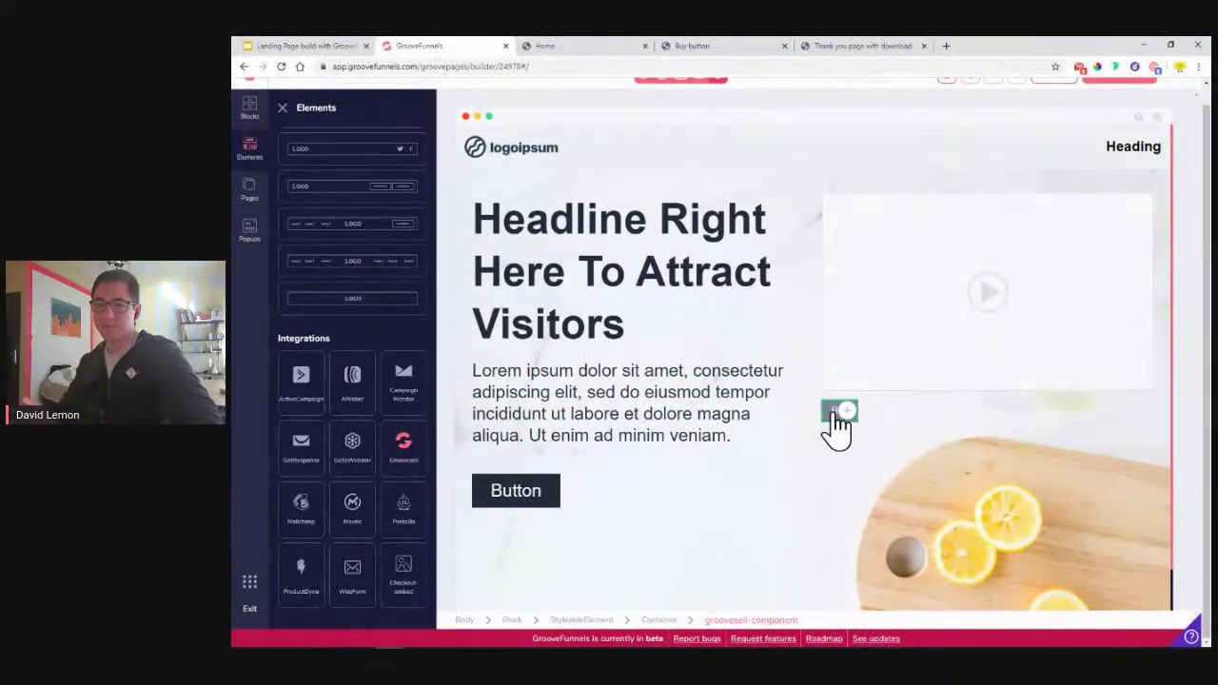
# Select the new GrooveSell Buy button and examine the published Buy button example page for comparison
pyautogui.click(837, 426)
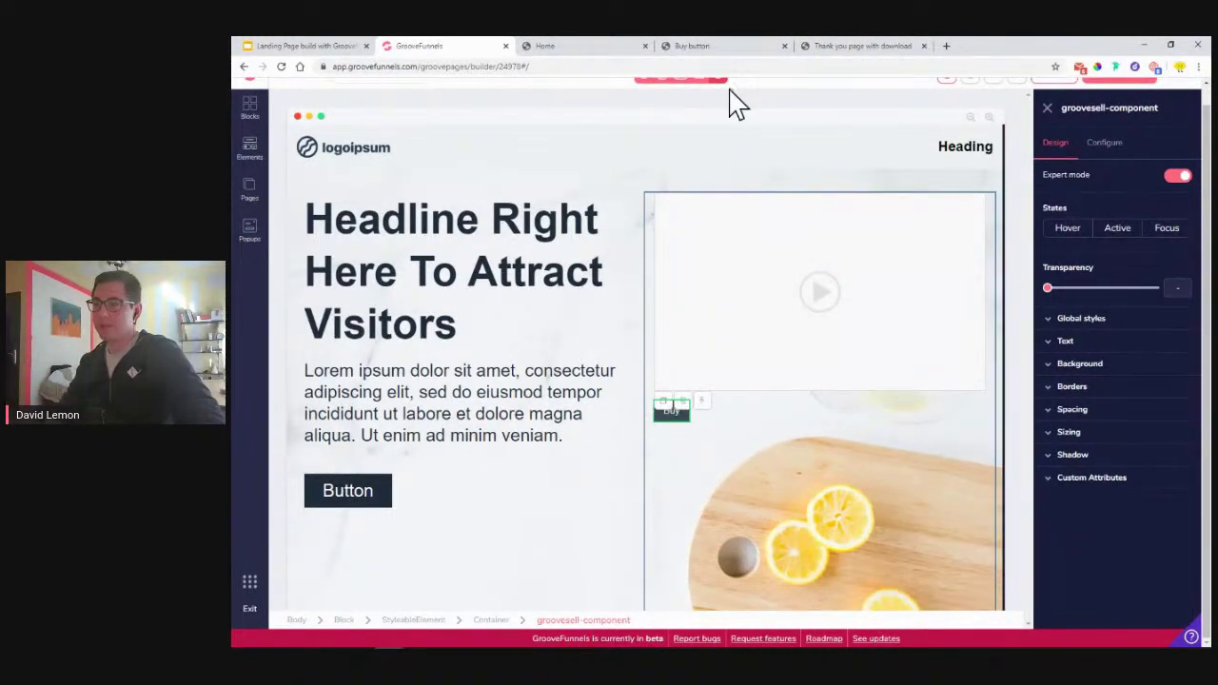
pyautogui.click(713, 48)
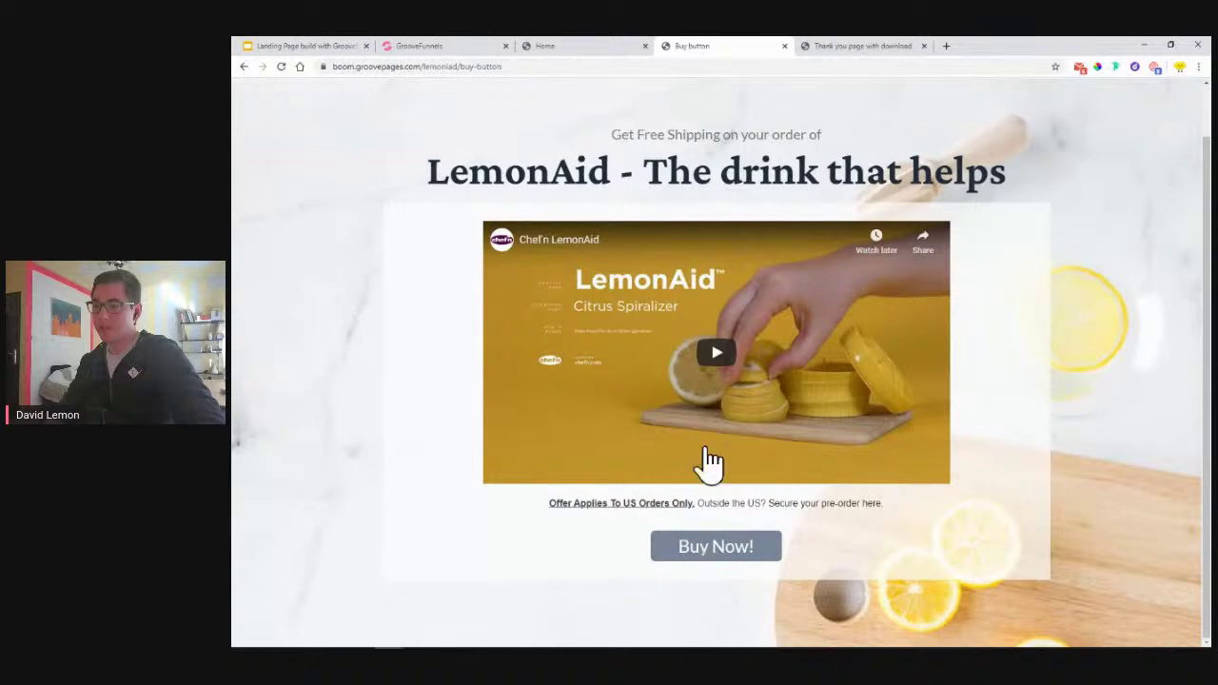
pyautogui.click(455, 48)
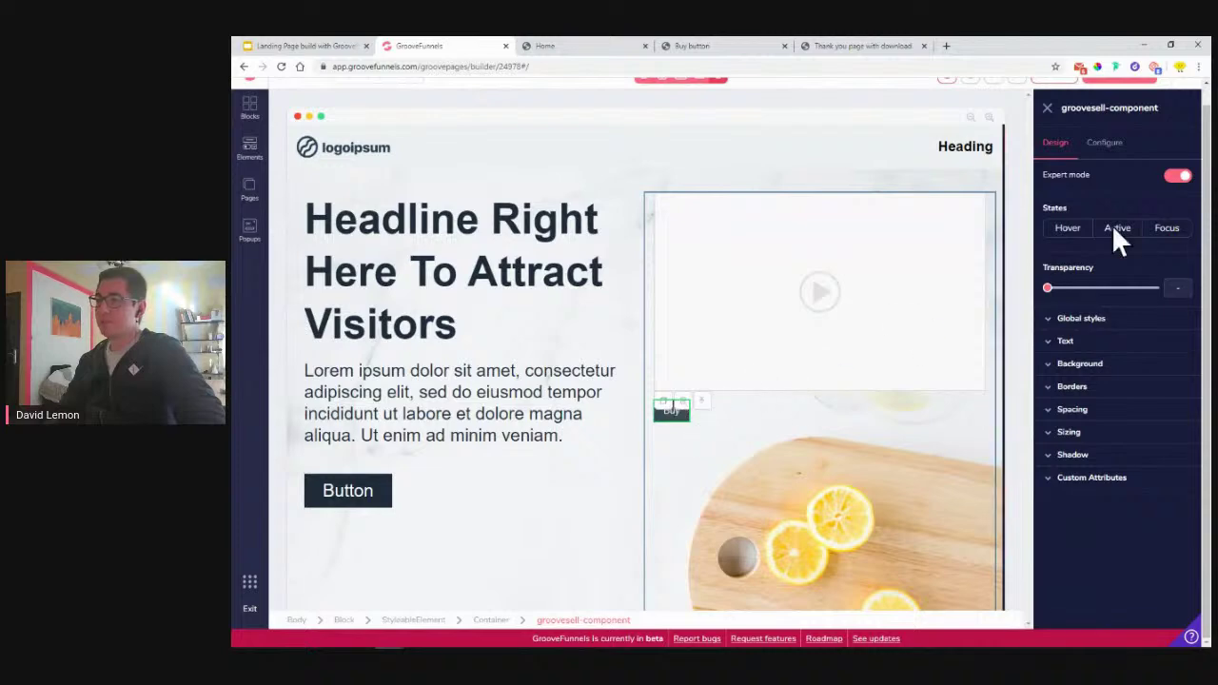
# Configure the GrooveSell Buy element as type Checkout Page, with LemonAid as both the funnel and the product
pyautogui.click(1106, 152)
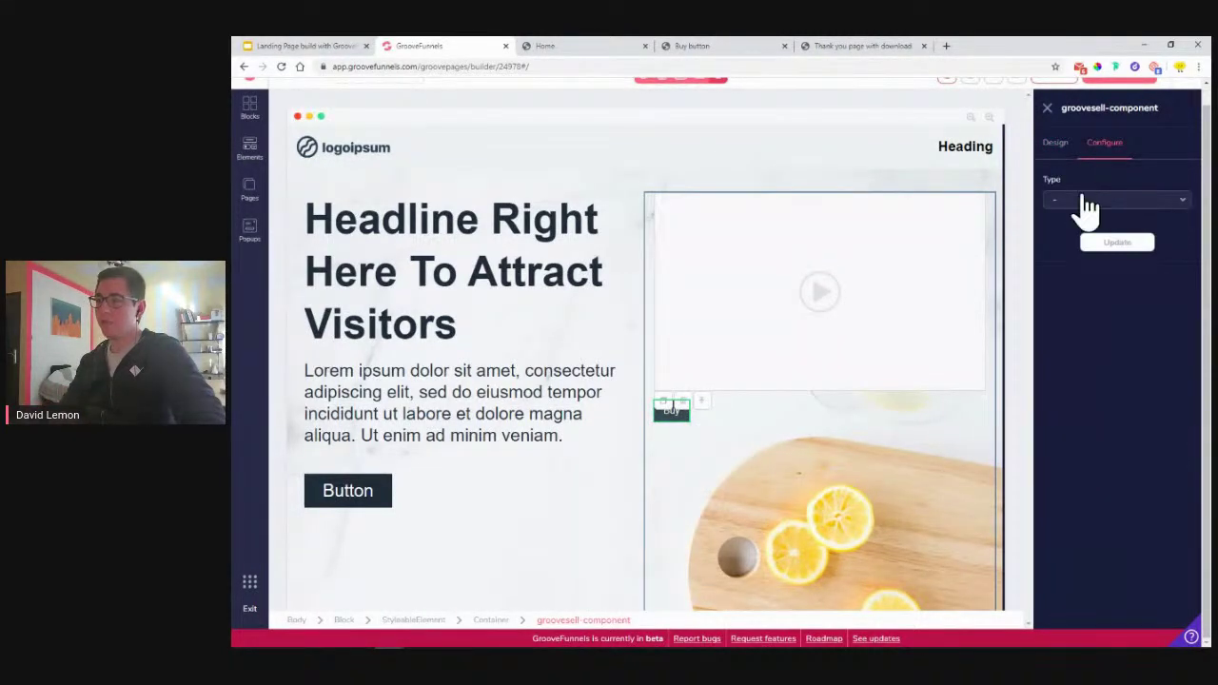
pyautogui.click(1086, 199)
pyautogui.click(1086, 221)
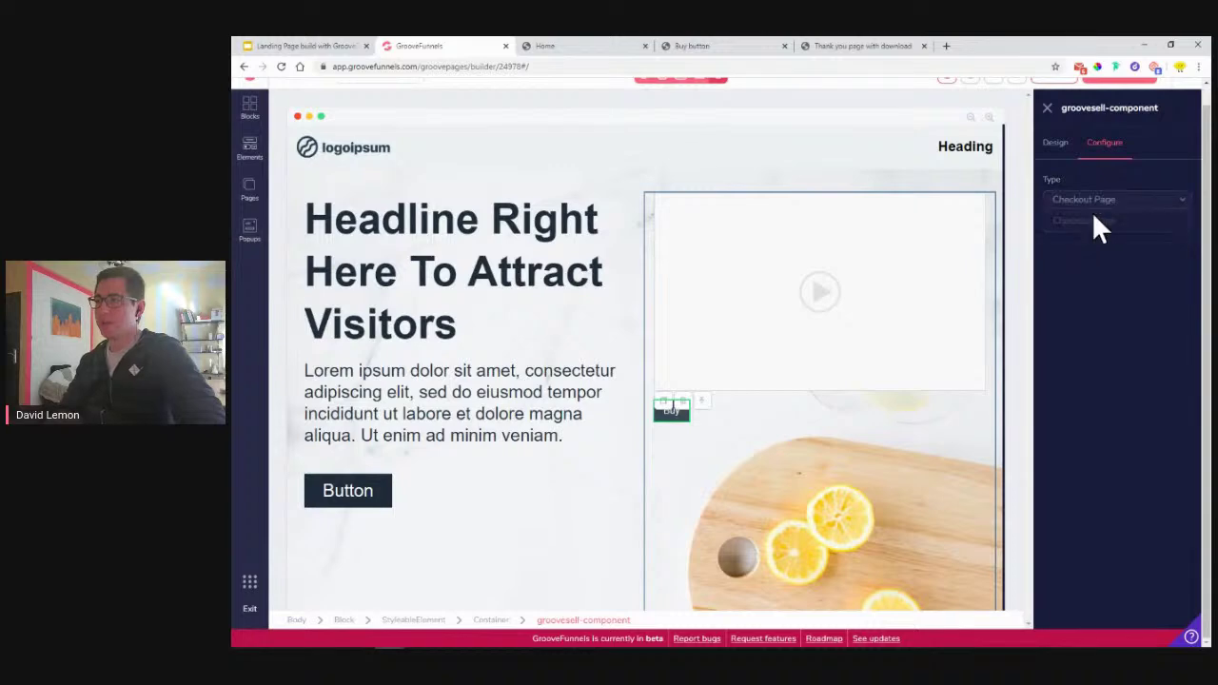
pyautogui.click(1093, 247)
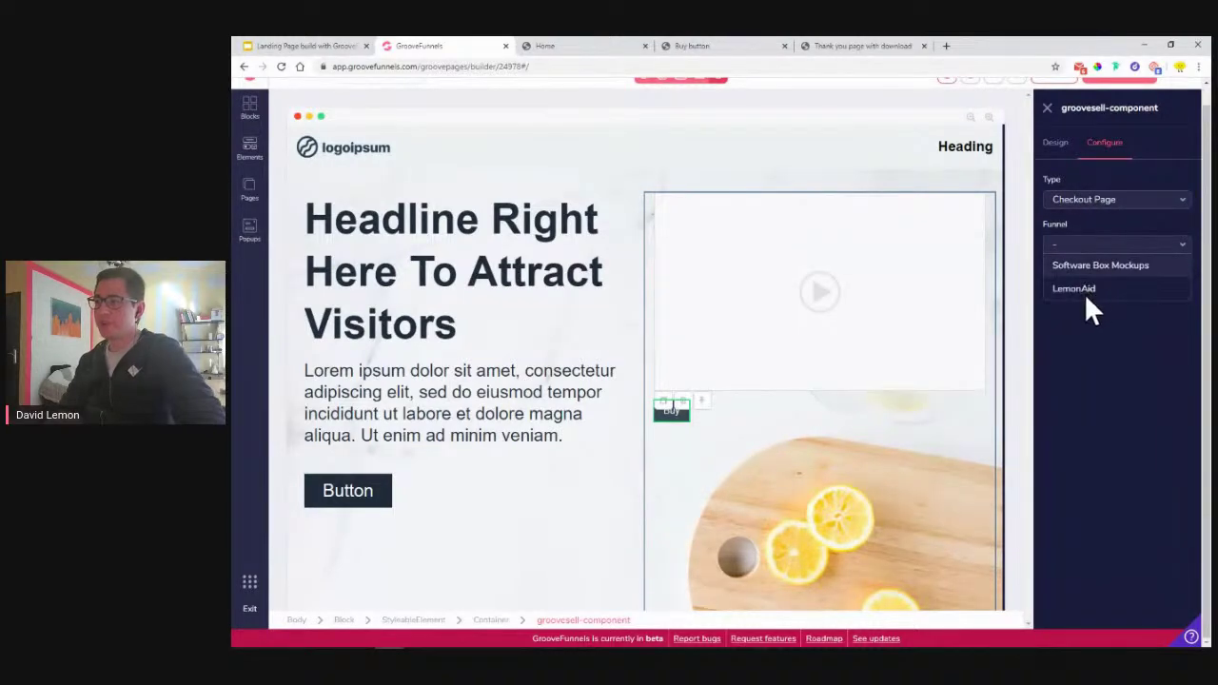
pyautogui.click(1087, 287)
pyautogui.click(1088, 289)
pyautogui.click(1083, 308)
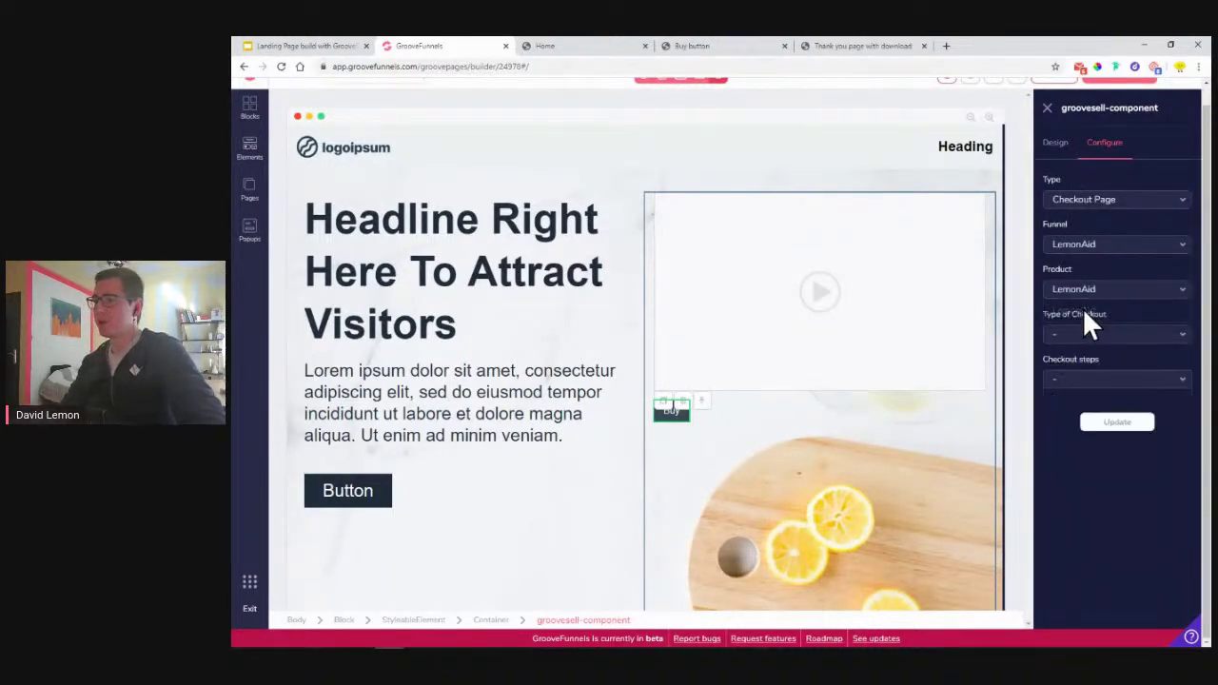
# Set the Buy element's type of checkout to Multiple price point and its checkout steps to Multi-step, and apply the update
pyautogui.click(1082, 337)
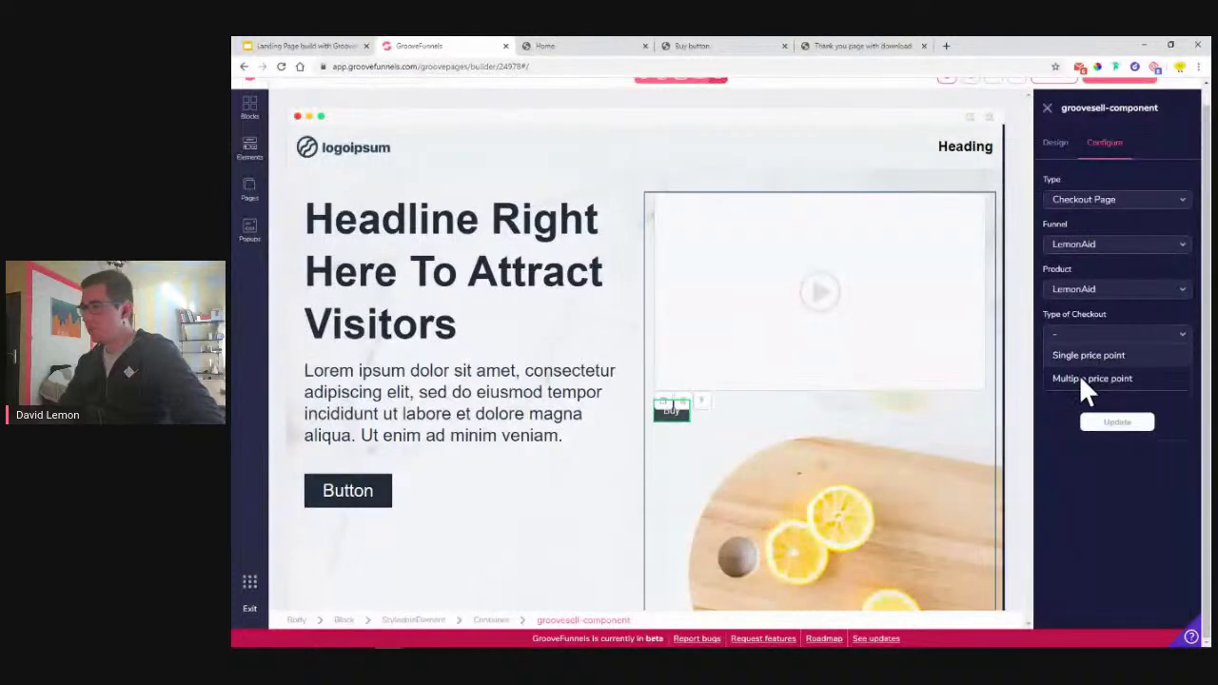
pyautogui.click(1079, 376)
pyautogui.click(1093, 386)
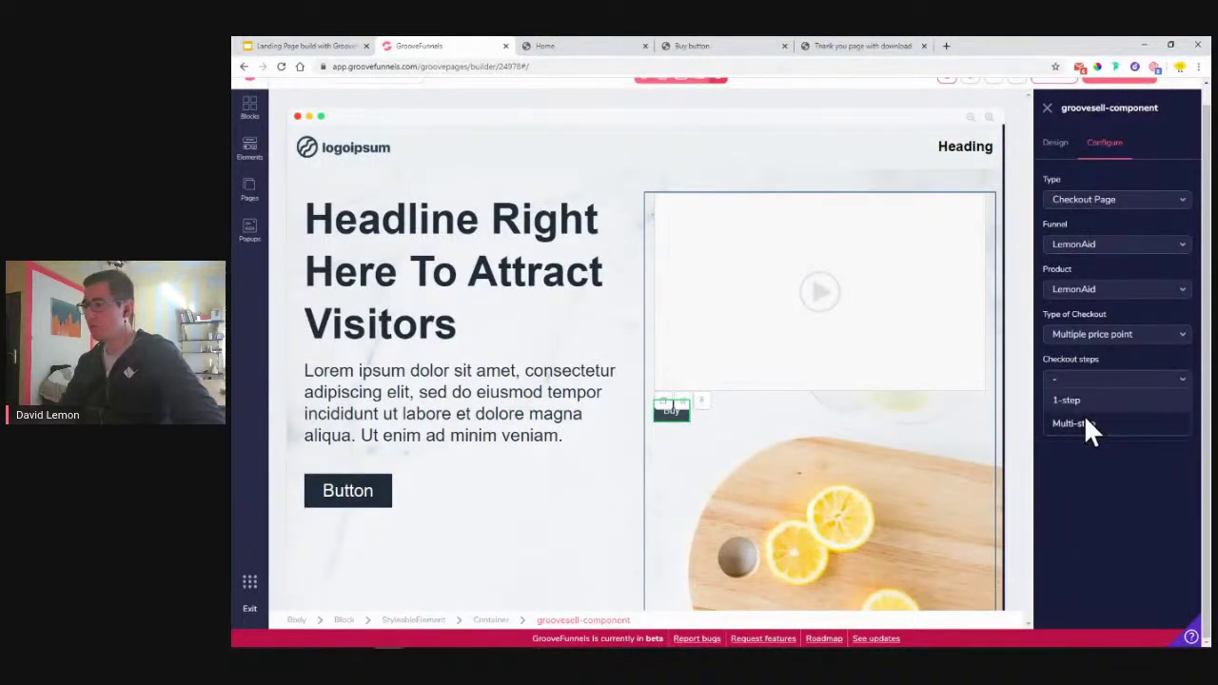
pyautogui.click(1090, 425)
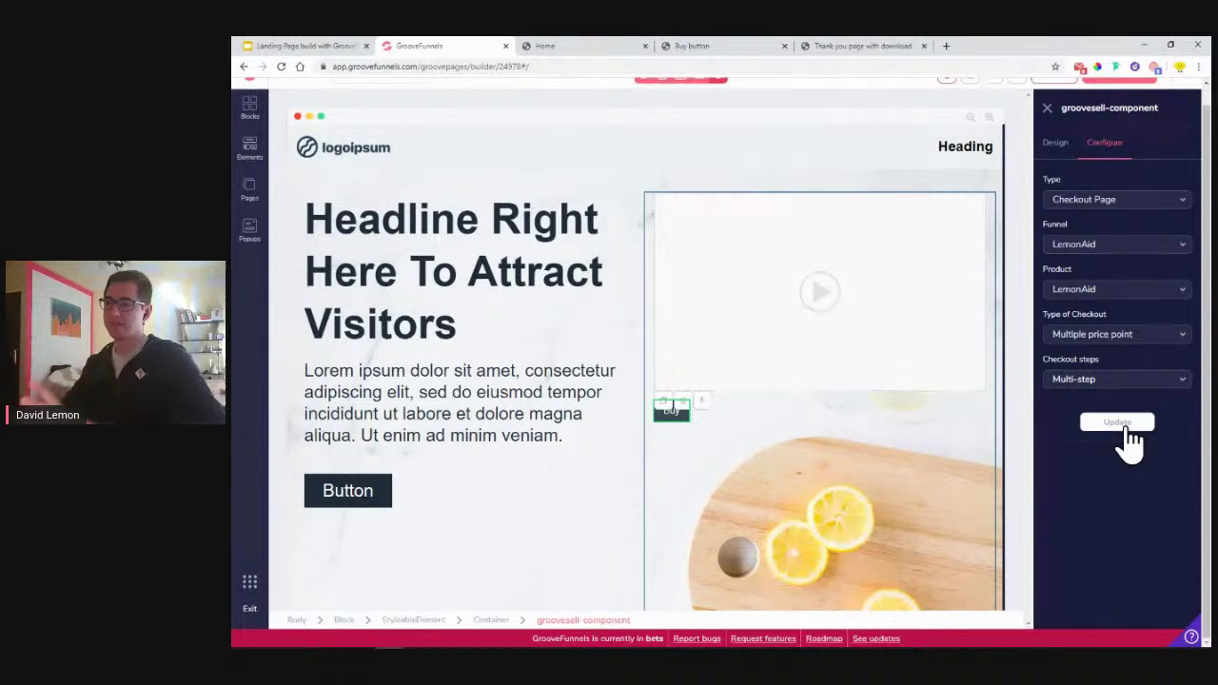
pyautogui.click(1137, 419)
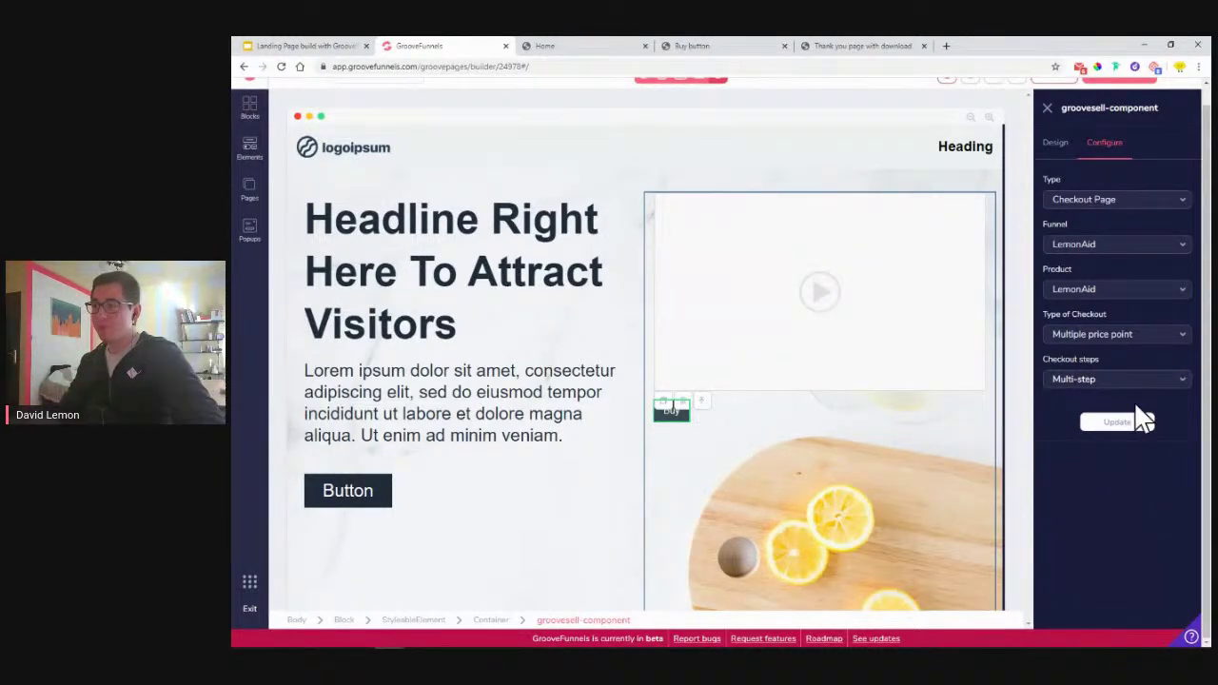
# Delete the GrooveSell Buy element and insert the Checkout-embed integration element into the cover block instead
pyautogui.click(685, 411)
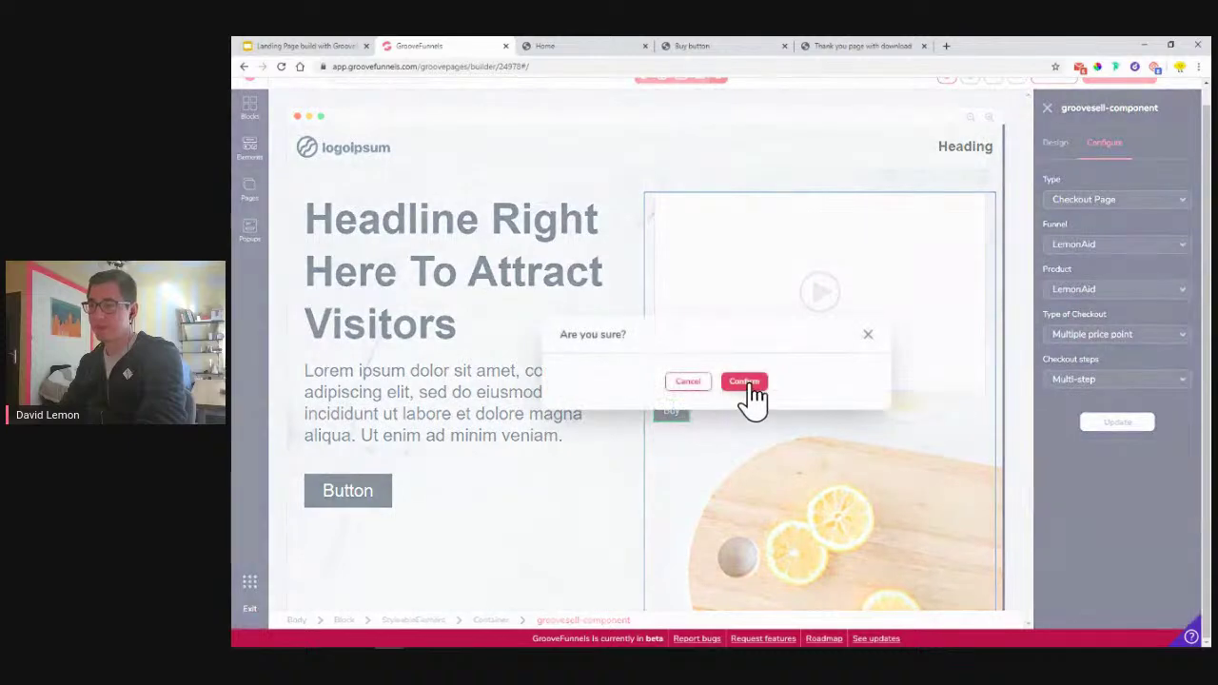
pyautogui.click(748, 387)
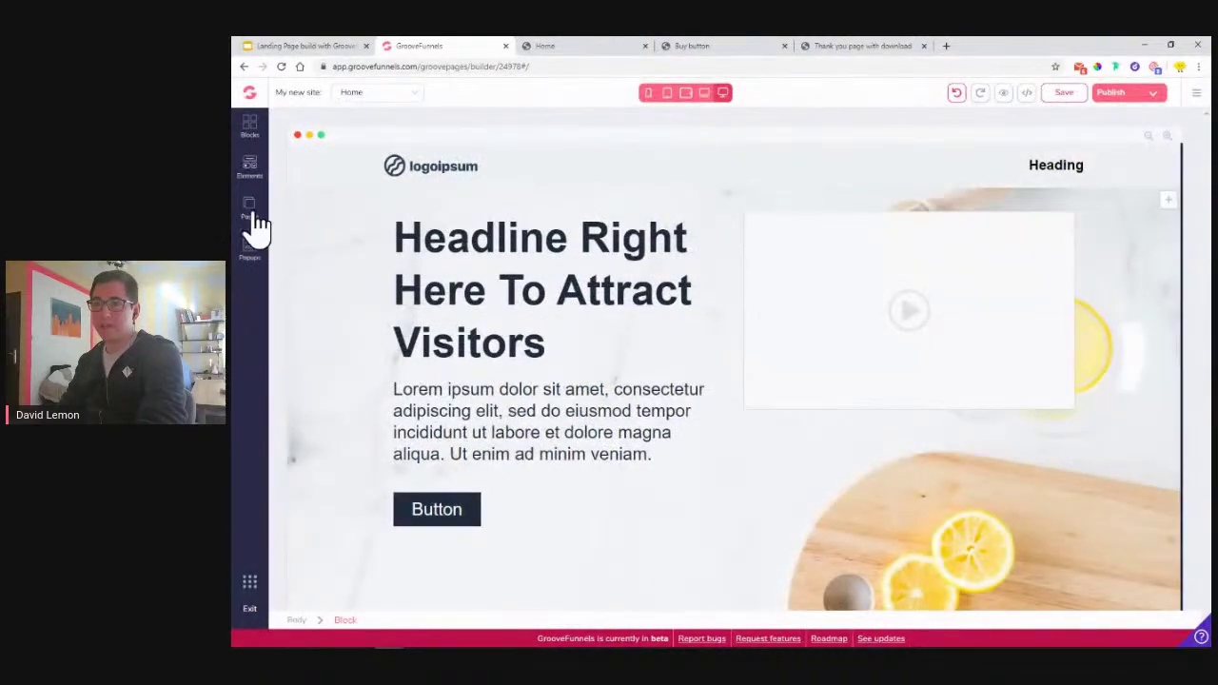
pyautogui.click(249, 167)
pyautogui.scroll(-5, 321, 303)
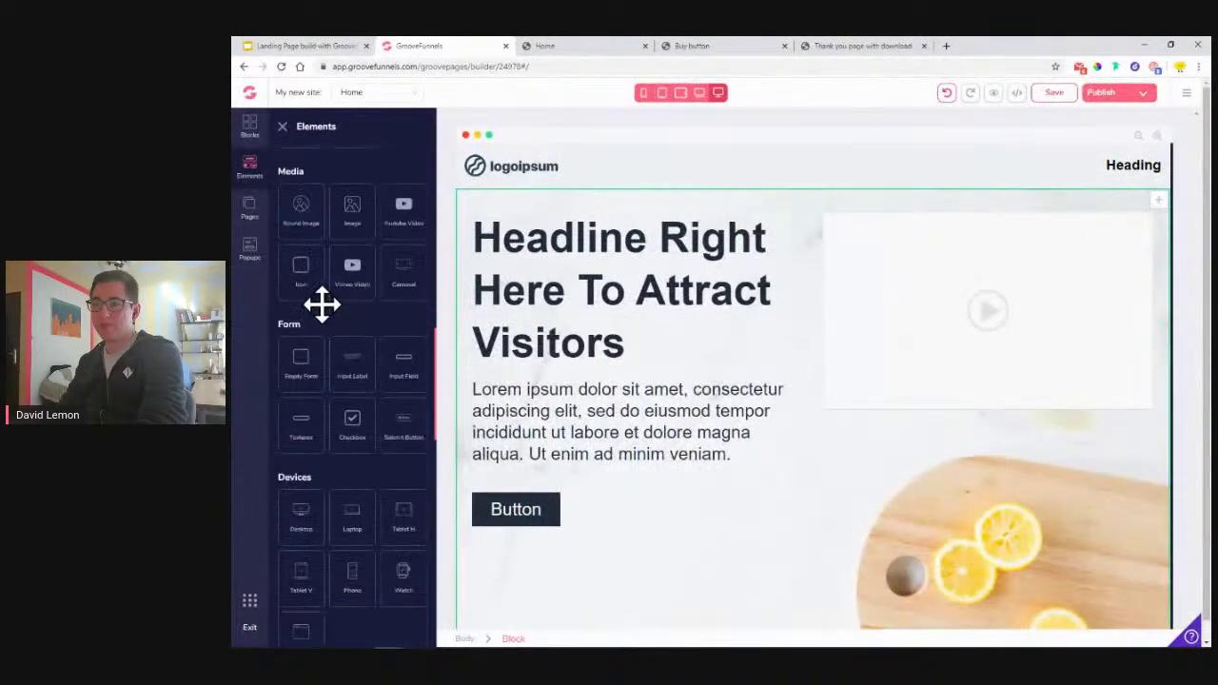
pyautogui.scroll(-10, 322, 302)
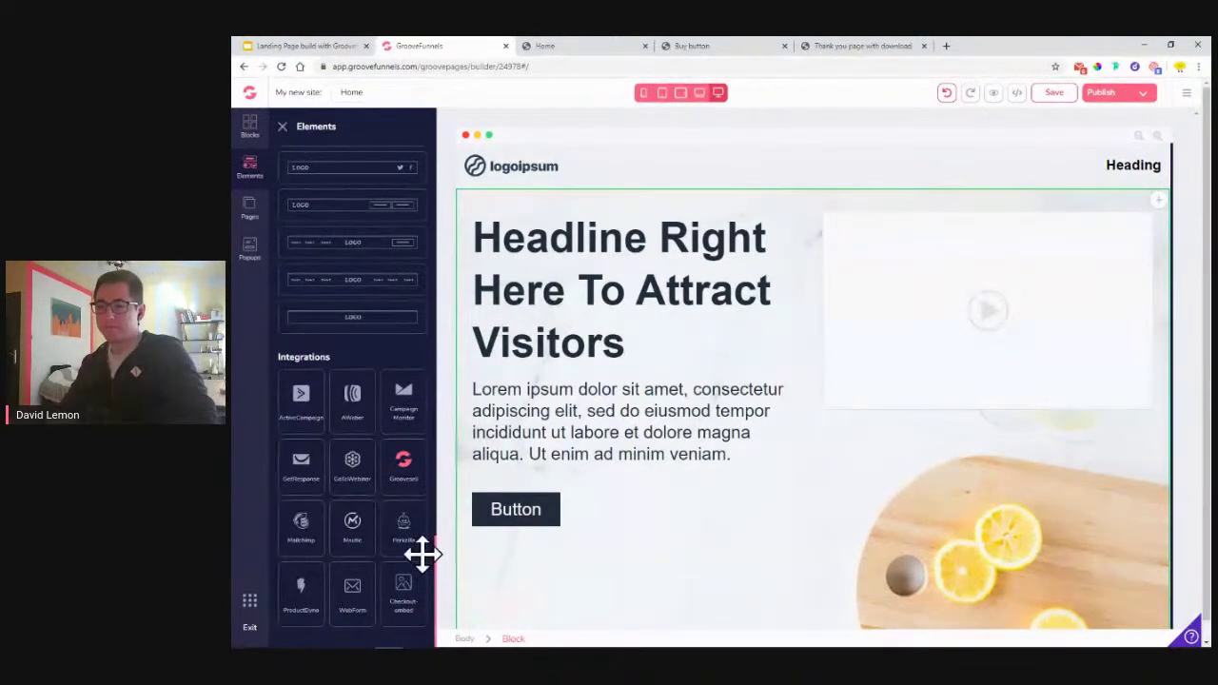
pyautogui.moveTo(408, 585); pyautogui.dragTo(913, 412)
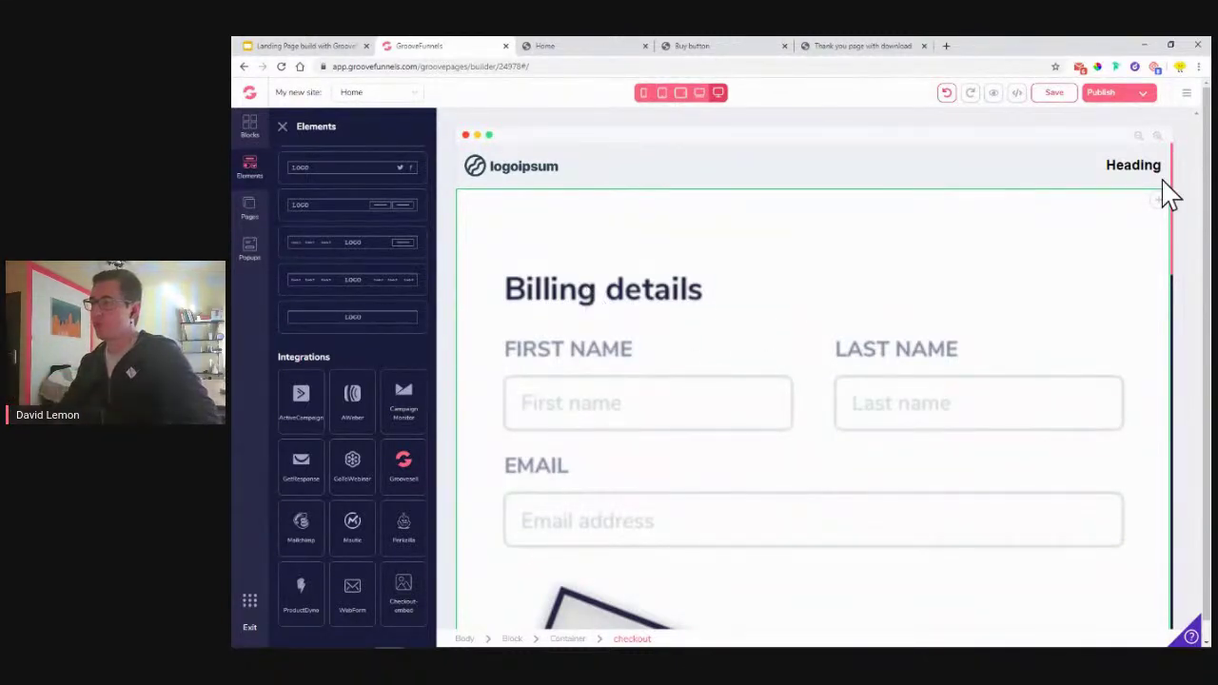
# Move the checkout form into the cover block's second column, directly above the video placeholder
pyautogui.moveTo(1154, 203); pyautogui.dragTo(1054, 620)
pyautogui.moveTo(1066, 572); pyautogui.dragTo(879, 427)
pyautogui.click(974, 394)
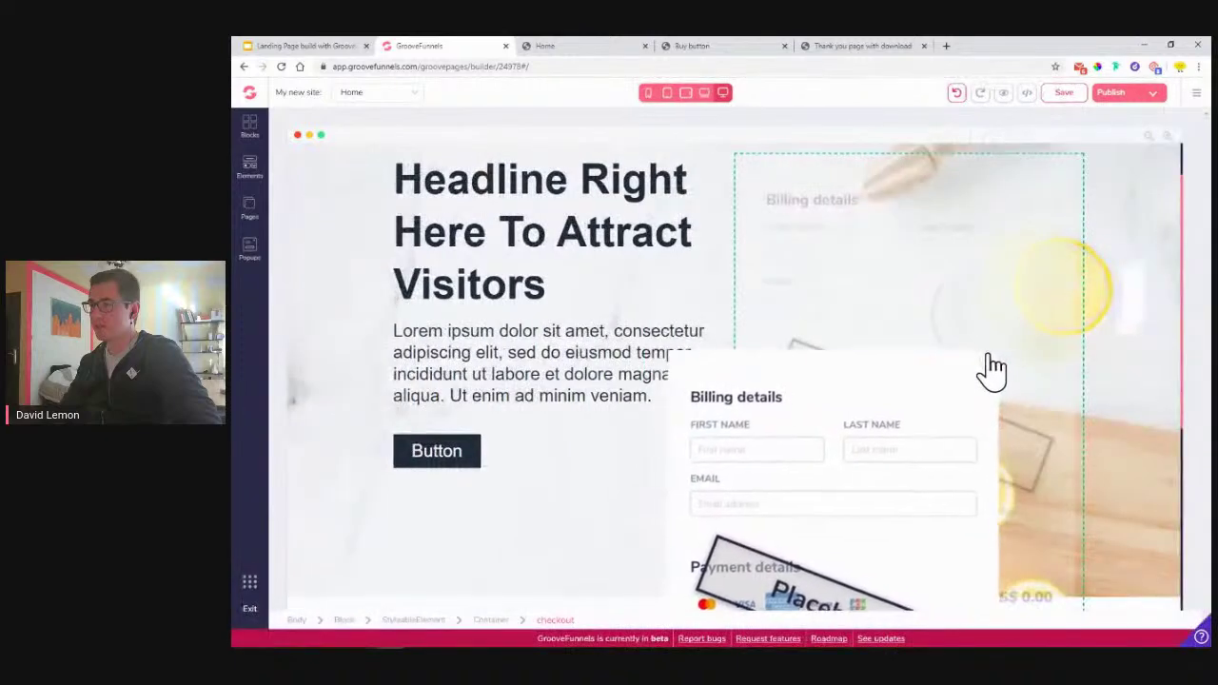
# Move the whole video element from below the checkout form to between the headline and the paragraph in the first column
pyautogui.scroll(-2, 990, 371)
pyautogui.scroll(-2, 952, 305)
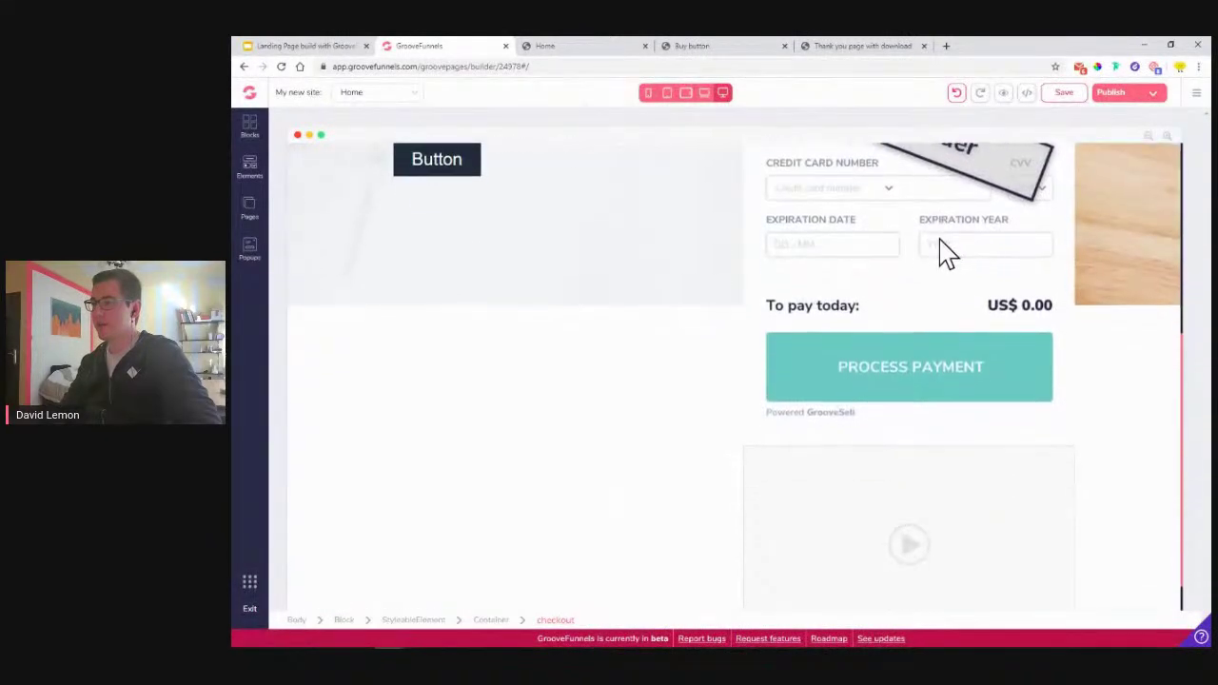
pyautogui.scroll(-1, 961, 304)
pyautogui.click(982, 456)
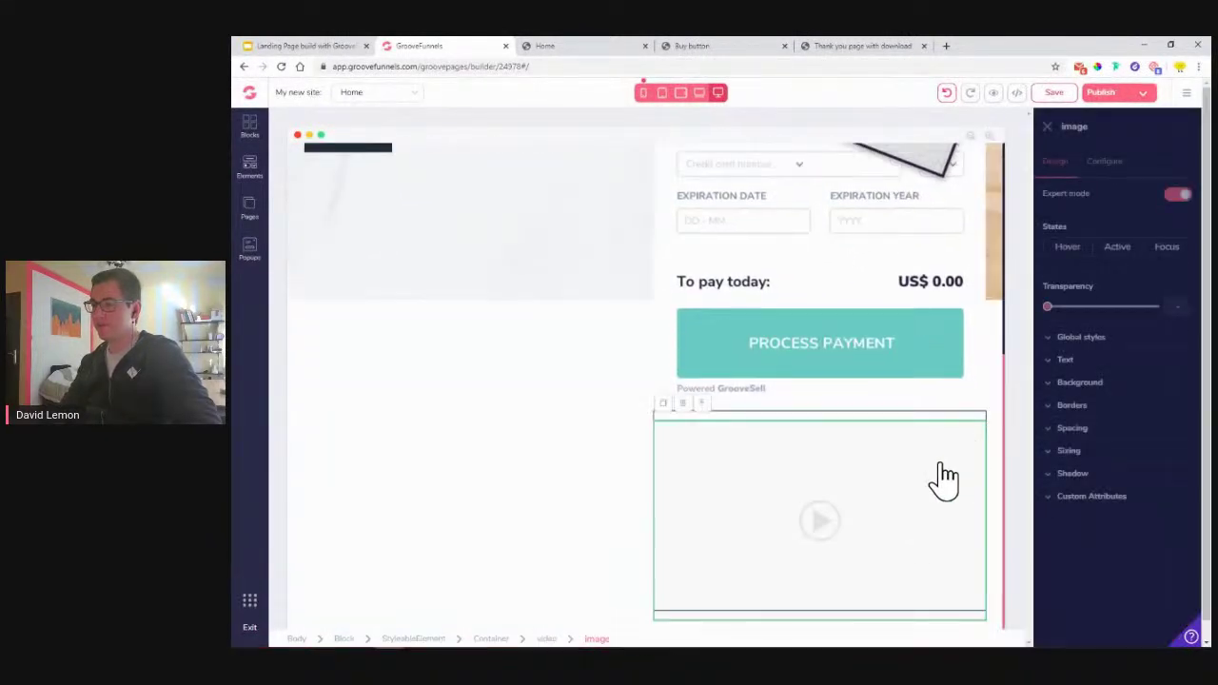
pyautogui.click(708, 412)
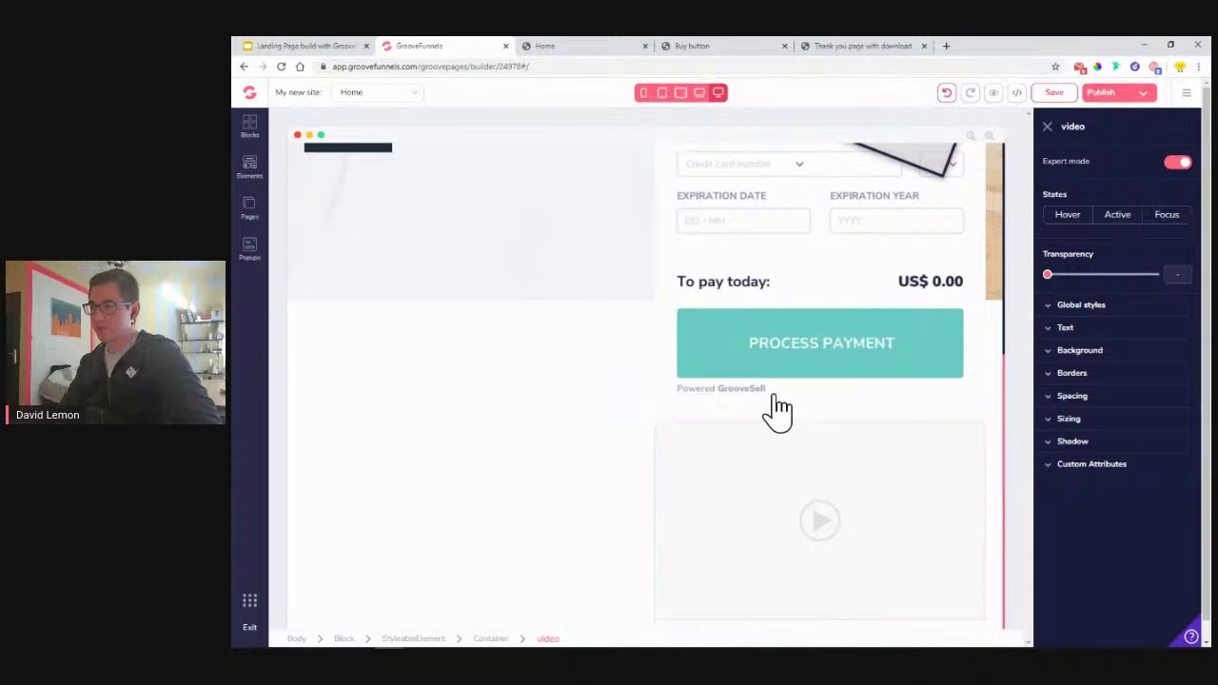
pyautogui.scroll(5, 552, 291)
pyautogui.press('Escape')
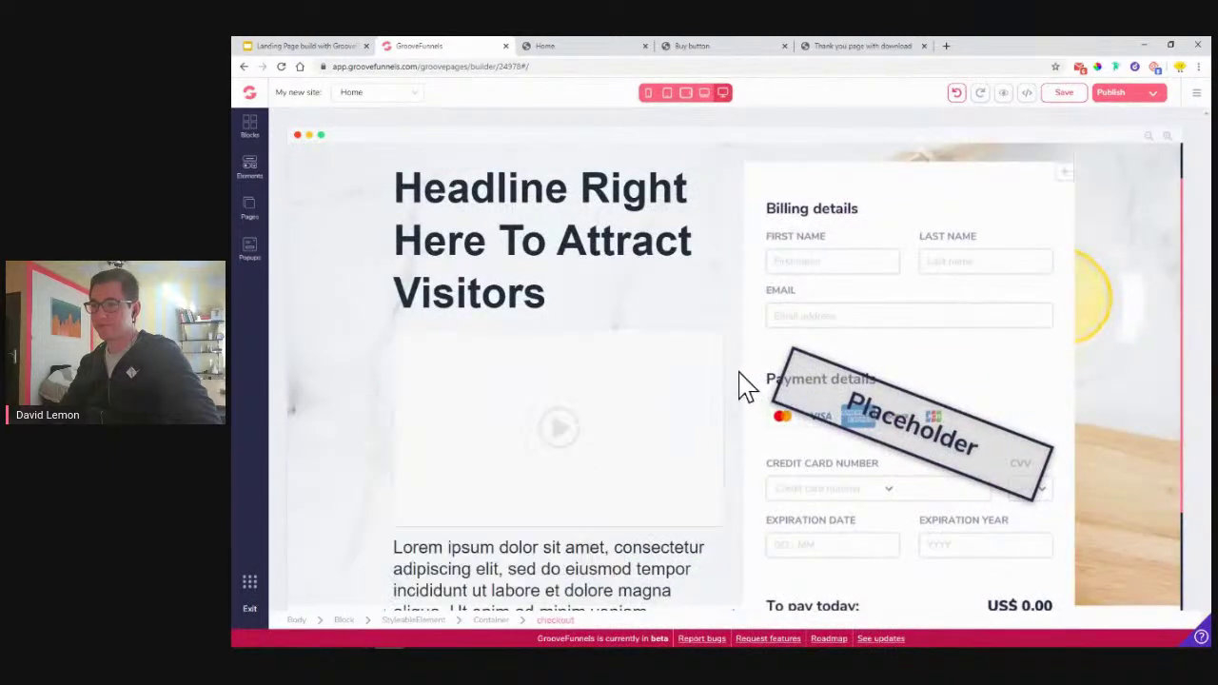
# Check the published Home page's layout and move the lorem ipsum paragraph above the headline to match it
pyautogui.click(560, 48)
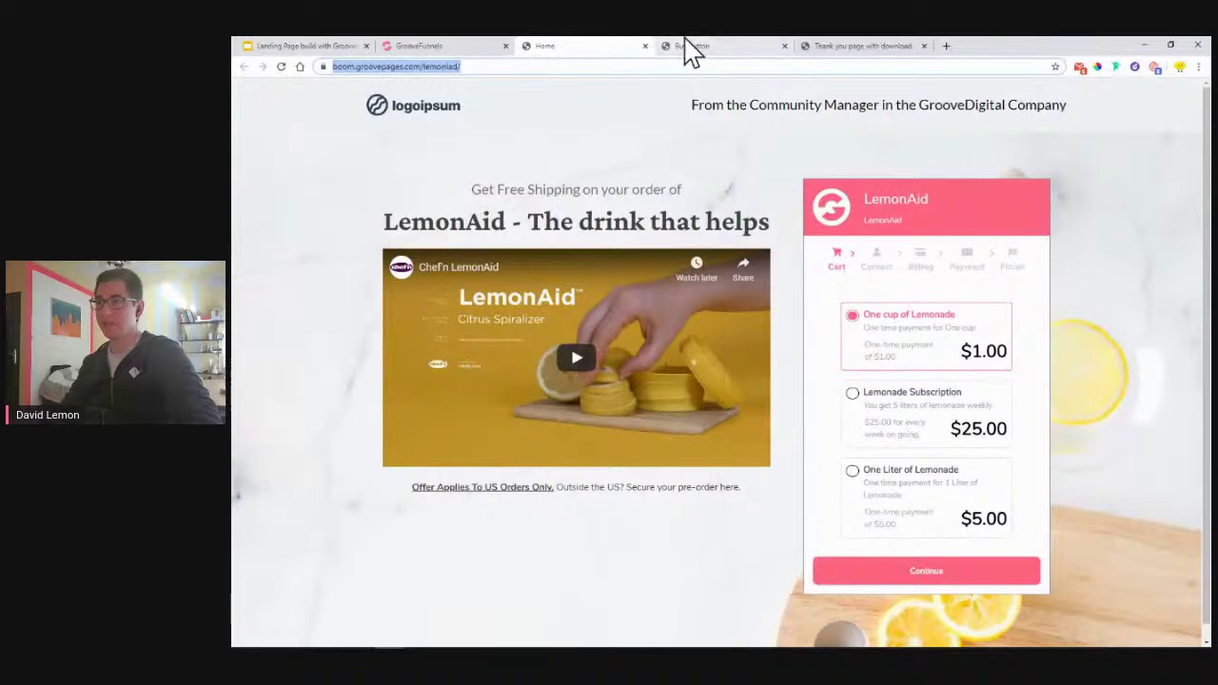
pyautogui.click(457, 47)
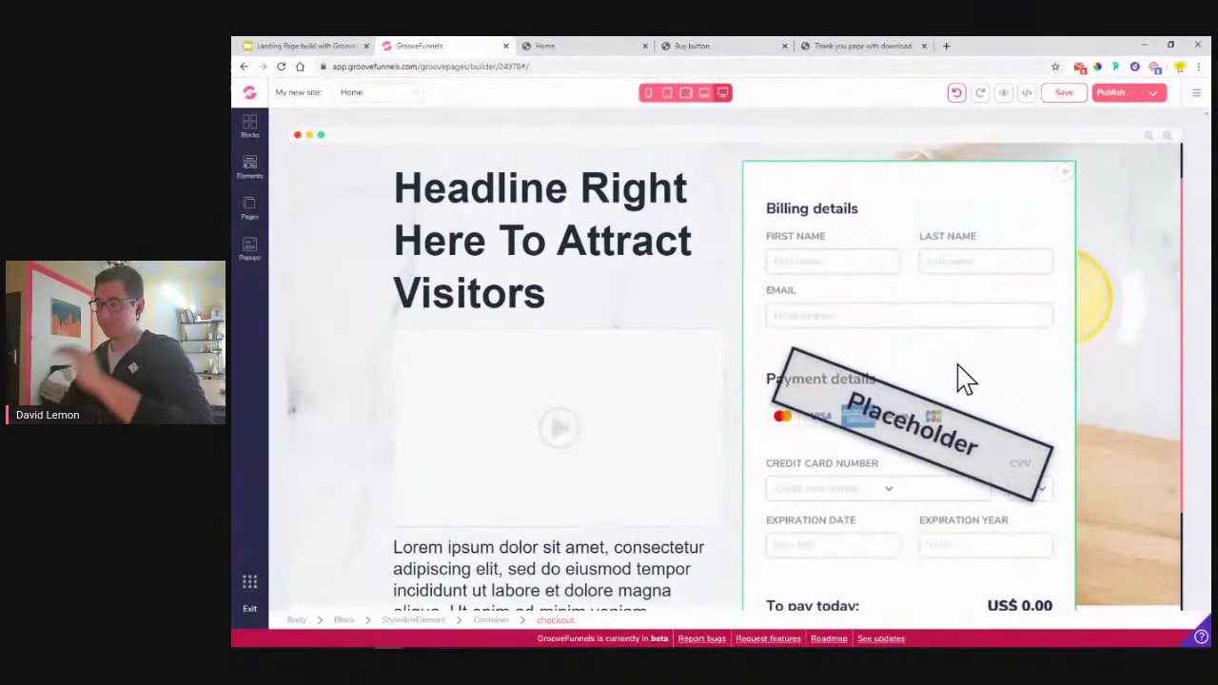
pyautogui.scroll(-3, 981, 354)
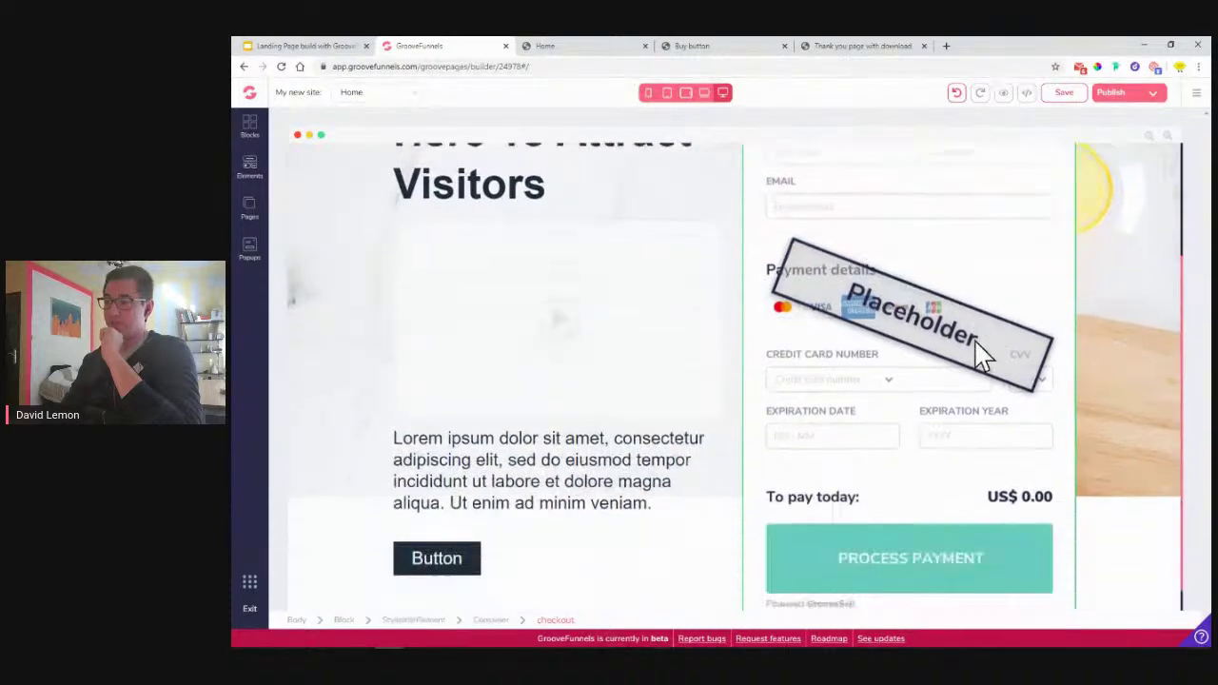
pyautogui.scroll(3, 504, 339)
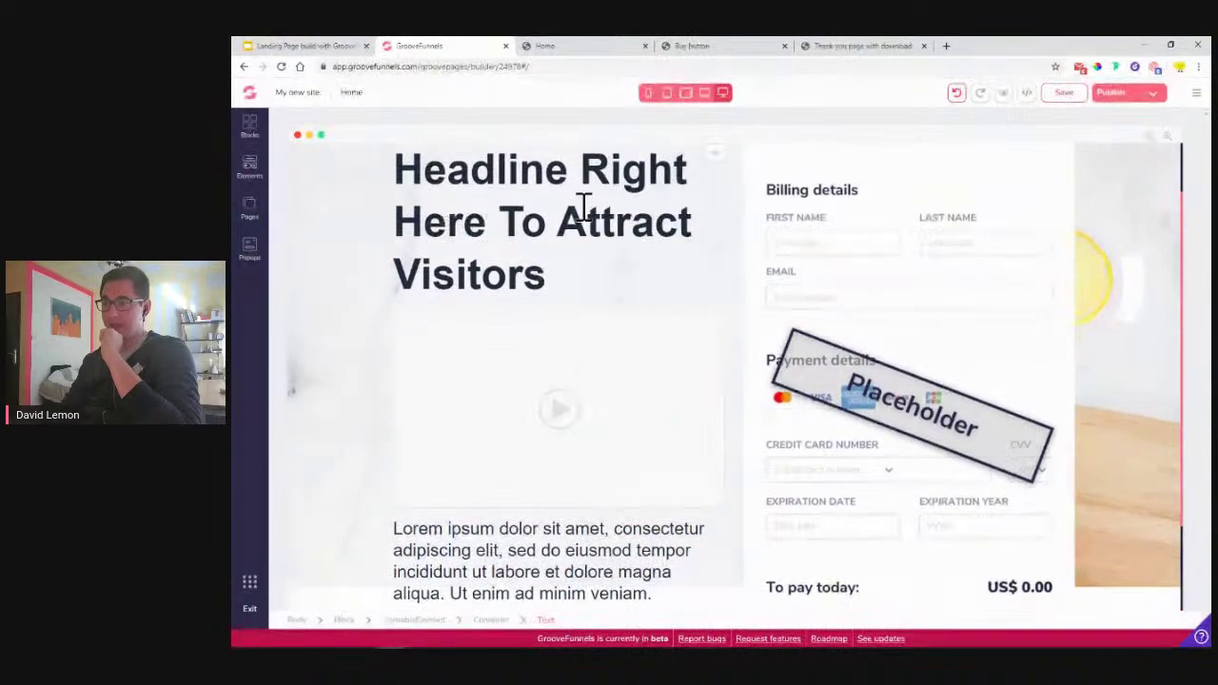
pyautogui.click(584, 542)
pyautogui.moveTo(634, 546); pyautogui.dragTo(620, 264)
# Delete the dark placeholder button below the video in the cover block's first column
pyautogui.scroll(-2, 571, 286)
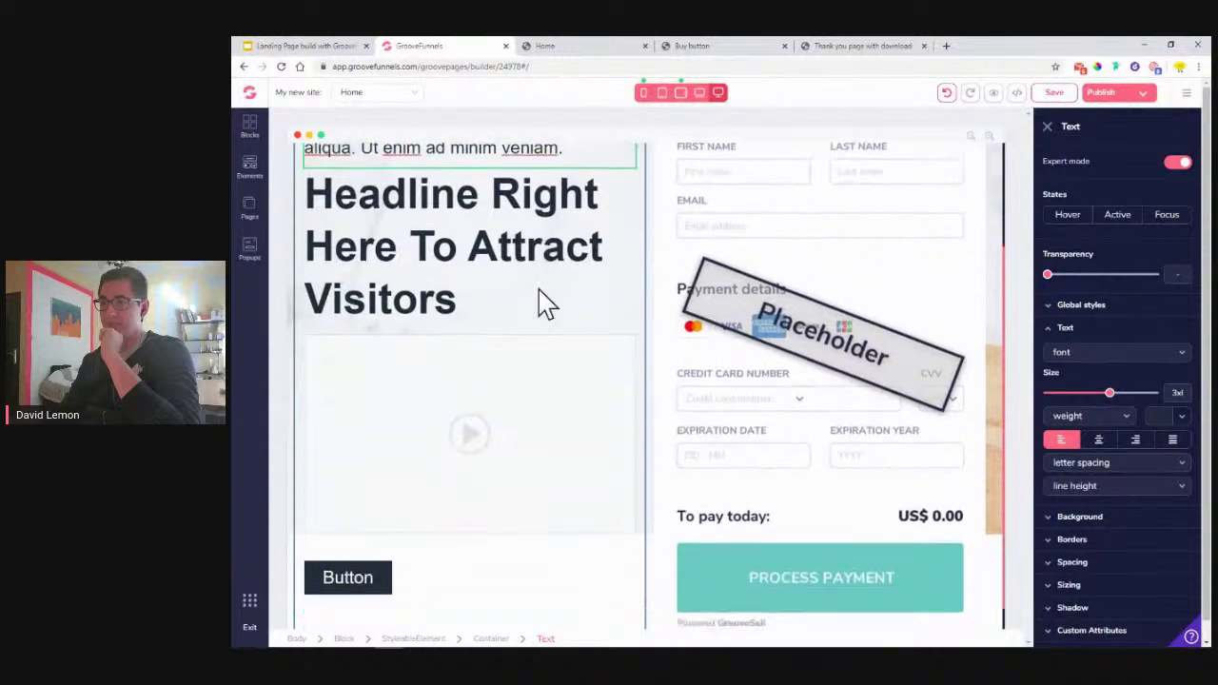
pyautogui.click(341, 571)
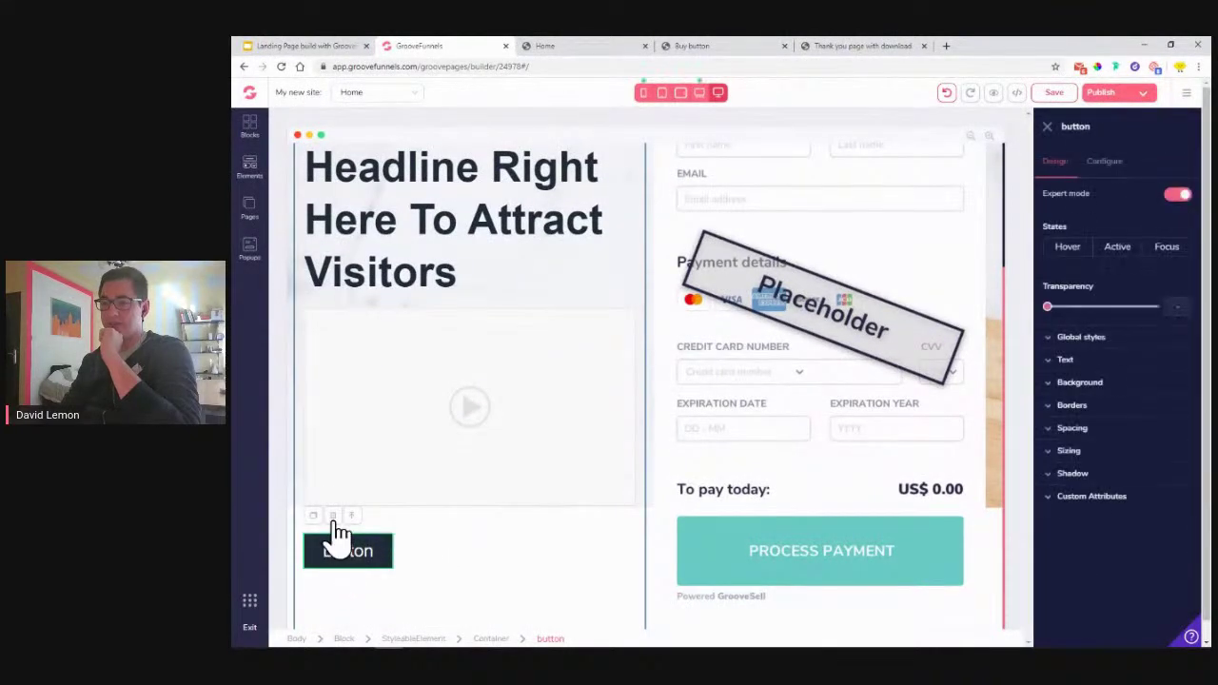
pyautogui.click(332, 516)
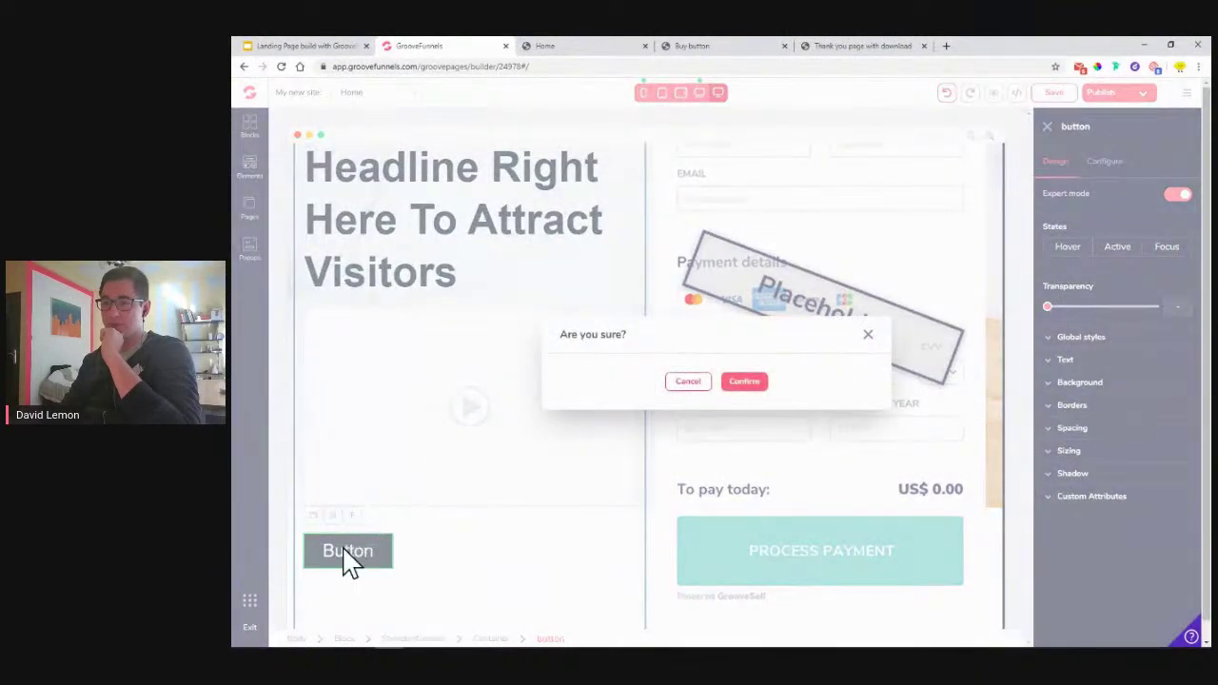
pyautogui.click(762, 387)
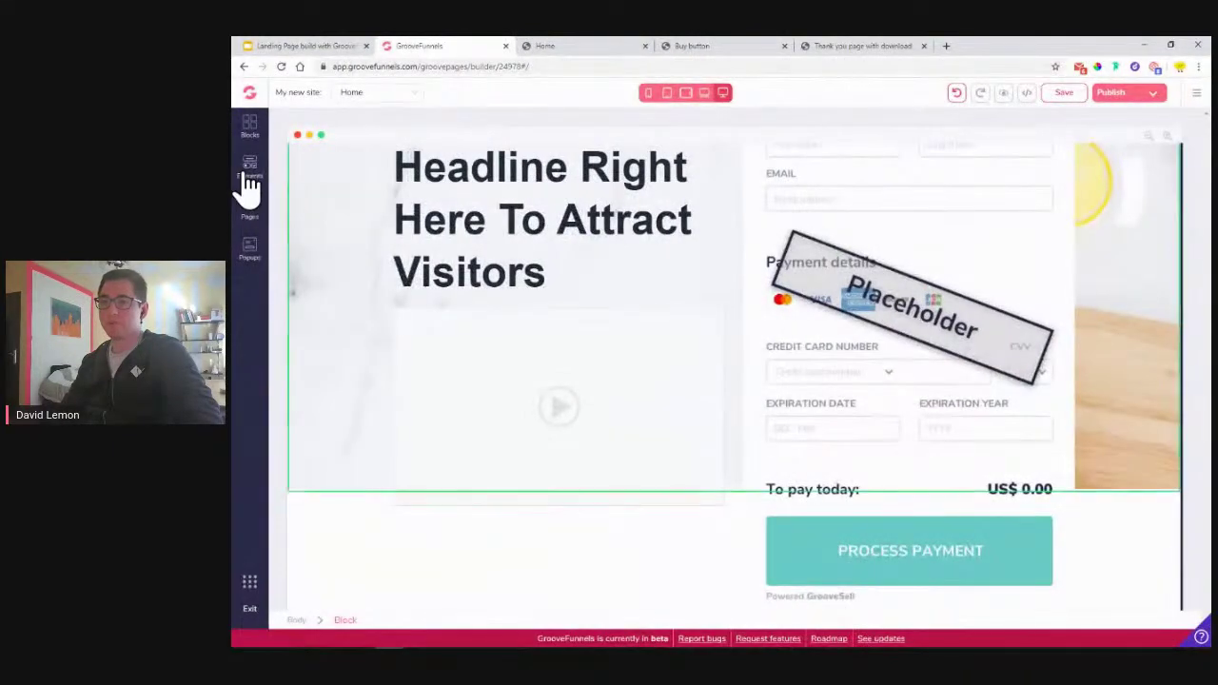
# Insert a Paragraph text element directly below the video placeholder in the cover block's first column
pyautogui.click(247, 179)
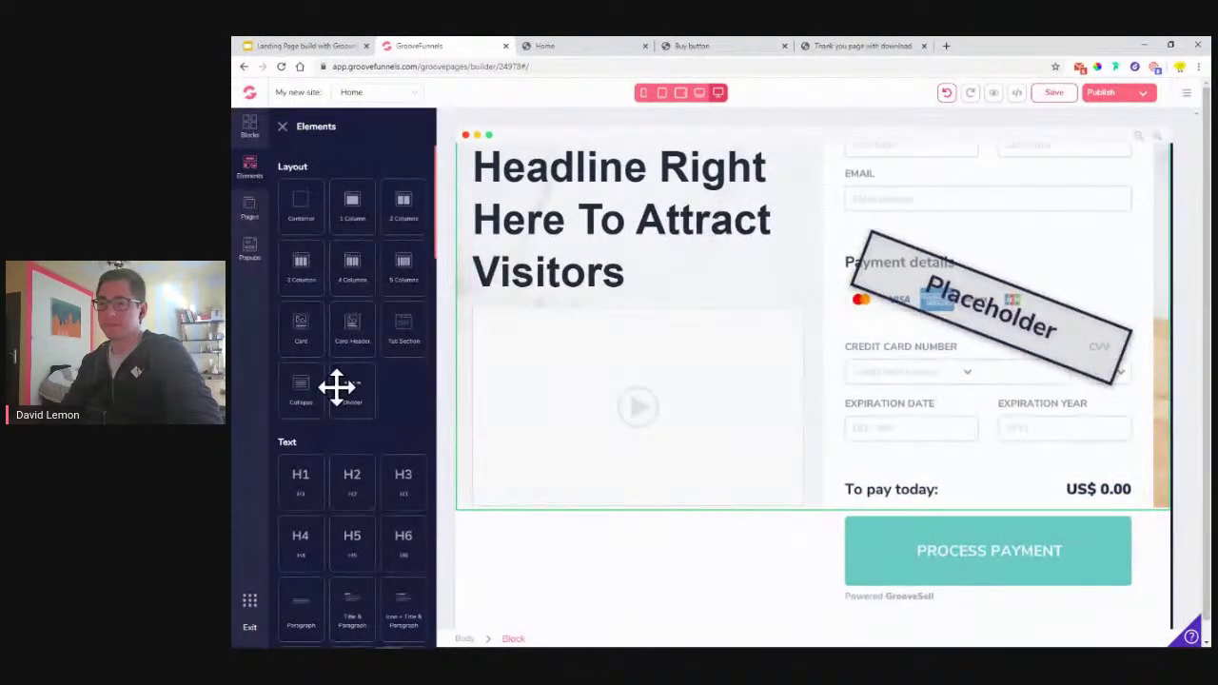
pyautogui.scroll(-2, 350, 486)
pyautogui.moveTo(299, 492); pyautogui.dragTo(618, 560)
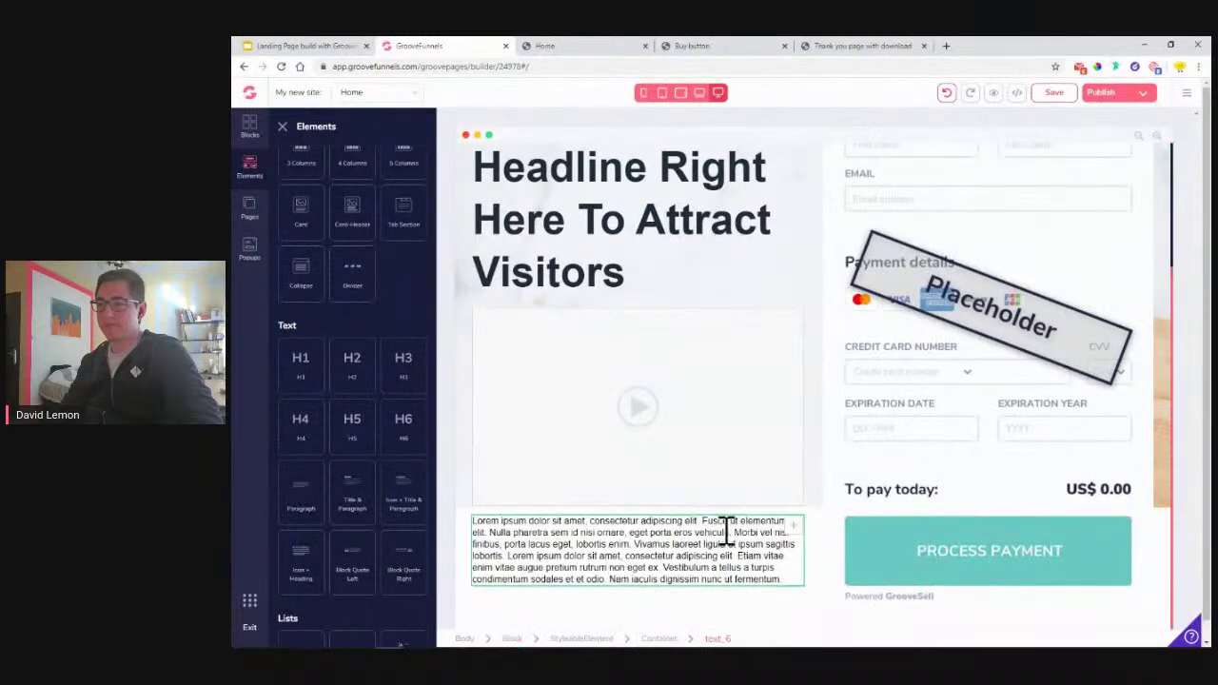
pyautogui.click(282, 126)
pyautogui.click(603, 334)
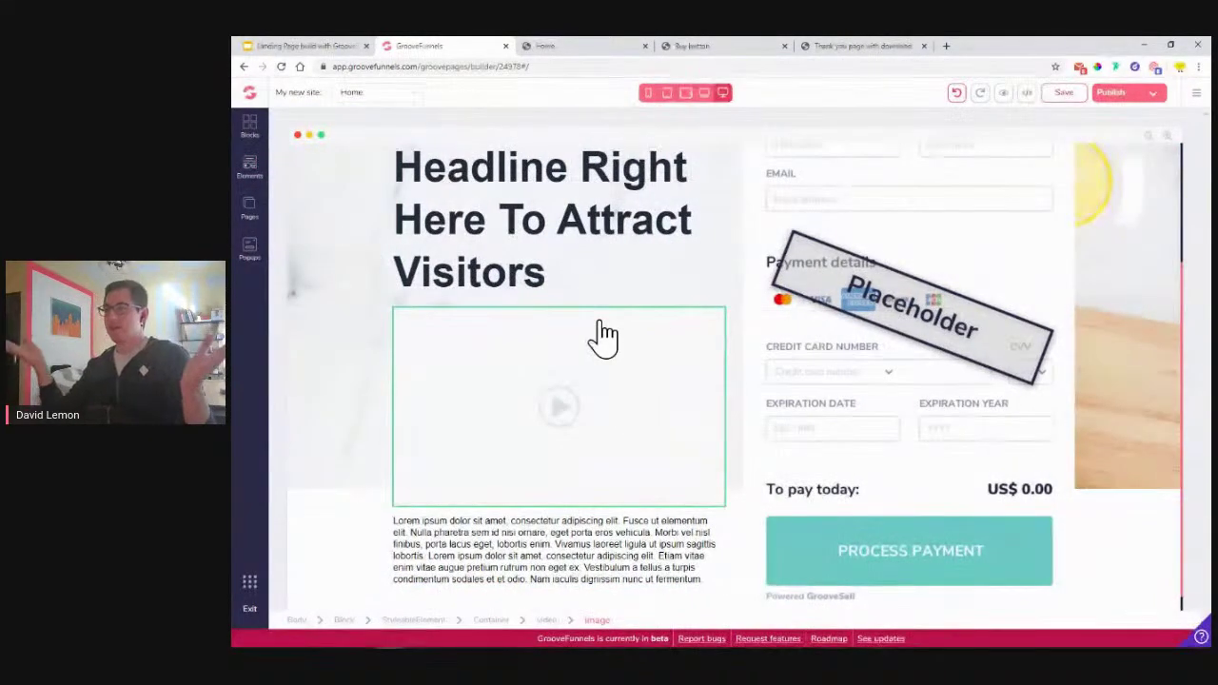
# Replace the paragraph above the headline with "Get Free Shipping on your order of", copied from the published LemonAid page
pyautogui.scroll(5, 604, 334)
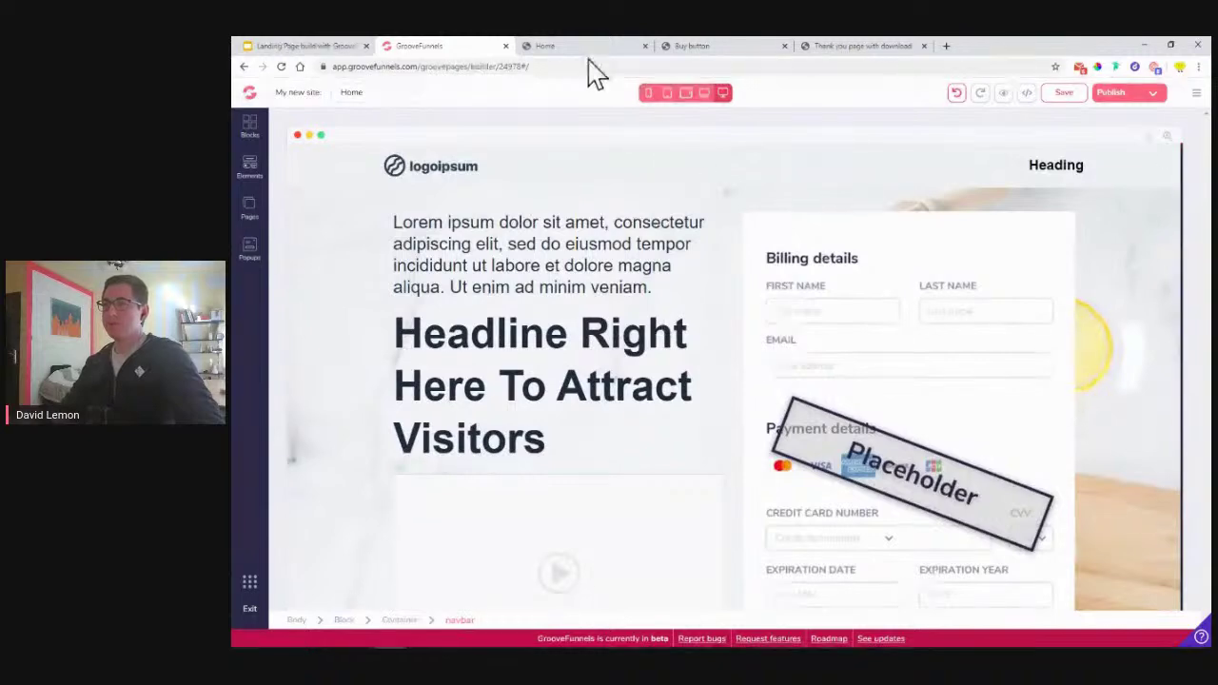
pyautogui.click(581, 46)
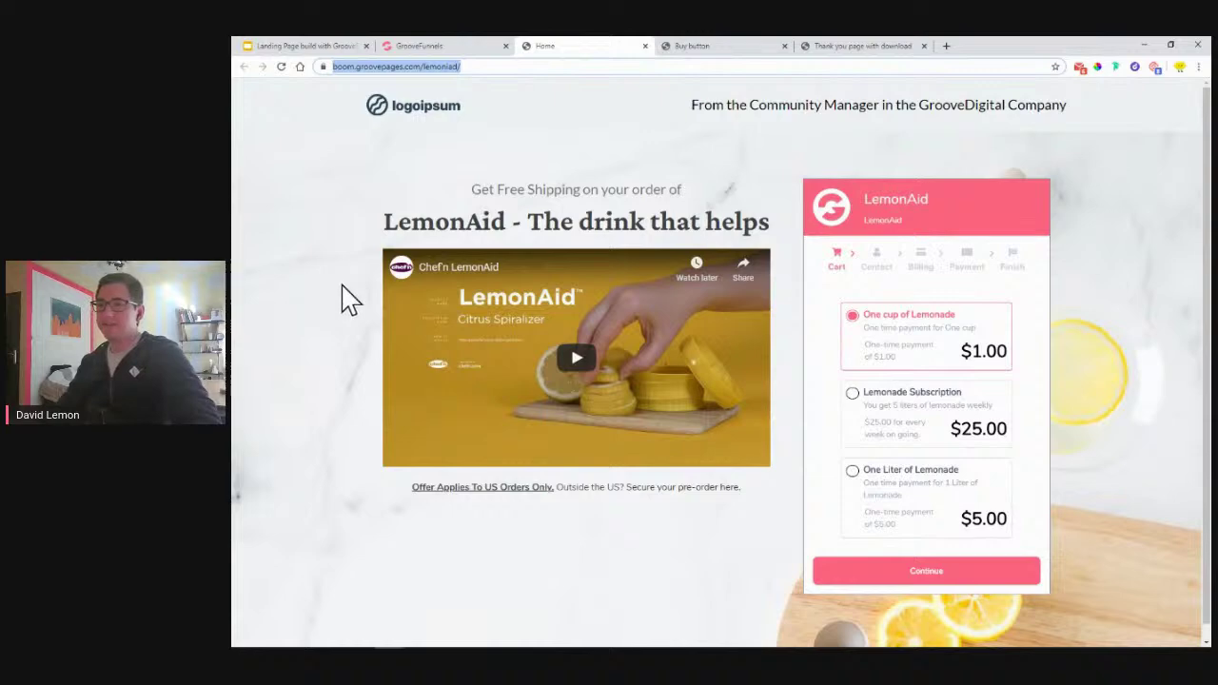
pyautogui.click(438, 46)
pyautogui.click(511, 280)
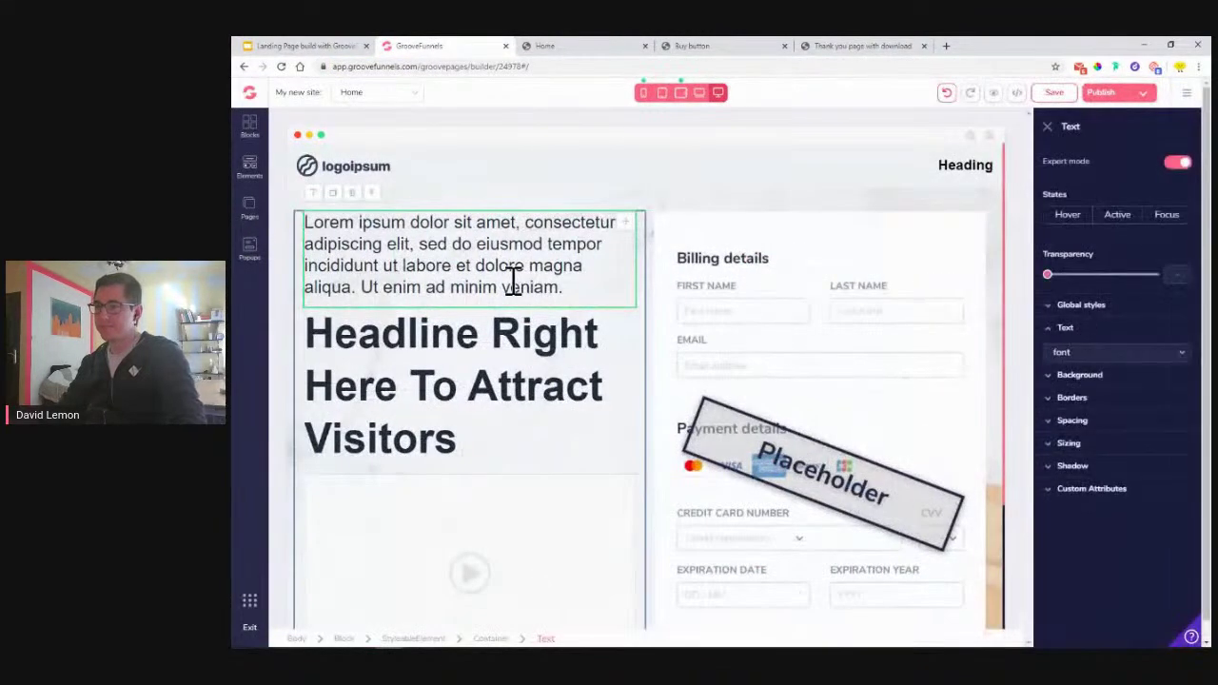
pyautogui.click(550, 46)
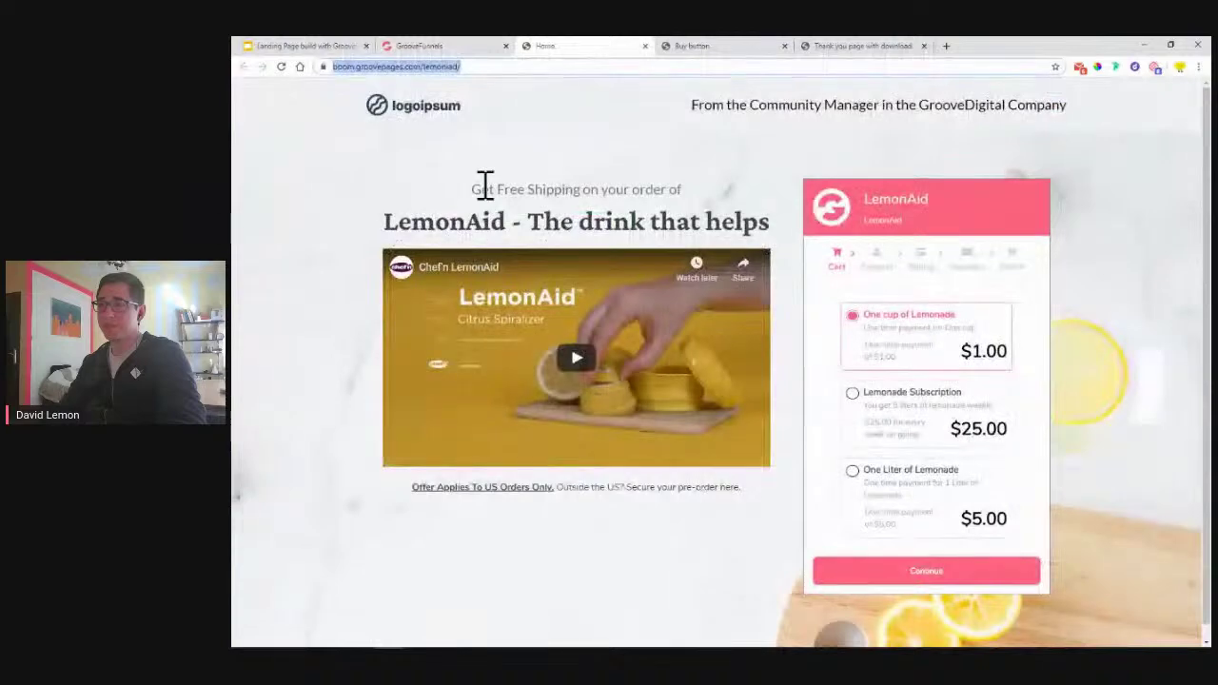
pyautogui.moveTo(473, 190); pyautogui.dragTo(686, 190)
pyautogui.hotkey('ctrl', 'c')
pyautogui.rightClick(682, 191)
pyautogui.press('Escape')
pyautogui.click(447, 47)
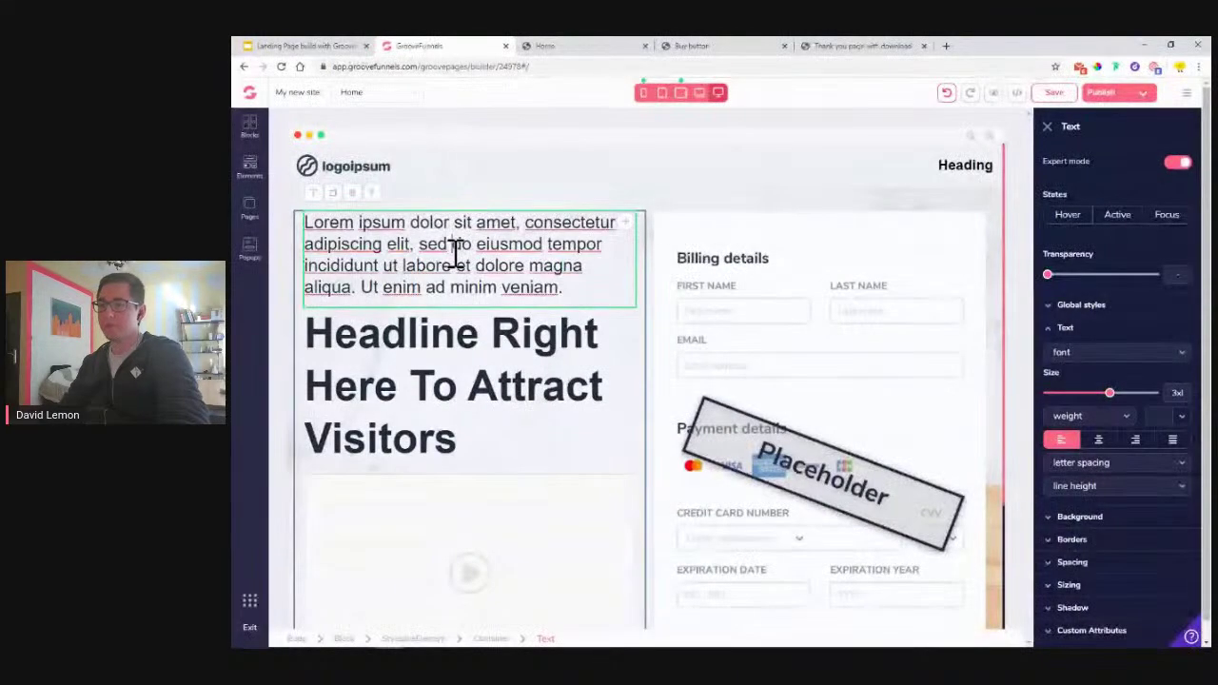
pyautogui.tripleClick(457, 256)
pyautogui.hotkey('ctrl', 'v')
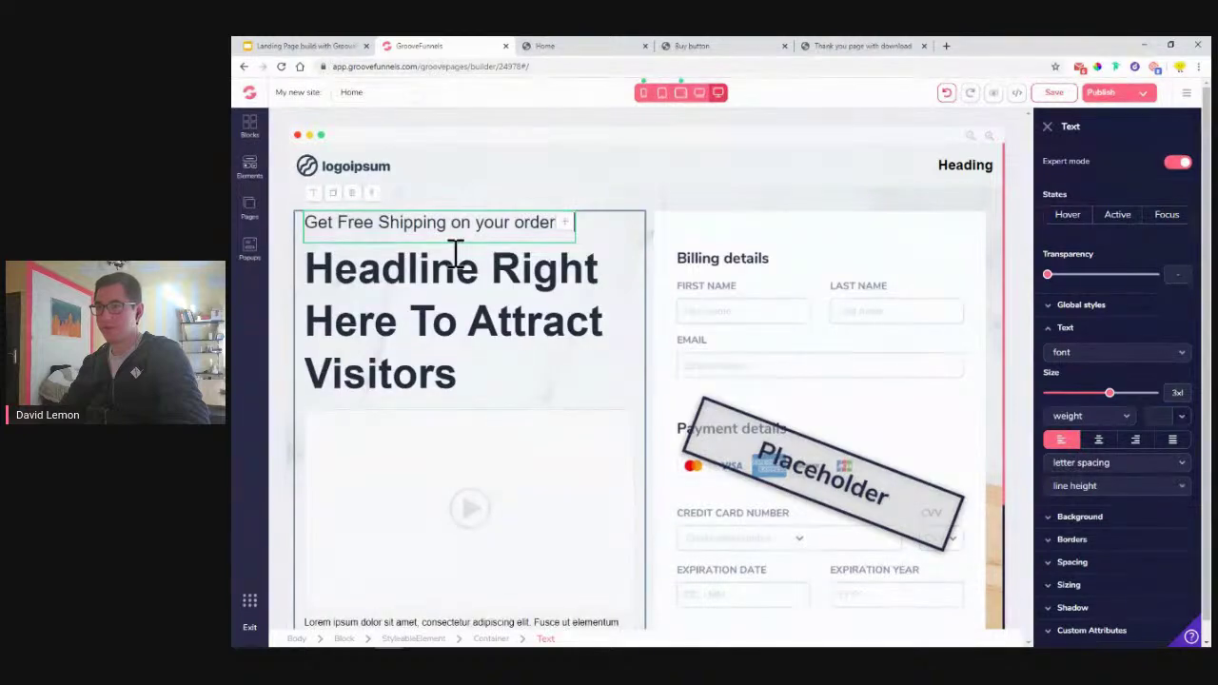
# Replace the placeholder headline with "LemonAid - The drink that helps", copied from the published LemonAid page
pyautogui.click(473, 276)
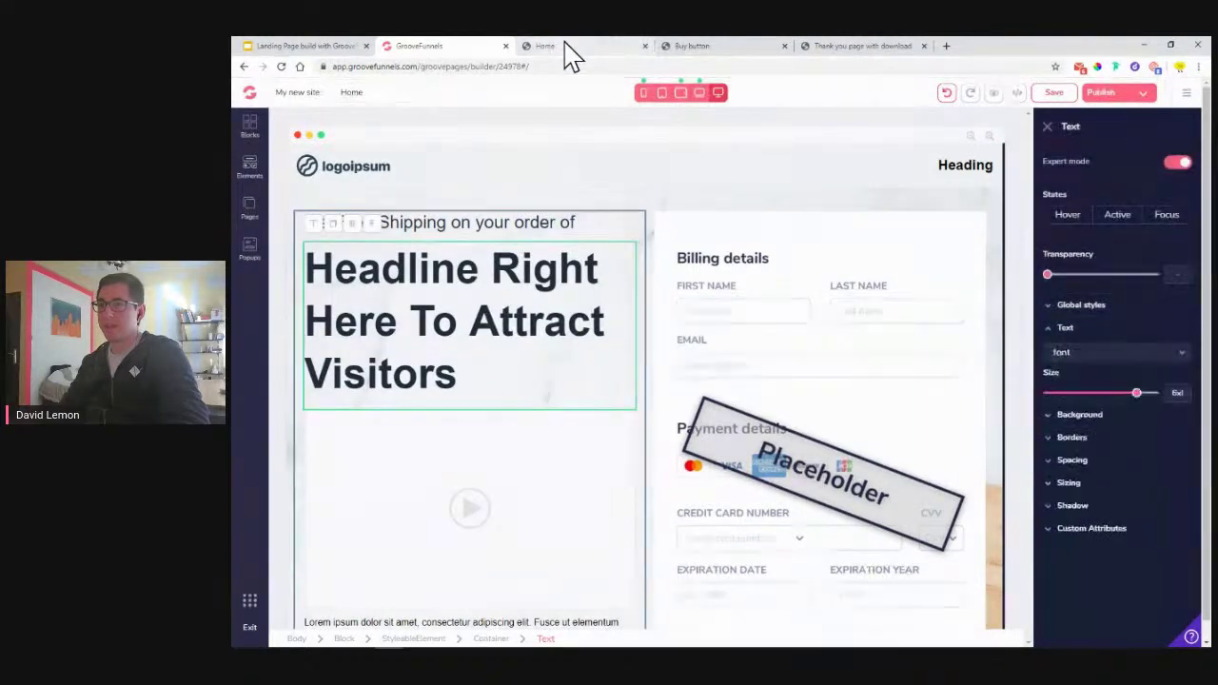
pyautogui.click(563, 46)
pyautogui.moveTo(389, 222); pyautogui.dragTo(763, 229)
pyautogui.rightClick(767, 238)
pyautogui.click(790, 249)
pyautogui.click(448, 46)
pyautogui.doubleClick(471, 314)
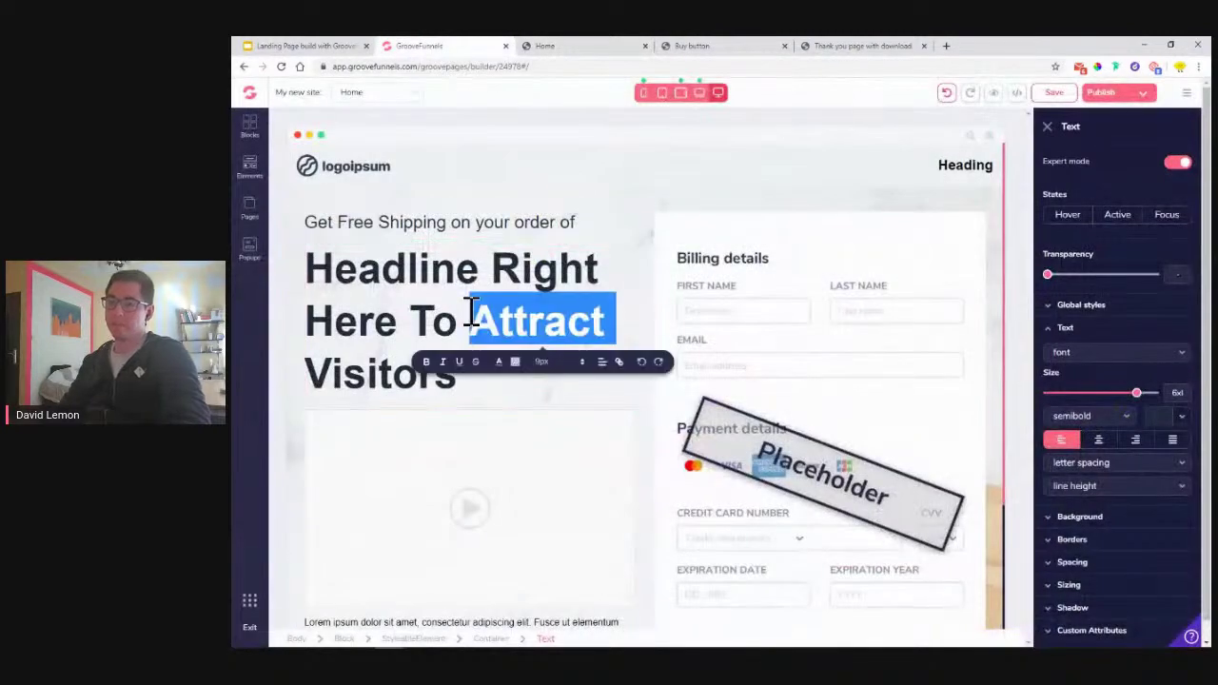
pyautogui.tripleClick(471, 312)
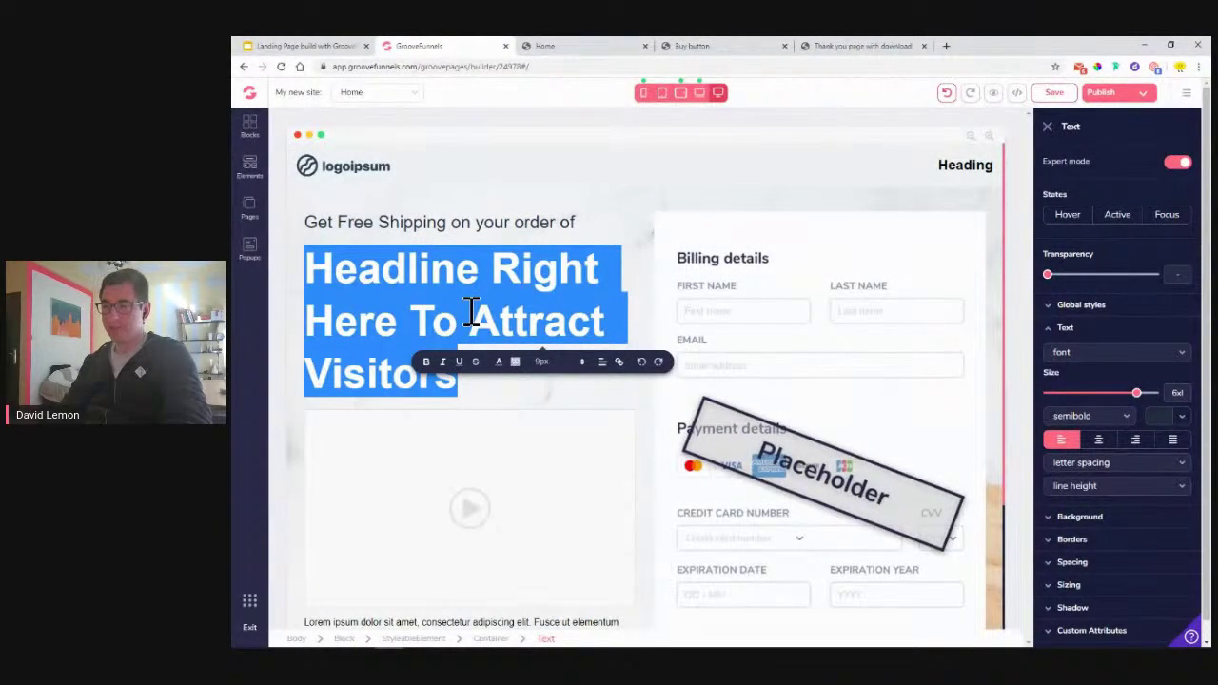
pyautogui.hotkey('ctrl', 'v')
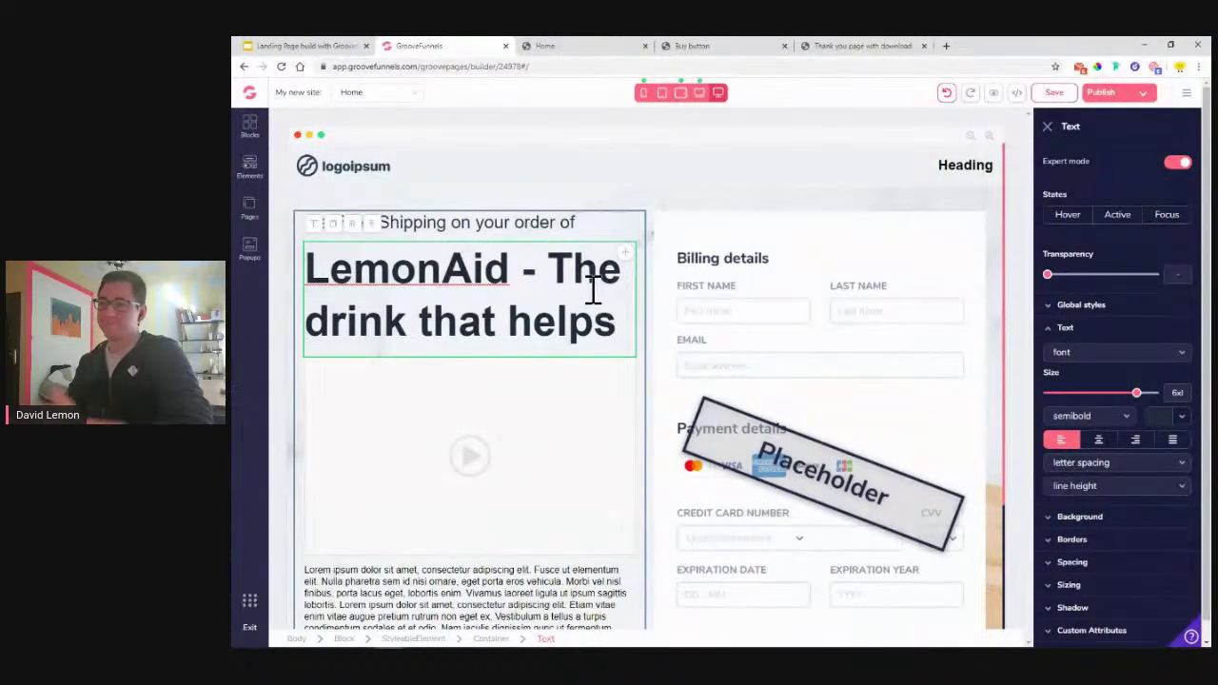
# Replace the lorem ipsum below the video with the published page's "Offer Applies To US Orders Only. Outside the US? Secure your pre-order here."
pyautogui.click(543, 46)
pyautogui.moveTo(417, 493); pyautogui.dragTo(714, 494)
pyautogui.rightClick(735, 499)
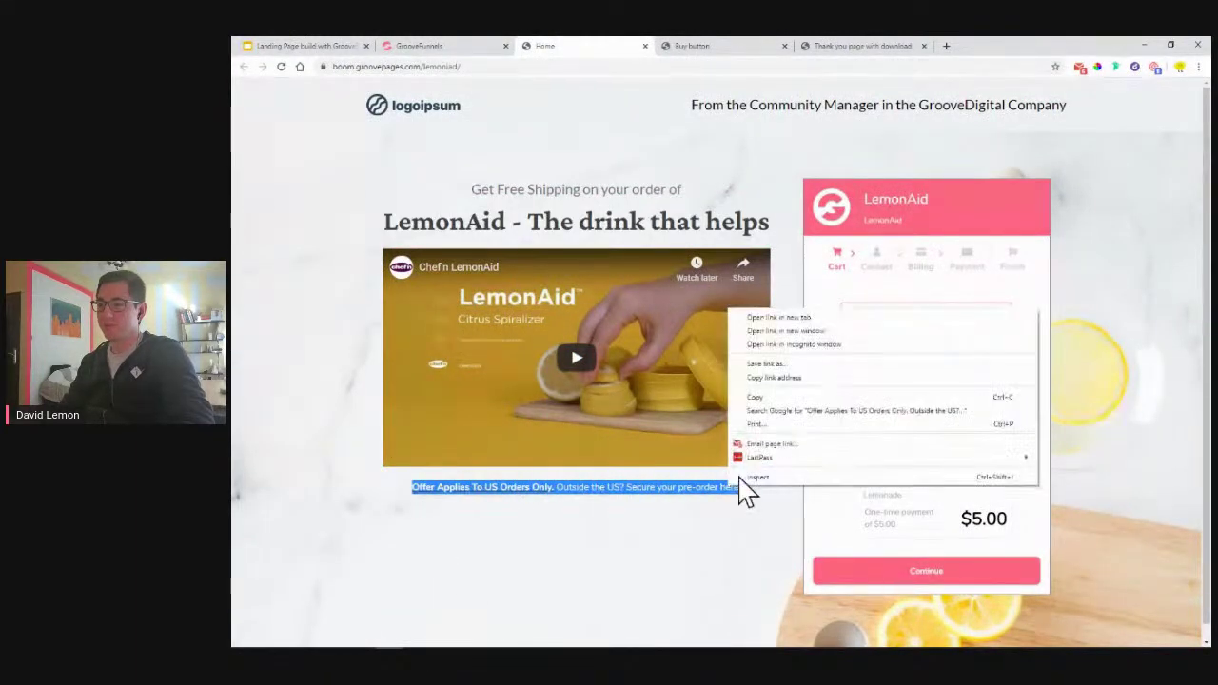
pyautogui.click(781, 417)
pyautogui.click(419, 46)
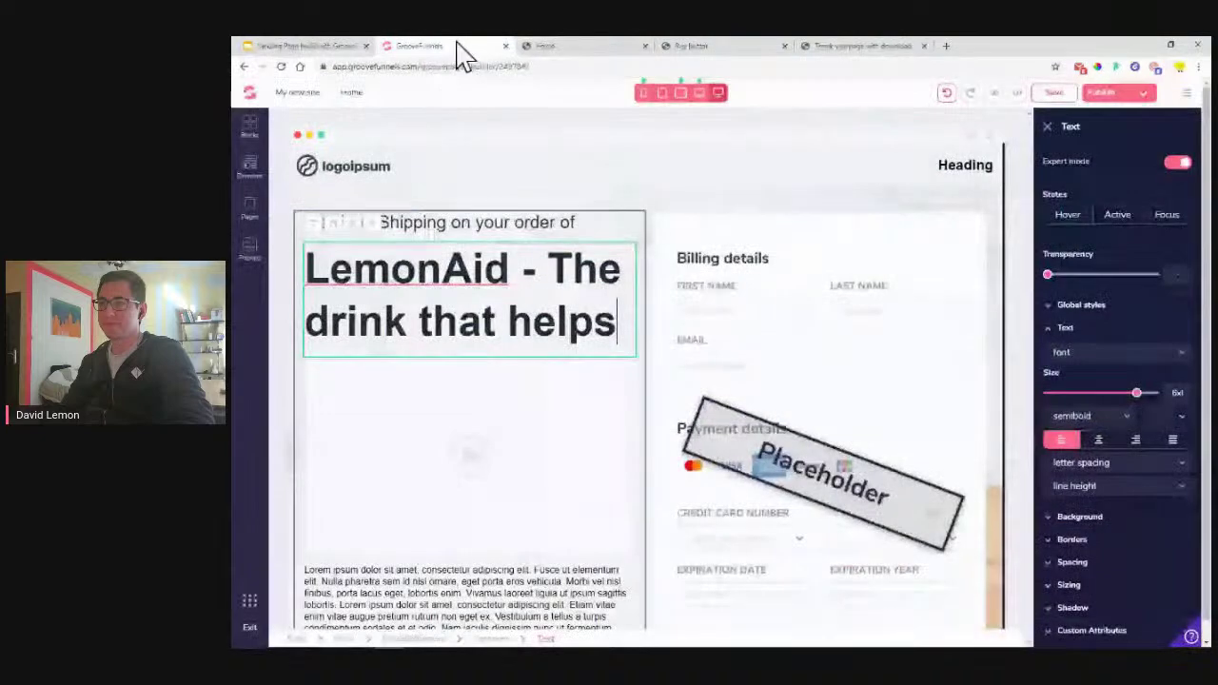
pyautogui.scroll(-3, 399, 533)
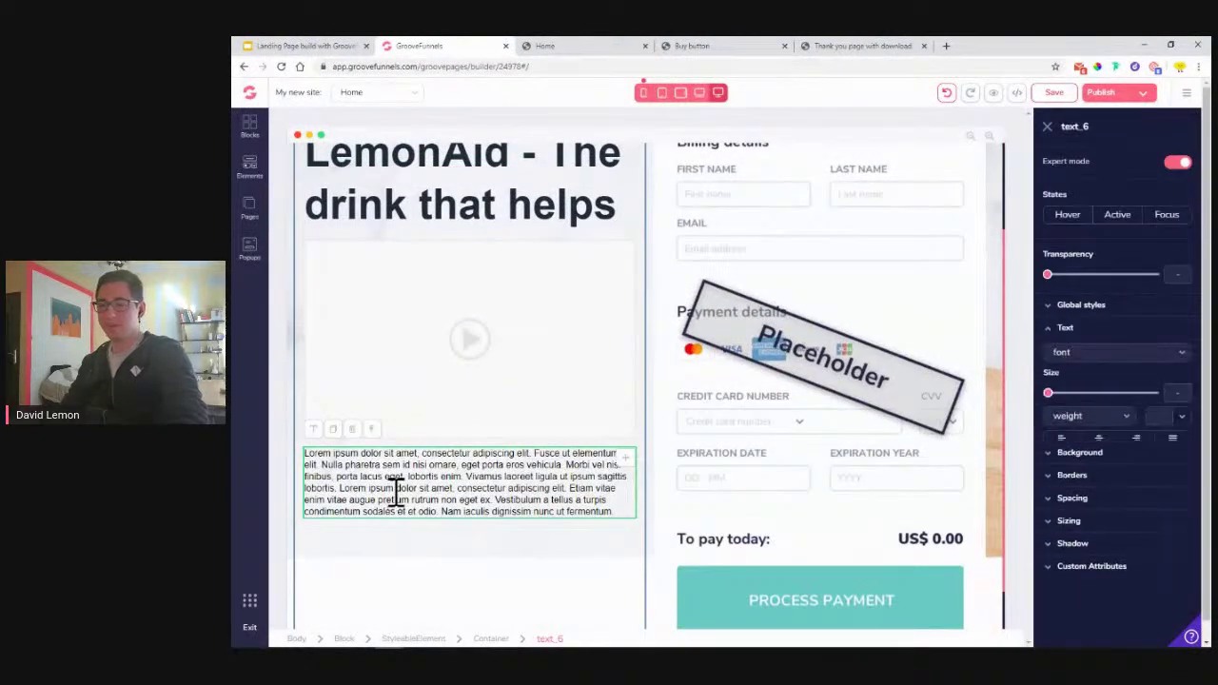
pyautogui.doubleClick(396, 494)
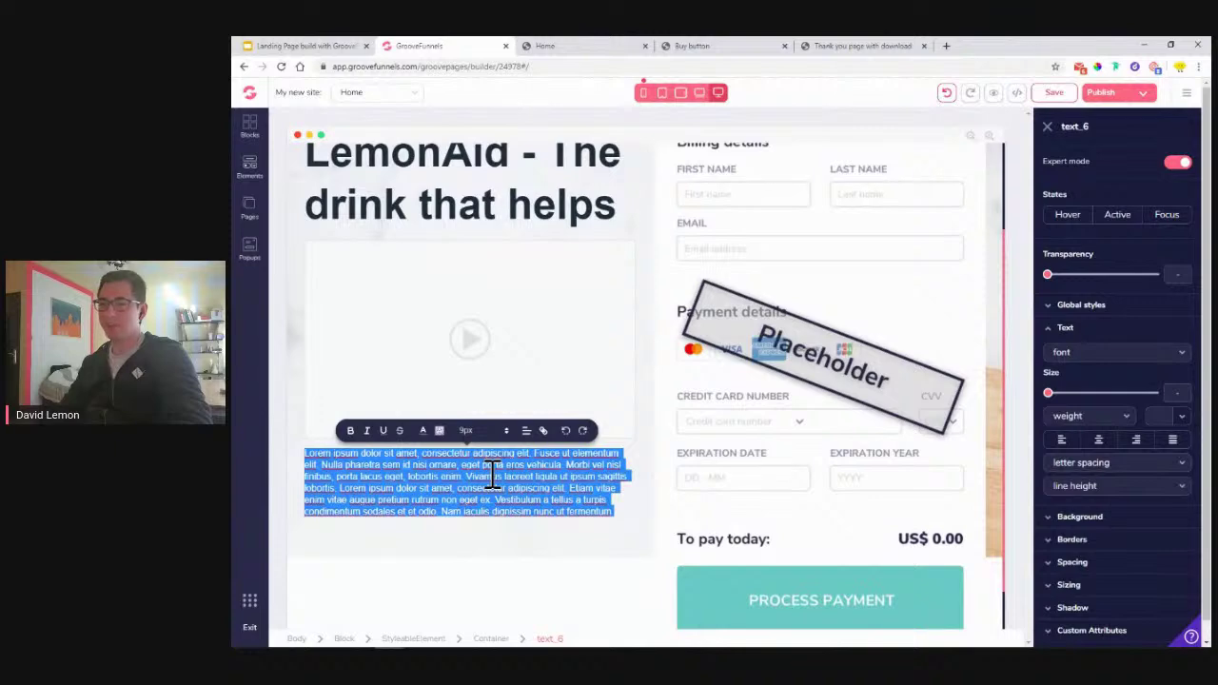
pyautogui.rightClick(446, 466)
pyautogui.click(525, 318)
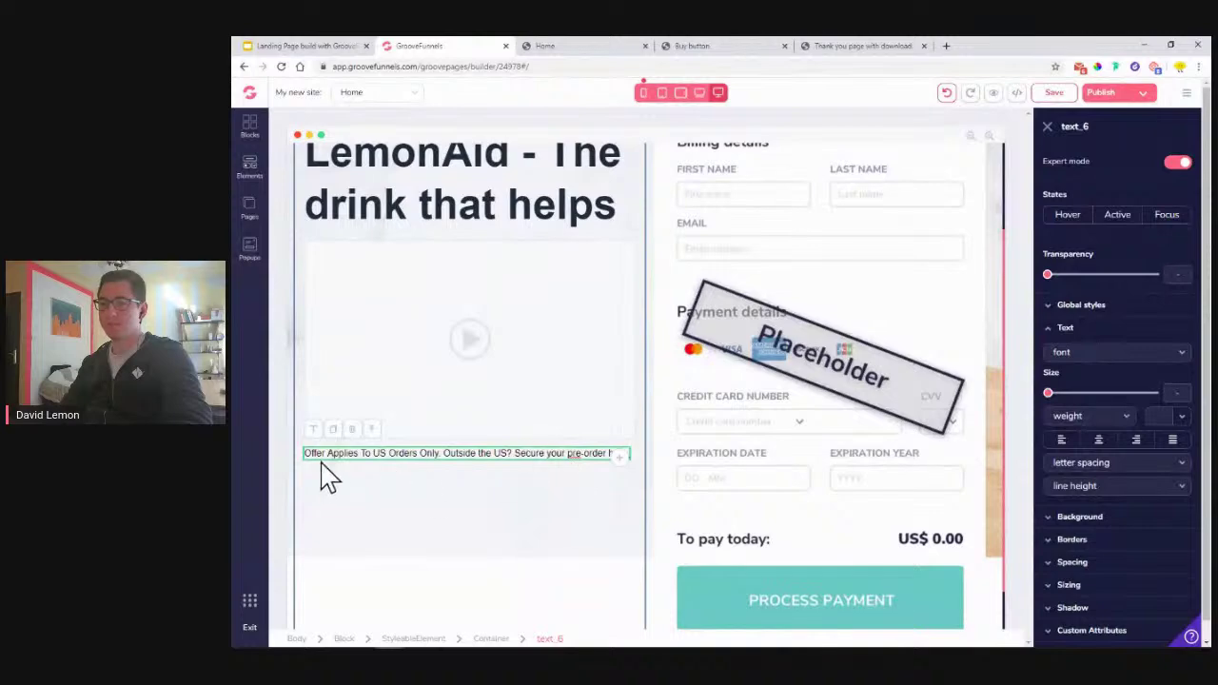
# Make "Offer Applies To US Orders Only." below the video bold and underlined, matching the published page
pyautogui.click(323, 465)
pyautogui.click(309, 456)
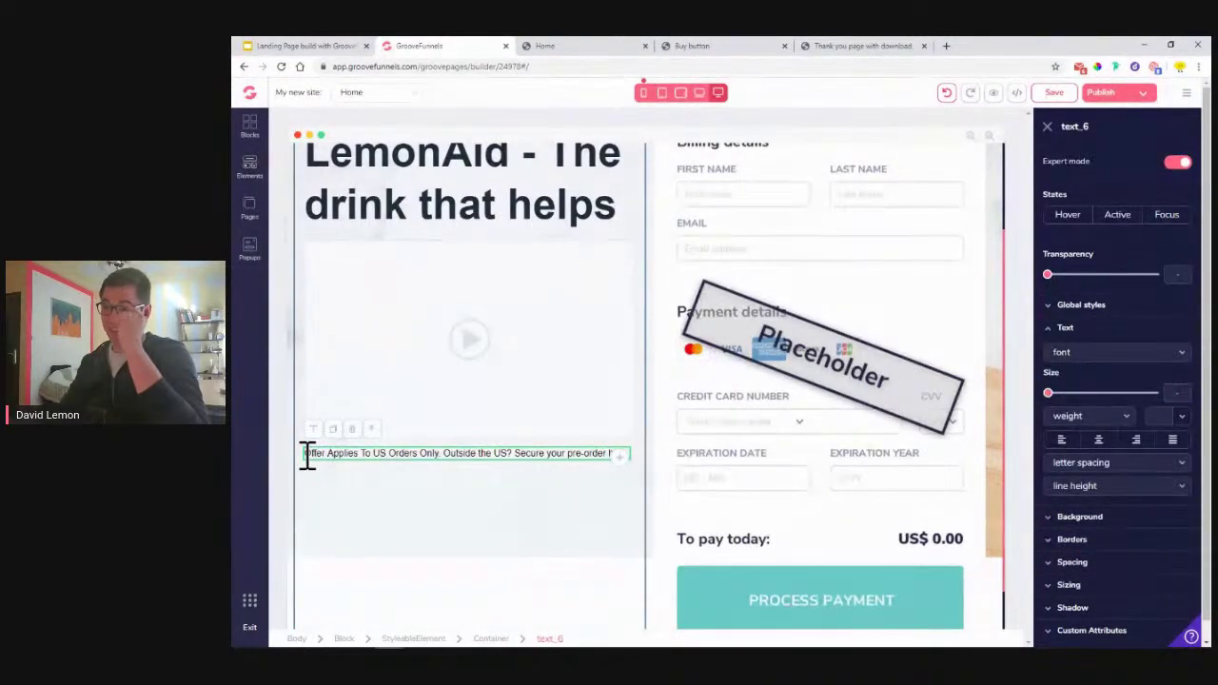
pyautogui.click(562, 44)
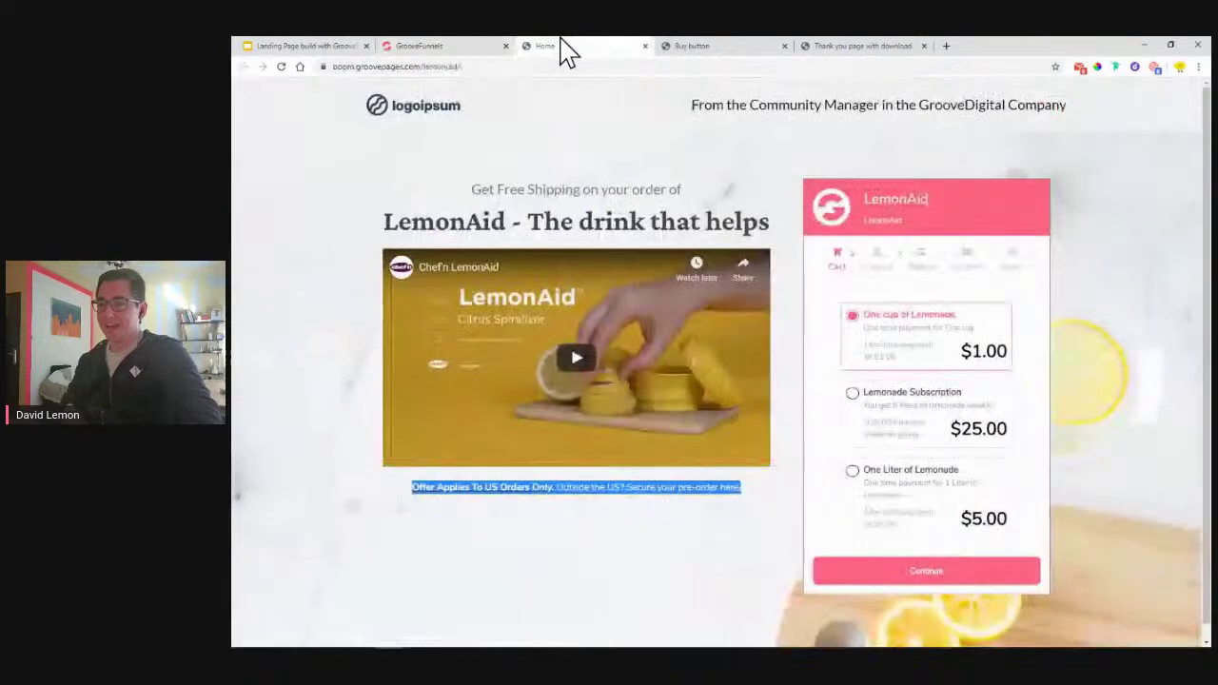
pyautogui.click(417, 490)
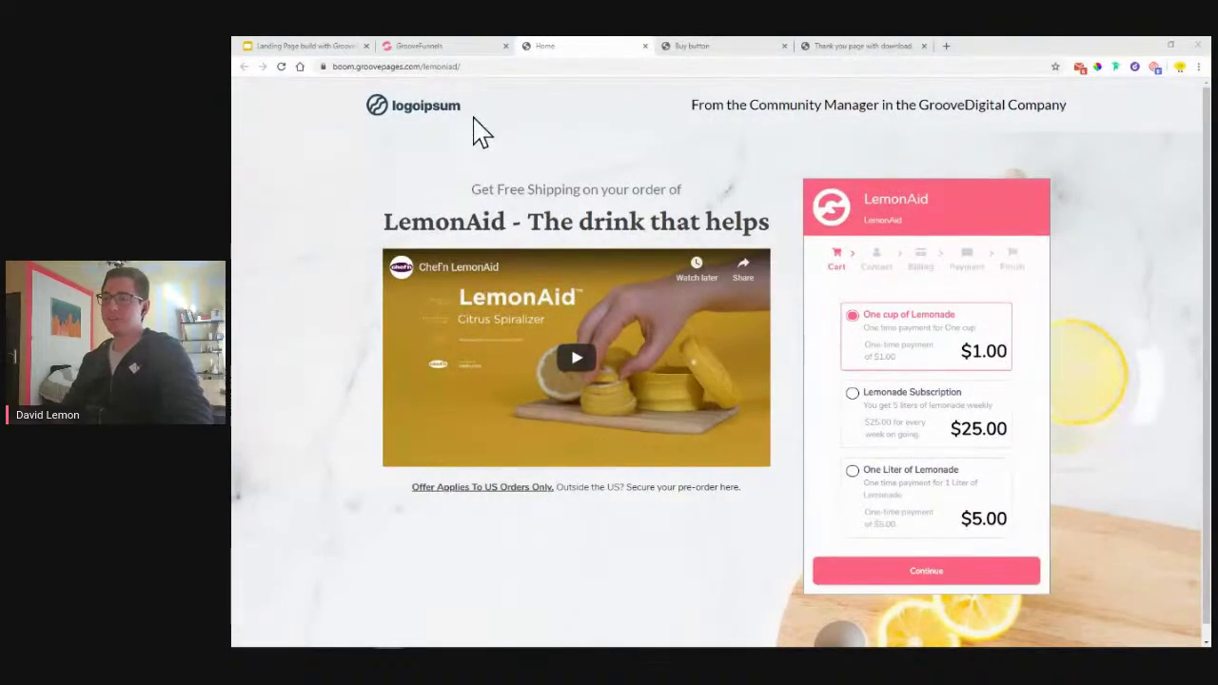
pyautogui.click(428, 46)
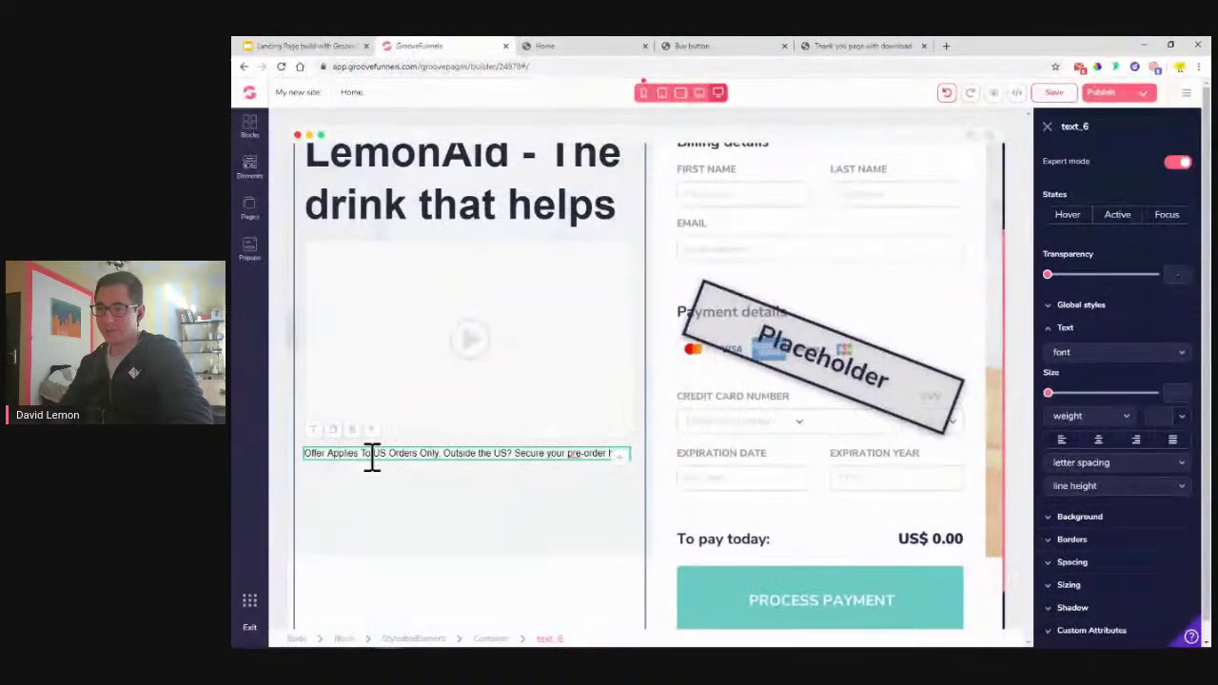
pyautogui.click(371, 455)
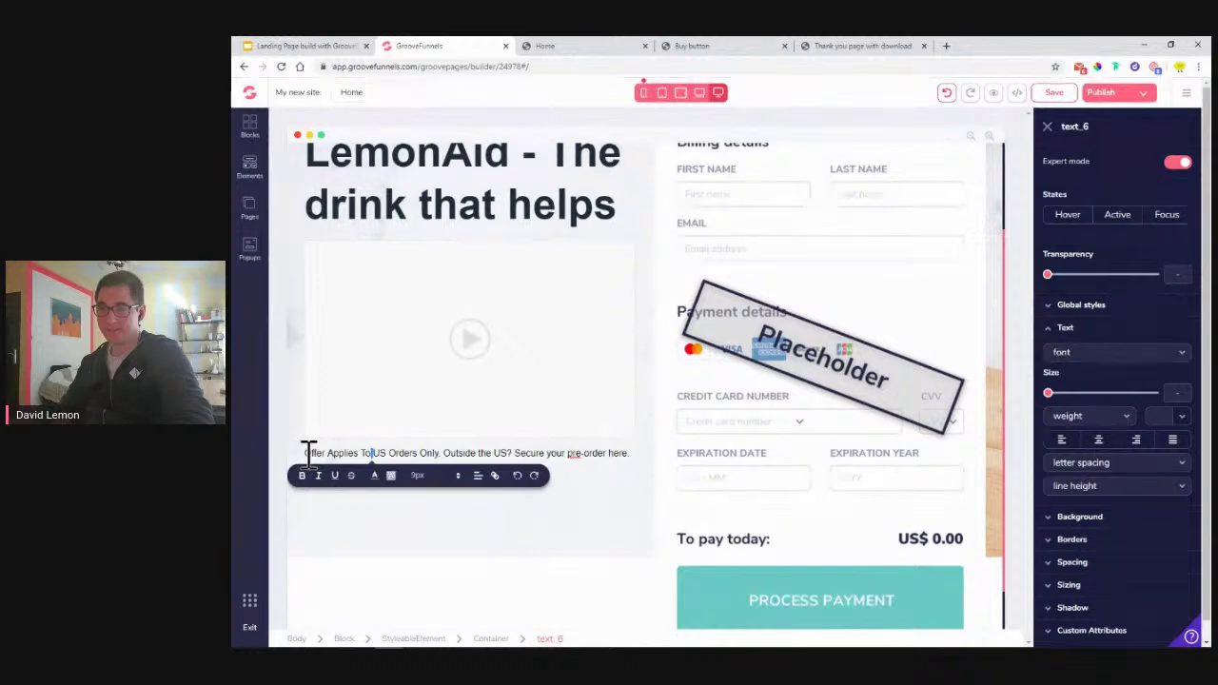
pyautogui.moveTo(324, 453); pyautogui.dragTo(433, 453)
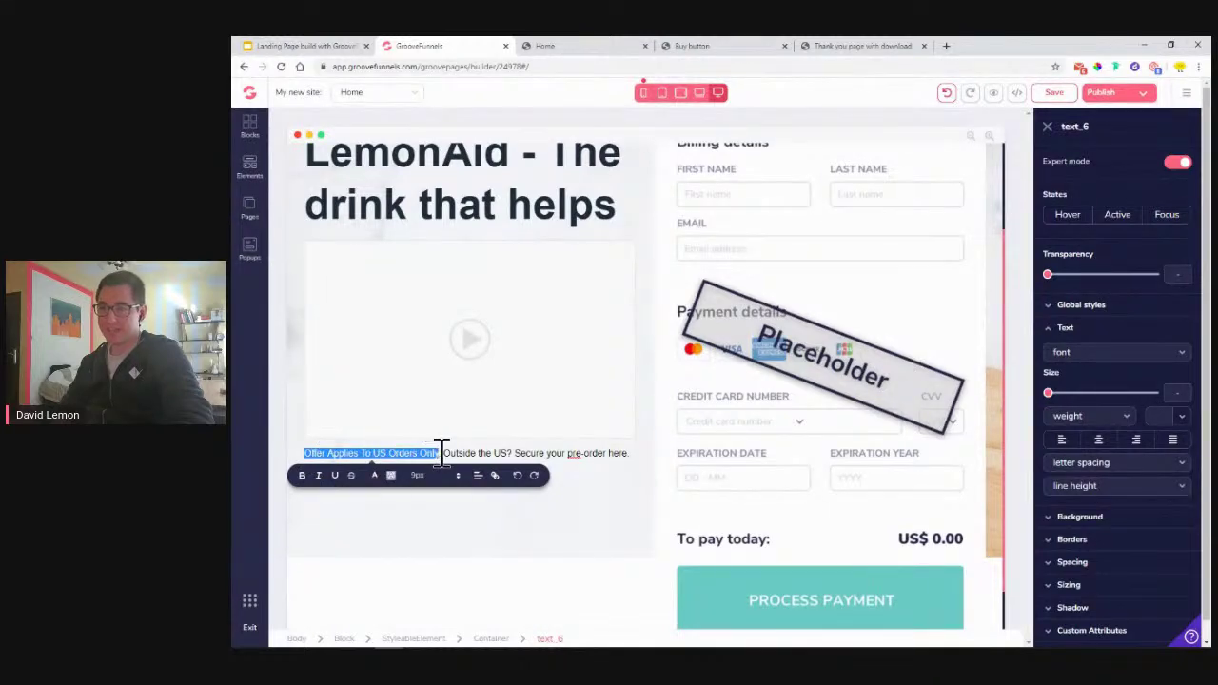
pyautogui.click(304, 477)
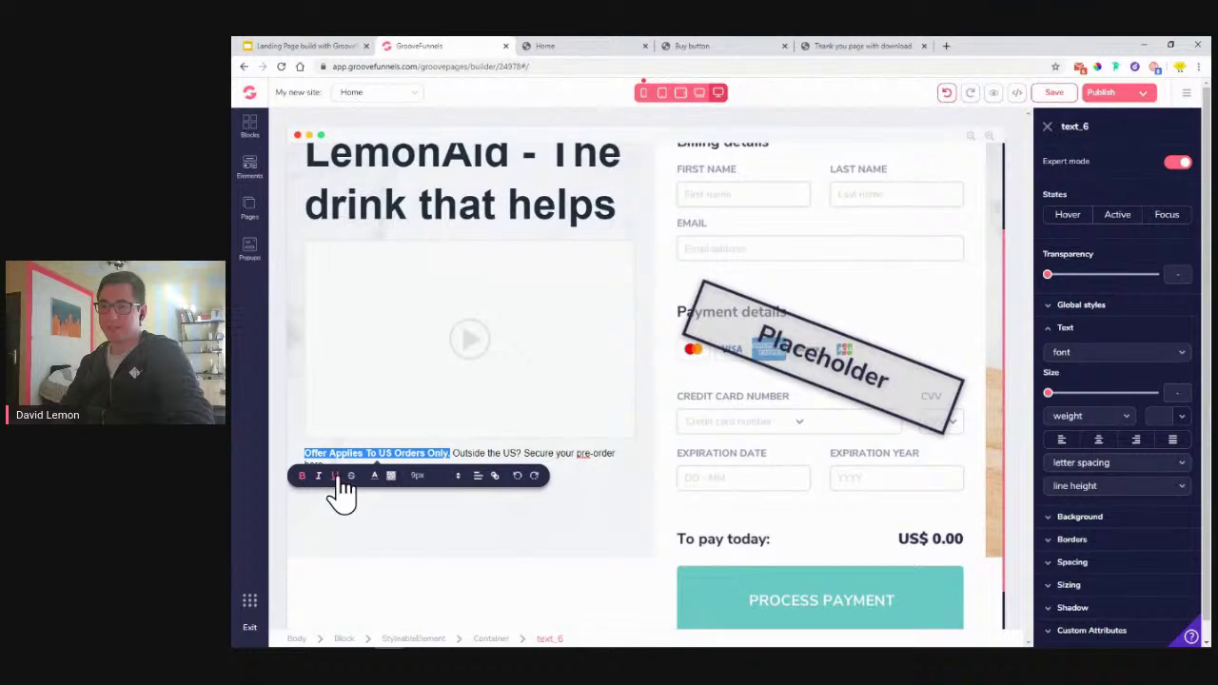
pyautogui.click(552, 452)
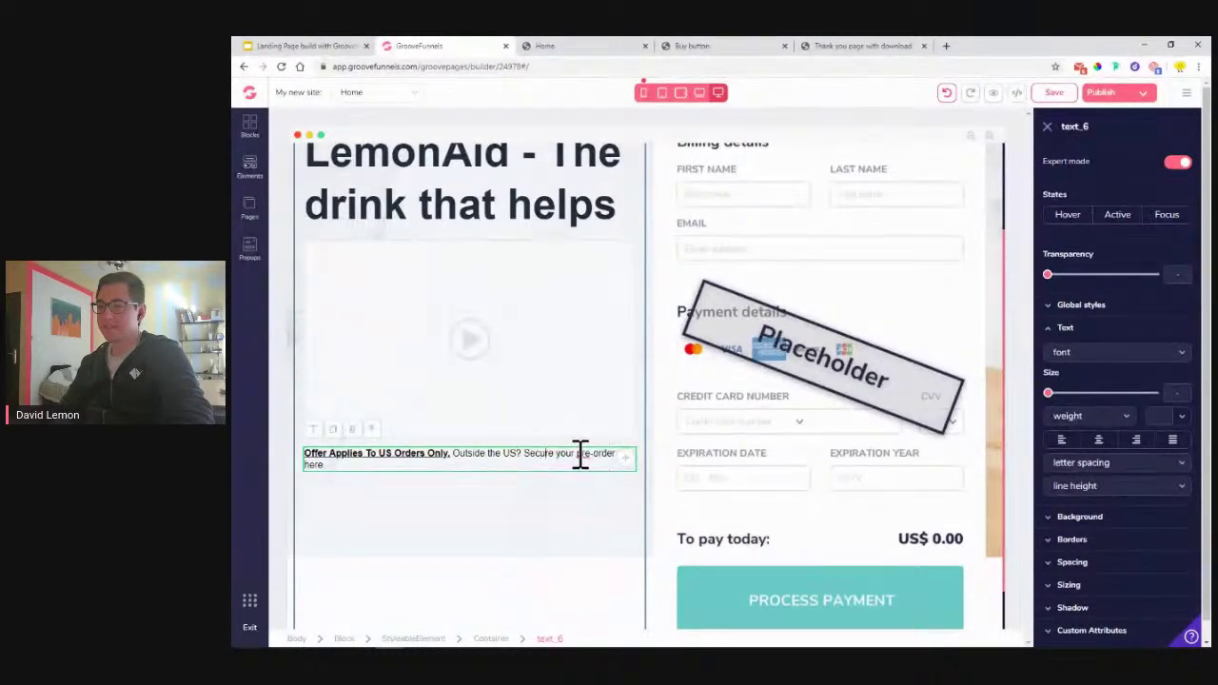
pyautogui.moveTo(525, 454); pyautogui.dragTo(536, 462)
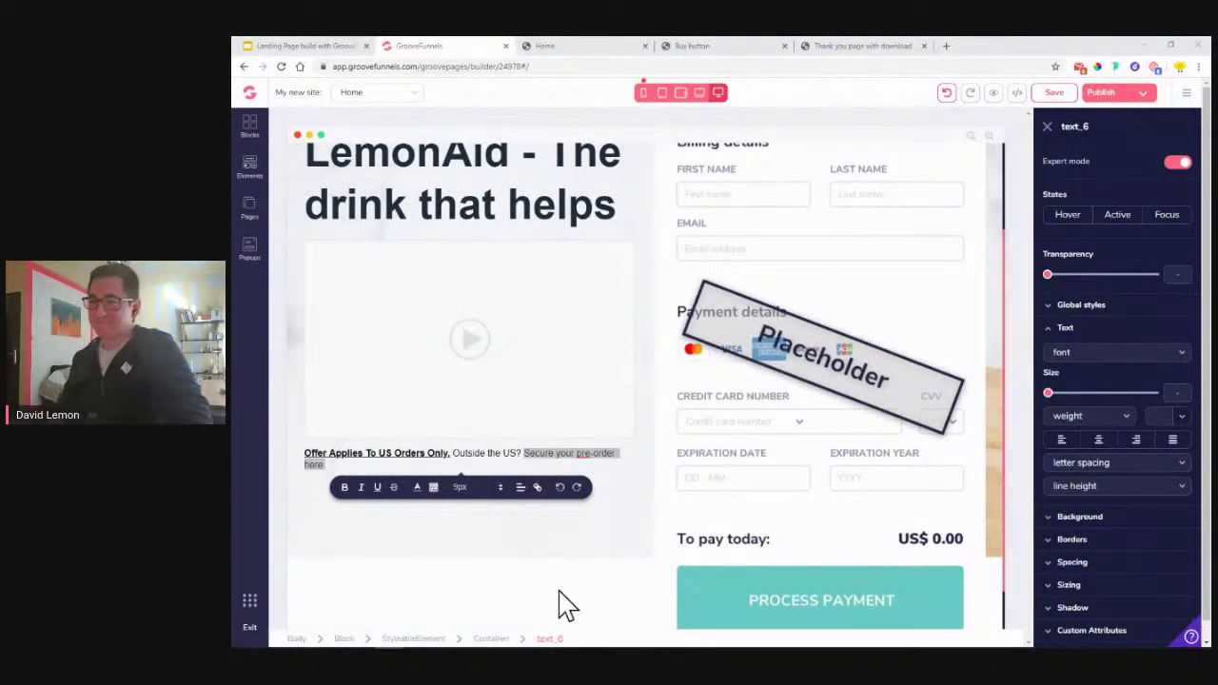
pyautogui.click(602, 46)
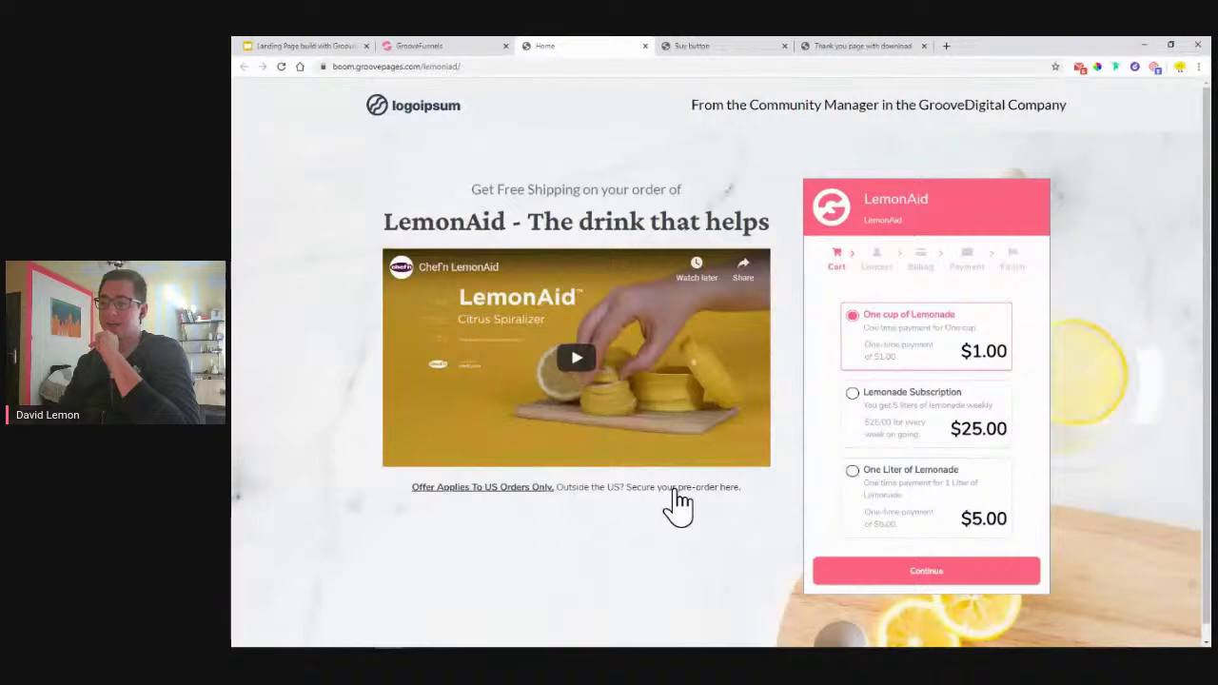
pyautogui.click(679, 502)
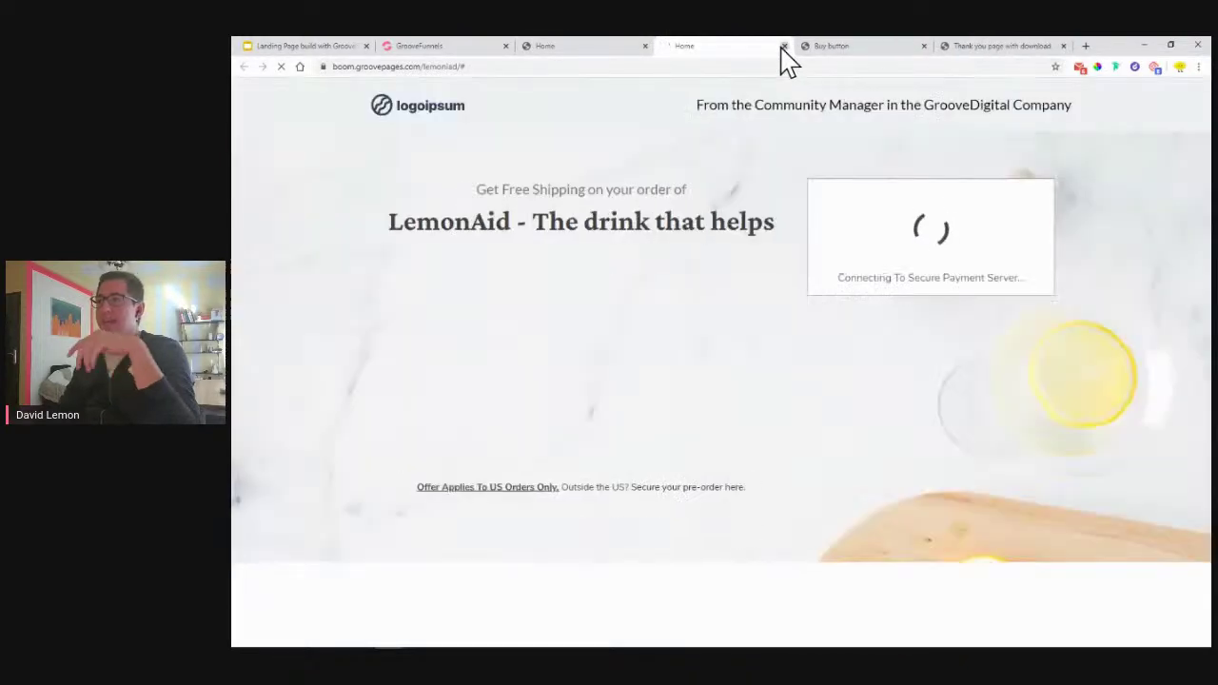
pyautogui.click(784, 45)
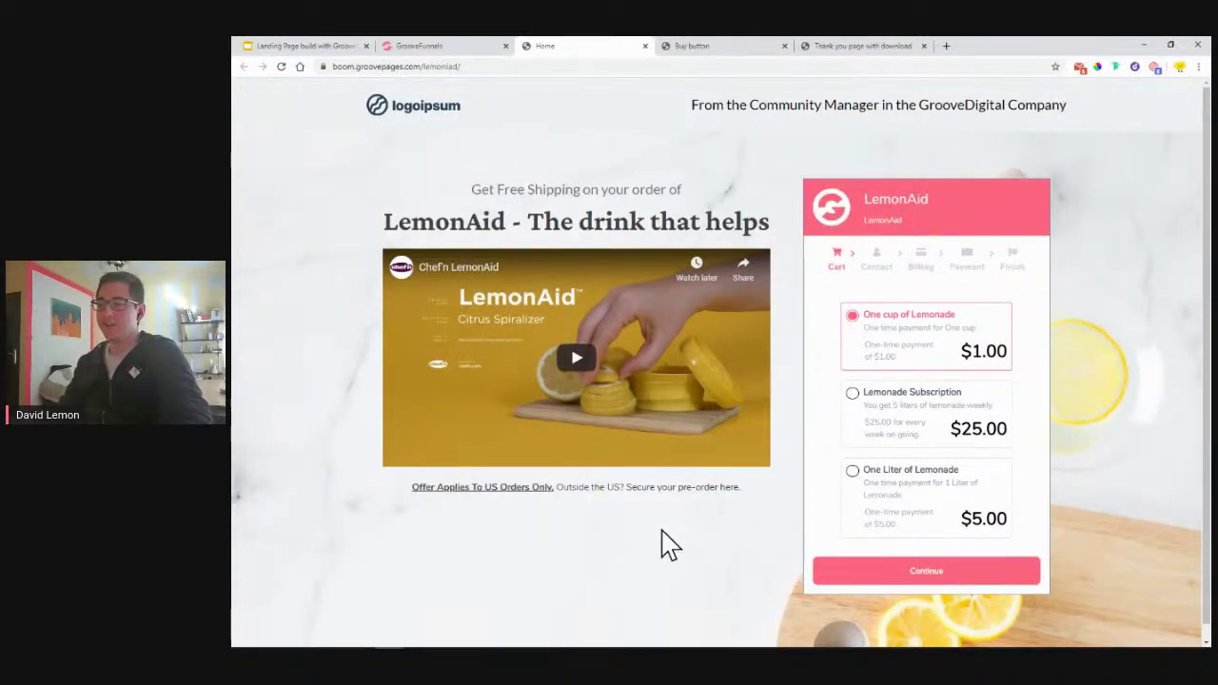
pyautogui.click(438, 43)
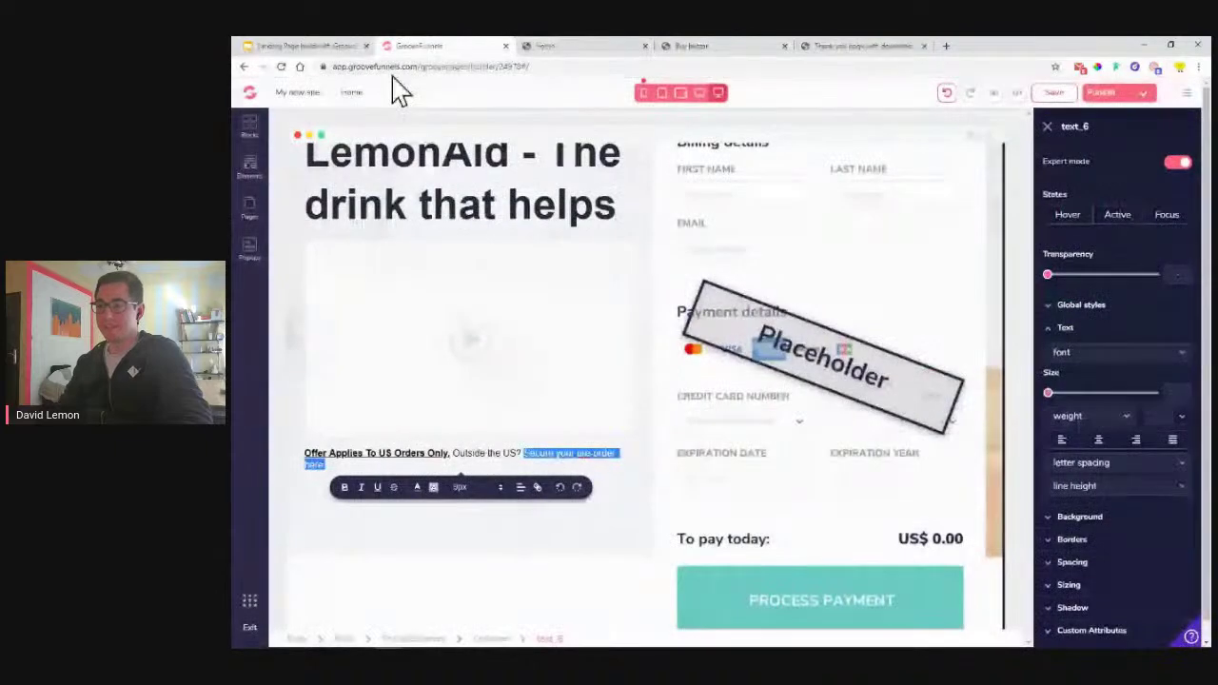
pyautogui.click(539, 489)
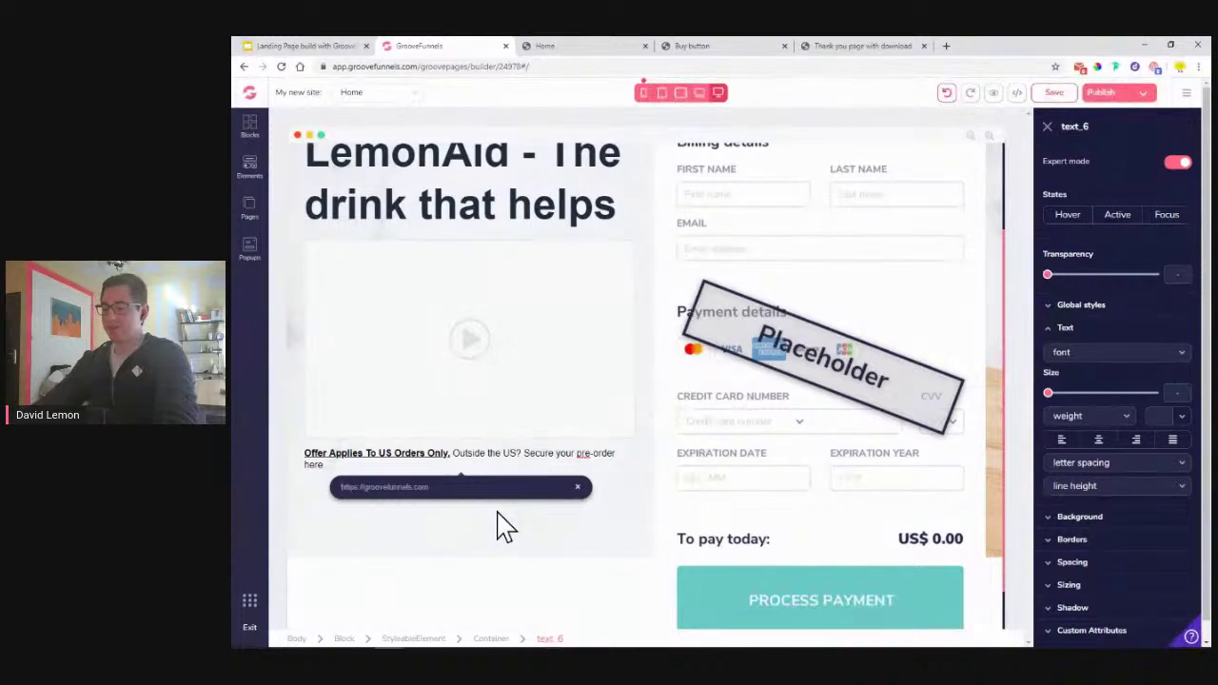
pyautogui.write('google.com')
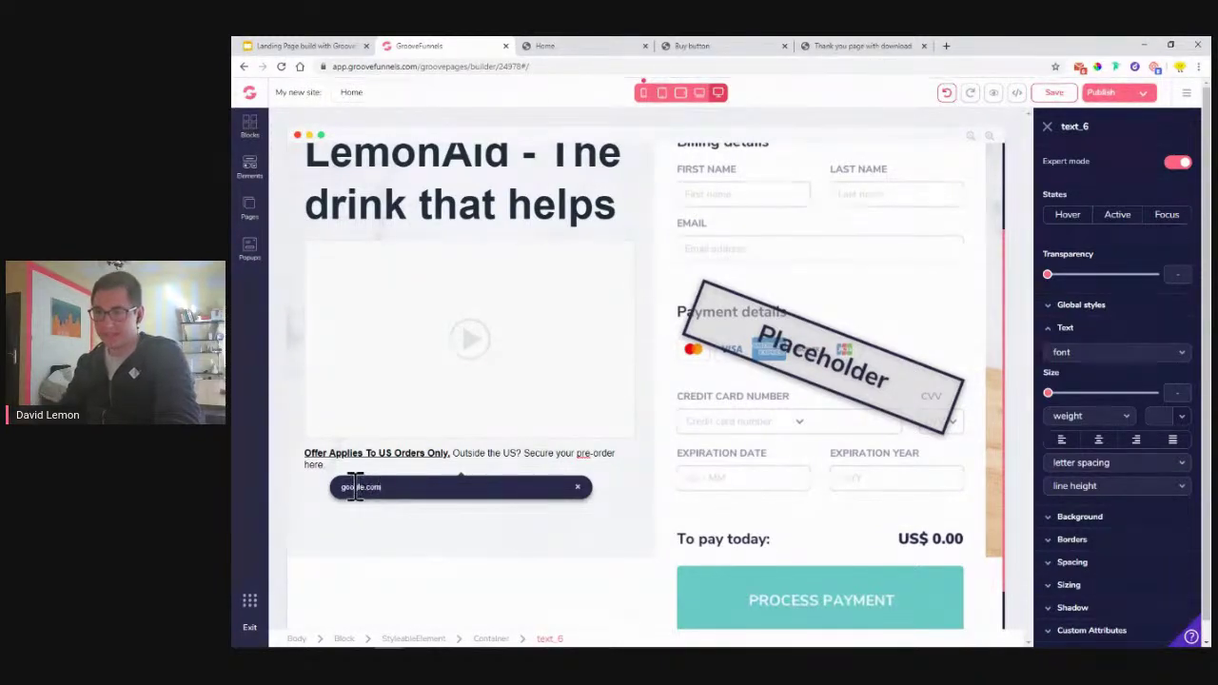
pyautogui.write('www.')
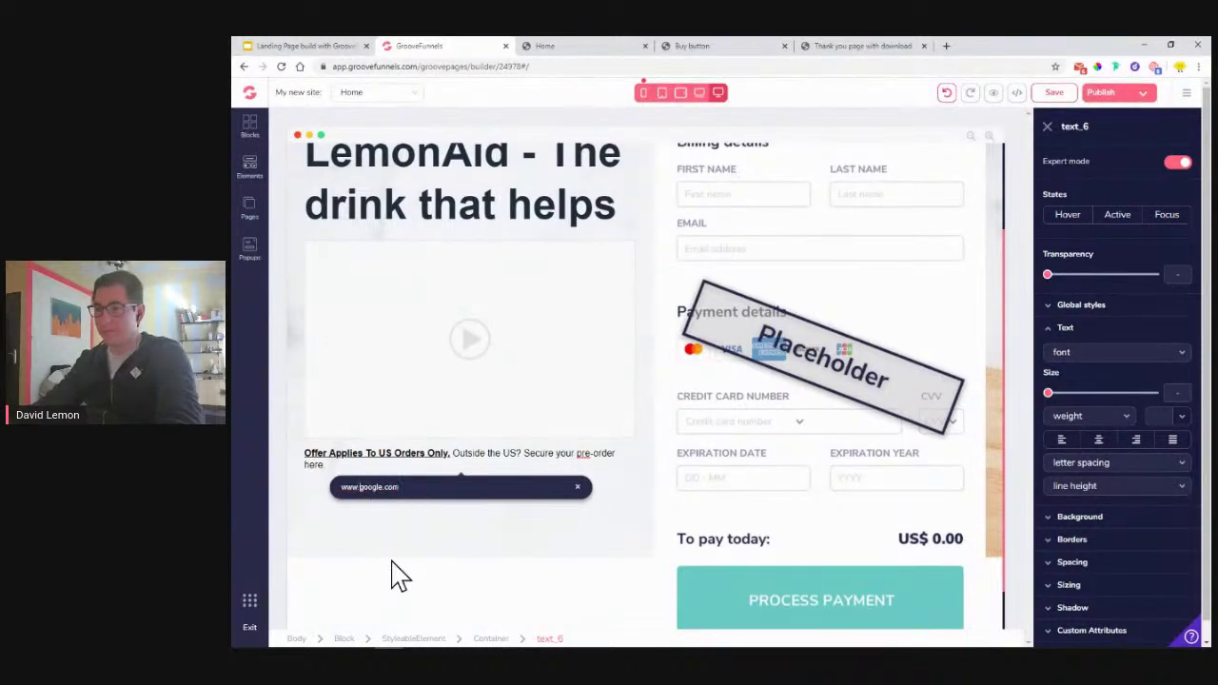
pyautogui.press('Return')
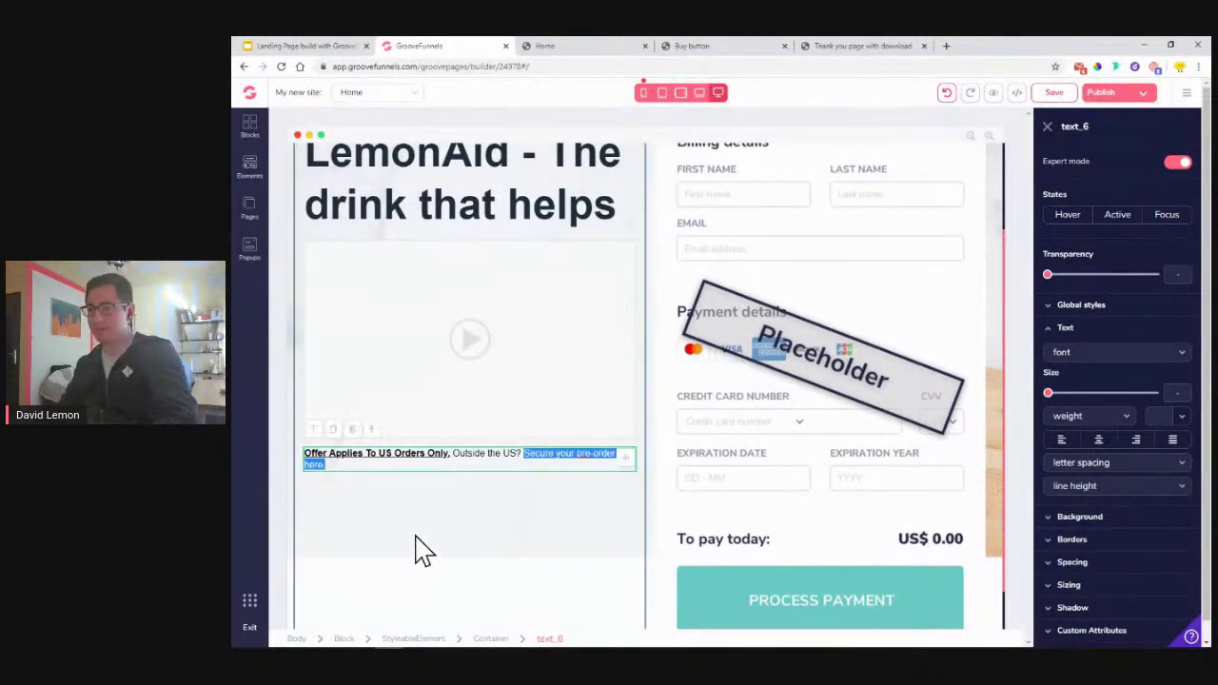
pyautogui.click(455, 506)
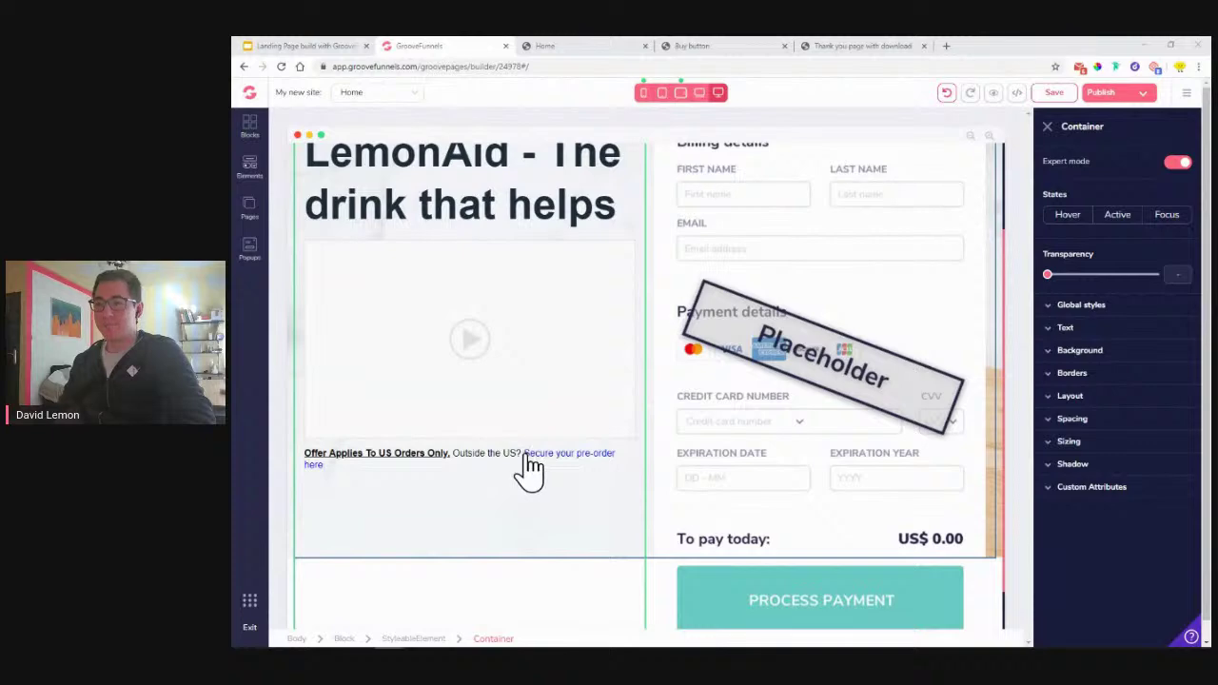
# Set the text colour of the linked phrase "Secure your pre-order here." to black
pyautogui.click(560, 464)
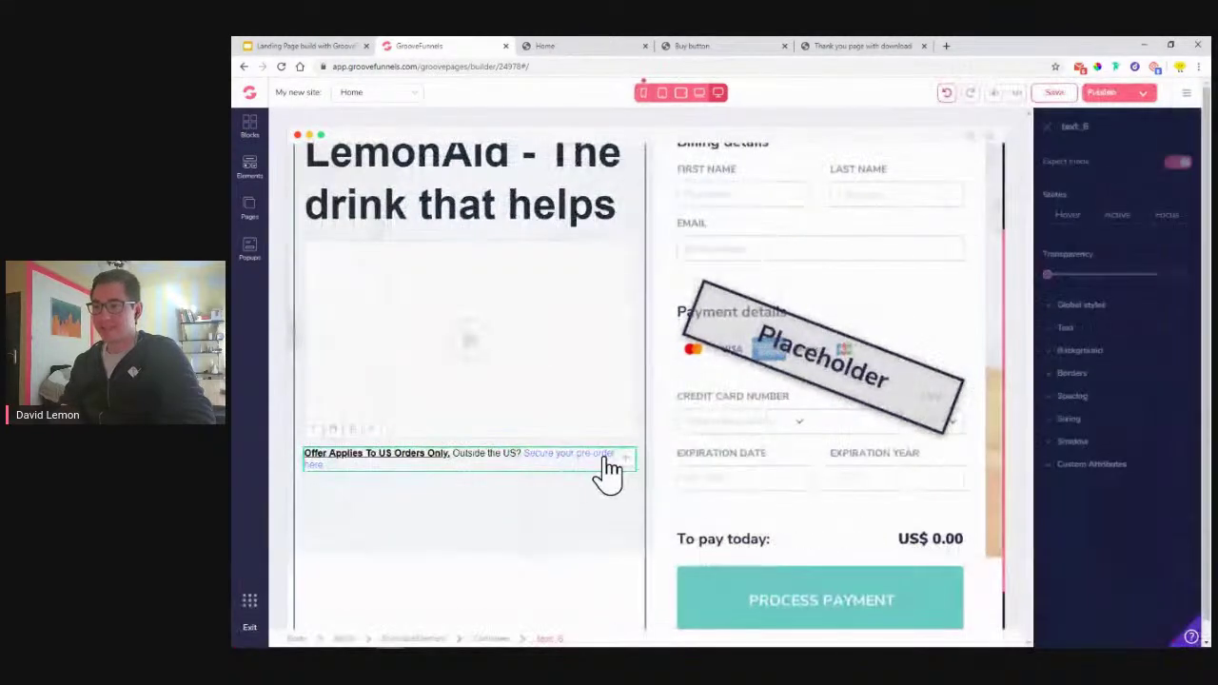
pyautogui.doubleClick(531, 466)
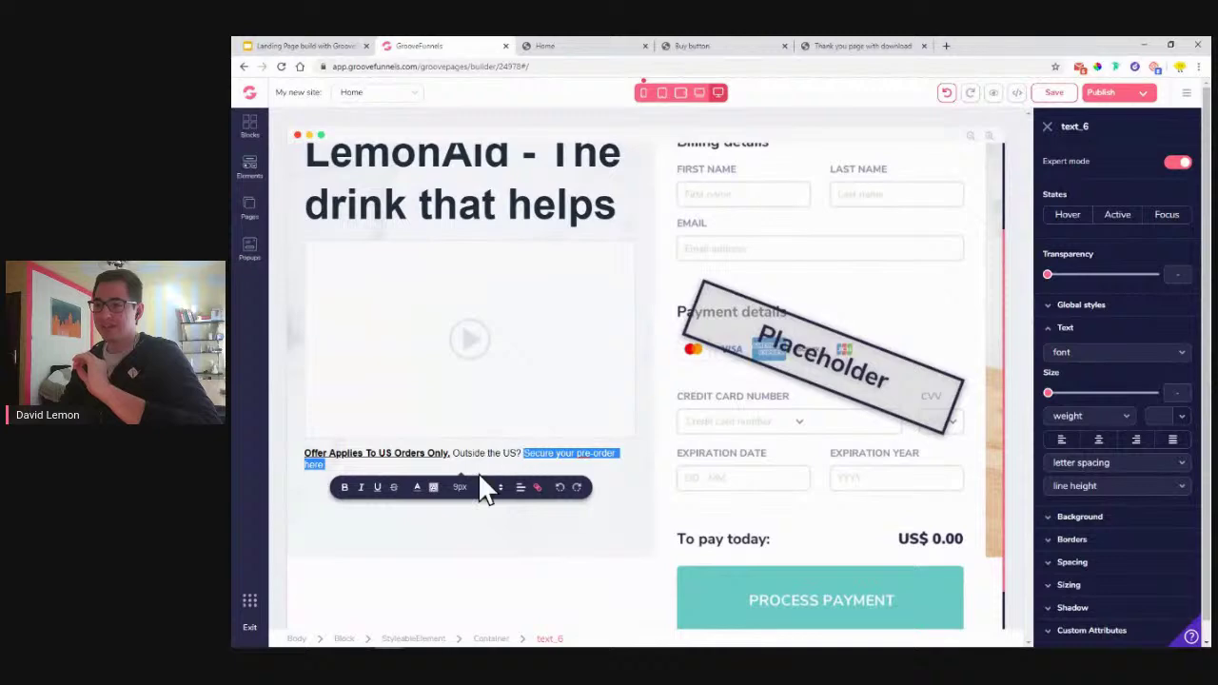
pyautogui.click(431, 487)
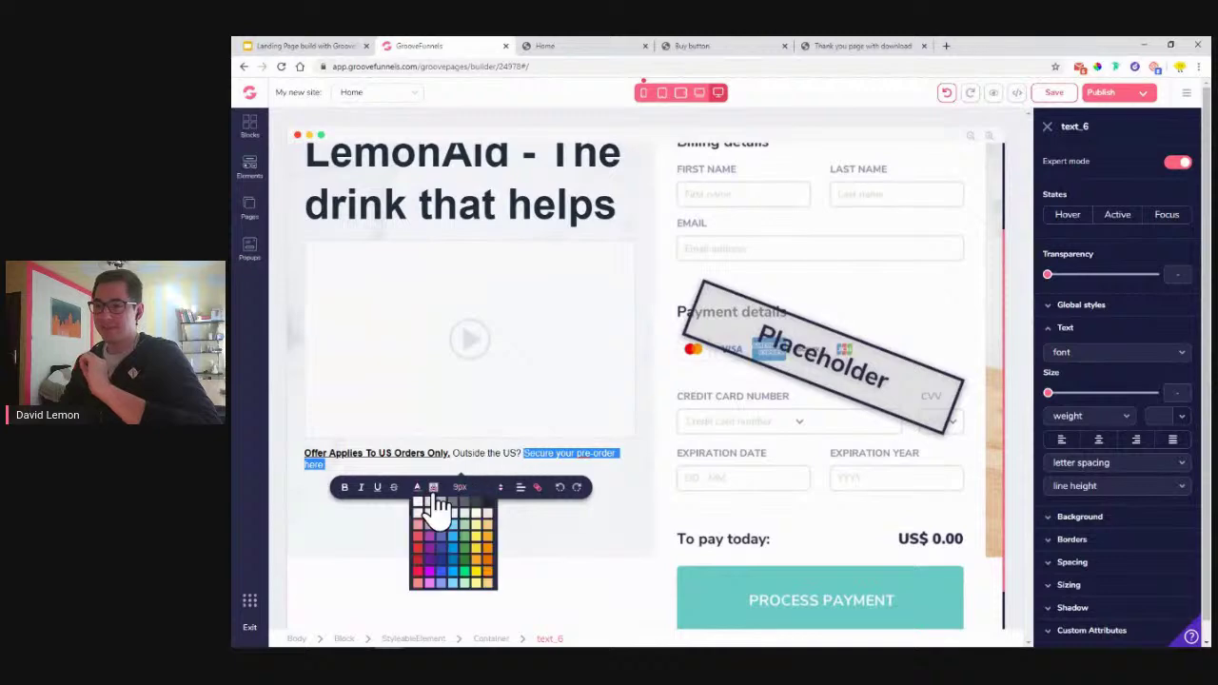
pyautogui.click(583, 519)
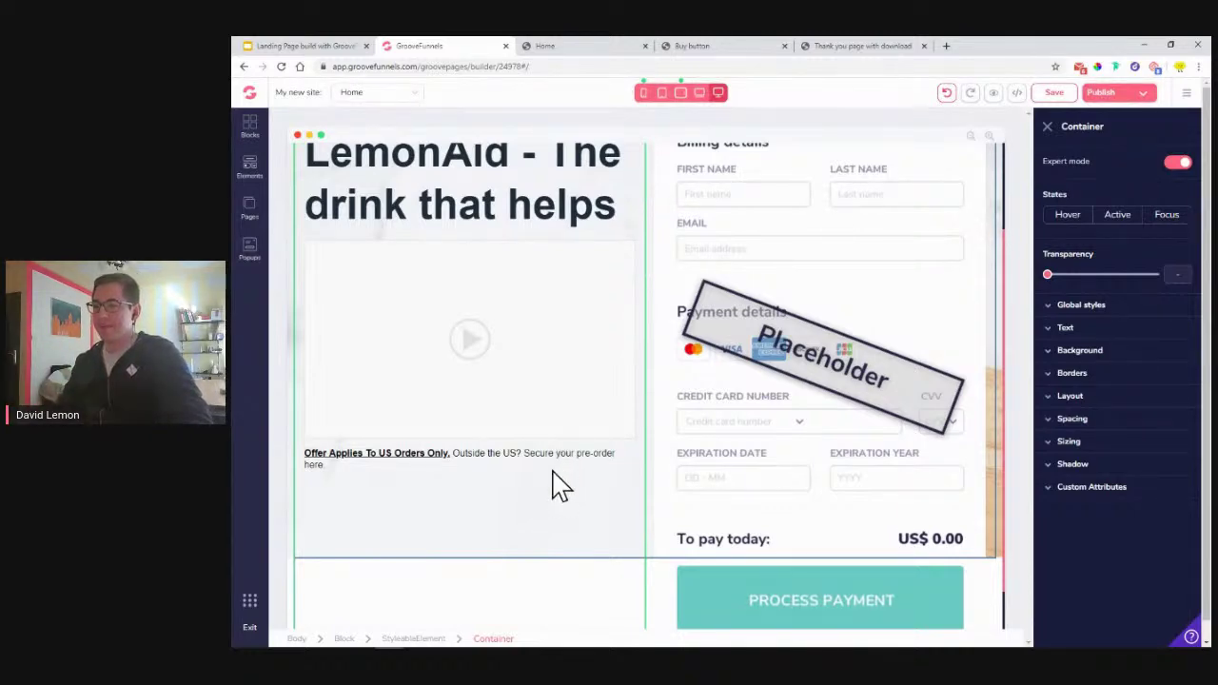
# Open YouTube in a new browser tab and search for "lemonaid"
pyautogui.scroll(2, 560, 485)
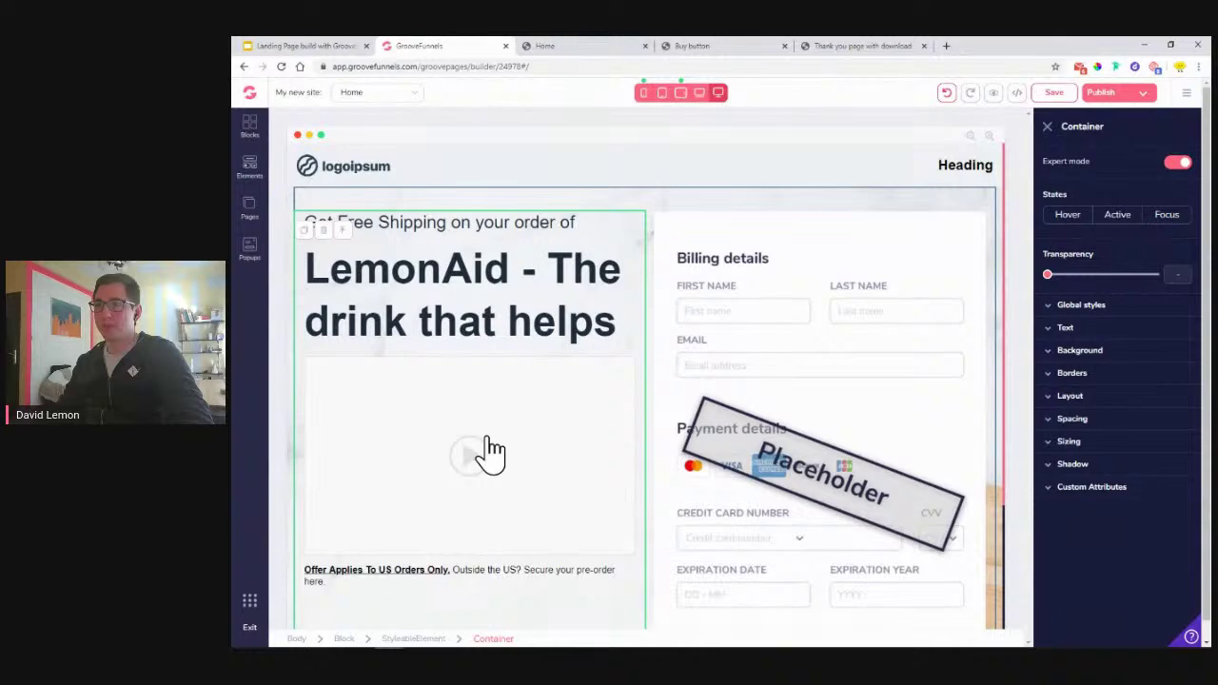
pyautogui.click(946, 46)
pyautogui.write('youtub')
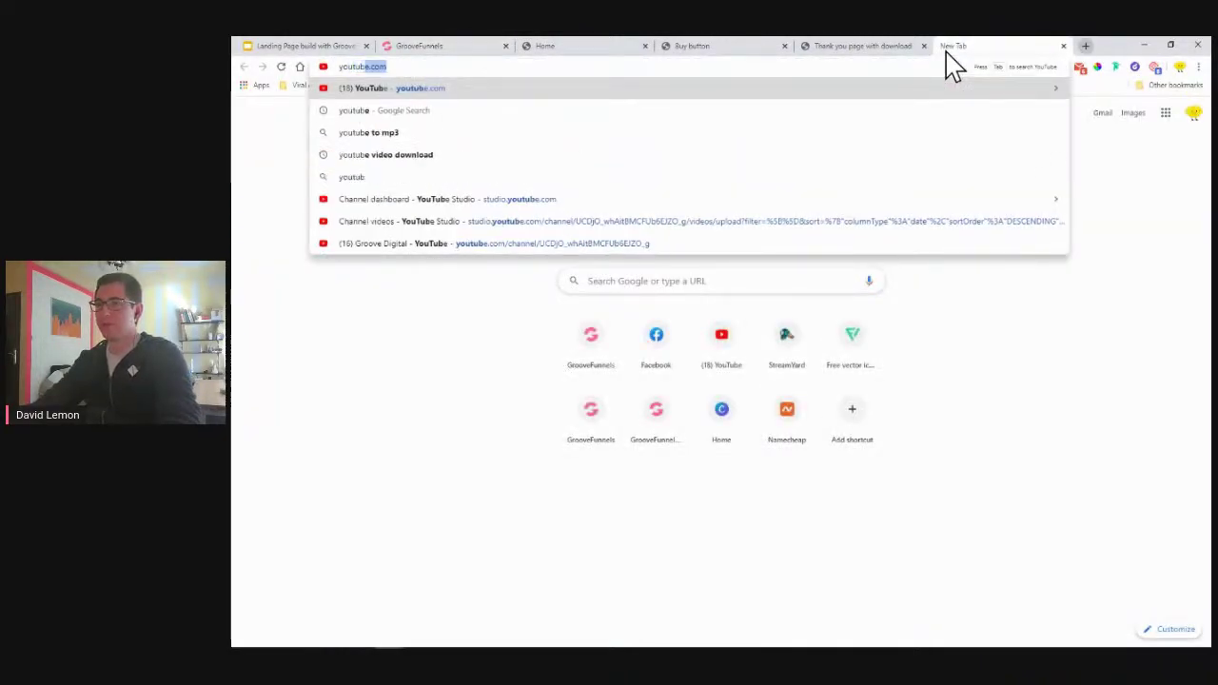
pyautogui.press('Return')
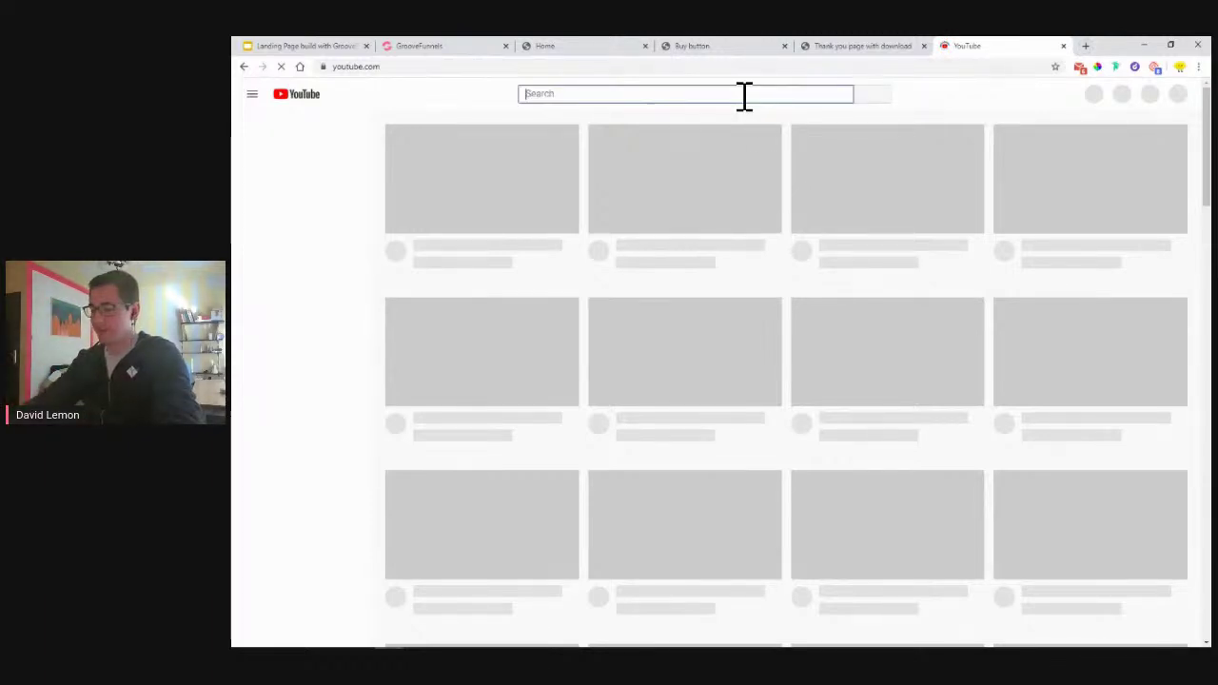
pyautogui.click(746, 95)
pyautogui.write('lemonaid')
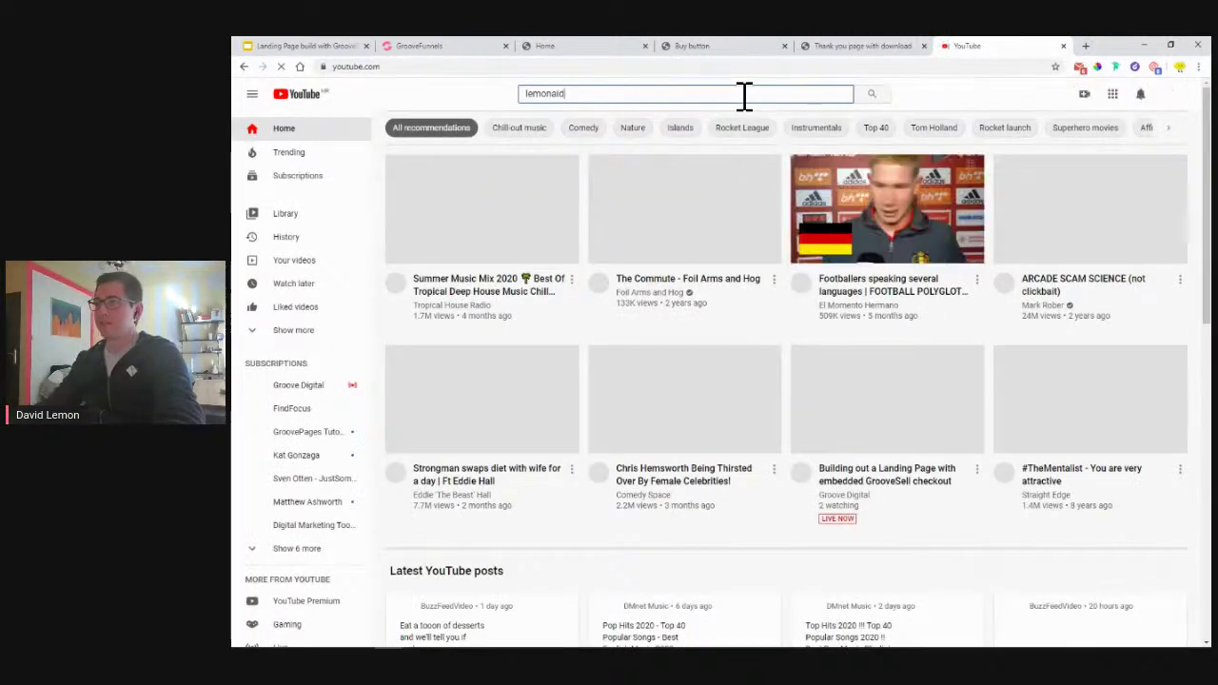
pyautogui.press('Return')
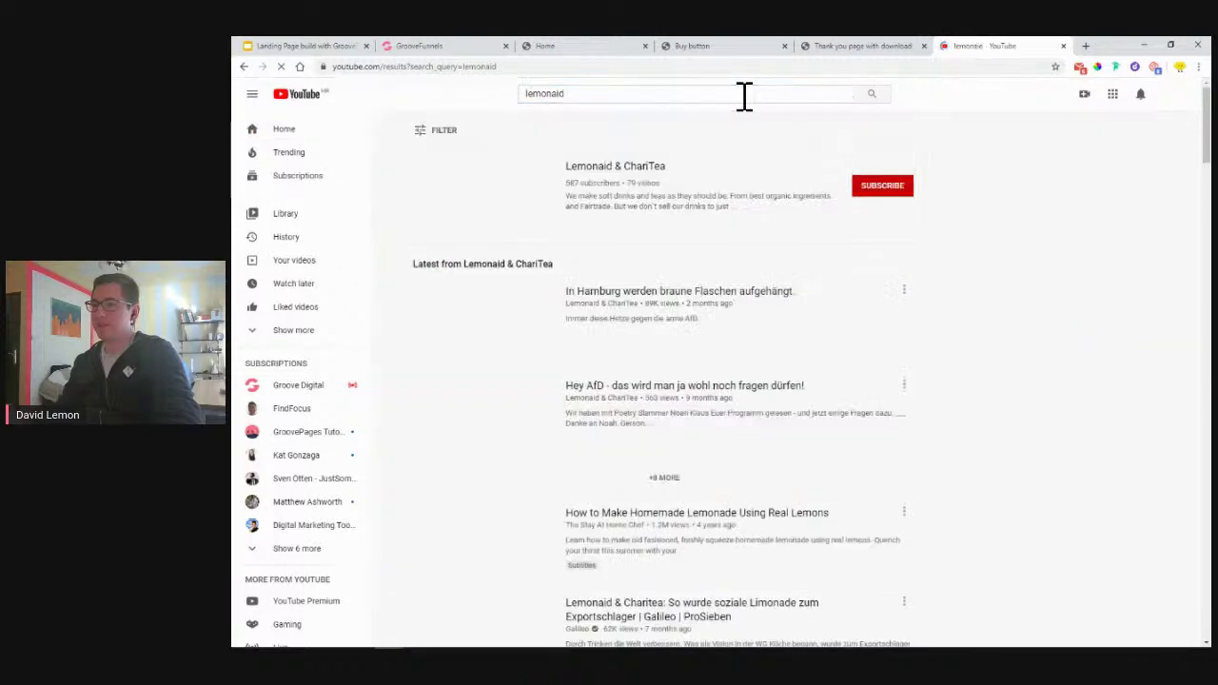
# Copy the link address of the "Lemonaid & Charitea: So wurde soziale Limonade zum Exportschlager" video from the search results
pyautogui.scroll(-10, 989, 321)
pyautogui.scroll(3, 857, 329)
pyautogui.scroll(-3, 800, 329)
pyautogui.scroll(4, 800, 329)
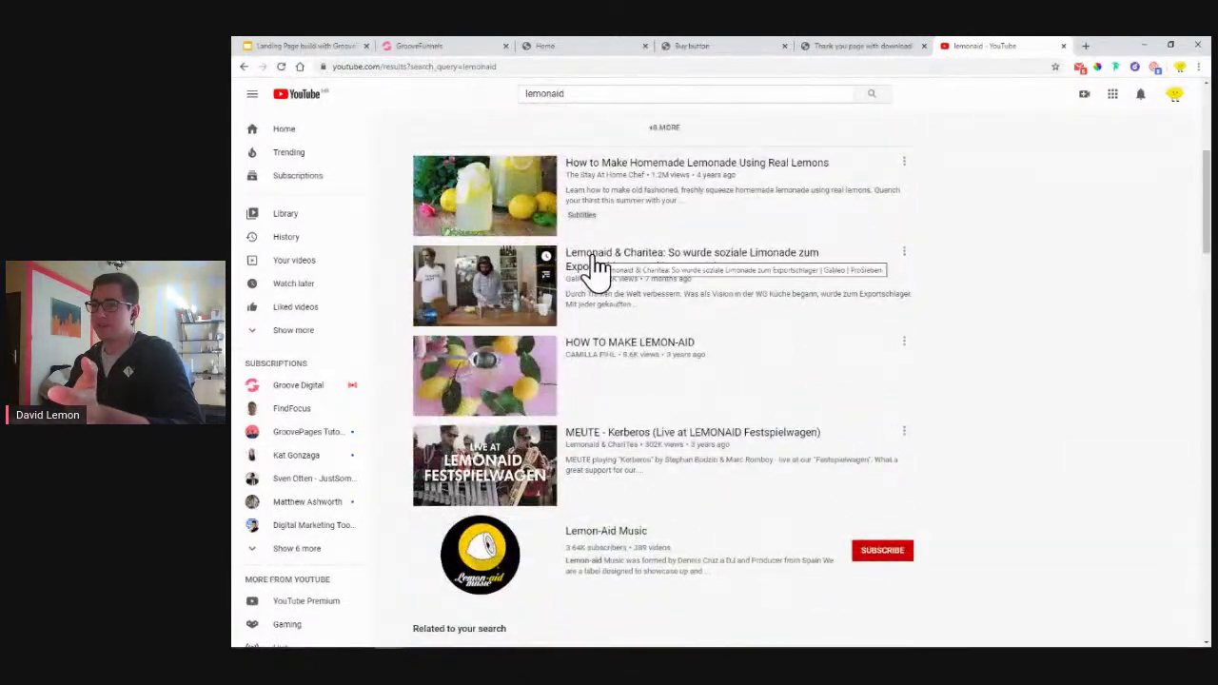
pyautogui.rightClick(592, 255)
pyautogui.click(656, 324)
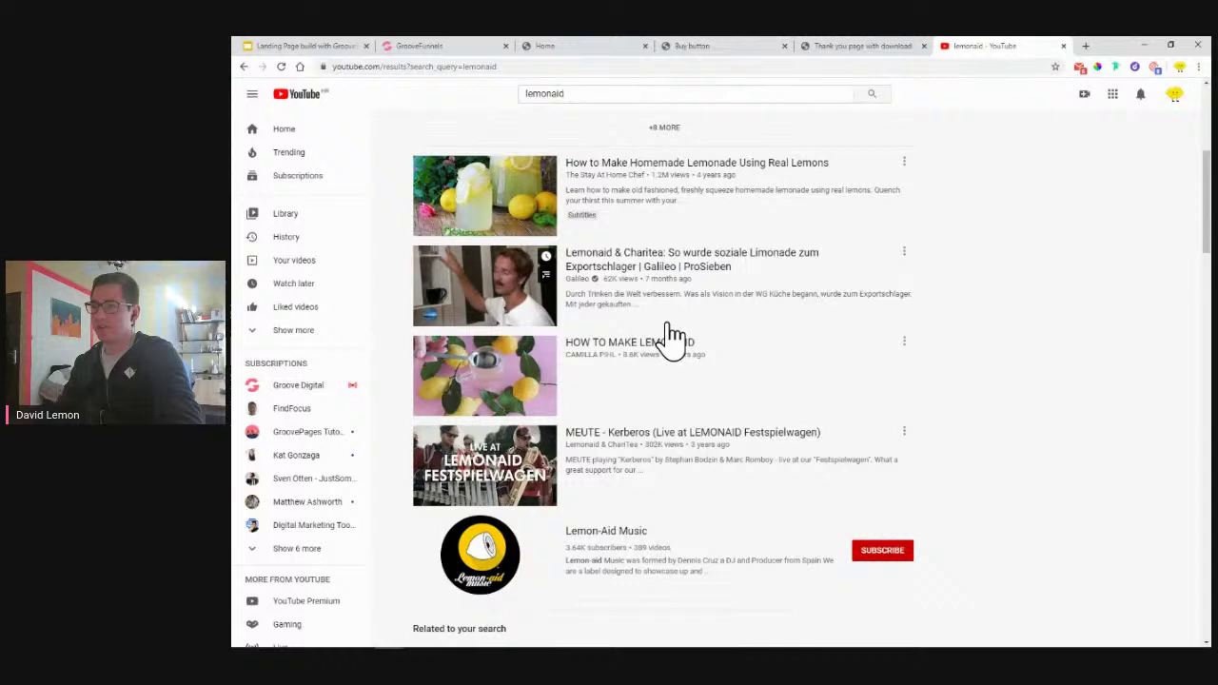
# Return to the GroovePages builder and delete the placeholder video element below the LemonAid headline
pyautogui.click(463, 48)
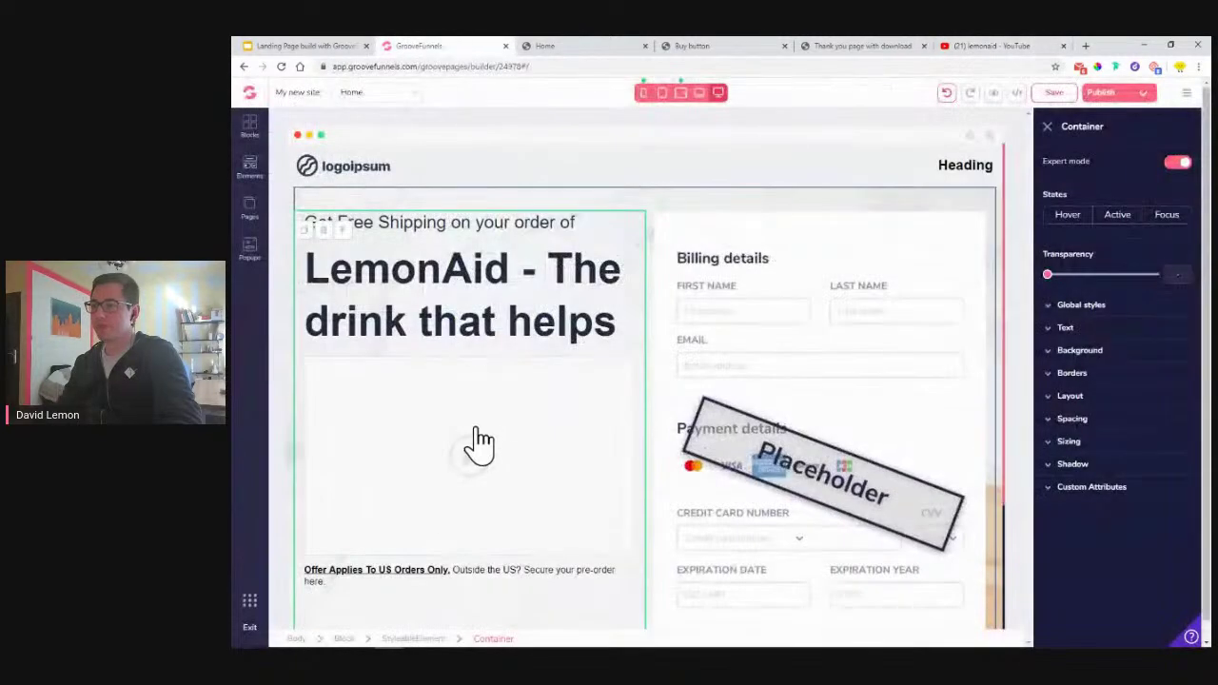
pyautogui.click(485, 511)
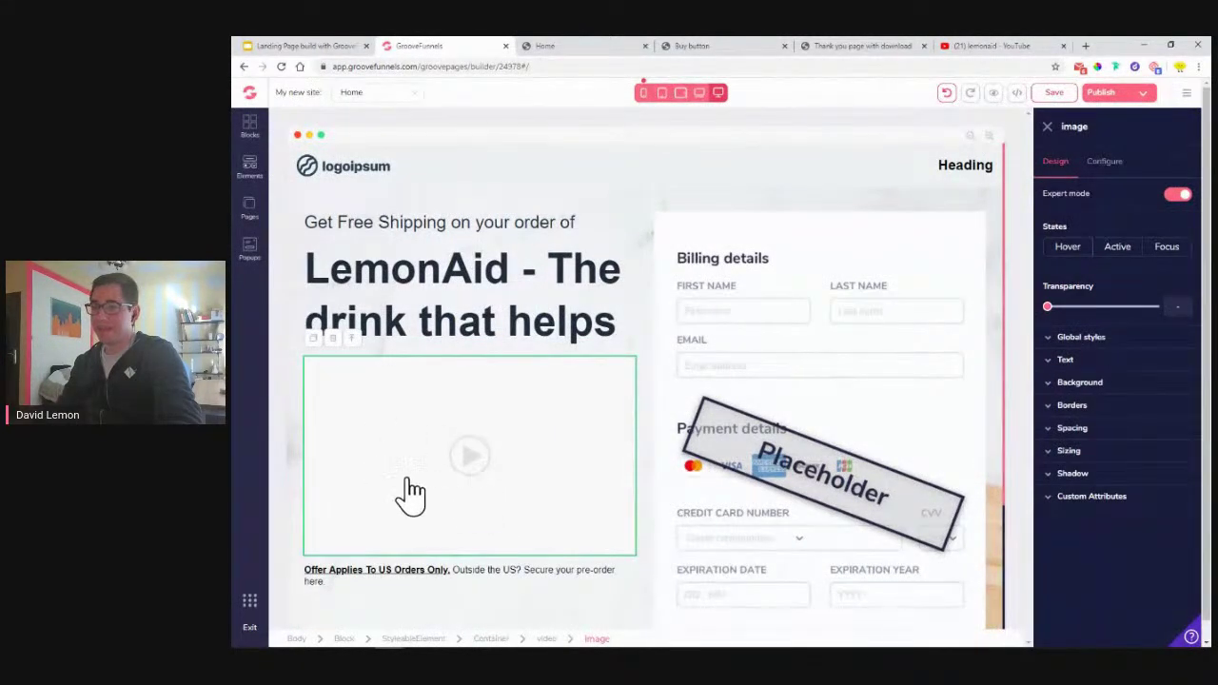
pyautogui.click(548, 640)
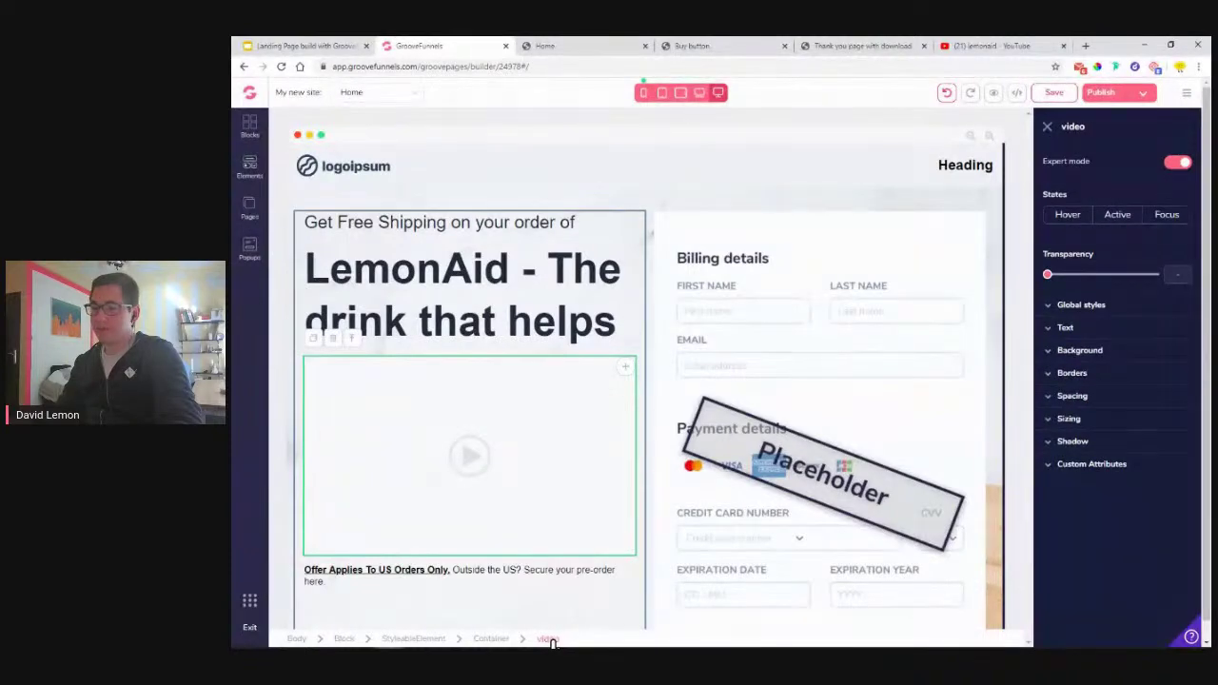
pyautogui.click(511, 438)
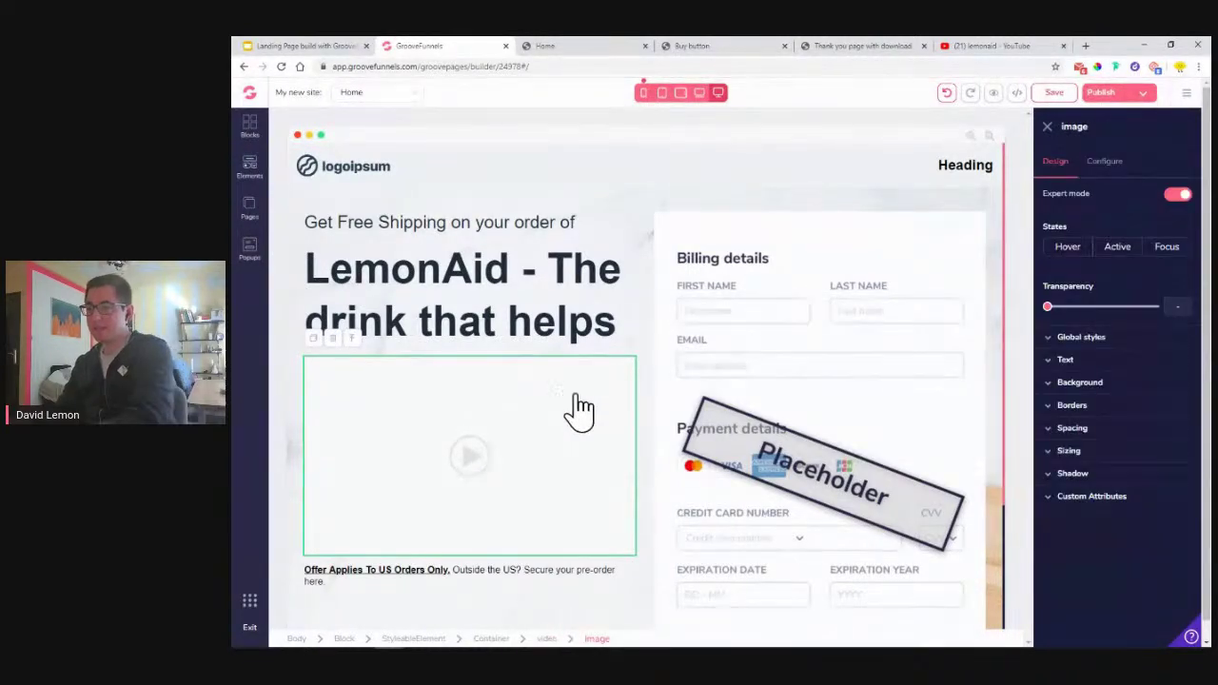
pyautogui.click(354, 340)
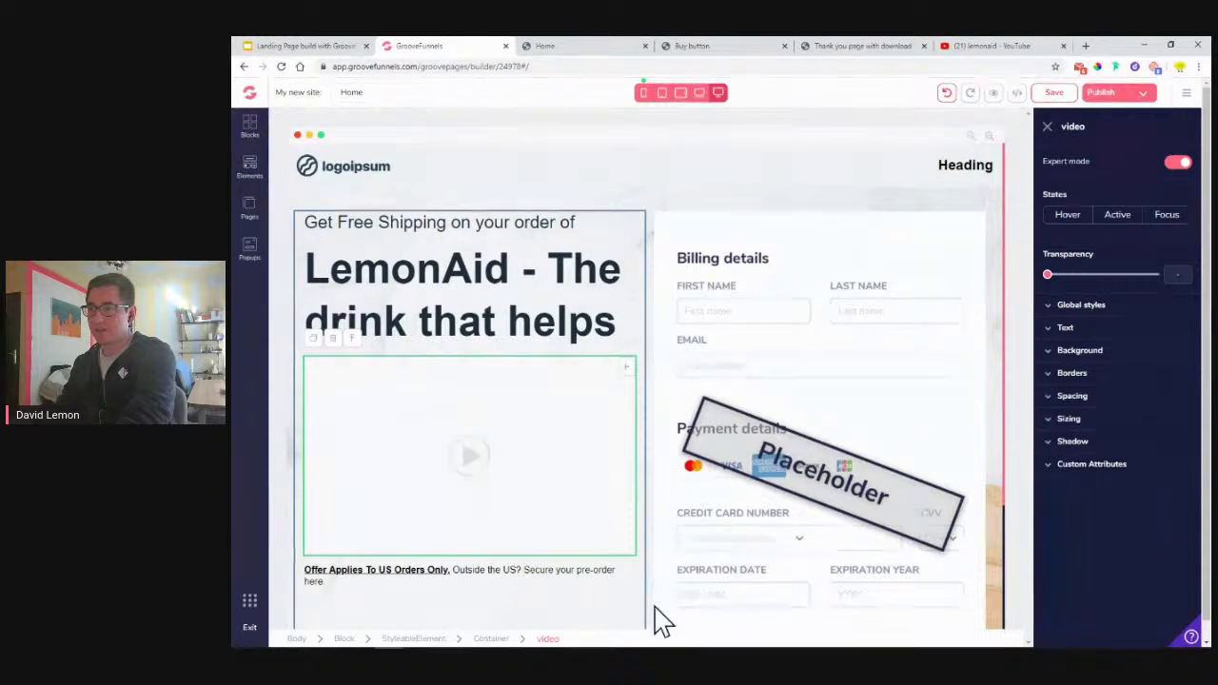
pyautogui.click(332, 340)
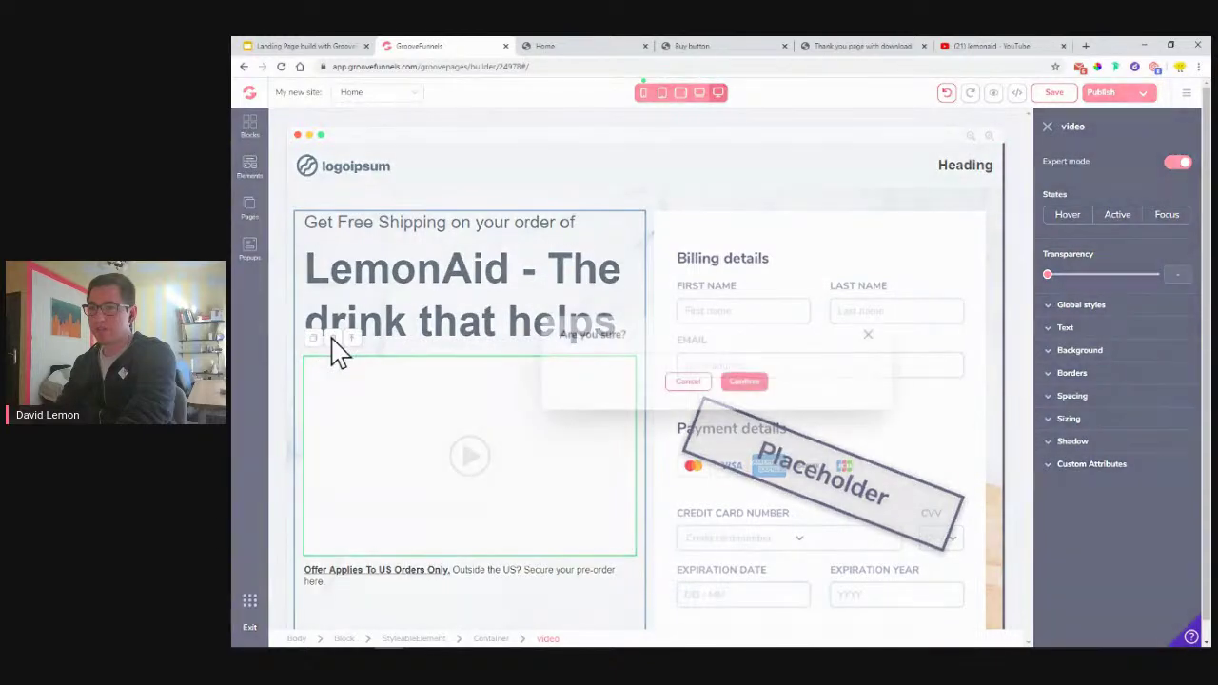
pyautogui.click(739, 383)
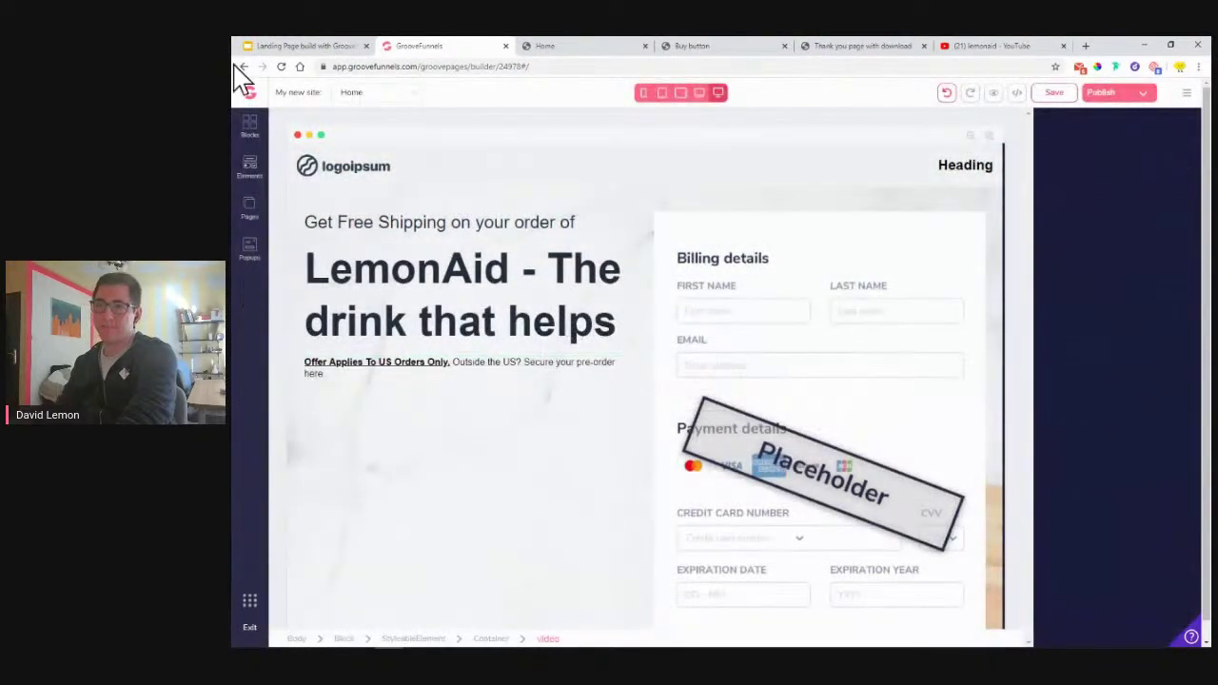
# Add a Youtube Video element between the LemonAid headline and the offer text, and select it
pyautogui.click(251, 171)
pyautogui.scroll(-10, 352, 388)
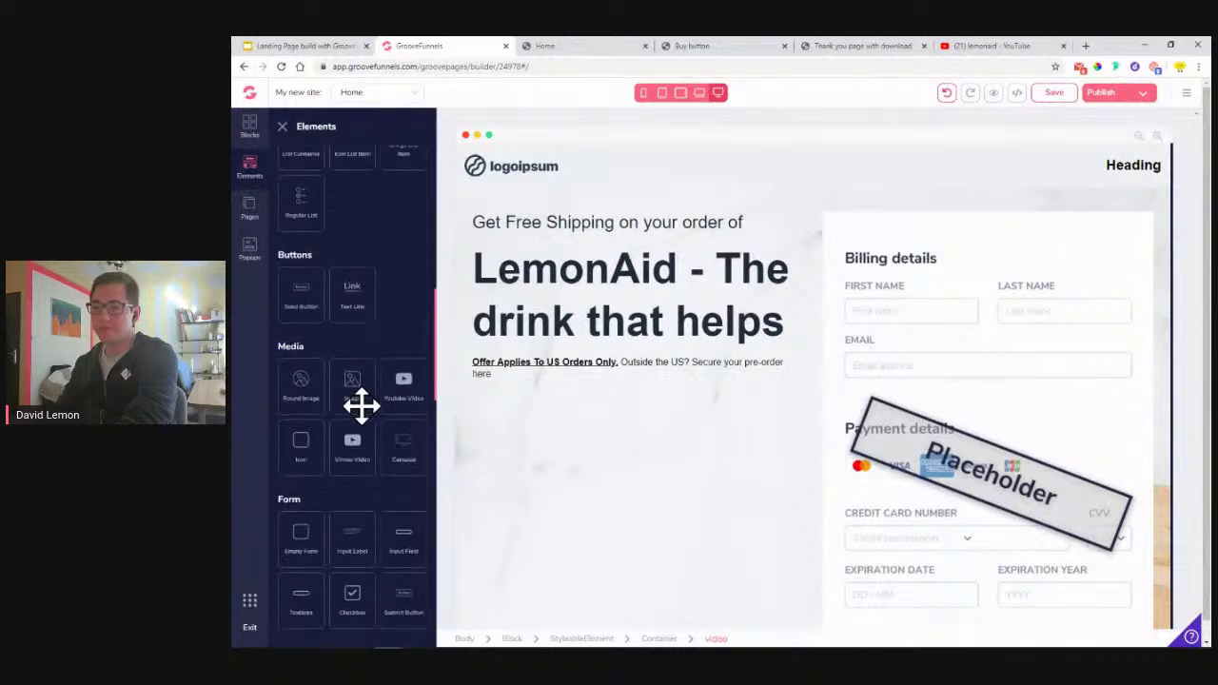
pyautogui.moveTo(402, 389); pyautogui.dragTo(565, 399)
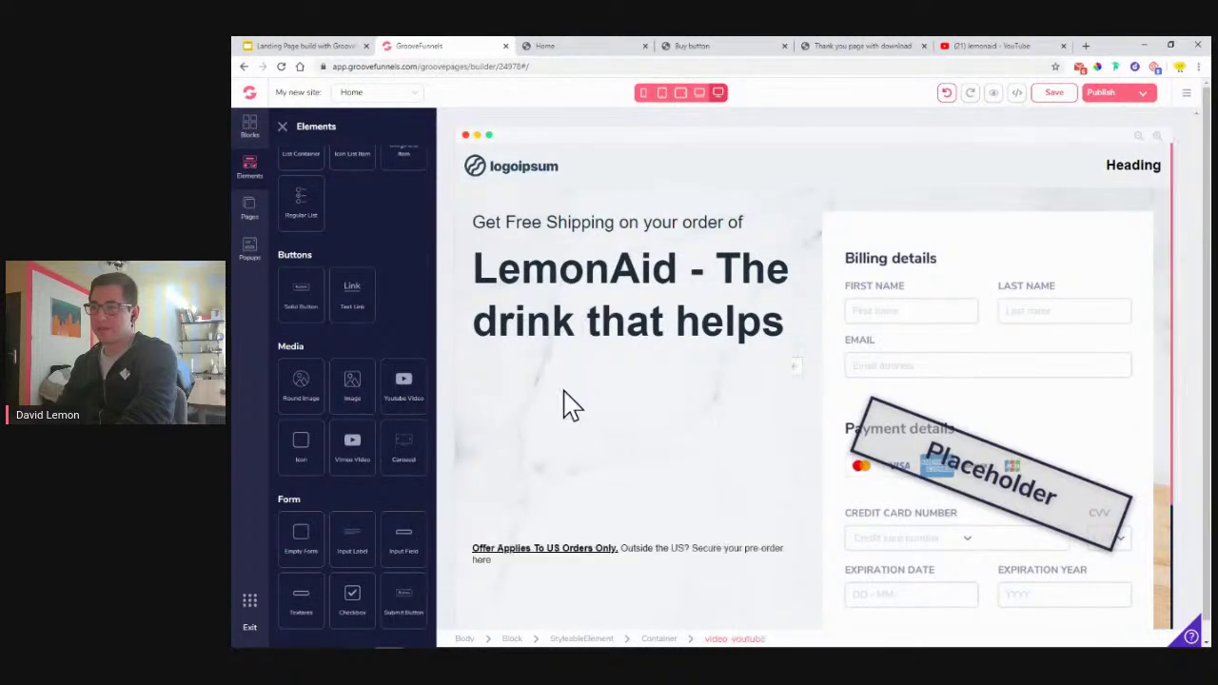
pyautogui.click(645, 419)
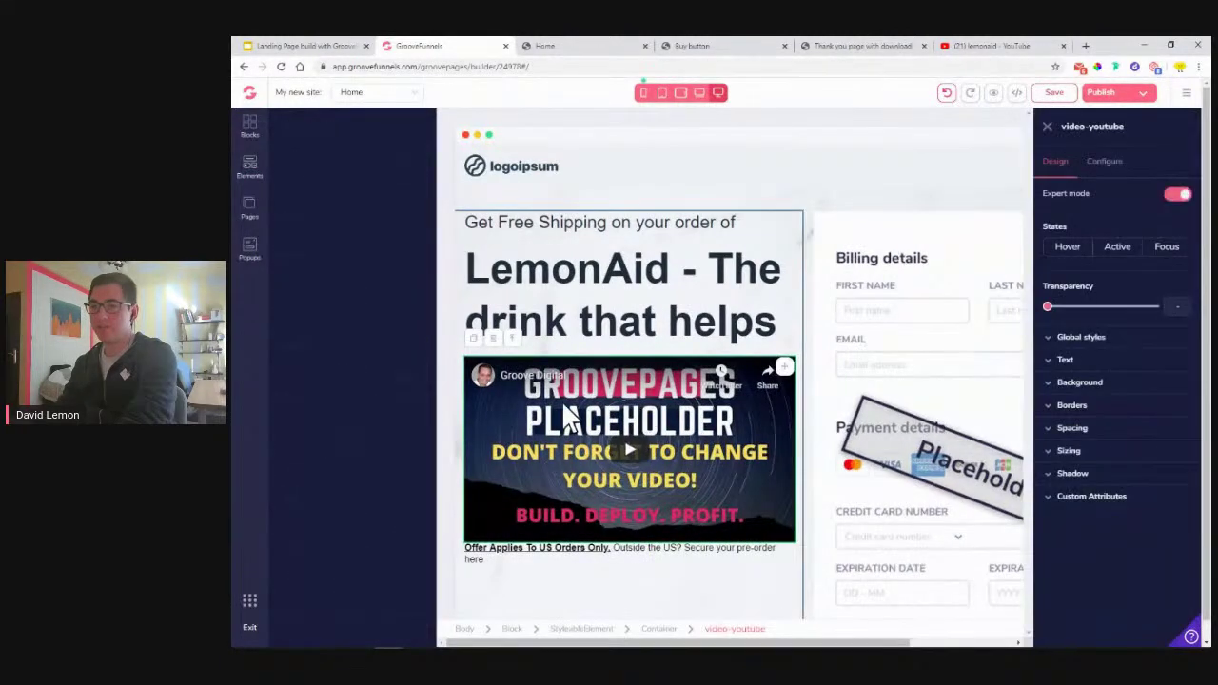
# Replace the placeholder Youtube Video ID with xb-CDJ94nbA, trimmed from the copied link, and update the video element
pyautogui.click(1105, 161)
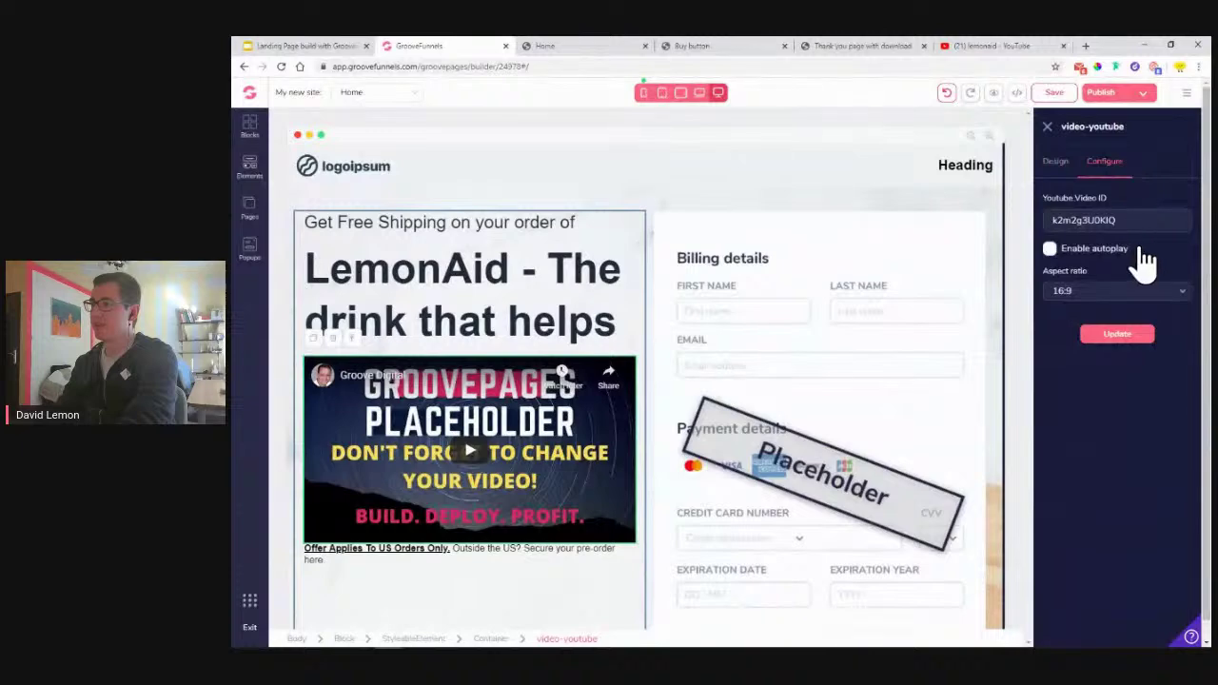
pyautogui.moveTo(1146, 220); pyautogui.dragTo(999, 225)
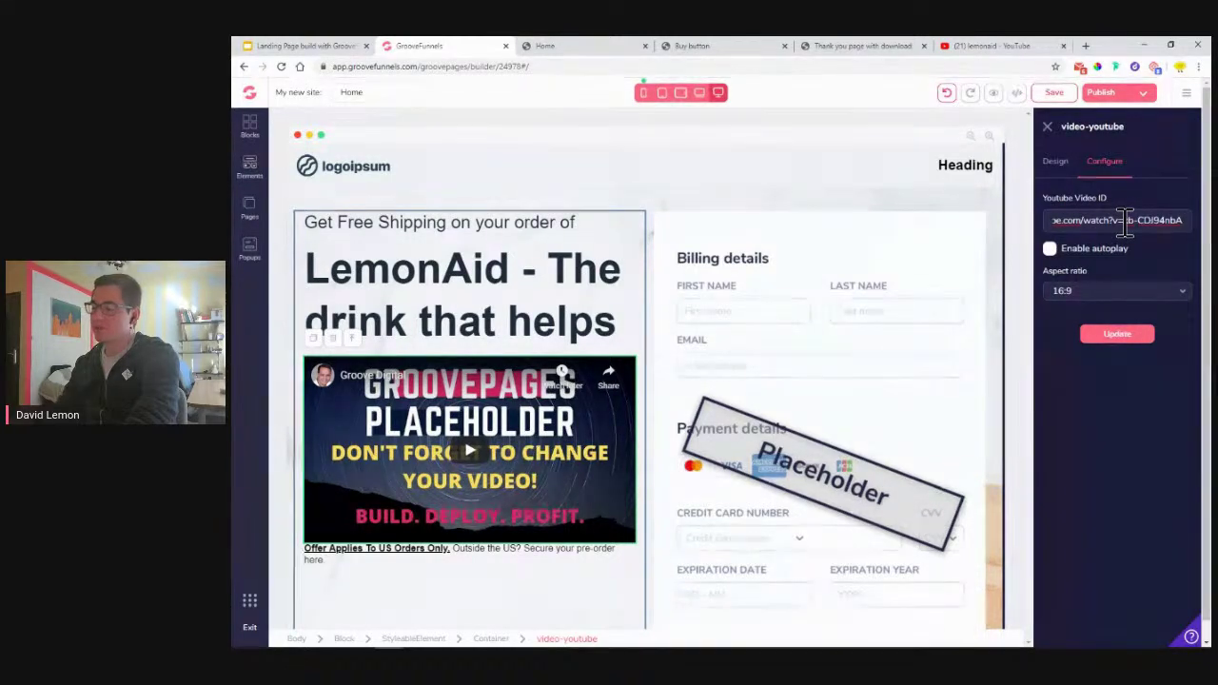
pyautogui.moveTo(1097, 221); pyautogui.dragTo(1021, 228)
pyautogui.press('BackSpace')
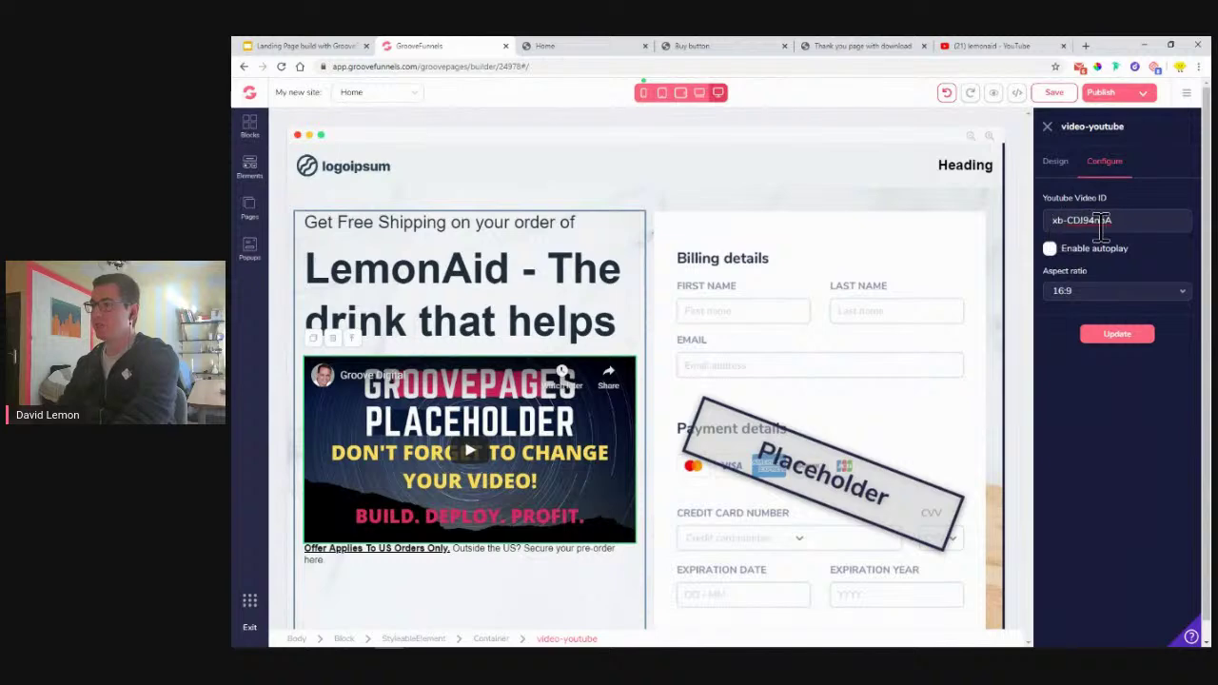
pyautogui.click(1118, 341)
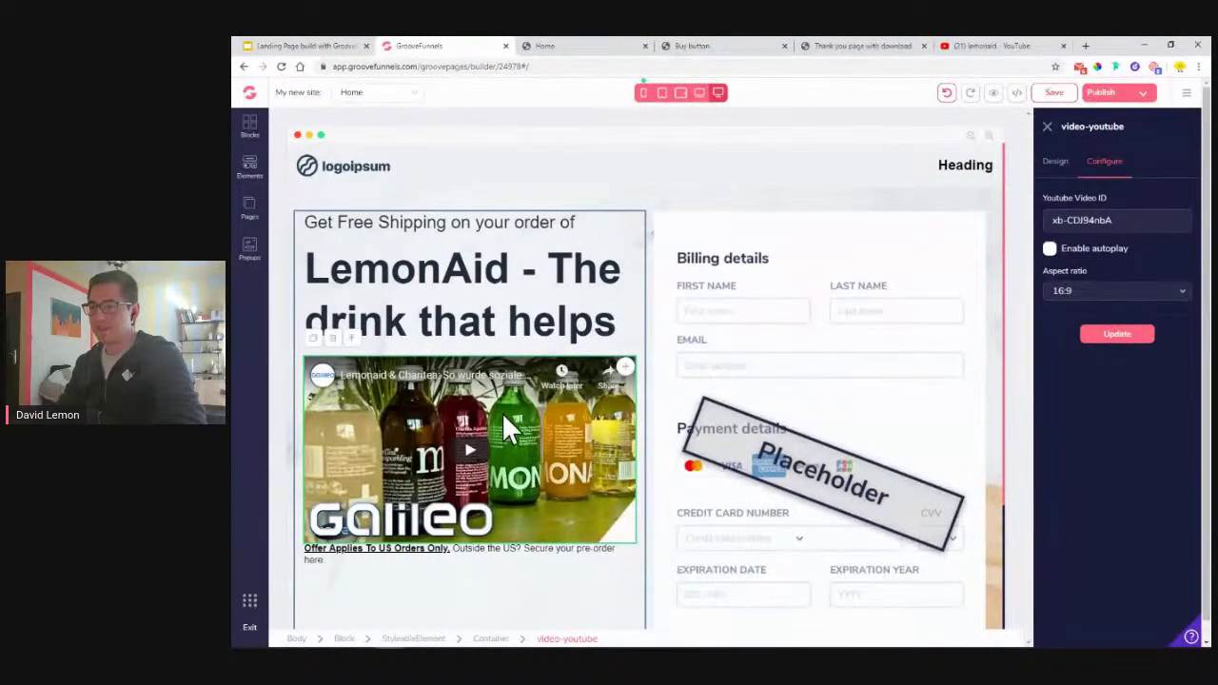
# Examine the Lemonaid & Charitea video's share link on YouTube with a 5:00 start time, close YouTube and return to the builder
pyautogui.click(1007, 50)
pyautogui.click(609, 277)
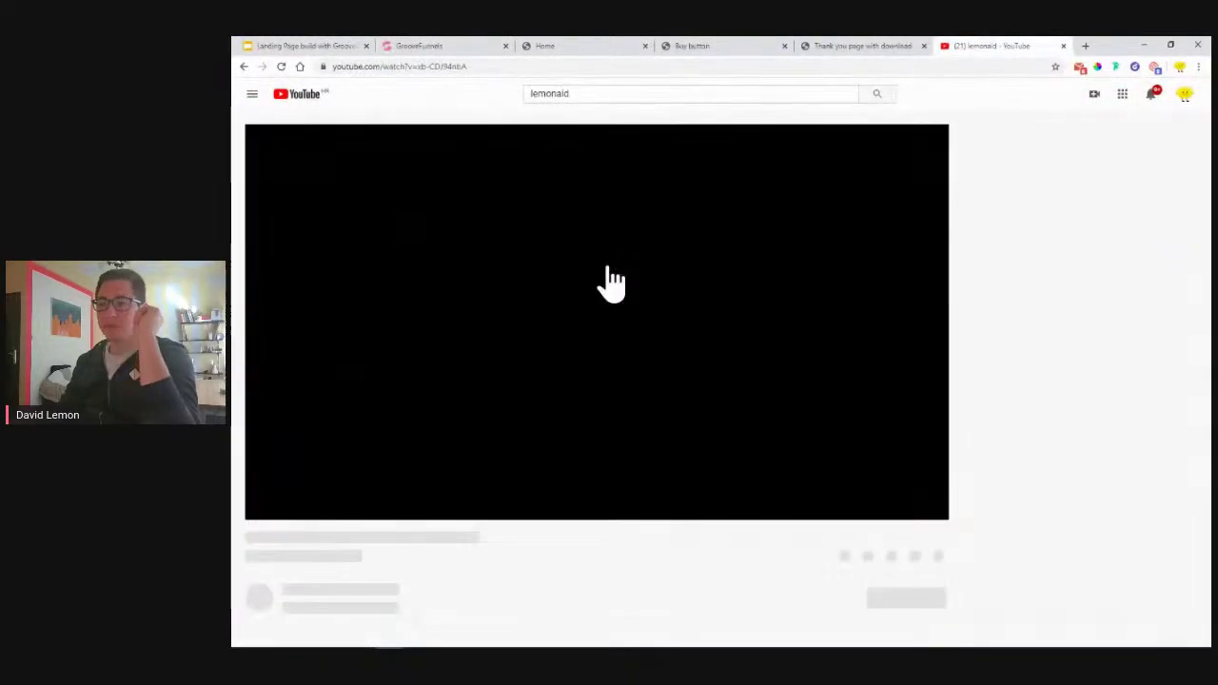
pyautogui.click(267, 511)
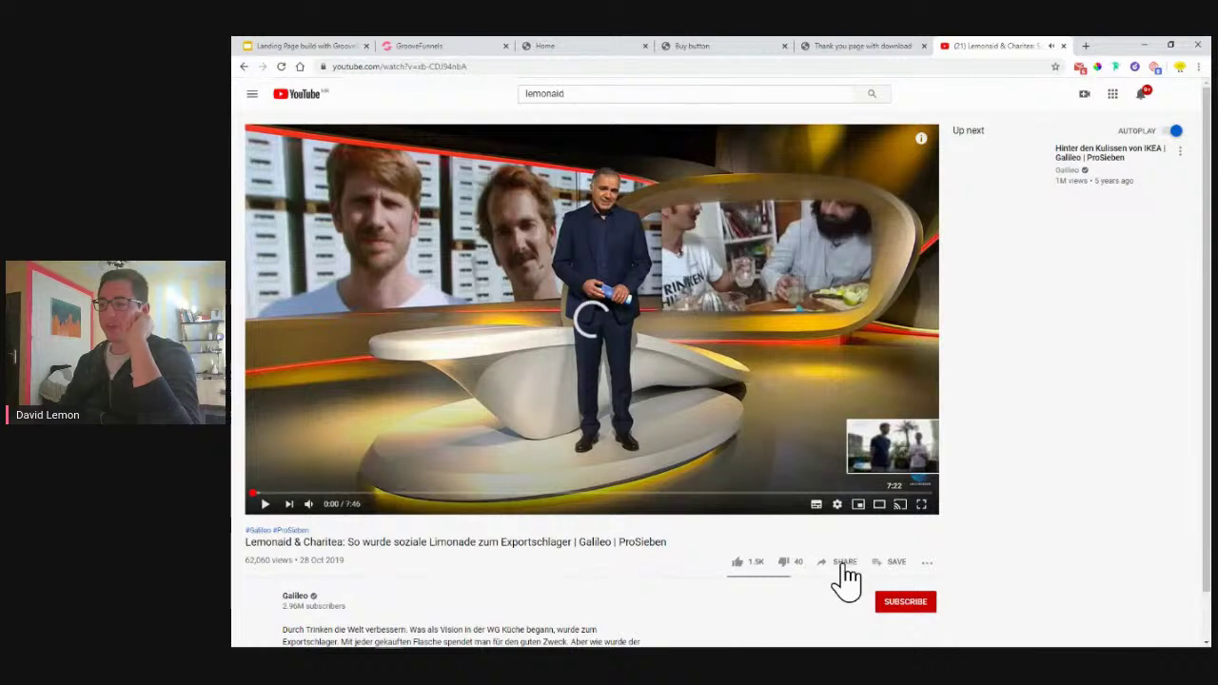
pyautogui.click(842, 563)
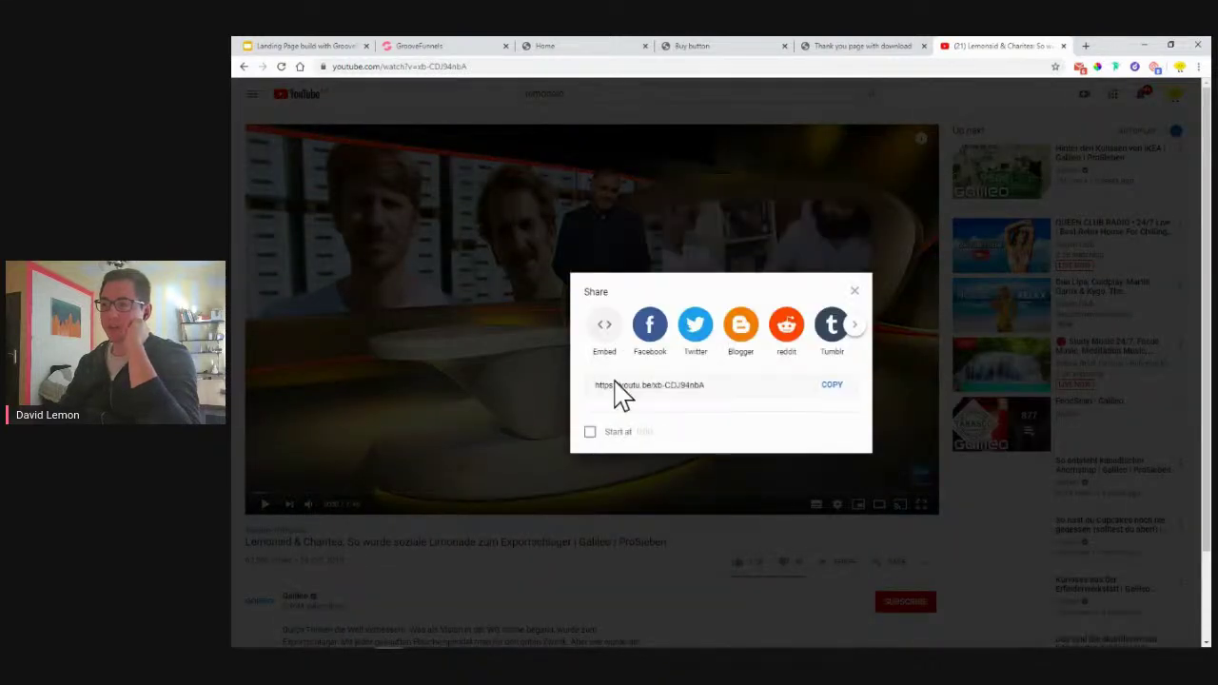
pyautogui.click(590, 432)
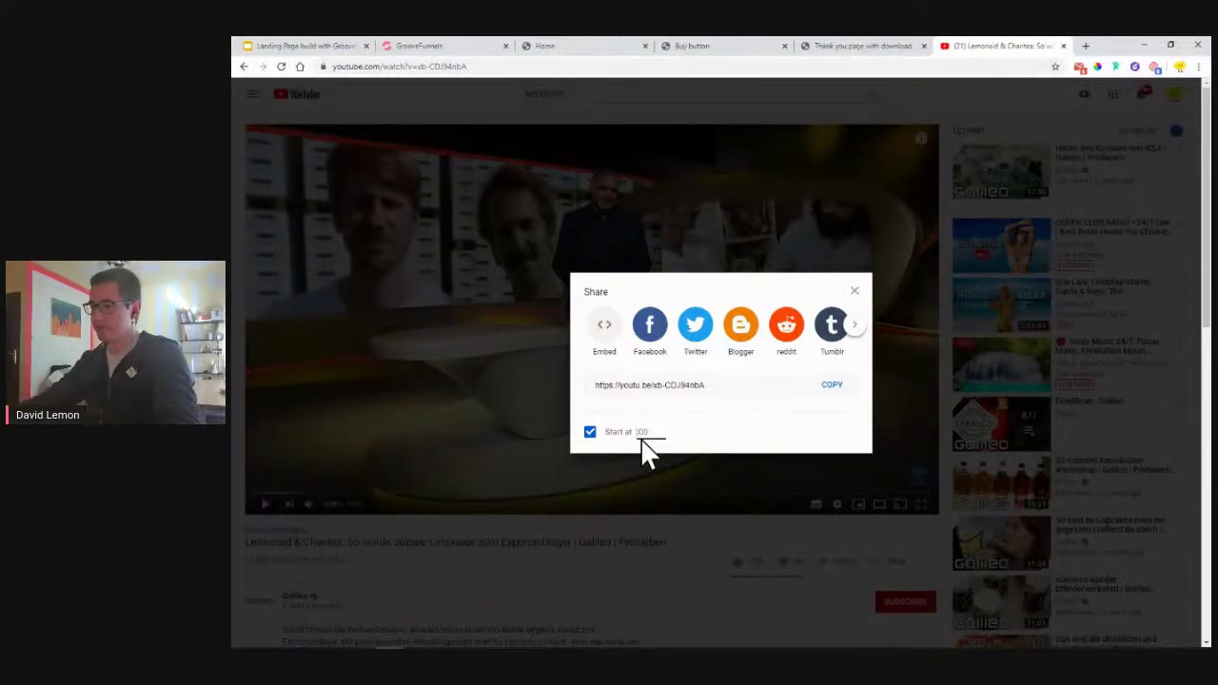
pyautogui.click(805, 440)
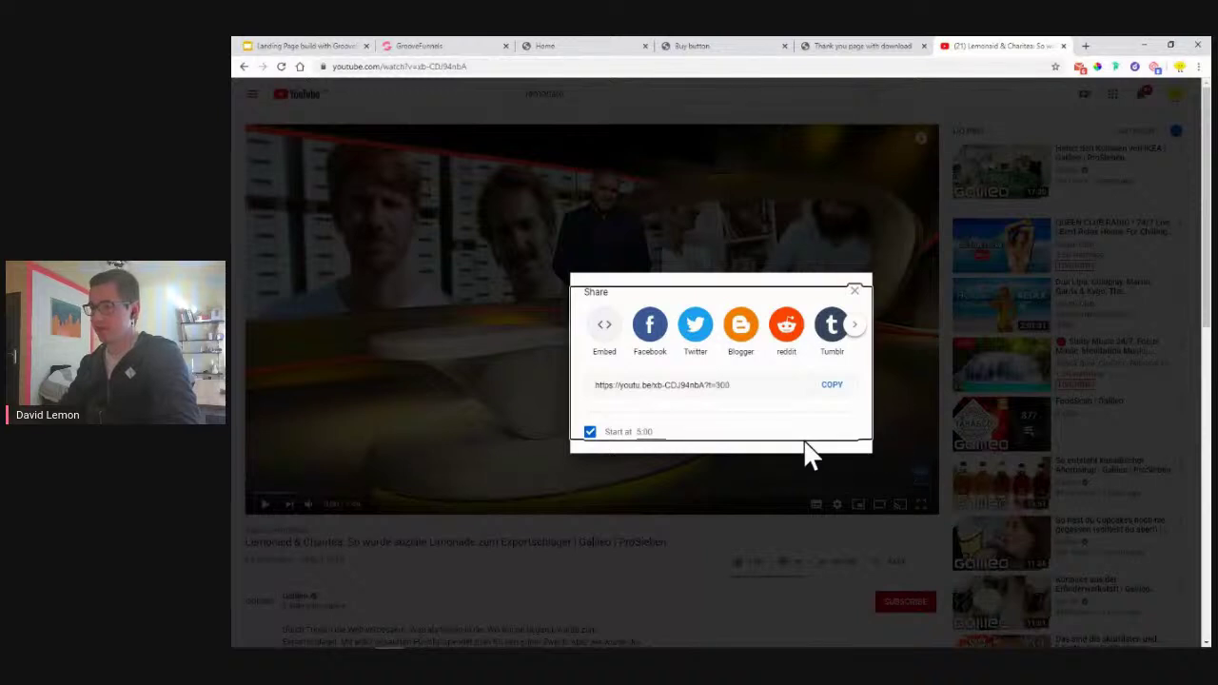
pyautogui.click(730, 387)
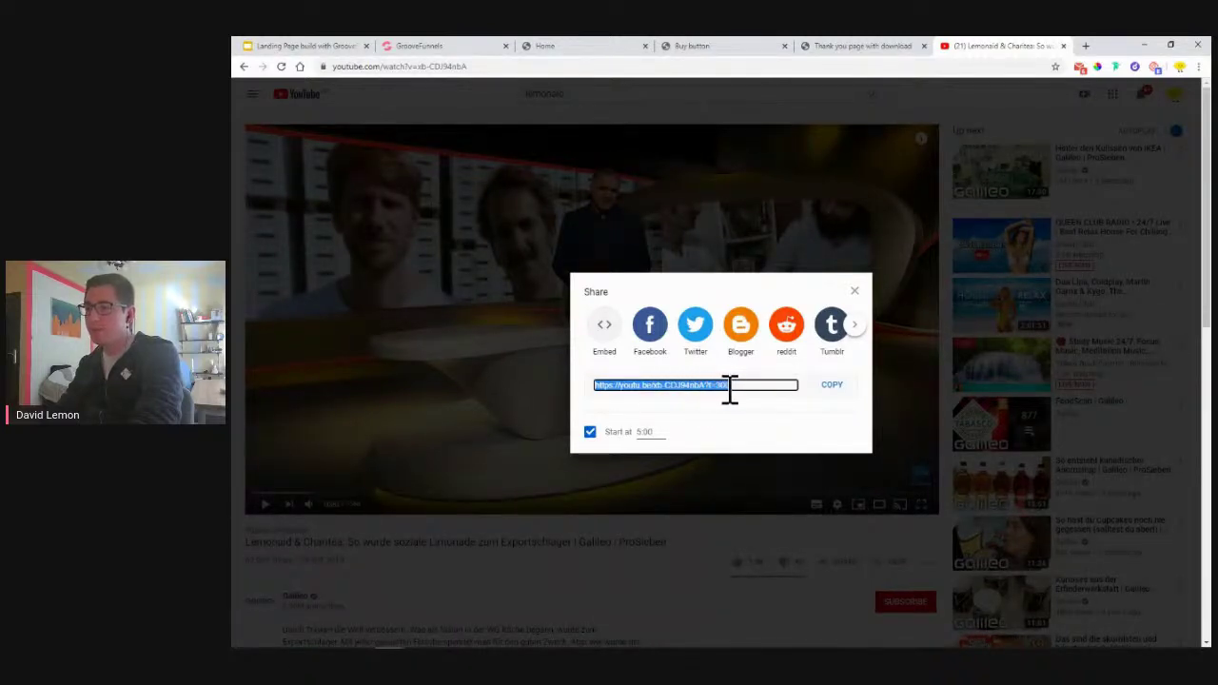
pyautogui.click(855, 292)
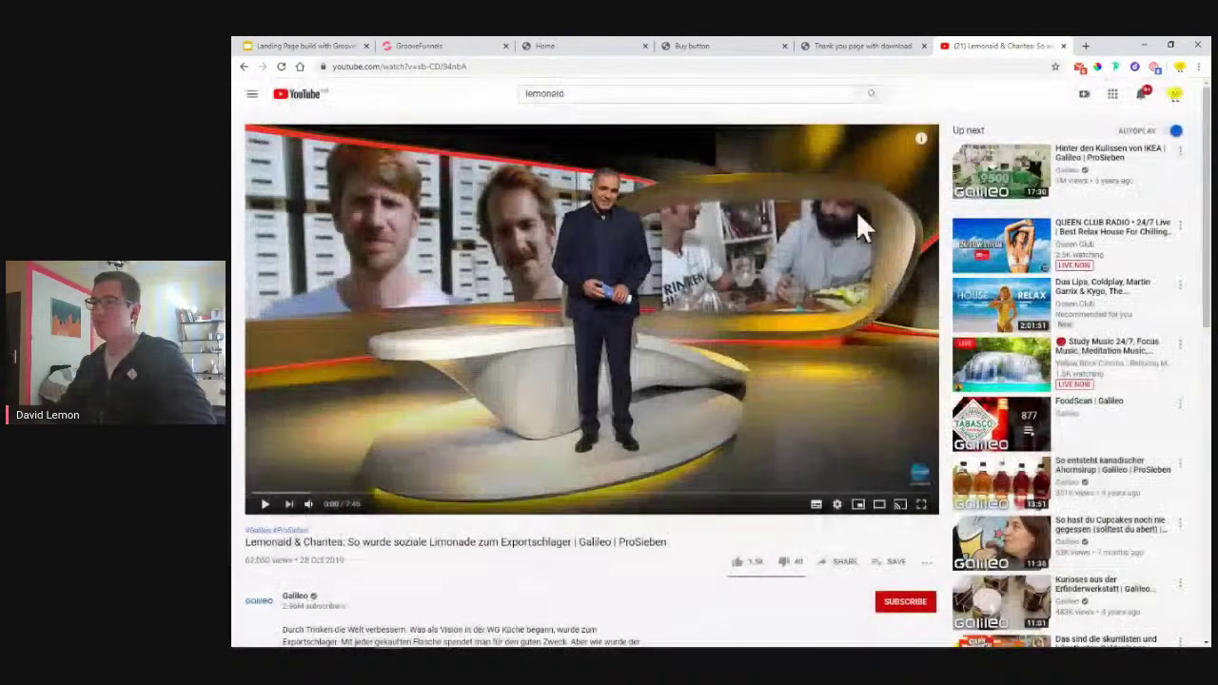
pyautogui.click(1064, 46)
pyautogui.click(457, 46)
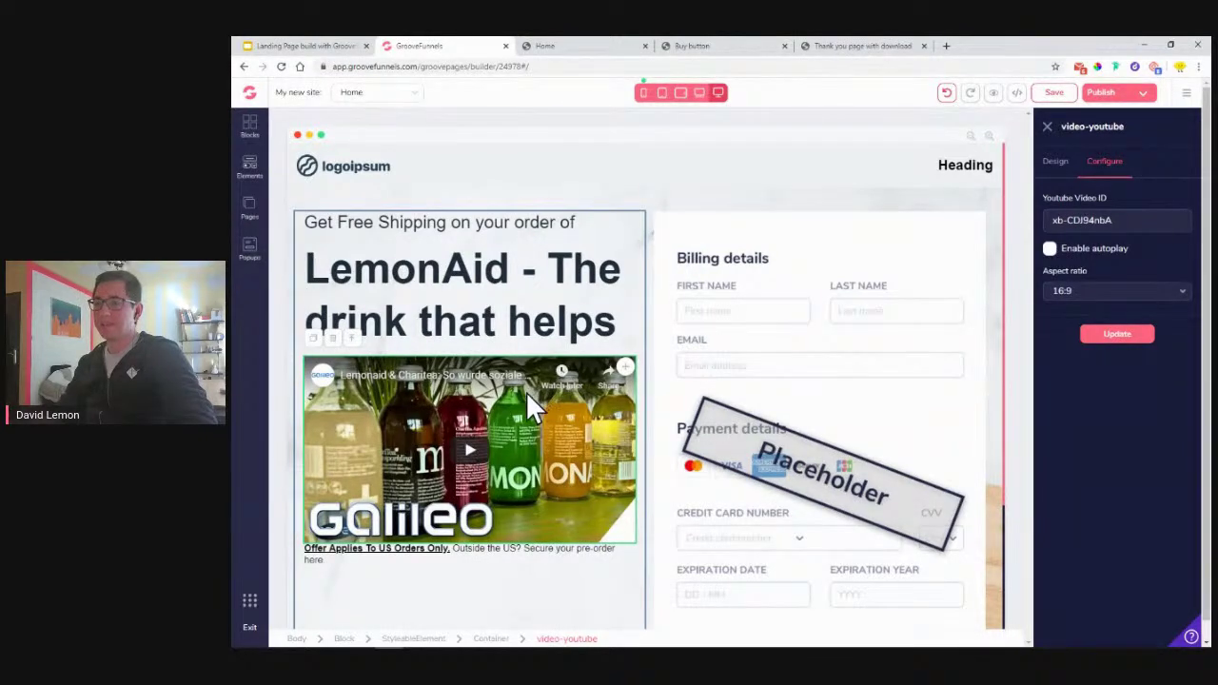
# Replace "Heading" in the page header with the published page's "From the Community Manager in the GrooveDigital Company"
pyautogui.click(590, 47)
pyautogui.moveTo(691, 104); pyautogui.dragTo(1101, 117)
pyautogui.rightClick(1040, 121)
pyautogui.click(1039, 122)
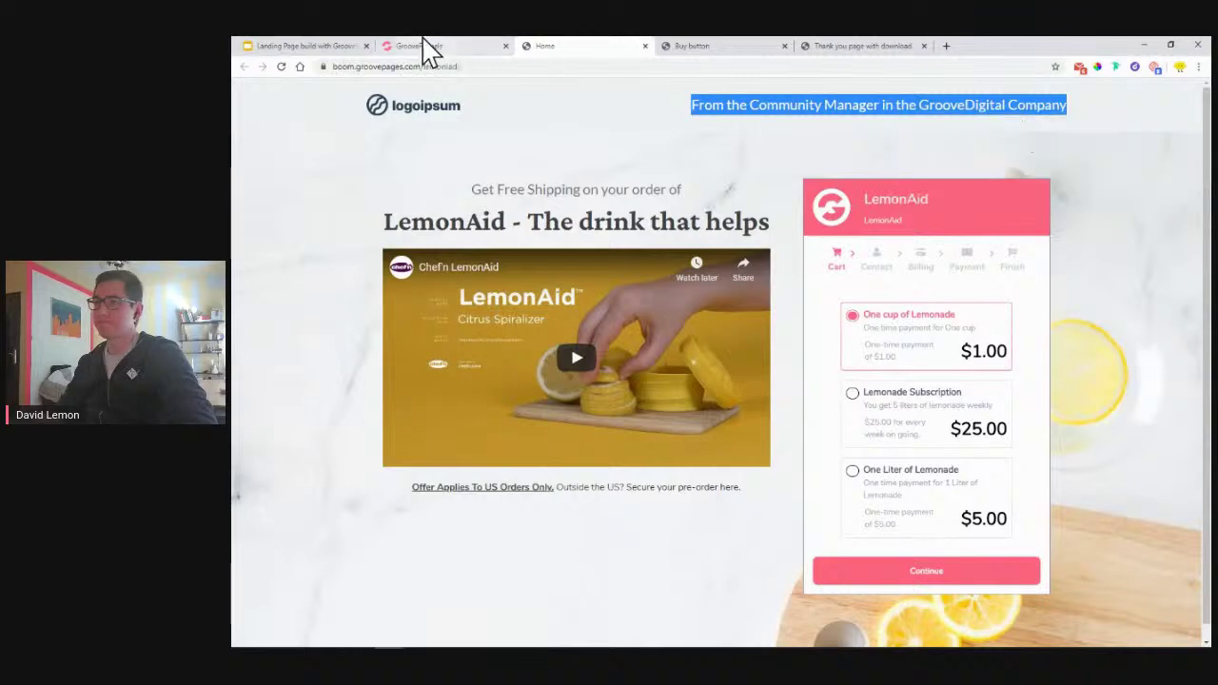
pyautogui.click(424, 47)
pyautogui.click(958, 169)
pyautogui.doubleClick(957, 167)
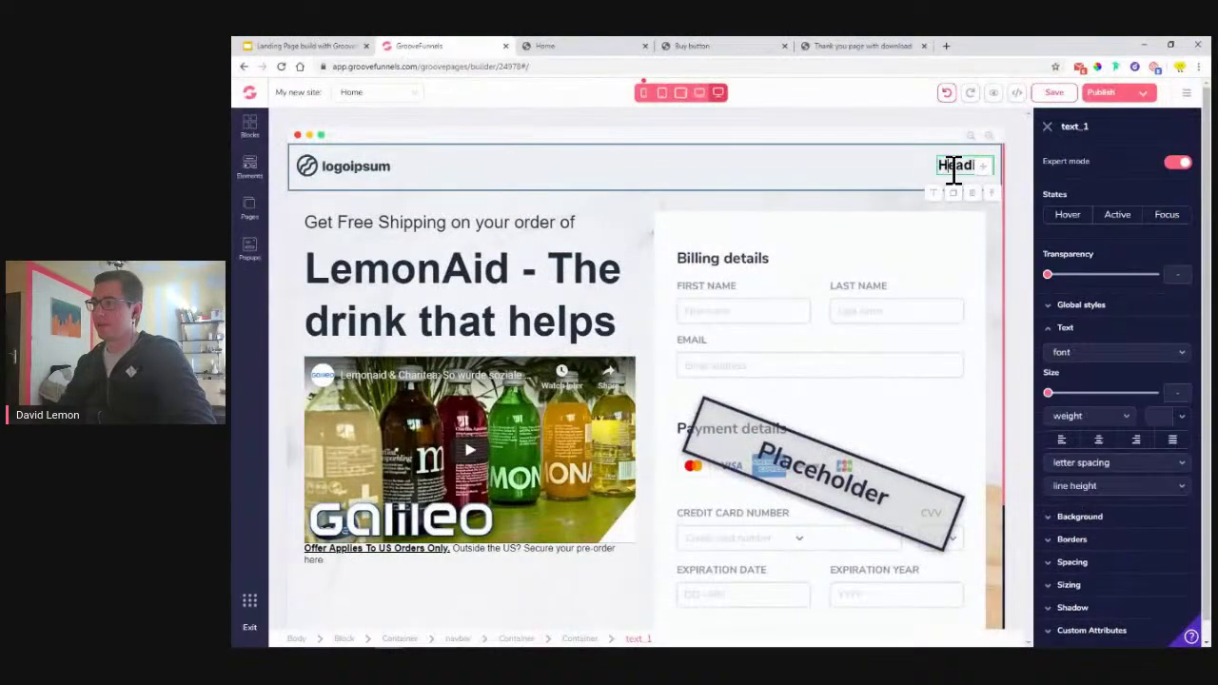
pyautogui.rightClick(955, 169)
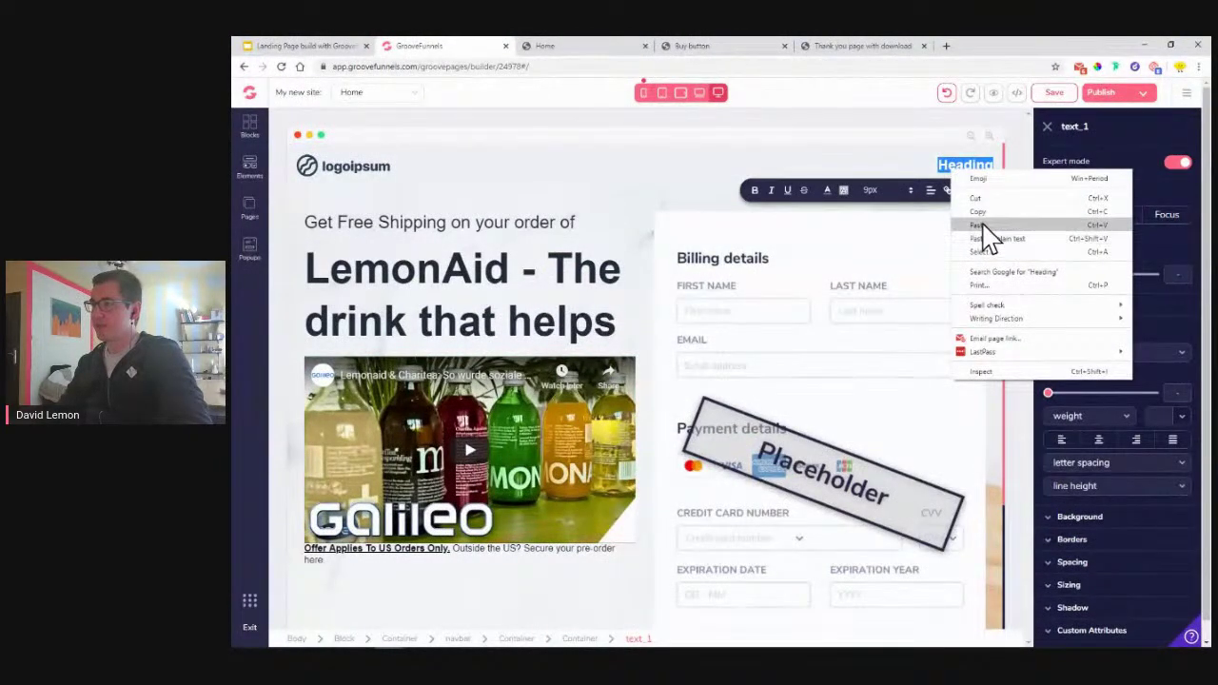
pyautogui.click(990, 238)
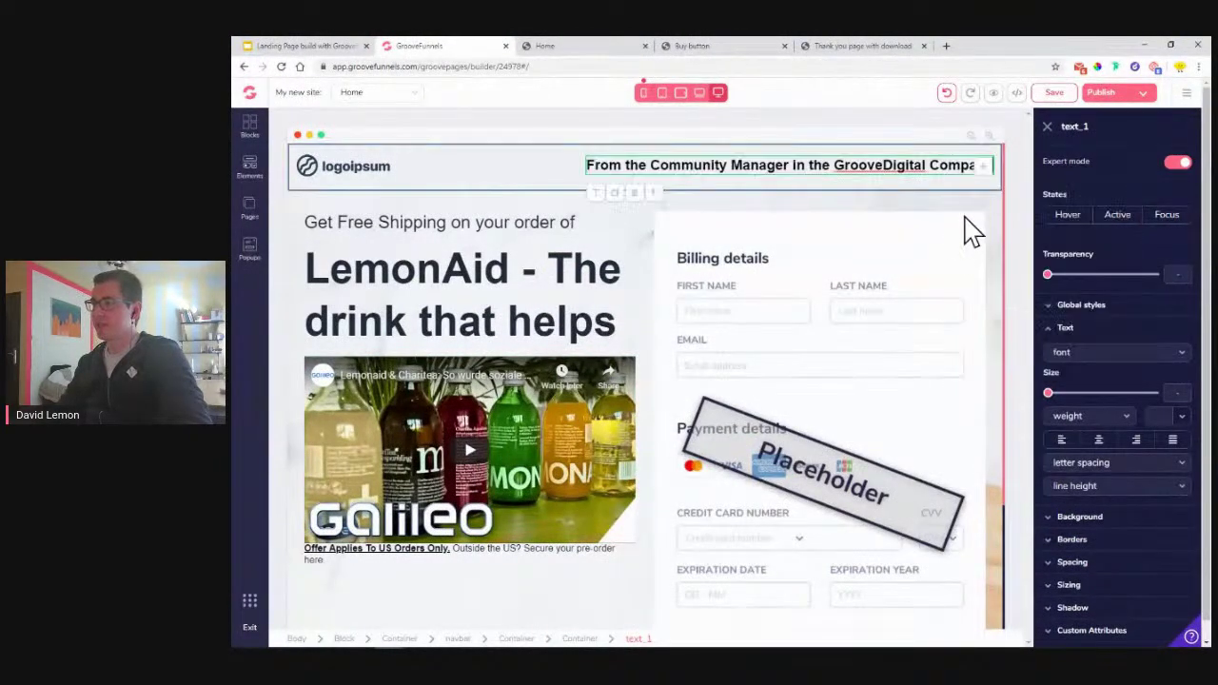
# Set the text color of the header line "From the Community Manager in the GrooveDigital Company" to #424242
pyautogui.click(1182, 416)
pyautogui.click(1101, 457)
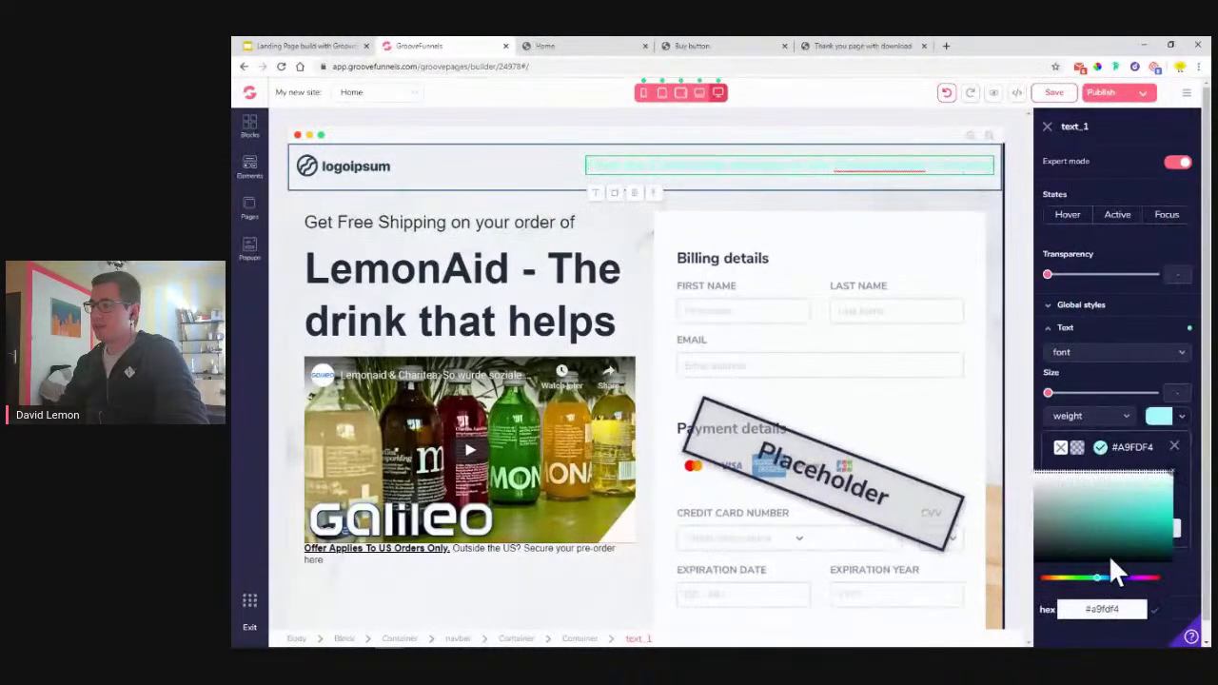
pyautogui.doubleClick(1116, 606)
pyautogui.write('424')
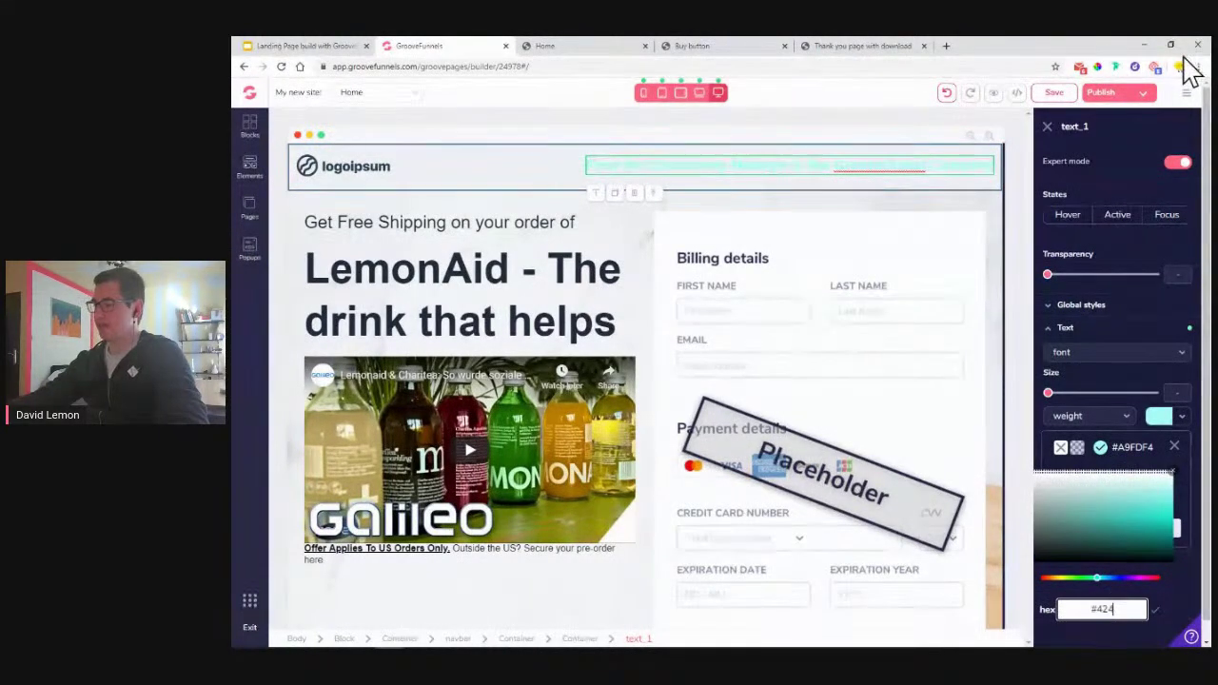
pyautogui.write('4242')
pyautogui.press('BackSpace')
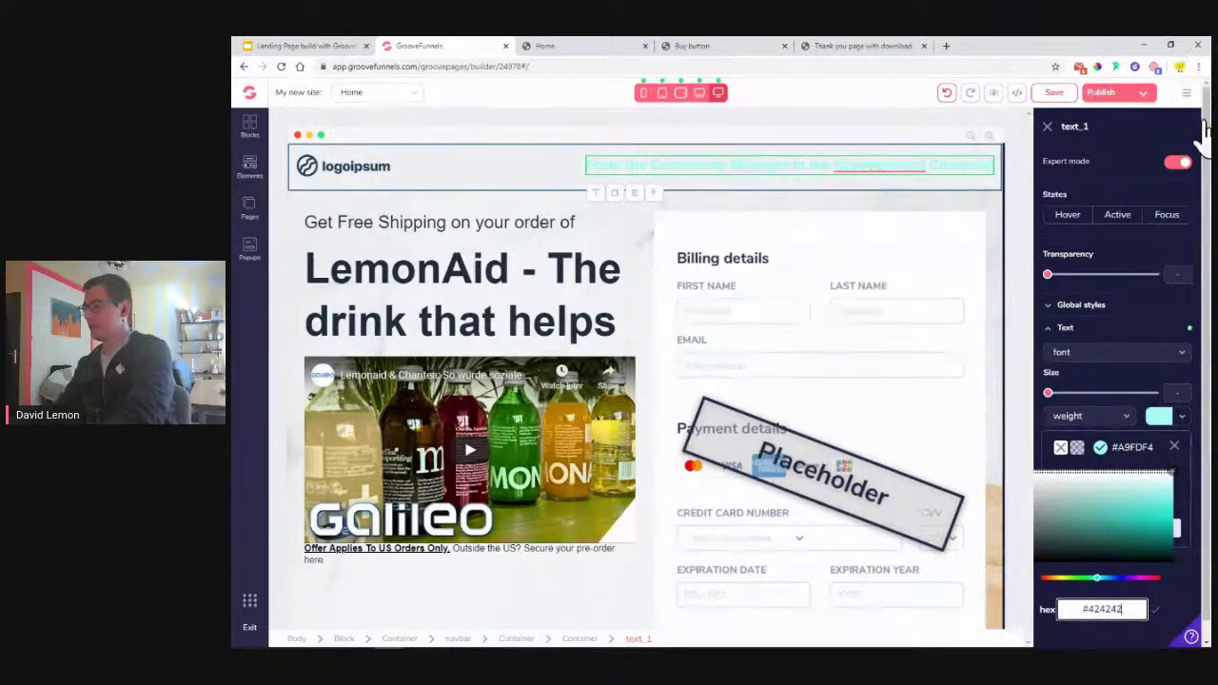
pyautogui.click(1156, 611)
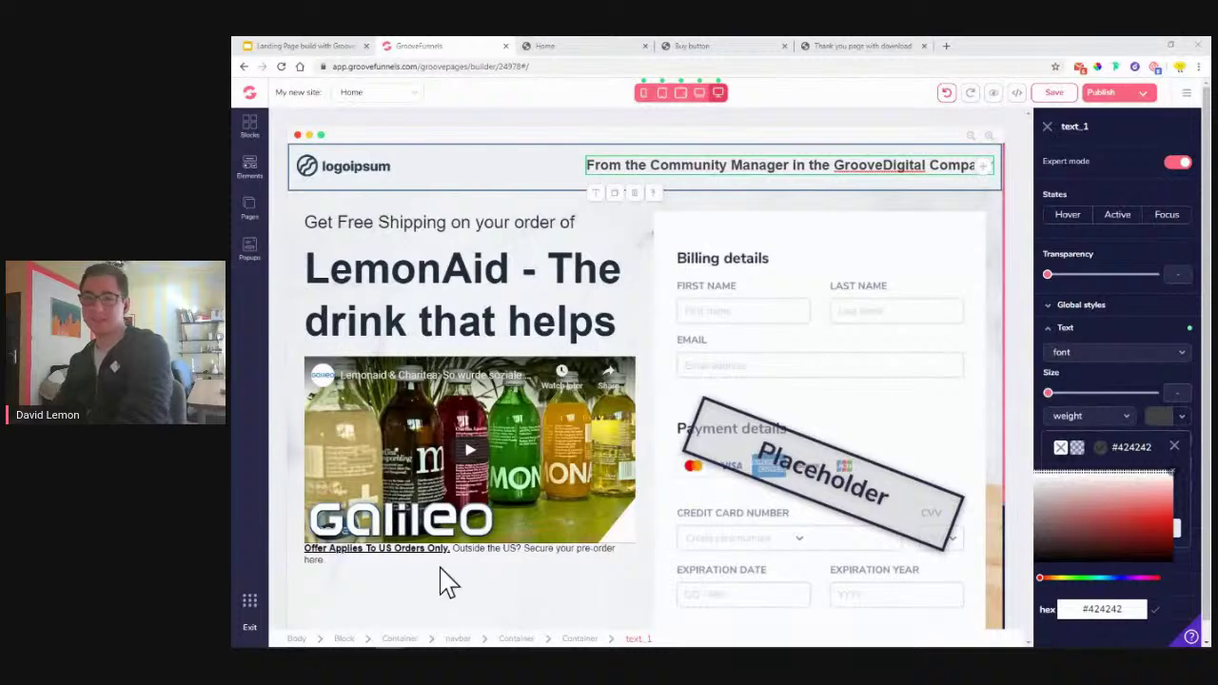
pyautogui.click(1176, 449)
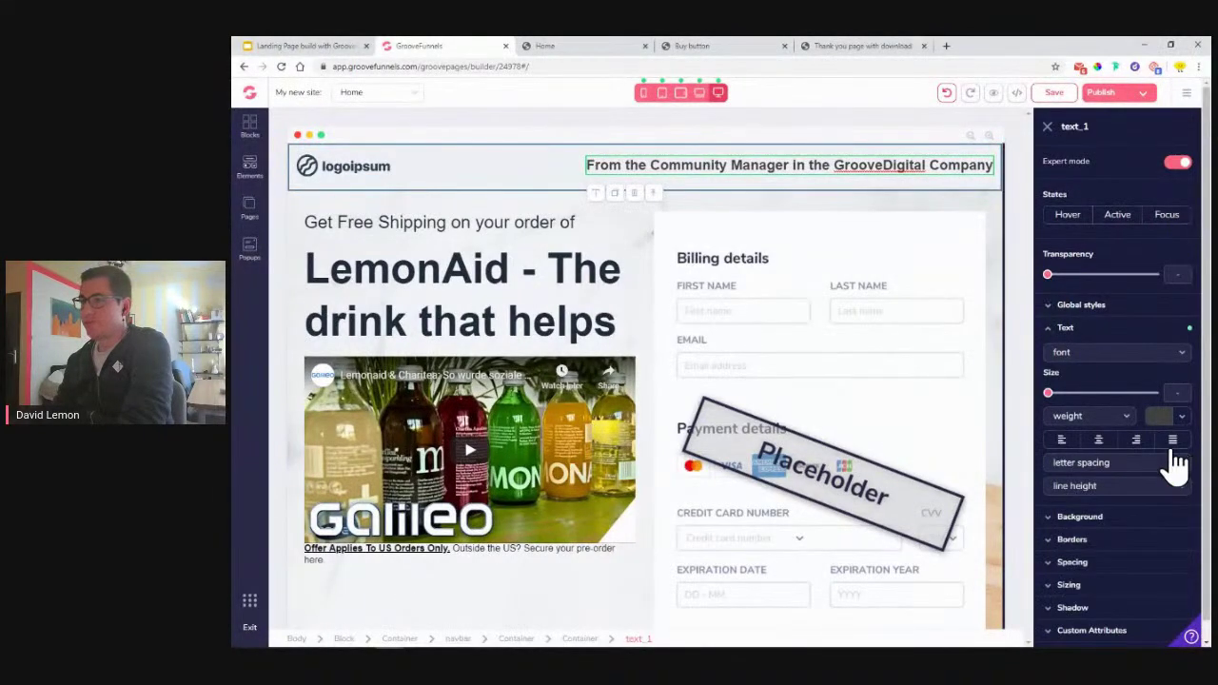
# Set the text color of the "Get Free Shipping on your order of" line to #777777
pyautogui.click(454, 220)
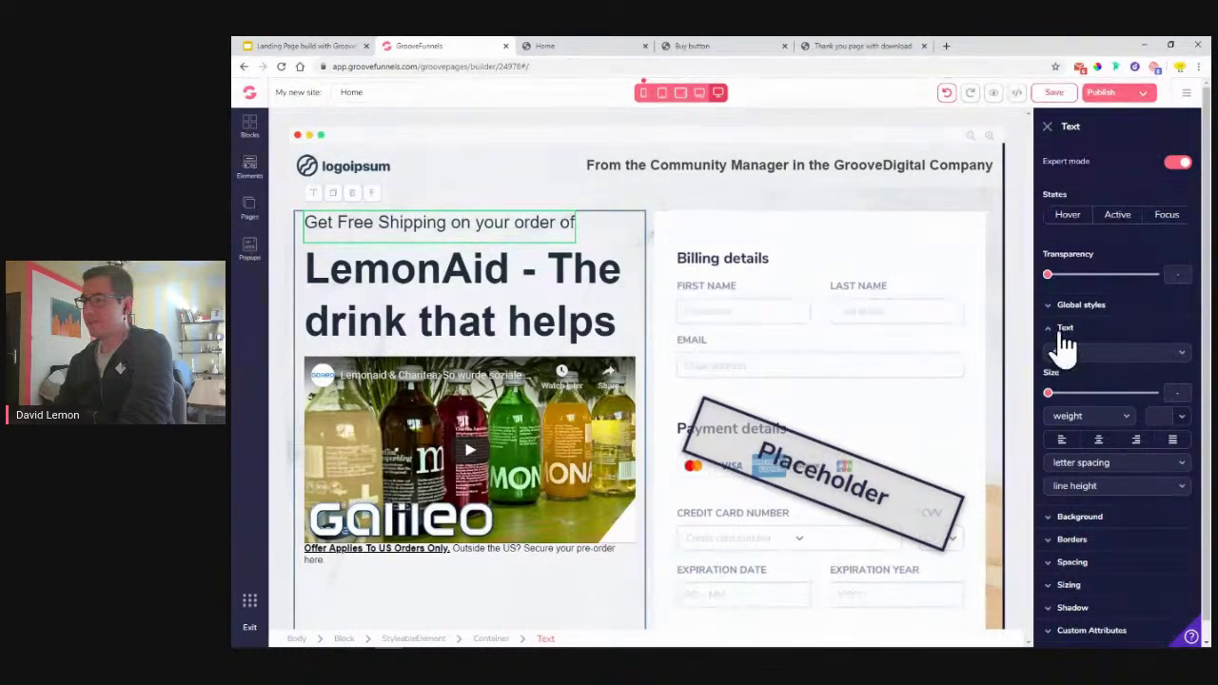
pyautogui.click(1180, 419)
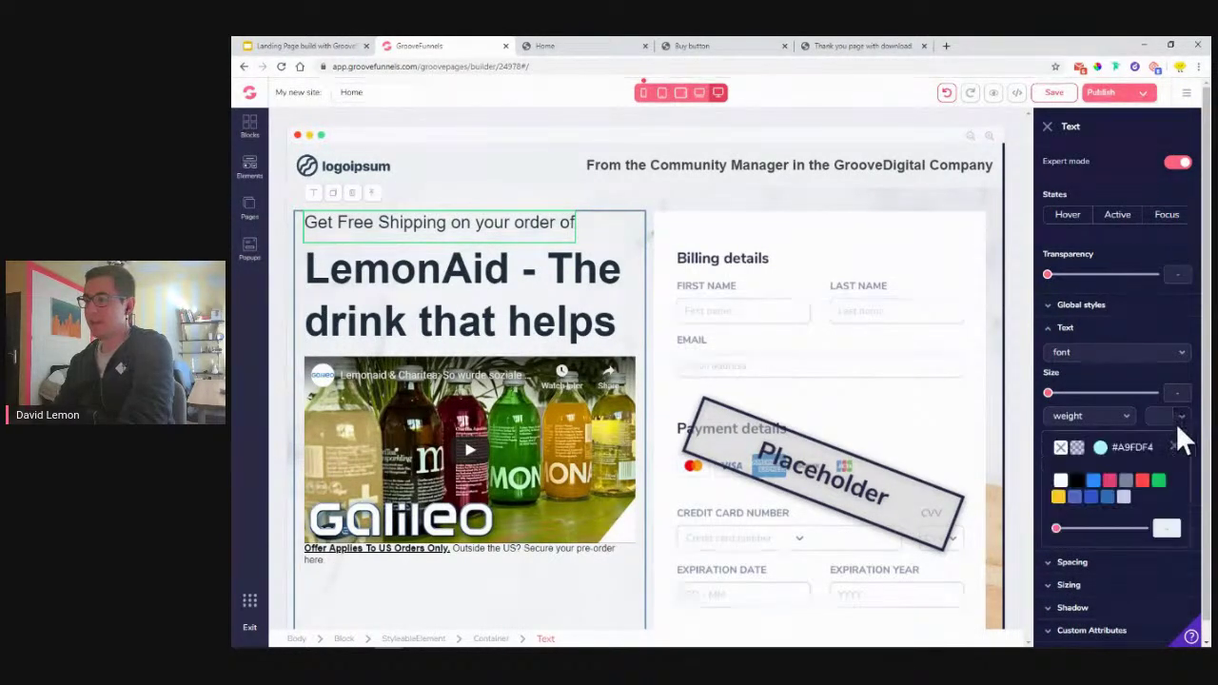
pyautogui.click(1104, 446)
pyautogui.click(1118, 610)
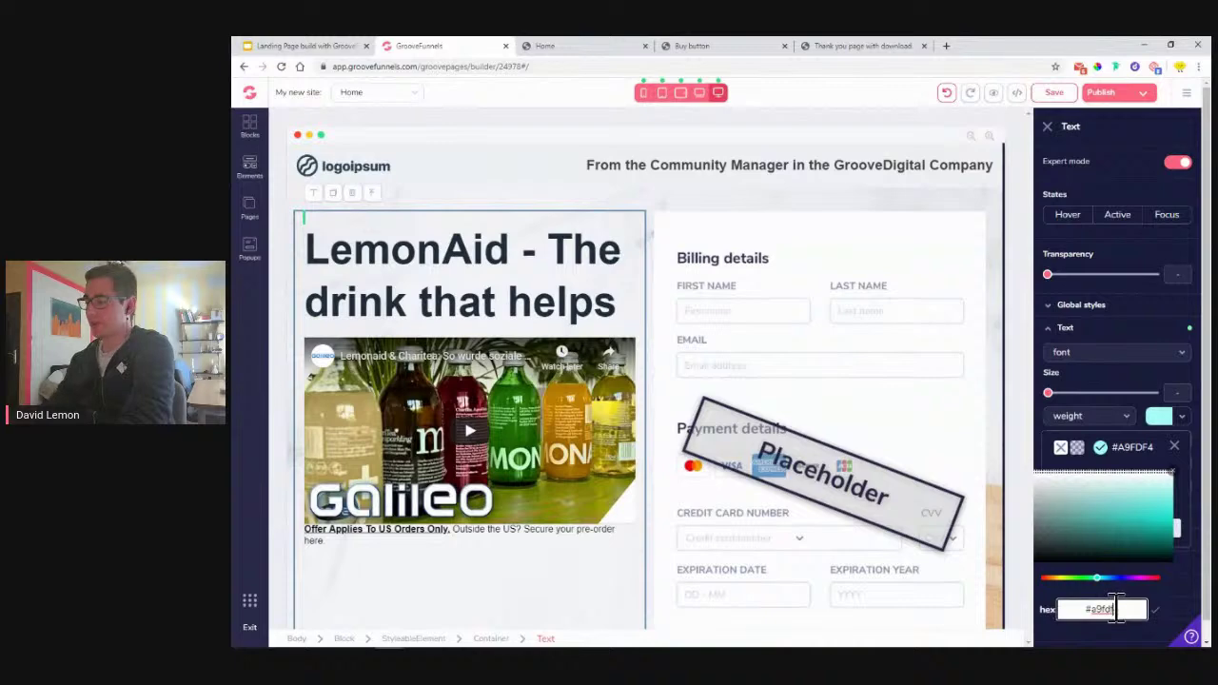
pyautogui.moveTo(1112, 616); pyautogui.dragTo(1099, 614)
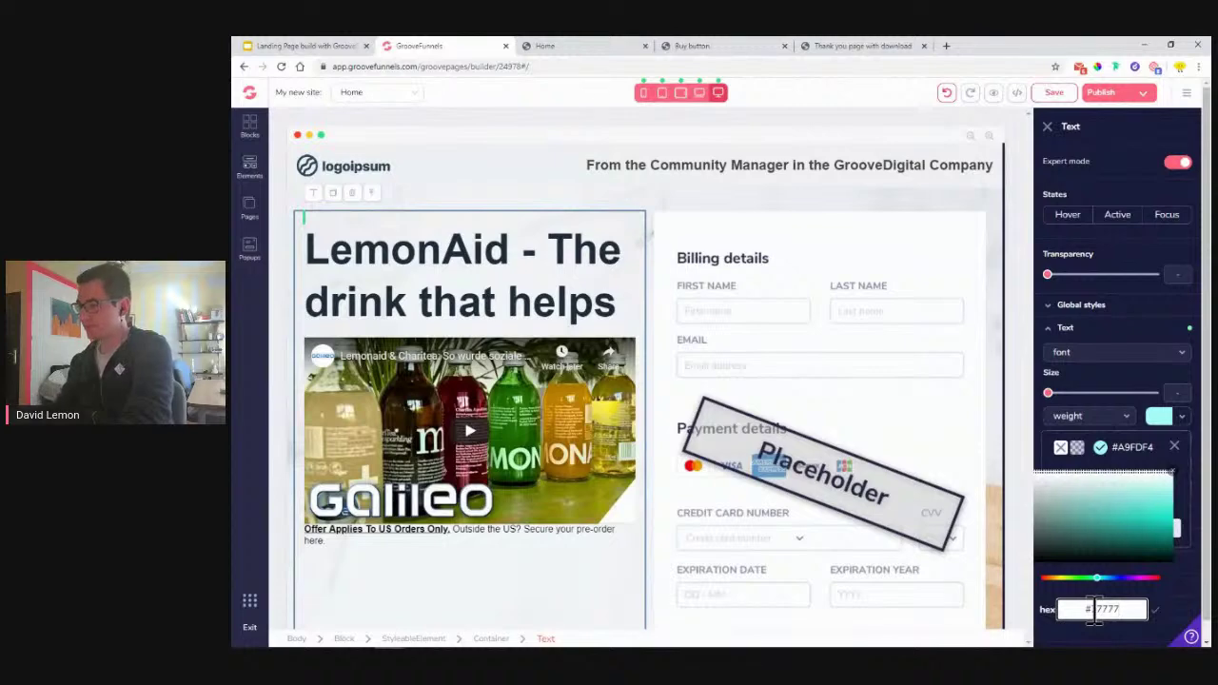
pyautogui.moveTo(1096, 610); pyautogui.dragTo(1104, 614)
pyautogui.click(1155, 610)
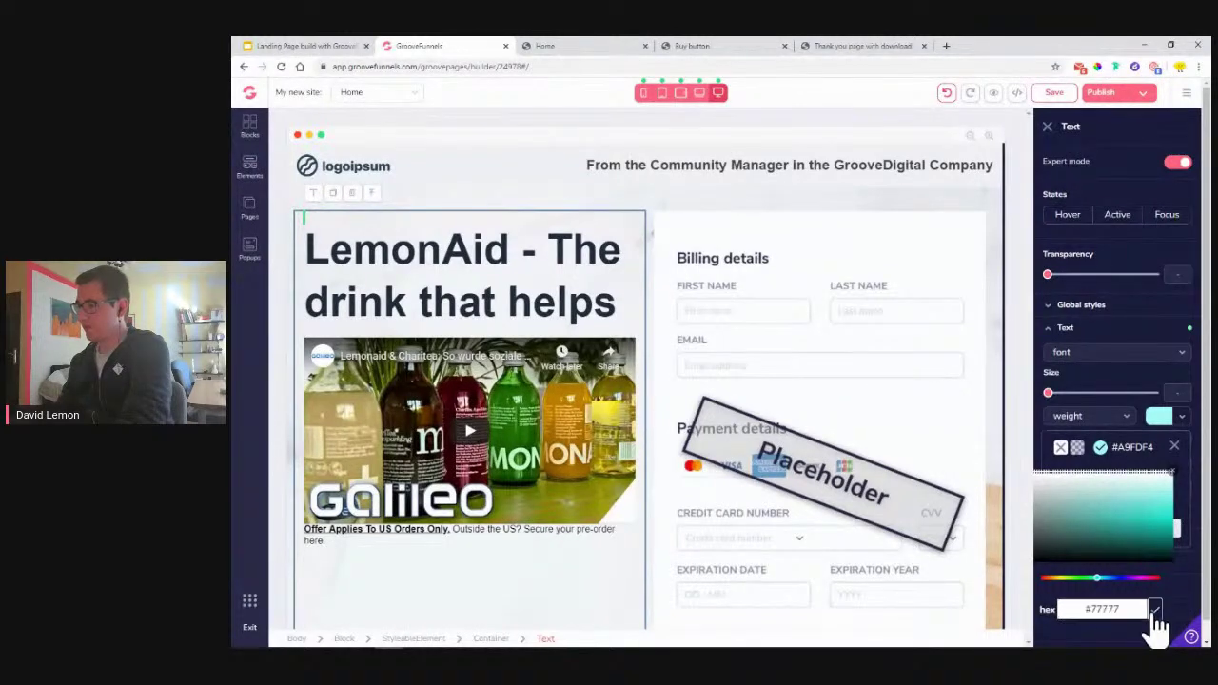
pyautogui.moveTo(1120, 610); pyautogui.dragTo(1097, 610)
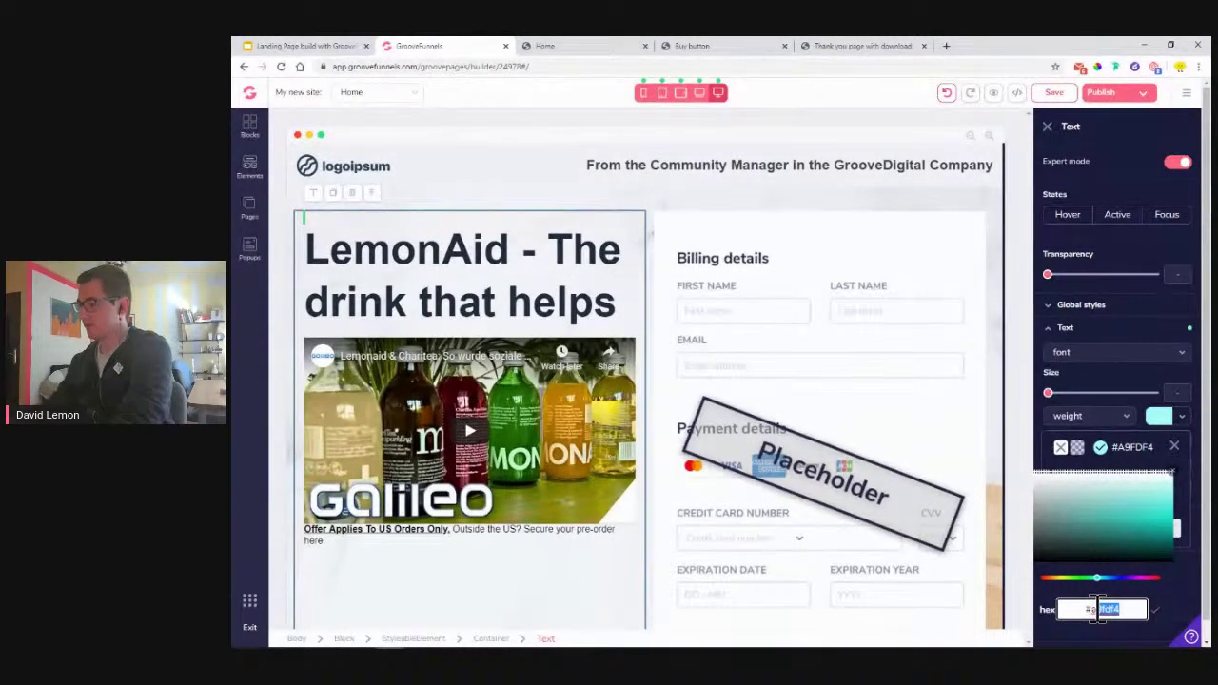
pyautogui.write('77777')
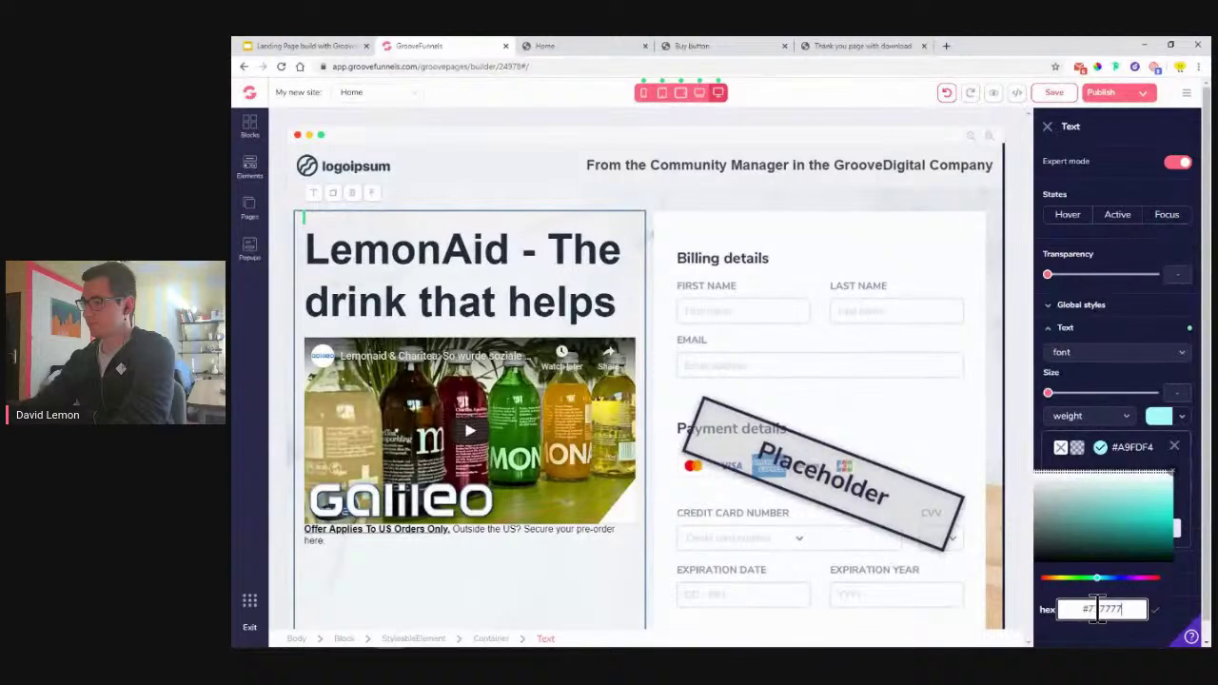
pyautogui.write('7')
pyautogui.click(1154, 610)
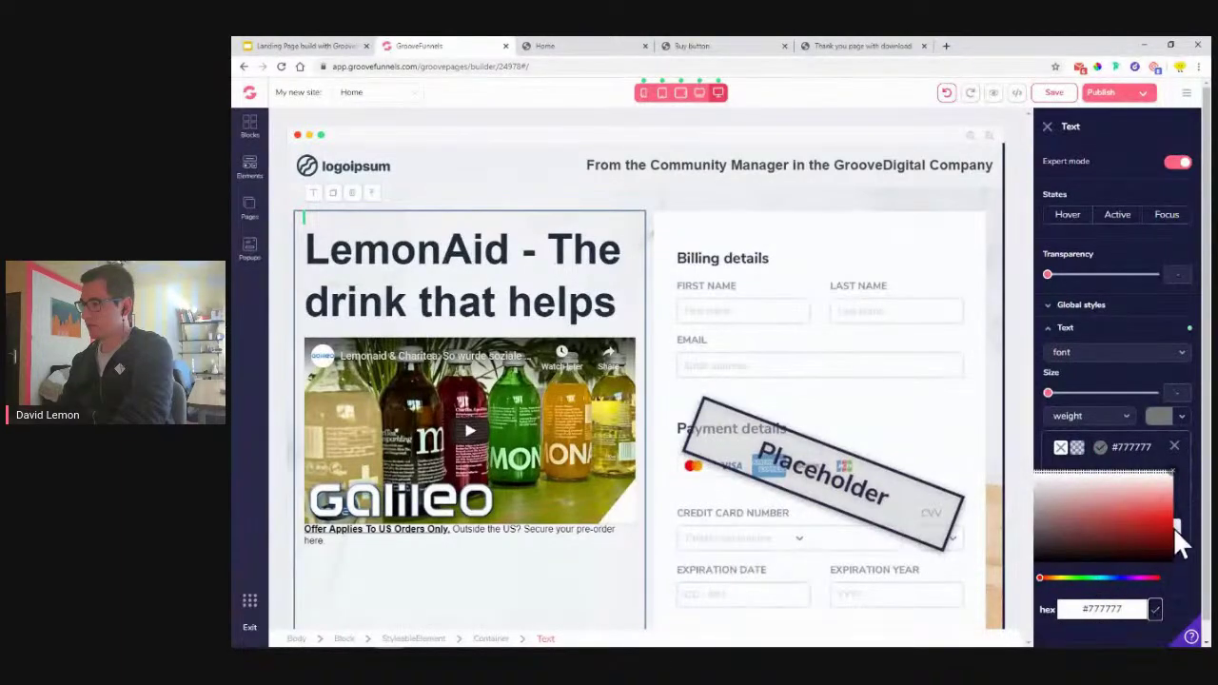
pyautogui.click(1175, 447)
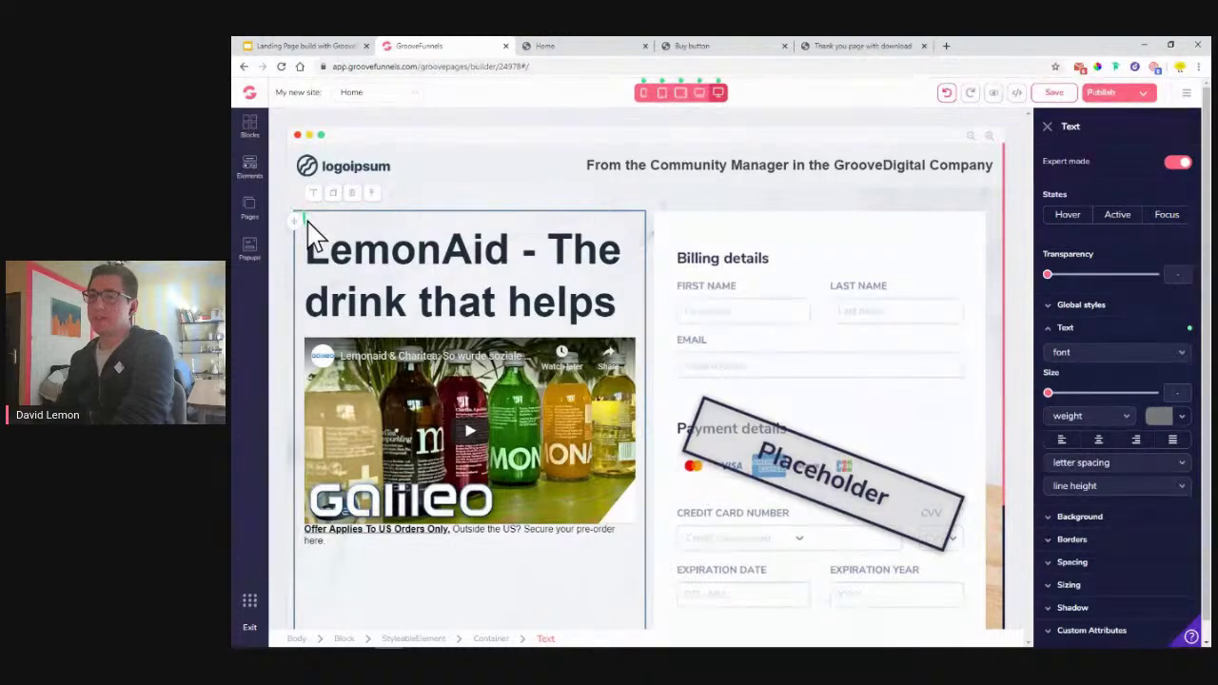
# Try to restore the shipping line above the LemonAid headline by repeatedly undoing the latest changes
pyautogui.click(948, 95)
pyautogui.click(957, 95)
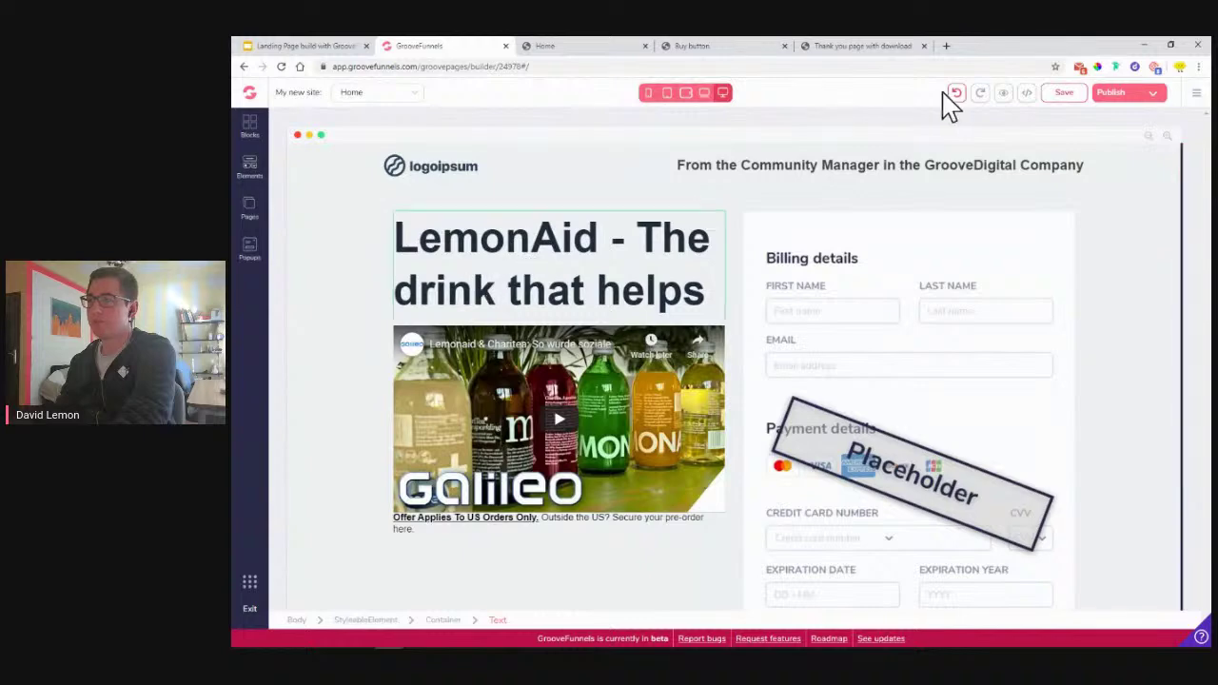
pyautogui.click(413, 236)
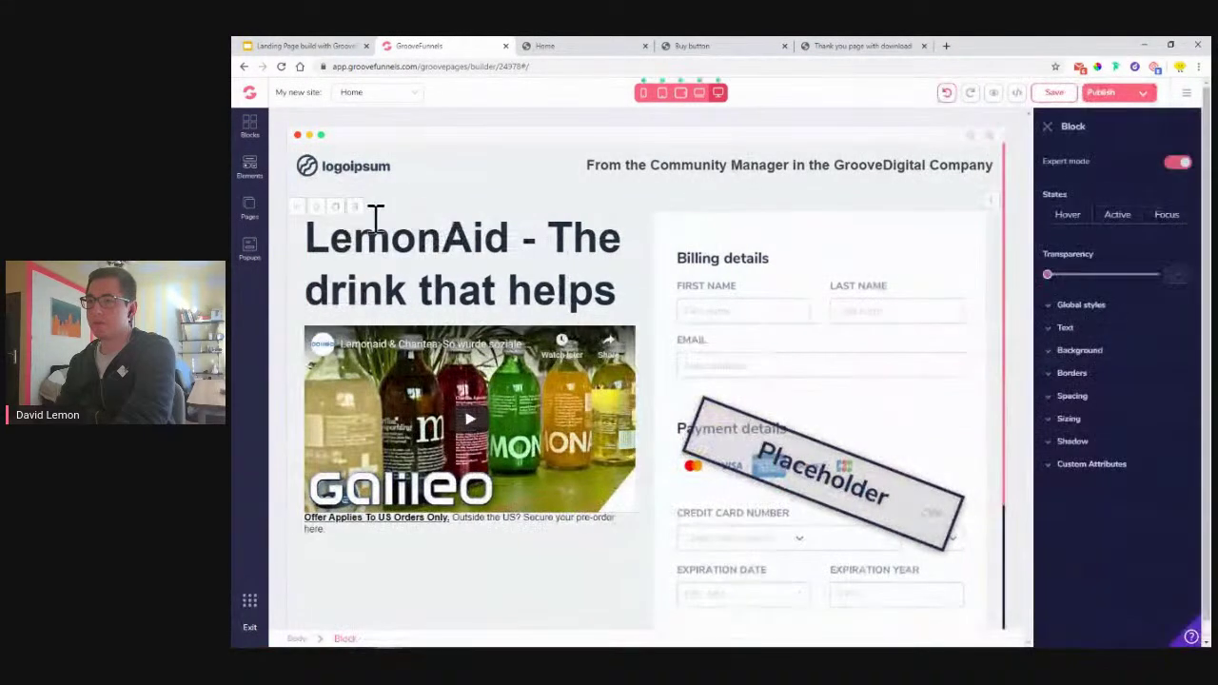
pyautogui.click(948, 95)
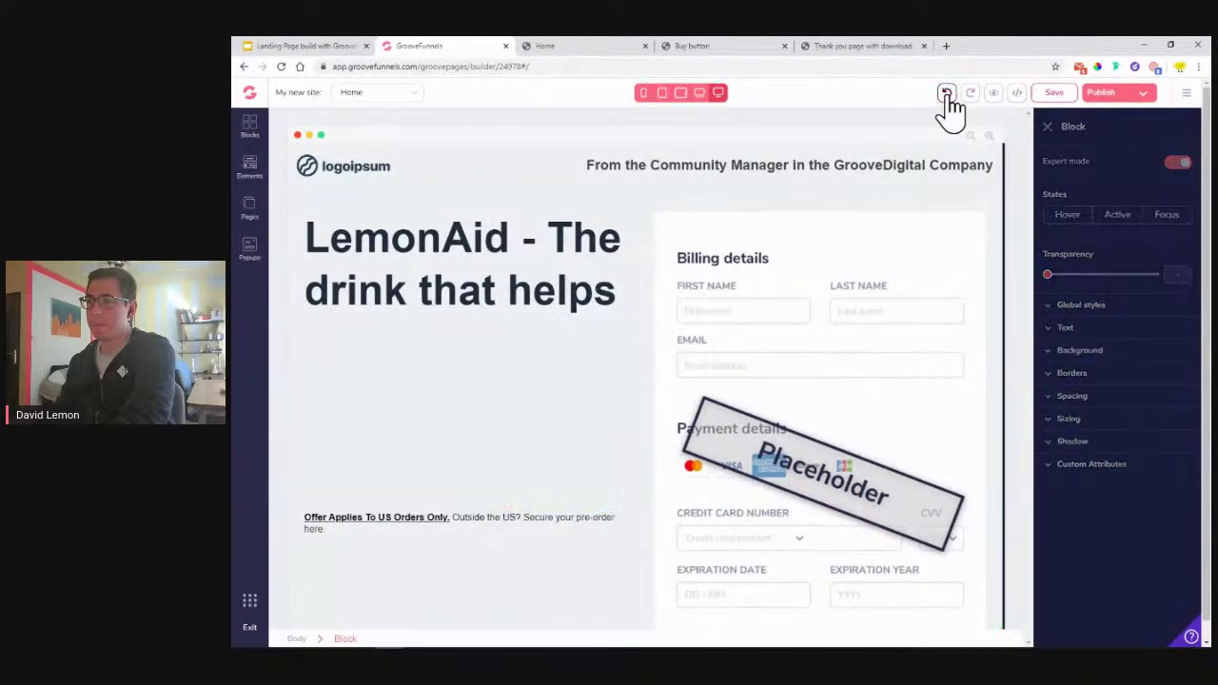
pyautogui.click(948, 95)
pyautogui.click(956, 96)
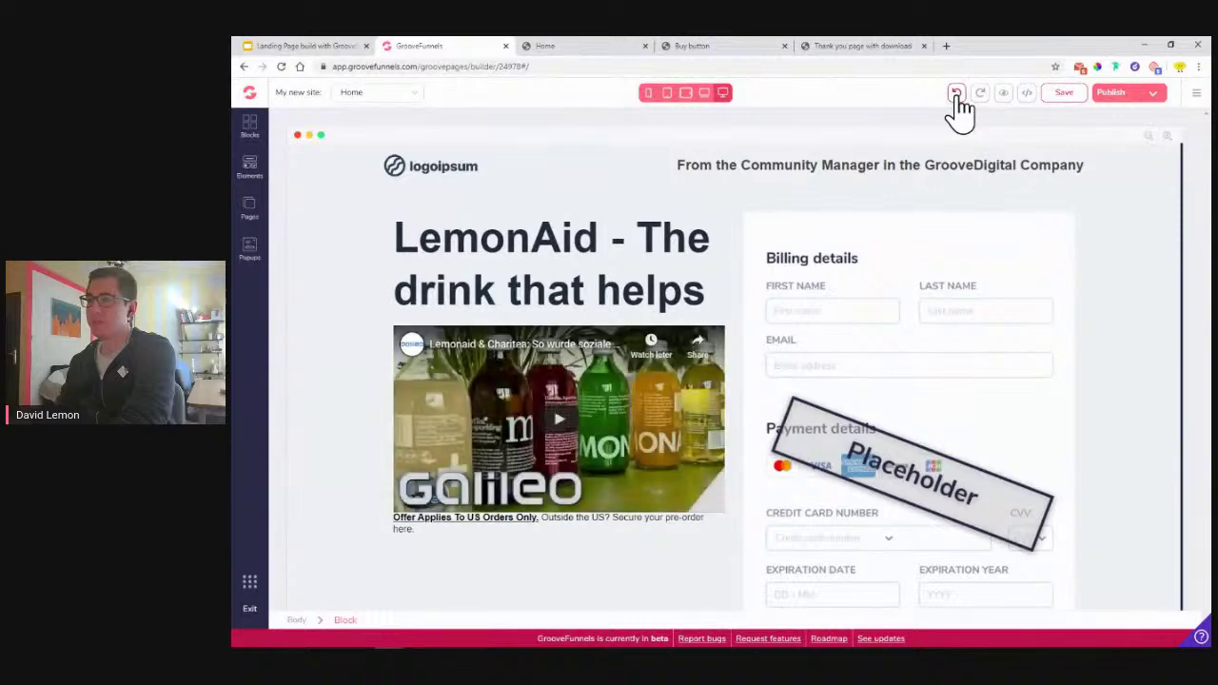
pyautogui.click(450, 232)
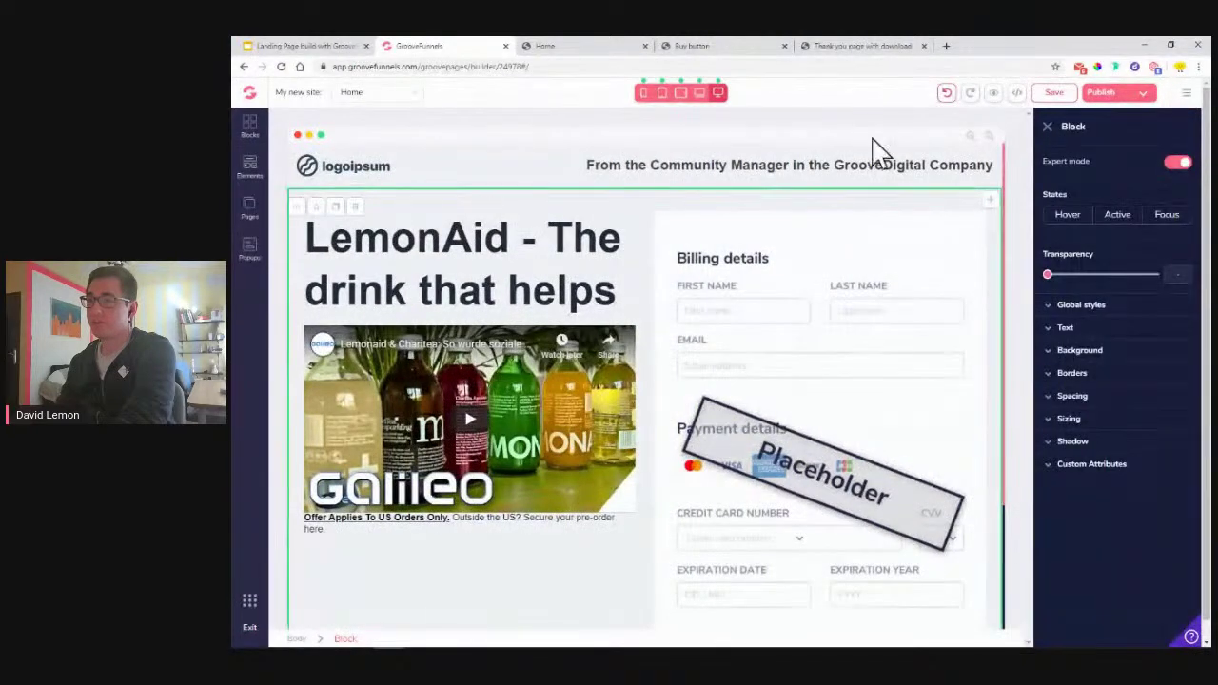
pyautogui.click(948, 95)
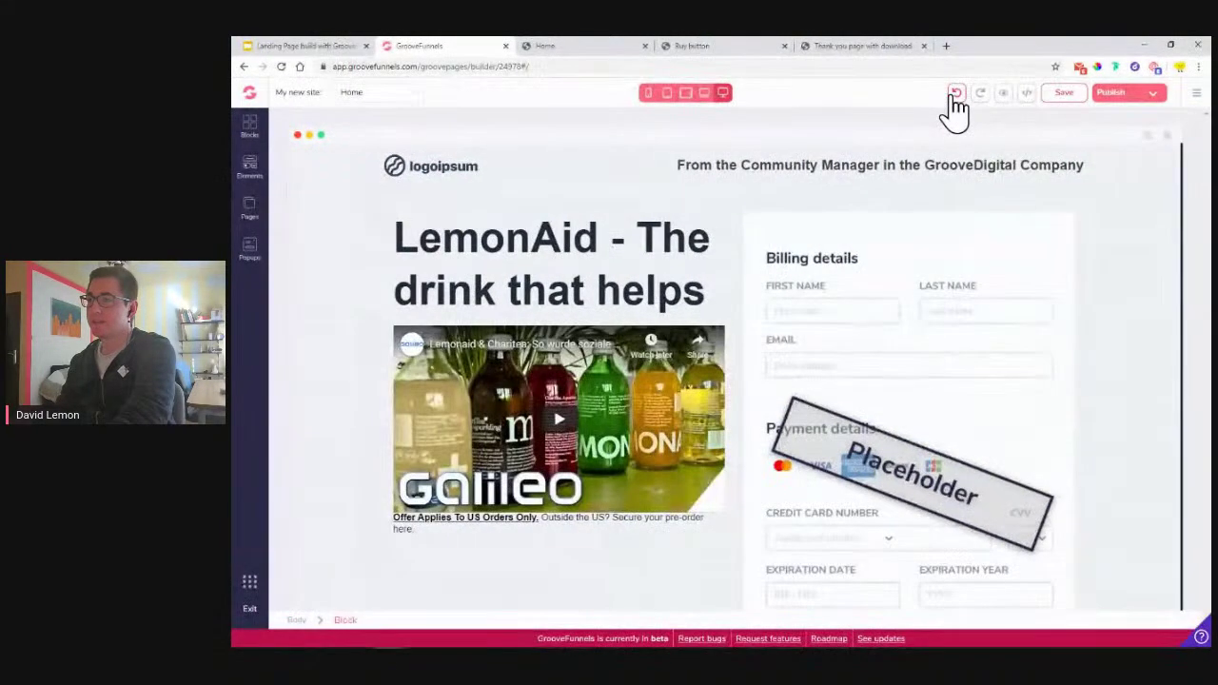
pyautogui.click(952, 95)
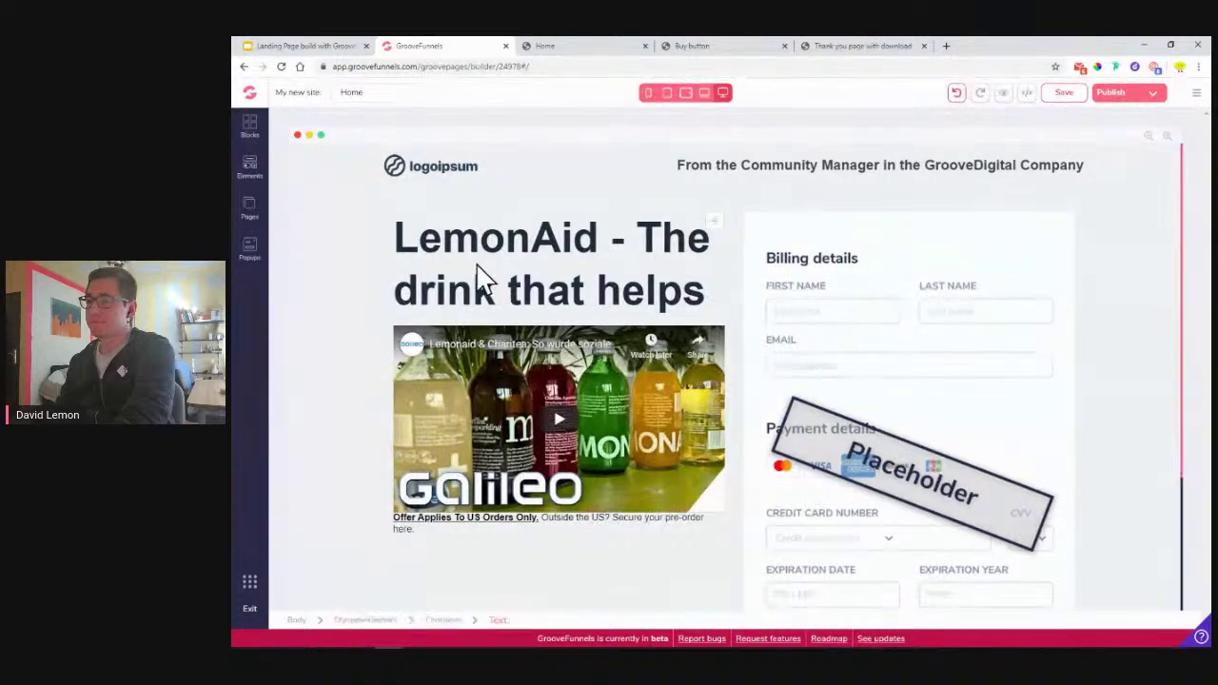
# Add a heading element above the LemonAid headline and select it
pyautogui.click(515, 295)
pyautogui.click(247, 171)
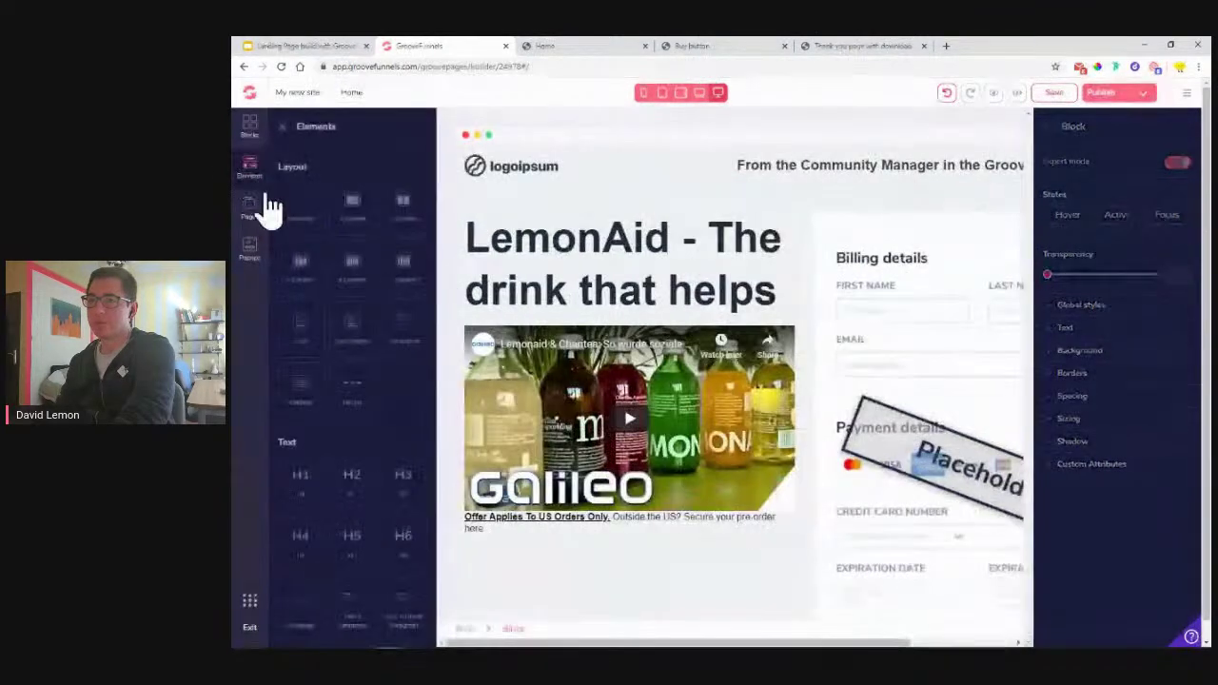
pyautogui.moveTo(374, 512)
pyautogui.mouseDown()
pyautogui.moveTo(409, 484)
pyautogui.moveTo(577, 218)
pyautogui.moveTo(582, 234)
pyautogui.moveTo(510, 338)
pyautogui.moveTo(517, 258)
pyautogui.moveTo(511, 233)
pyautogui.moveTo(505, 272)
pyautogui.moveTo(495, 239)
pyautogui.moveTo(511, 223)
pyautogui.mouseUp()
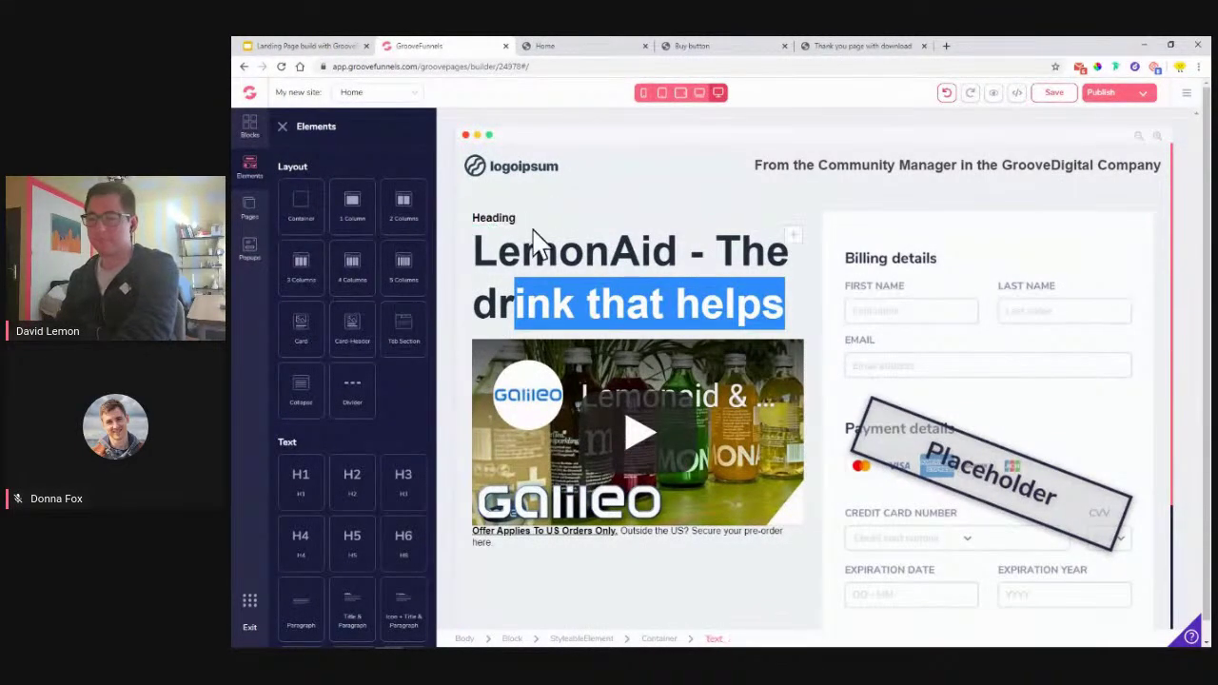
pyautogui.click(505, 223)
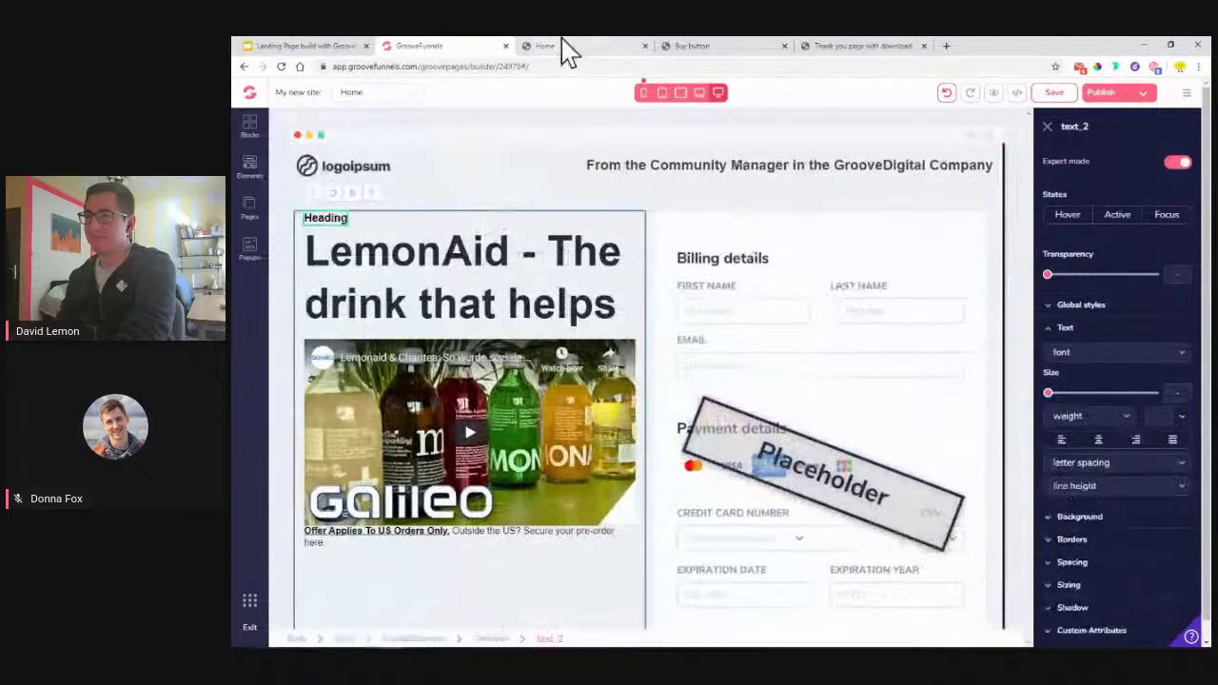
# Replace the new "Heading" text with "Get Free Shipping on your order of", copied from the published page
pyautogui.click(564, 48)
pyautogui.moveTo(682, 190); pyautogui.dragTo(479, 195)
pyautogui.rightClick(480, 195)
pyautogui.click(509, 203)
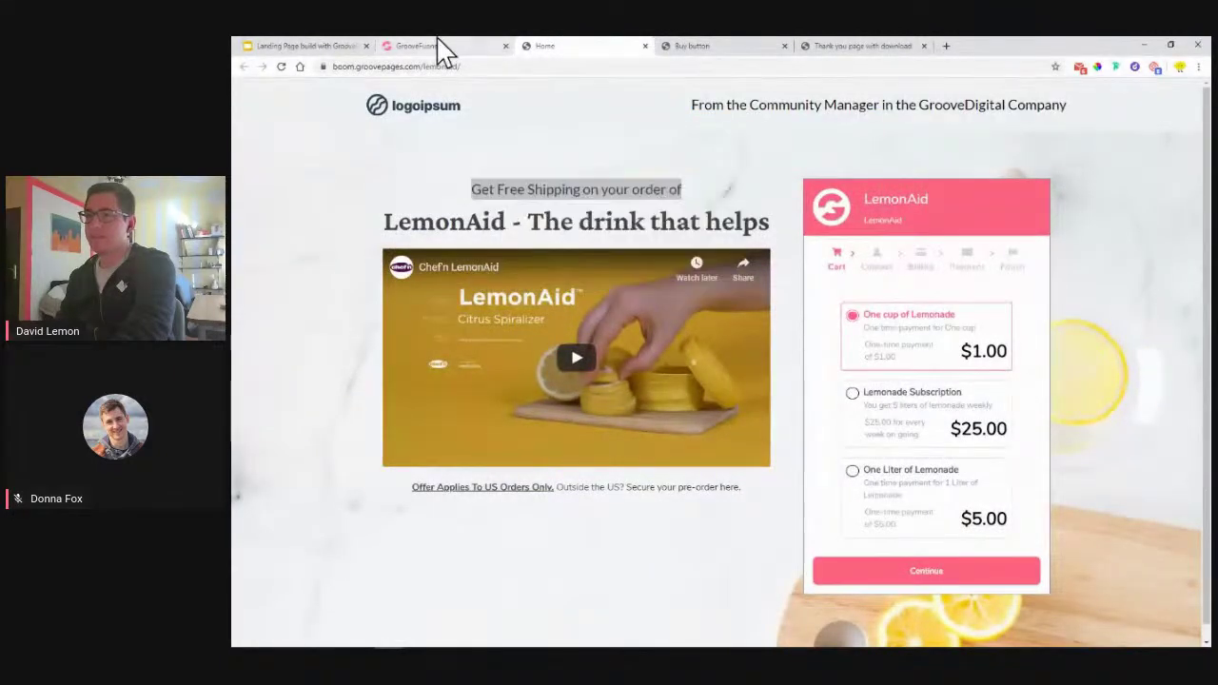
pyautogui.click(443, 47)
pyautogui.doubleClick(315, 218)
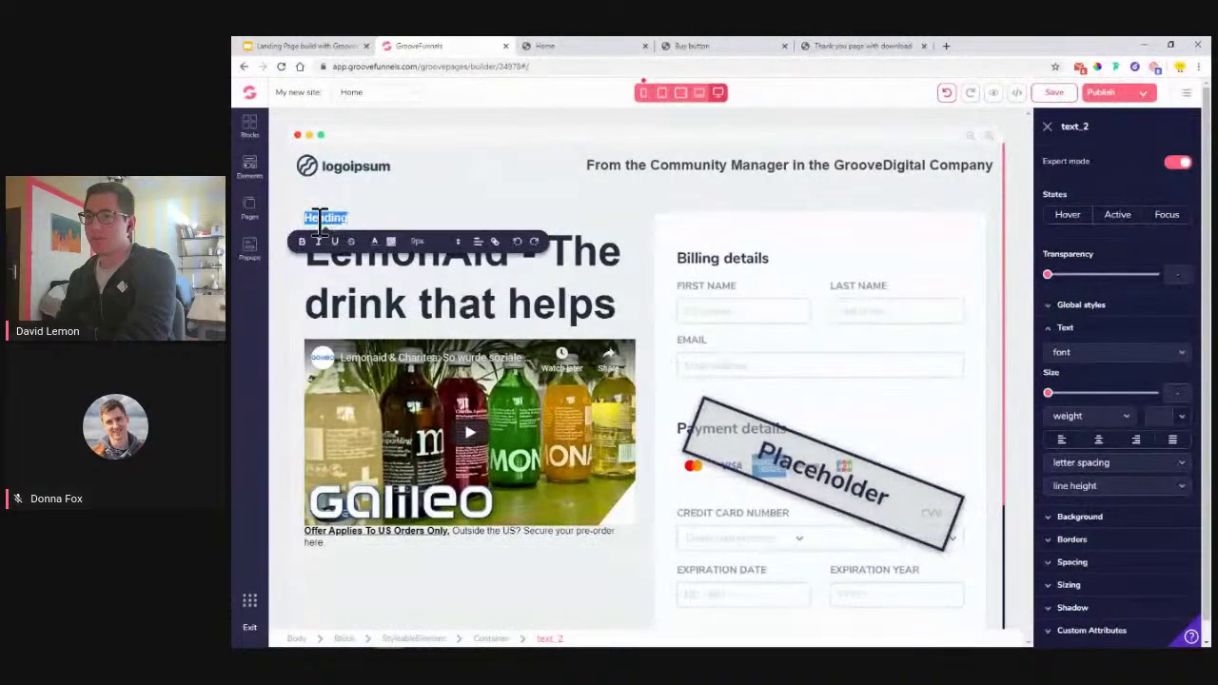
pyautogui.rightClick(340, 218)
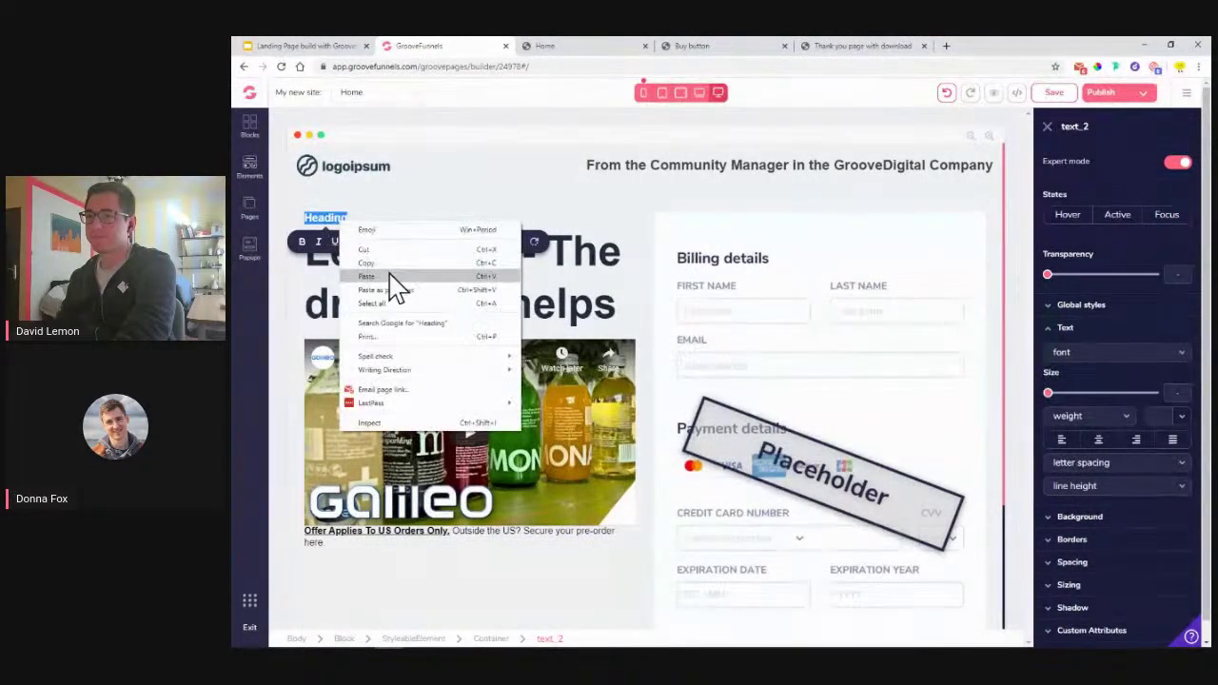
pyautogui.click(390, 280)
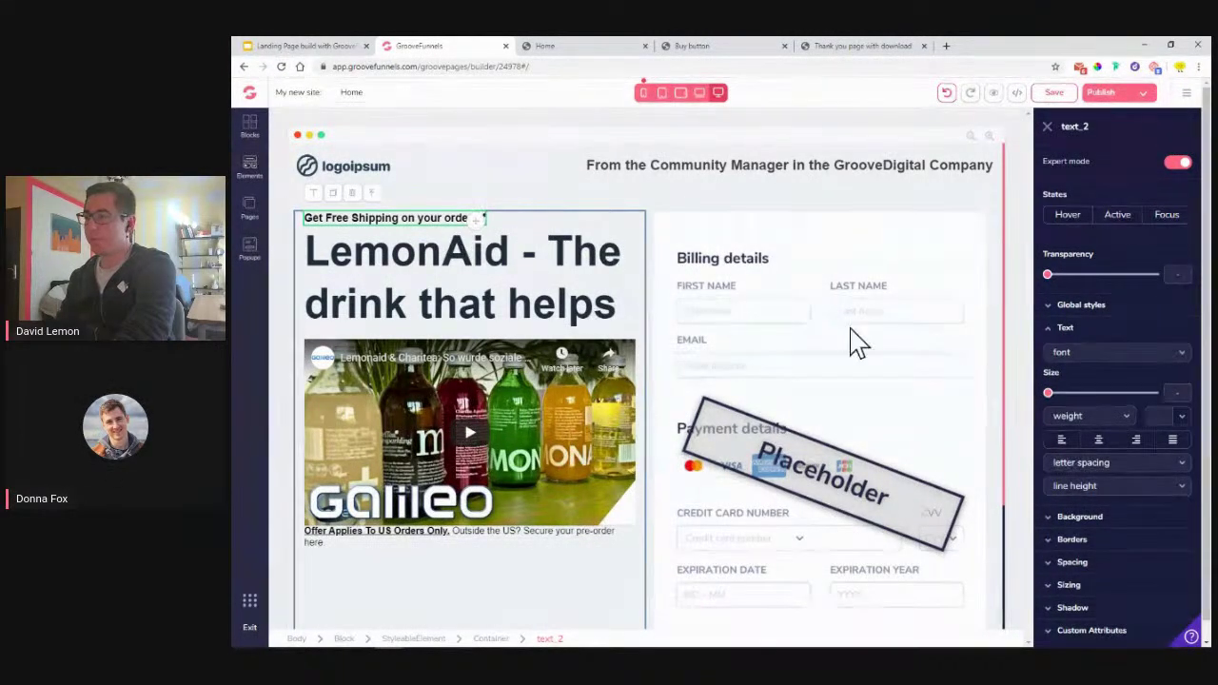
# Center-align the "Get Free Shipping on your order of" heading, then save and reload the page
pyautogui.click(1098, 440)
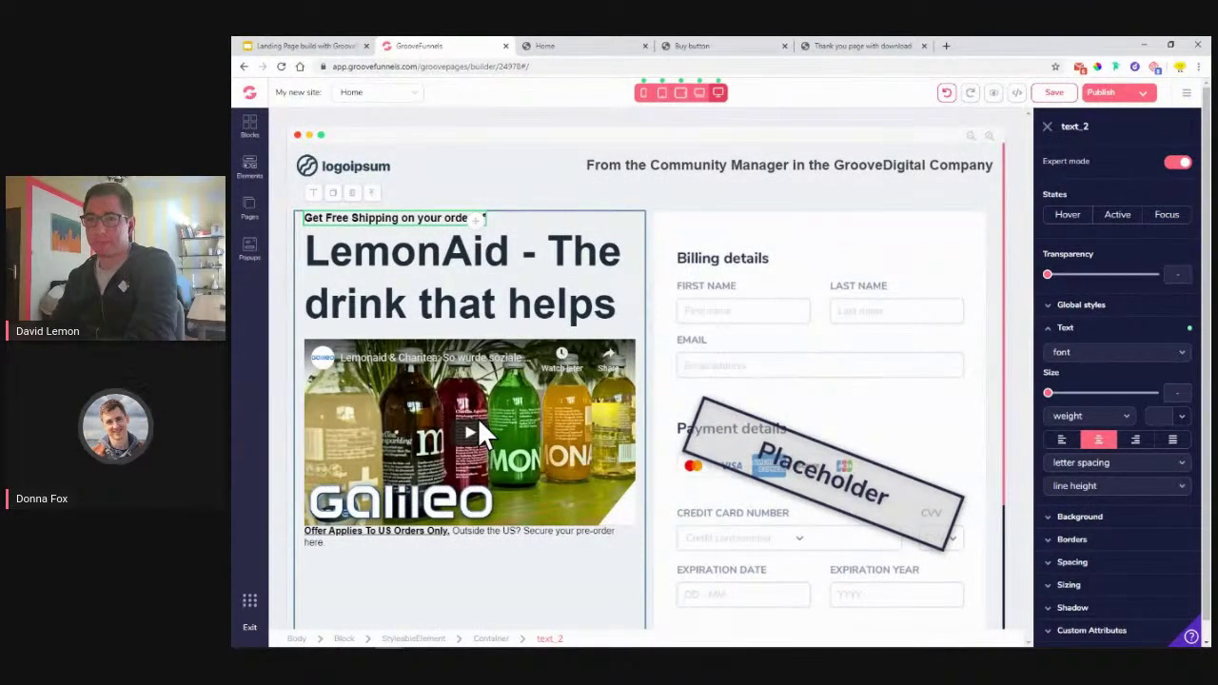
pyautogui.click(1051, 99)
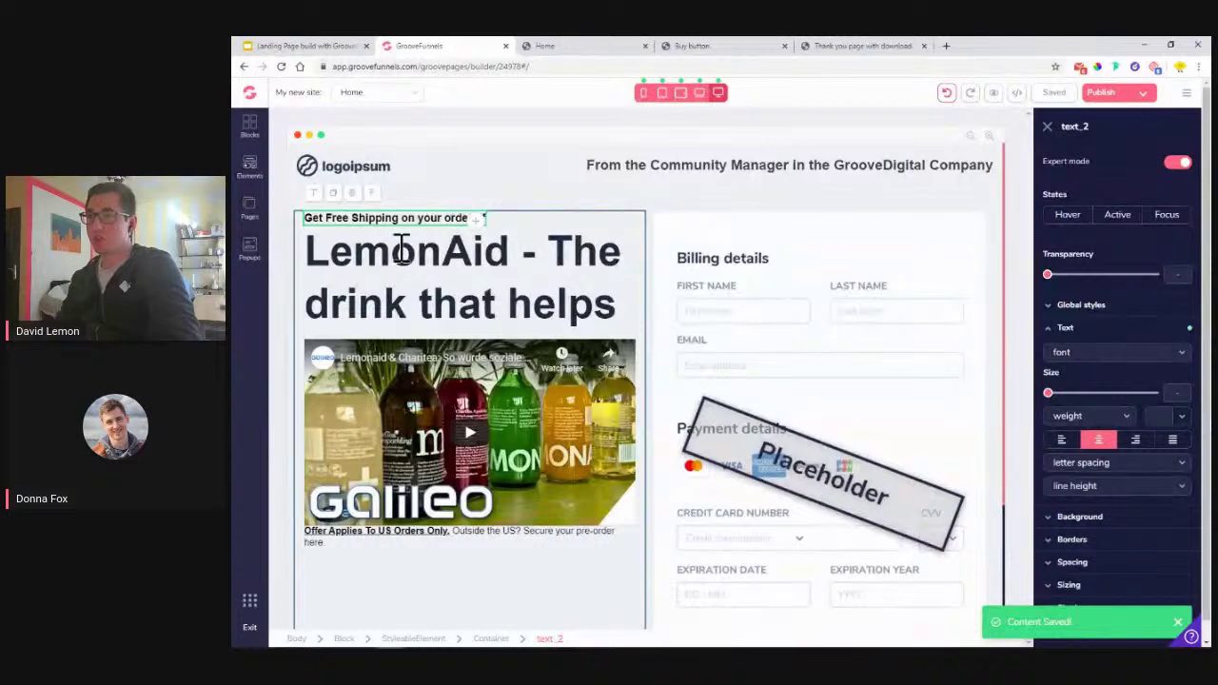
pyautogui.click(281, 67)
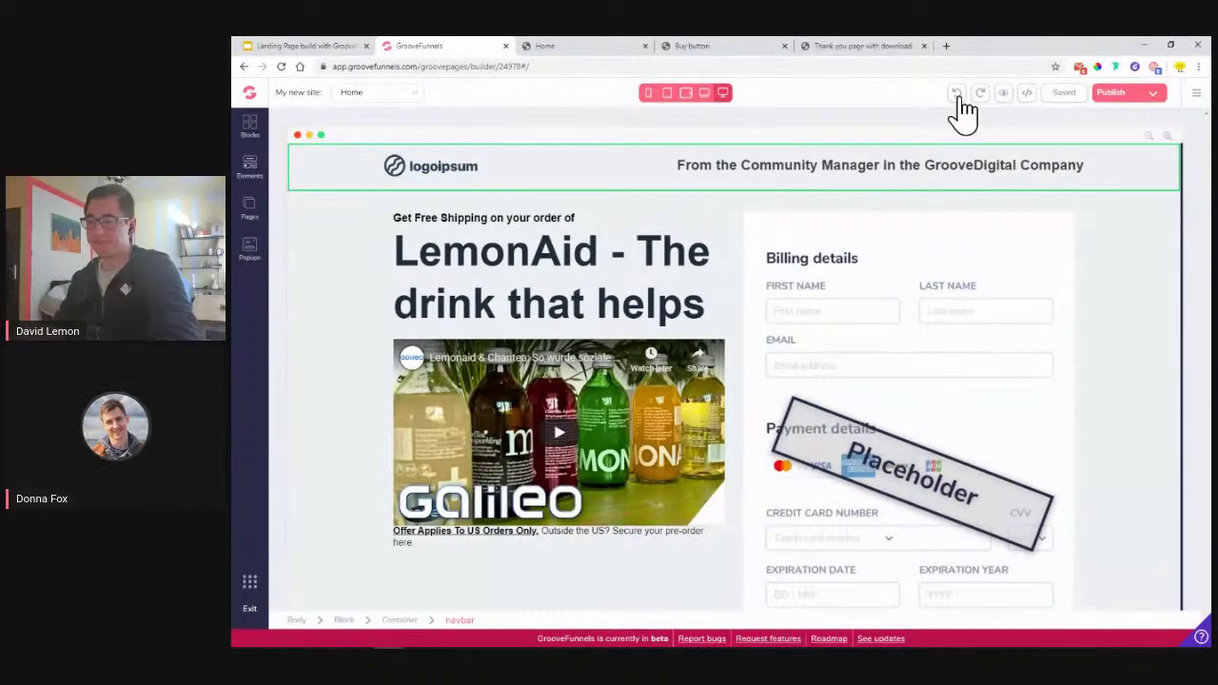
# Set the text color of the "Get Free Shipping on your order of" heading to #777777
pyautogui.click(463, 217)
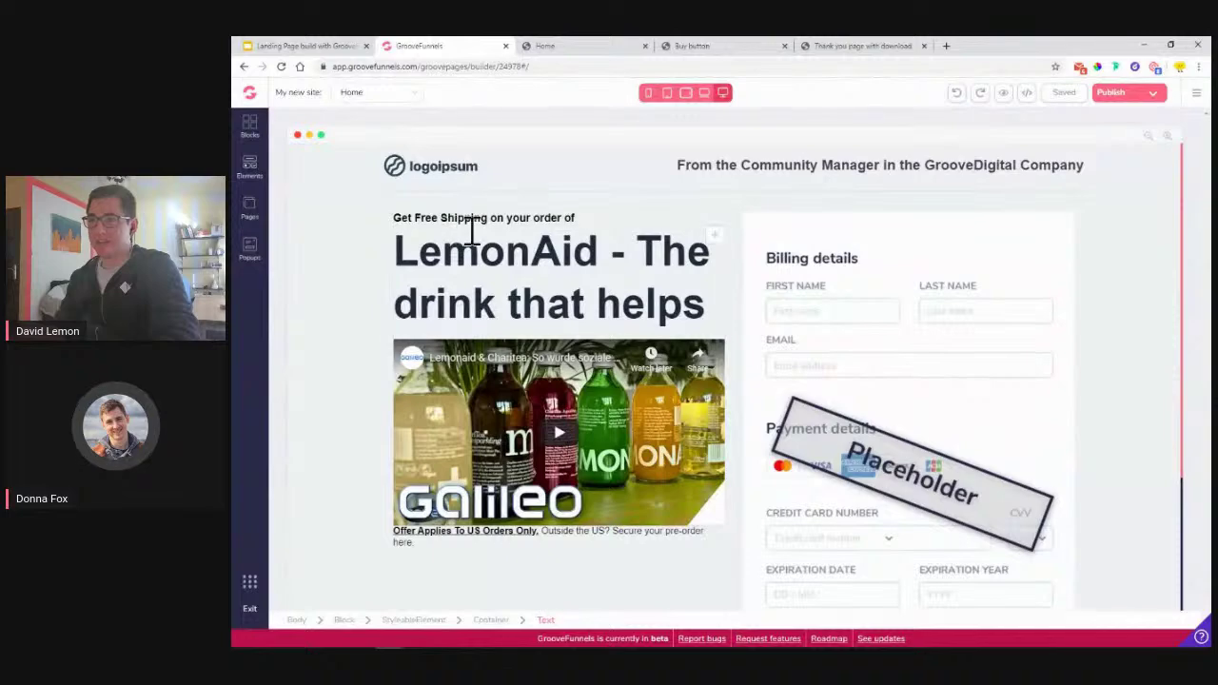
pyautogui.click(475, 221)
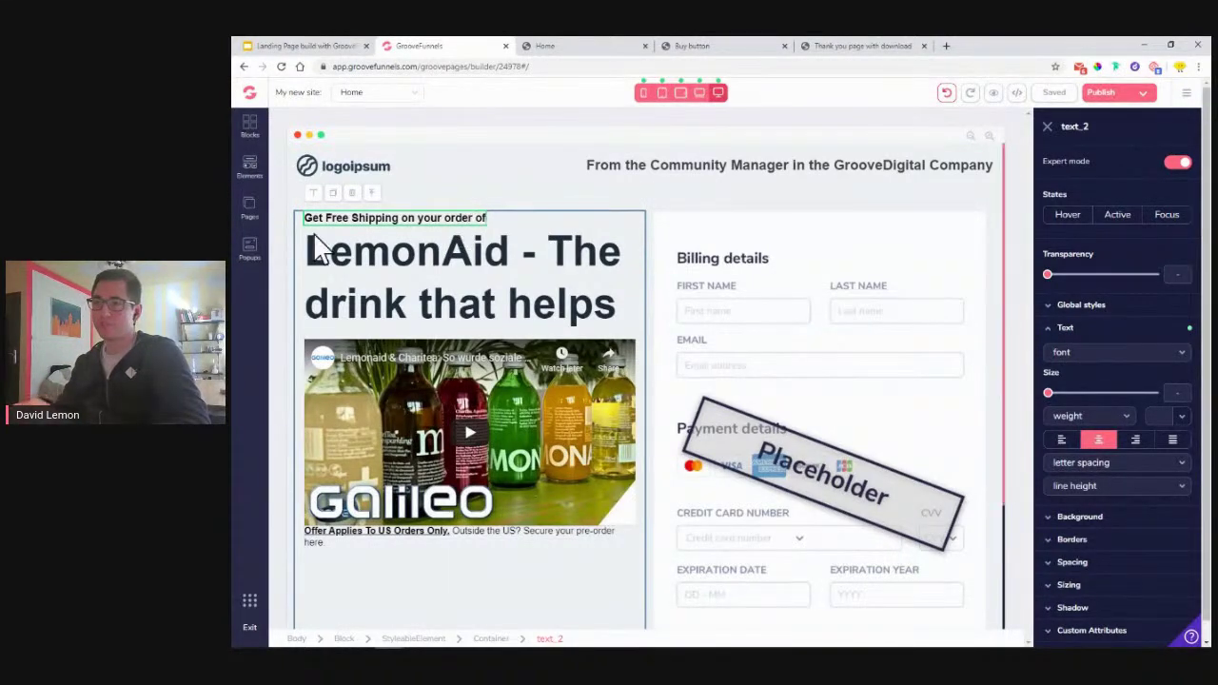
pyautogui.click(1185, 416)
pyautogui.click(1101, 450)
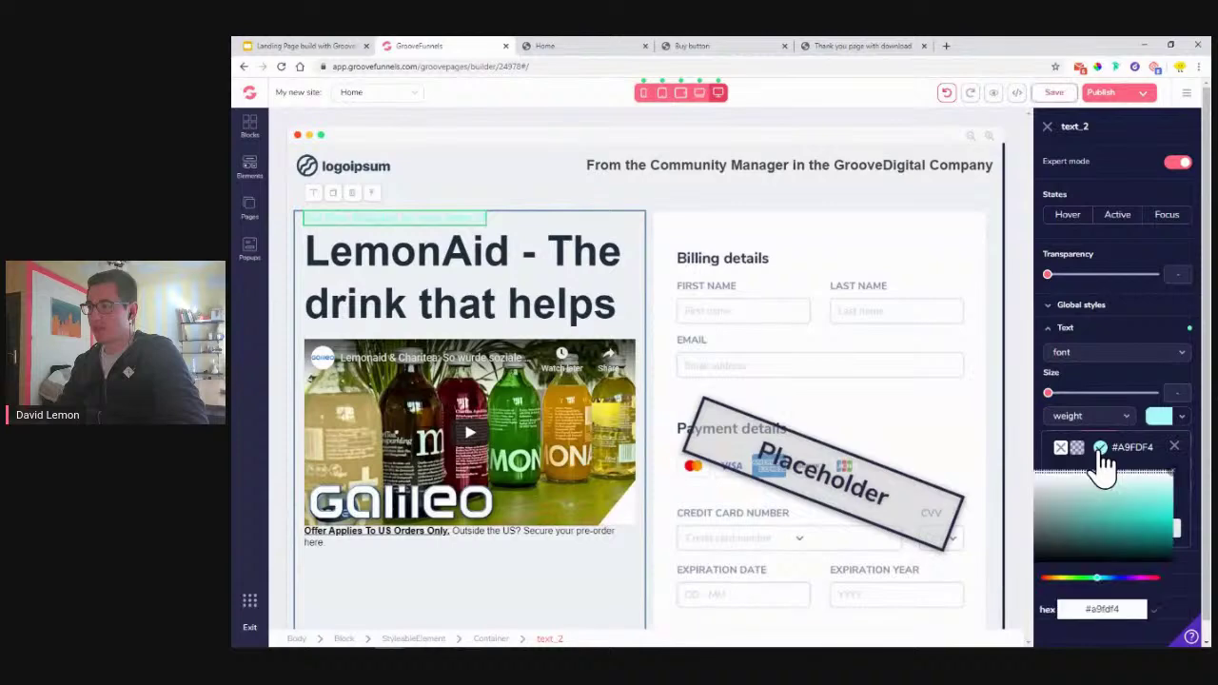
pyautogui.moveTo(1119, 609); pyautogui.dragTo(1090, 651)
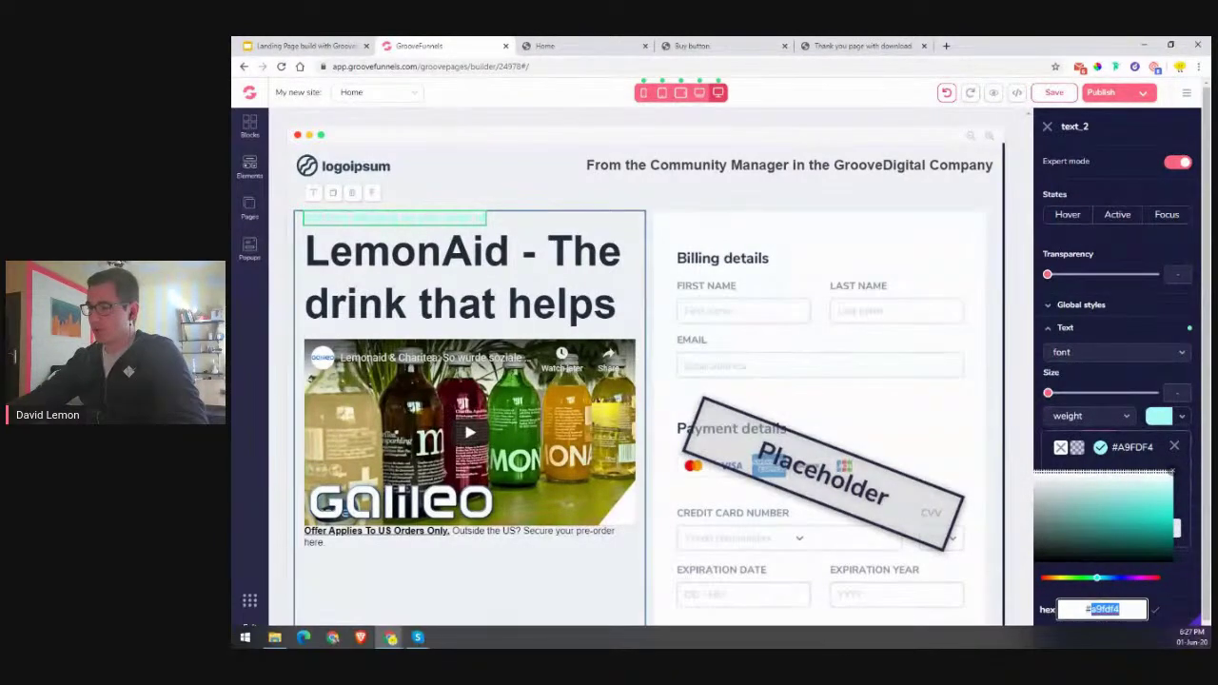
pyautogui.write('#777777')
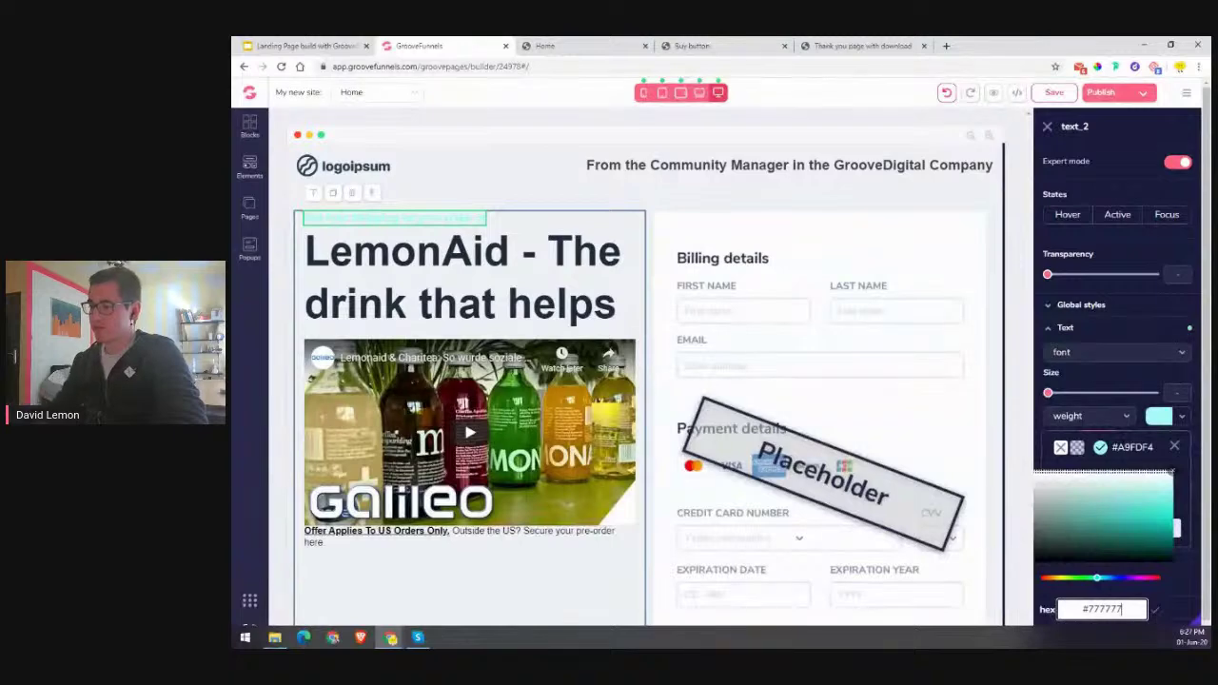
pyautogui.click(1156, 609)
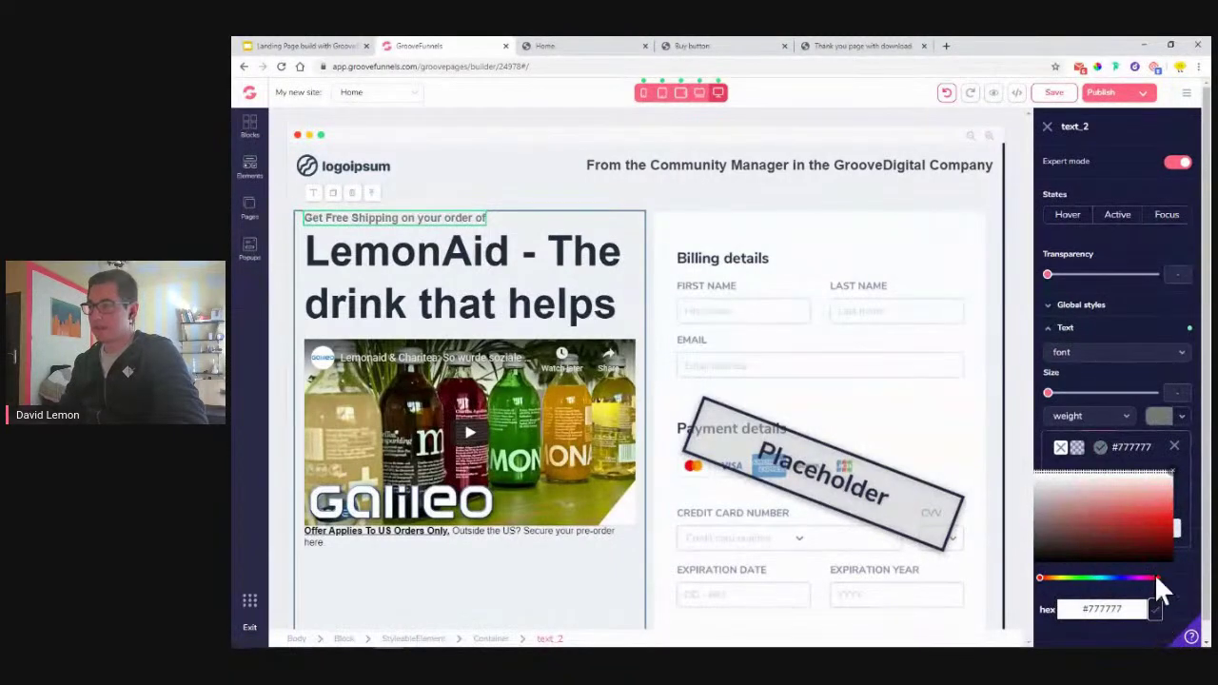
pyautogui.click(1177, 449)
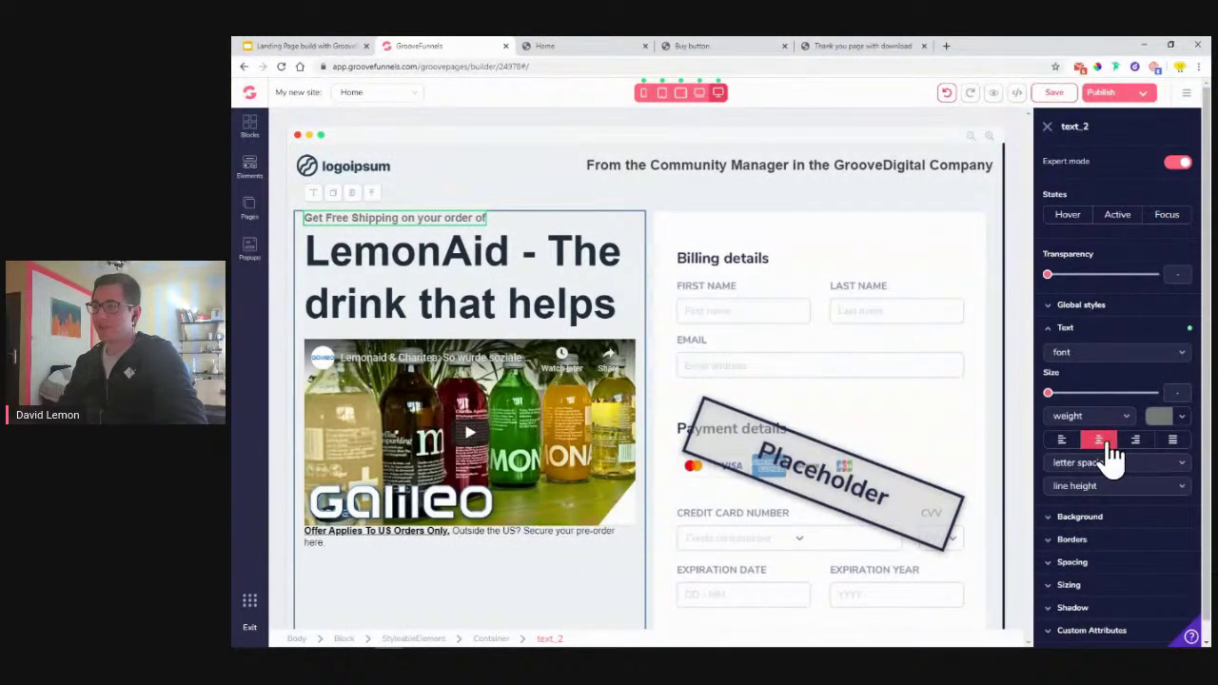
# Try to adjust the text size of the large LemonAid headline, then save and reload the page
pyautogui.click(382, 266)
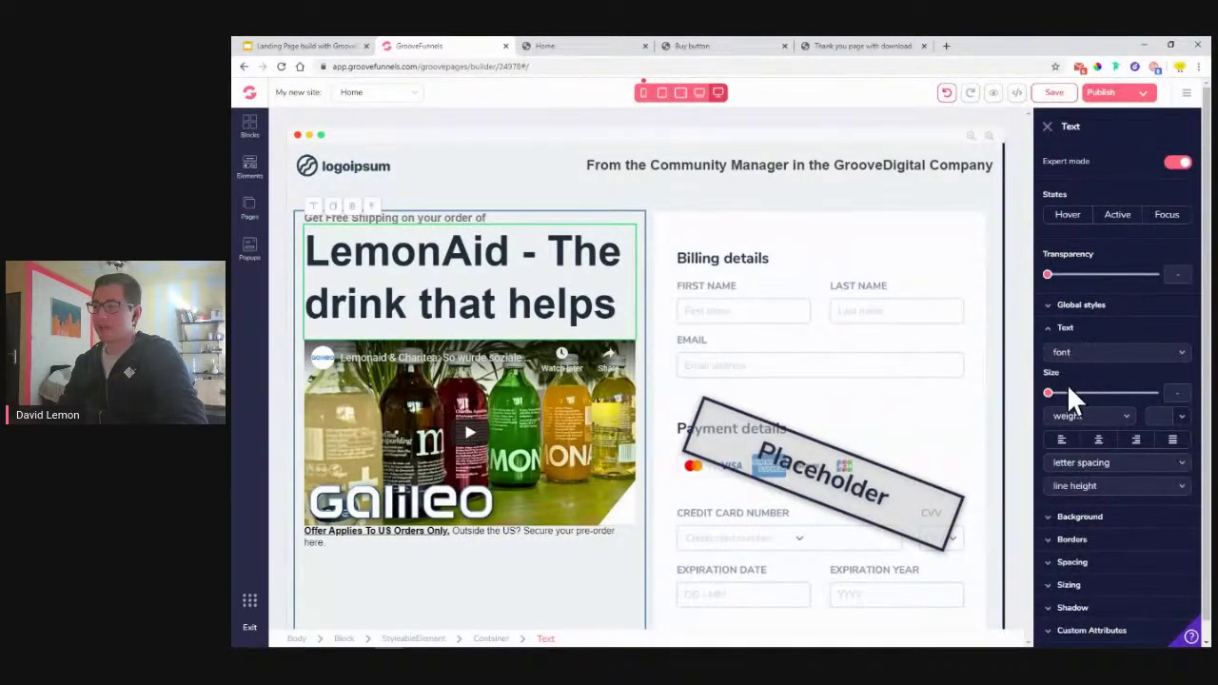
pyautogui.click(1051, 394)
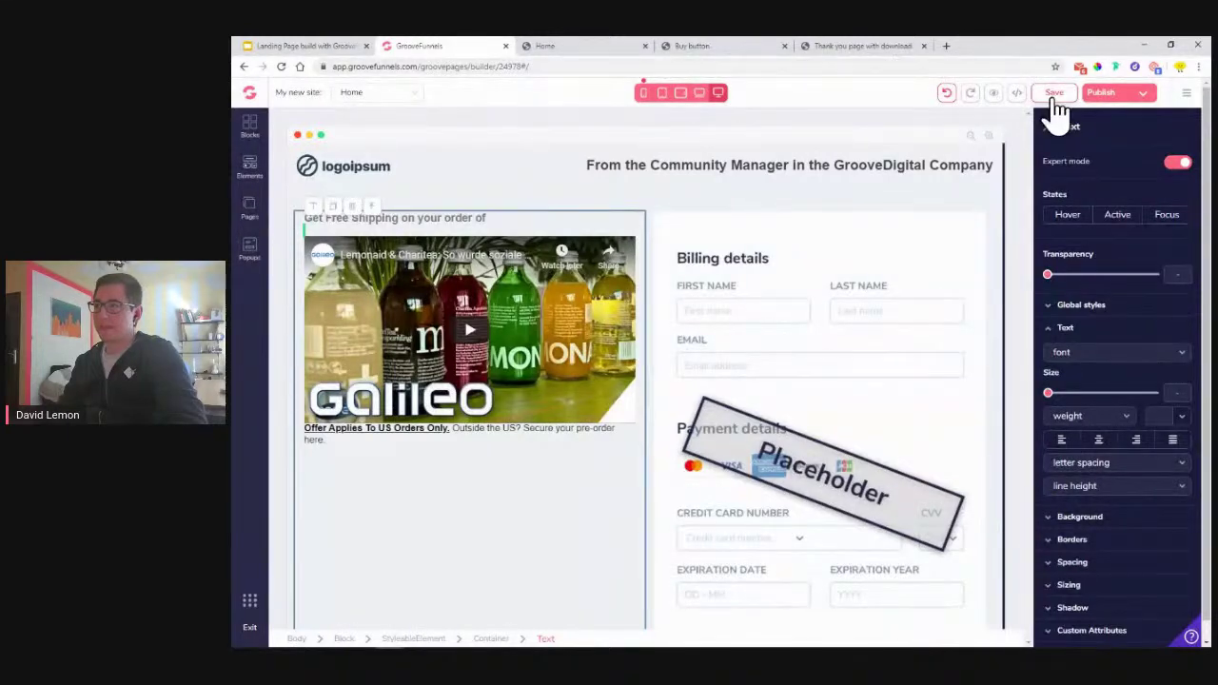
pyautogui.click(282, 66)
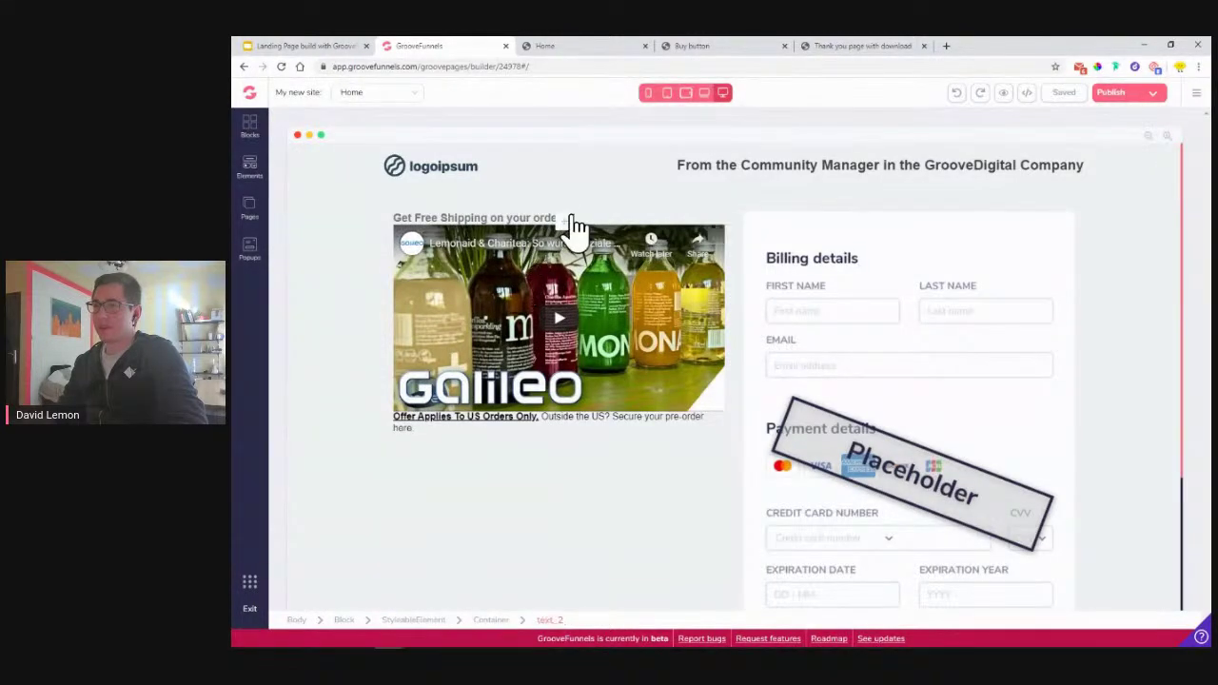
# Duplicate the shipping heading and replace the copy's text with "LemonAid - The drink that helps", copied from the published page
pyautogui.click(566, 225)
pyautogui.click(412, 223)
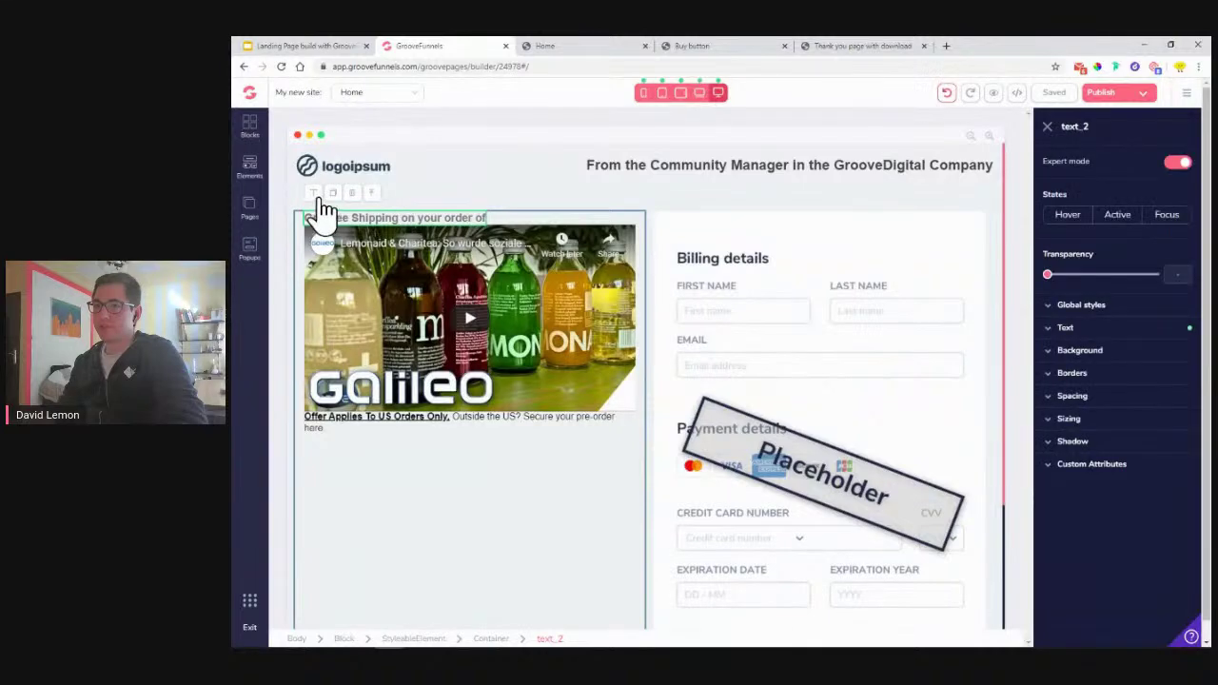
pyautogui.click(335, 203)
pyautogui.doubleClick(425, 229)
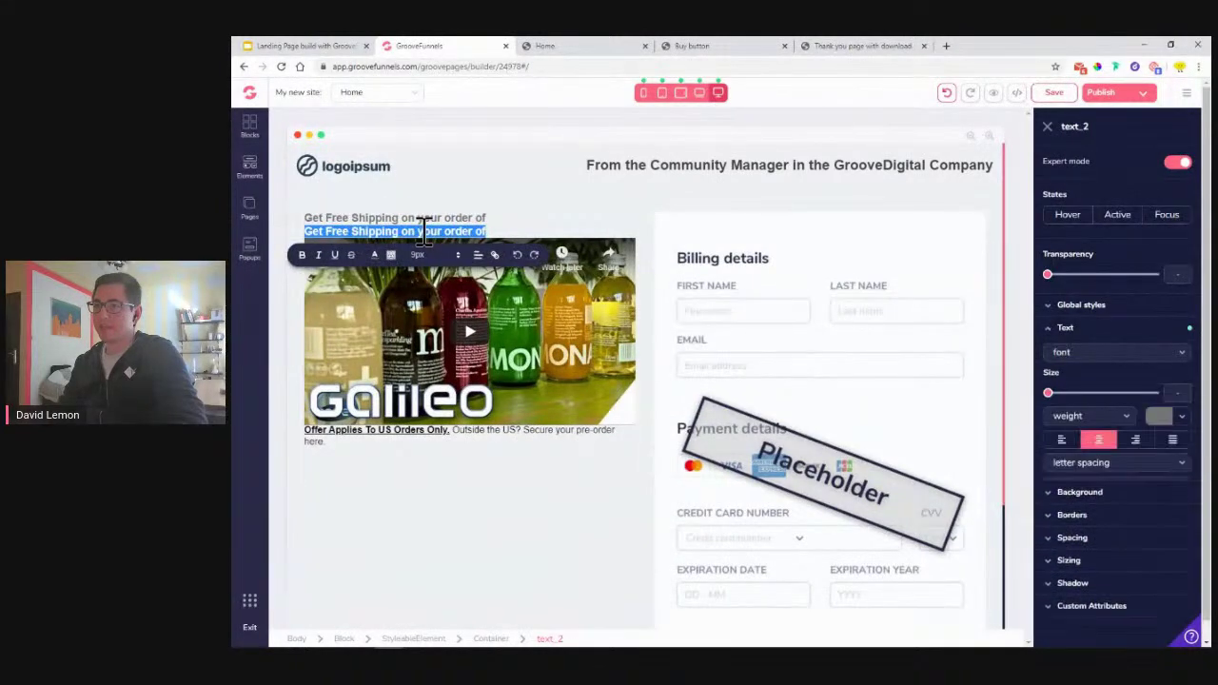
pyautogui.click(571, 47)
pyautogui.tripleClick(577, 219)
pyautogui.hotkey('ctrl', 'c')
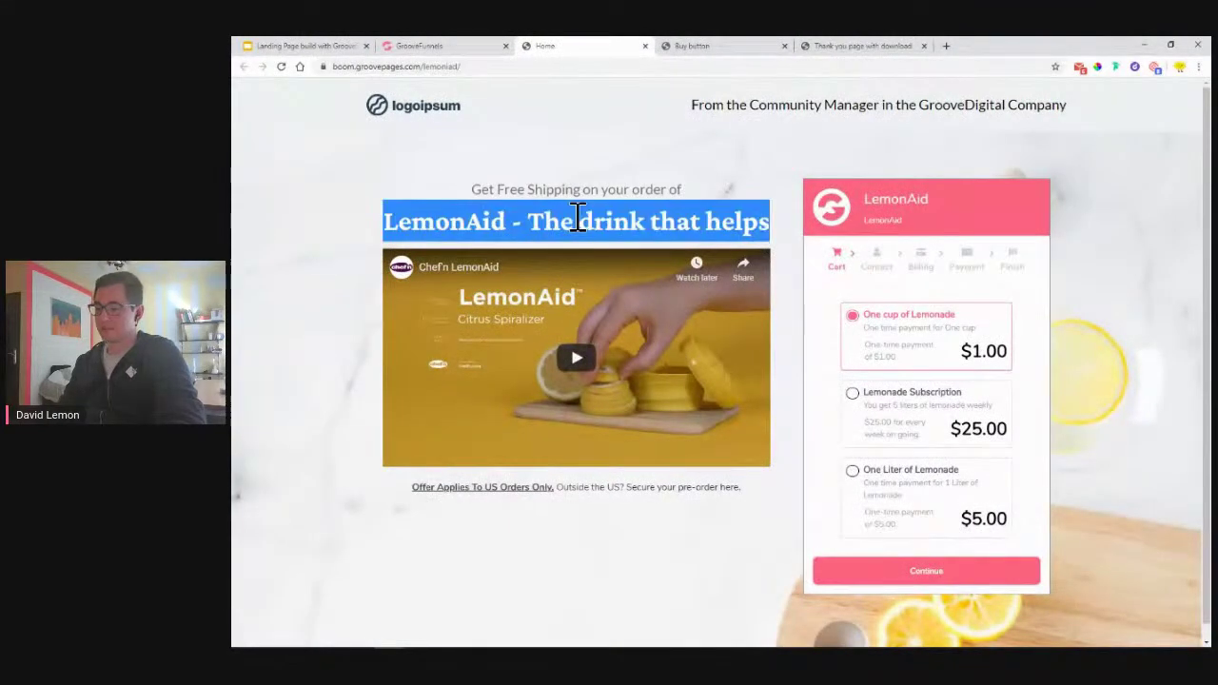
pyautogui.click(476, 48)
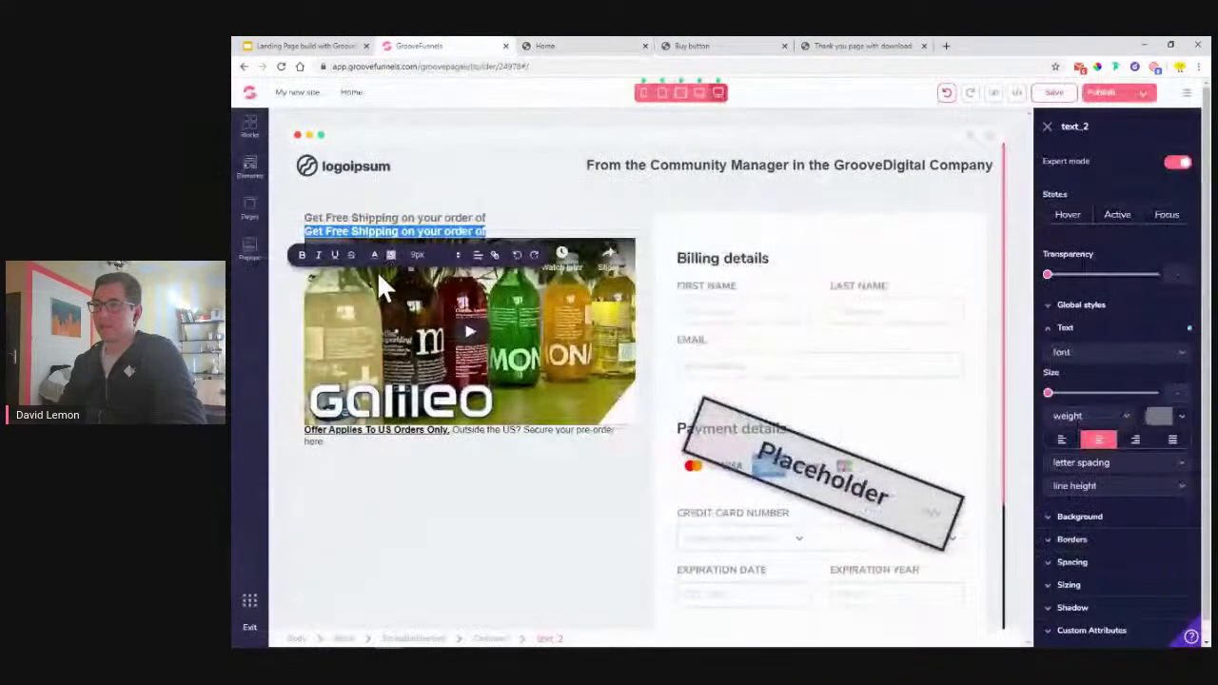
pyautogui.hotkey('ctrl', 'v')
# Set the font of the new "LemonAid - The drink that helps" headline to crimson-pro
pyautogui.tripleClick(422, 233)
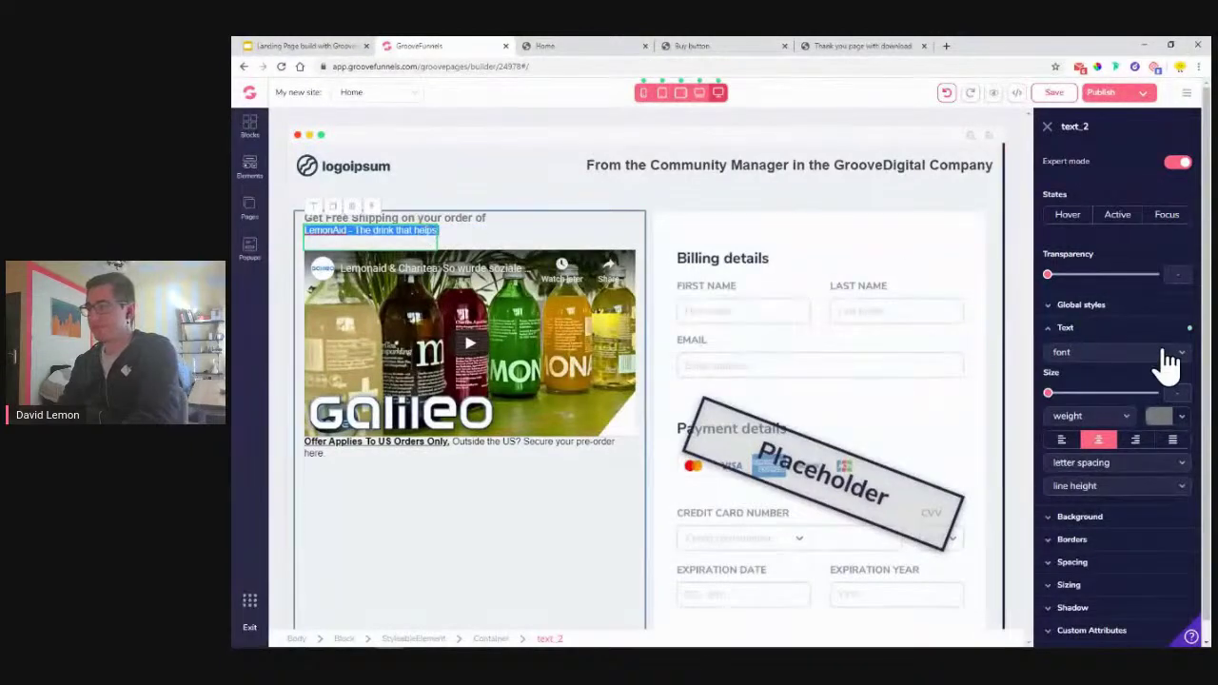
pyautogui.click(1156, 353)
pyautogui.scroll(-2, 1094, 585)
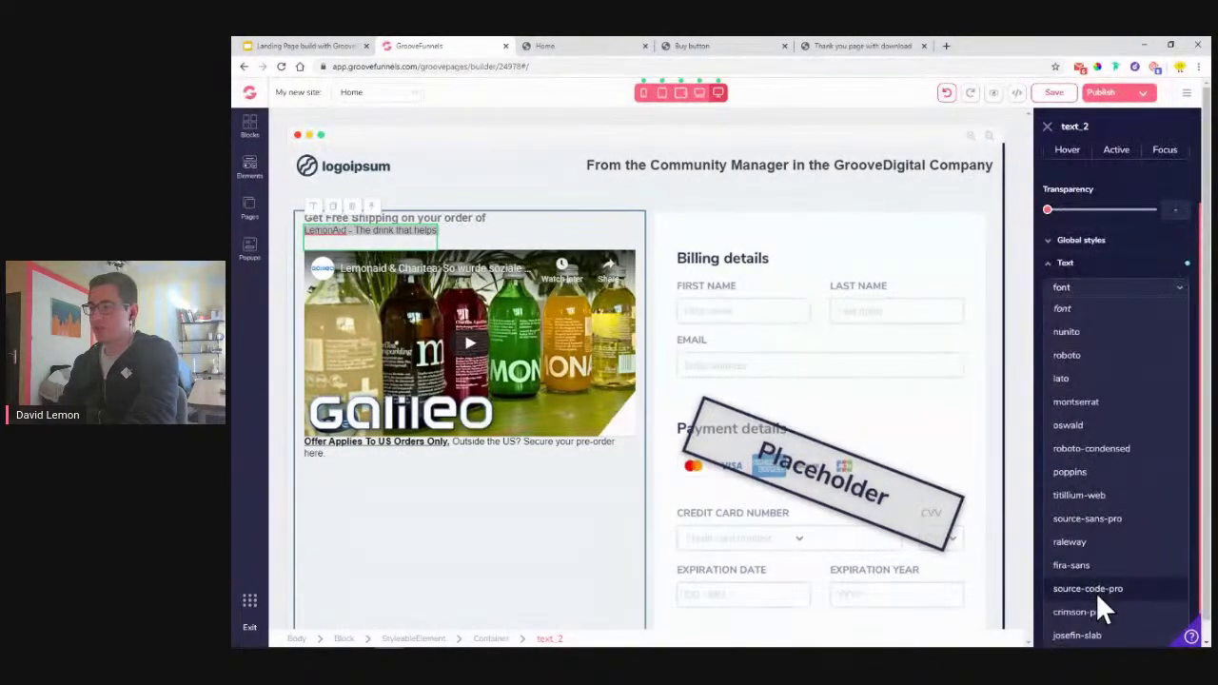
pyautogui.click(1094, 606)
pyautogui.scroll(2, 1080, 330)
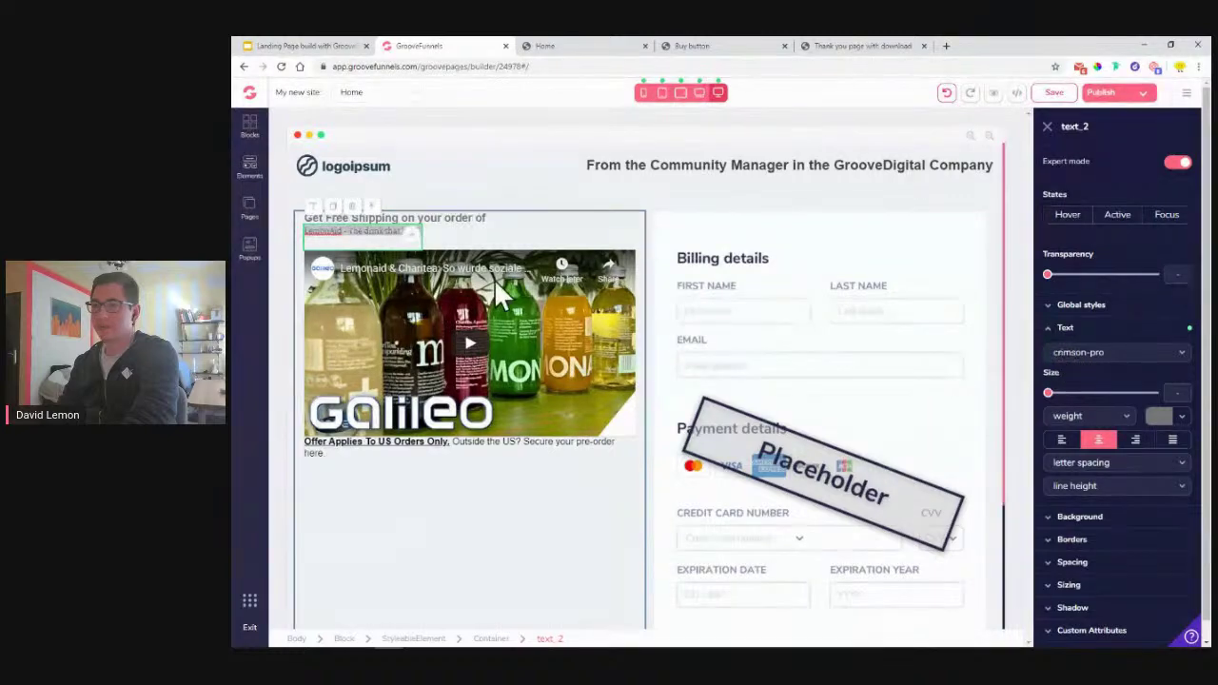
# Set the LemonAid headline's text size to 4xl and its weight to semibold
pyautogui.moveTo(1053, 398); pyautogui.dragTo(1120, 406)
pyautogui.rightClick(1110, 392)
pyautogui.click(1097, 380)
pyautogui.click(1094, 418)
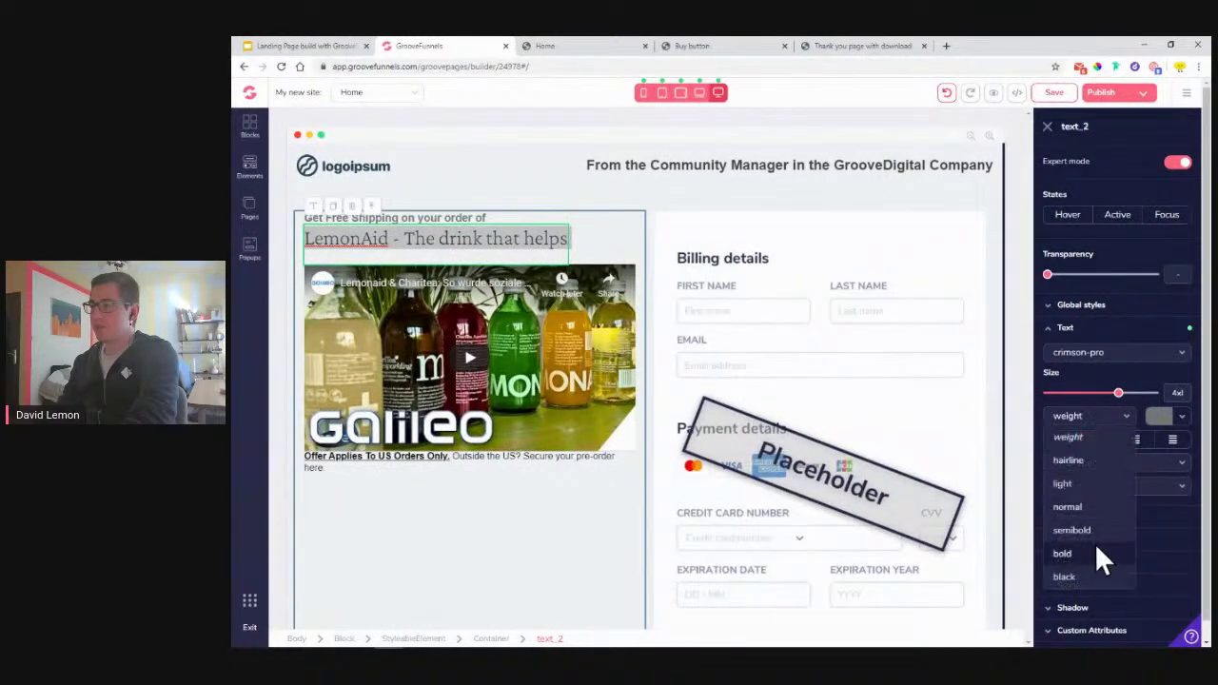
pyautogui.click(1090, 532)
pyautogui.click(1110, 421)
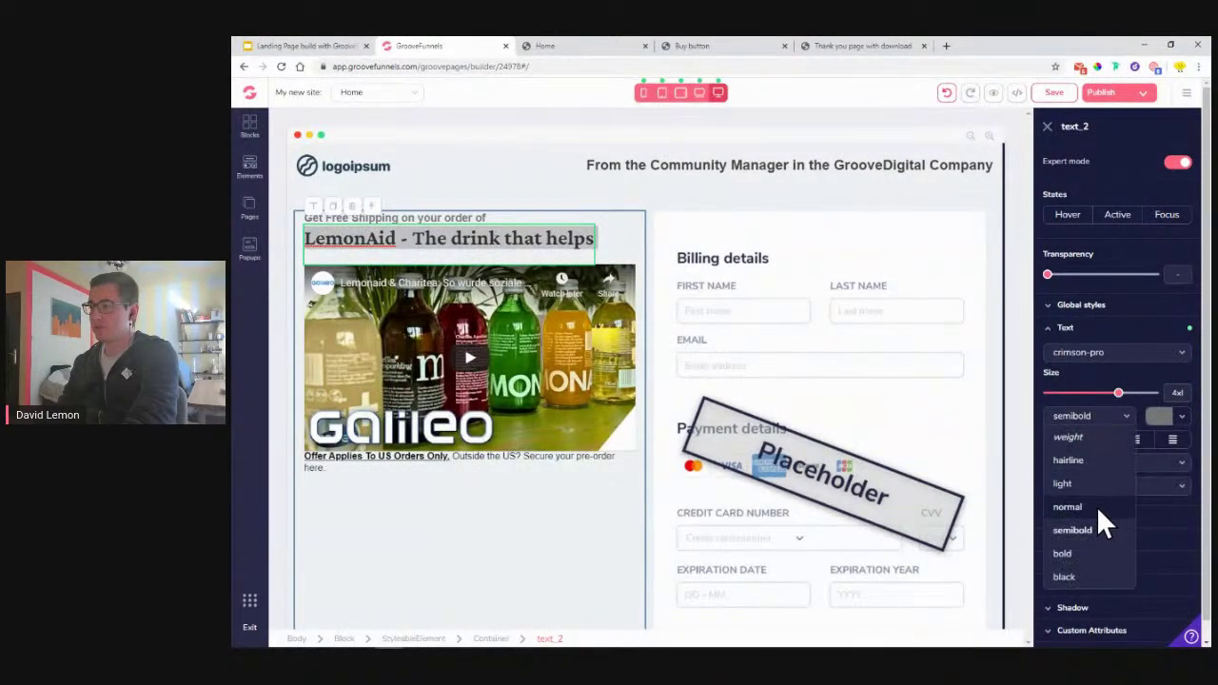
pyautogui.moveTo(1119, 393)
pyautogui.mouseDown()
pyautogui.moveTo(1131, 398)
pyautogui.moveTo(1120, 402)
pyautogui.mouseUp()
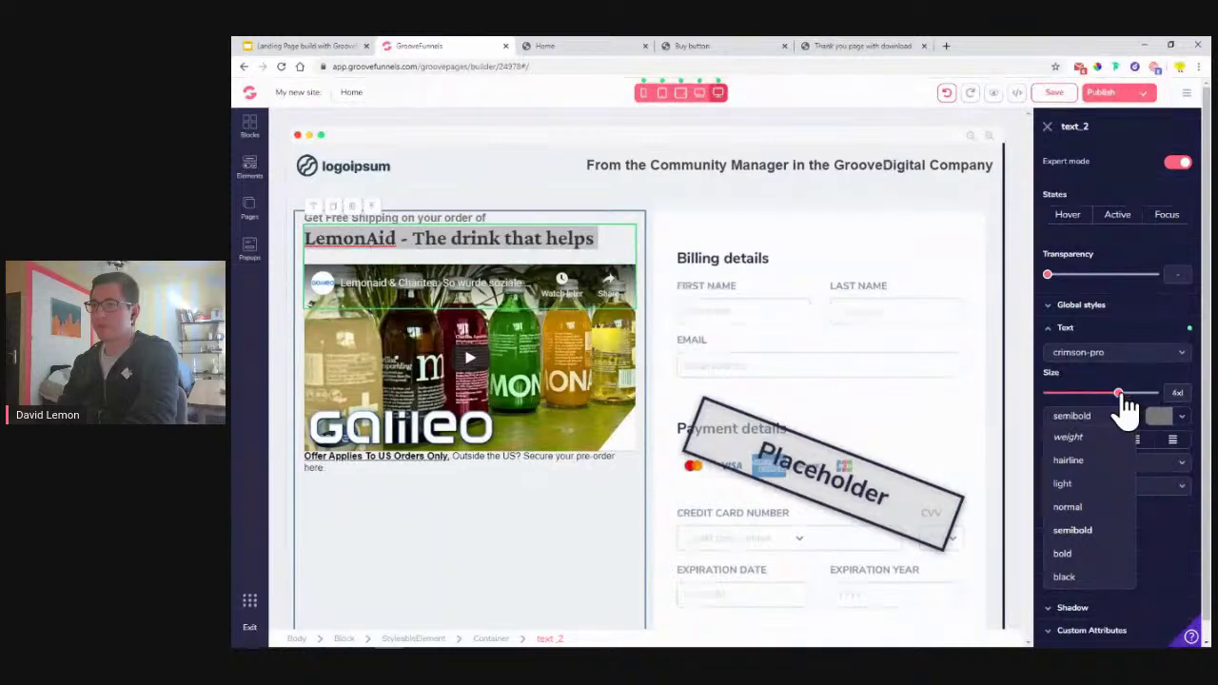
# Horizontally center the contents of the container holding the shipping line, LemonAid headline and video, keeping its vertical direction
pyautogui.click(638, 232)
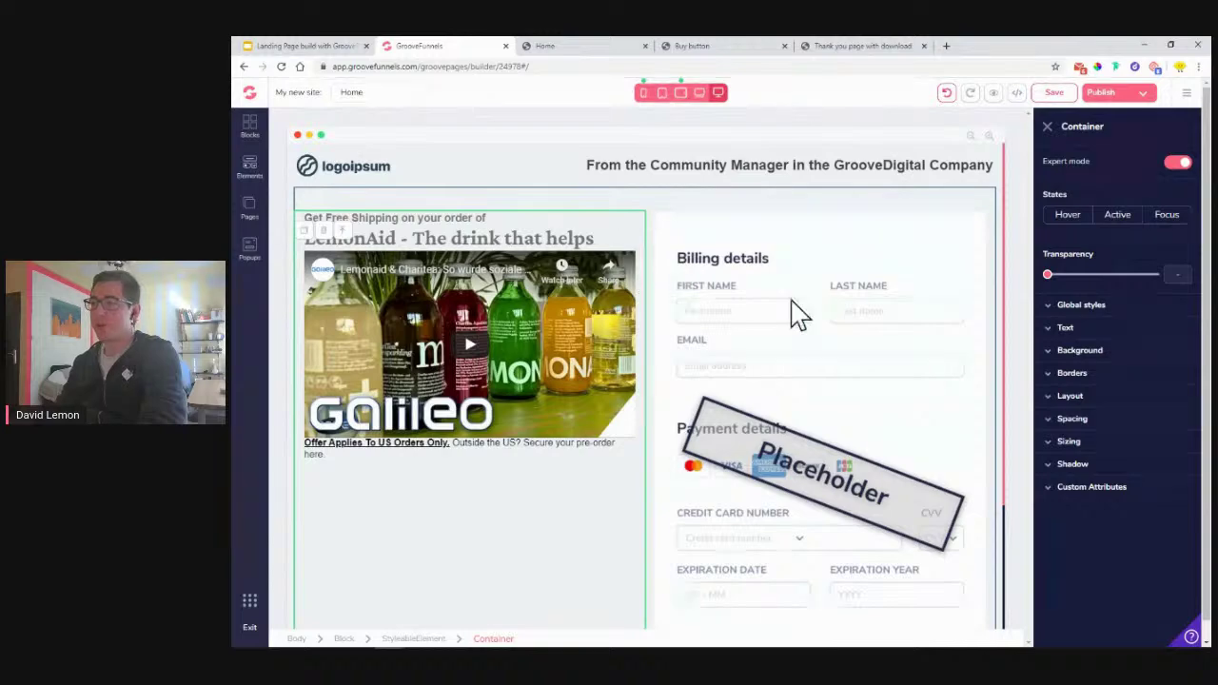
pyautogui.click(1072, 398)
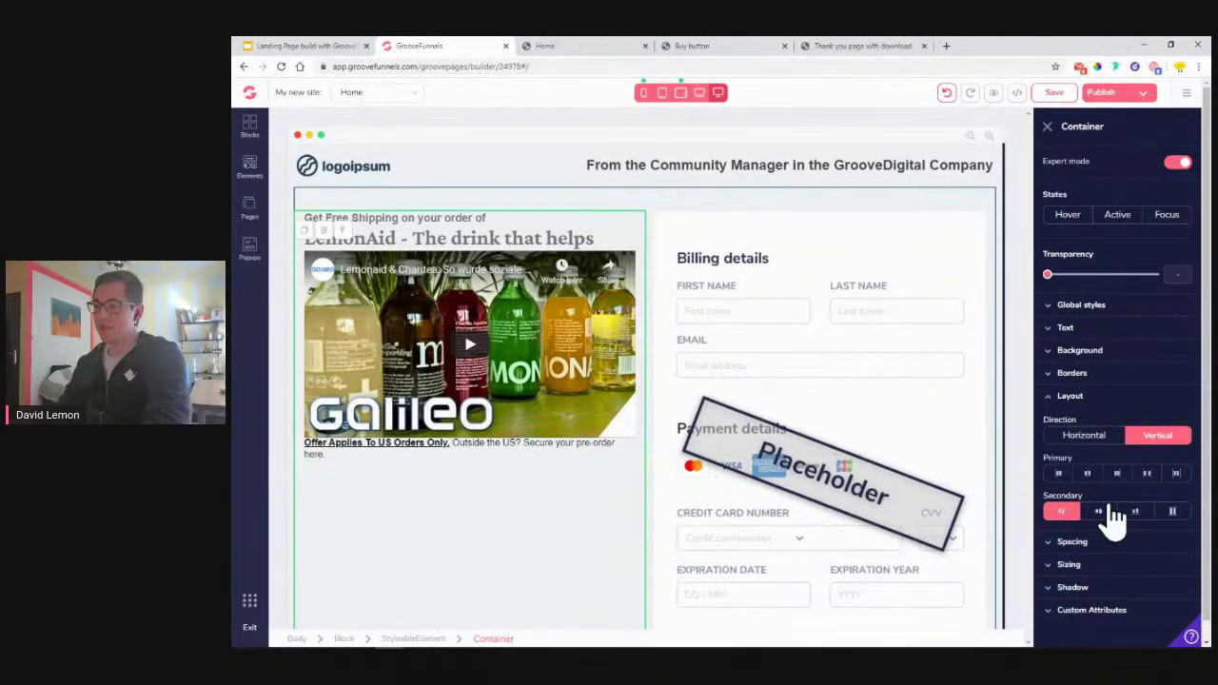
pyautogui.click(1088, 474)
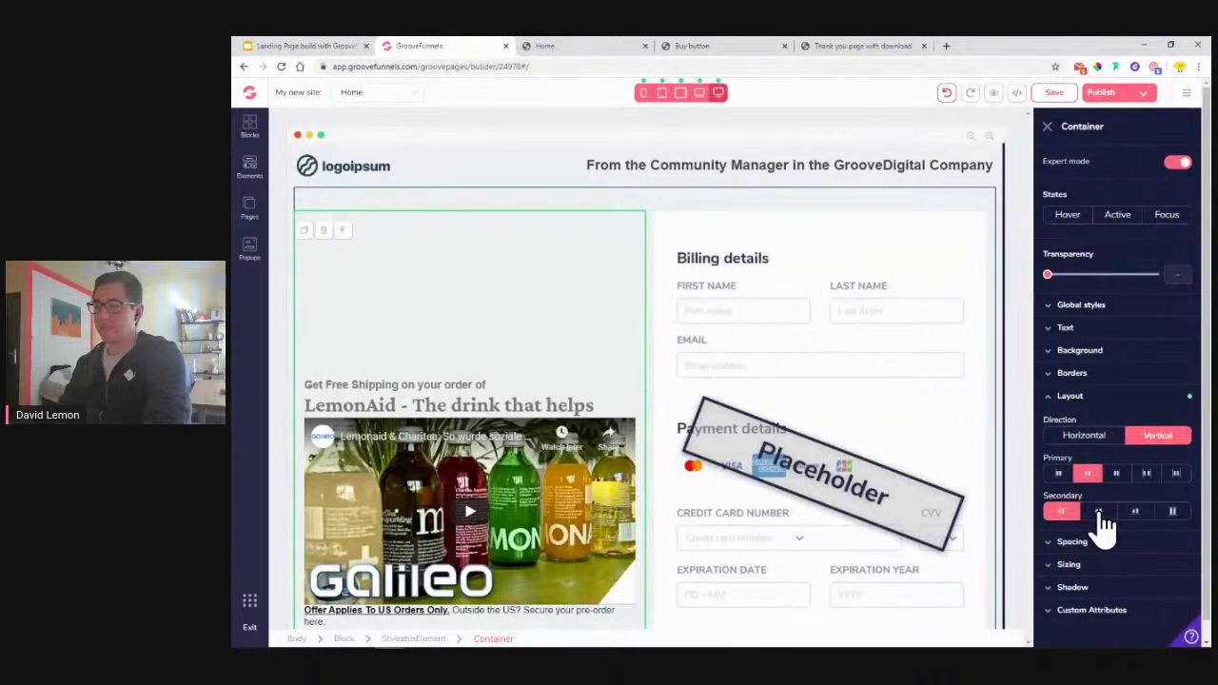
pyautogui.click(1062, 513)
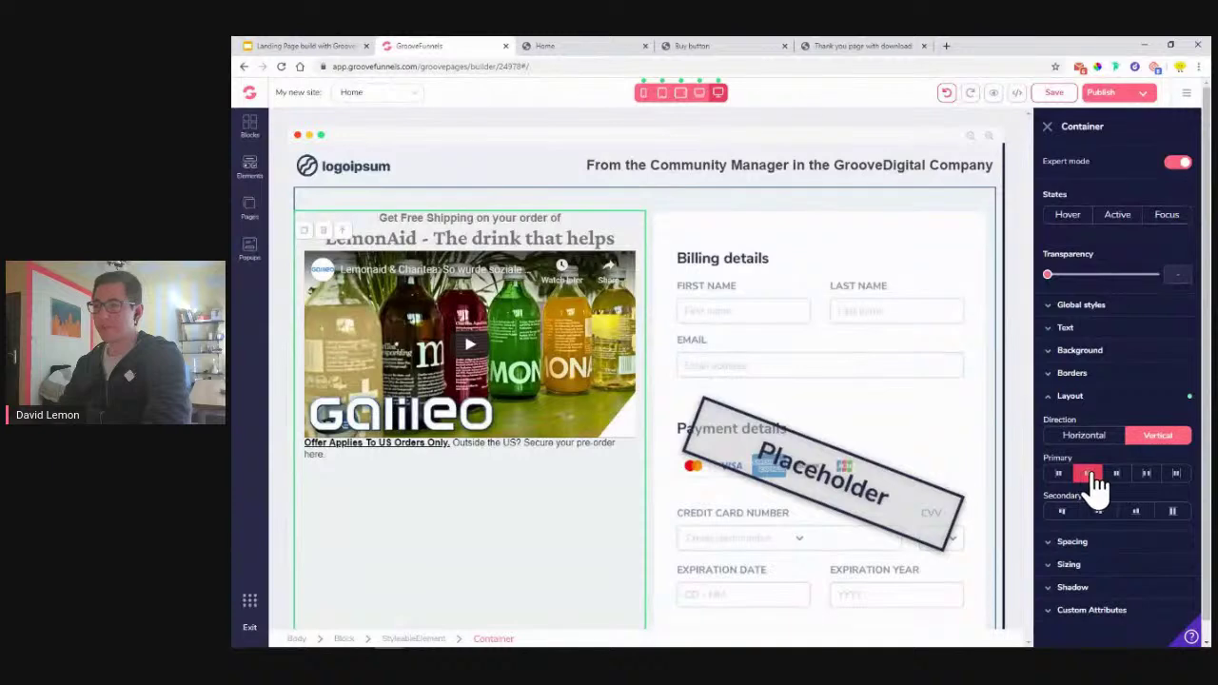
pyautogui.click(1070, 396)
# Set the text color of the "LemonAid - The drink that helps" headline to #424242
pyautogui.click(473, 218)
pyautogui.click(1094, 328)
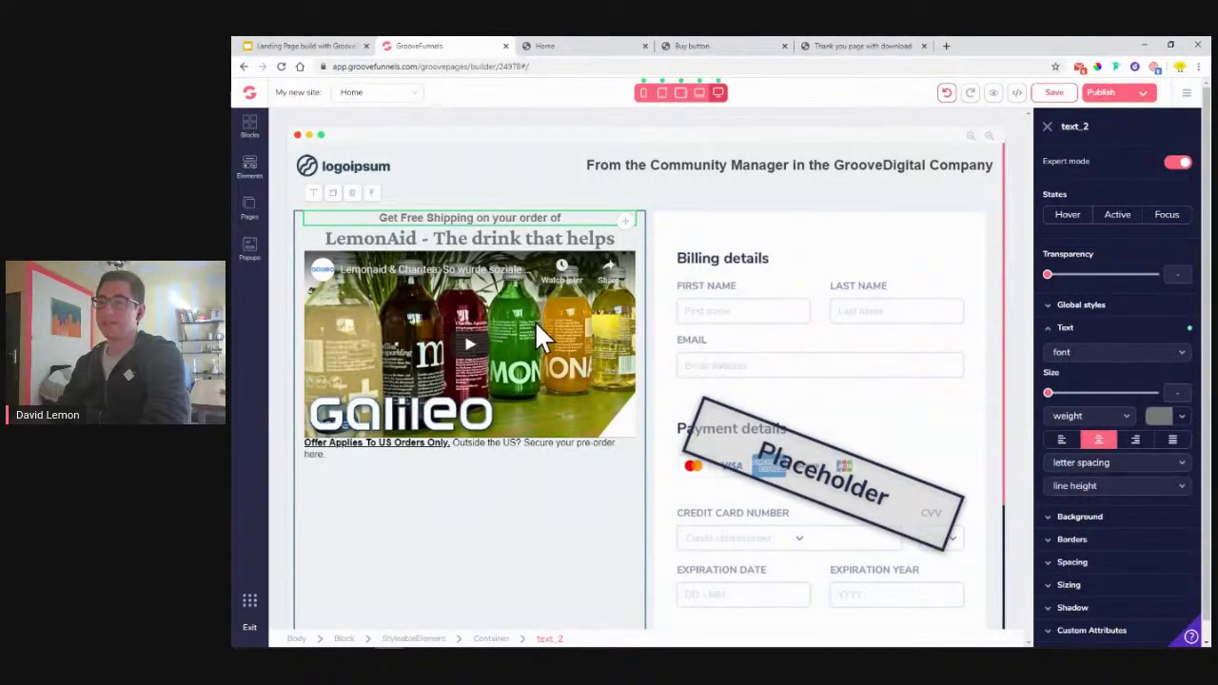
pyautogui.tripleClick(480, 237)
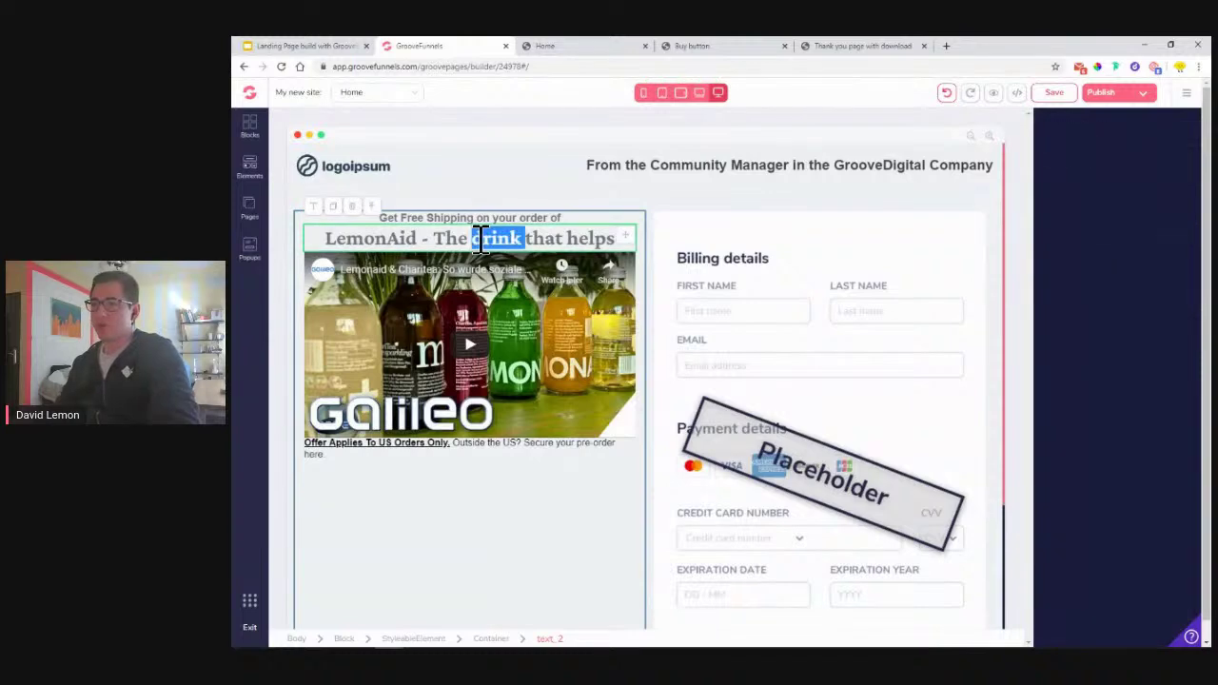
pyautogui.click(1180, 416)
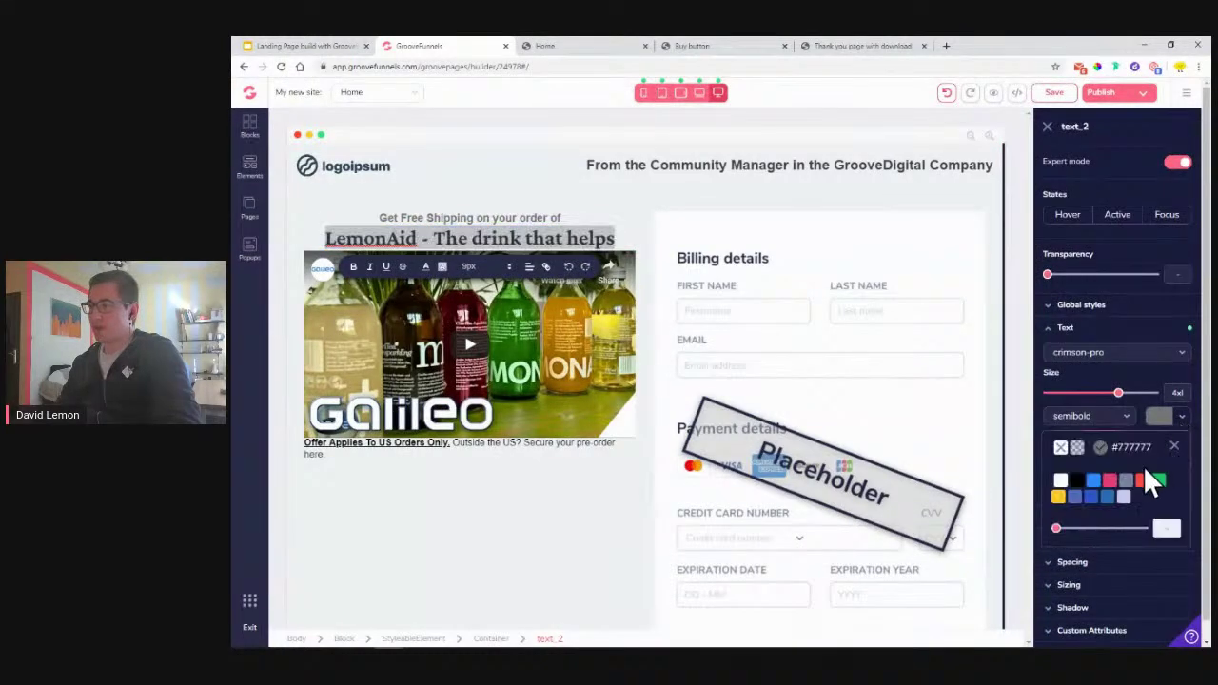
pyautogui.click(1115, 453)
pyautogui.tripleClick(1111, 609)
pyautogui.write('#424242')
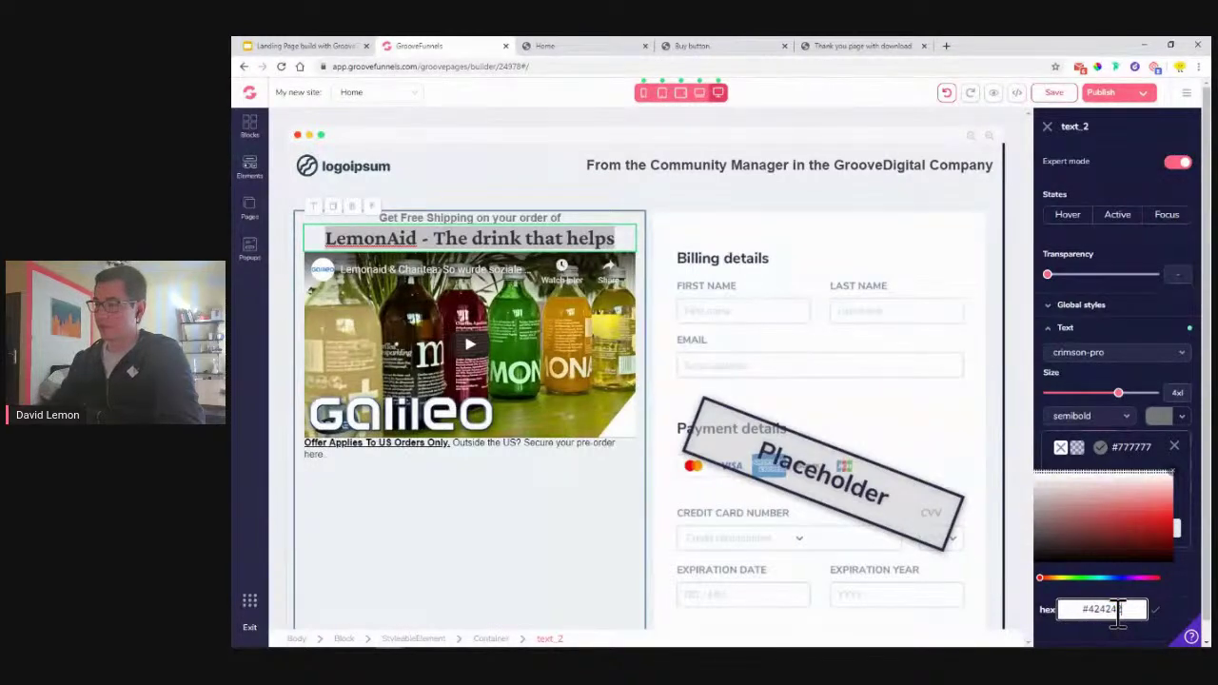
pyautogui.click(1158, 615)
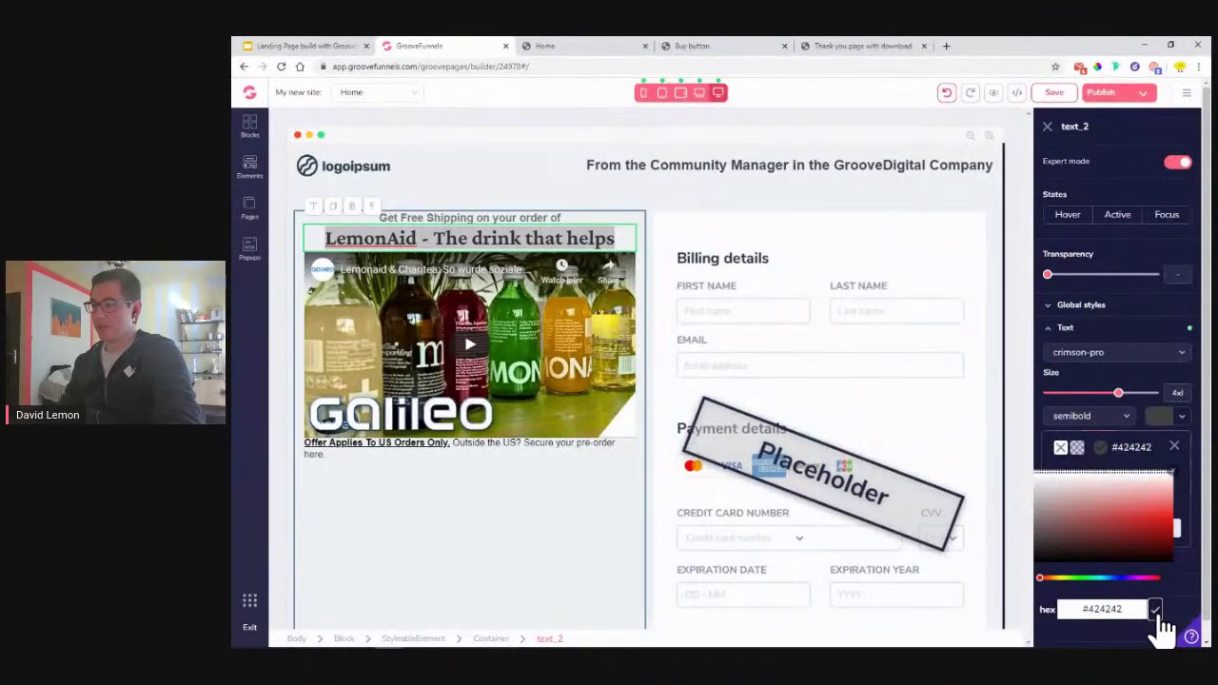
pyautogui.click(1174, 447)
# Select the offer text below the video and compare the layout with the published page
pyautogui.click(398, 455)
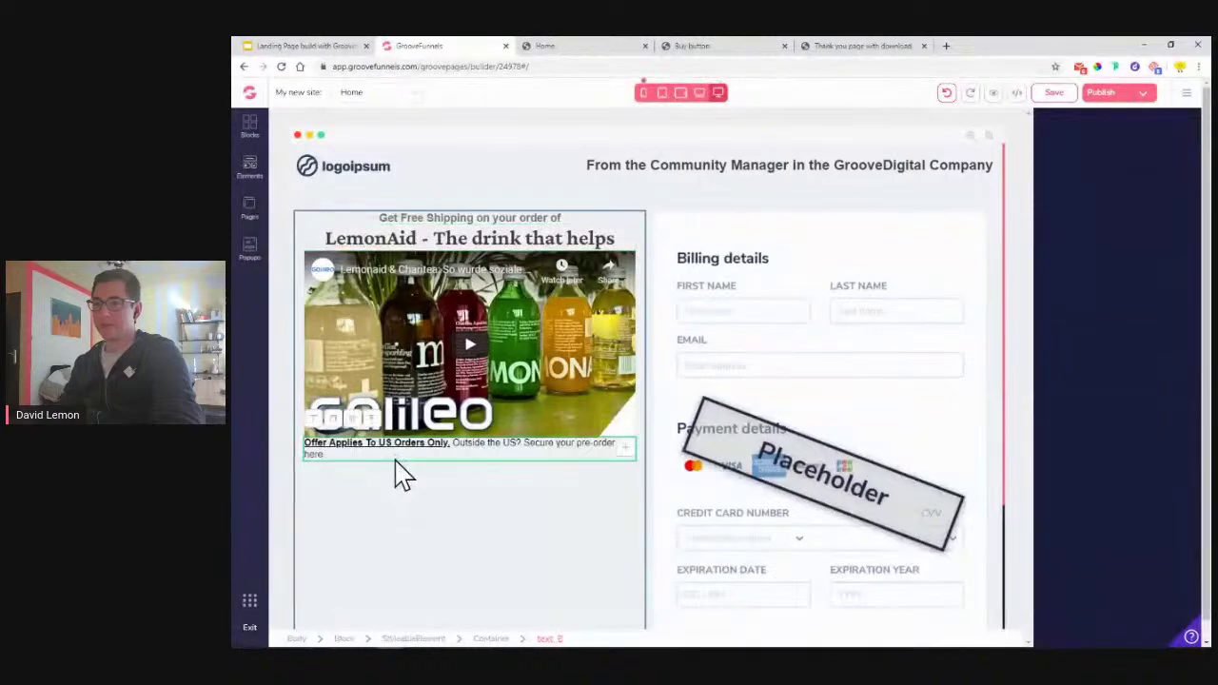
pyautogui.click(554, 46)
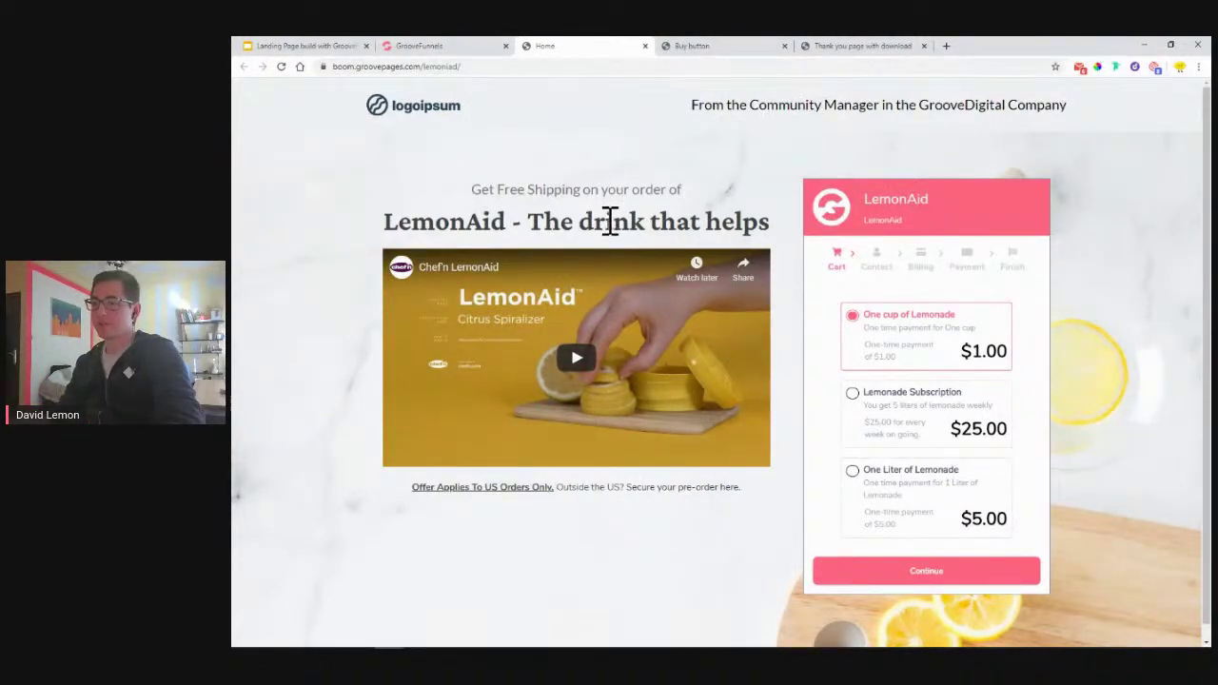
pyautogui.click(487, 52)
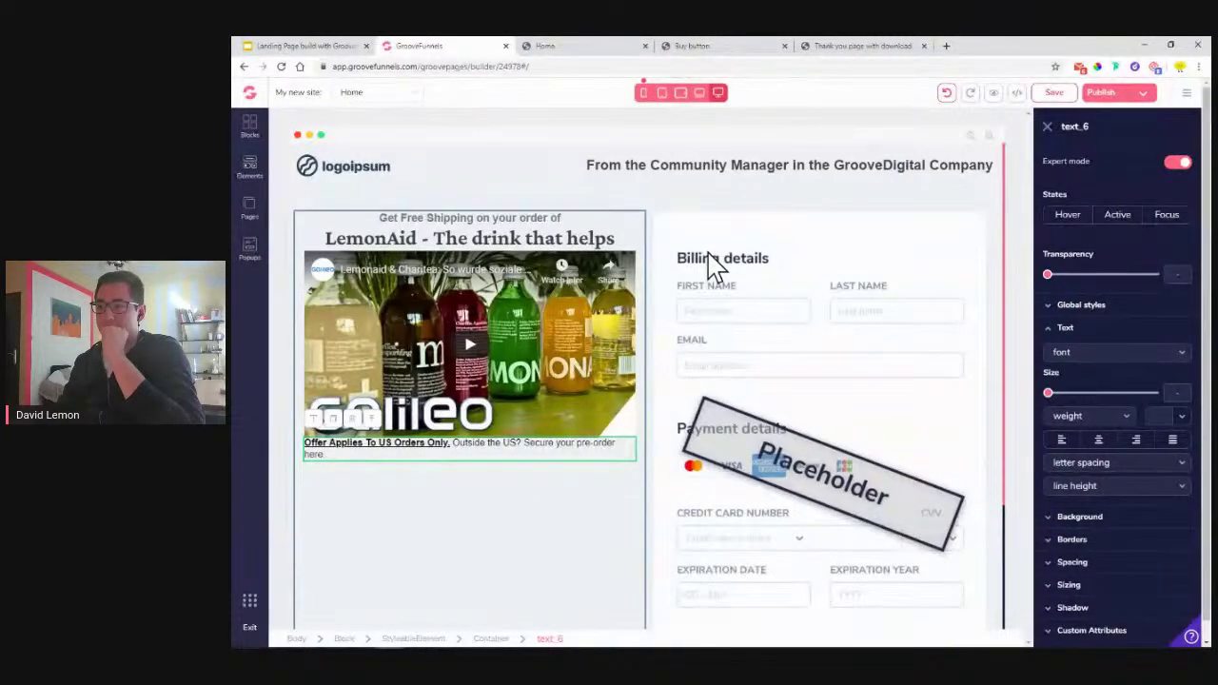
# Try to change the text size of the "From the Community Manager in the GrooveDigital Company" header line, then undo it
pyautogui.click(672, 172)
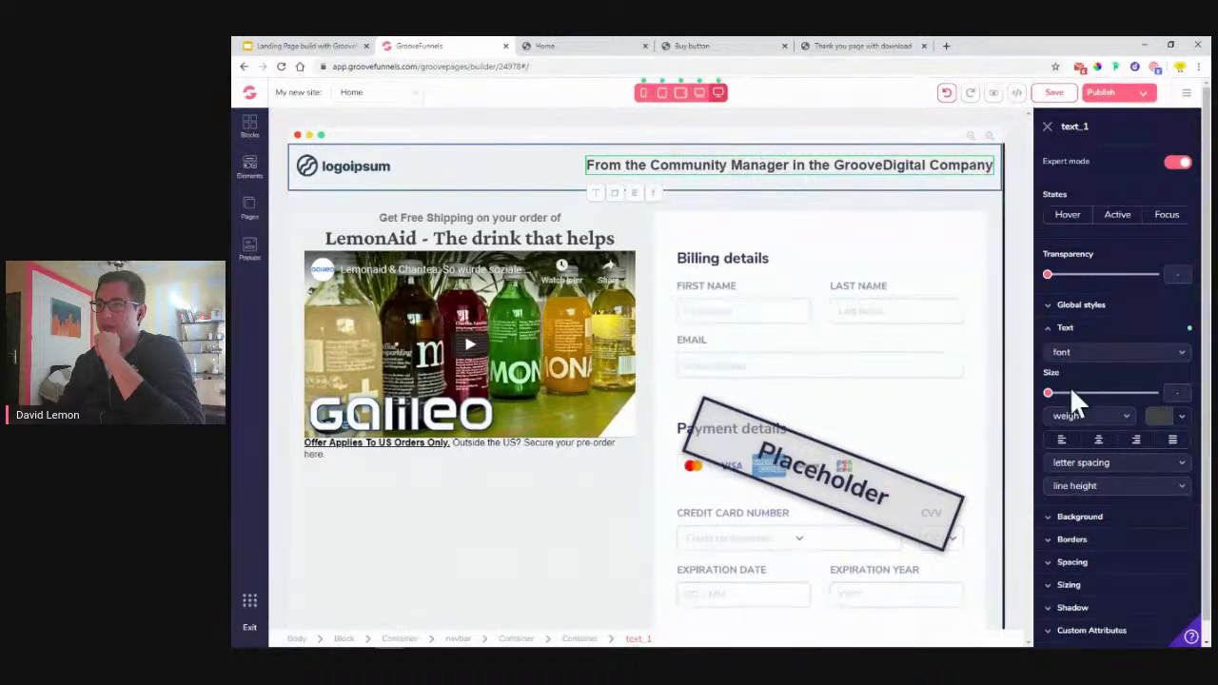
pyautogui.click(1049, 393)
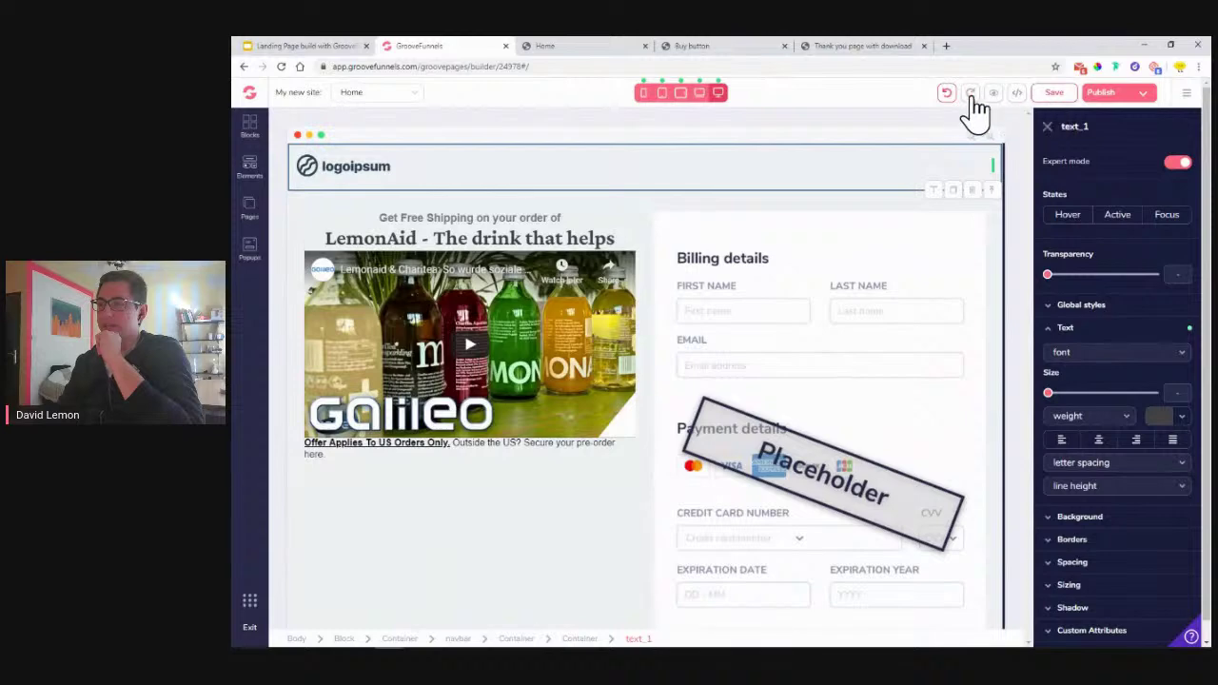
pyautogui.click(946, 93)
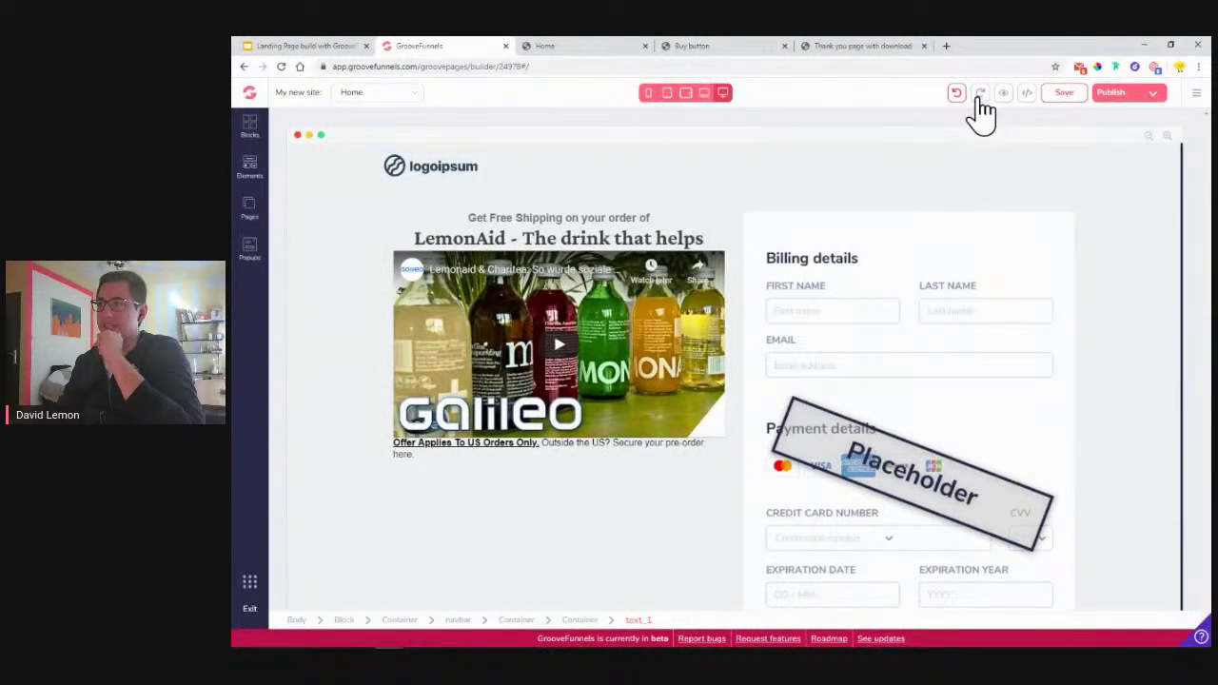
# Save the page and reload the builder
pyautogui.click(1060, 95)
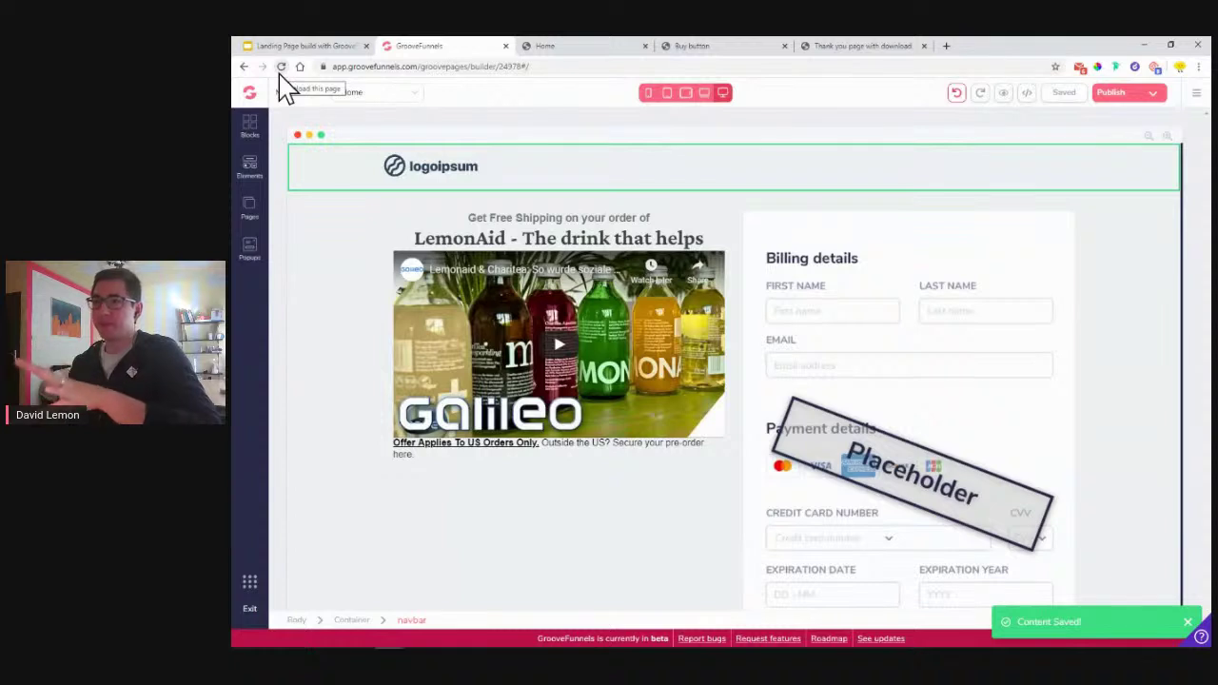
pyautogui.click(281, 74)
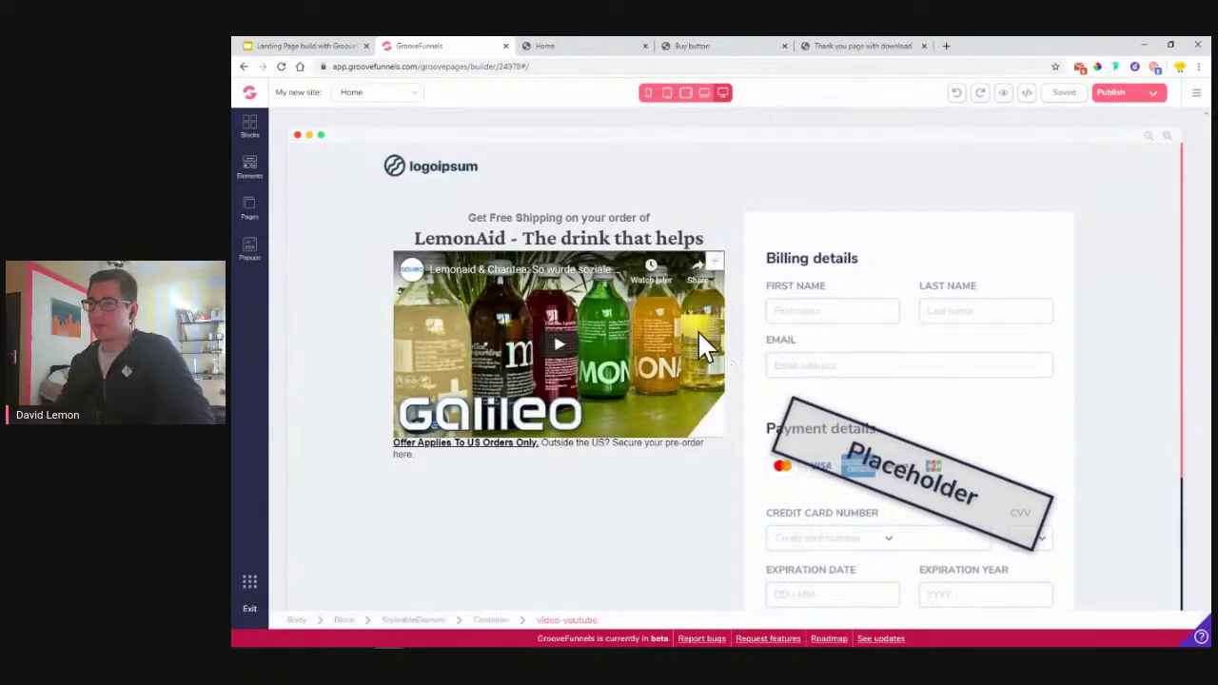
# Duplicate the "Get Free Shipping on your order of" line and place the copy in the header bar opposite the logo
pyautogui.click(861, 181)
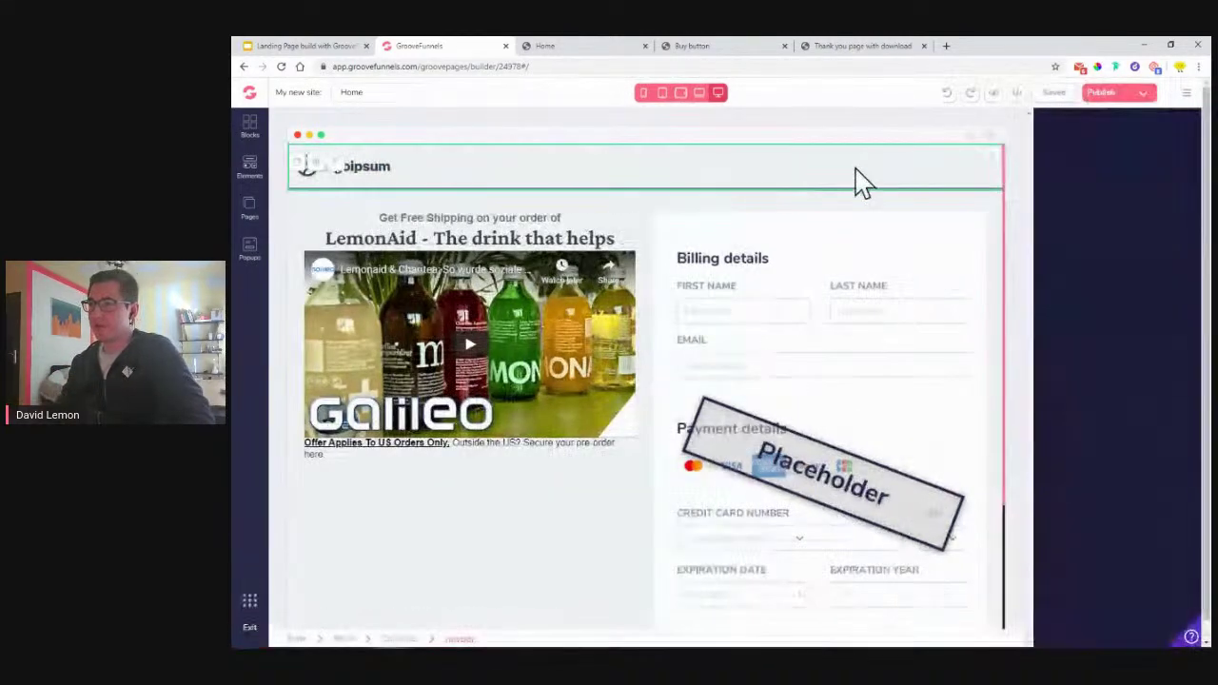
pyautogui.click(459, 241)
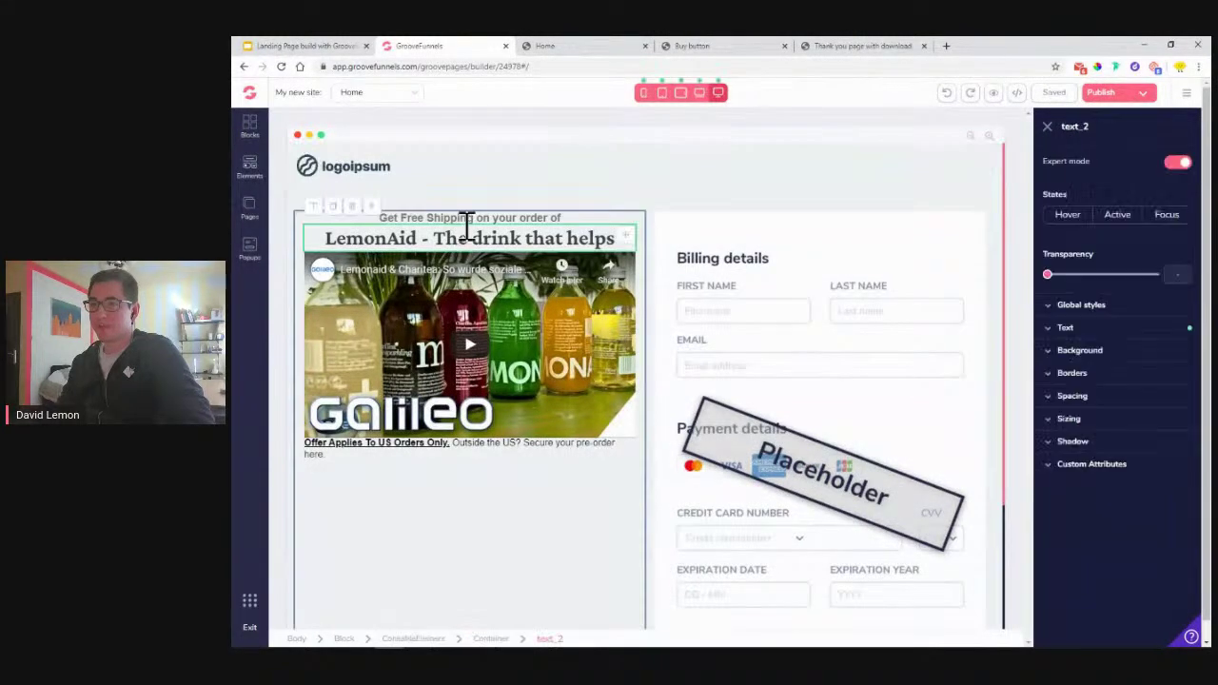
pyautogui.click(466, 221)
pyautogui.moveTo(340, 198); pyautogui.dragTo(964, 167)
# Replace the header copy's text with "From the Community Manager in the GrooveDigital Company", copied from the published page
pyautogui.click(571, 45)
pyautogui.moveTo(693, 103); pyautogui.dragTo(1087, 112)
pyautogui.rightClick(1053, 110)
pyautogui.click(1053, 120)
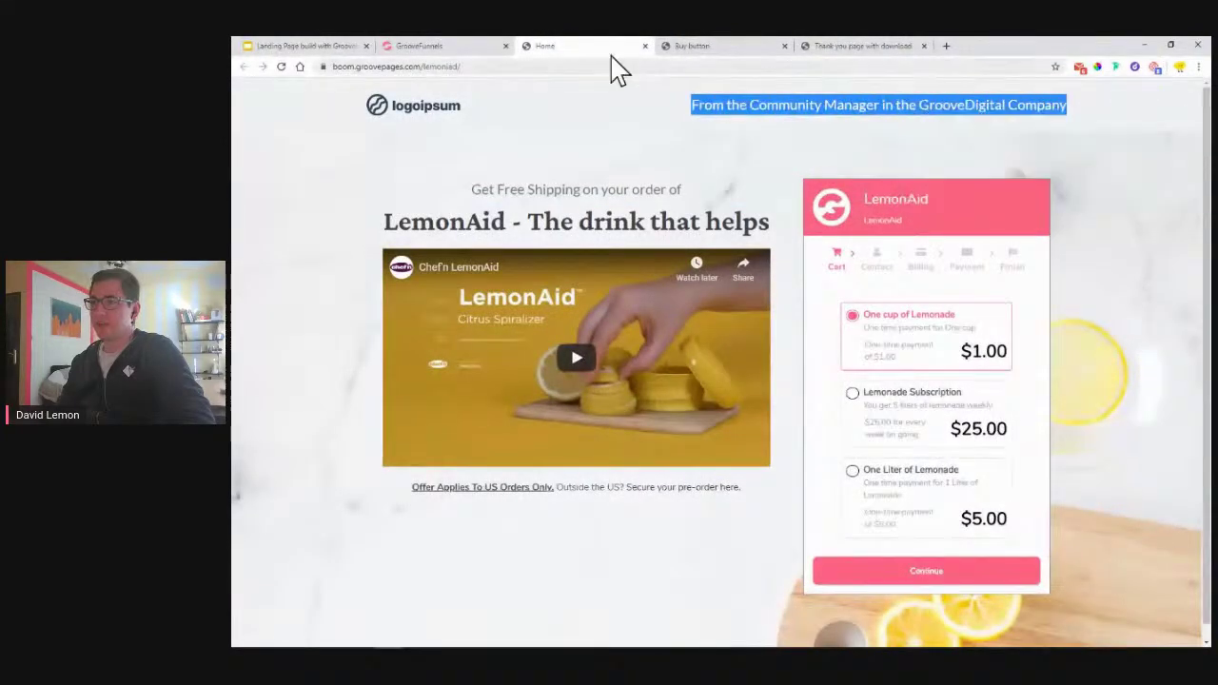
pyautogui.click(467, 46)
pyautogui.click(827, 168)
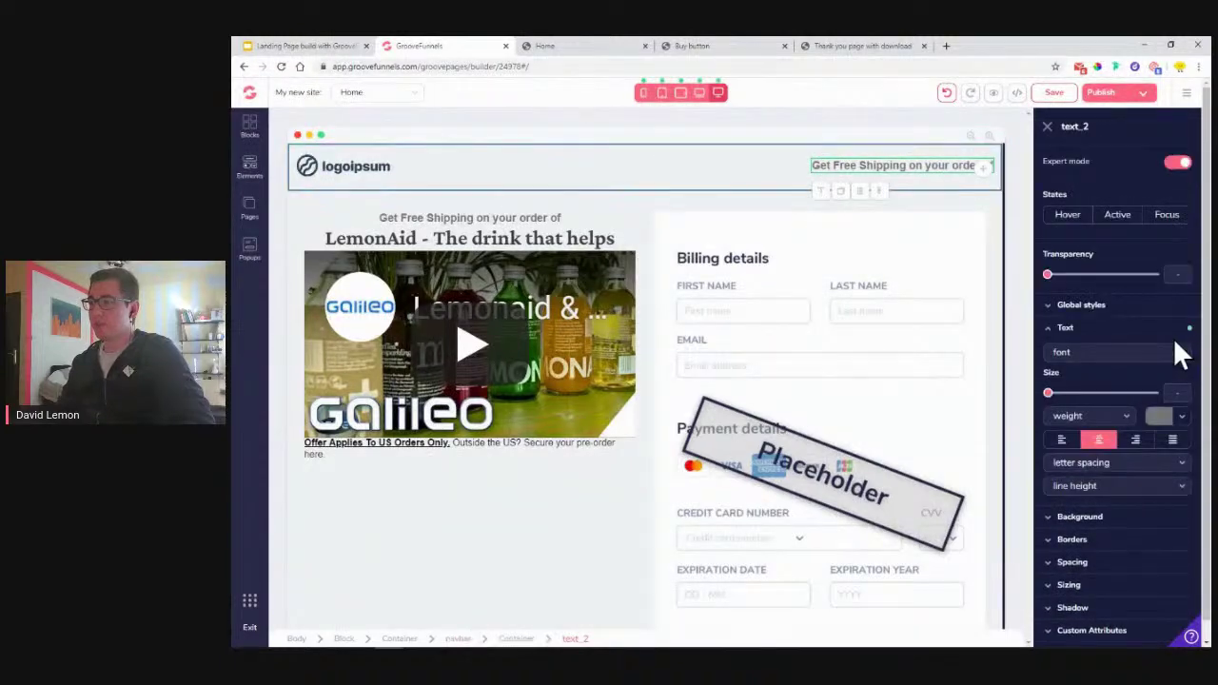
pyautogui.tripleClick(850, 164)
pyautogui.rightClick(850, 165)
pyautogui.click(884, 219)
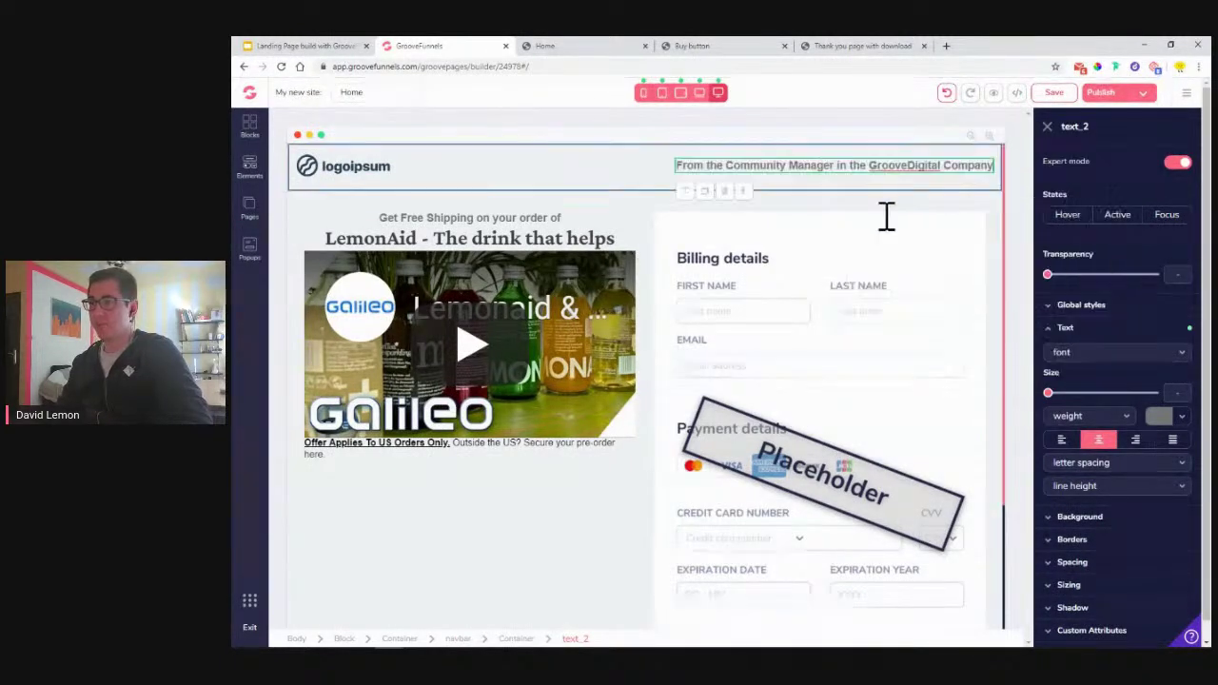
pyautogui.click(633, 192)
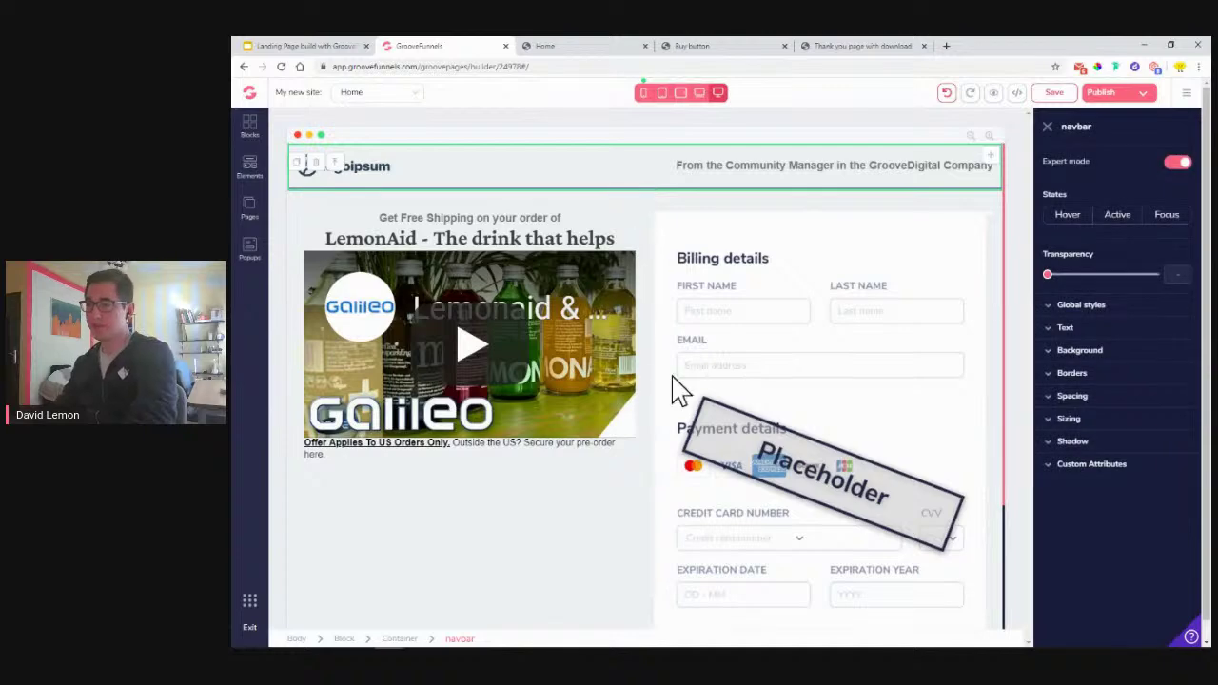
# Set the bottom padding of the "Get Free Shipping on your order of" line above the headline to 5
pyautogui.click(452, 219)
pyautogui.click(1065, 327)
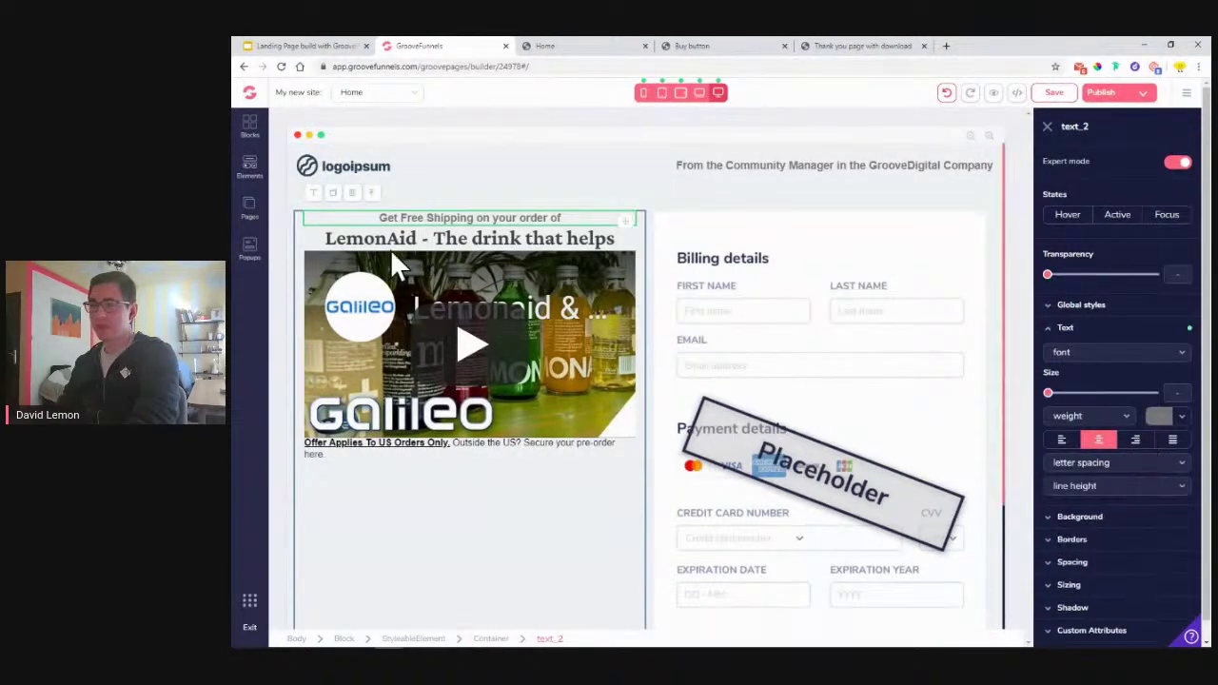
pyautogui.scroll(-1, 1101, 571)
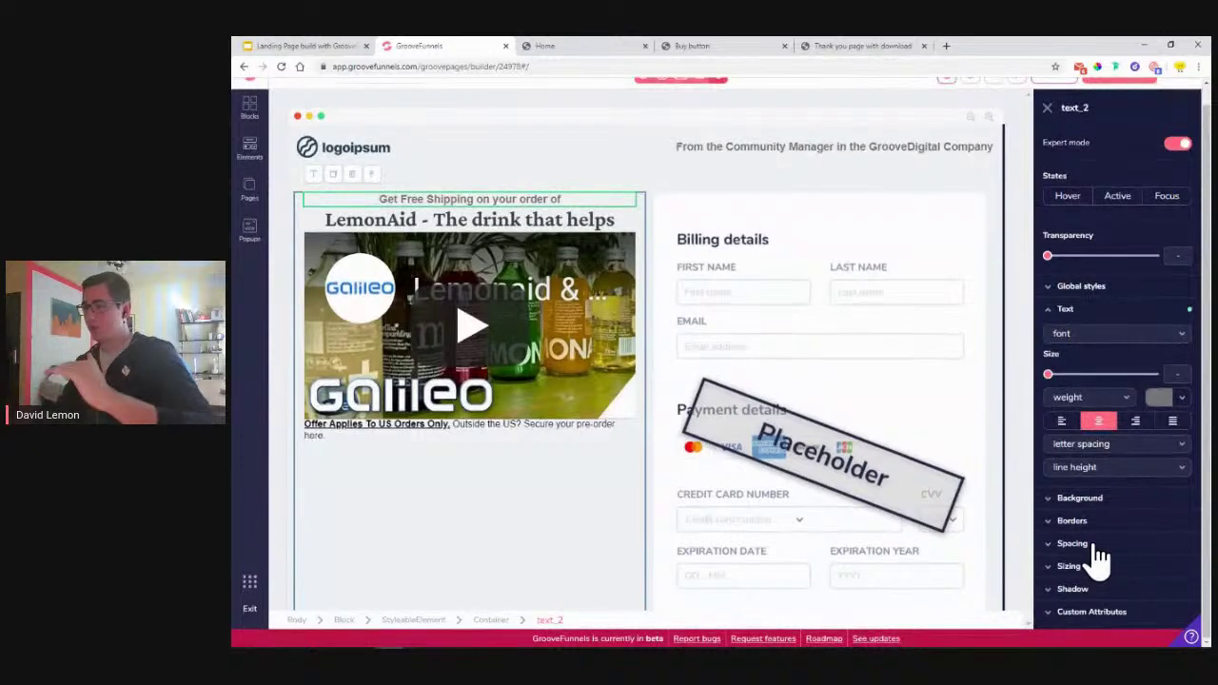
pyautogui.click(1101, 568)
pyautogui.click(1097, 568)
pyautogui.click(1104, 545)
pyautogui.scroll(-1, 1114, 562)
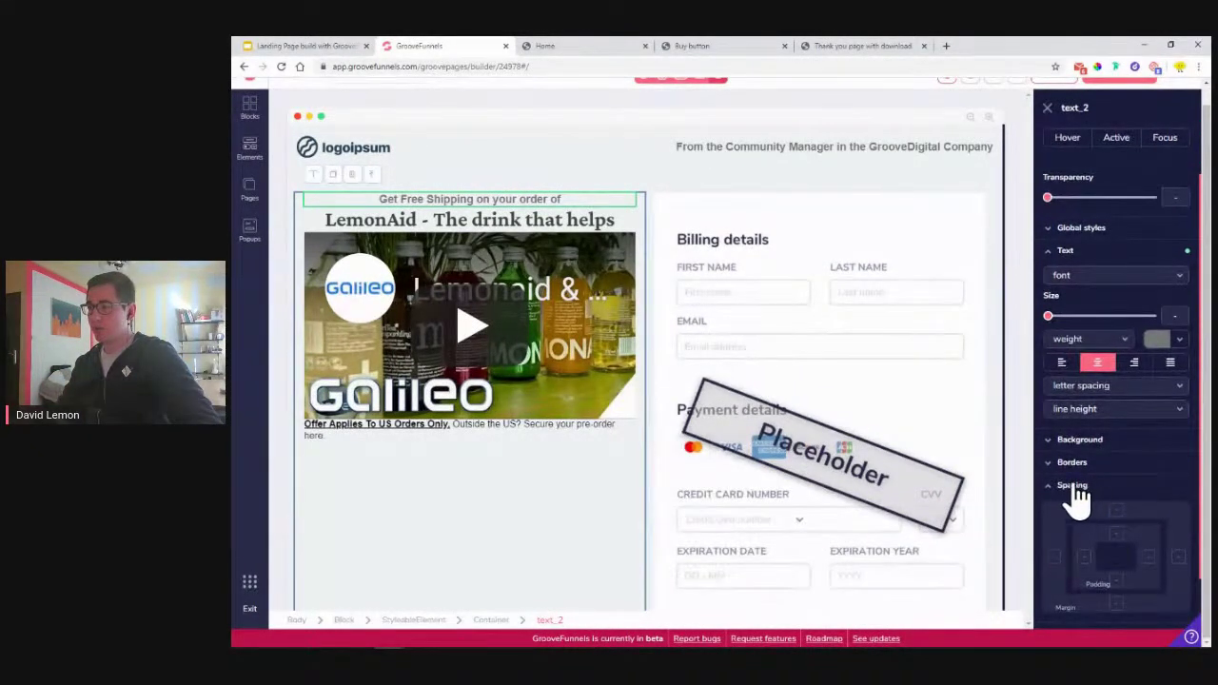
pyautogui.scroll(-1, 1079, 503)
pyautogui.scroll(-1, 1118, 536)
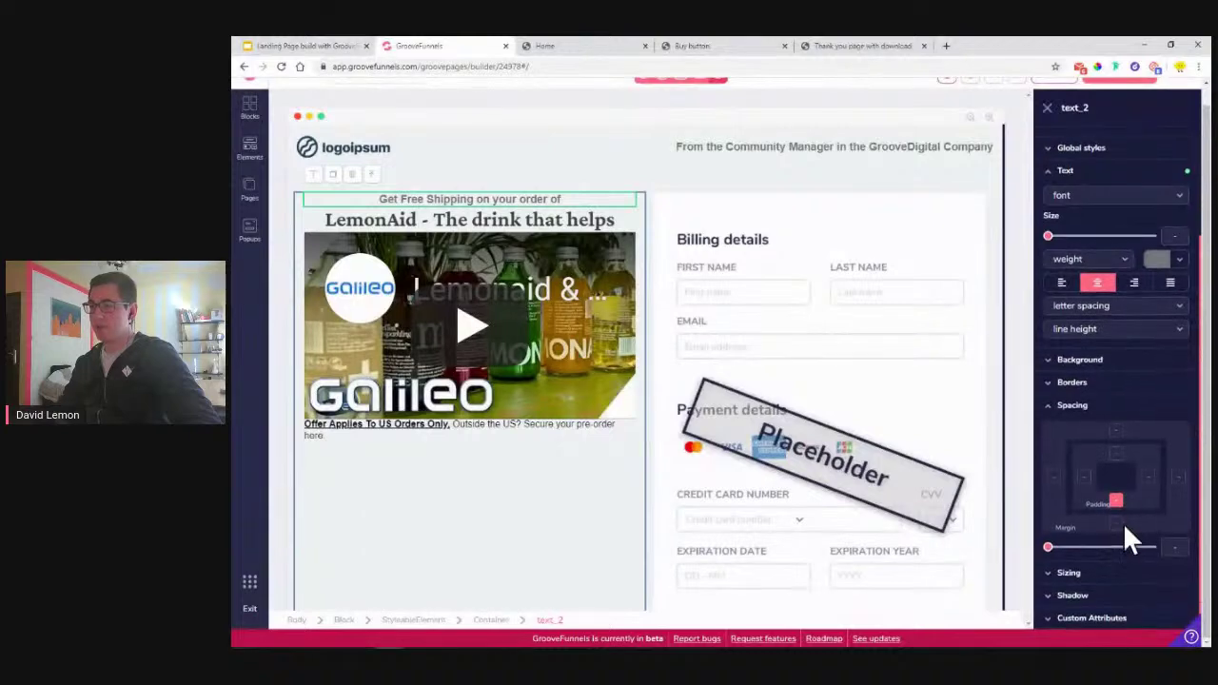
pyautogui.moveTo(1050, 548); pyautogui.dragTo(1081, 561)
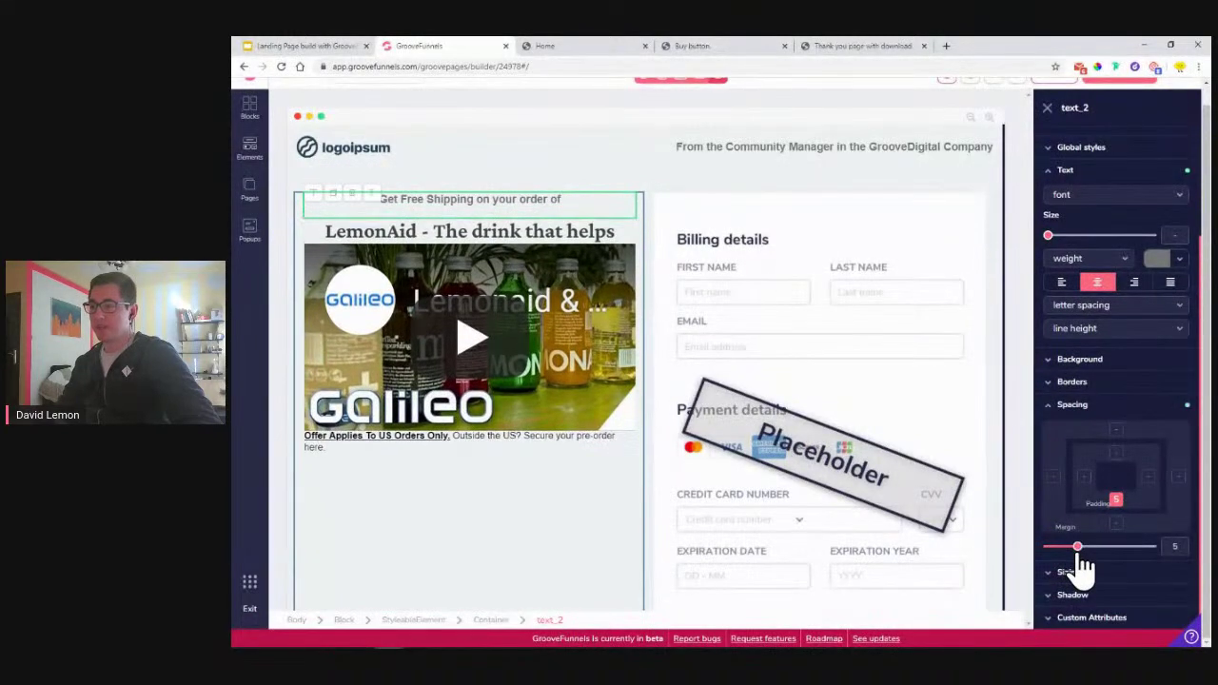
# Try to set the bottom padding of the "LemonAid - The drink that helps" headline to 5
pyautogui.click(523, 231)
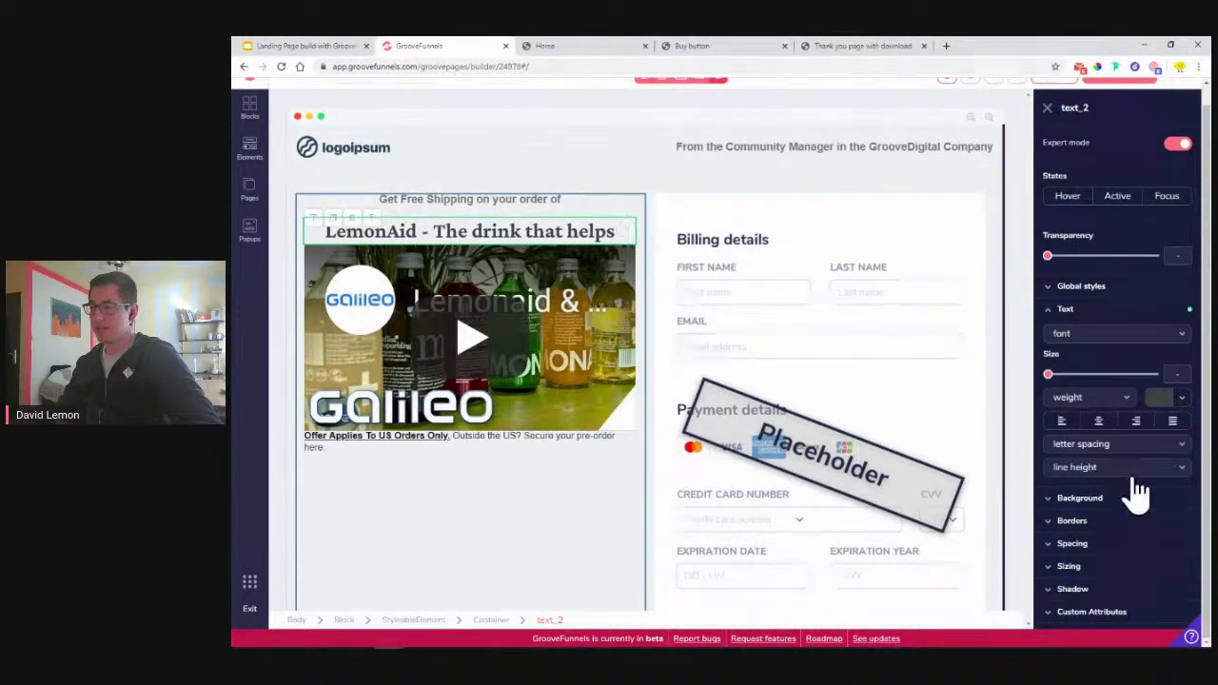
pyautogui.click(1098, 543)
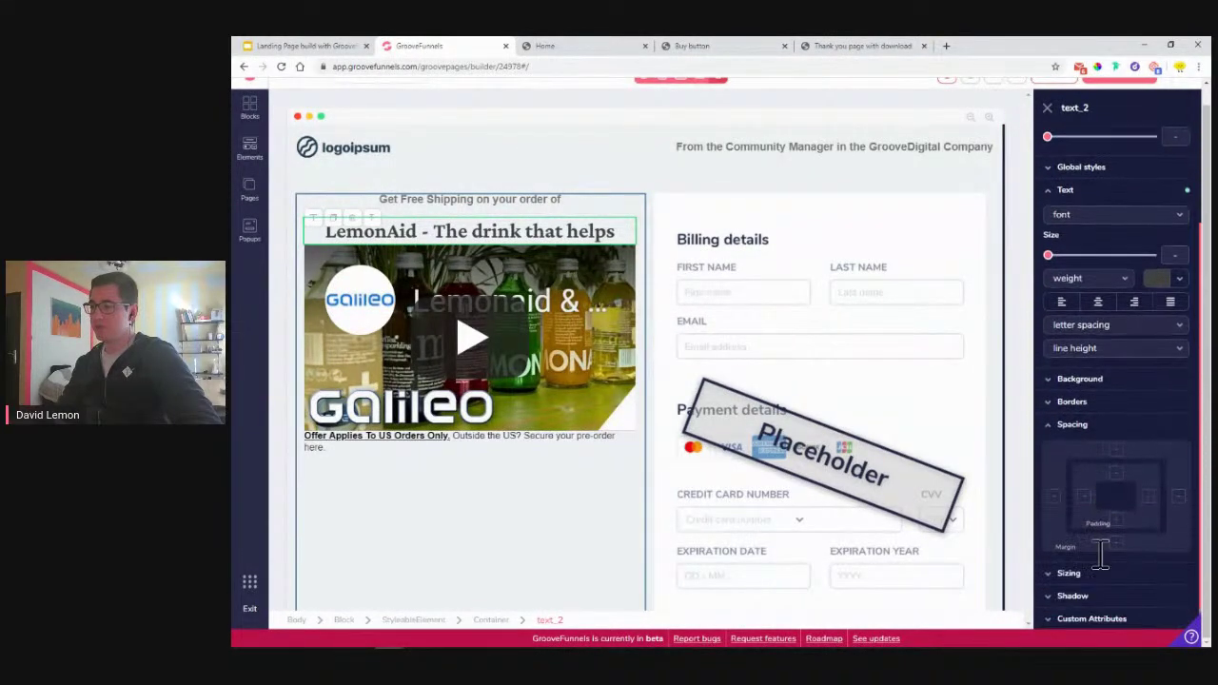
pyautogui.moveTo(1050, 567); pyautogui.dragTo(1082, 575)
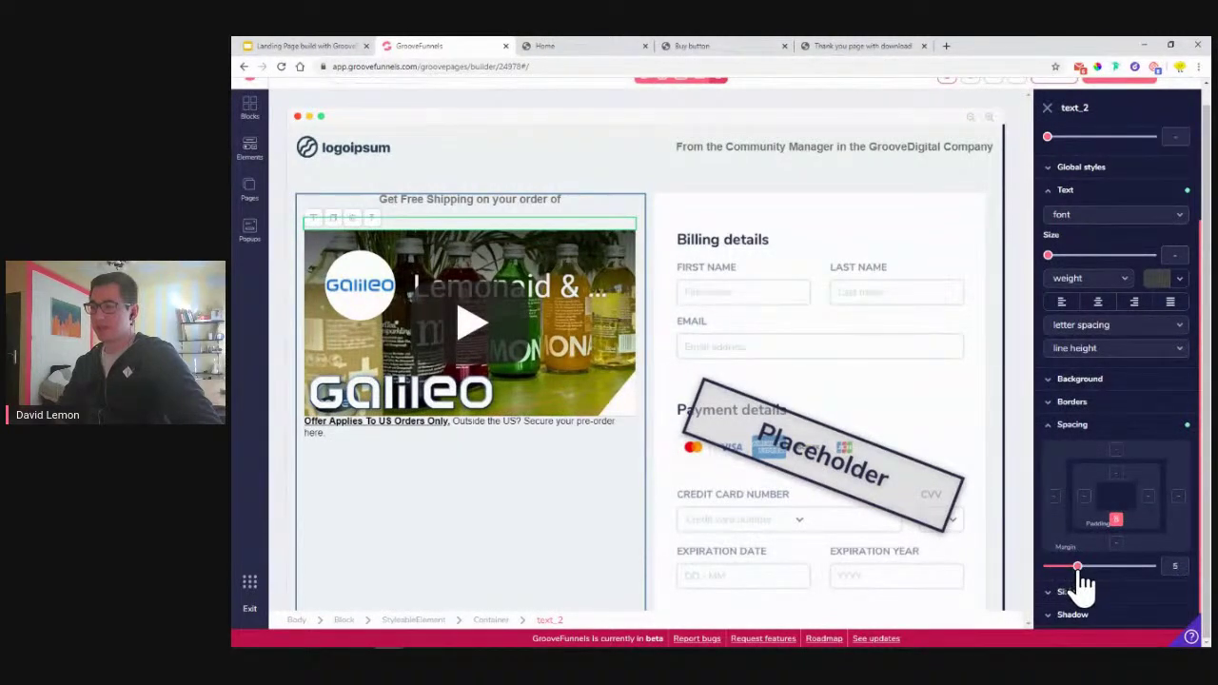
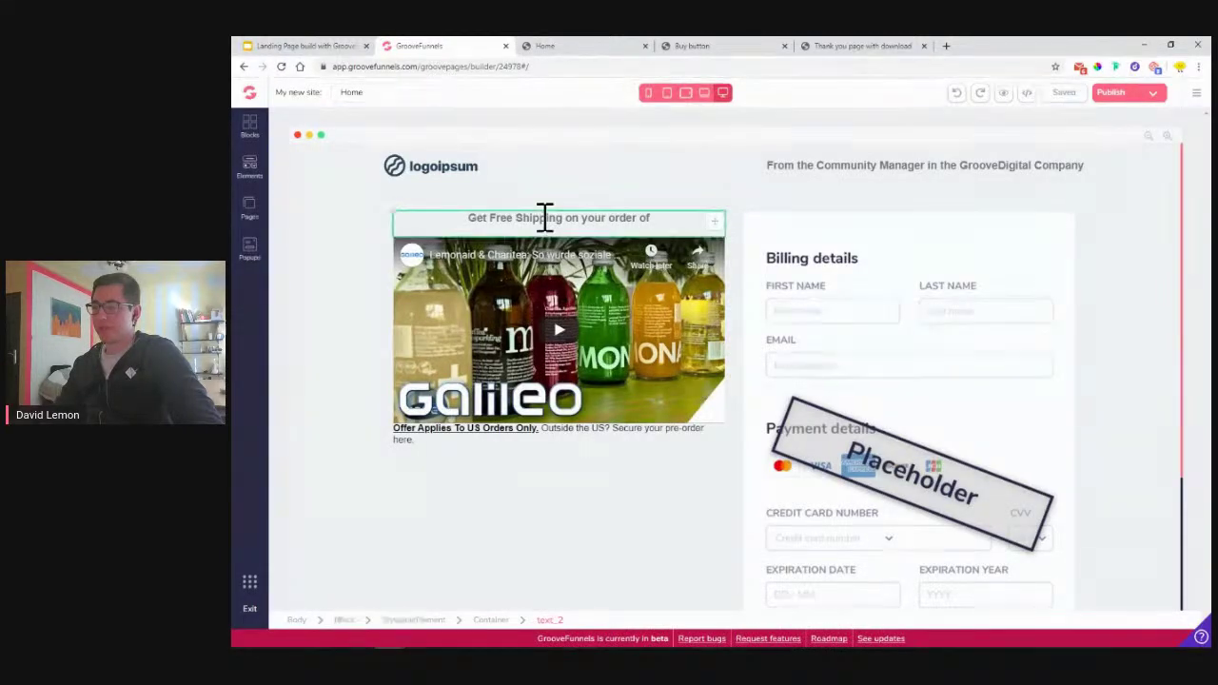
# Duplicate the "Get Free Shipping on your order of" line directly above the video
pyautogui.click(544, 217)
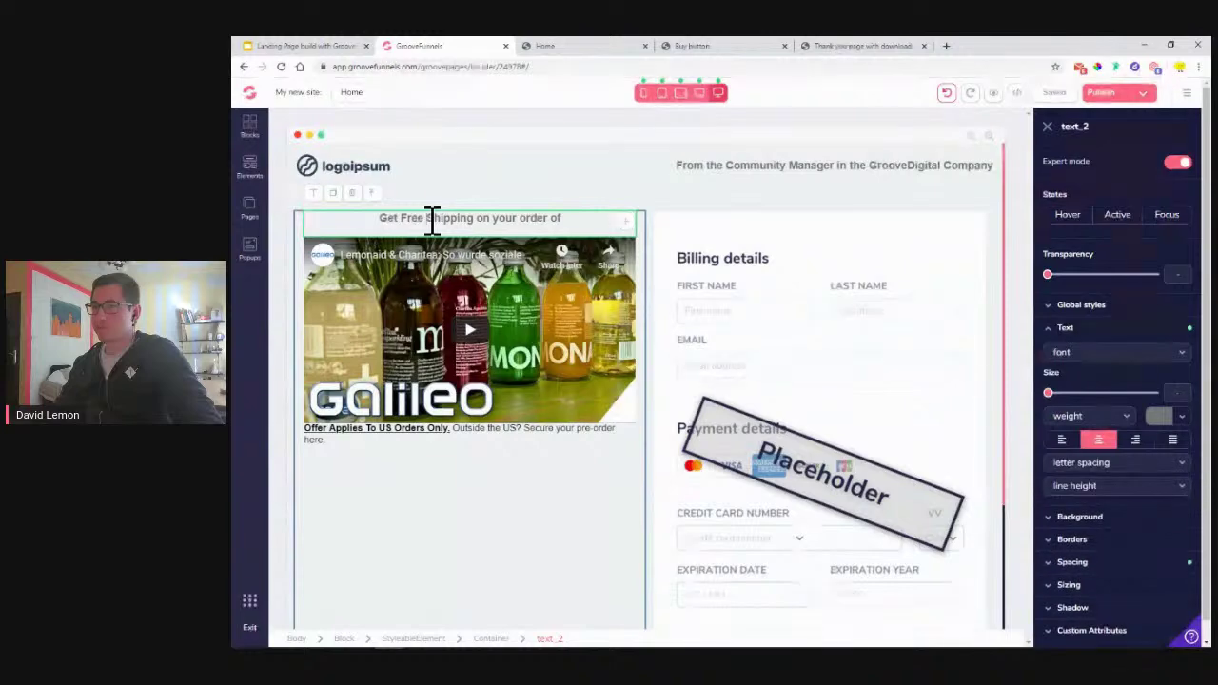
pyautogui.click(327, 195)
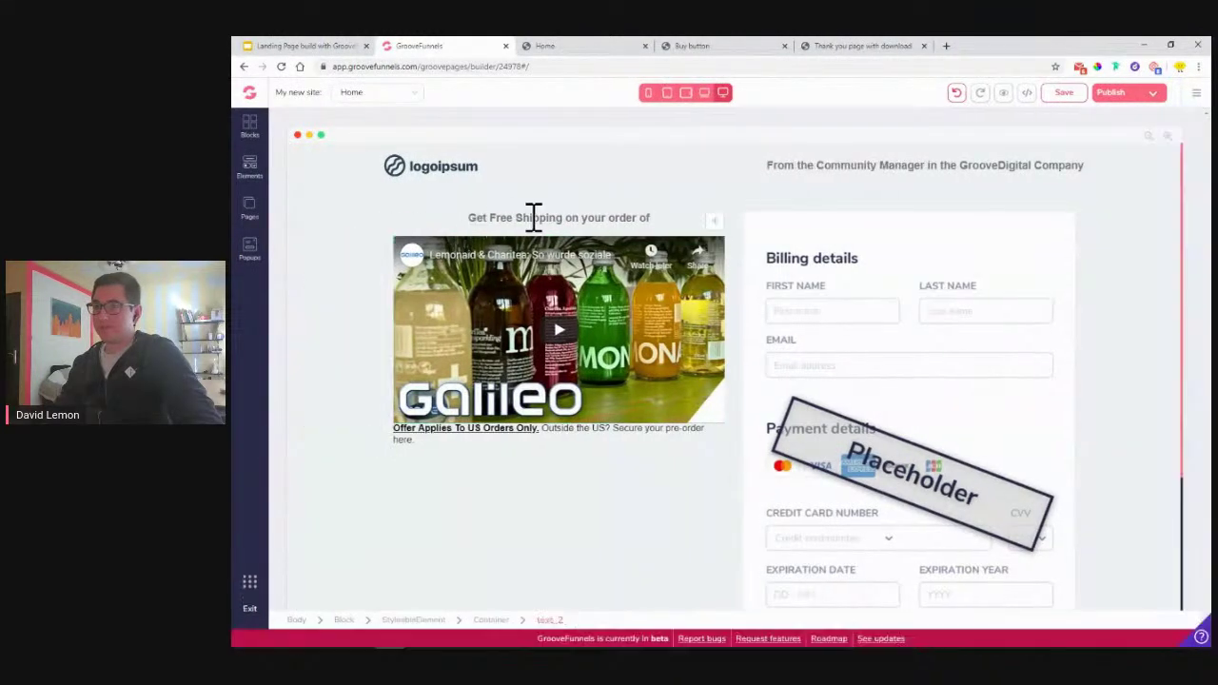
pyautogui.click(534, 217)
pyautogui.click(338, 207)
# Replace the duplicated line's text with "LemonAid - The drink that helps", copied from the published page
pyautogui.click(517, 246)
pyautogui.tripleClick(517, 245)
pyautogui.click(626, 46)
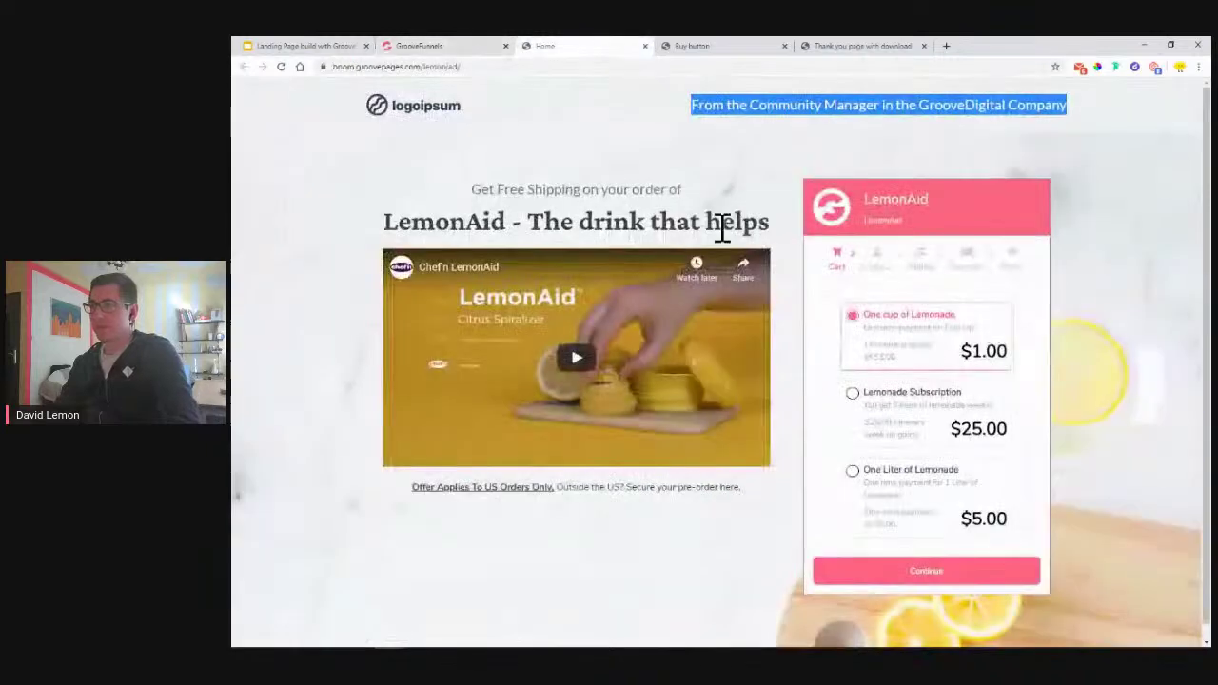
pyautogui.moveTo(769, 229); pyautogui.dragTo(390, 233)
pyautogui.hotkey('ctrl', 'c')
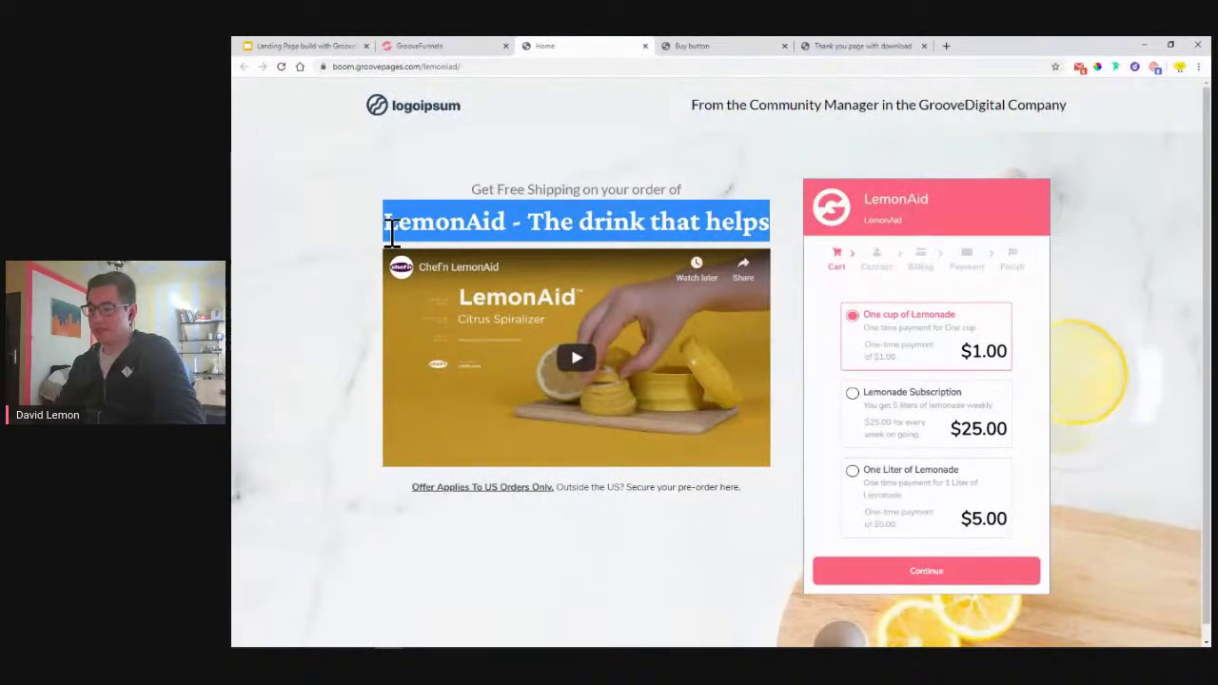
pyautogui.click(490, 47)
pyautogui.hotkey('ctrl', 'v')
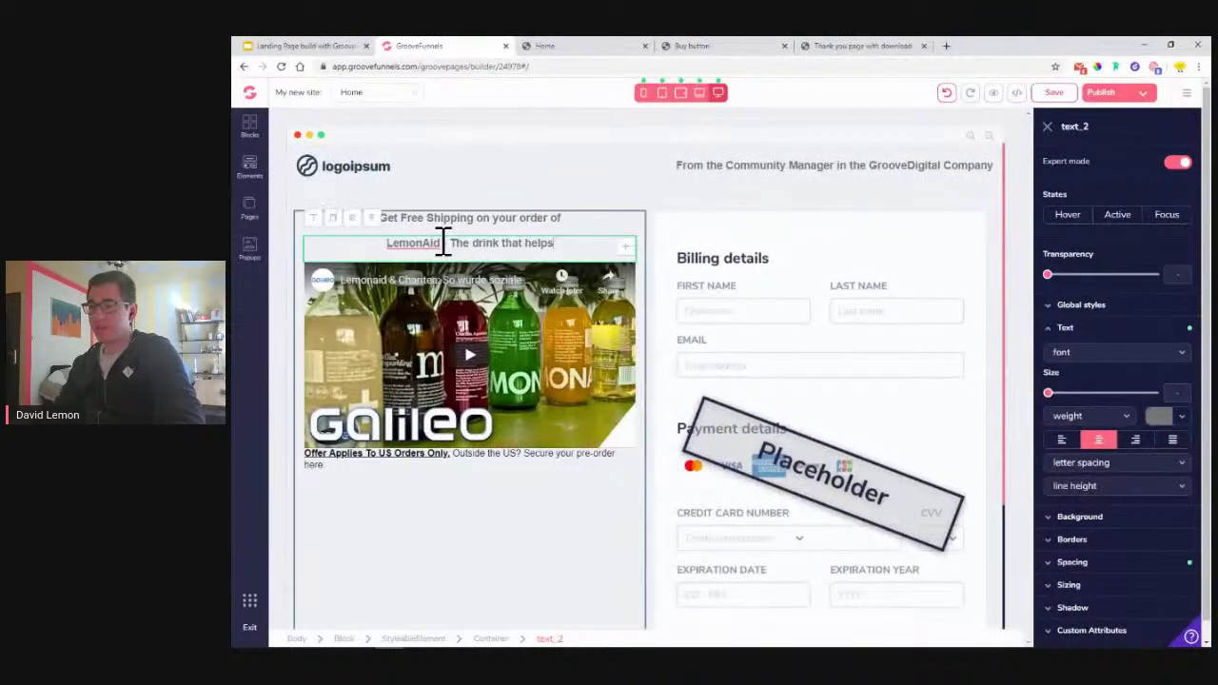
# Style the new LemonAid headline with the crimson-pro font, size 4xl and semibold weight
pyautogui.click(1090, 357)
pyautogui.click(1102, 615)
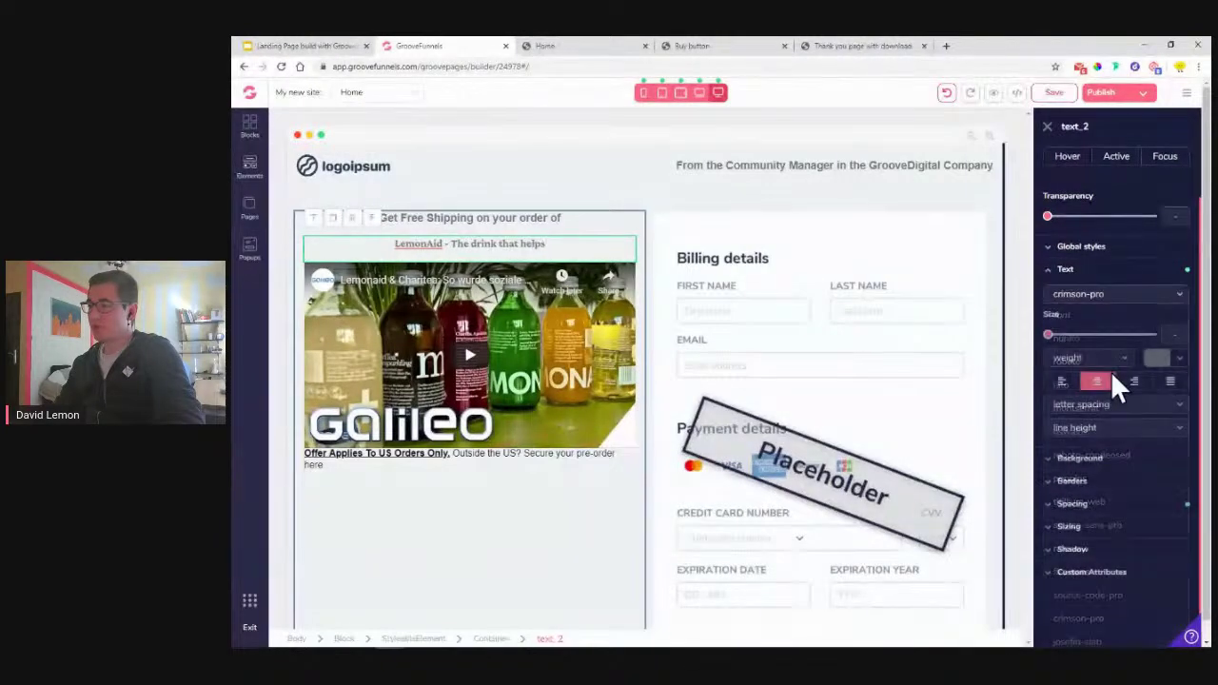
pyautogui.moveTo(1050, 400); pyautogui.dragTo(1119, 404)
pyautogui.click(1115, 414)
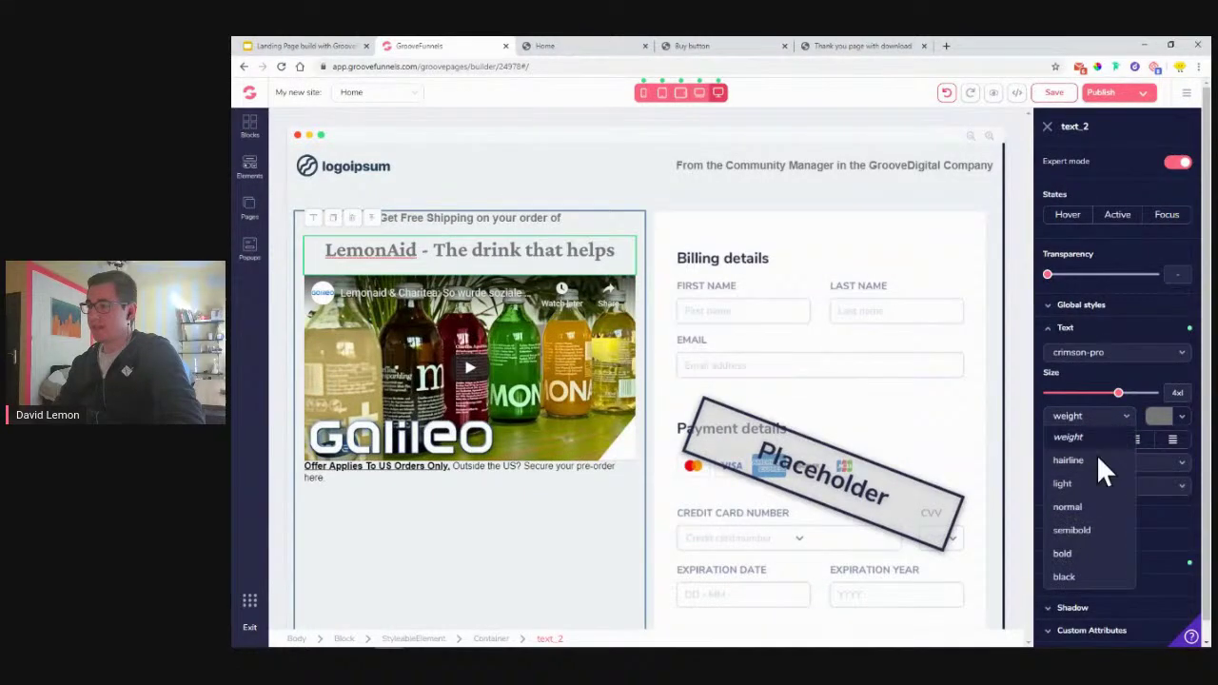
pyautogui.click(1088, 530)
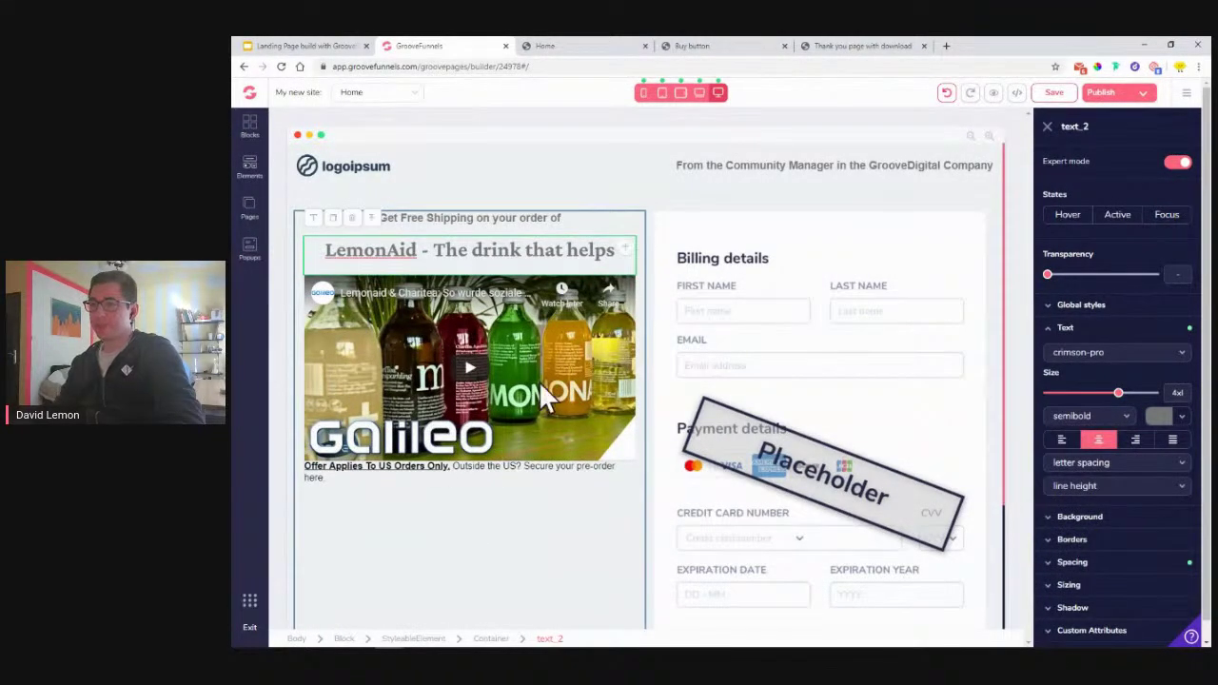
# Try to adjust the top padding of the offer text below the video
pyautogui.click(517, 467)
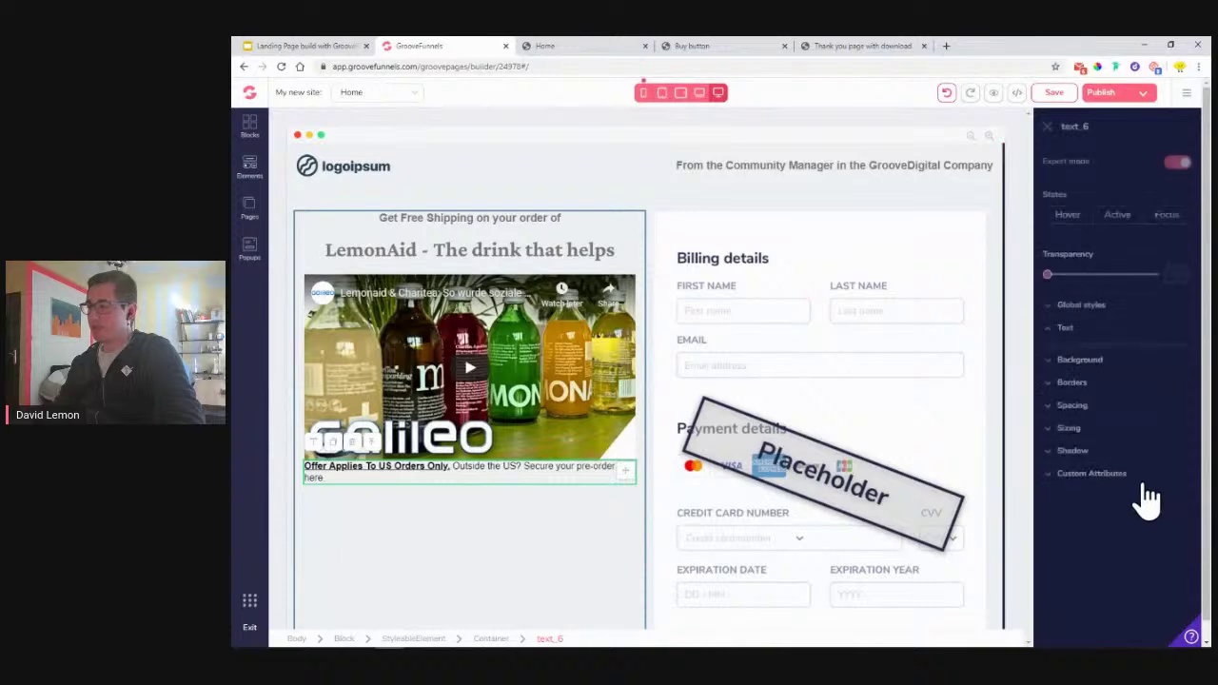
pyautogui.click(1118, 565)
pyautogui.scroll(-1, 1128, 566)
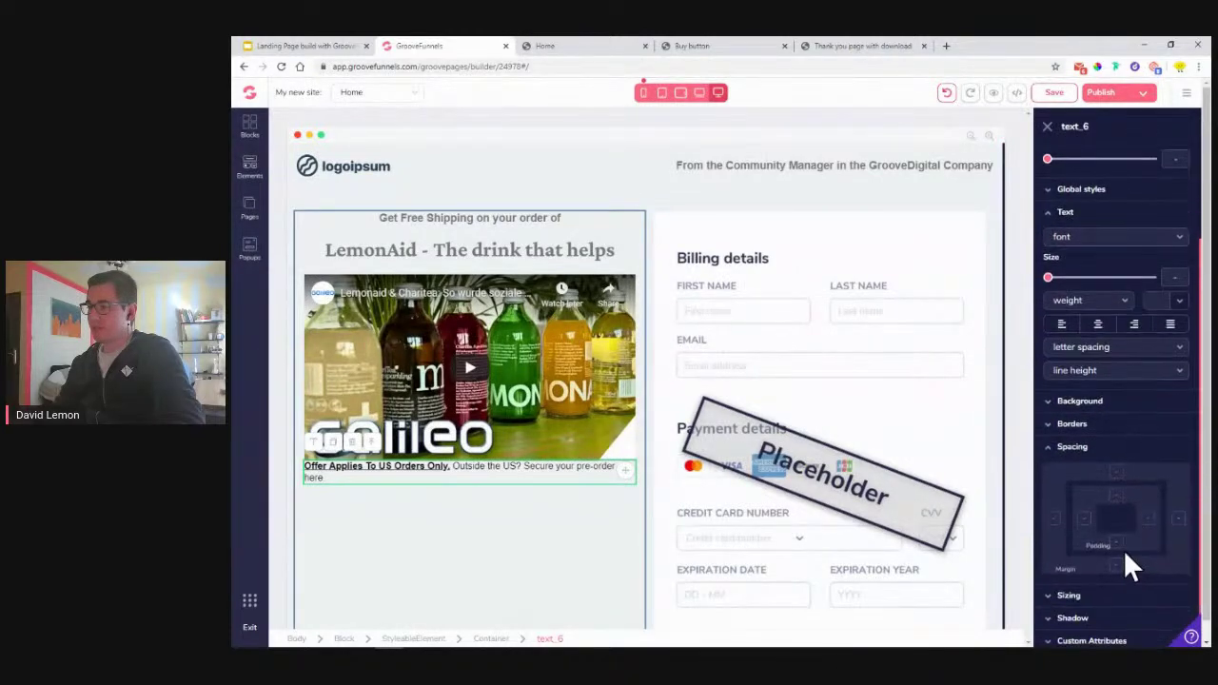
pyautogui.click(1120, 543)
pyautogui.click(1116, 497)
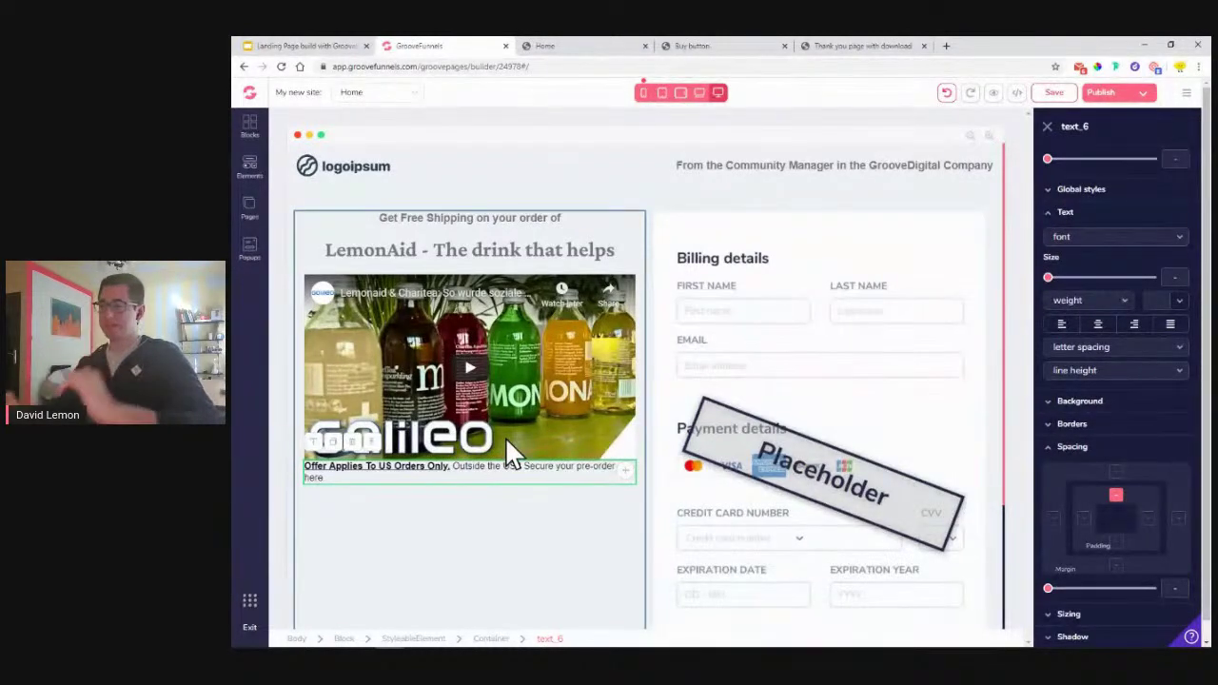
pyautogui.moveTo(1049, 589); pyautogui.dragTo(1059, 589)
# Save the page and publish the site on the GroovePages subdomain under the path lemonaid2
pyautogui.click(1053, 92)
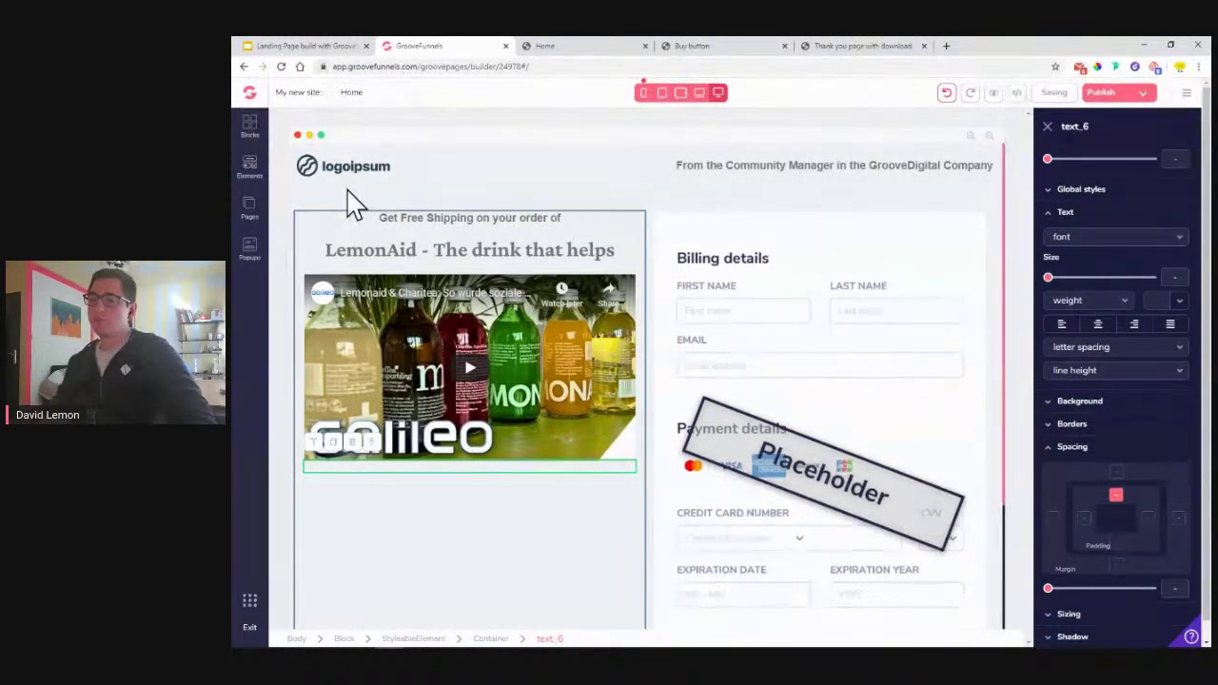
pyautogui.click(1141, 93)
pyautogui.click(1137, 236)
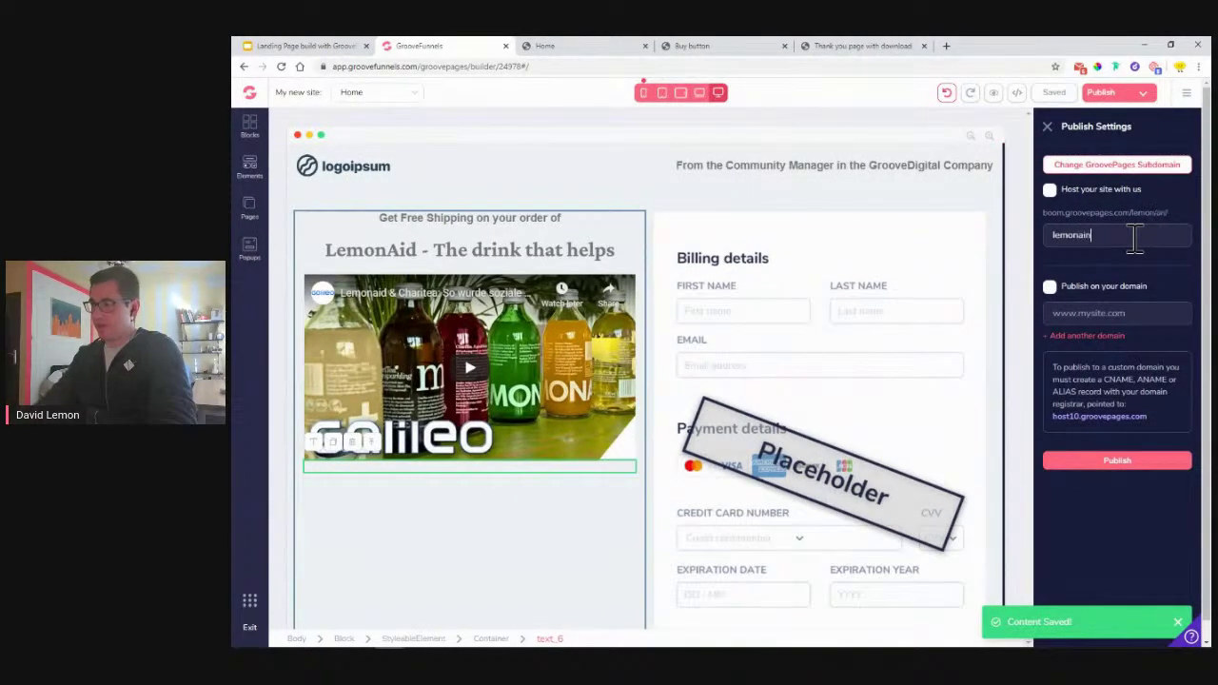
pyautogui.write('lemonain')
pyautogui.press('BackSpace')
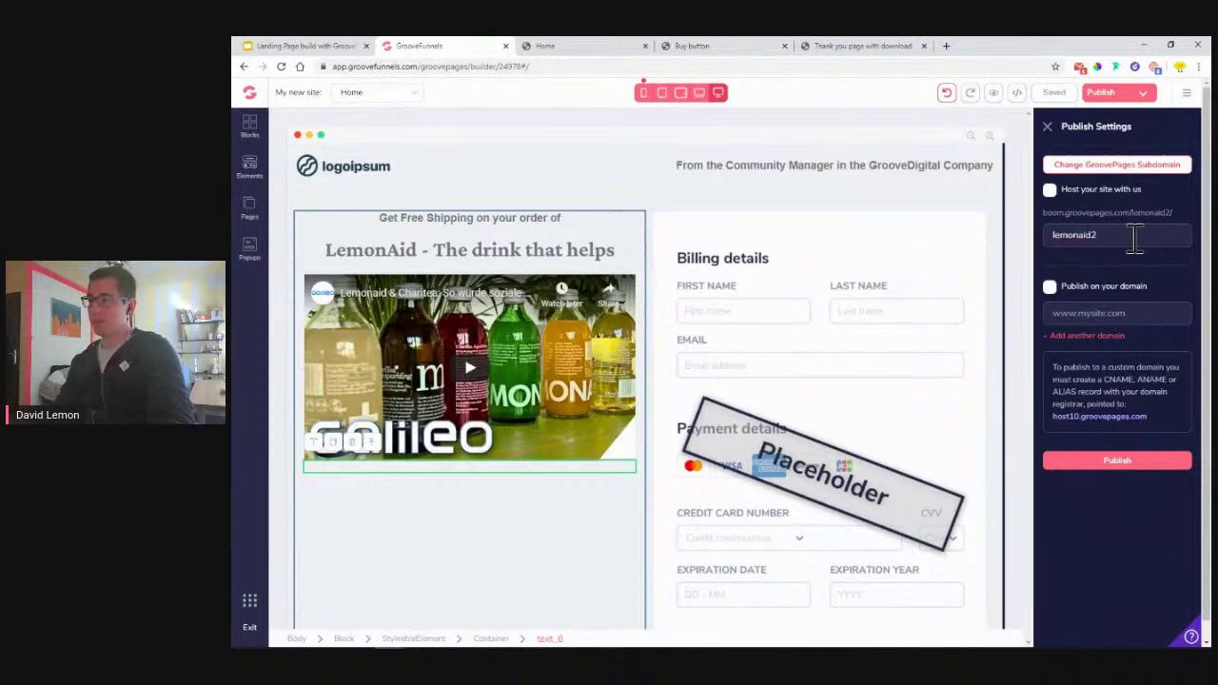
pyautogui.click(641, 48)
pyautogui.click(733, 52)
pyautogui.click(619, 48)
pyautogui.click(435, 49)
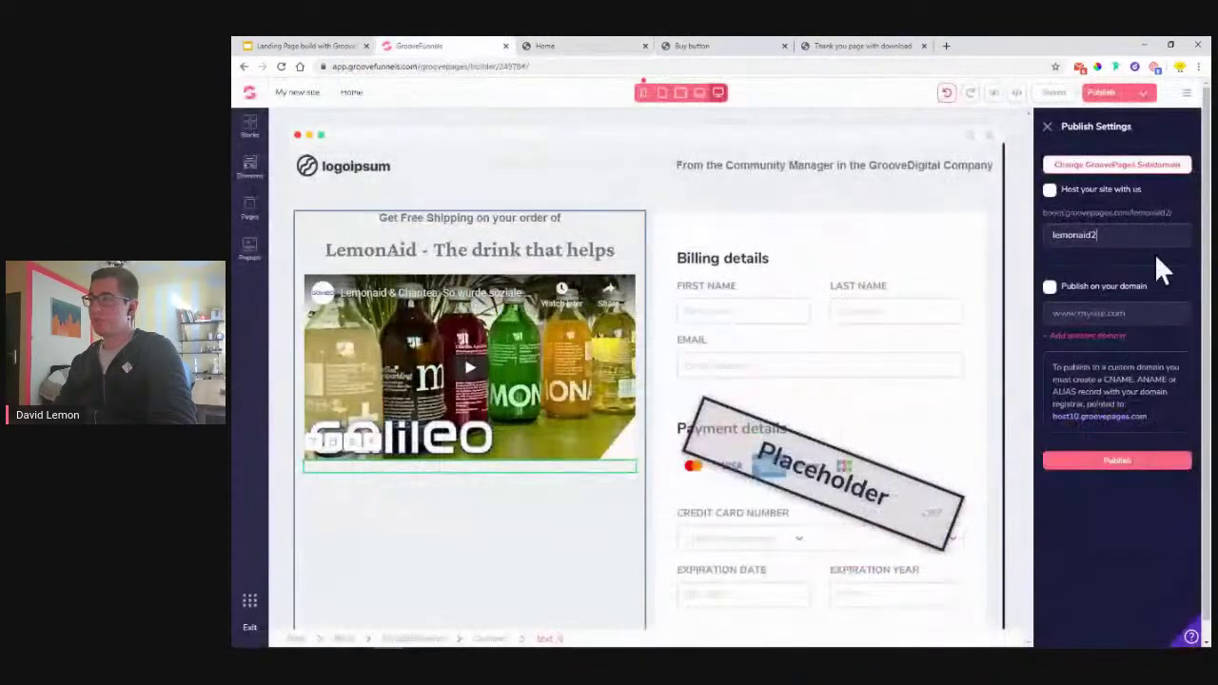
pyautogui.click(1128, 466)
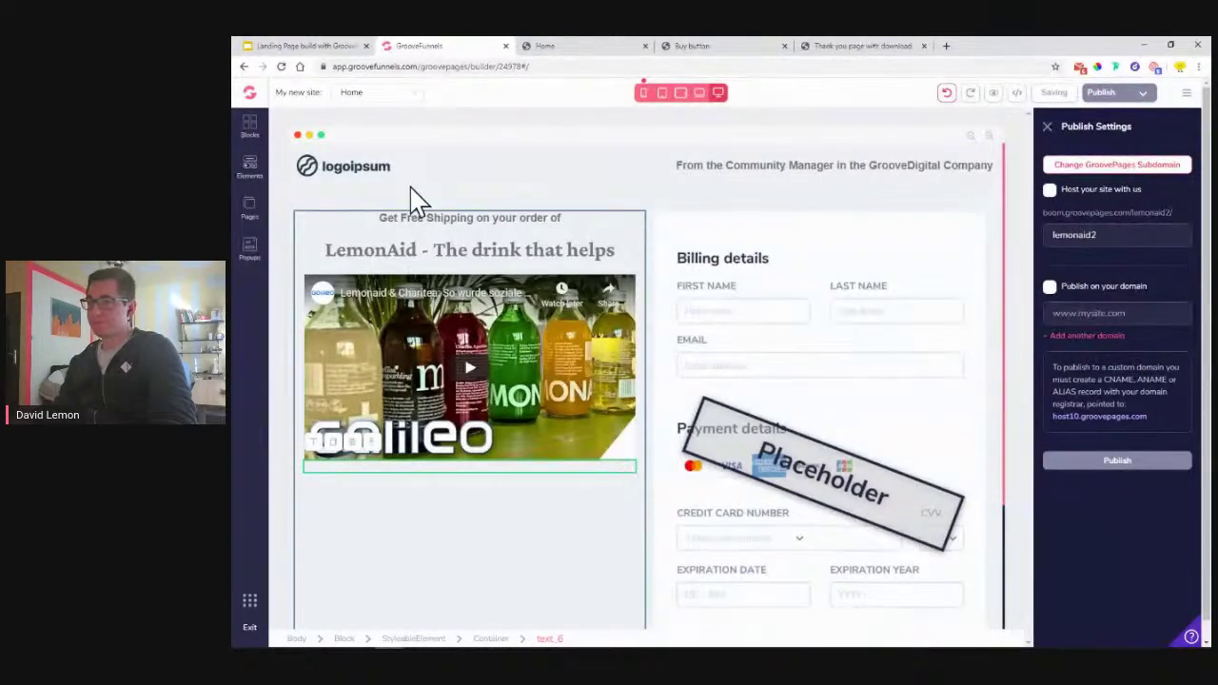
# Duplicate the Home page in the site's page list
pyautogui.click(247, 205)
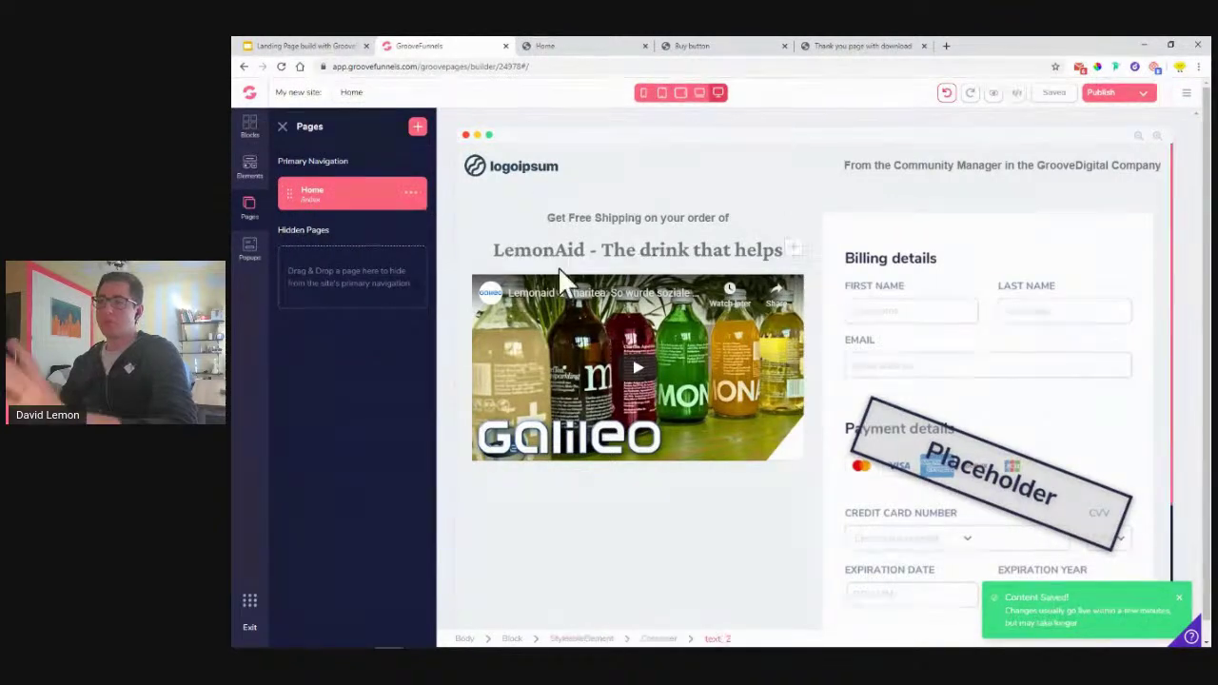
pyautogui.click(411, 195)
pyautogui.click(303, 265)
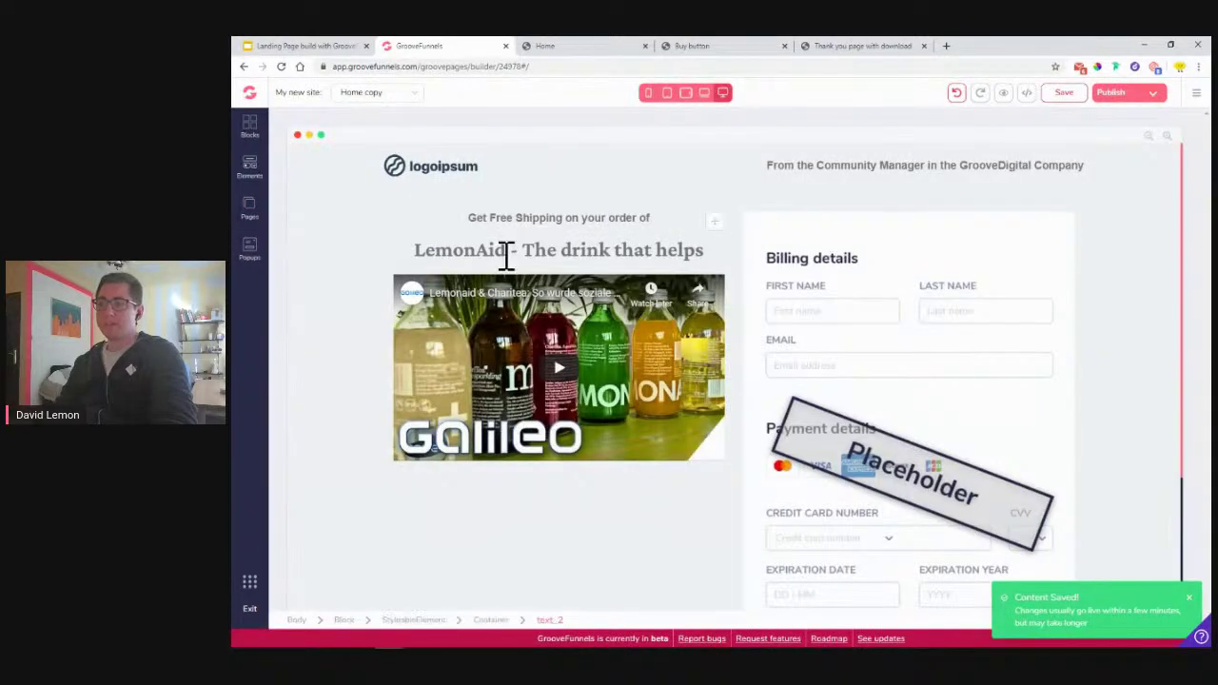
# Set the copied Home page's name to Buy Button and its page URL to buy in the page settings
pyautogui.click(252, 209)
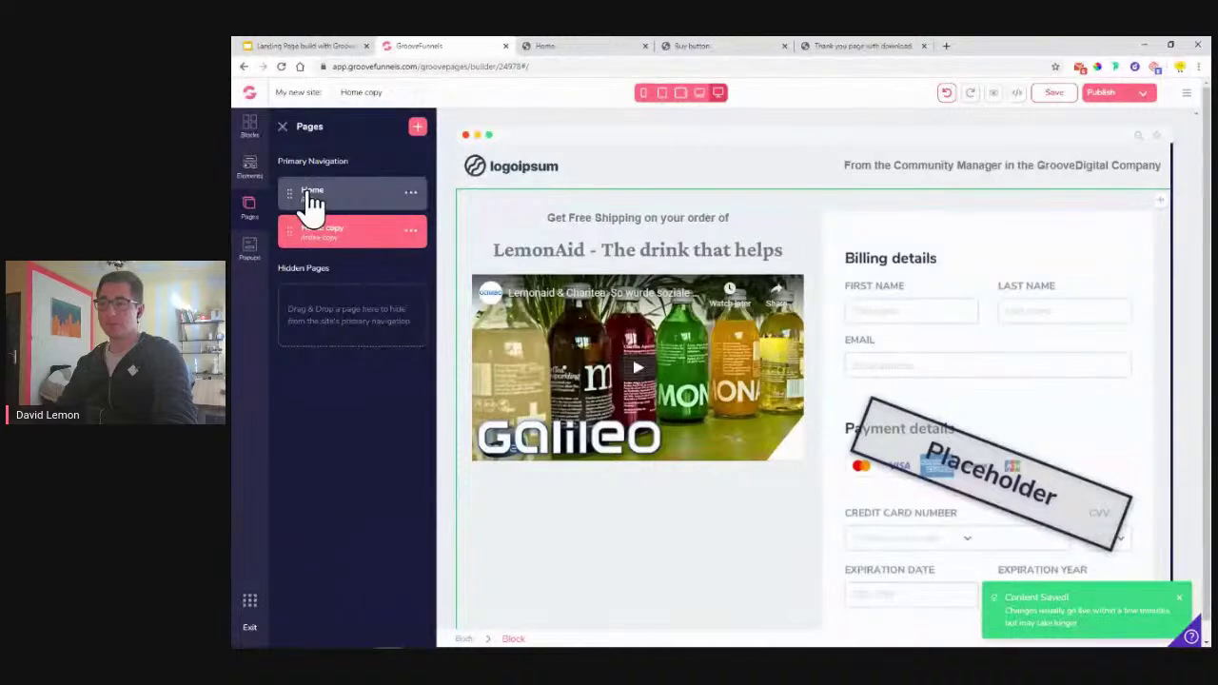
pyautogui.click(411, 231)
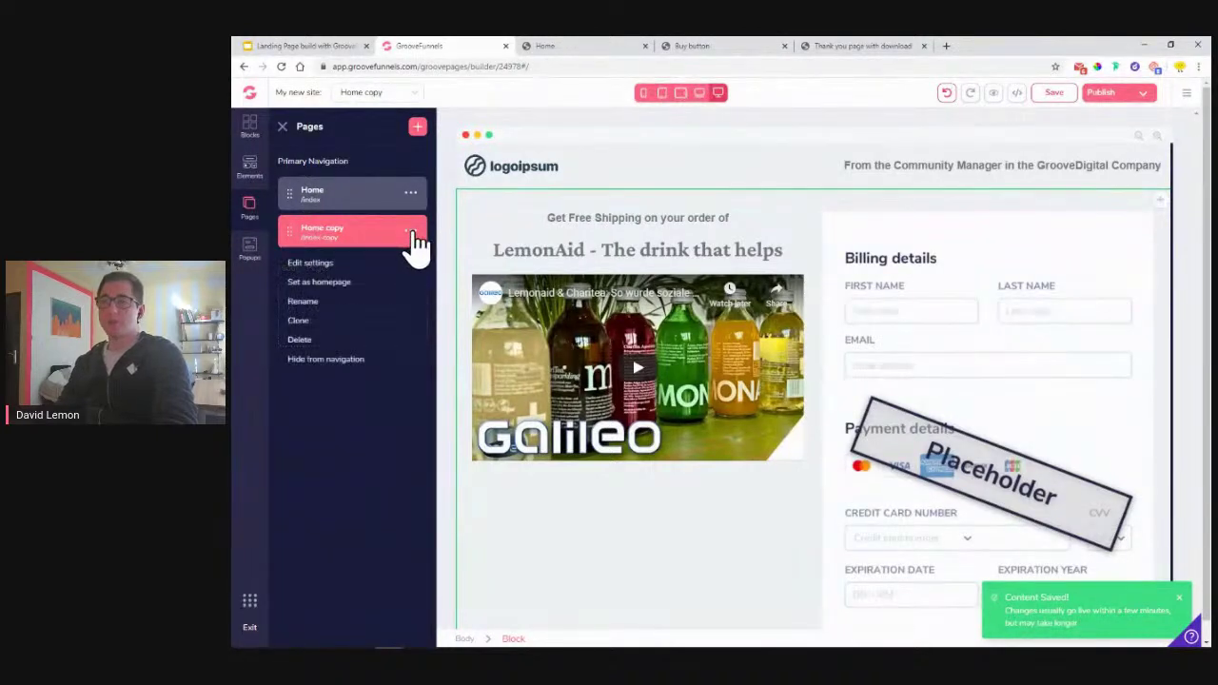
pyautogui.click(320, 264)
pyautogui.tripleClick(351, 184)
pyautogui.write('Buy Button')
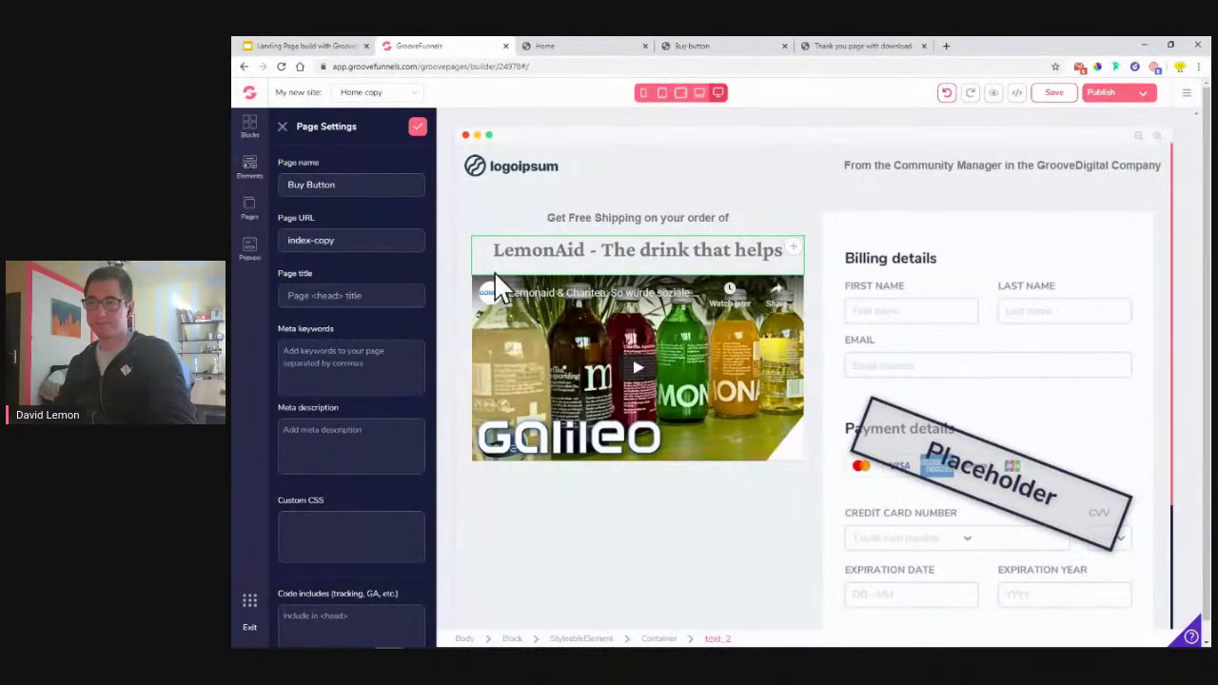
pyautogui.moveTo(372, 239); pyautogui.dragTo(253, 238)
pyautogui.write('b')
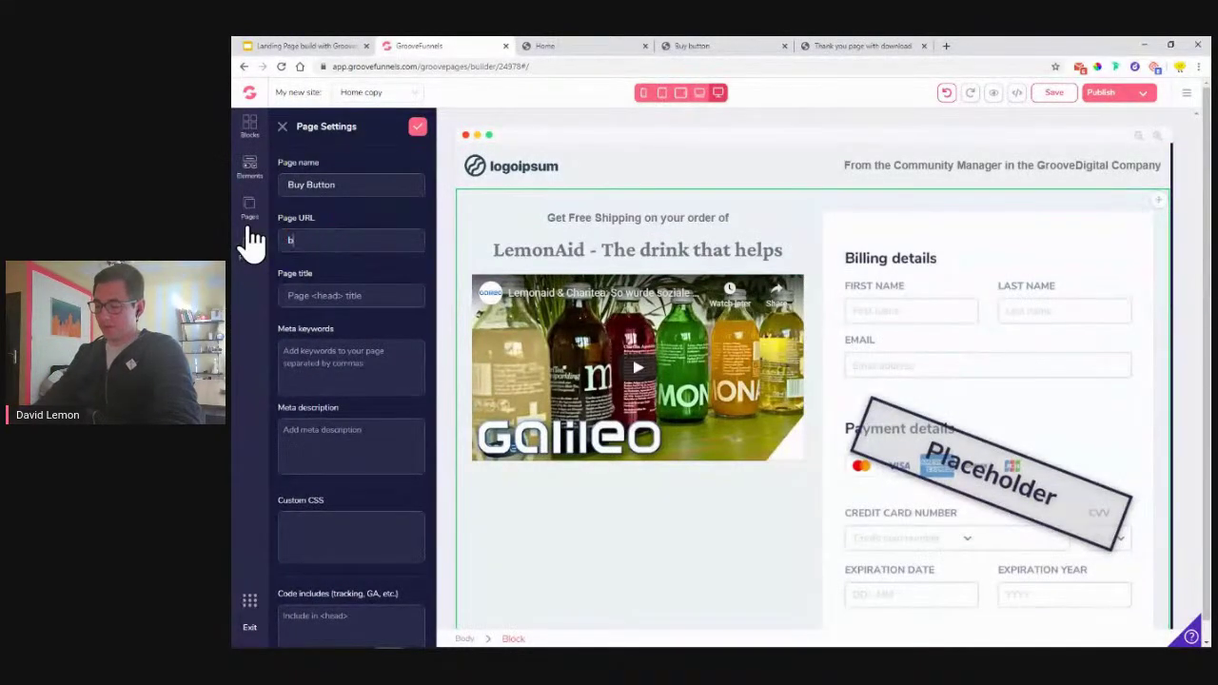
pyautogui.write('uy')
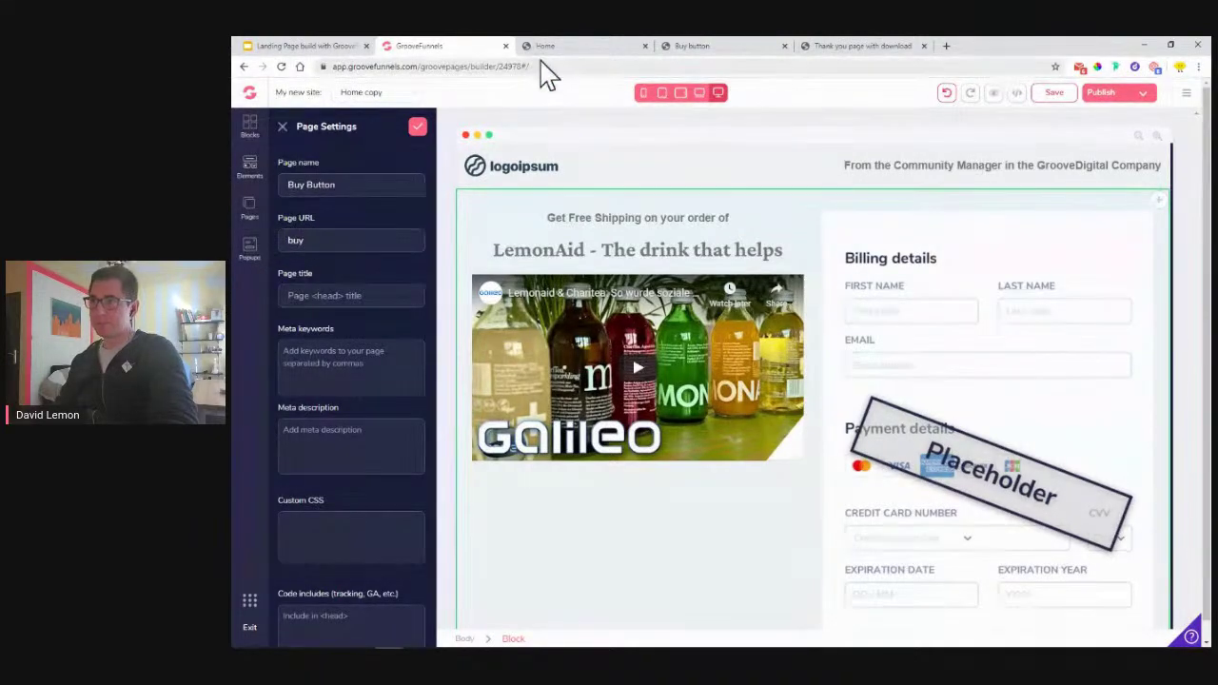
# Compare the web addresses of the published Home and Buy button reference pages
pyautogui.click(591, 48)
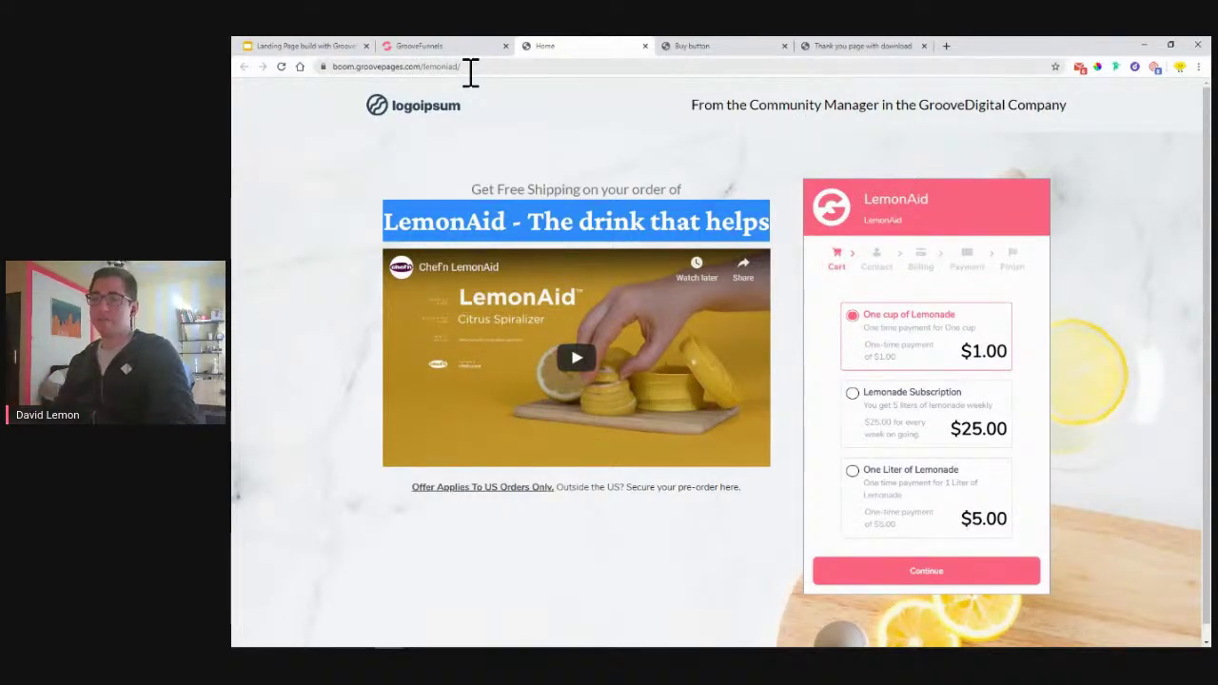
pyautogui.click(529, 132)
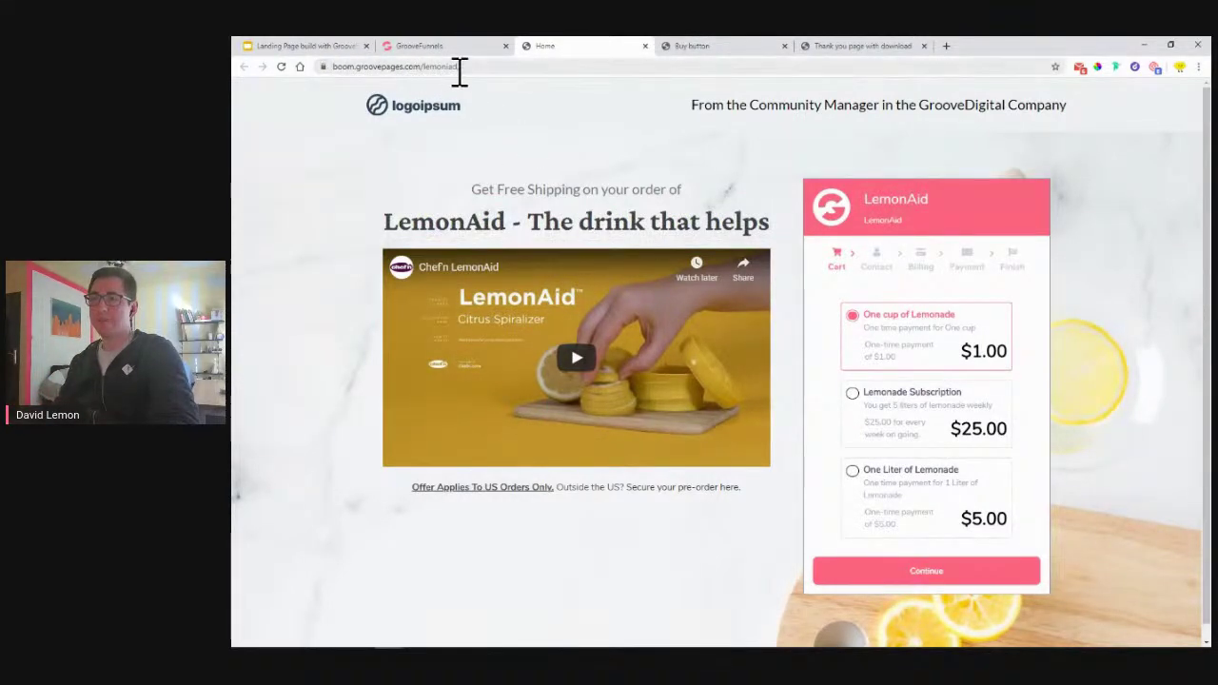
pyautogui.click(689, 46)
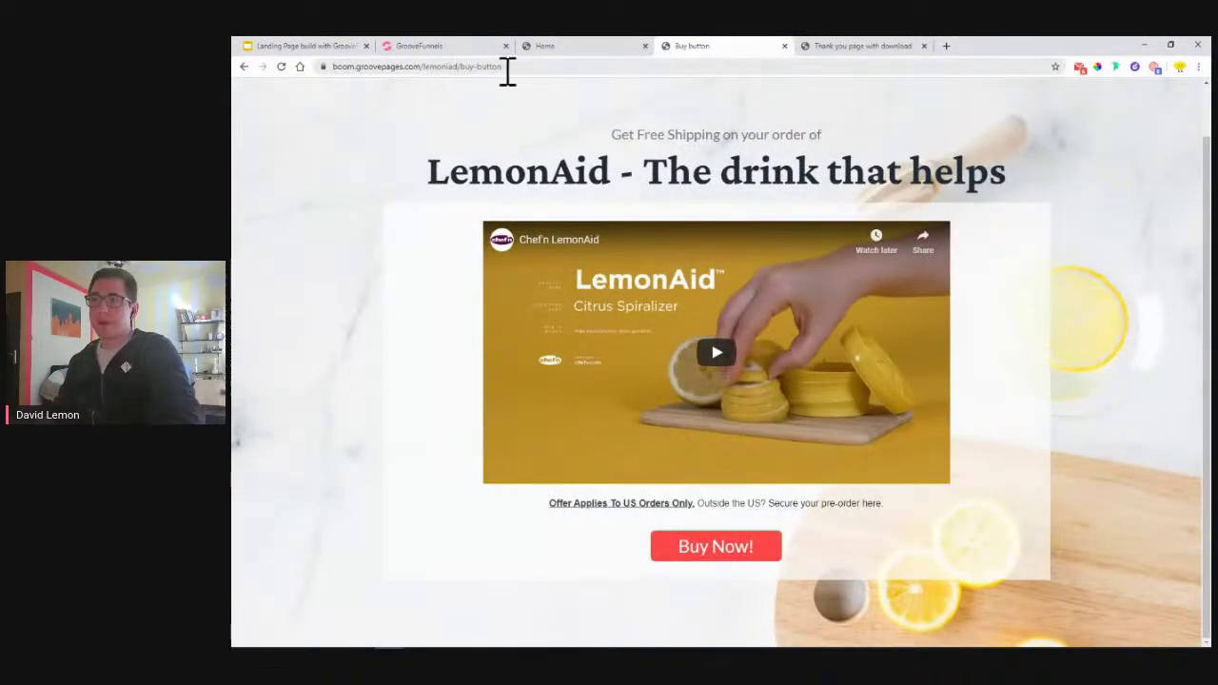
pyautogui.click(533, 48)
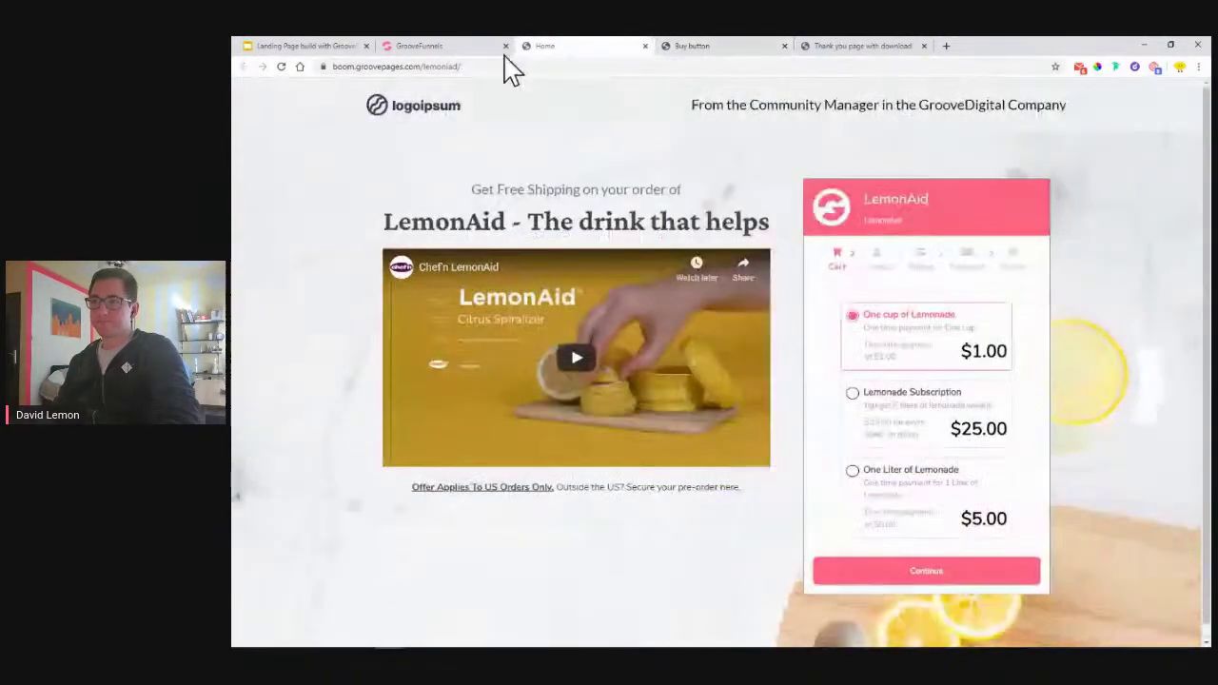
pyautogui.click(715, 49)
pyautogui.doubleClick(501, 66)
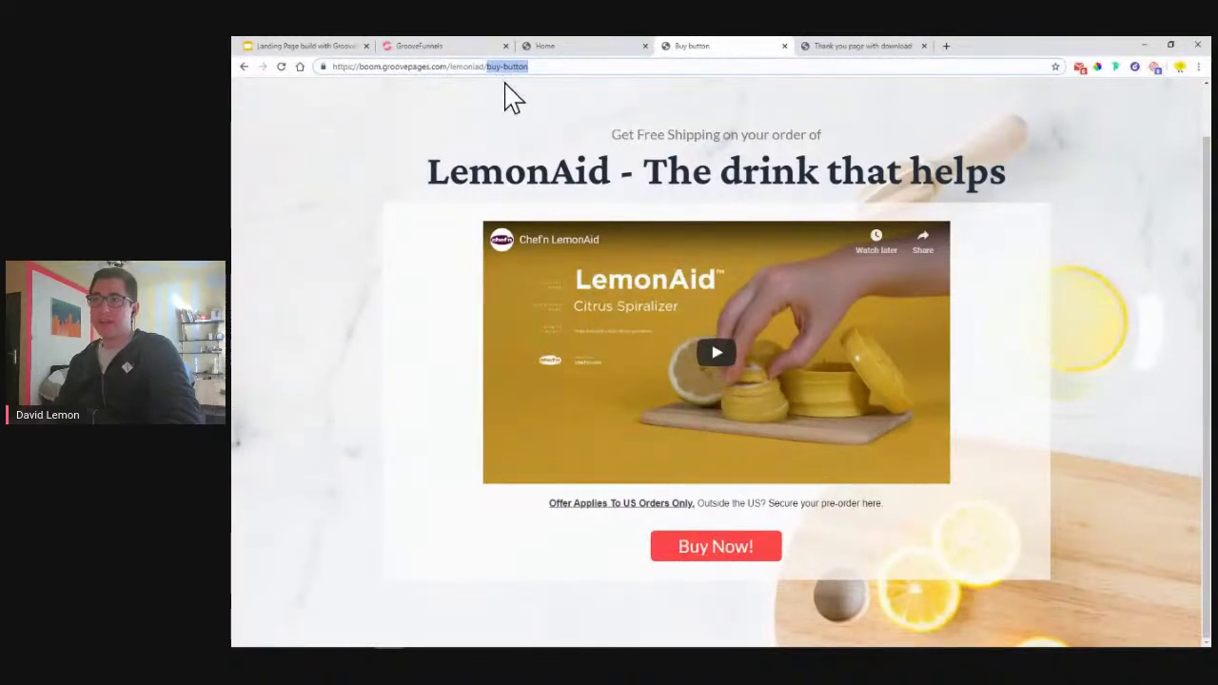
# Extend the page URL to buy-button and save the page settings
pyautogui.click(440, 46)
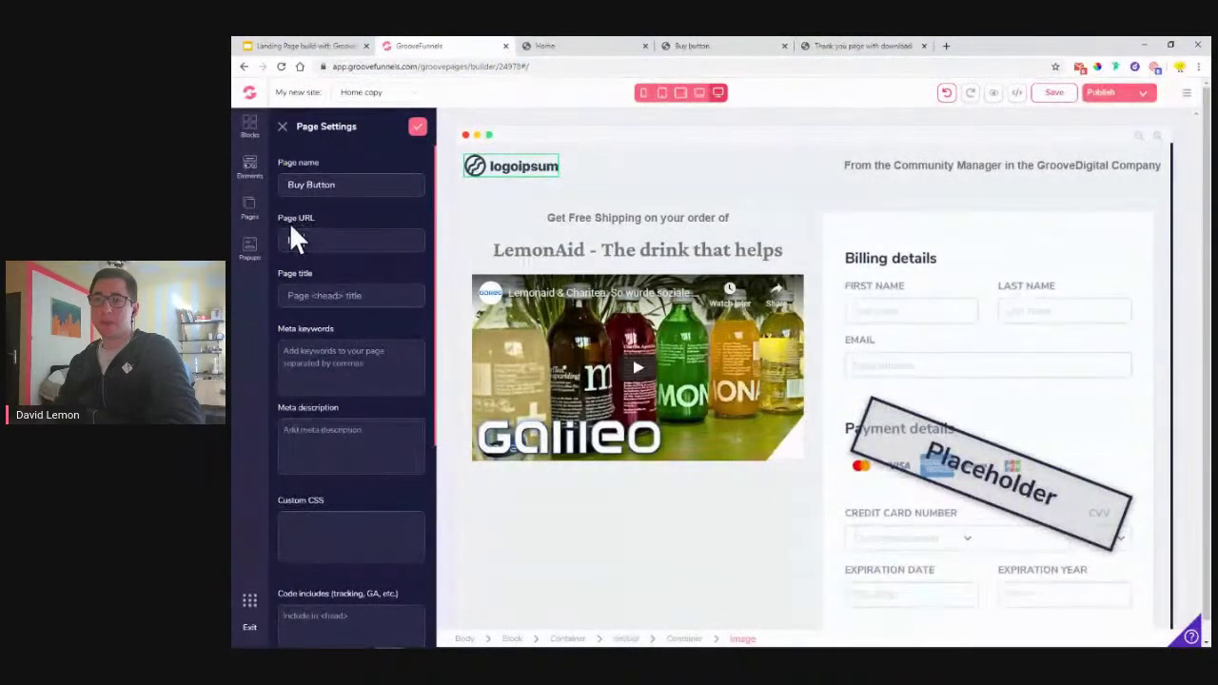
pyautogui.write('-')
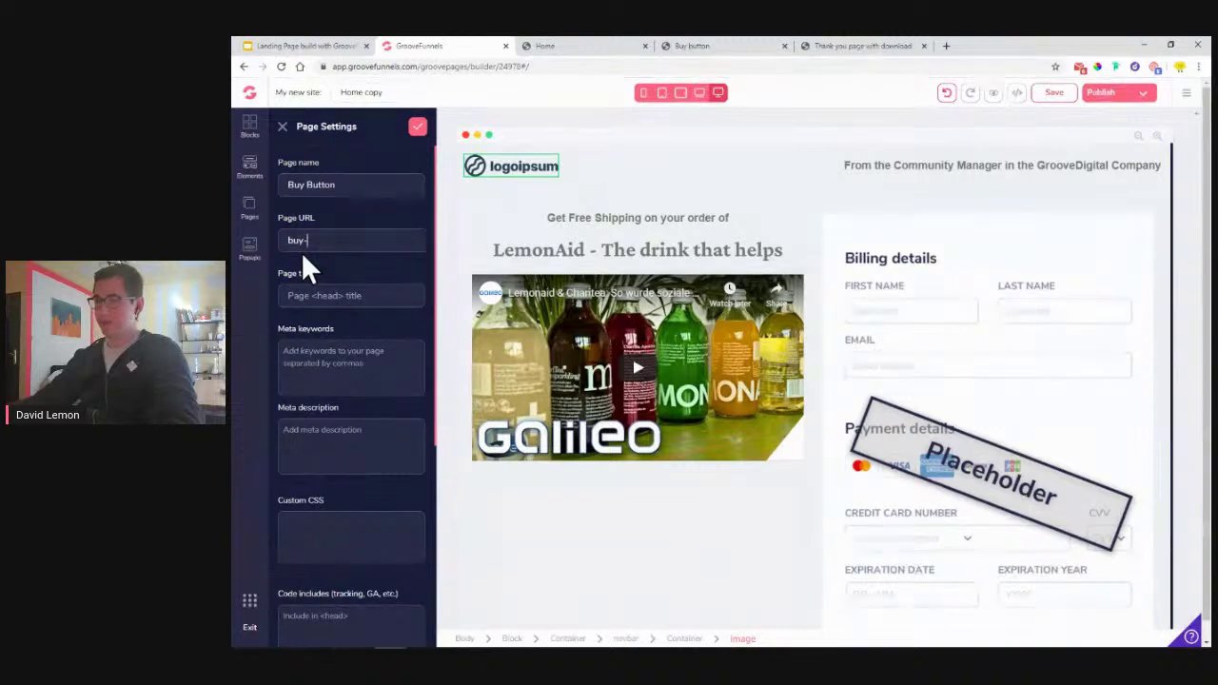
pyautogui.write('button')
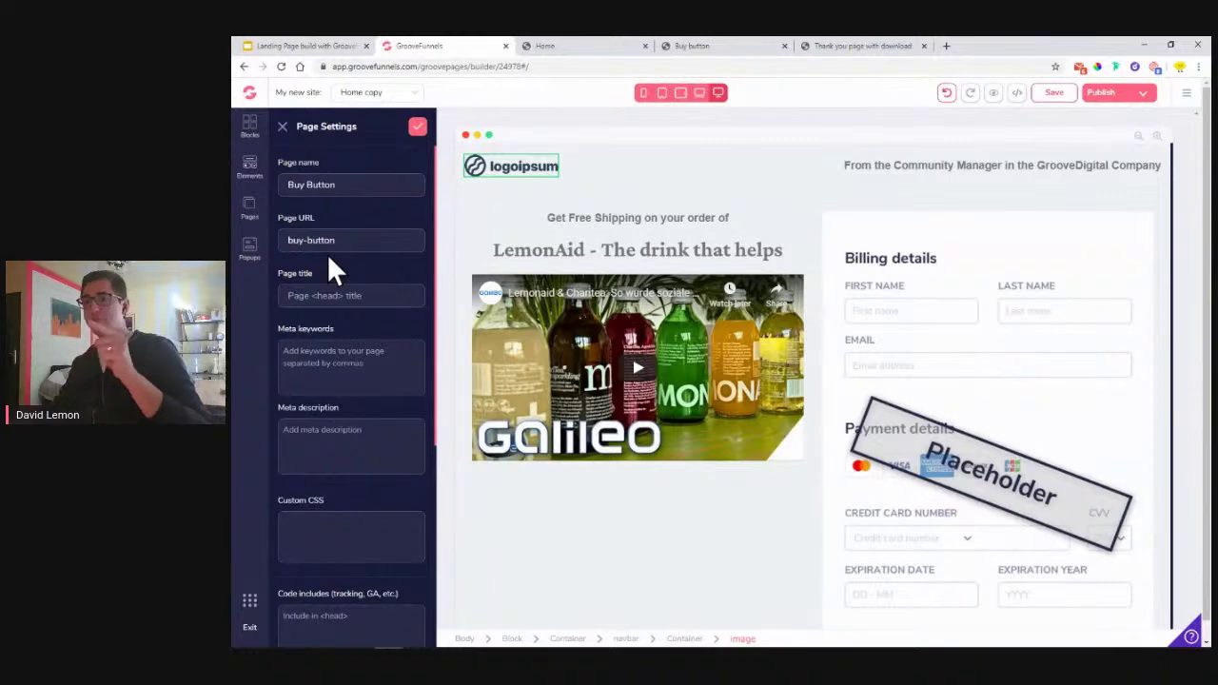
pyautogui.click(416, 130)
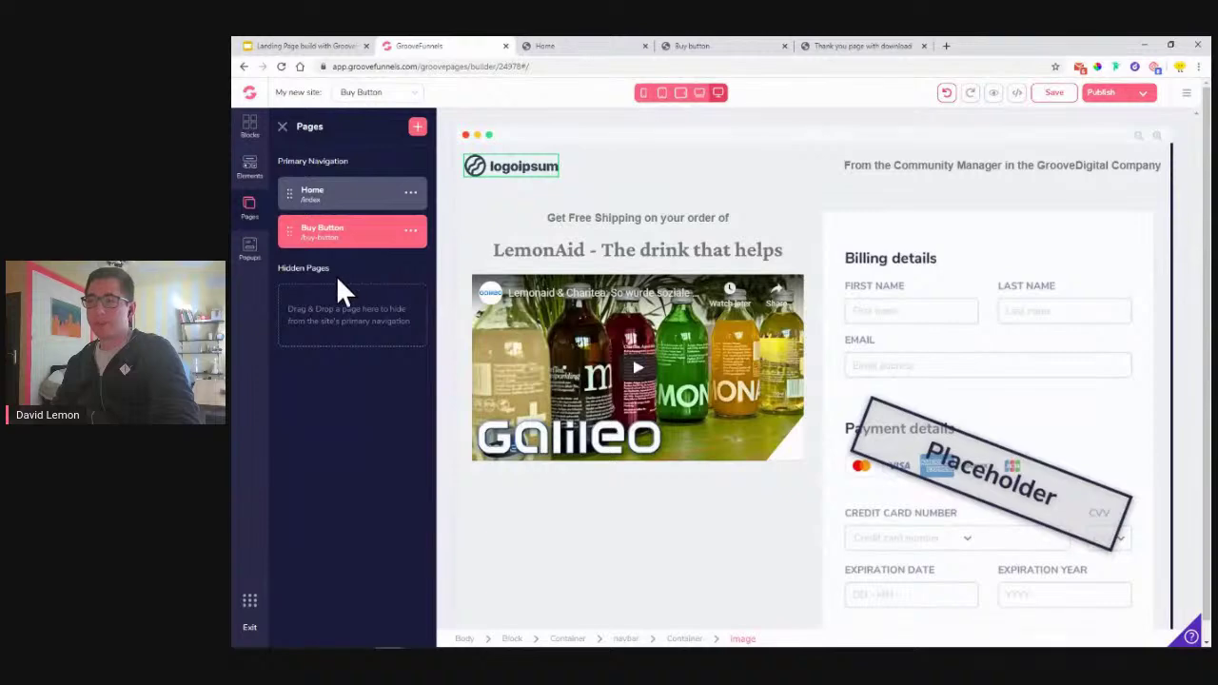
pyautogui.click(285, 130)
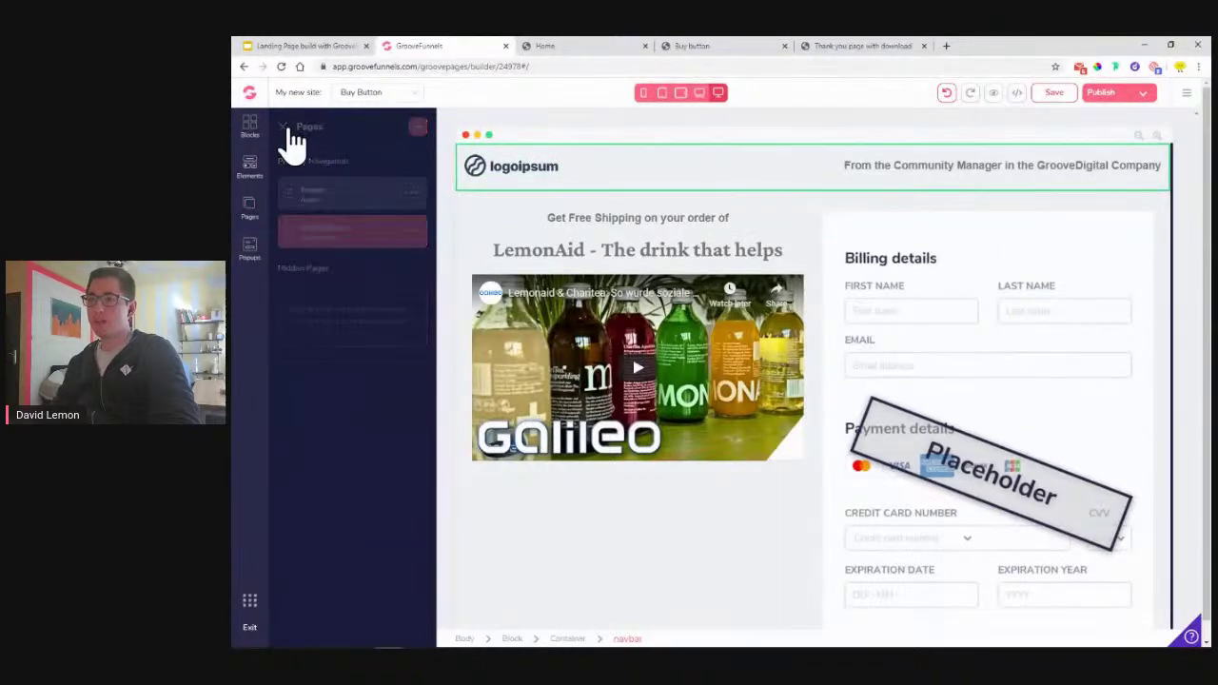
# Delete the container holding the billing and payment form placeholder from the Buy Button page
pyautogui.click(771, 249)
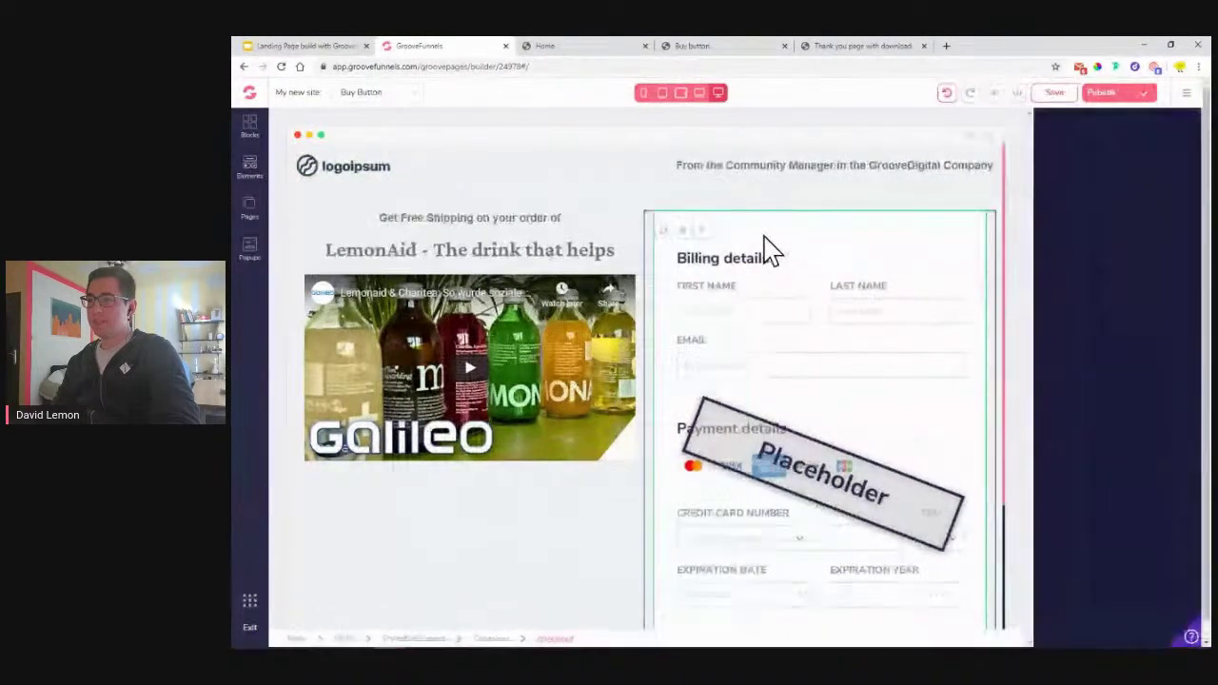
pyautogui.click(700, 234)
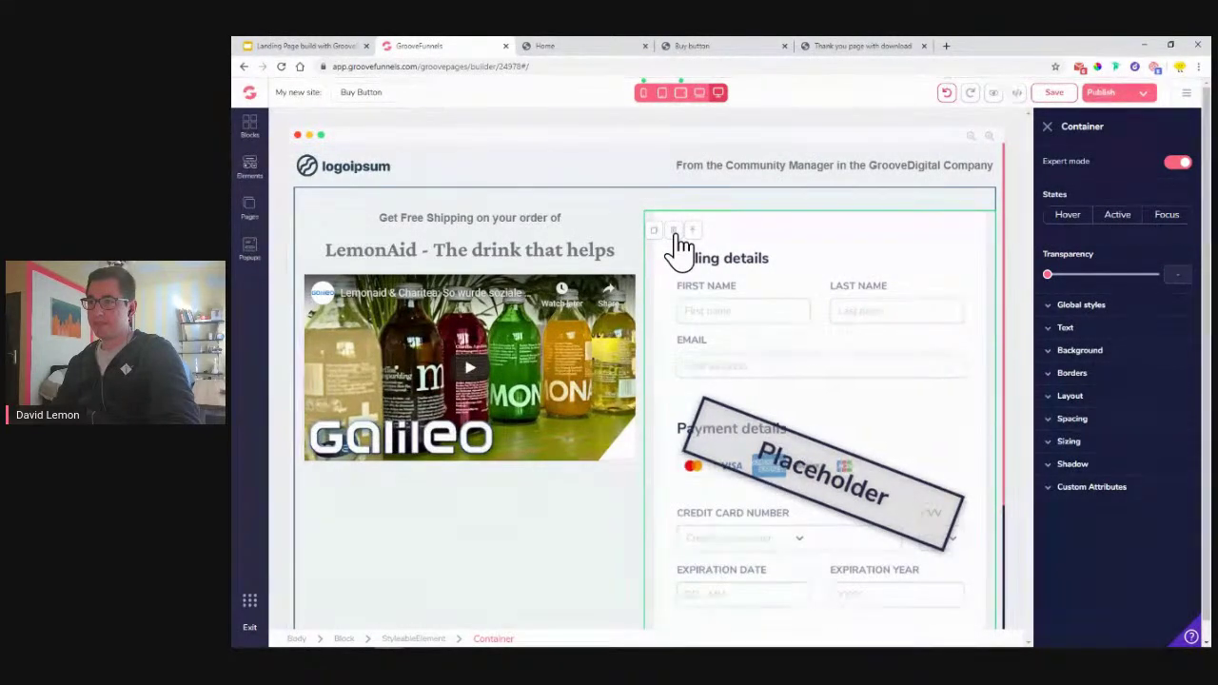
pyautogui.click(675, 236)
pyautogui.click(757, 386)
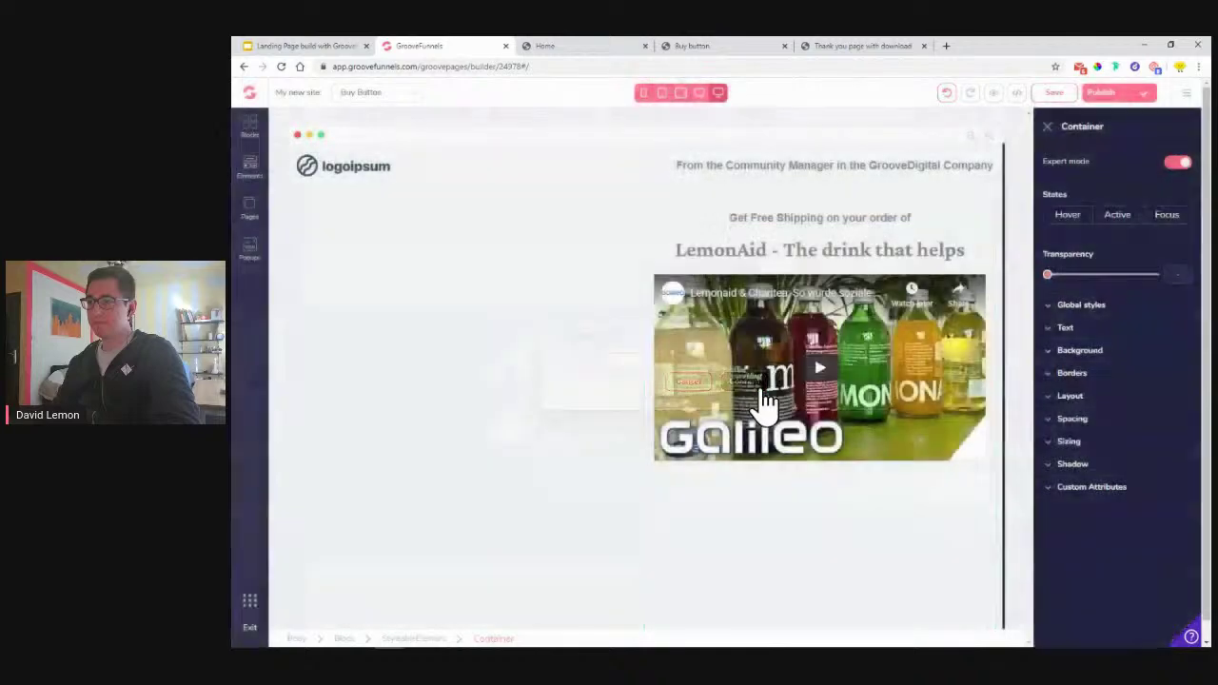
# Set the width of the container holding the headline and video to full
pyautogui.click(634, 253)
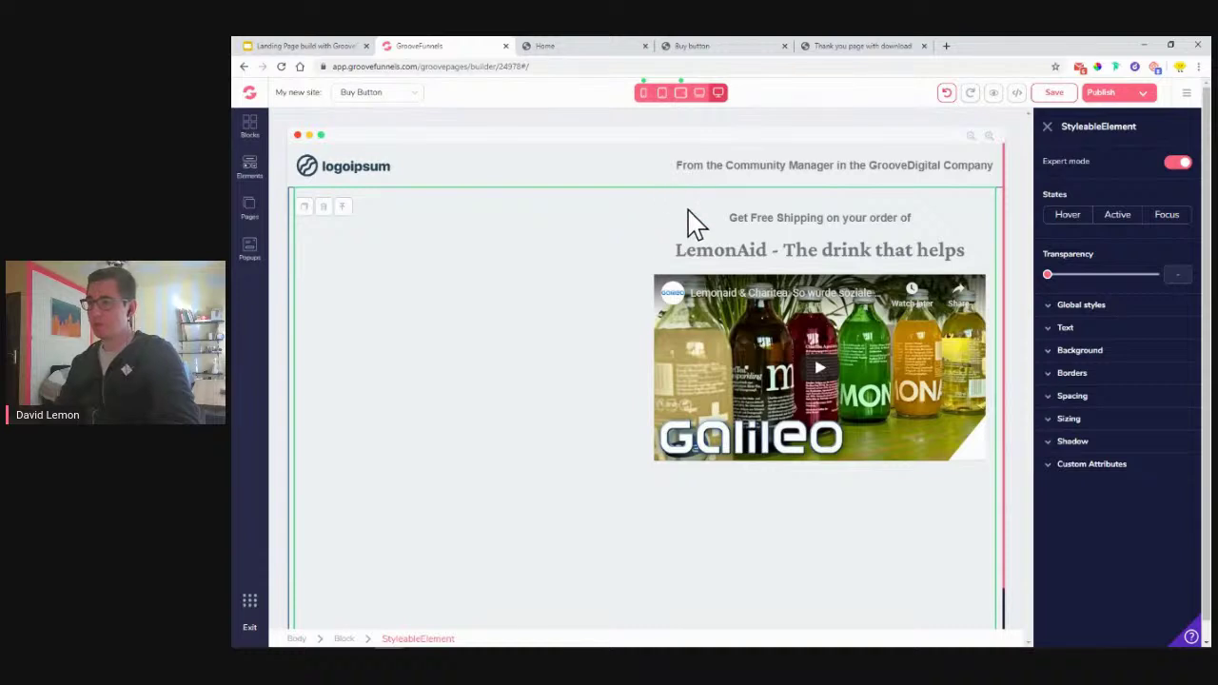
pyautogui.click(762, 226)
pyautogui.click(652, 238)
pyautogui.click(1107, 444)
pyautogui.click(1119, 484)
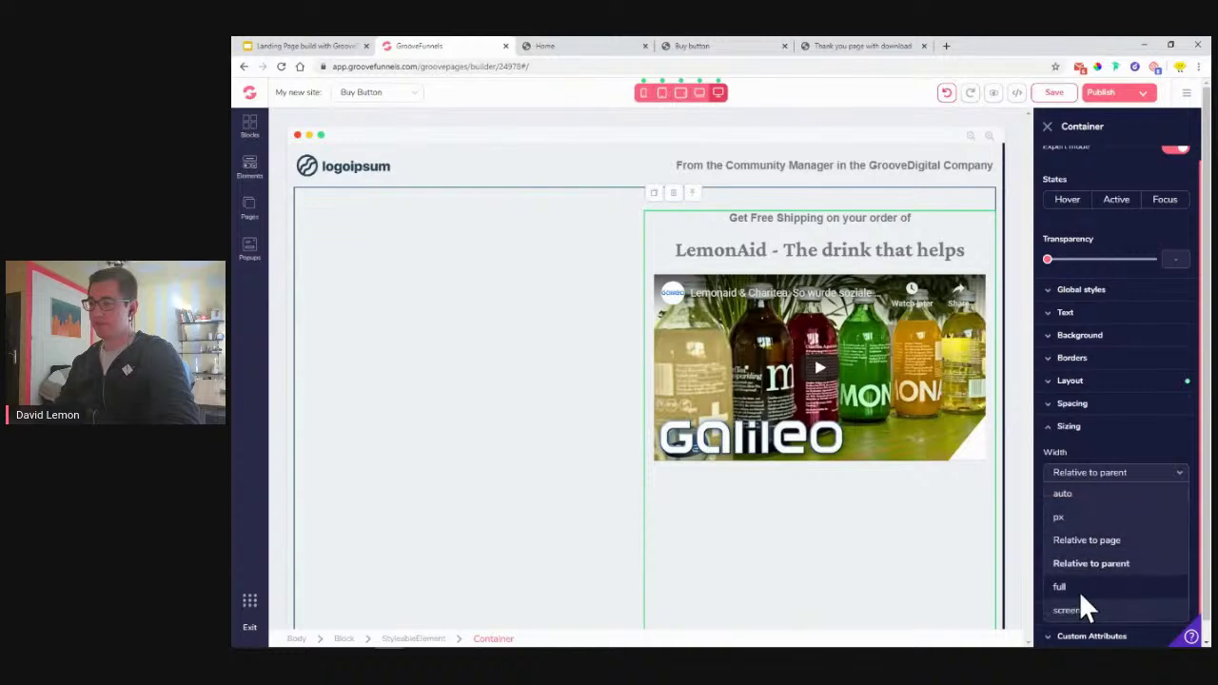
pyautogui.click(1080, 591)
pyautogui.scroll(-1, 705, 267)
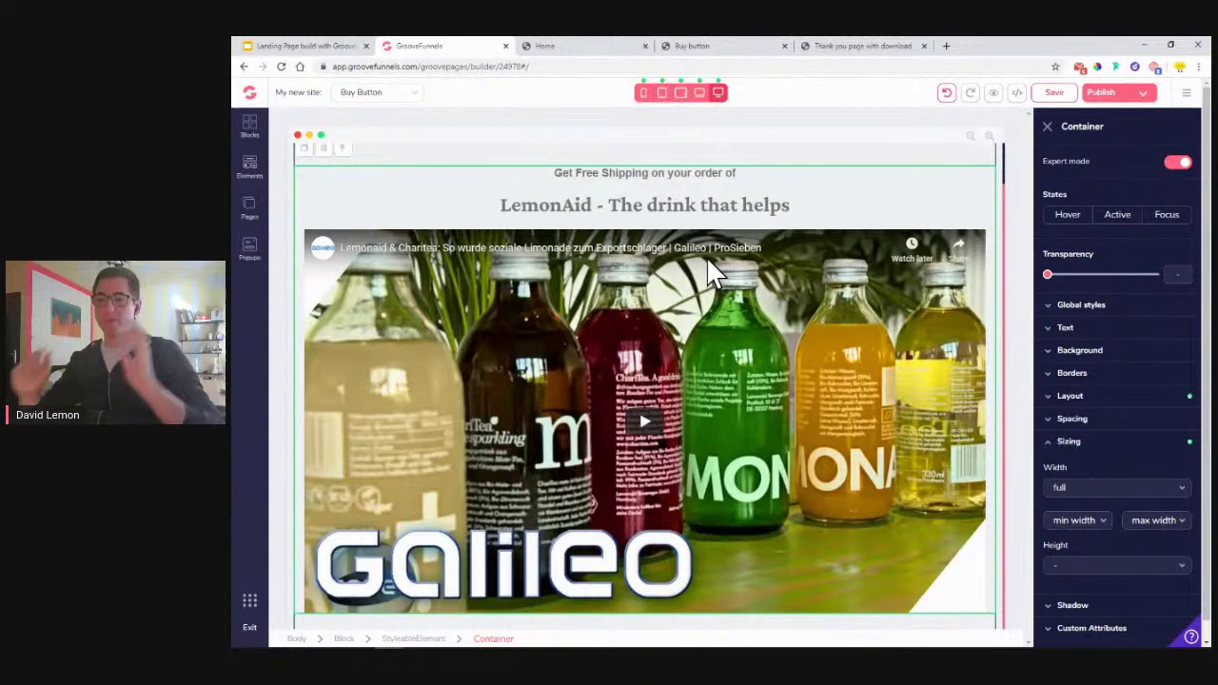
pyautogui.scroll(-1, 648, 242)
pyautogui.scroll(1, 652, 238)
pyautogui.scroll(-1, 628, 554)
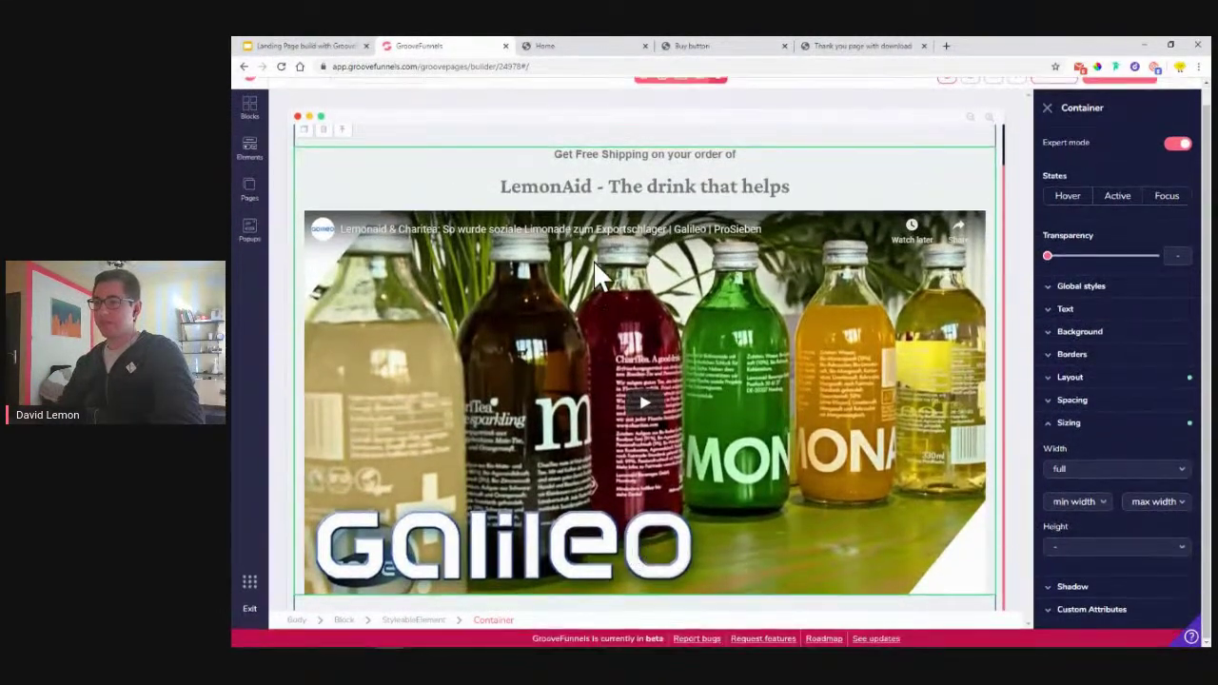
# Enlarge the LemonAid headline's text size to 6xl
pyautogui.click(593, 197)
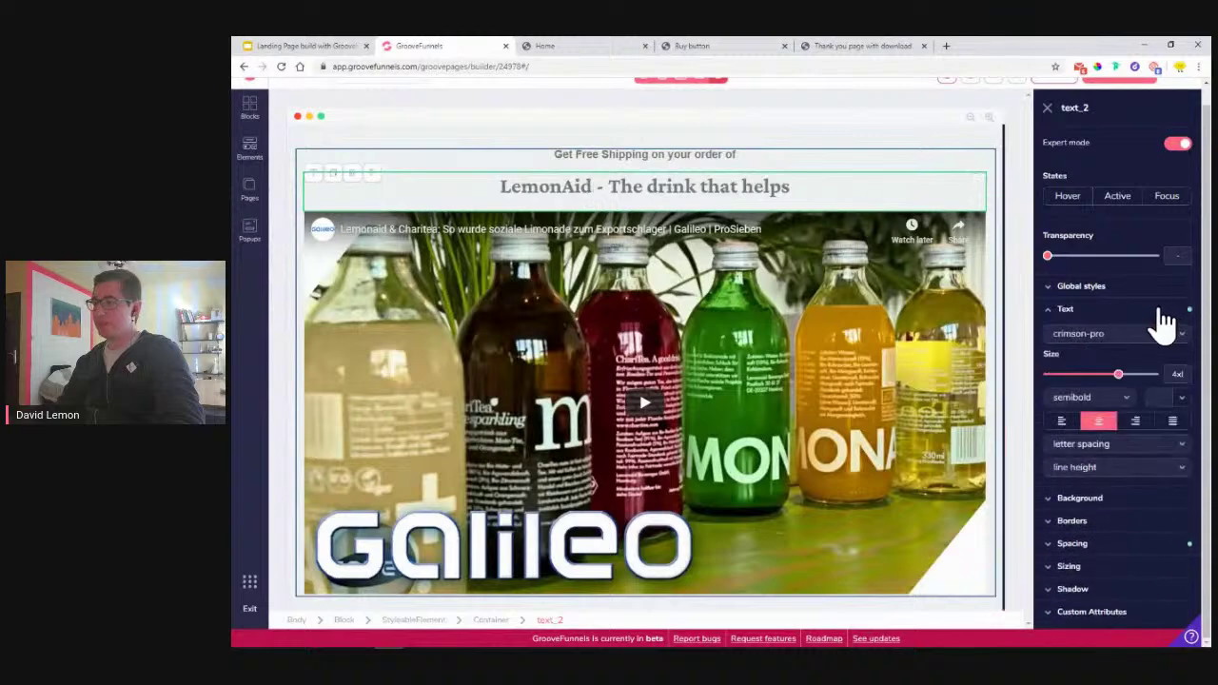
pyautogui.moveTo(1123, 381); pyautogui.dragTo(1142, 384)
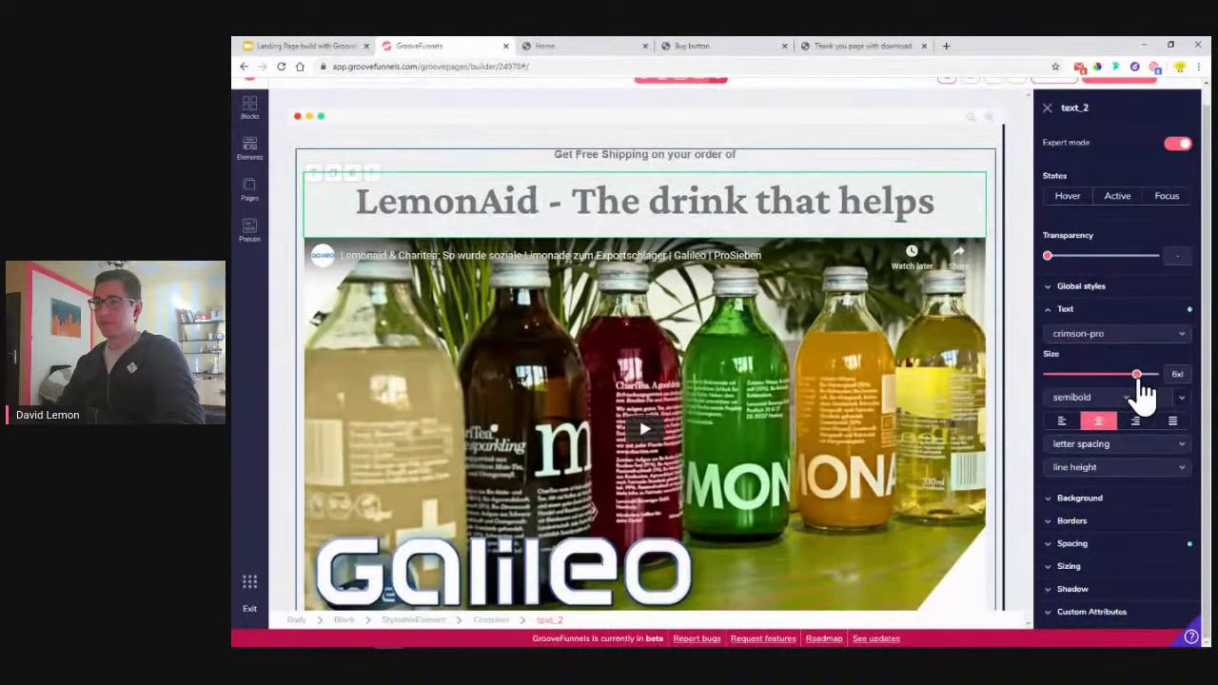
pyautogui.scroll(-1, 733, 349)
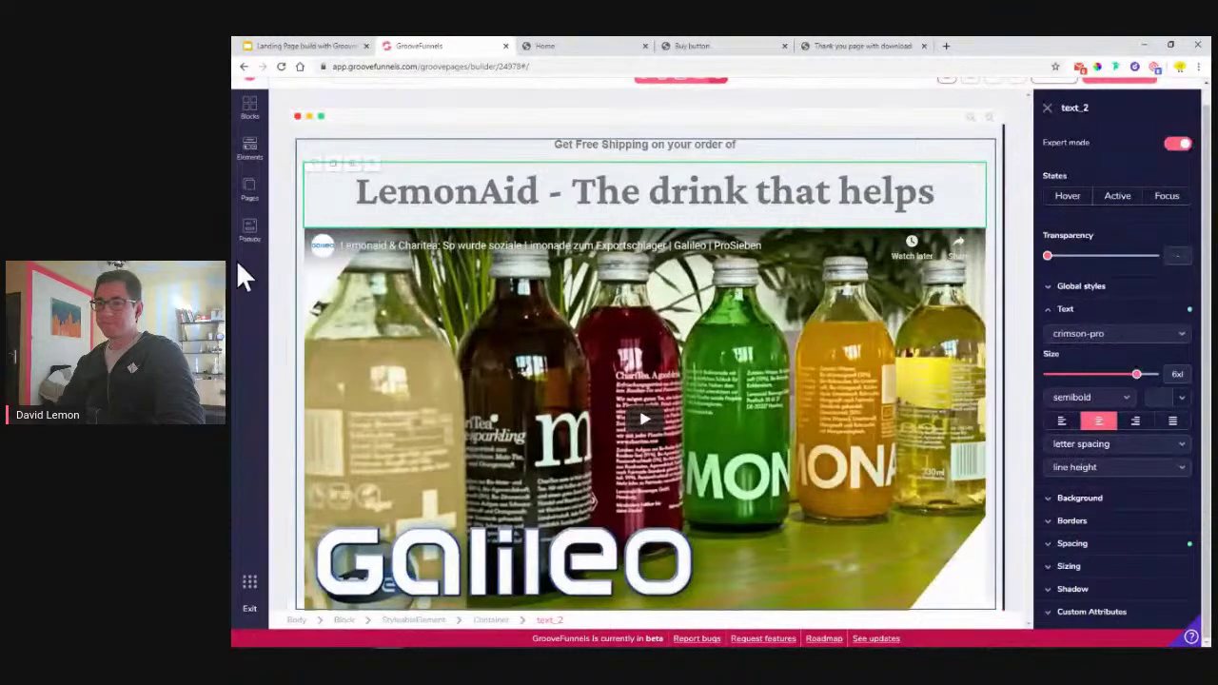
# Check the published reference pages and set the YouTube video's width to 650px
pyautogui.click(745, 48)
pyautogui.click(562, 51)
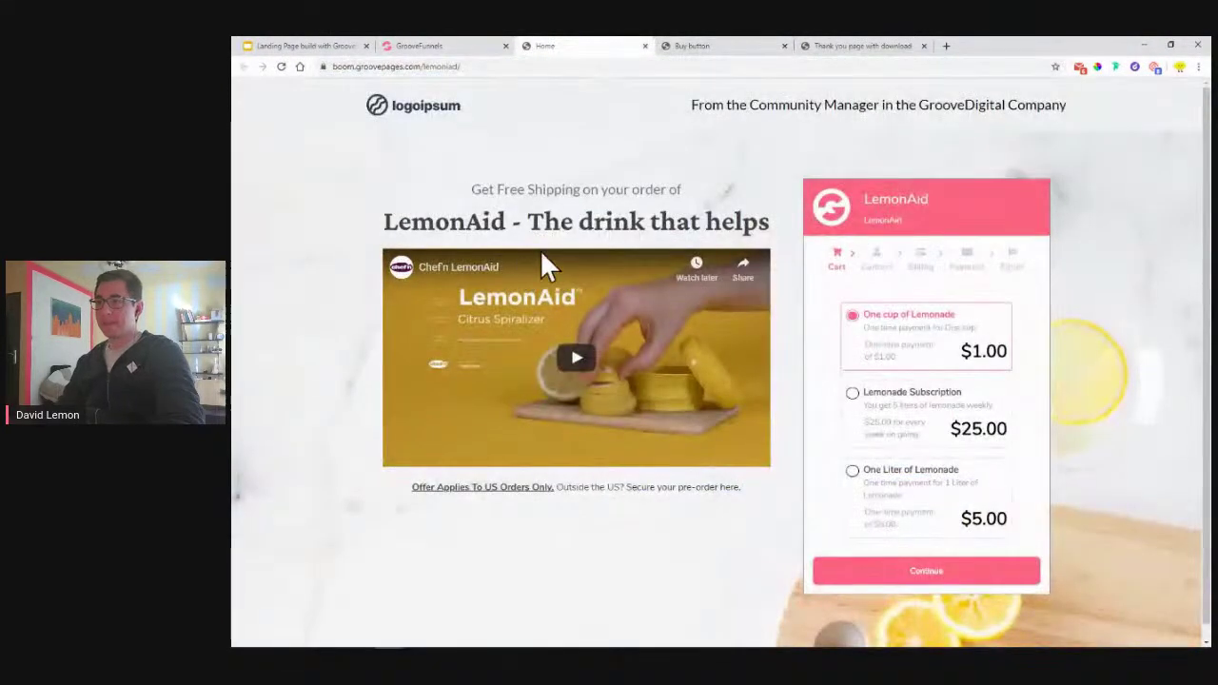
pyautogui.click(404, 46)
pyautogui.click(556, 342)
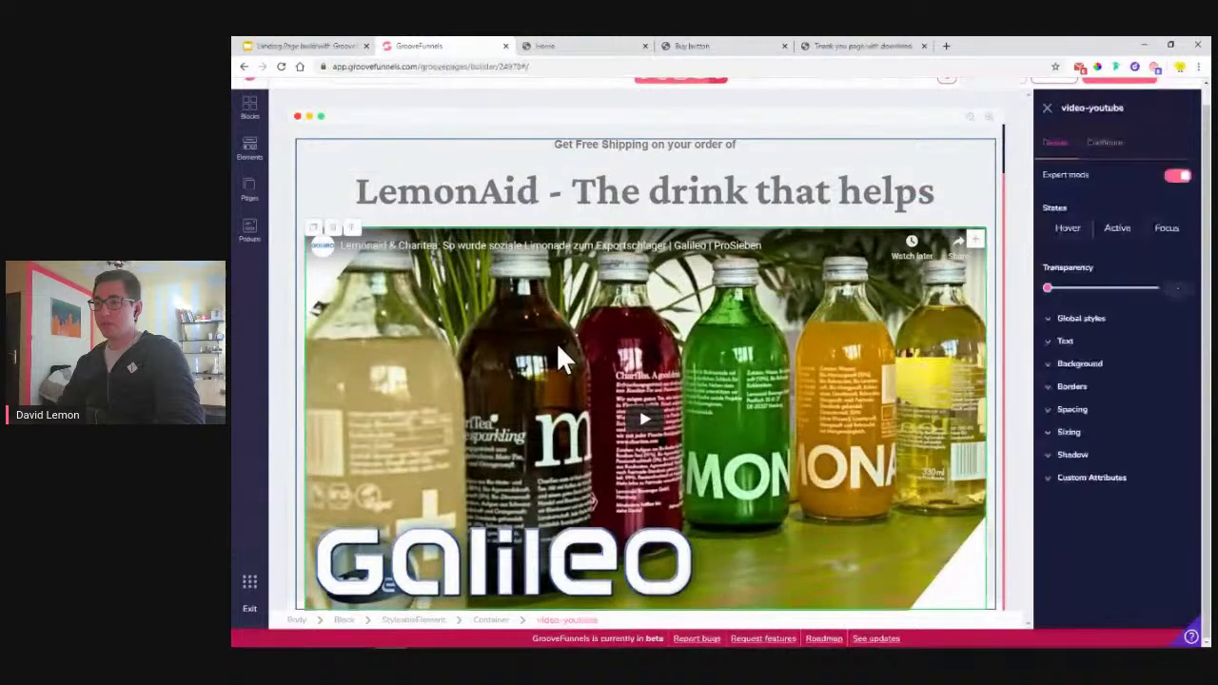
pyautogui.click(1097, 434)
pyautogui.click(1121, 485)
pyautogui.click(1086, 515)
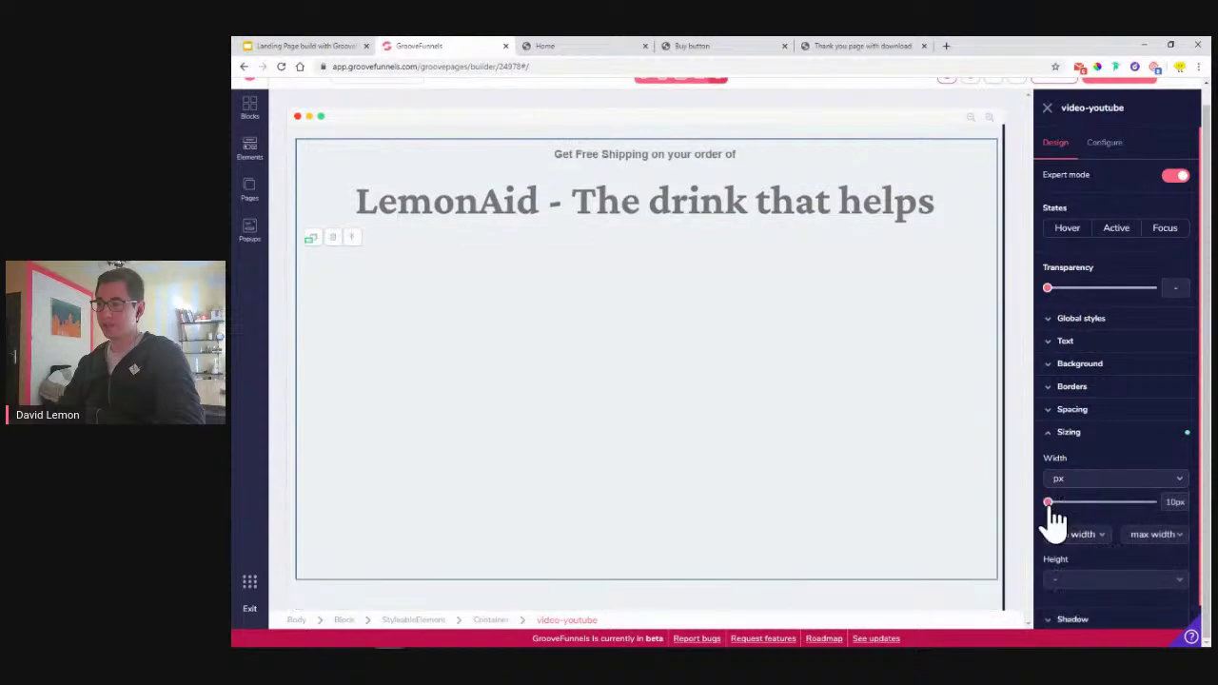
pyautogui.moveTo(1049, 503); pyautogui.dragTo(1125, 503)
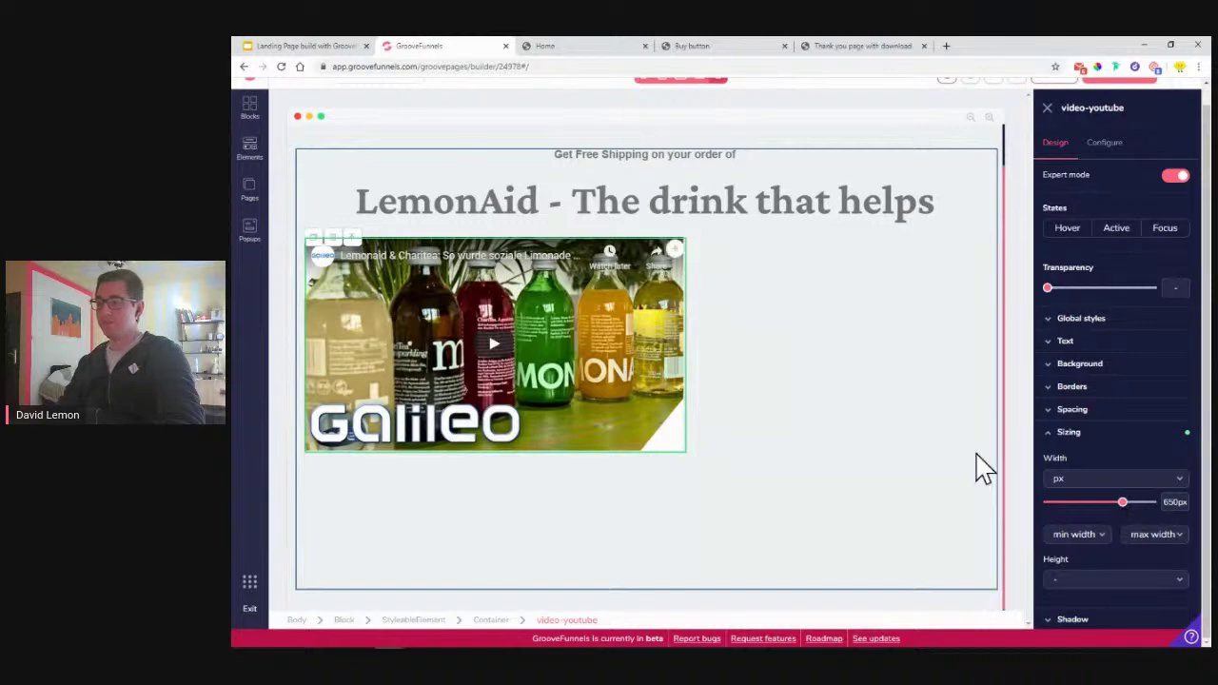
# Add an empty container between the headline and the video, and move the video into it
pyautogui.click(738, 345)
pyautogui.click(691, 46)
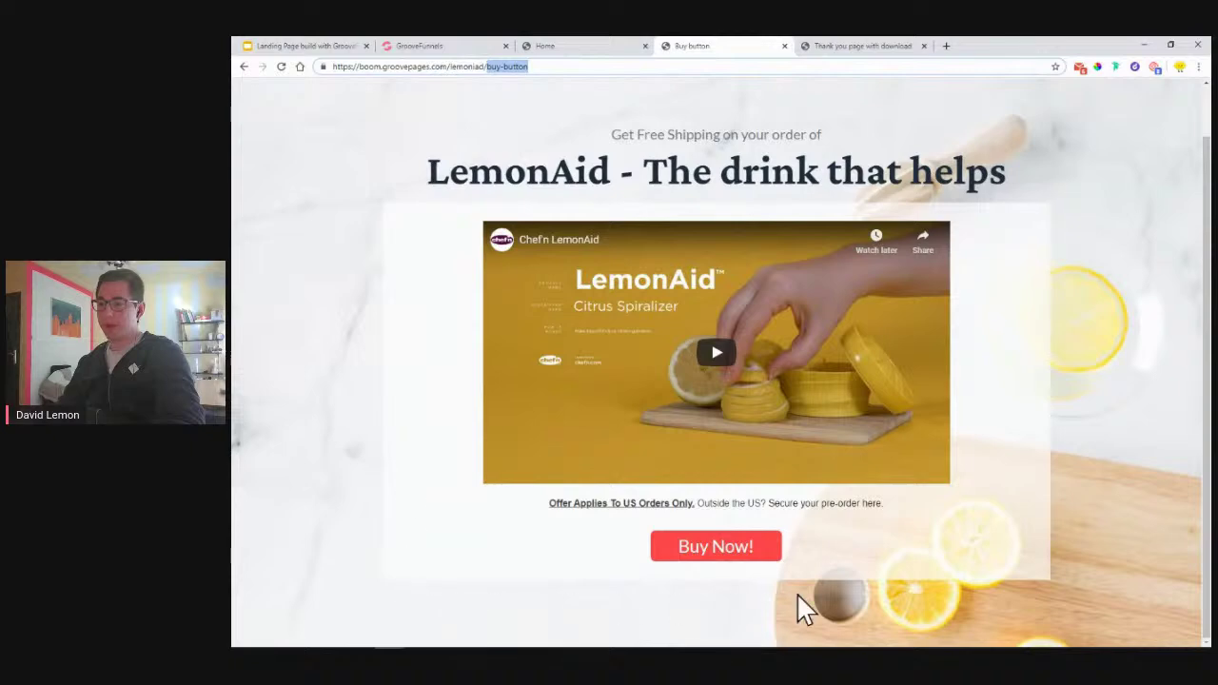
pyautogui.click(404, 47)
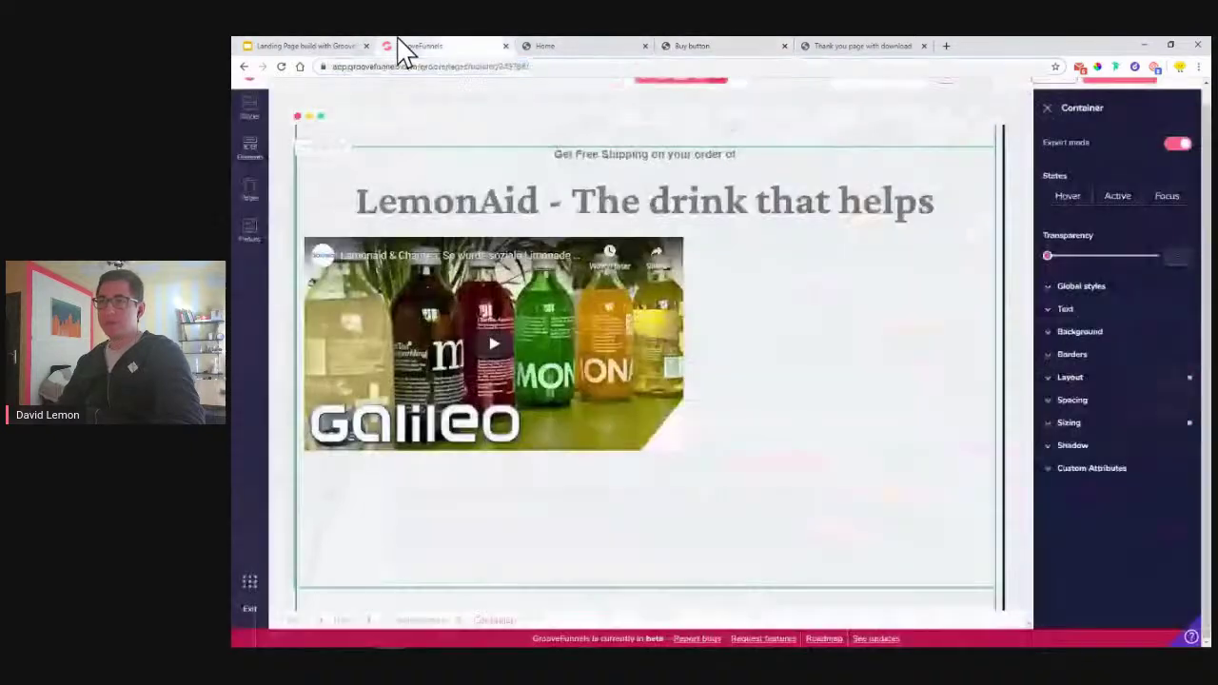
pyautogui.click(251, 155)
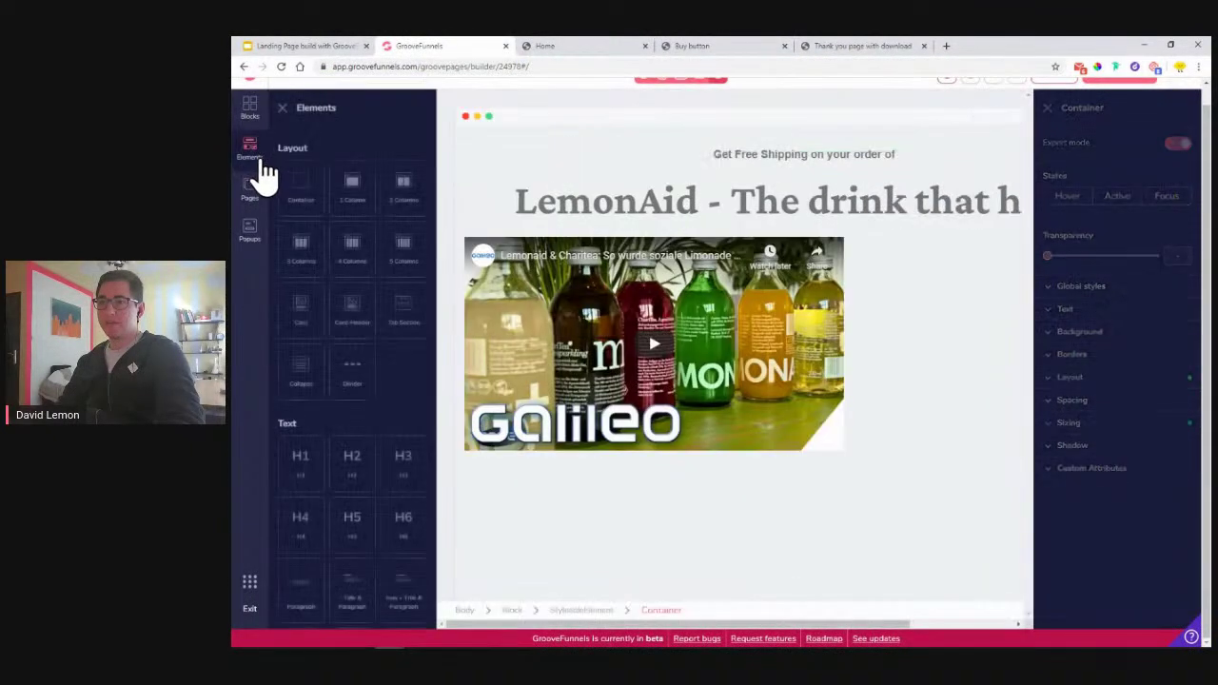
pyautogui.moveTo(296, 175); pyautogui.dragTo(747, 319)
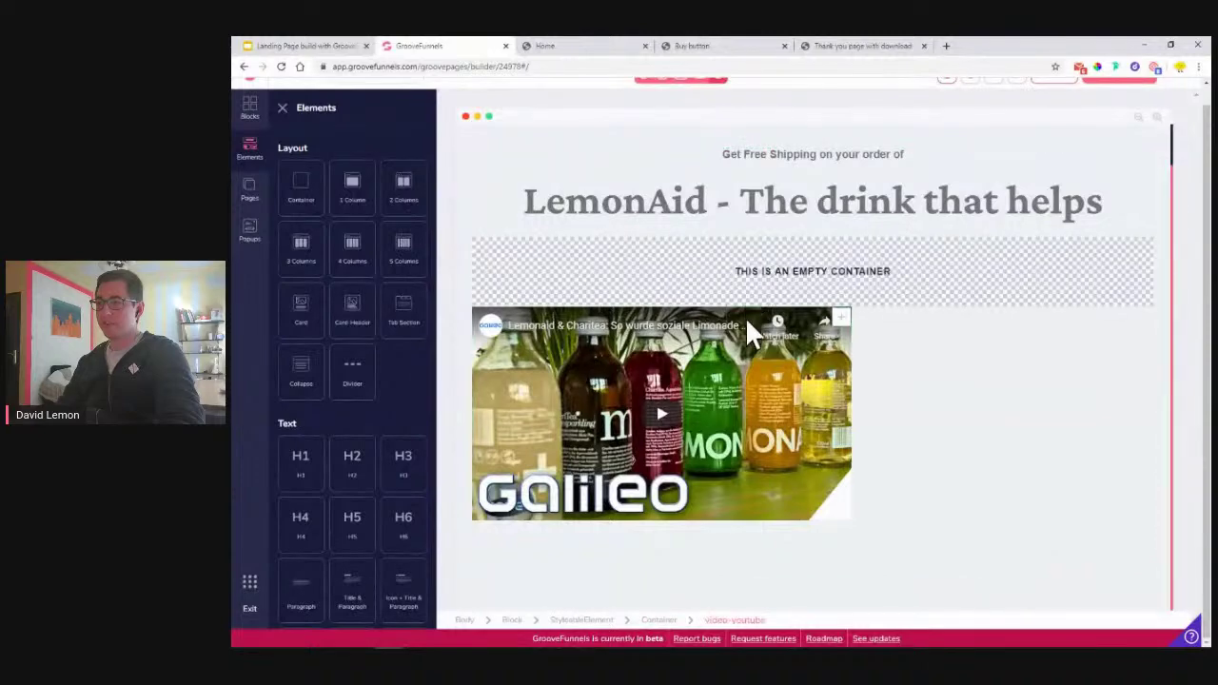
pyautogui.moveTo(843, 340); pyautogui.dragTo(867, 296)
# Give the container holding the YouTube video a white background colour
pyautogui.click(942, 295)
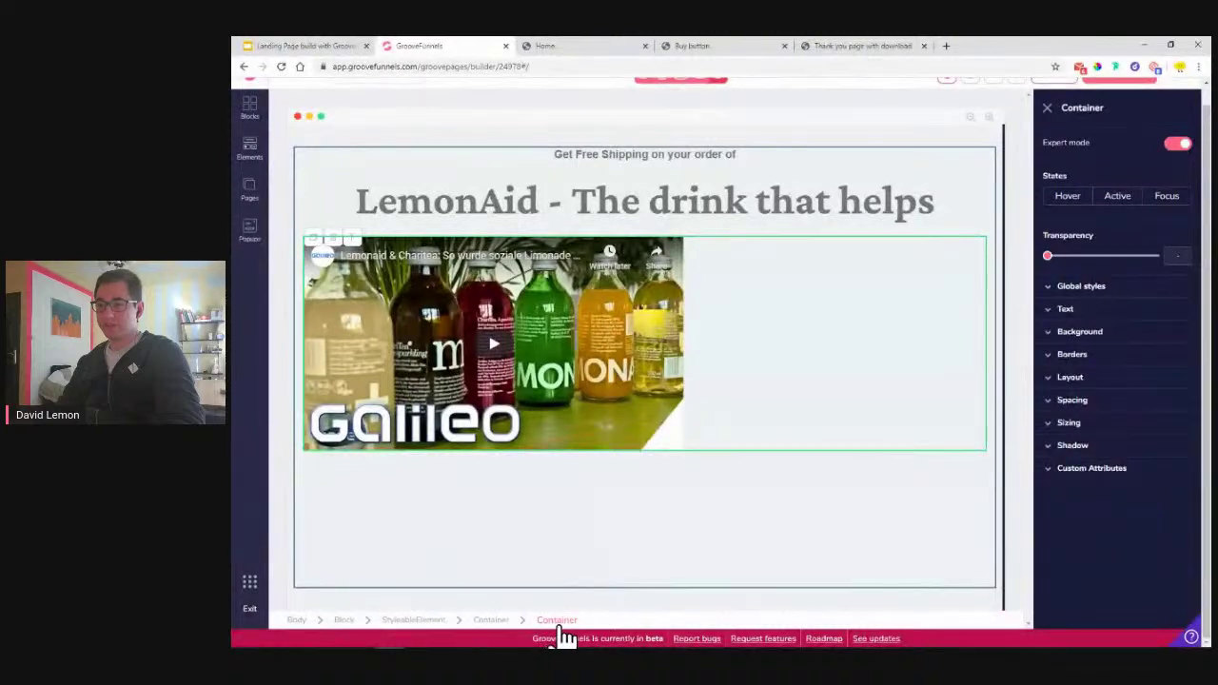
pyautogui.click(1107, 341)
pyautogui.click(1180, 351)
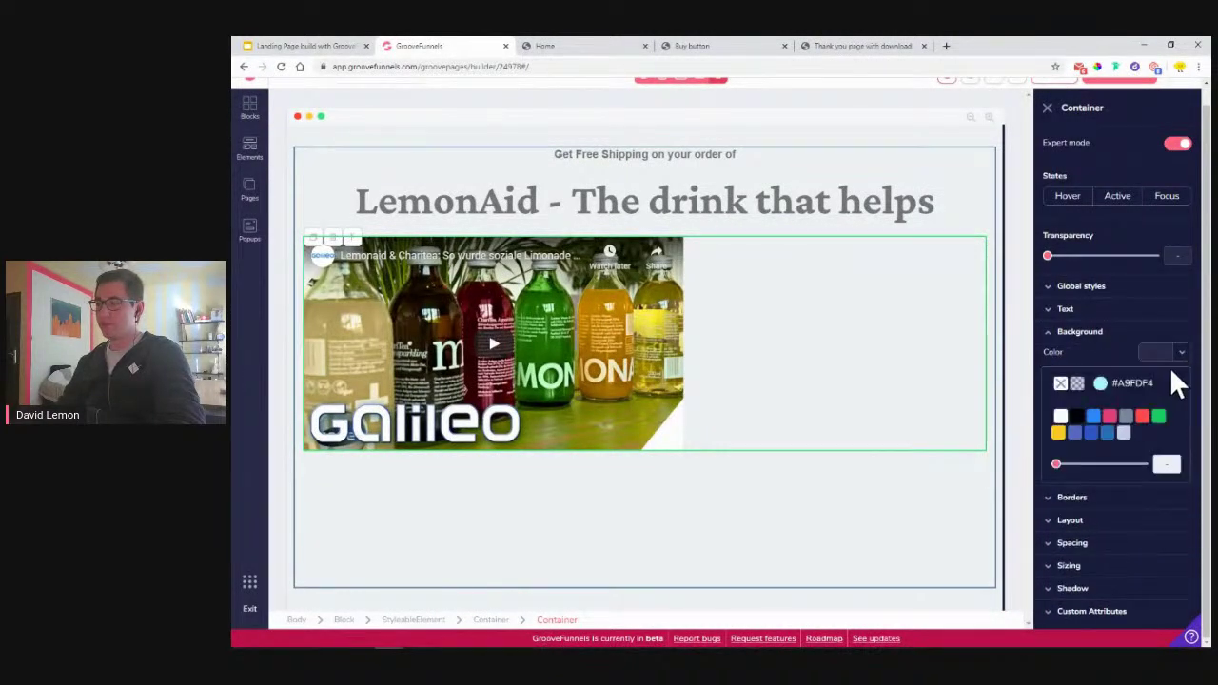
pyautogui.click(1062, 418)
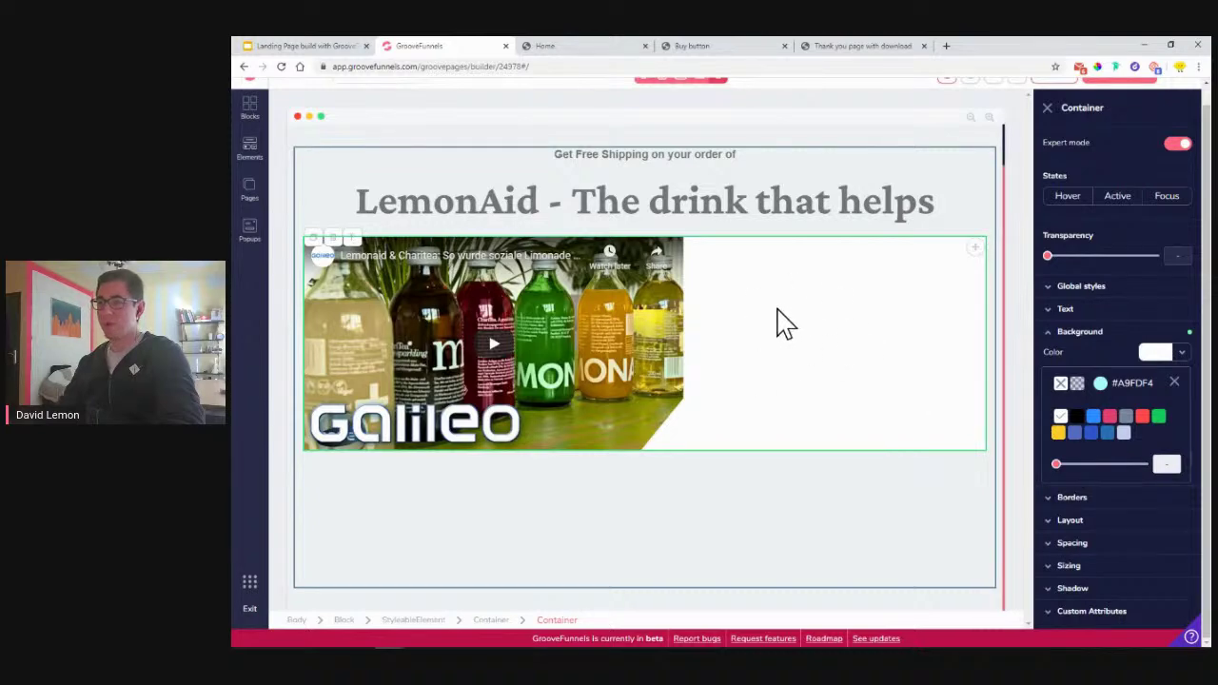
pyautogui.click(1068, 332)
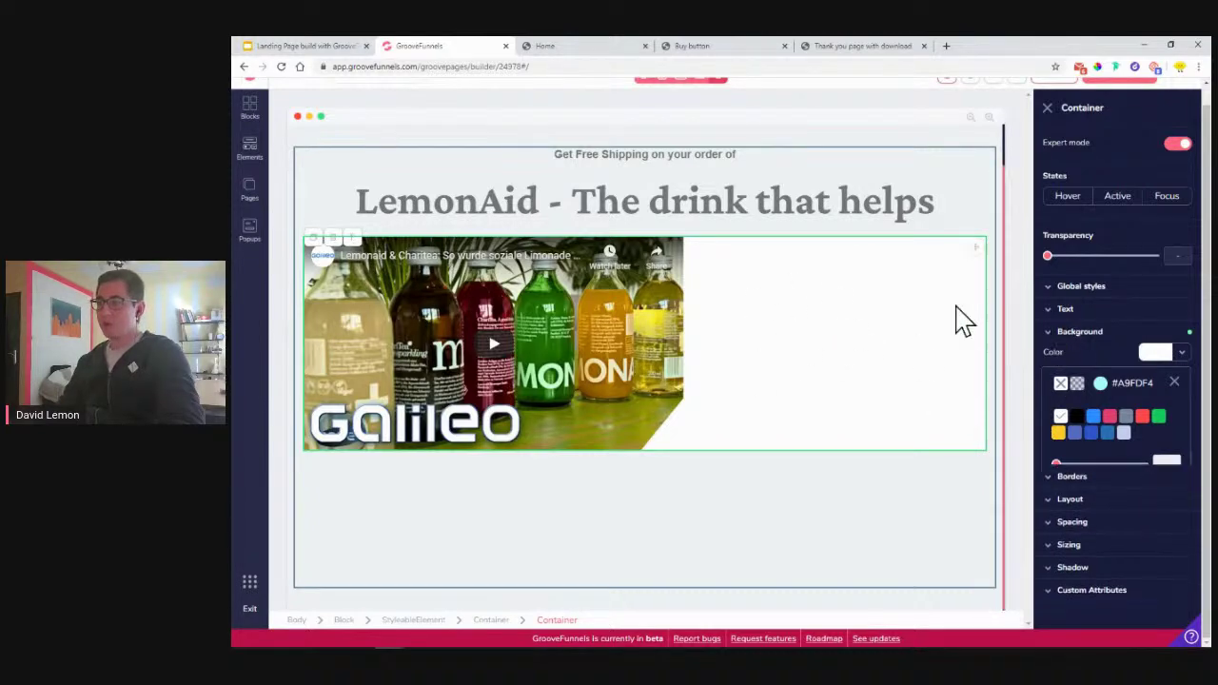
# Set the video container's layout direction to vertical with centred secondary alignment
pyautogui.click(1117, 381)
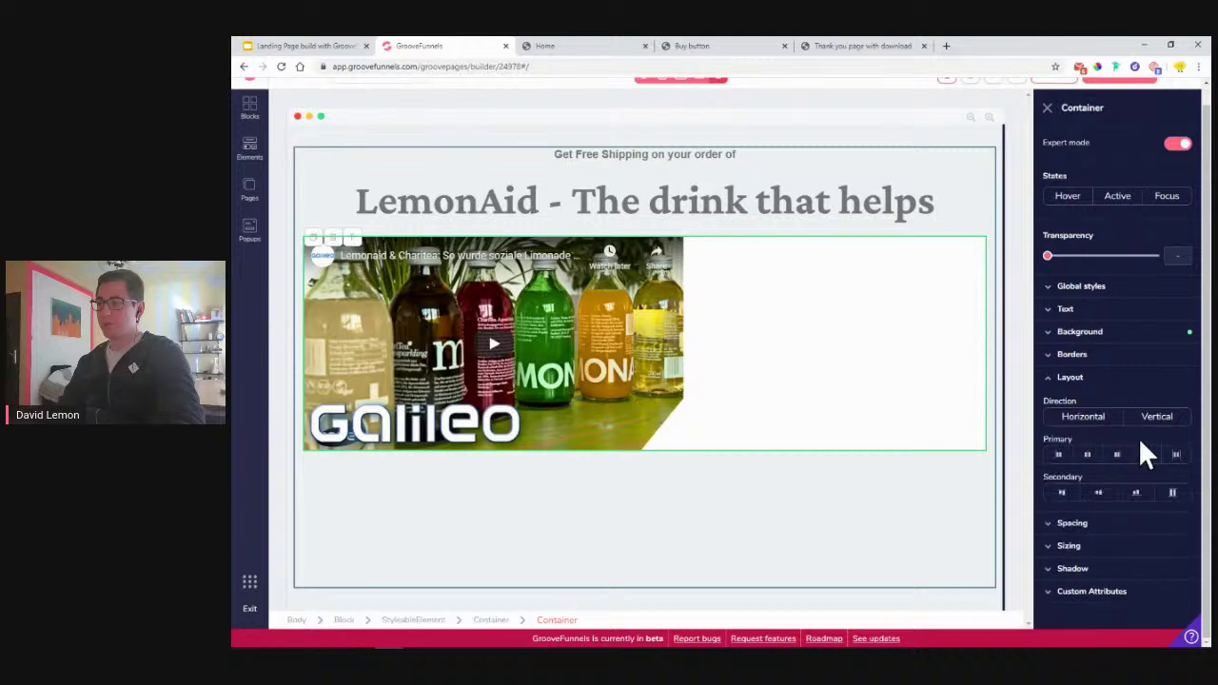
pyautogui.click(1156, 418)
pyautogui.click(1100, 493)
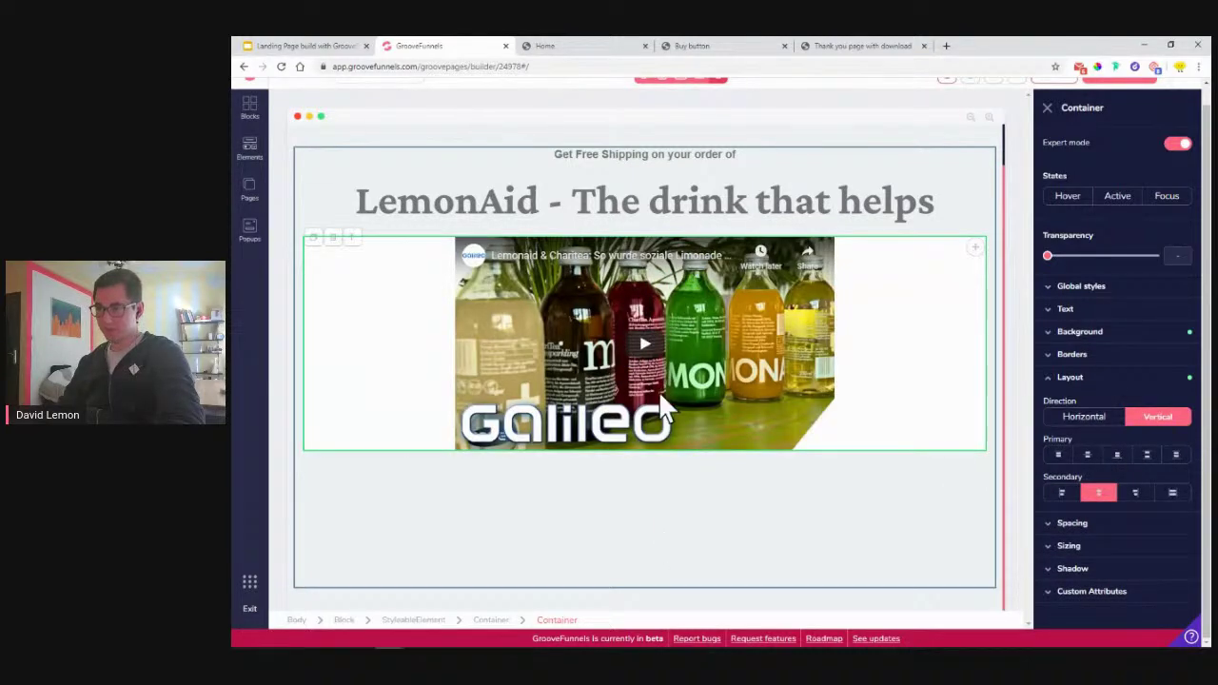
pyautogui.click(1139, 421)
pyautogui.click(1159, 420)
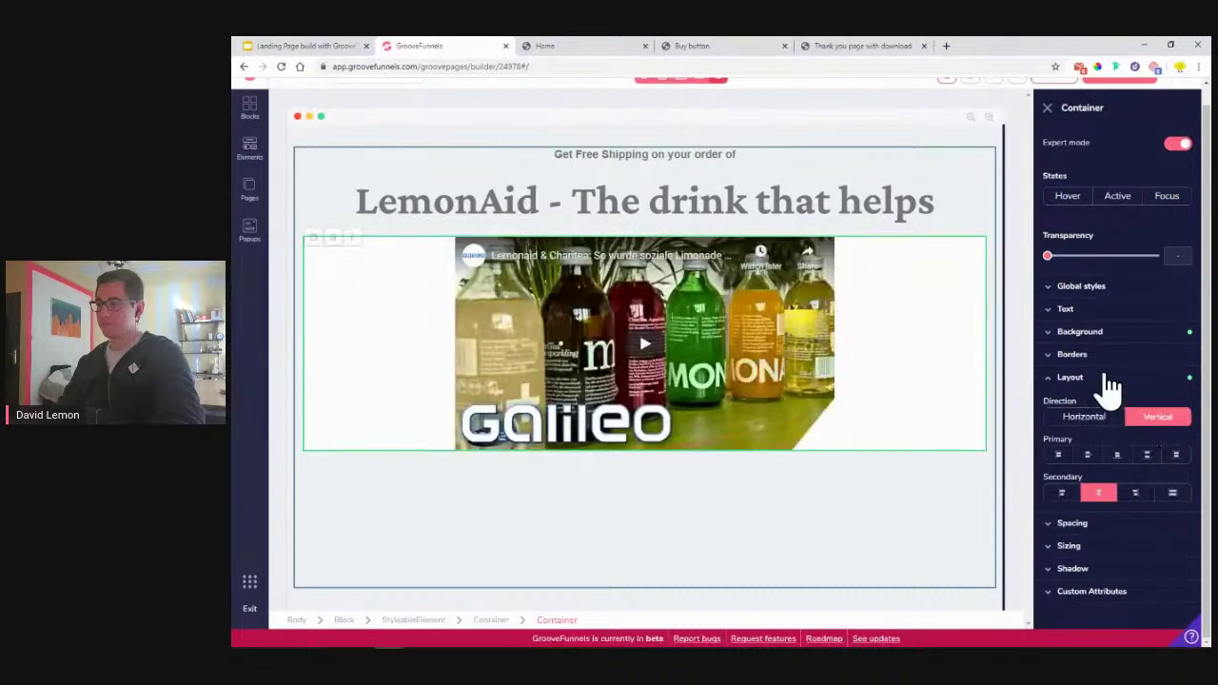
# Set the video container's top and bottom padding to 16
pyautogui.click(1108, 378)
pyautogui.click(1094, 402)
pyautogui.click(1119, 451)
pyautogui.moveTo(1048, 543); pyautogui.dragTo(1123, 582)
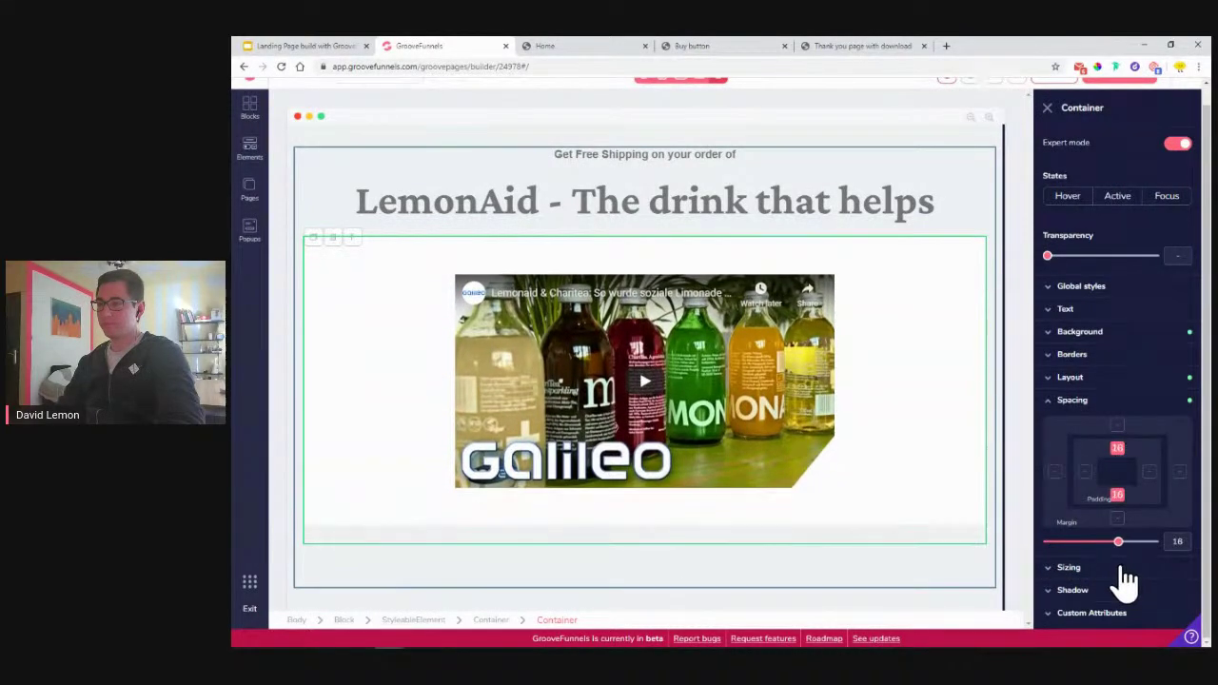
# Add a solid button below the YouTube video inside the white container
pyautogui.click(250, 157)
pyautogui.scroll(-6, 344, 253)
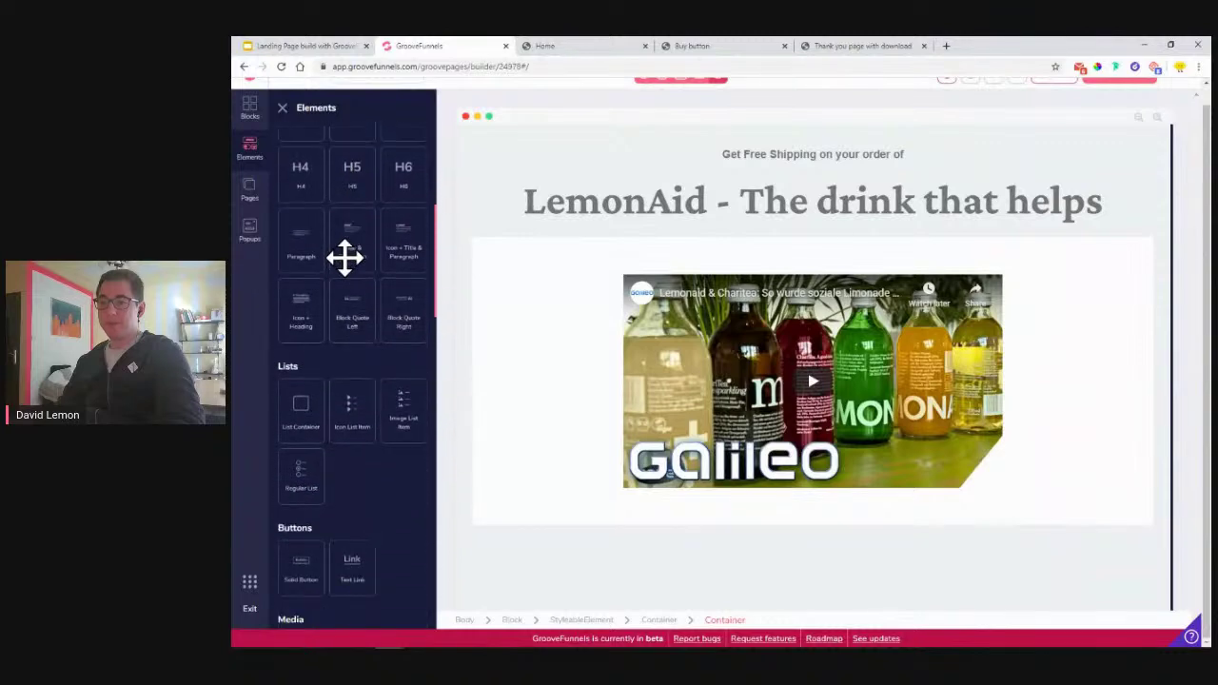
pyautogui.scroll(-3, 348, 262)
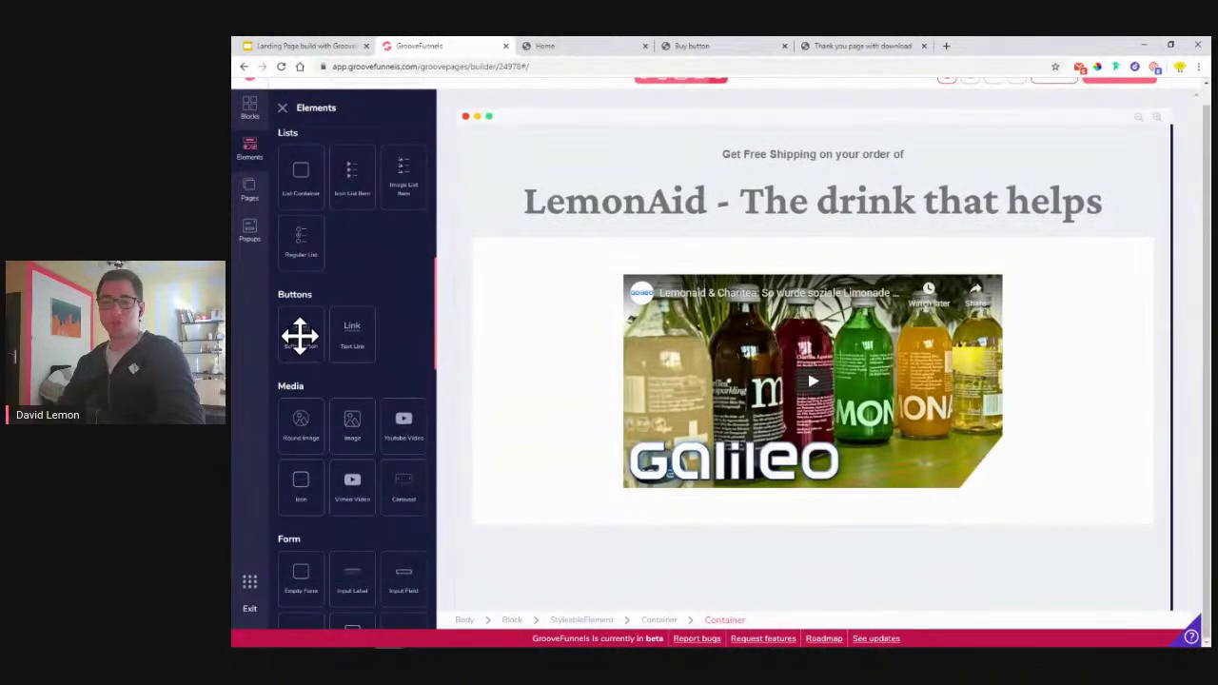
pyautogui.moveTo(300, 330); pyautogui.dragTo(808, 517)
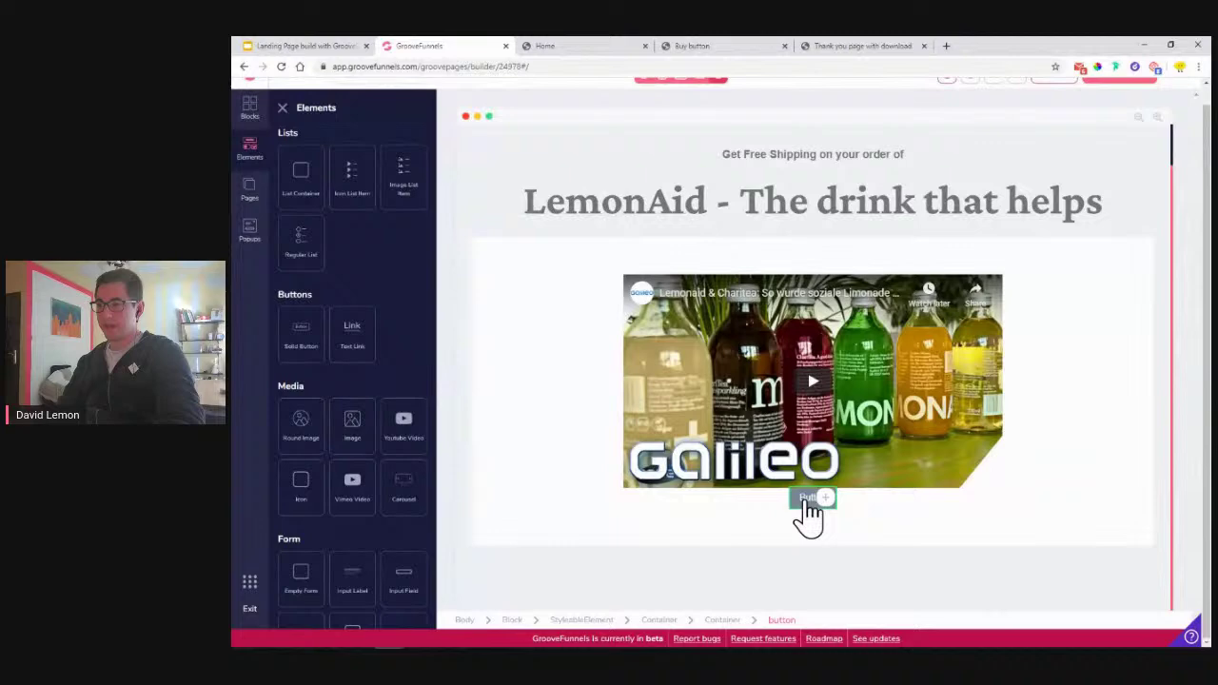
# Check the button on the published Buy button reference page and set the new button's text to "Buy Now!"
pyautogui.click(687, 44)
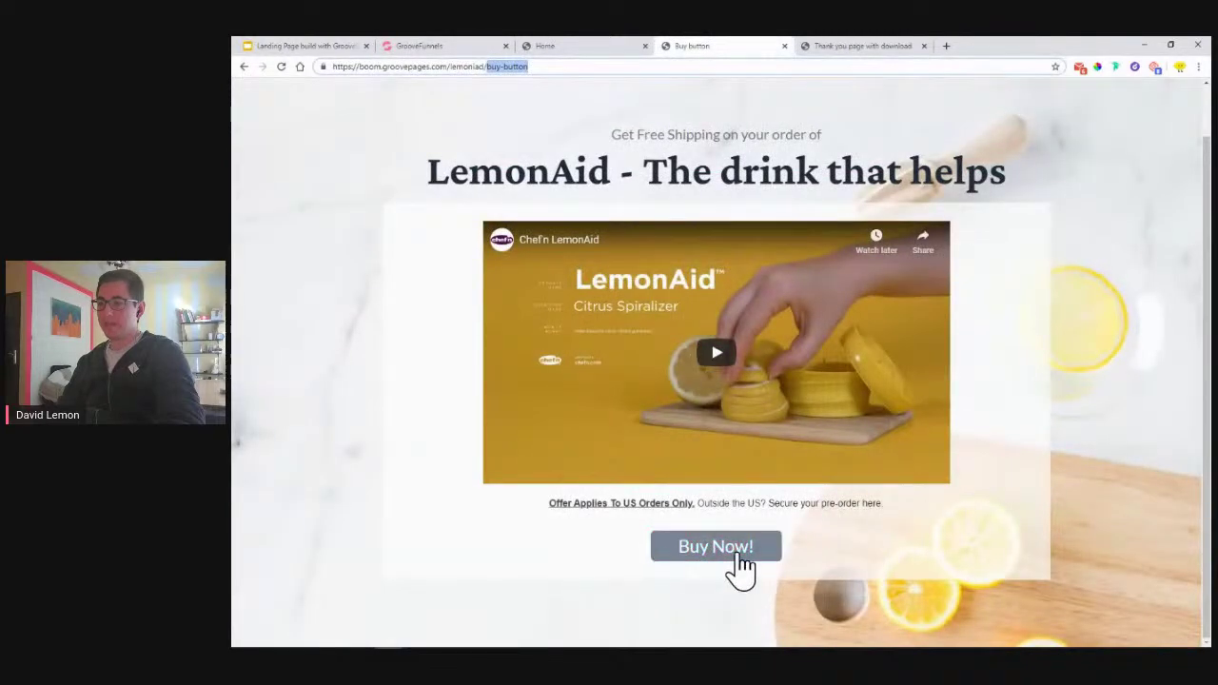
pyautogui.click(295, 45)
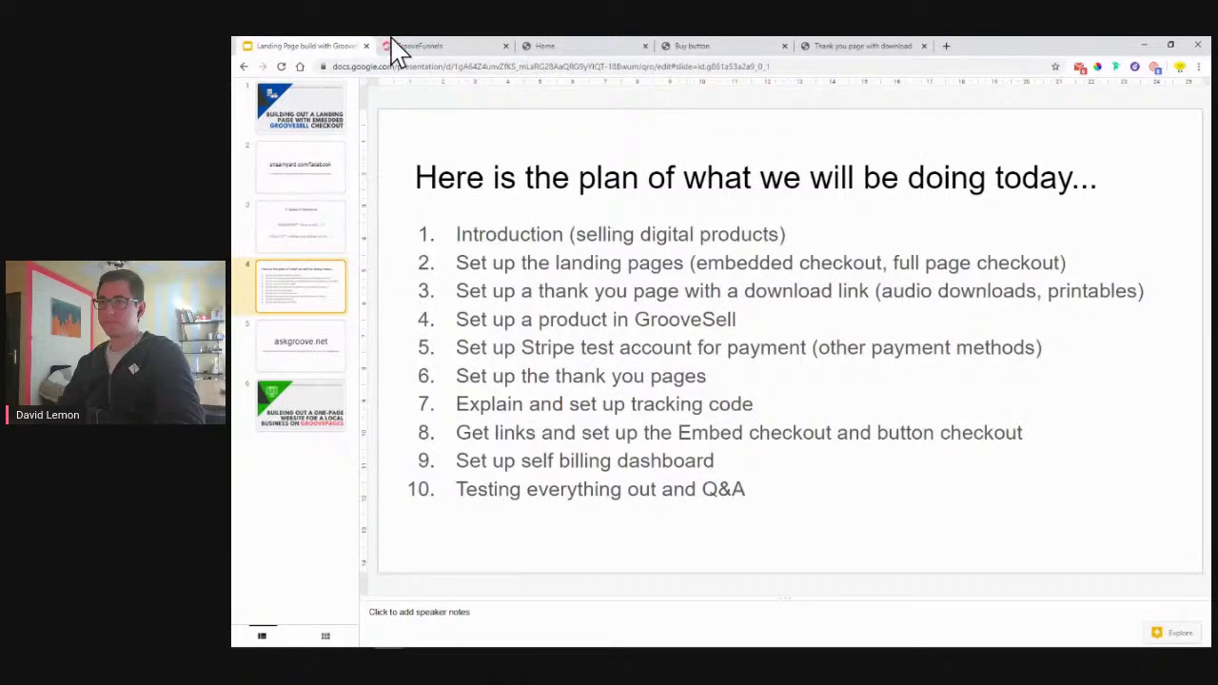
pyautogui.click(417, 45)
pyautogui.click(802, 503)
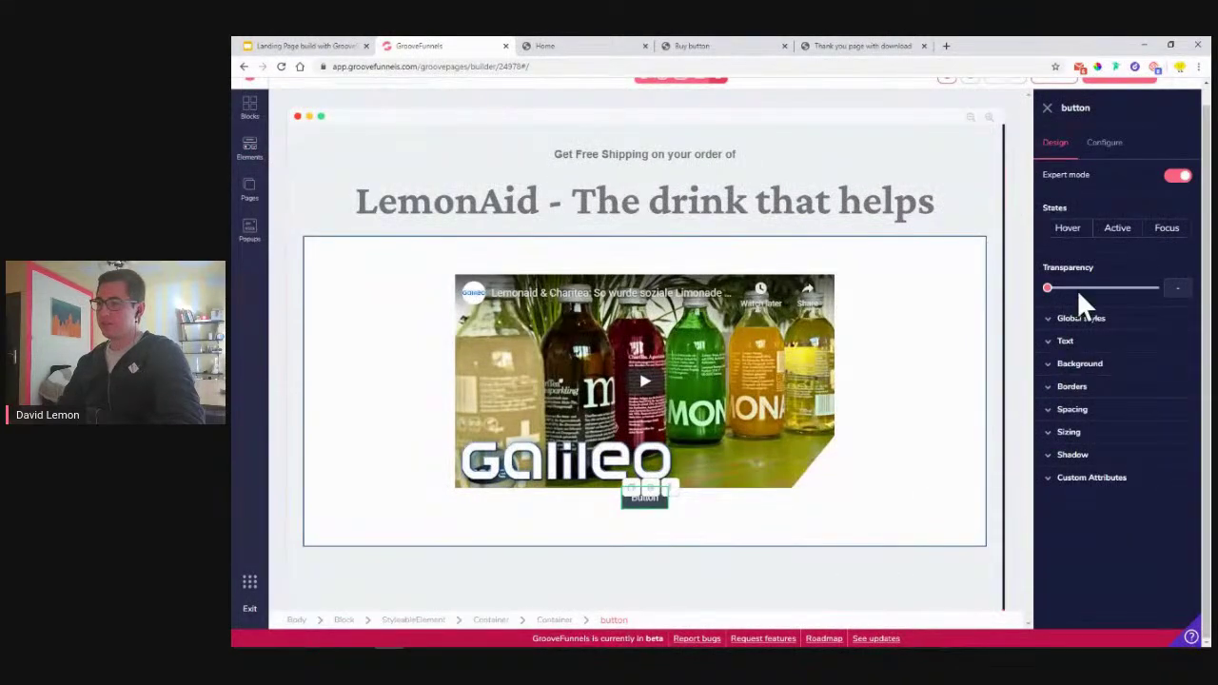
pyautogui.click(1105, 145)
pyautogui.moveTo(1111, 195); pyautogui.dragTo(1044, 195)
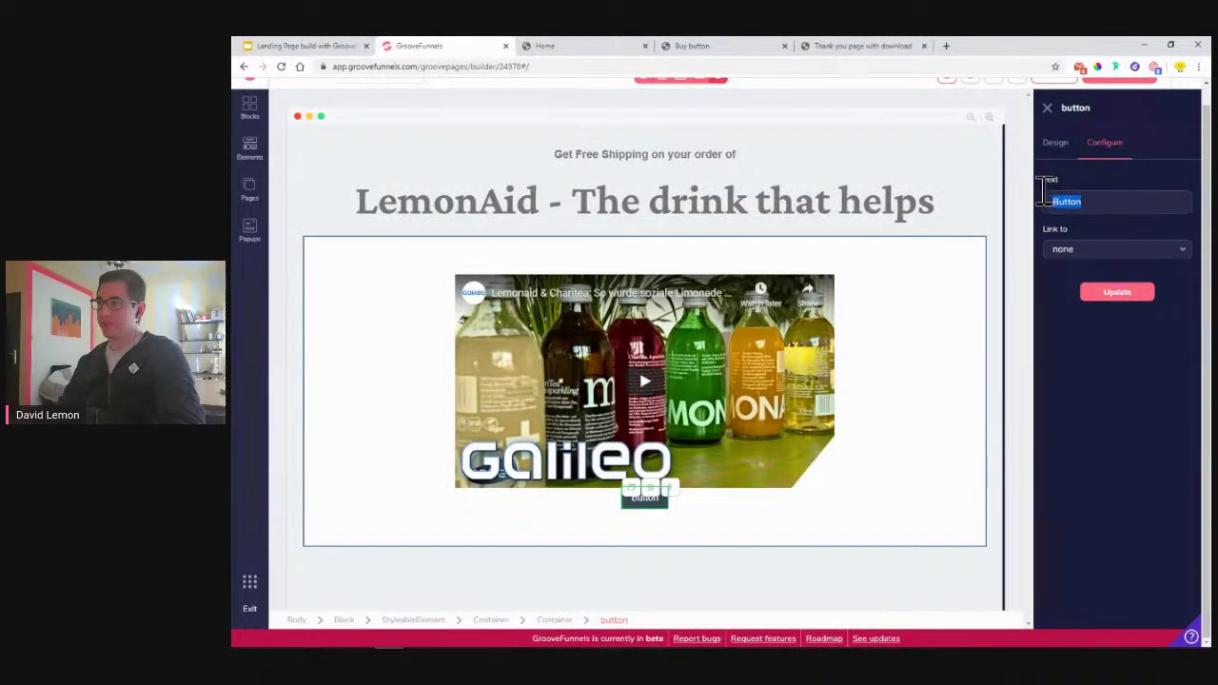
pyautogui.write('Buy')
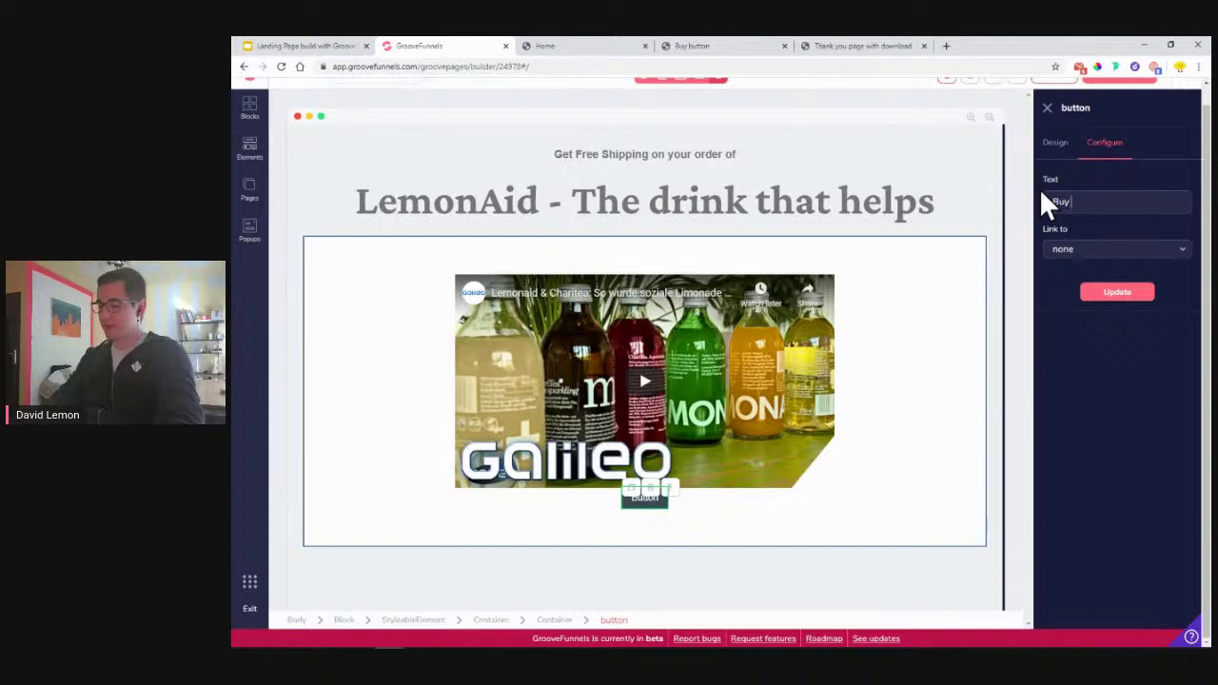
pyautogui.write(' Now!')
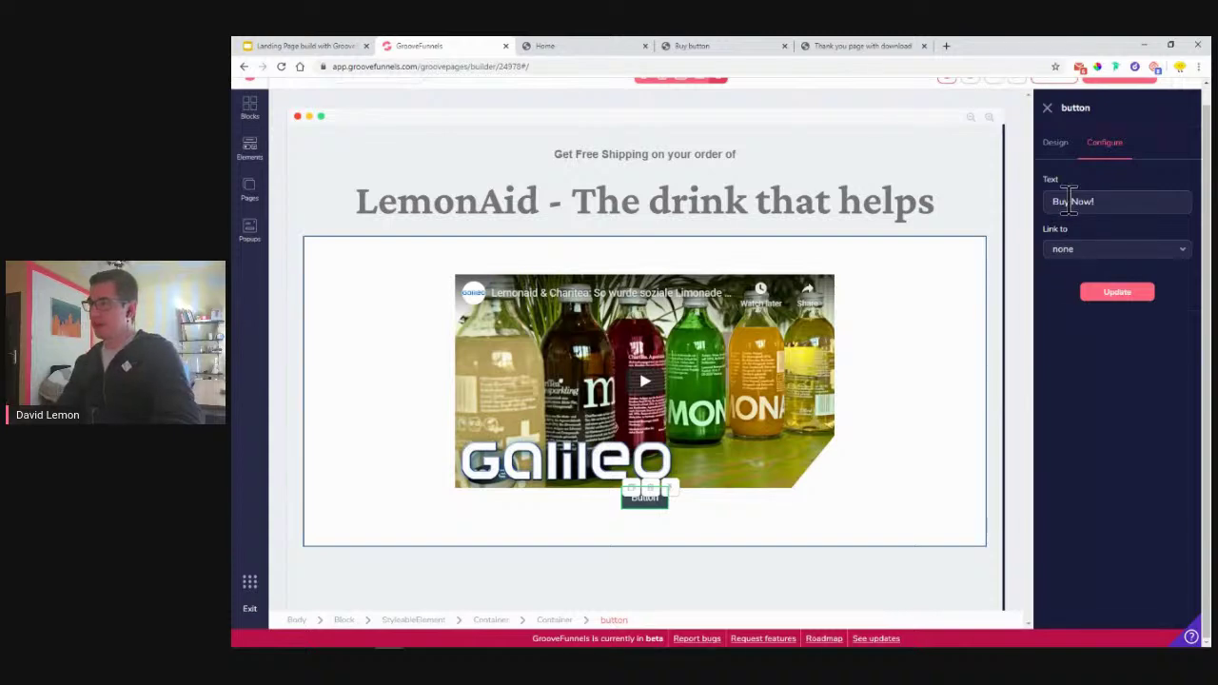
pyautogui.click(1119, 294)
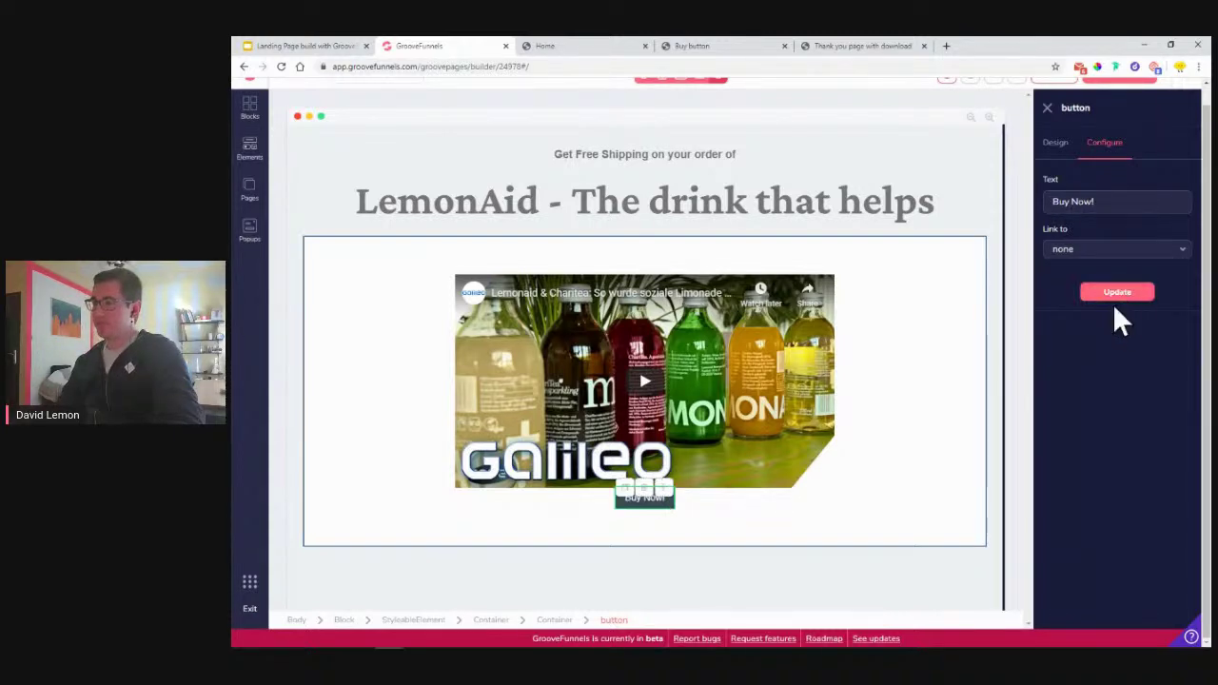
# Enlarge the Buy Now! button's text size to 2xl
pyautogui.click(1057, 144)
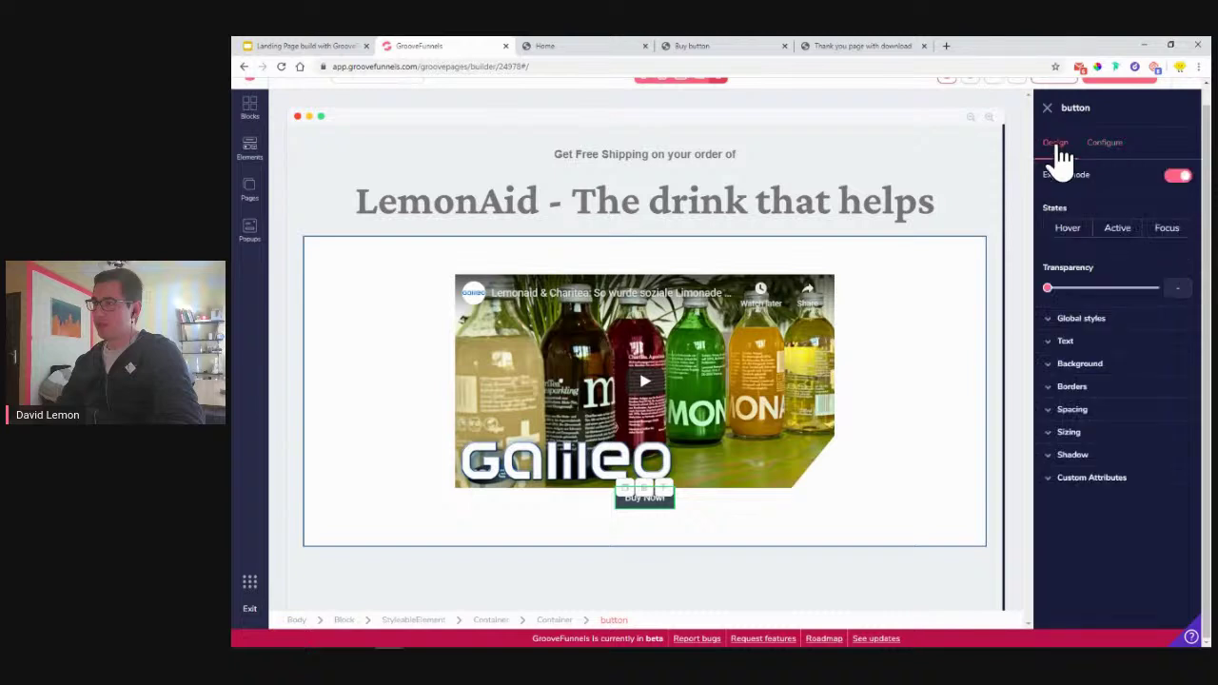
pyautogui.click(1076, 345)
pyautogui.click(1101, 369)
pyautogui.click(1085, 457)
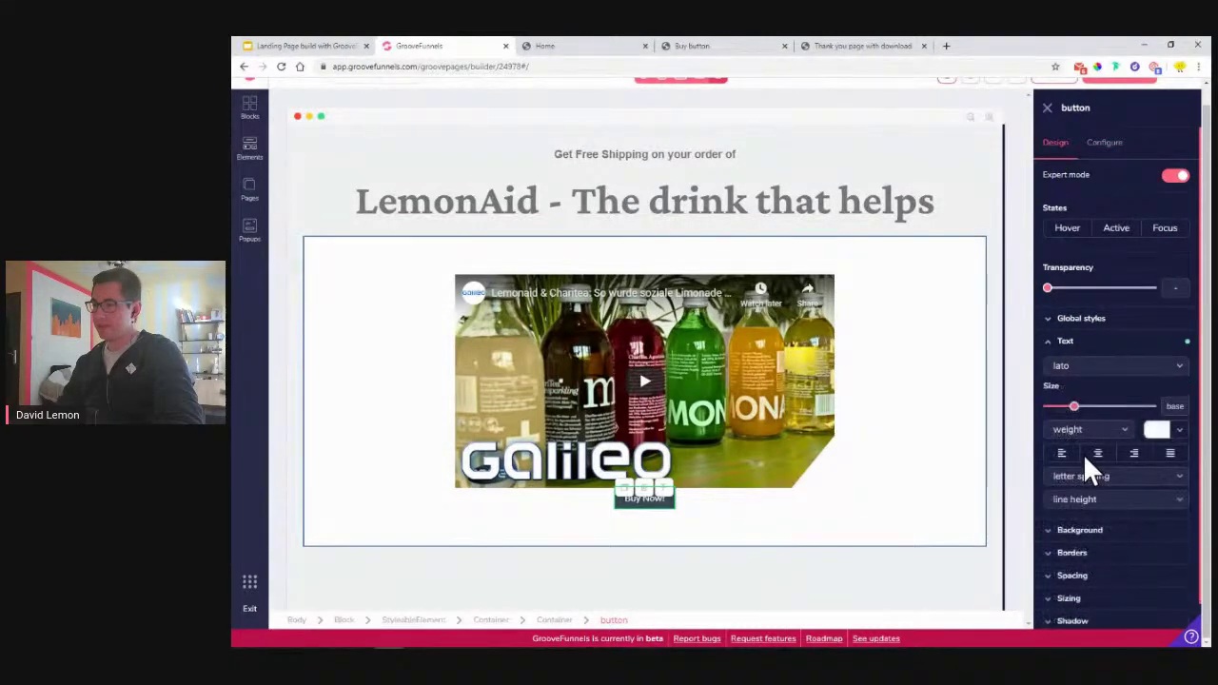
pyautogui.moveTo(1073, 407); pyautogui.dragTo(1100, 408)
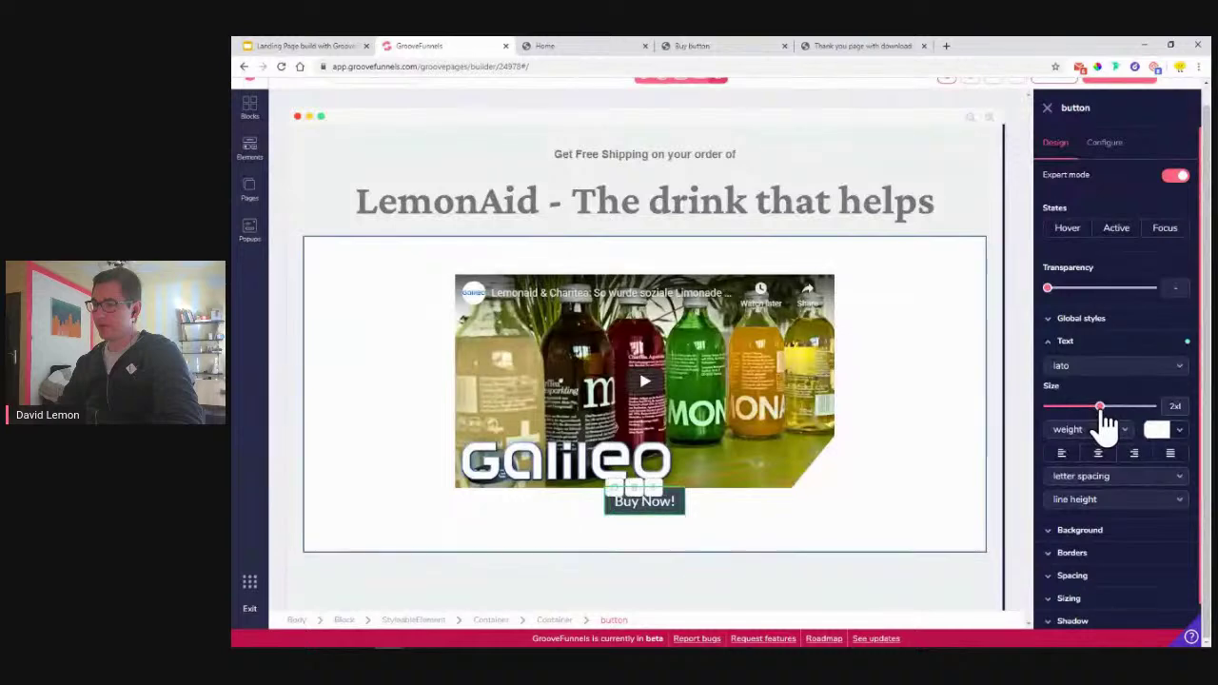
# Change the Buy Now! button's background colour to red and open its border settings
pyautogui.click(1075, 344)
pyautogui.click(1096, 374)
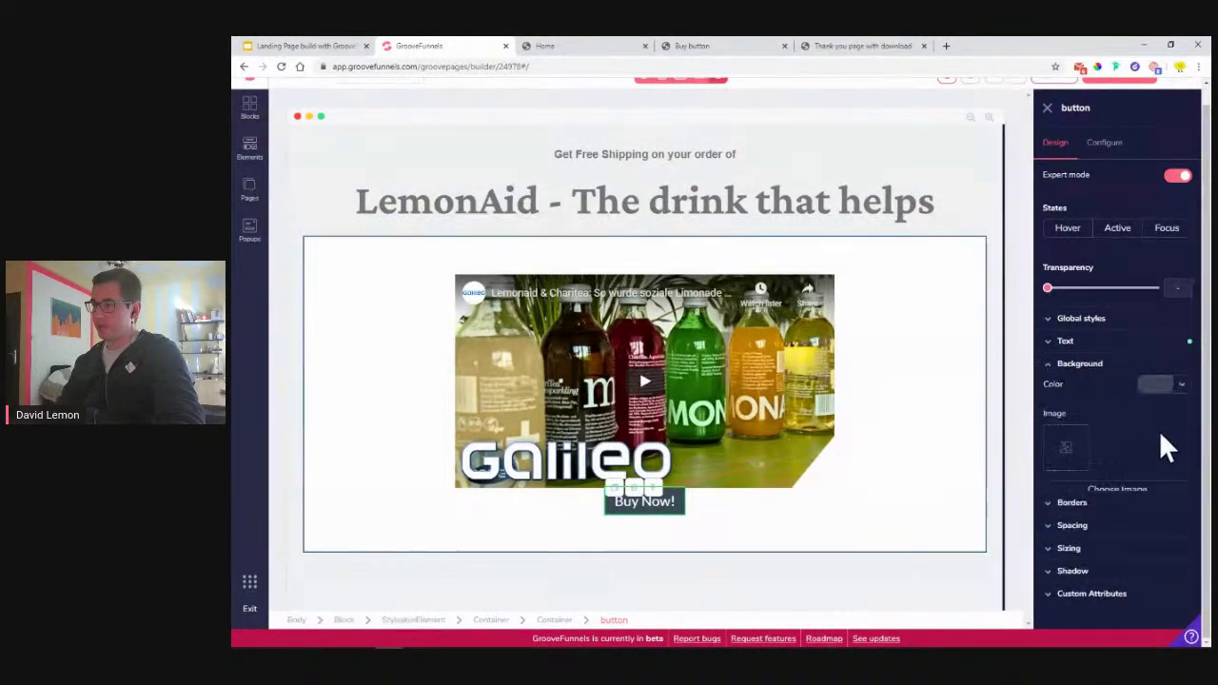
pyautogui.click(1180, 385)
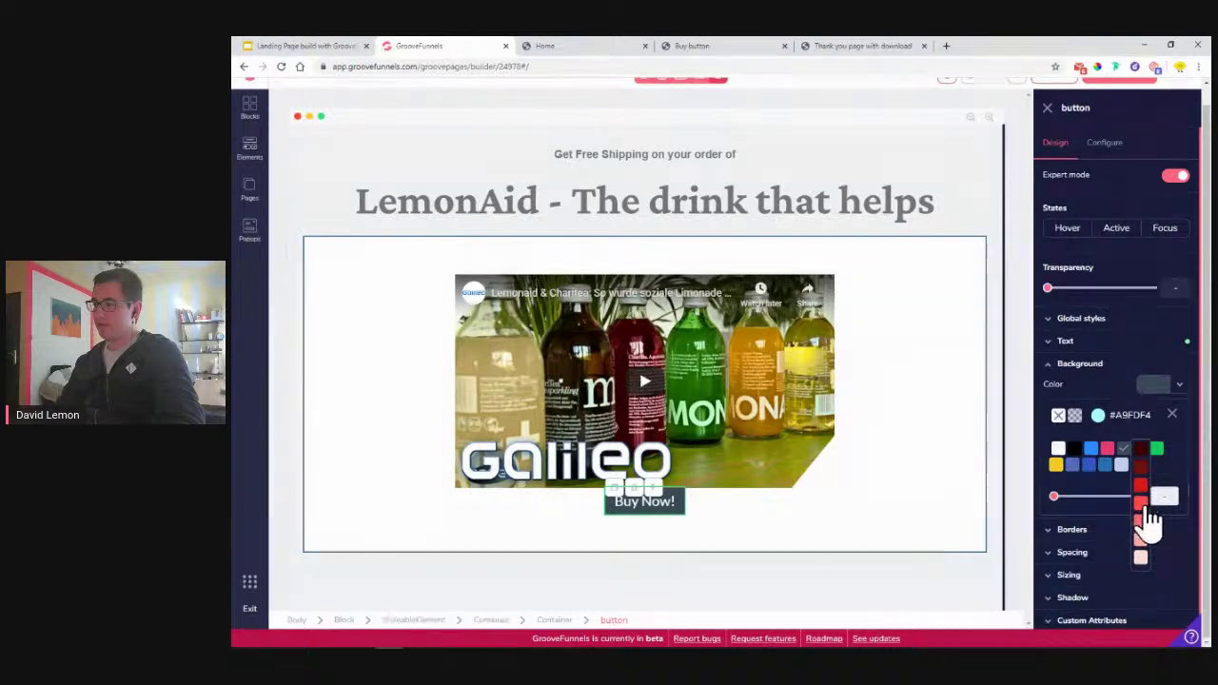
pyautogui.click(1141, 519)
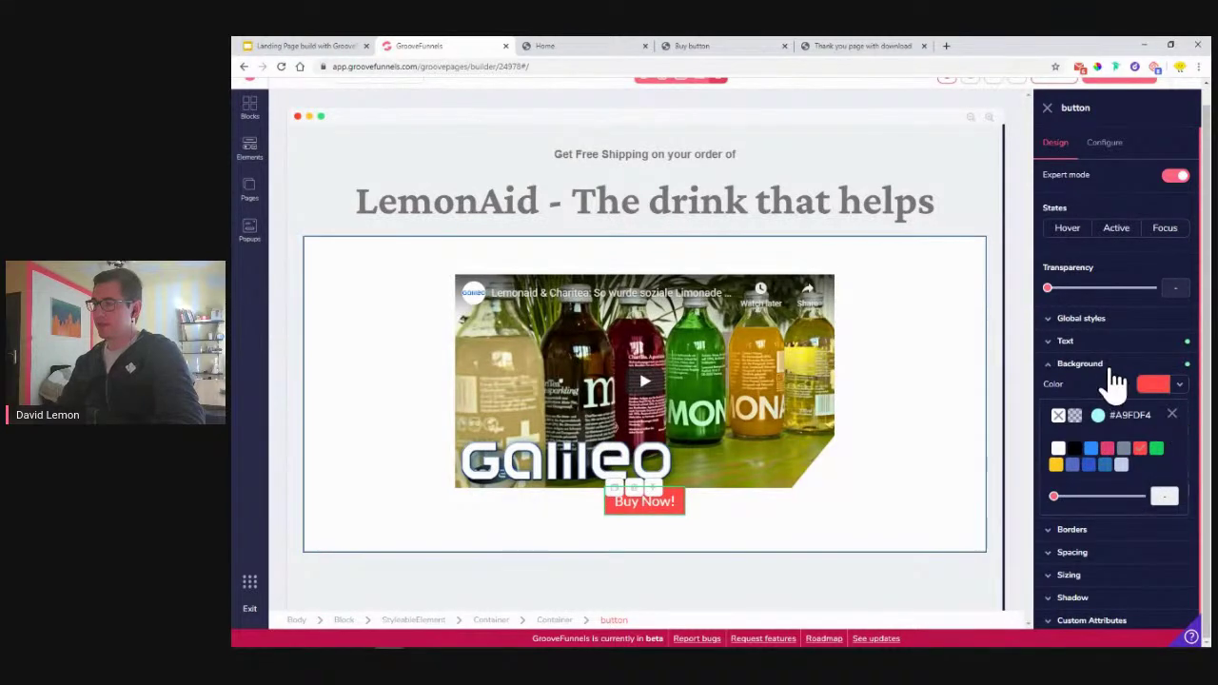
pyautogui.click(1116, 382)
pyautogui.click(1087, 365)
pyautogui.click(1085, 389)
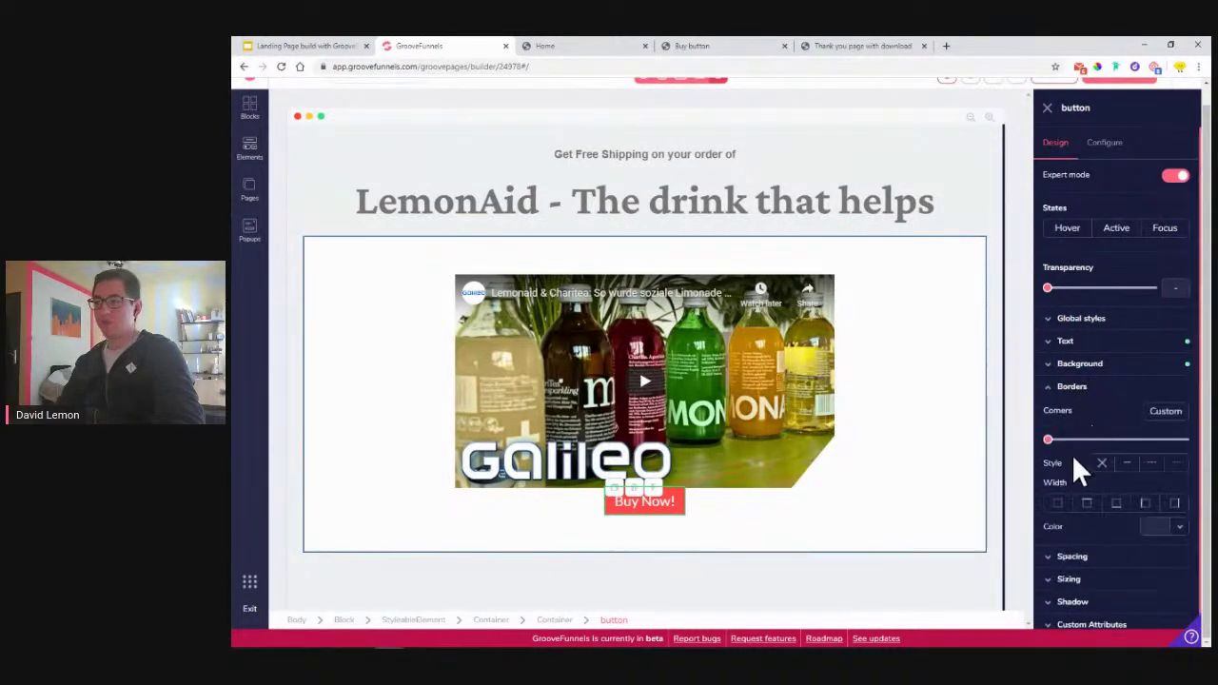
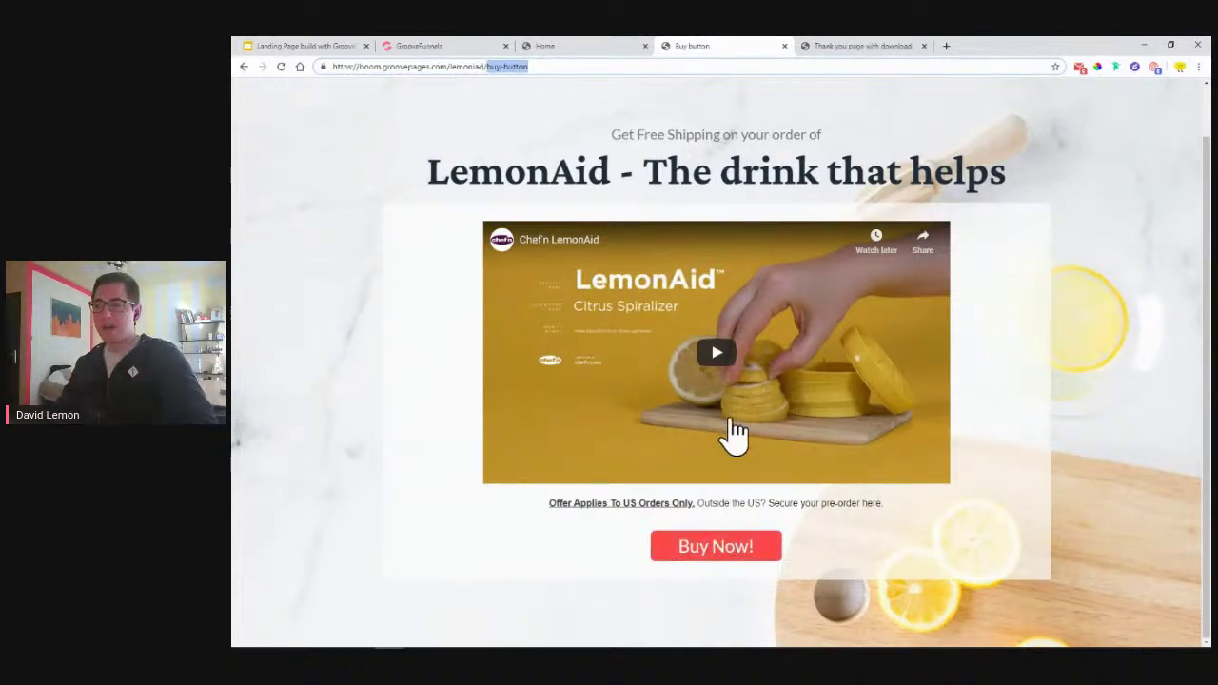
# Review the published Thank You reference page, return to the builder and show the site's page list
pyautogui.click(837, 61)
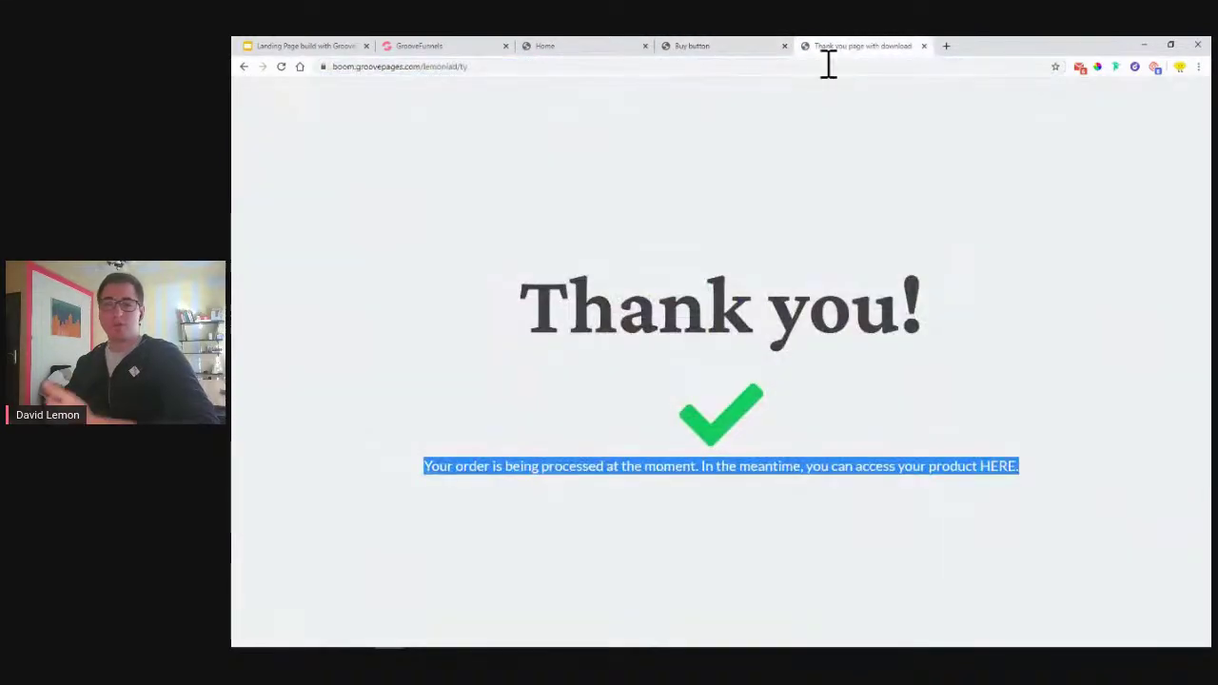
pyautogui.click(750, 318)
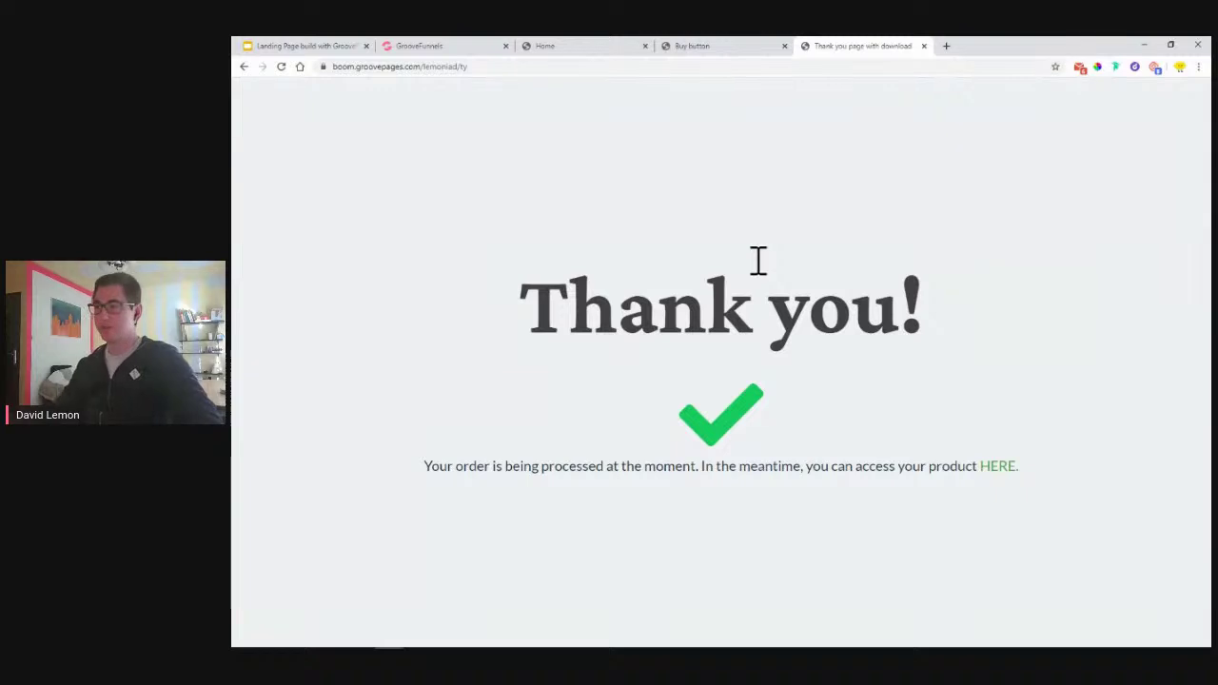
pyautogui.click(485, 46)
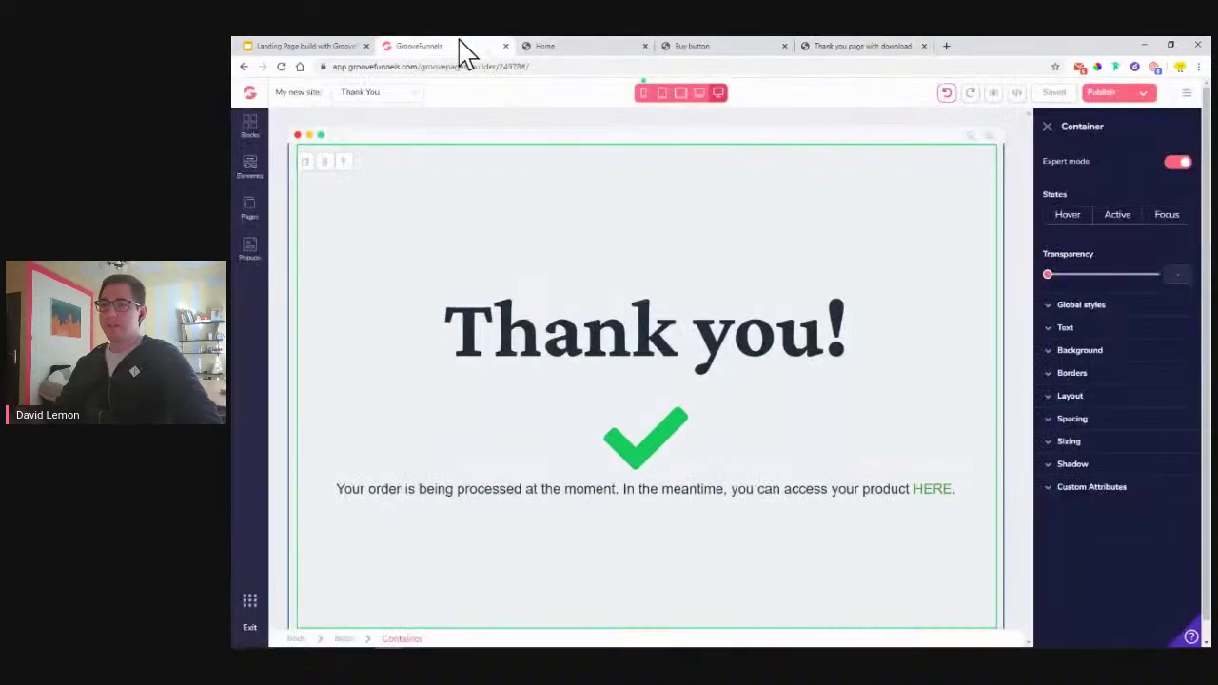
pyautogui.click(266, 207)
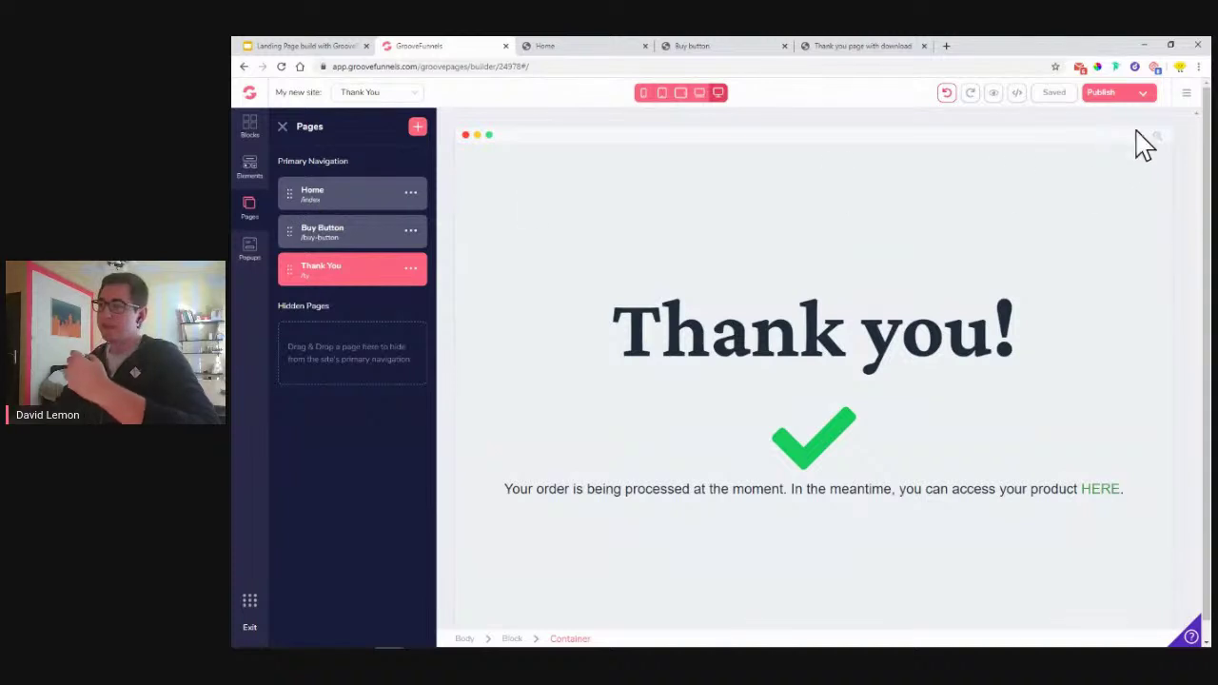
# Review the publish settings and page list, and publish the site to boom.groovepages.com/lemonaid2/
pyautogui.click(1132, 93)
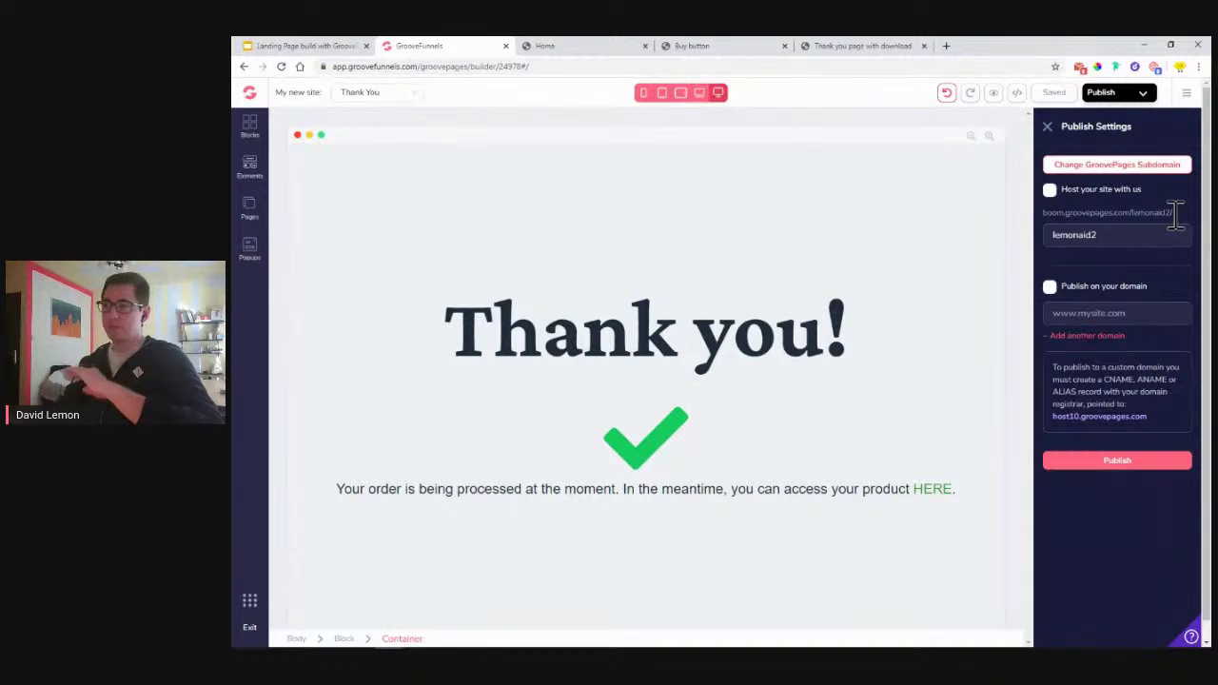
pyautogui.click(260, 205)
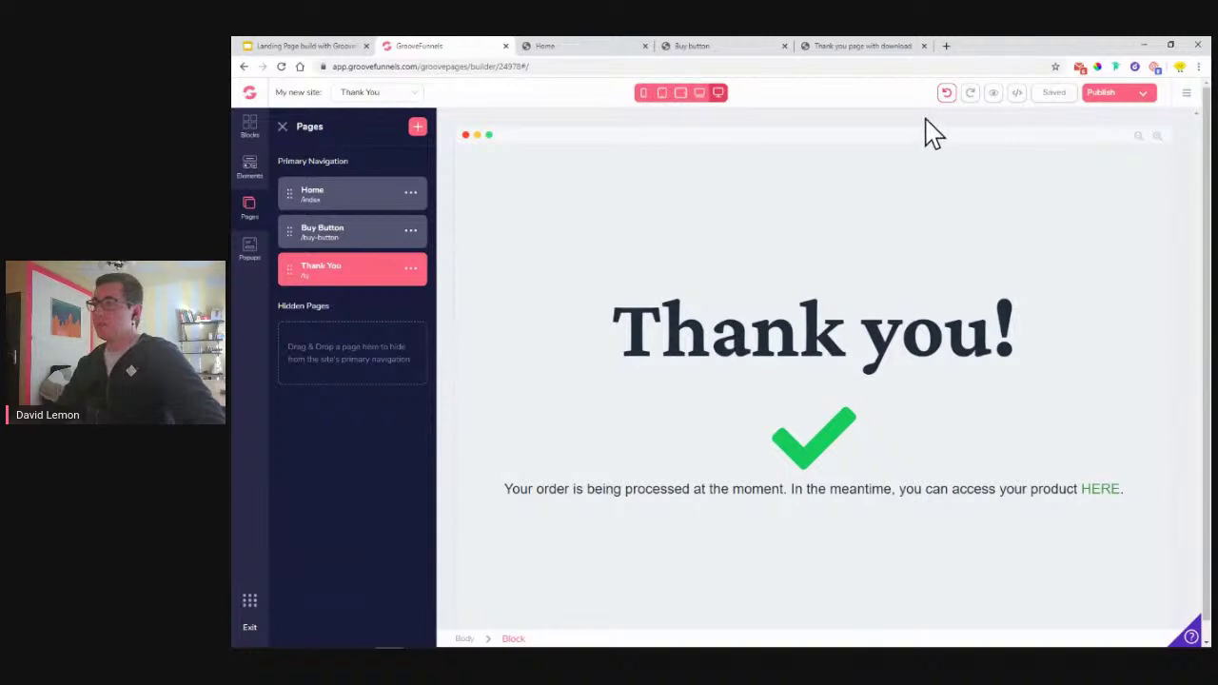
pyautogui.click(1099, 95)
pyautogui.click(1125, 462)
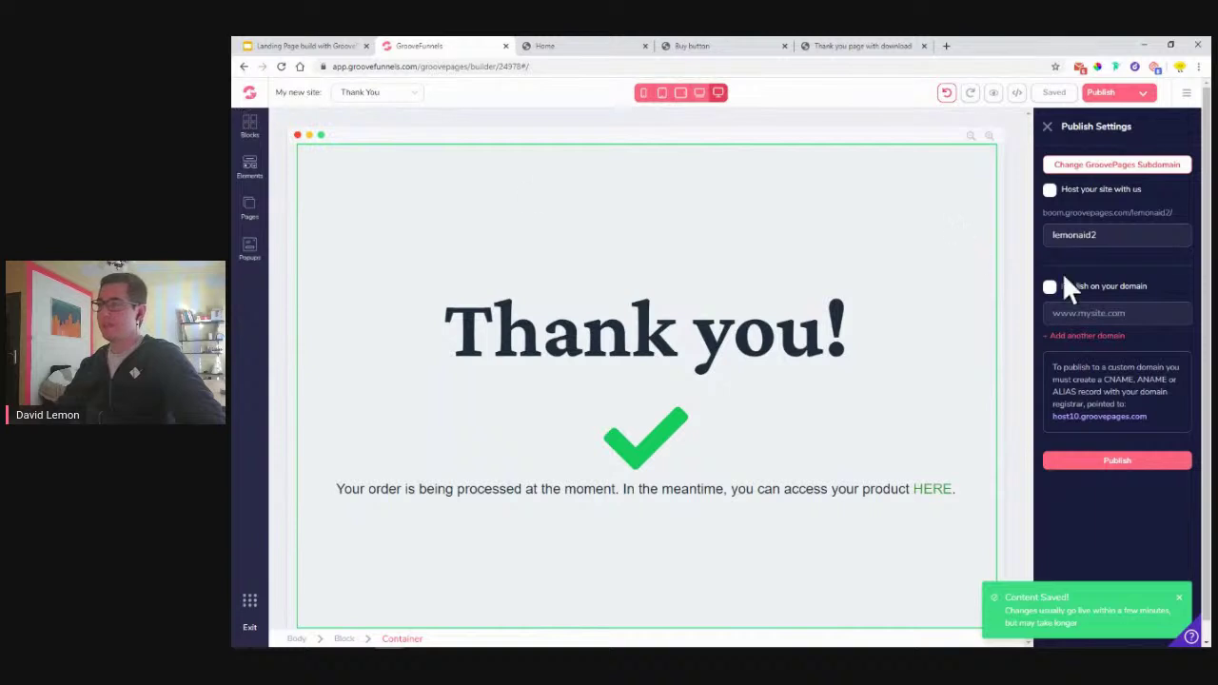
# Copy the site address boom.groovepages.com/lemonaid2/ from the publish settings
pyautogui.tripleClick(1143, 214)
pyautogui.rightClick(1144, 215)
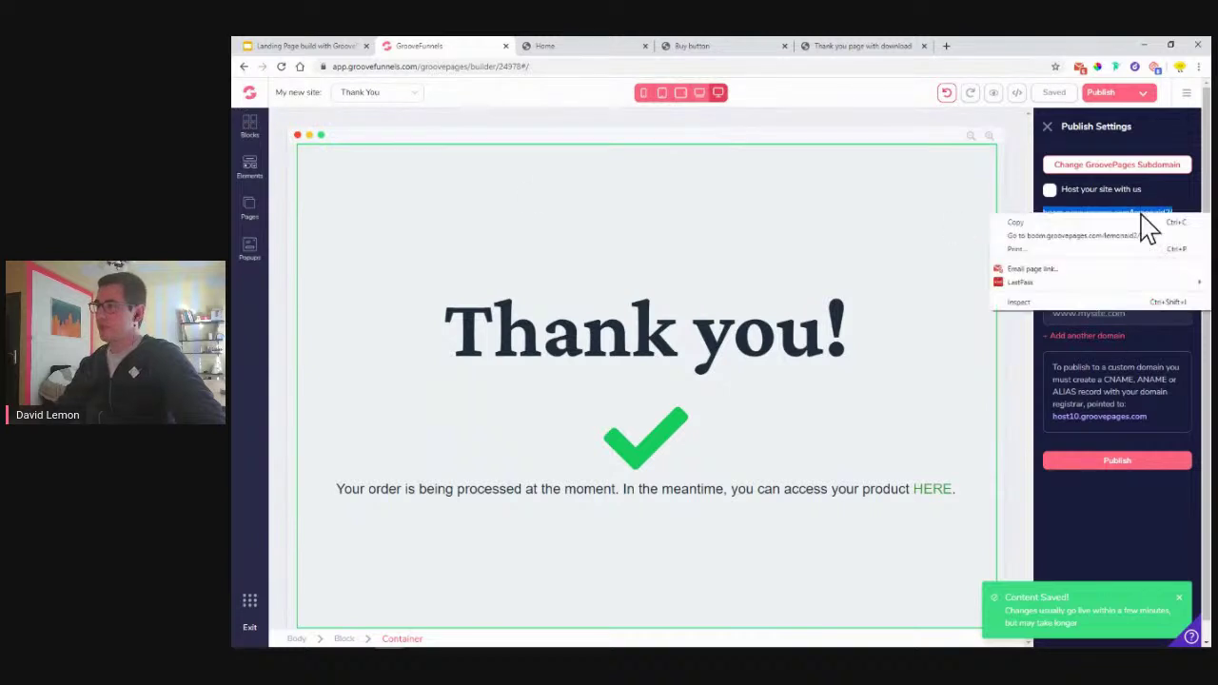
pyautogui.click(1131, 227)
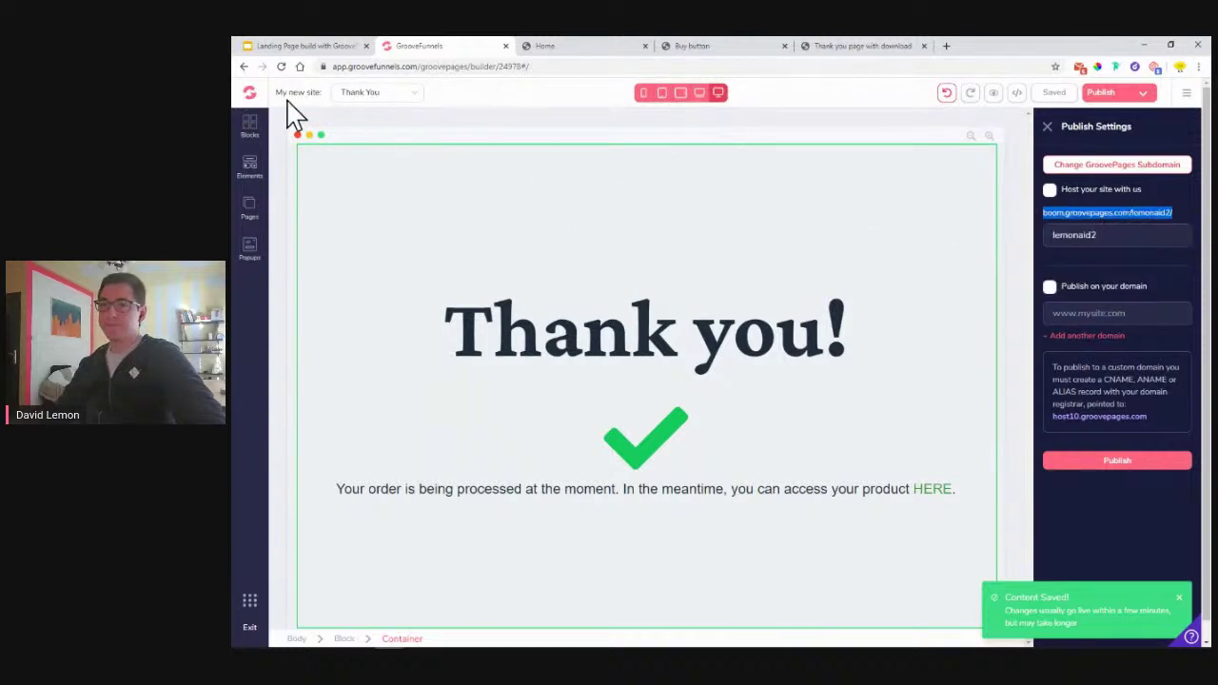
# Leave the page builder for the GrooveFunnels home page, and review plan items 2 to 4 in the Google Slides presentation
pyautogui.click(1048, 126)
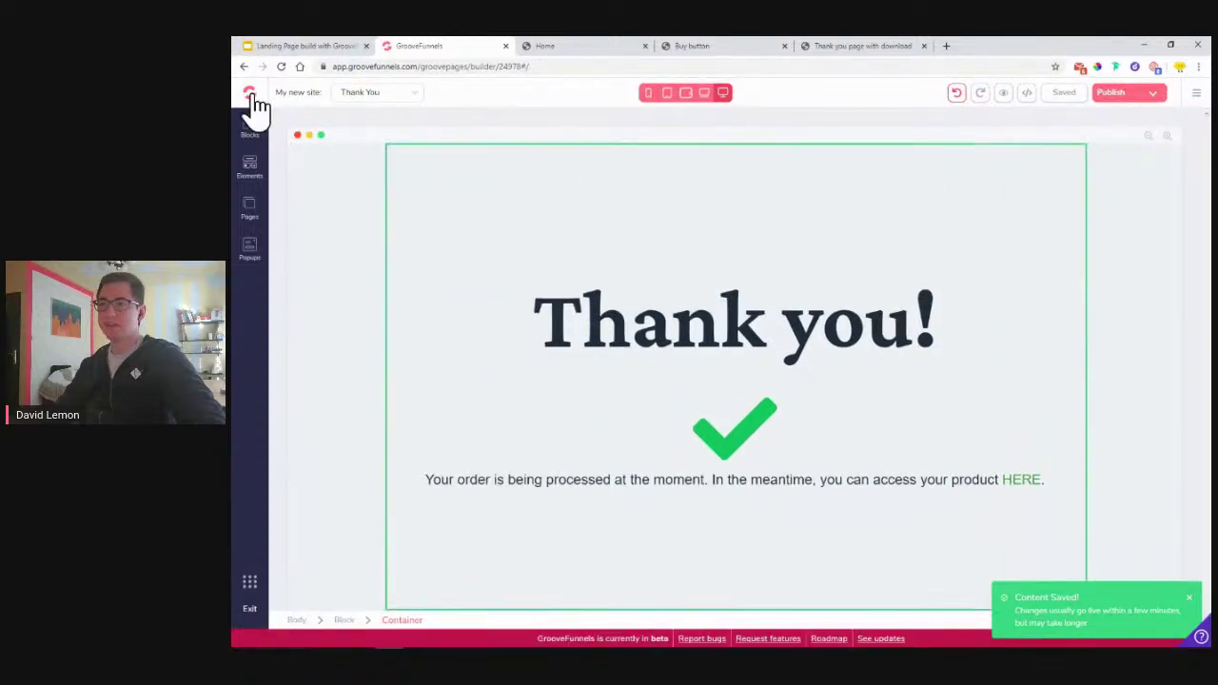
pyautogui.click(251, 95)
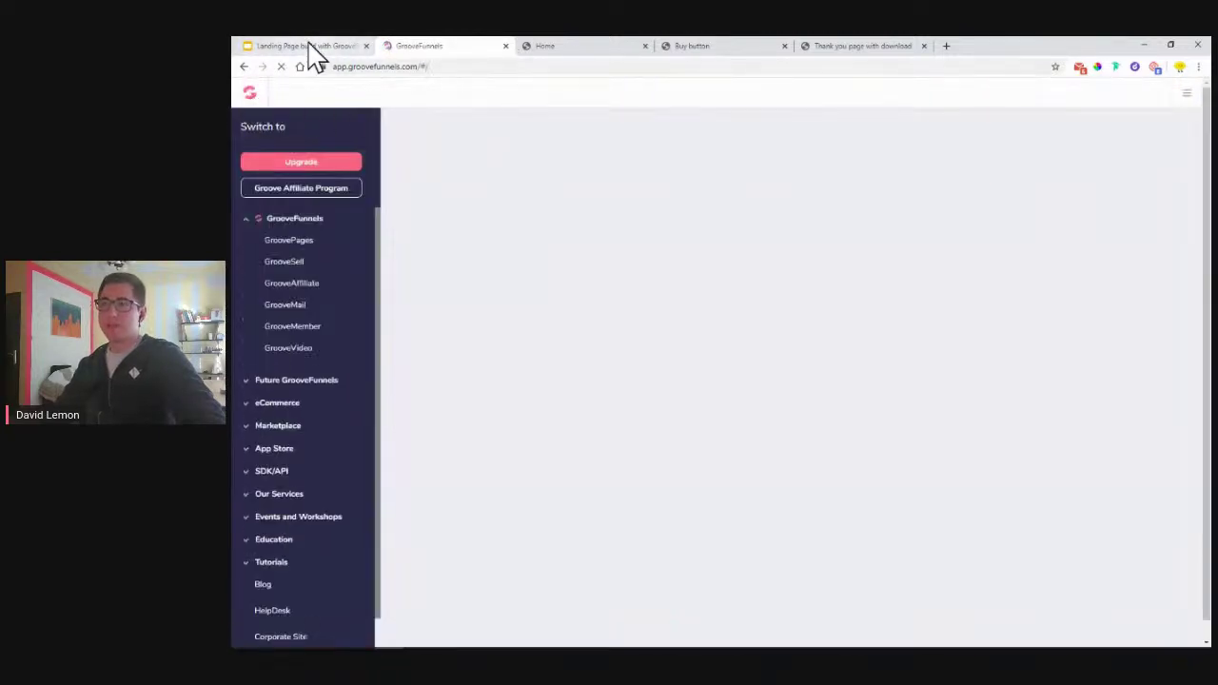
pyautogui.click(303, 45)
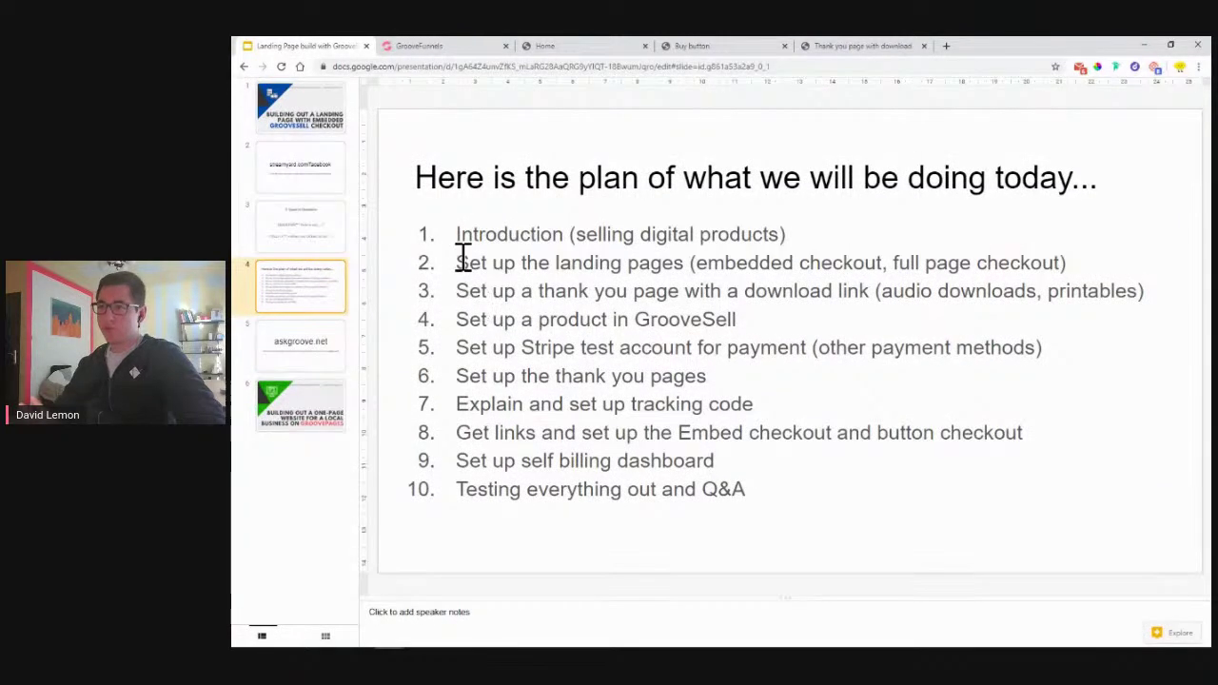
pyautogui.moveTo(457, 265); pyautogui.dragTo(1018, 269)
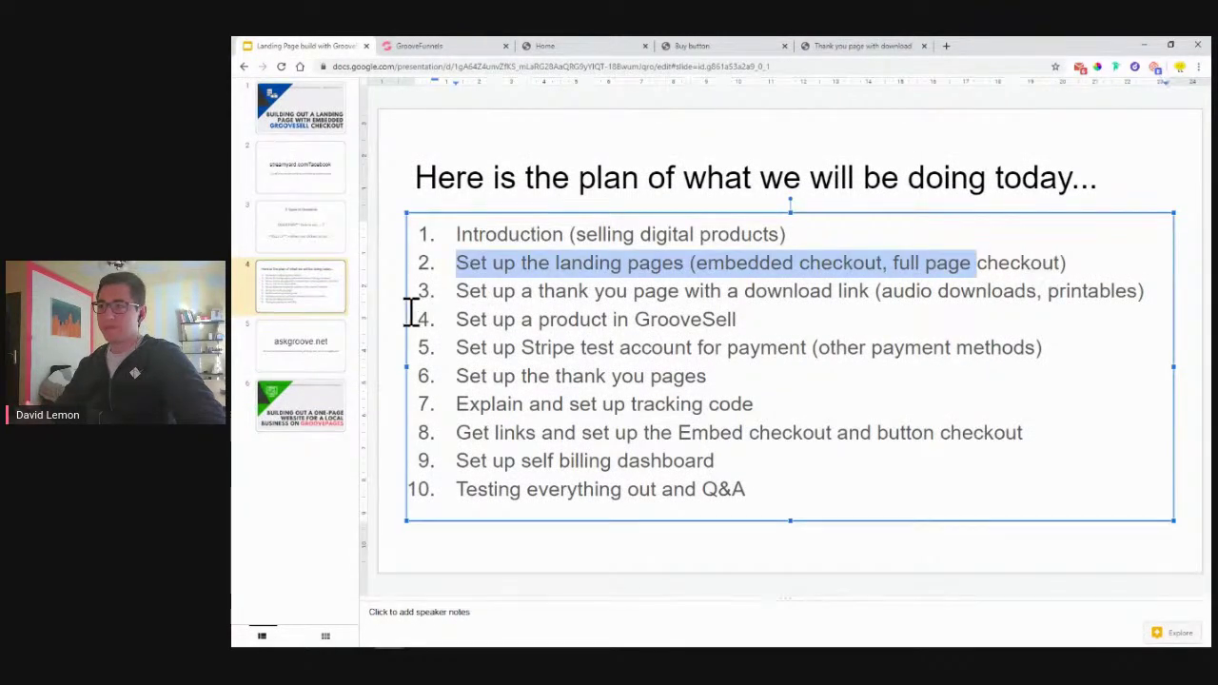
pyautogui.moveTo(458, 293); pyautogui.dragTo(1145, 292)
pyautogui.moveTo(456, 321); pyautogui.dragTo(739, 323)
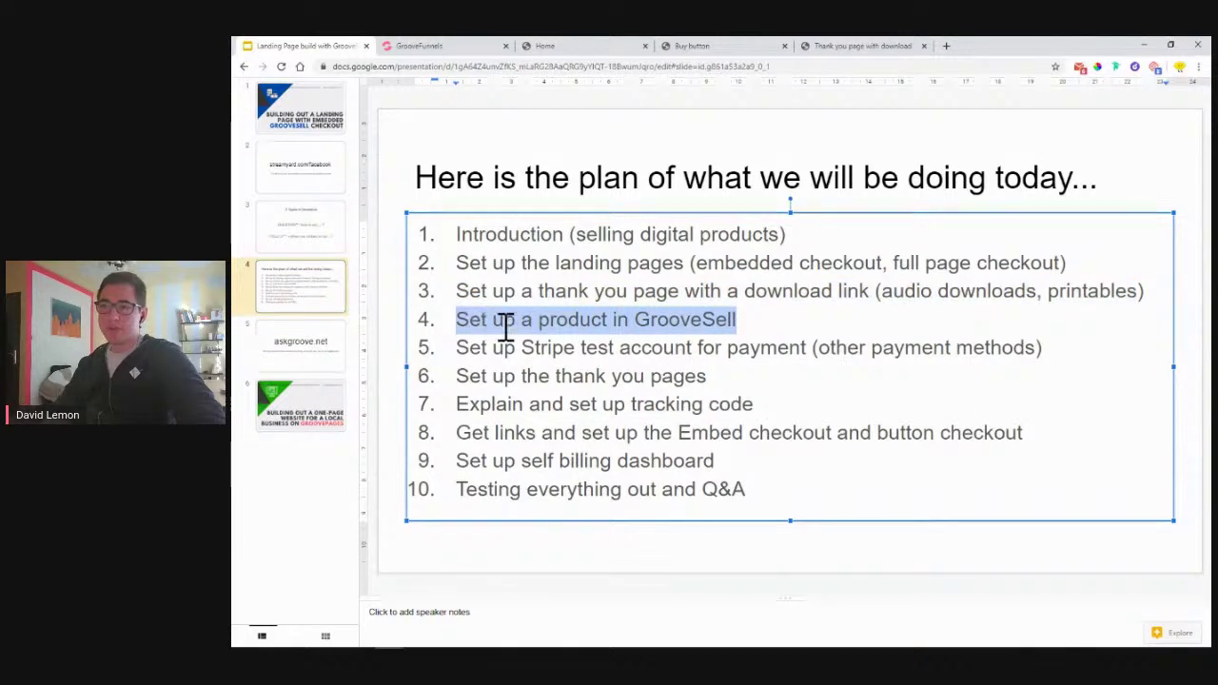
# Switch back to GrooveFunnels and open the list of product funnels in GrooveSell
pyautogui.click(448, 50)
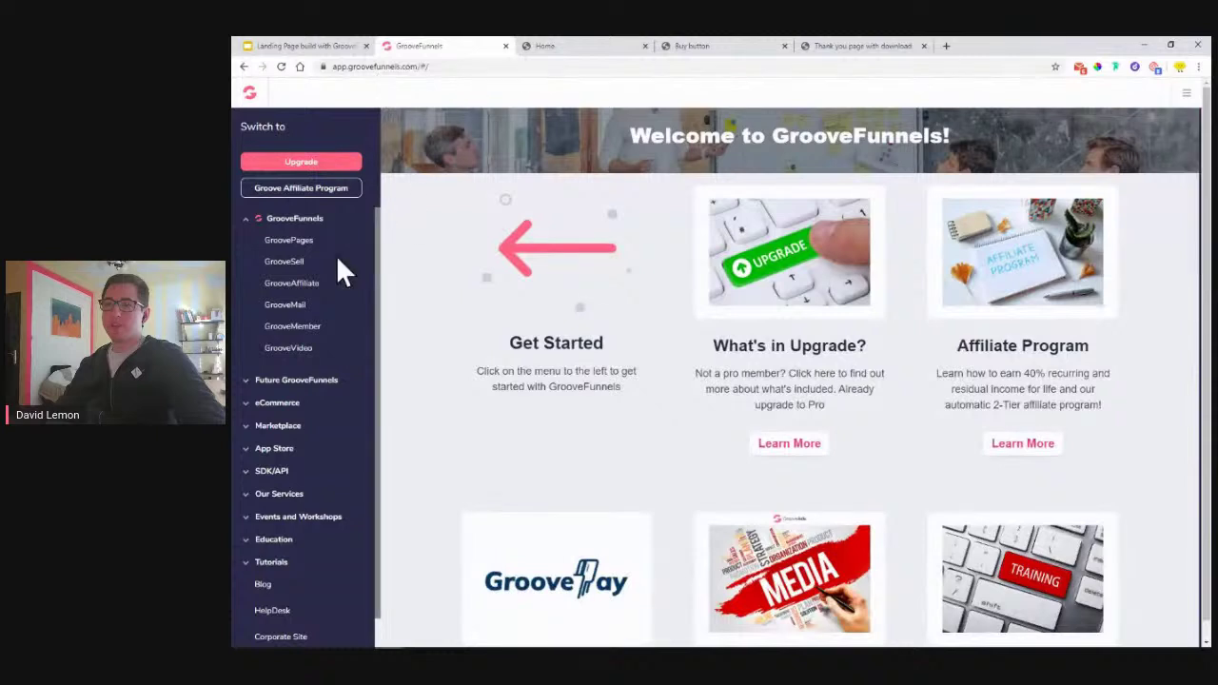
pyautogui.click(296, 266)
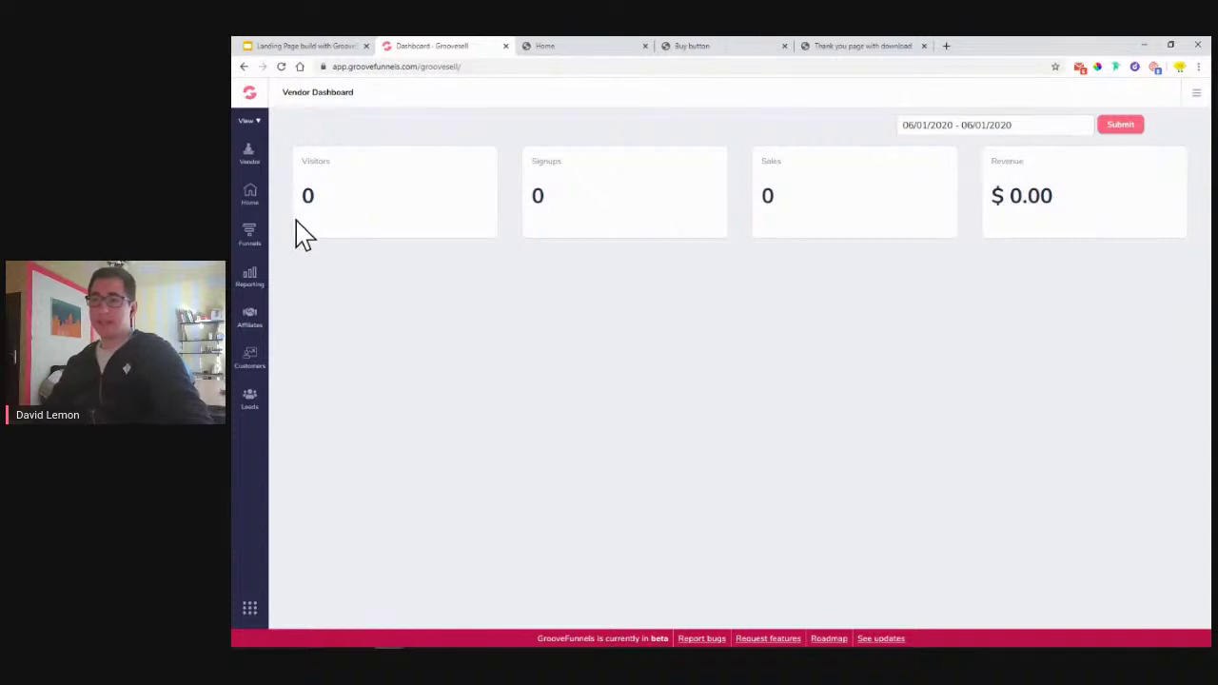
pyautogui.click(252, 238)
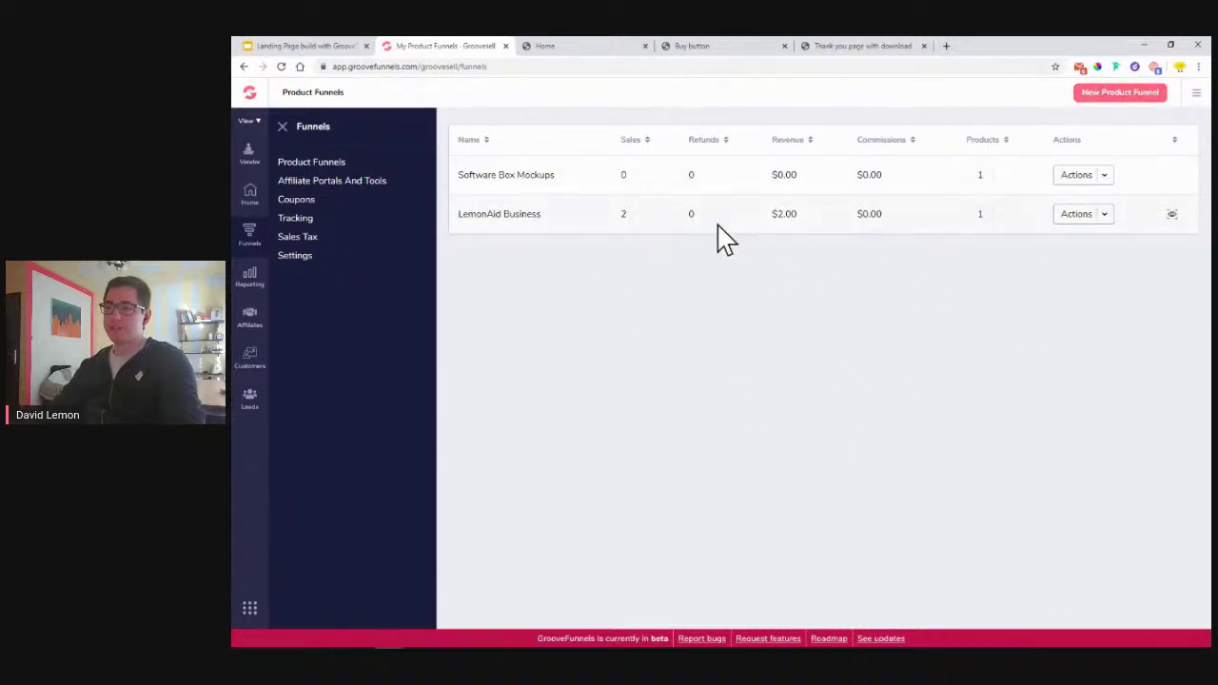
# Create a product funnel with internal name and name "LemonAid Demo" and description "showging hoe to set up a product."
pyautogui.click(1096, 99)
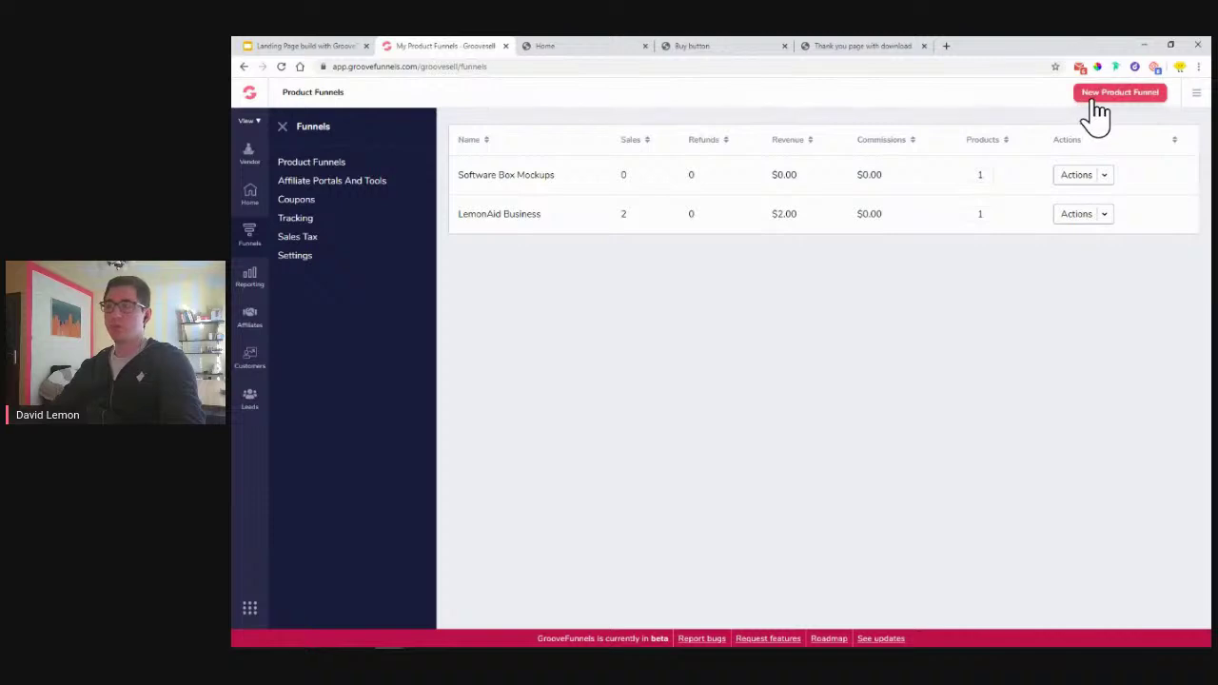
pyautogui.click(1094, 100)
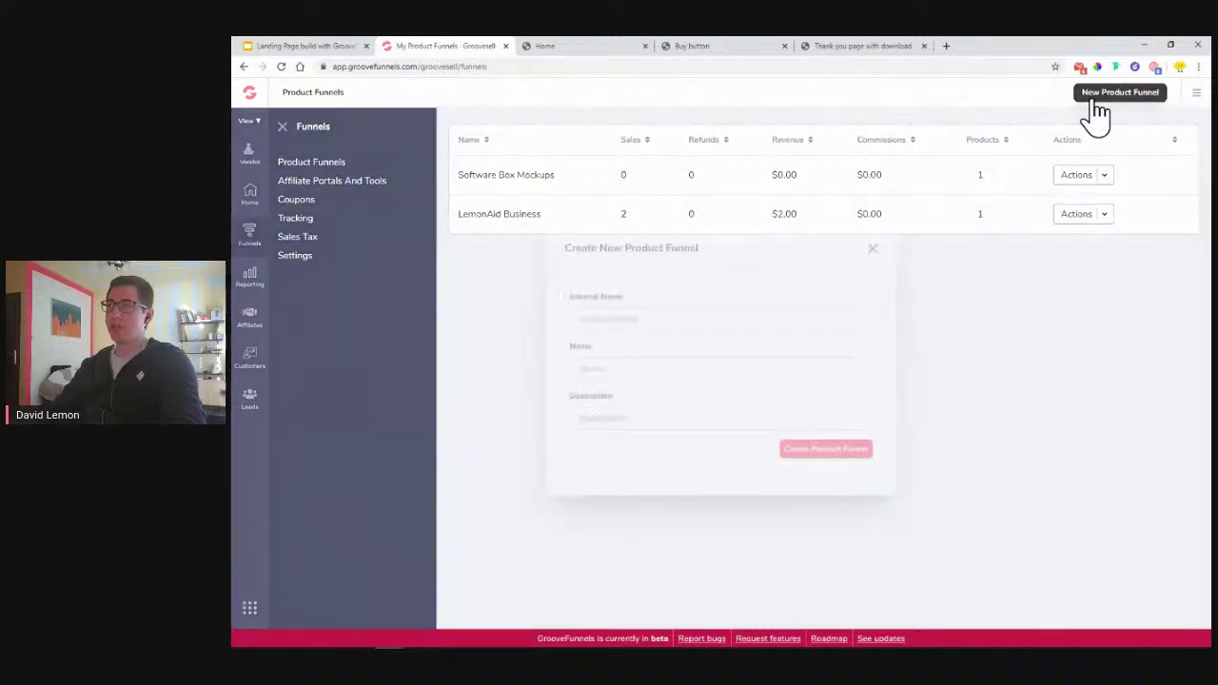
pyautogui.click(684, 318)
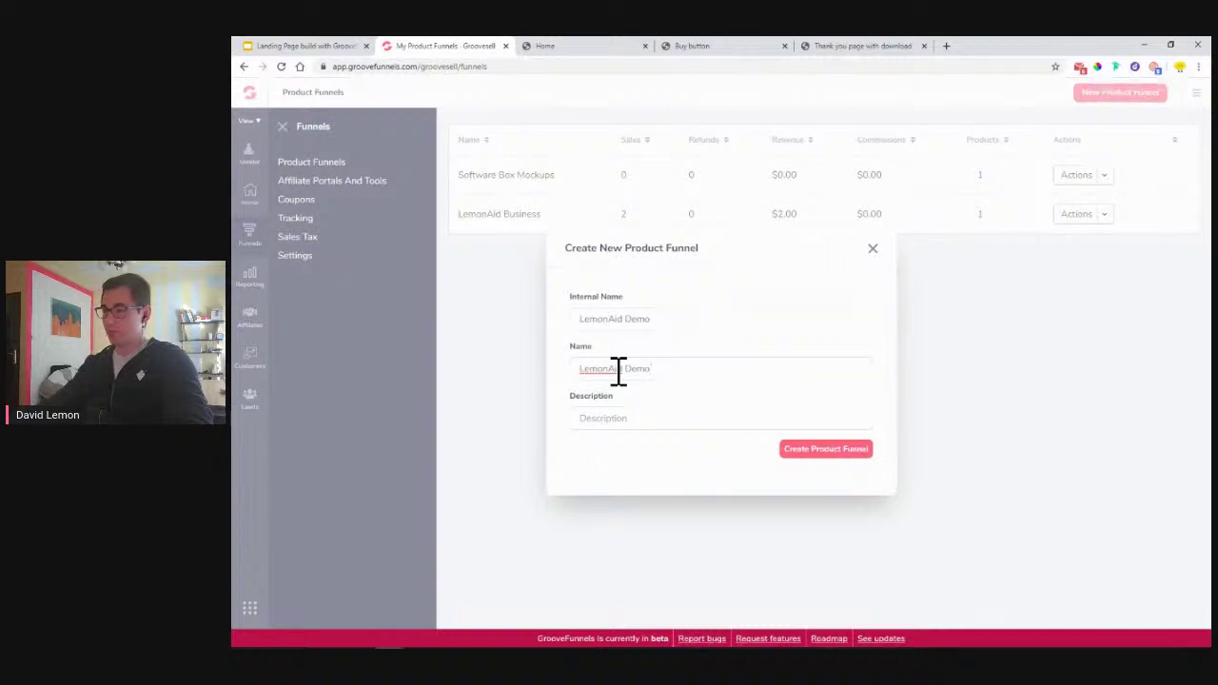
pyautogui.click(630, 415)
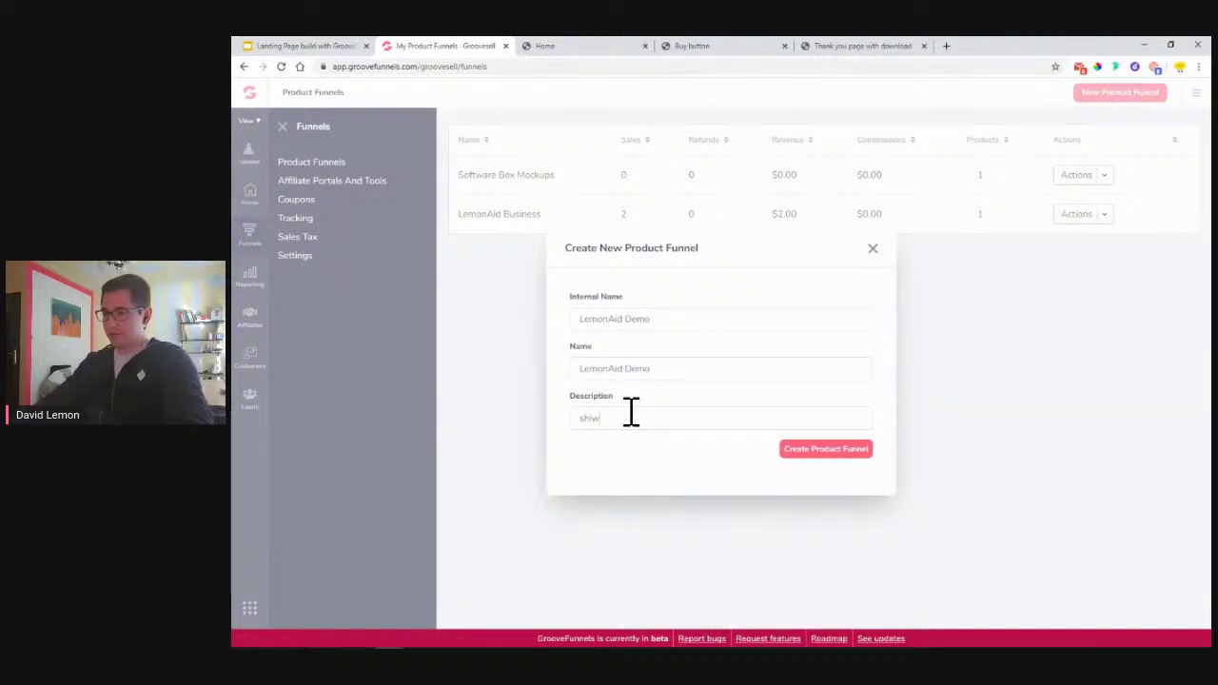
pyautogui.write('showging hoe to set up a product.')
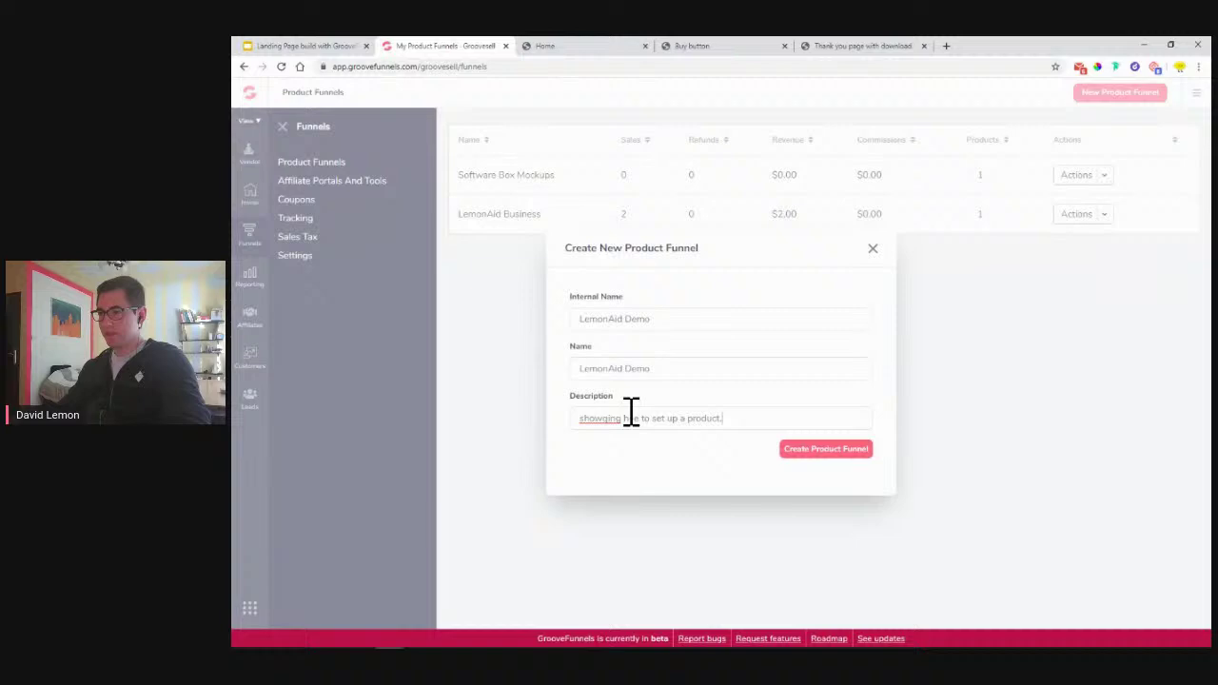
pyautogui.click(816, 453)
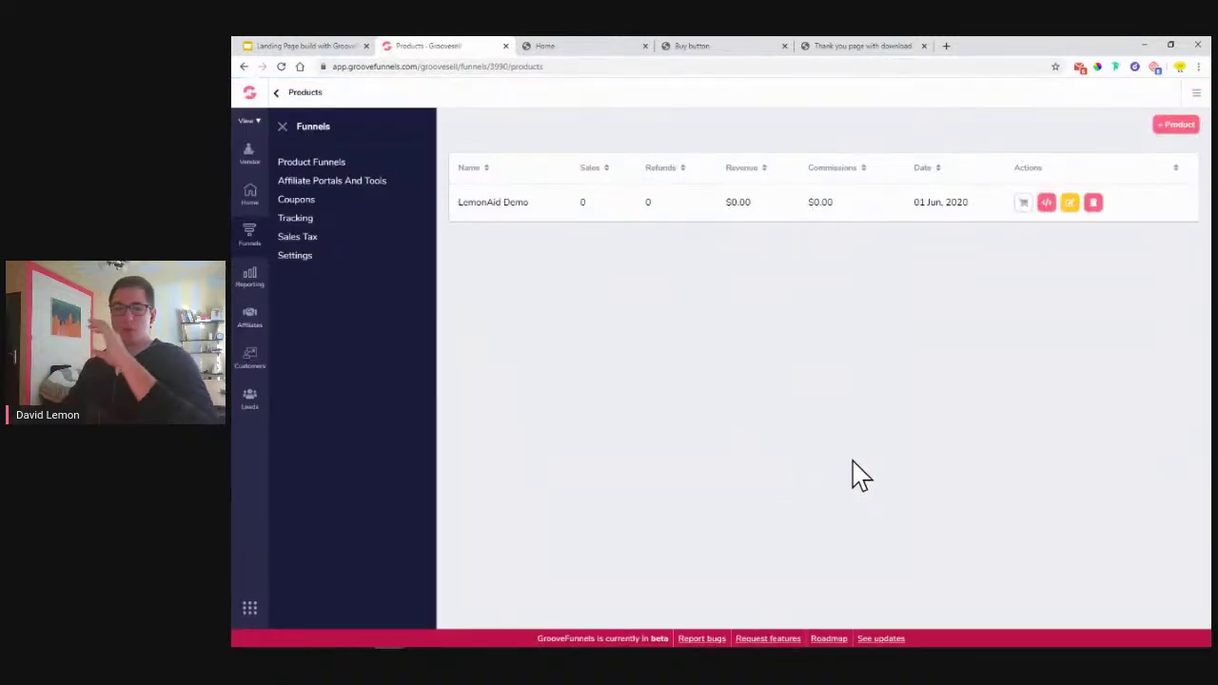
# Check the LemonAid Demo funnel's product overview from the product funnels list, and open its product management page
pyautogui.click(310, 164)
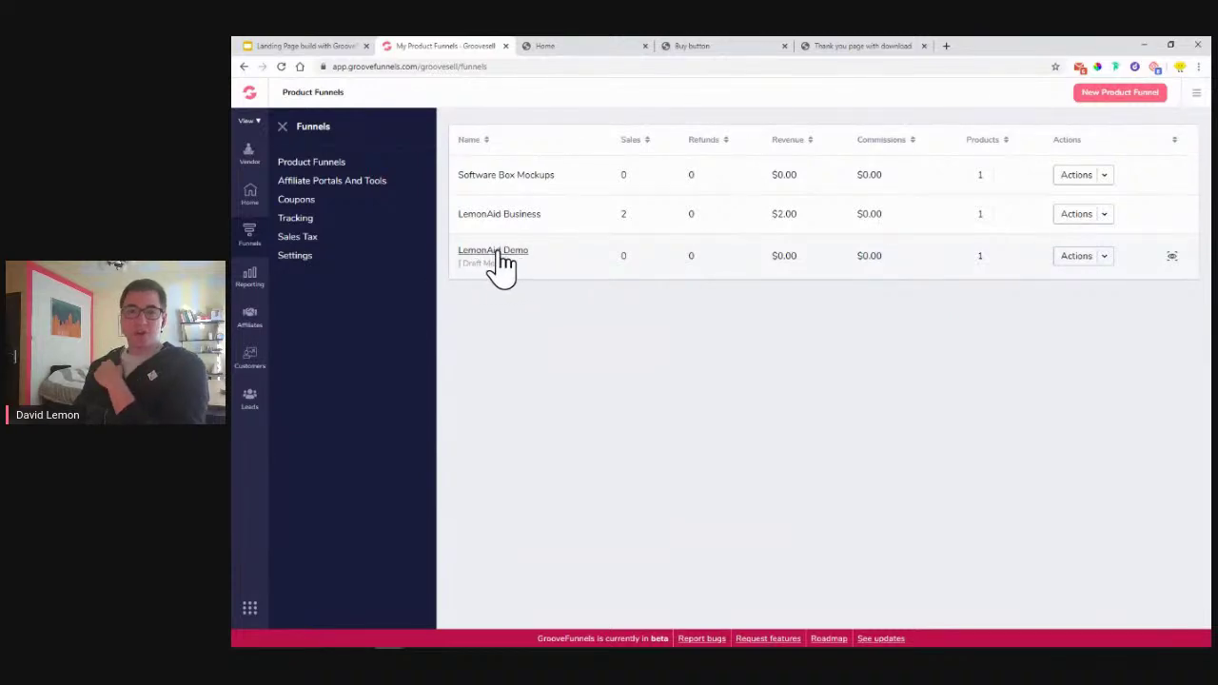
pyautogui.click(509, 254)
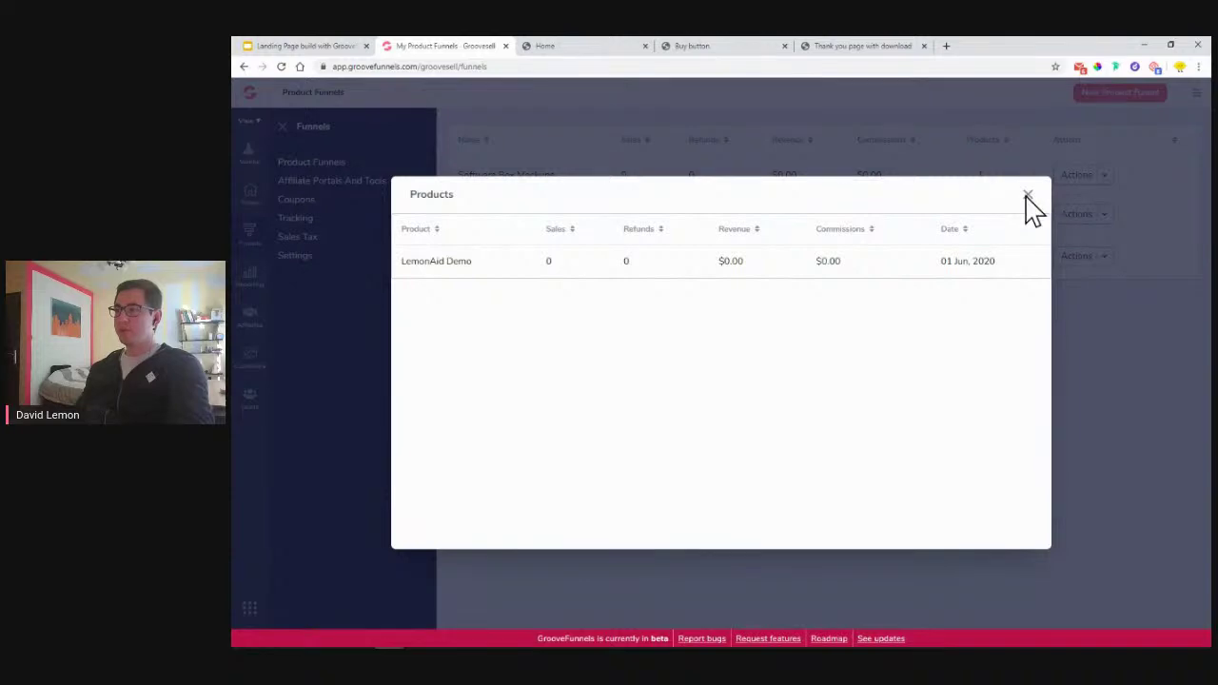
pyautogui.click(1027, 195)
pyautogui.click(1106, 257)
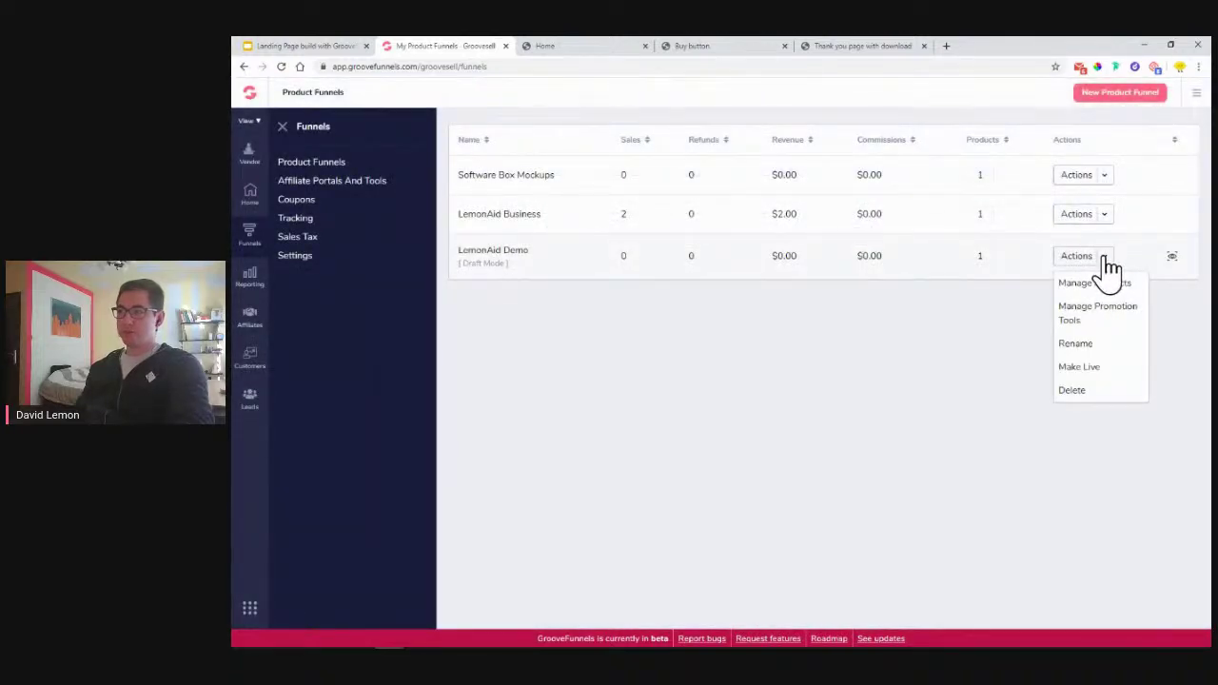
pyautogui.click(1106, 284)
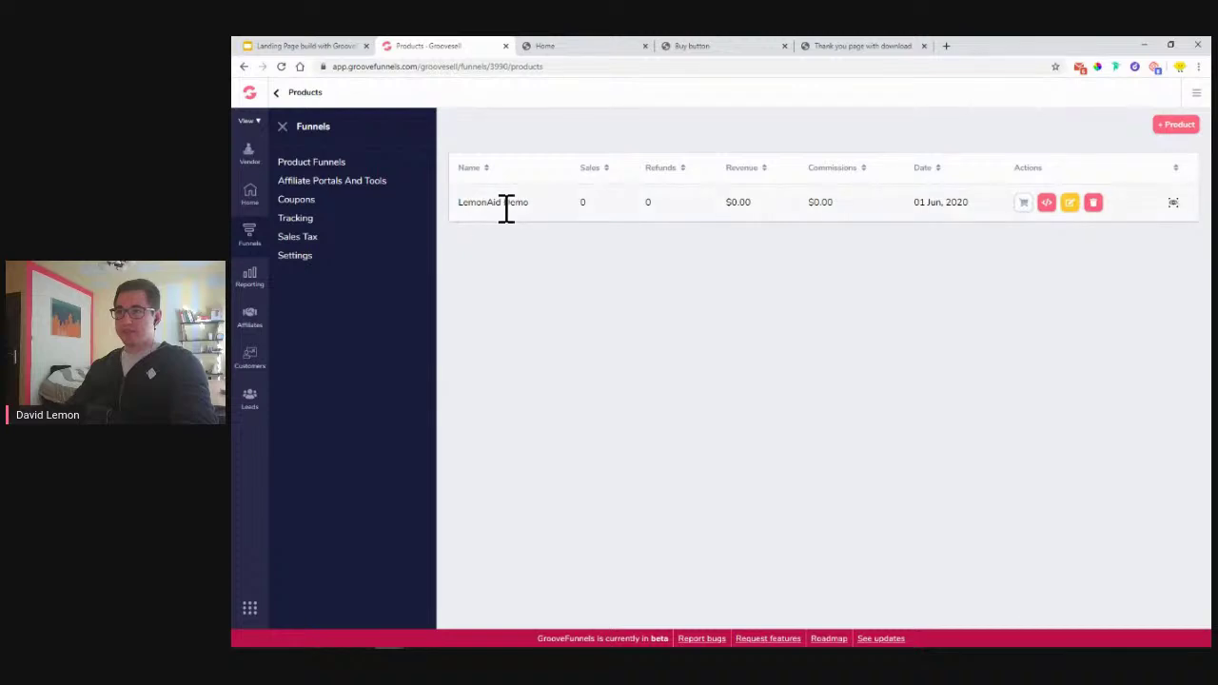
# Open the LemonAid Demo product for editing, keep it as a Frontend Product, and save the Info stage to reach Pricing
pyautogui.click(1070, 204)
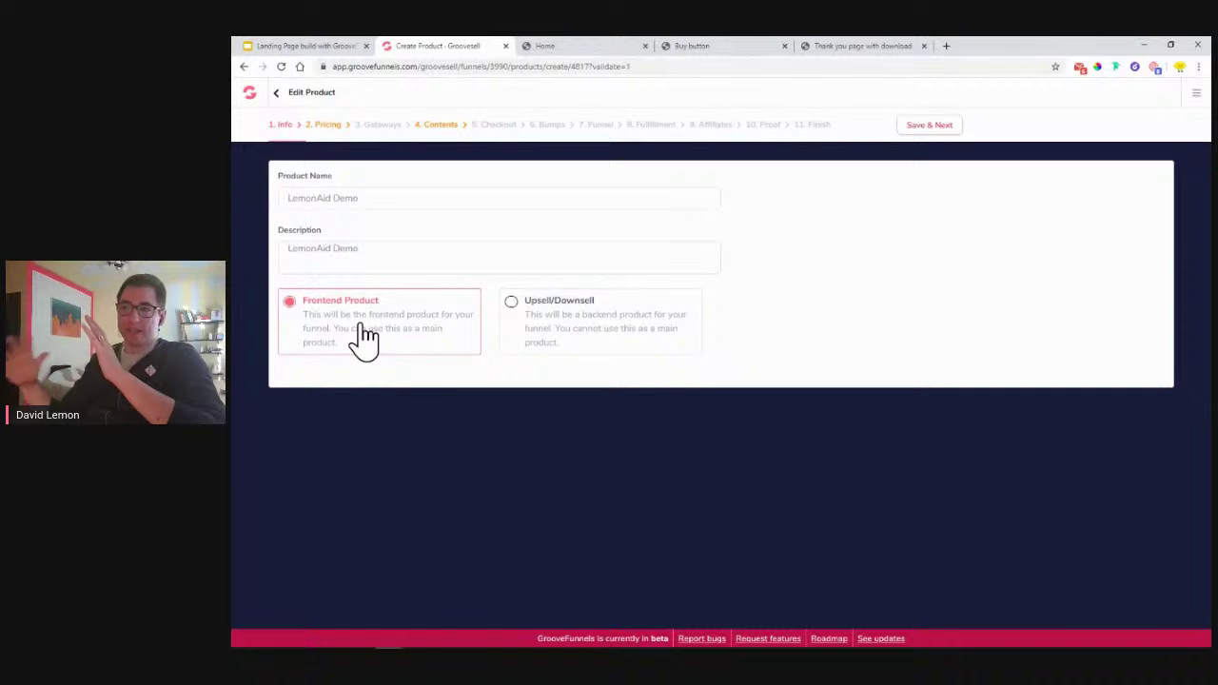
pyautogui.click(657, 333)
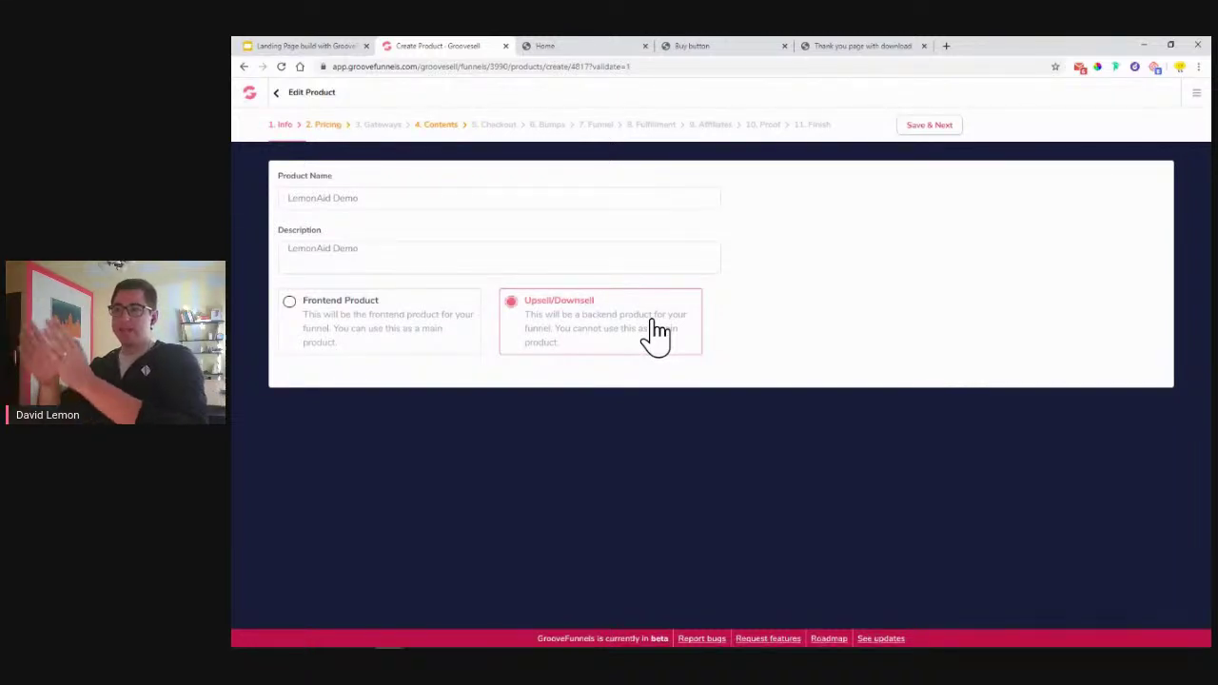
pyautogui.click(392, 333)
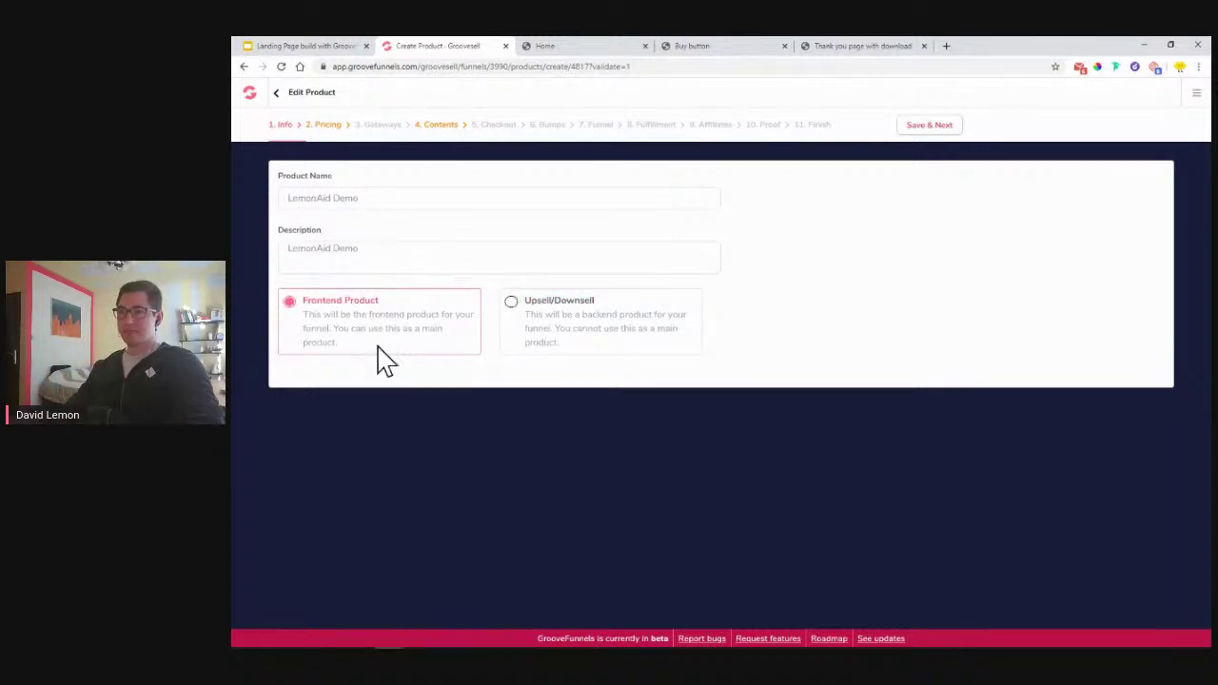
pyautogui.click(946, 129)
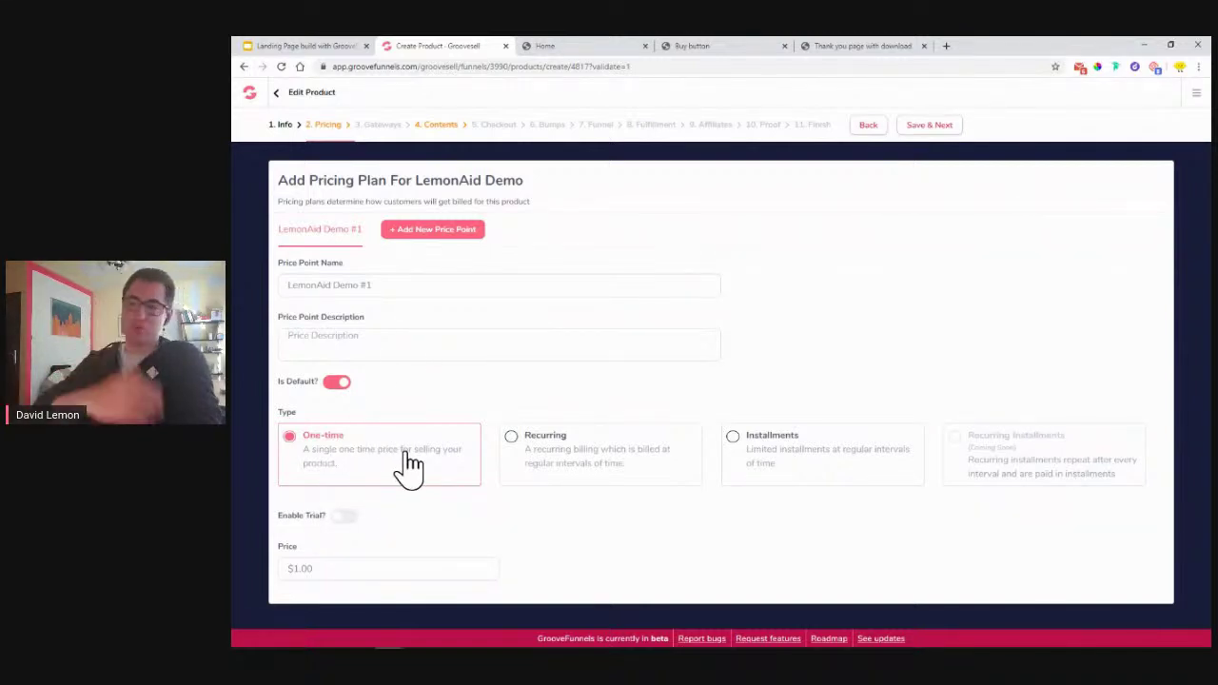
# Try the Recurring pricing type and look through its billing interval choices
pyautogui.click(581, 466)
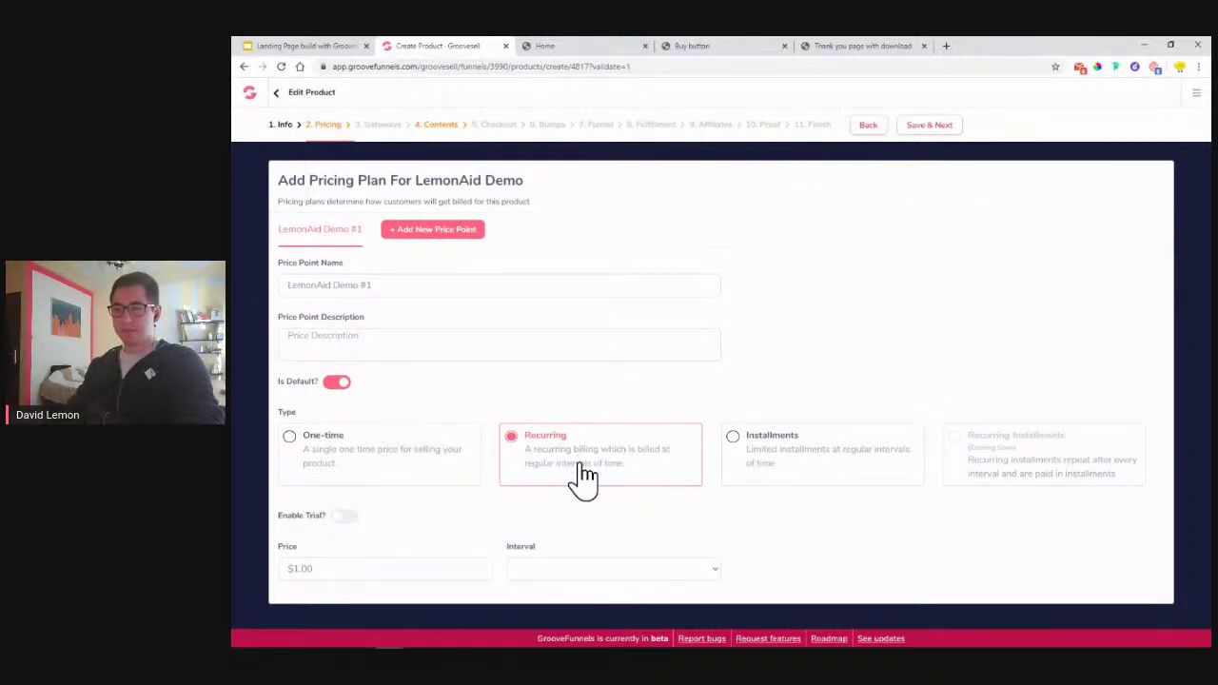
pyautogui.click(572, 571)
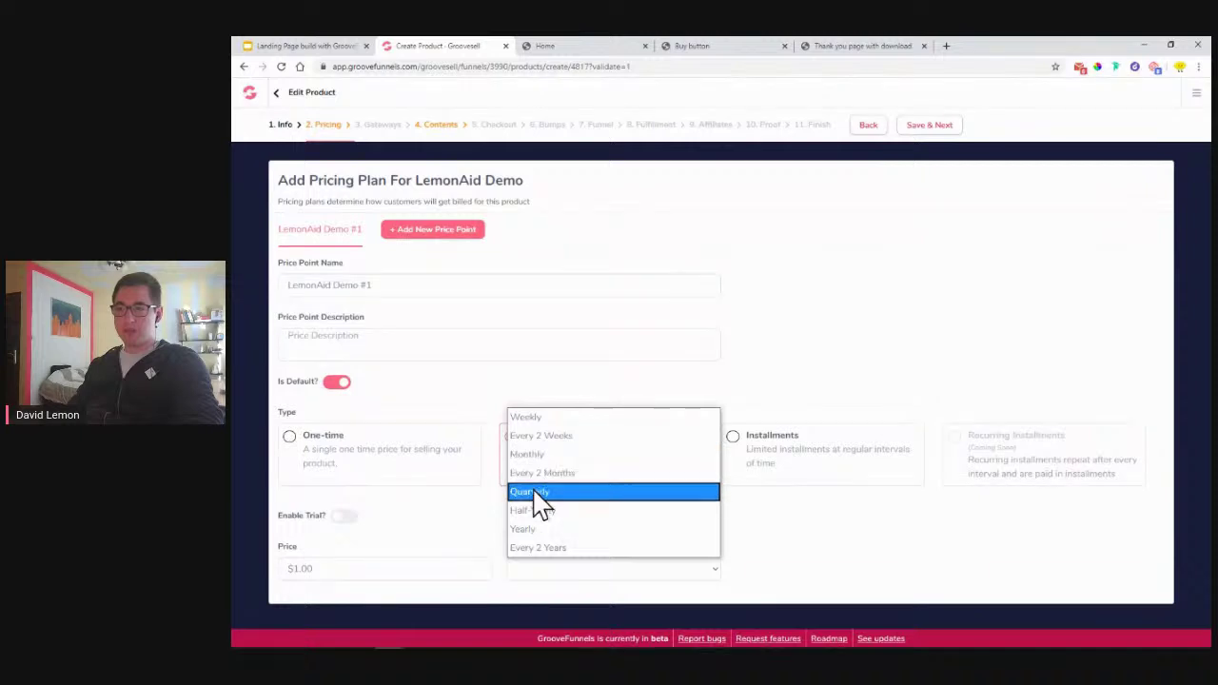
pyautogui.click(495, 537)
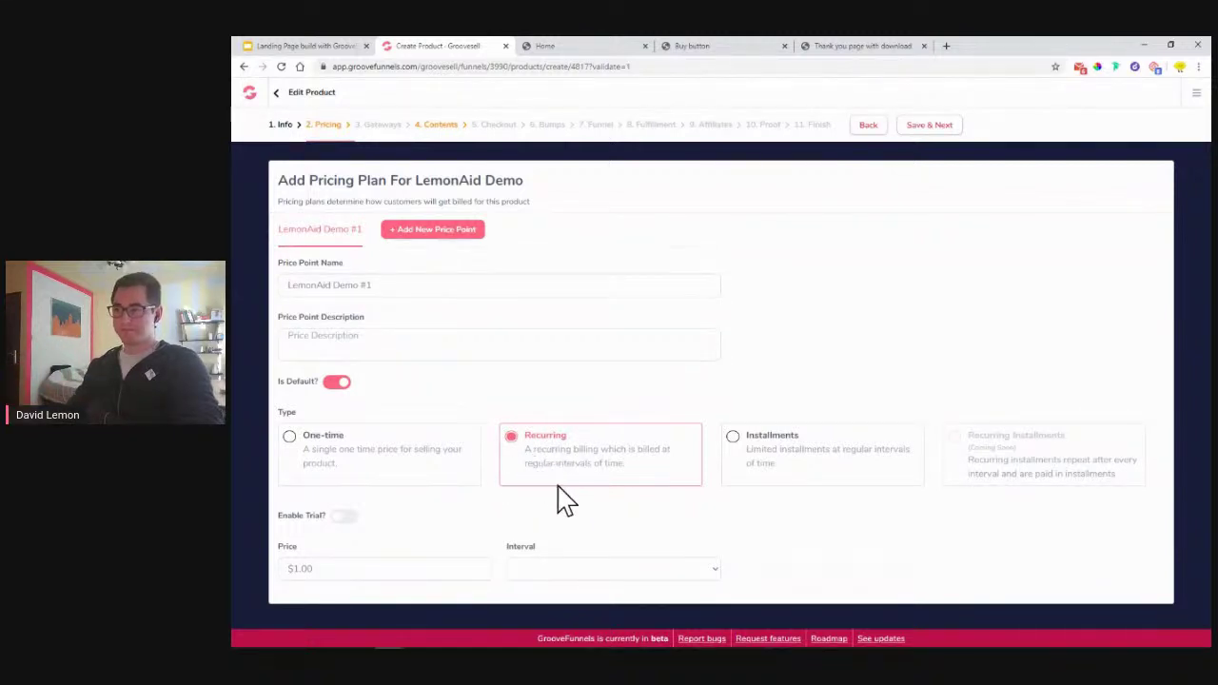
# Try the Installments pricing type with 3 installments, check its interval choices, and return the price point to One-time
pyautogui.click(763, 466)
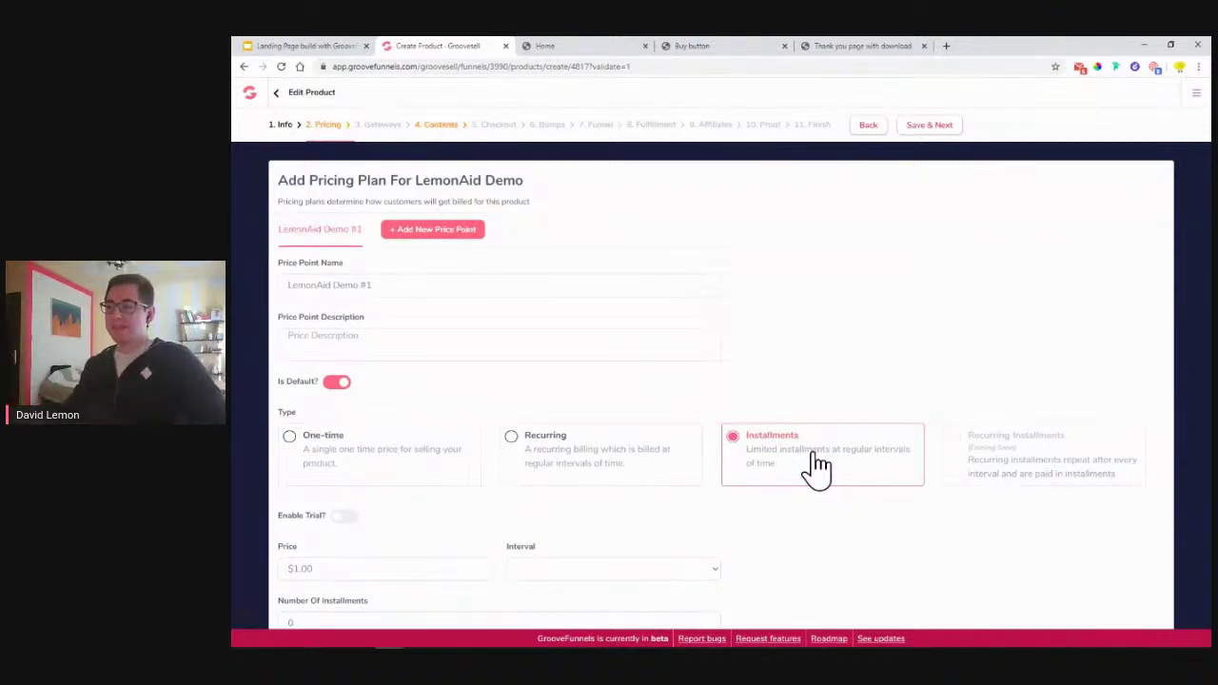
pyautogui.scroll(-1, 526, 509)
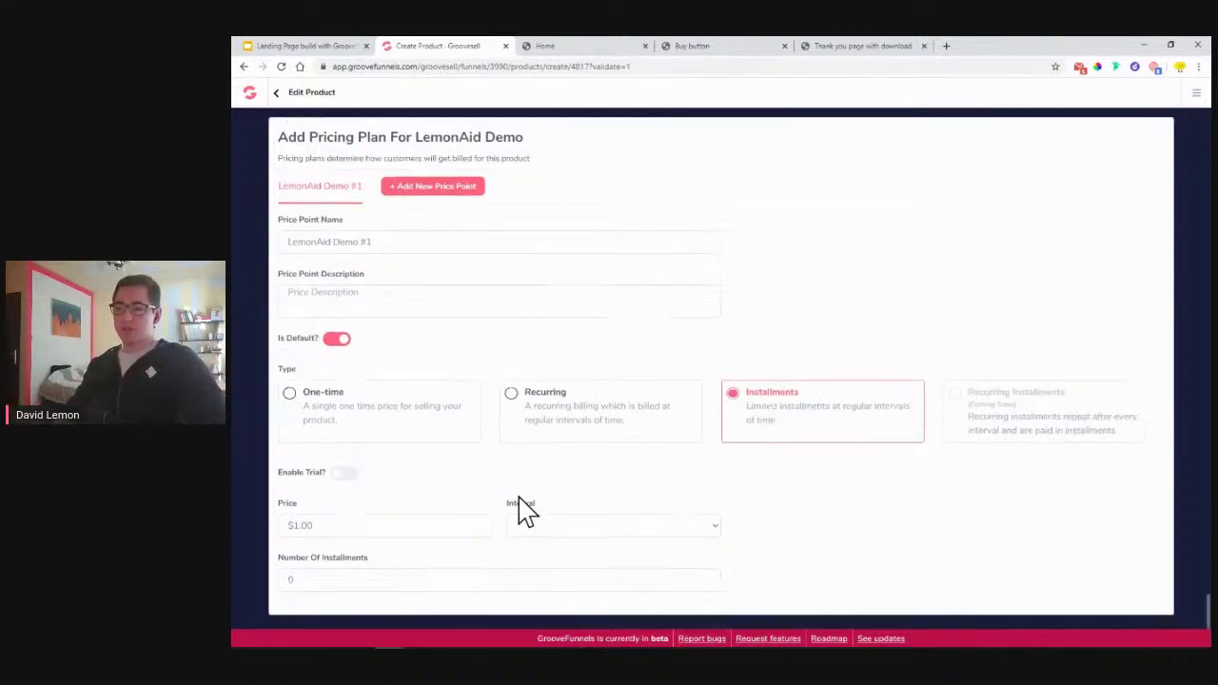
pyautogui.click(344, 581)
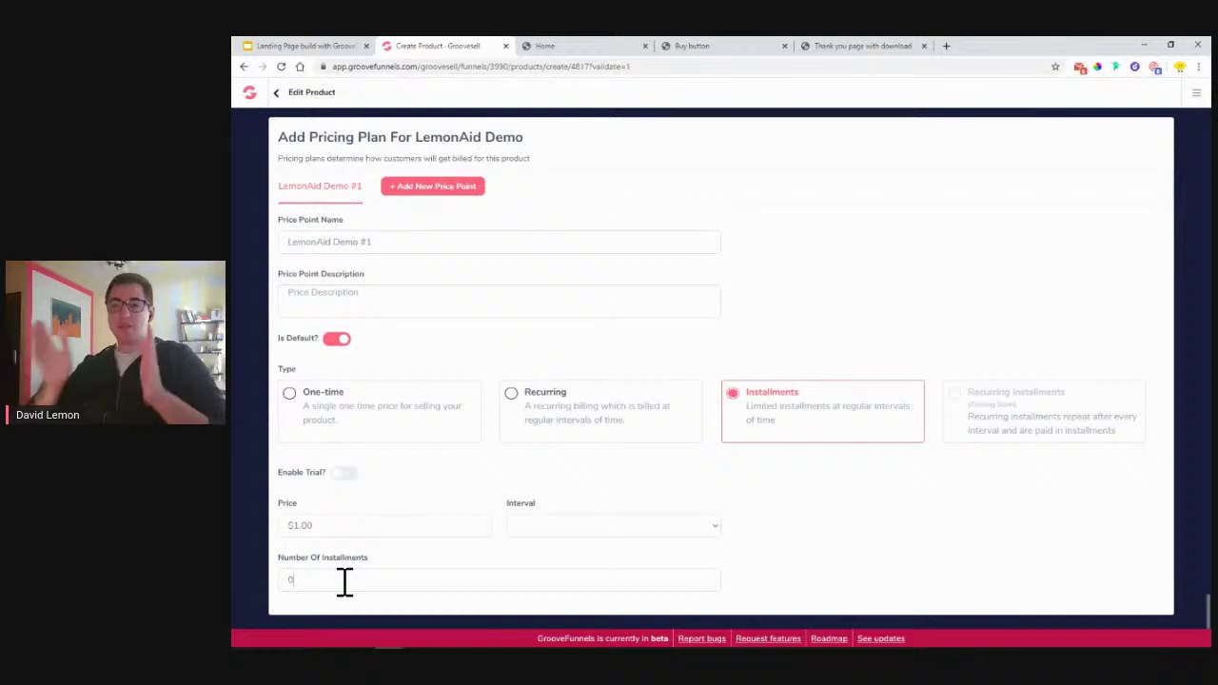
pyautogui.press('BackSpace')
pyautogui.write('3')
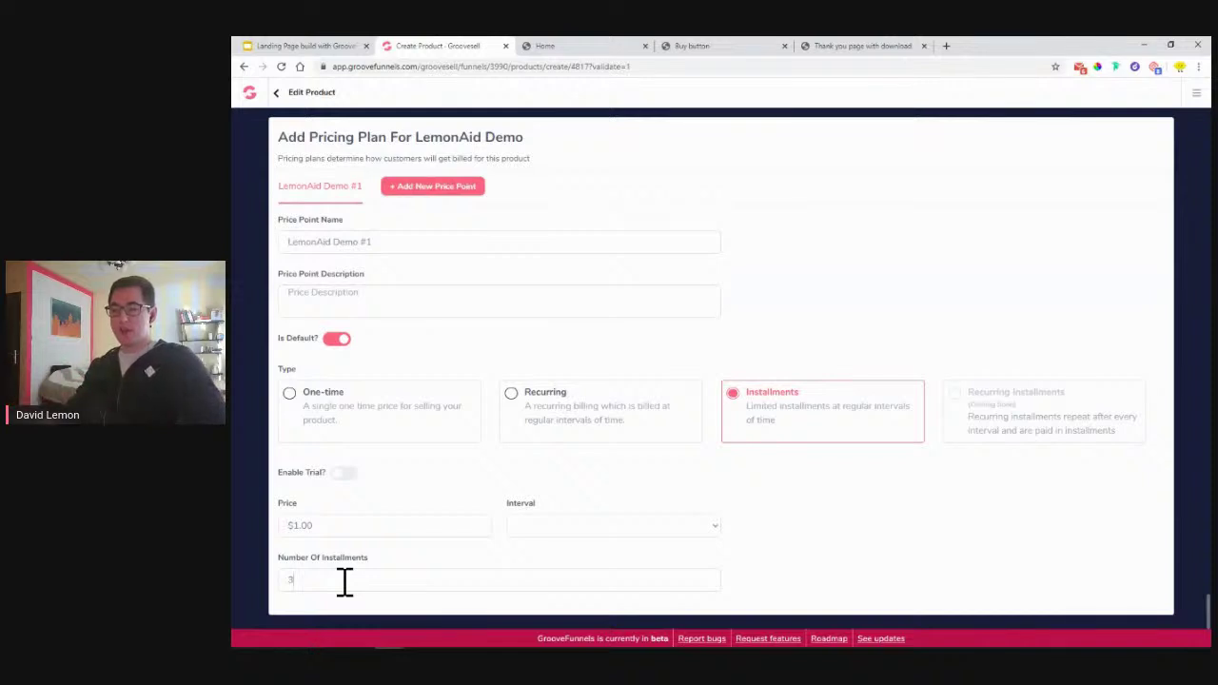
pyautogui.click(623, 530)
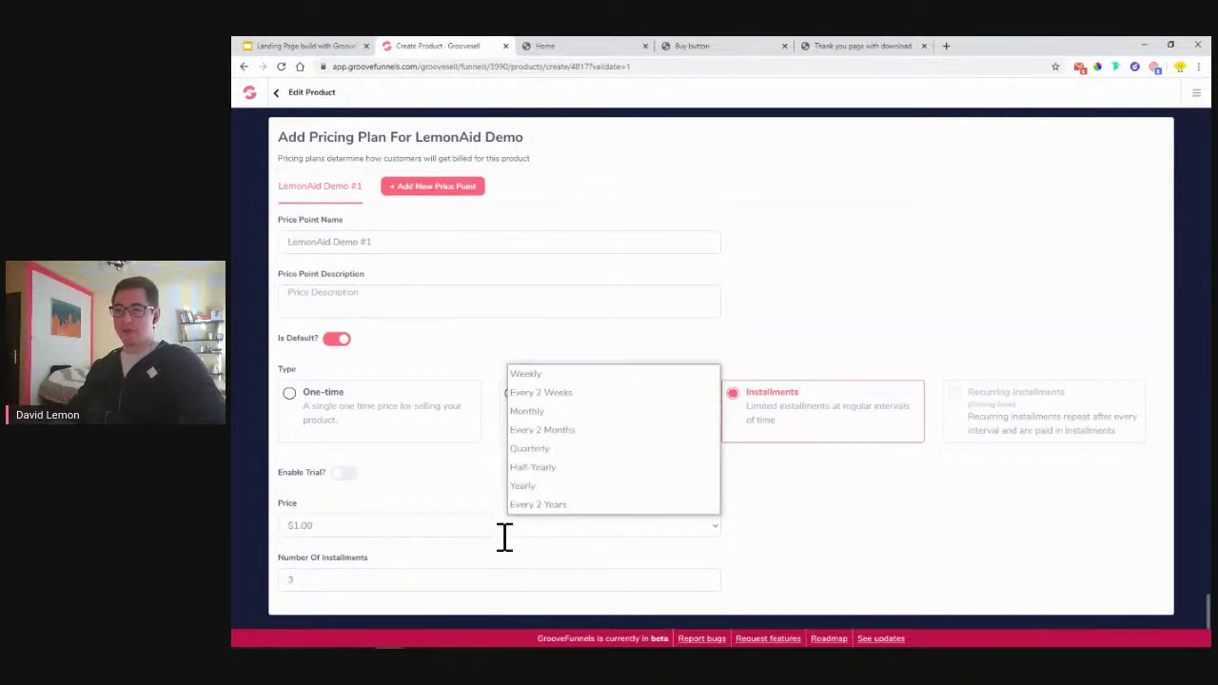
pyautogui.click(835, 555)
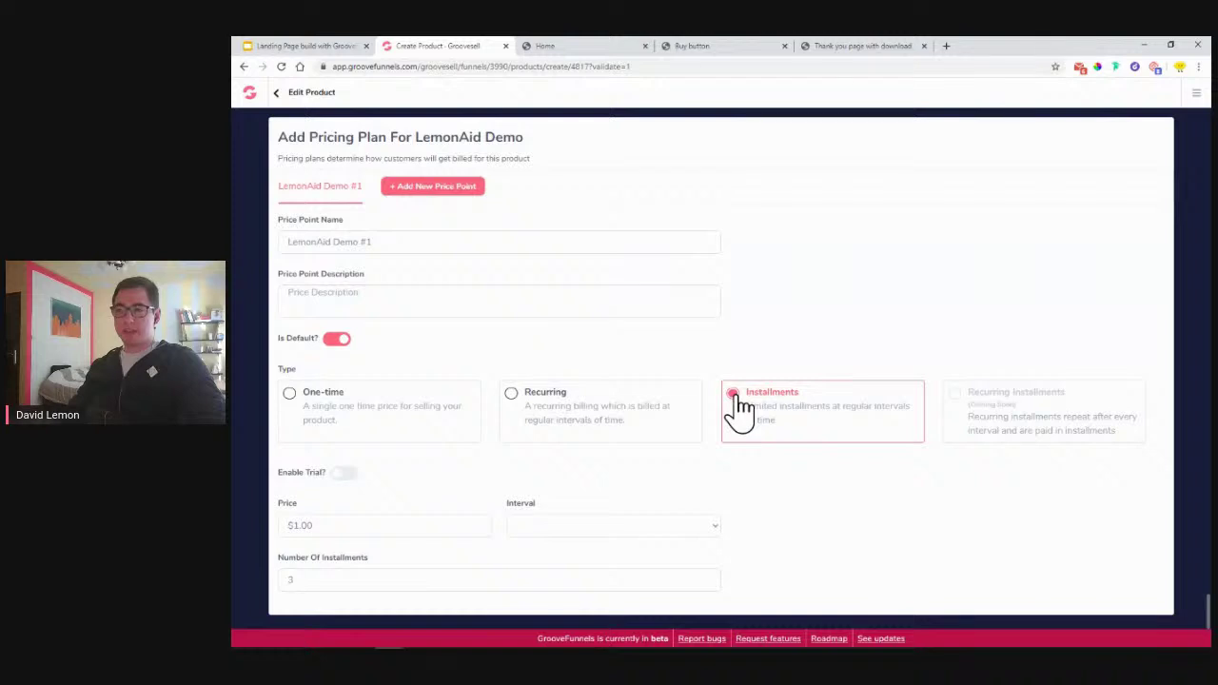
pyautogui.click(289, 394)
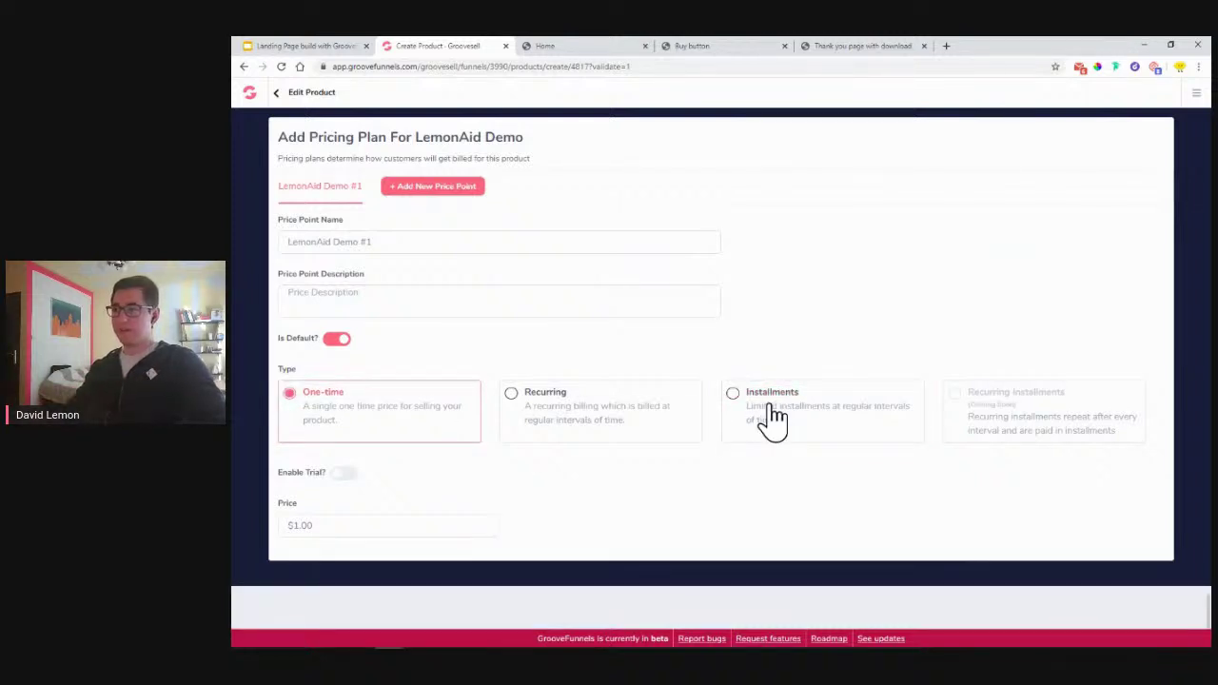
# Rename the first price point "LemonAid - One bottle"
pyautogui.scroll(1, 756, 433)
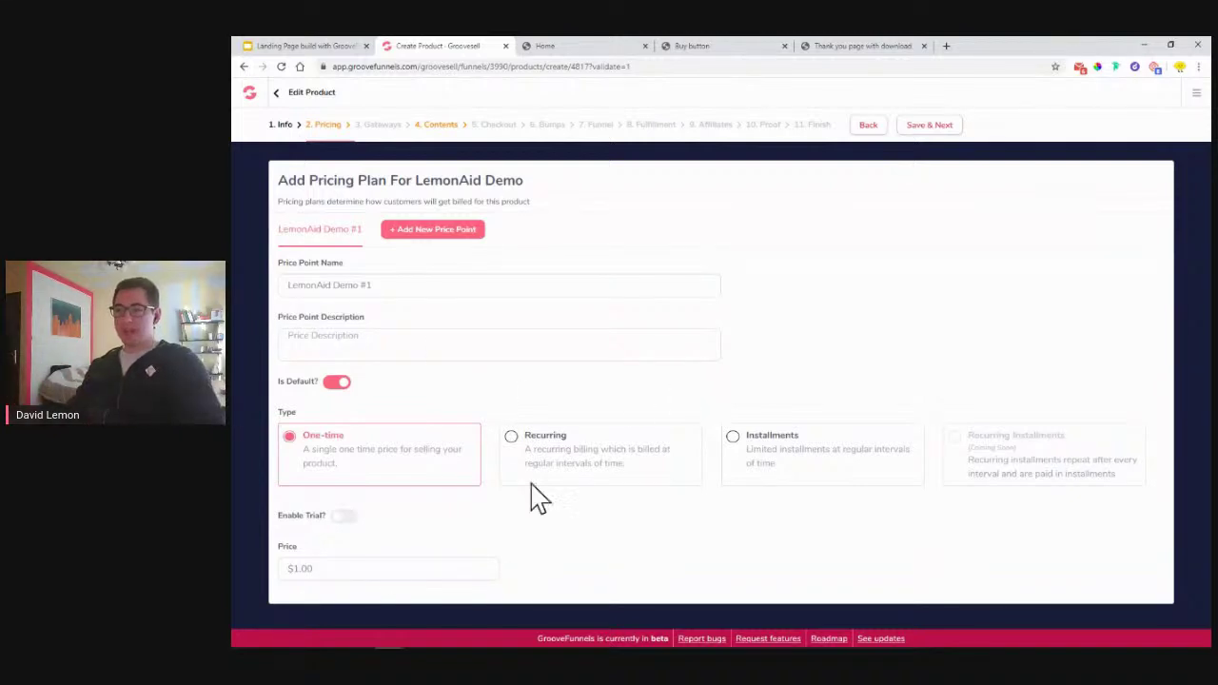
pyautogui.moveTo(403, 288); pyautogui.dragTo(285, 278)
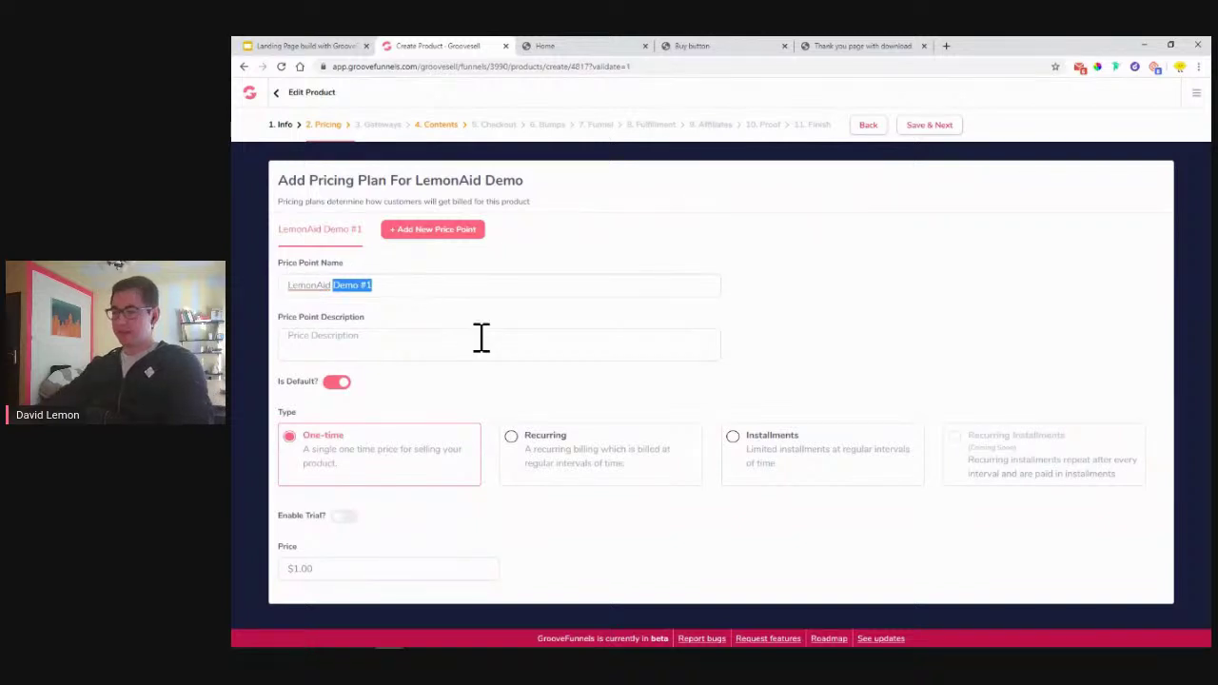
pyautogui.write('D')
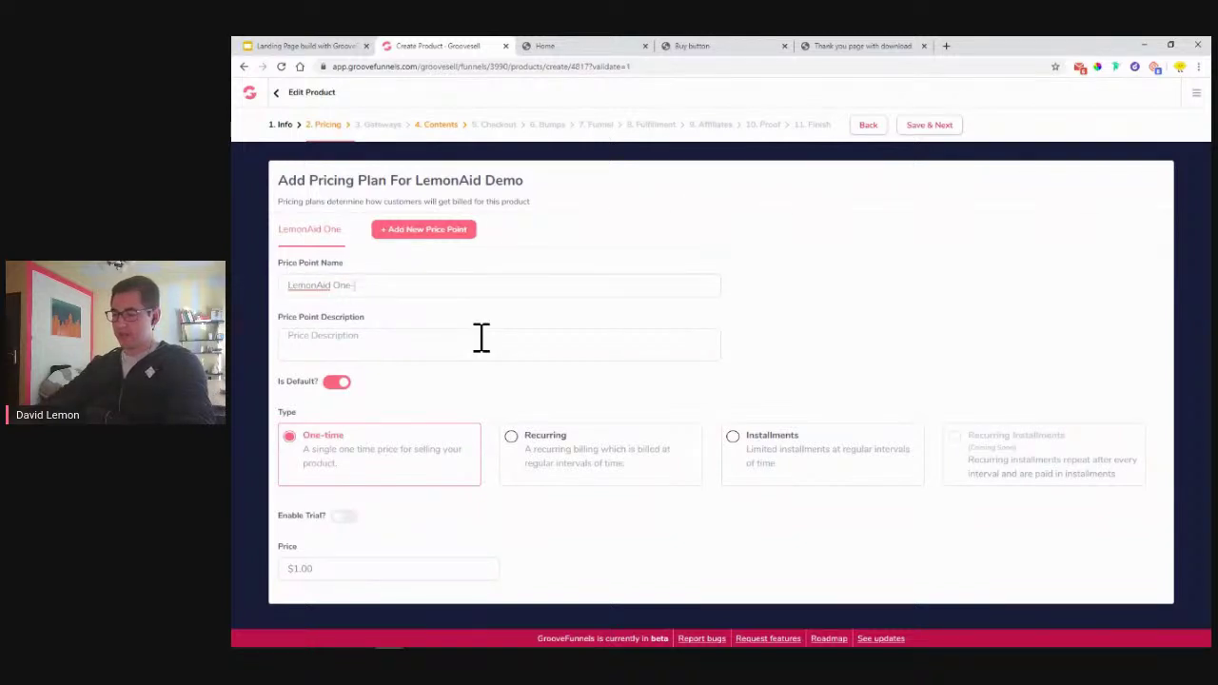
pyautogui.press('BackSpace')
pyautogui.press('BackSpace')
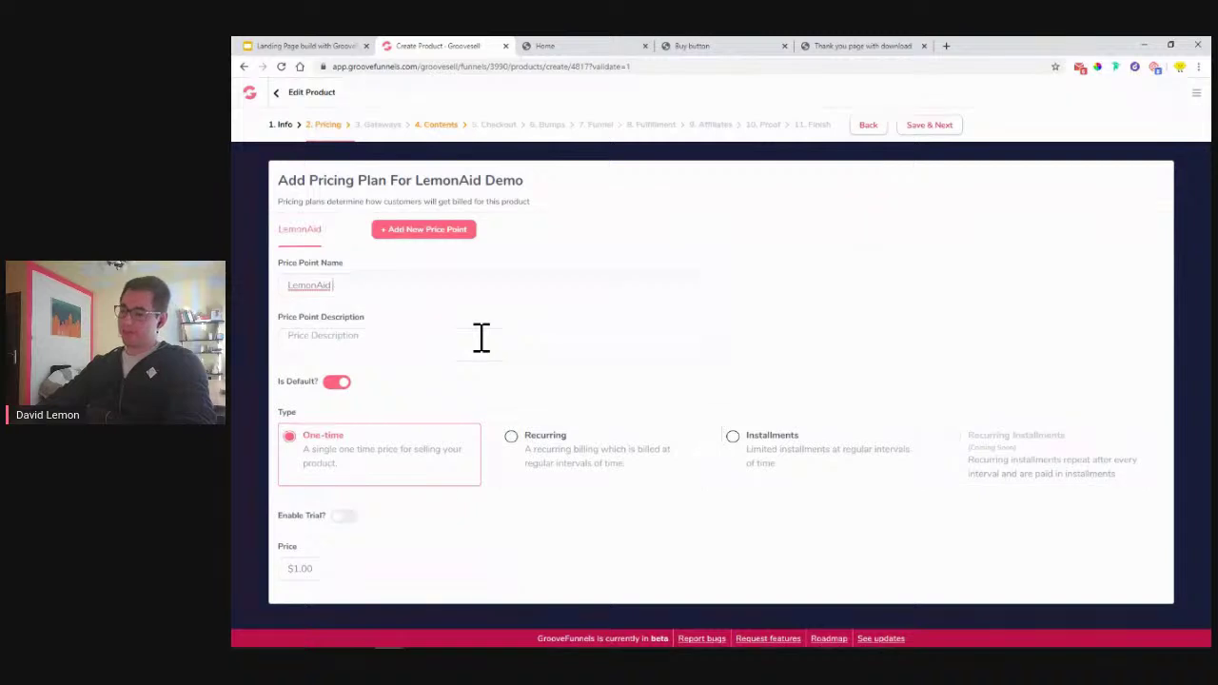
pyautogui.write('One')
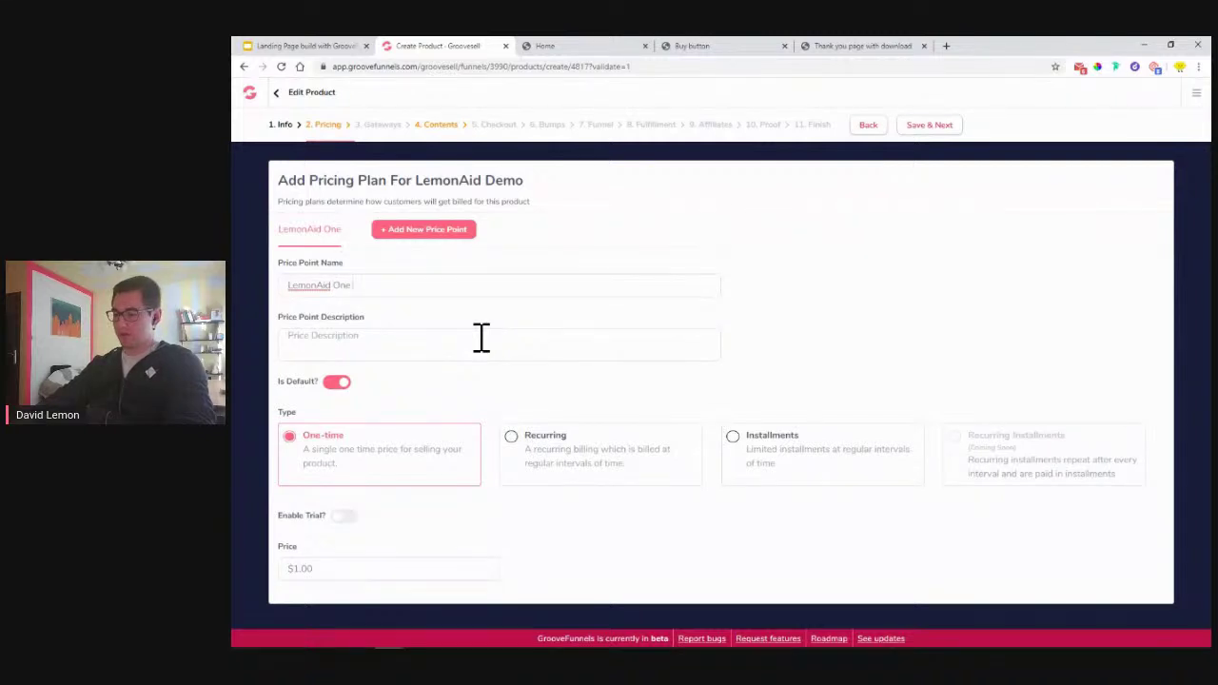
pyautogui.write(' bottle')
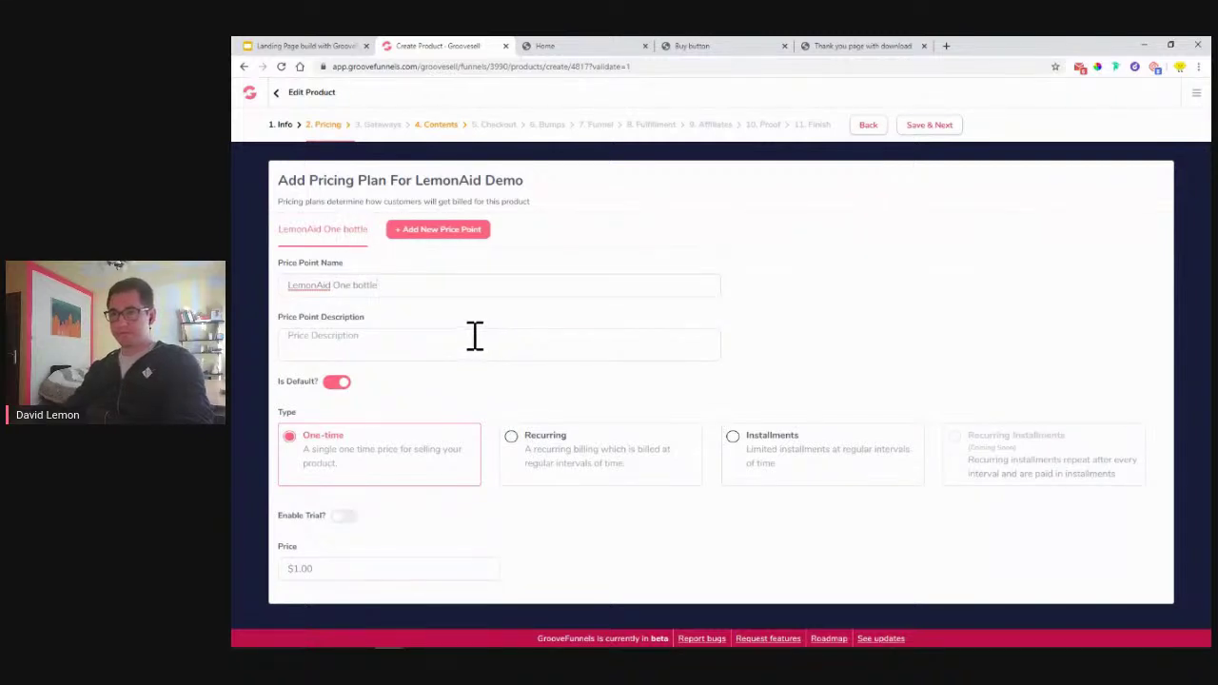
pyautogui.click(333, 284)
pyautogui.press('BackSpace')
pyautogui.write('-')
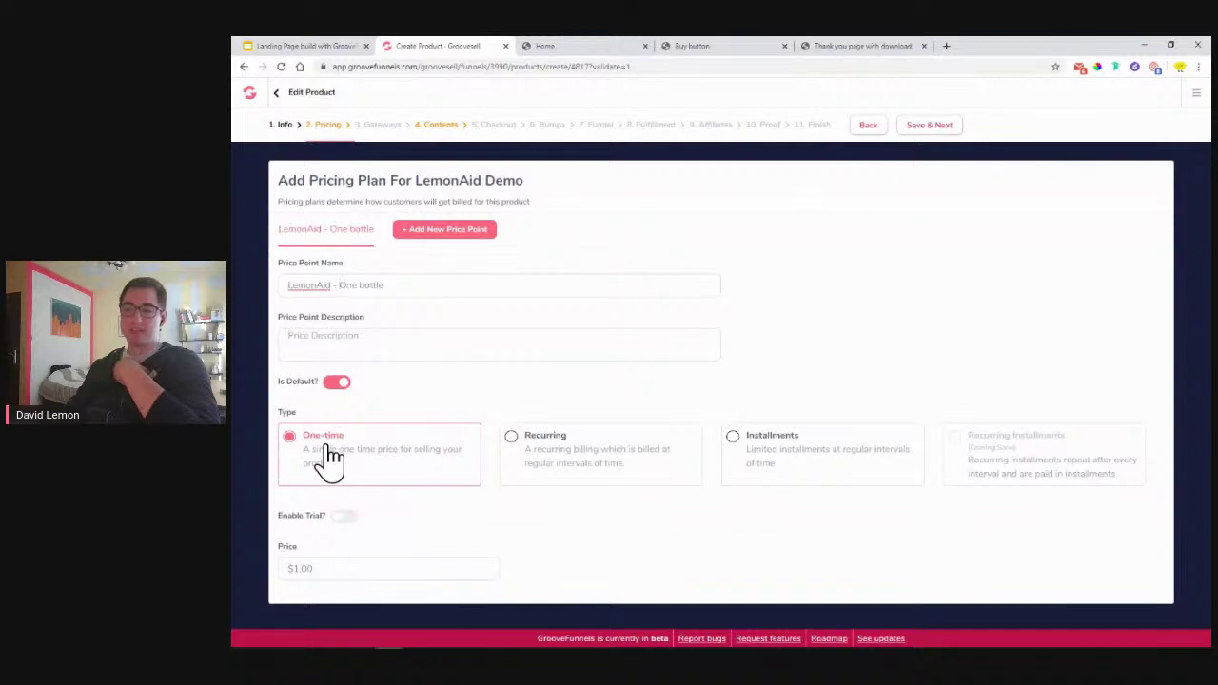
# Set the one-bottle price to $2.00 and its description to "one time payment of a bottle of lemonaid"
pyautogui.click(301, 568)
pyautogui.write('1')
pyautogui.write('2')
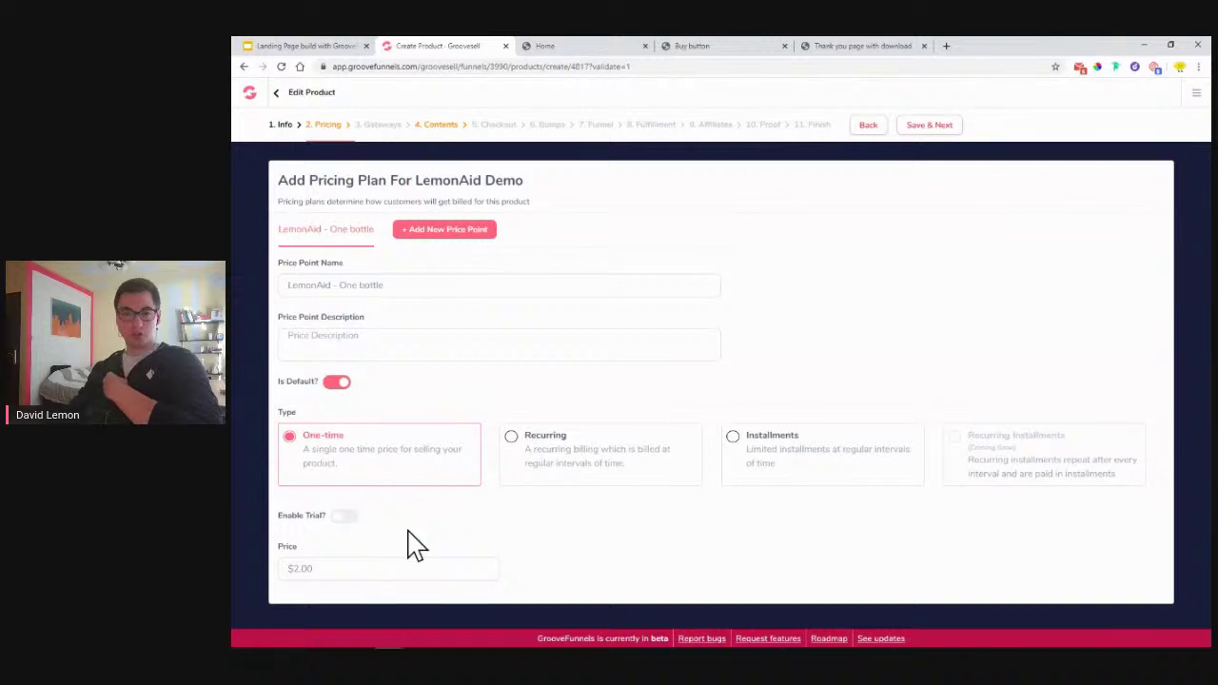
pyautogui.click(421, 357)
pyautogui.write('one time payment of a bottle of lemonaid')
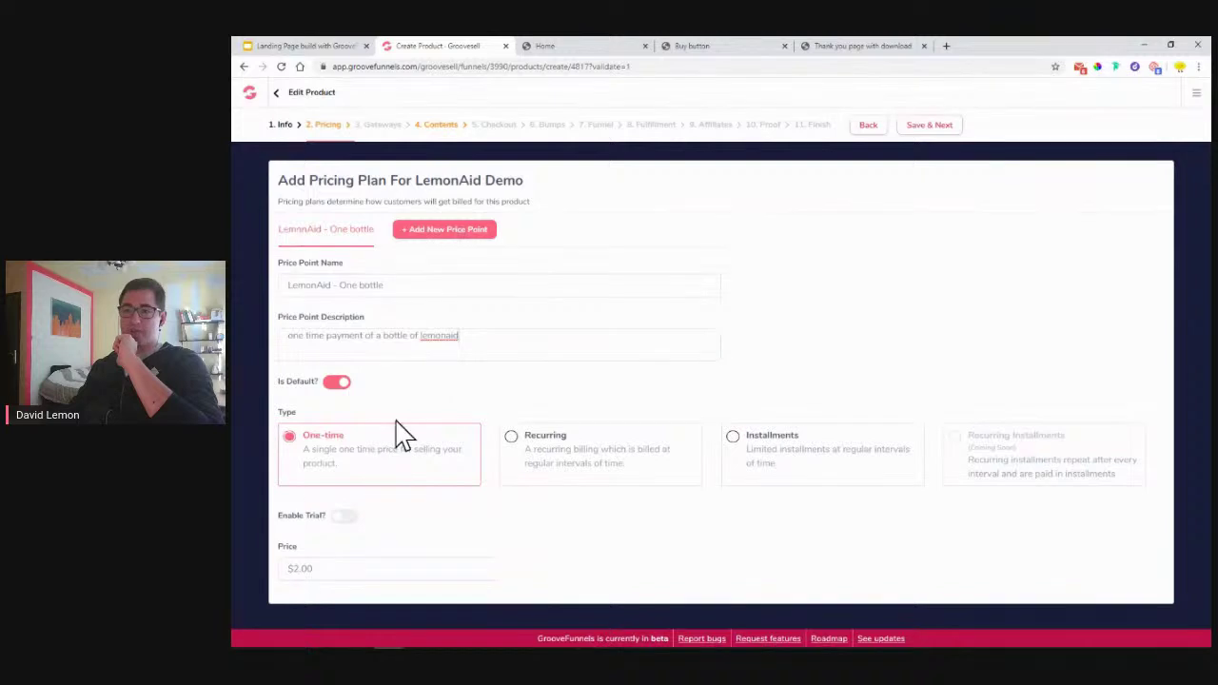
# Add a second price point and name it "LemonAid Subscription"
pyautogui.click(470, 249)
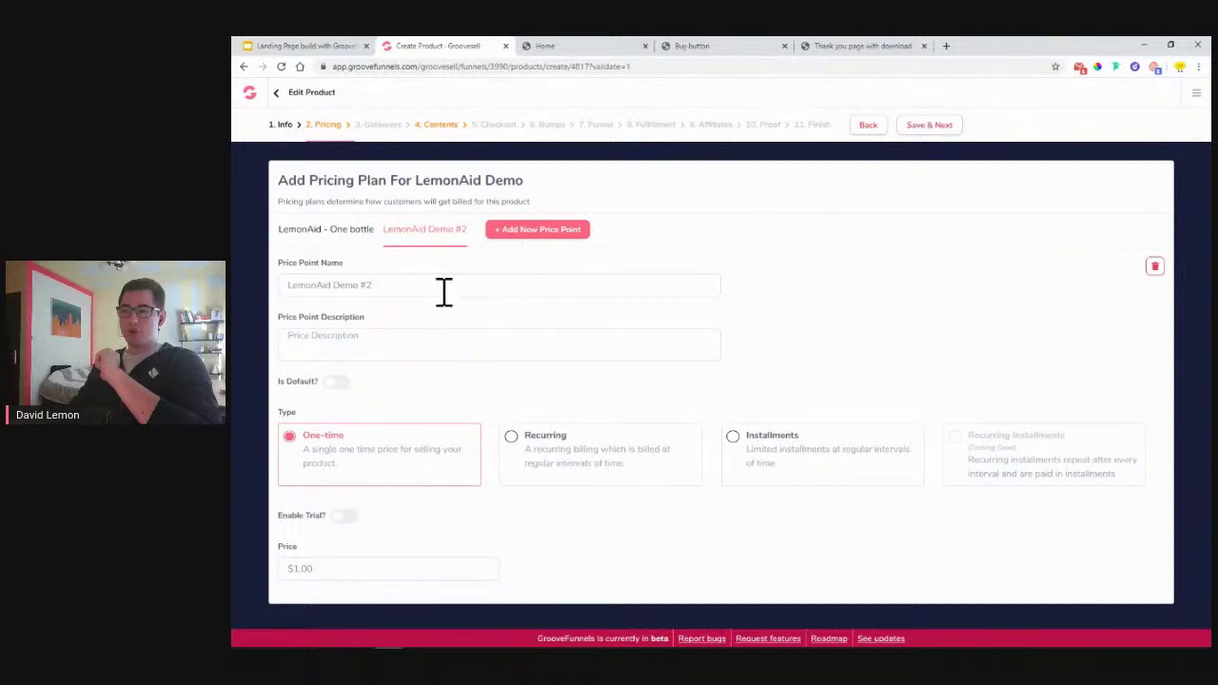
pyautogui.moveTo(379, 286); pyautogui.dragTo(335, 288)
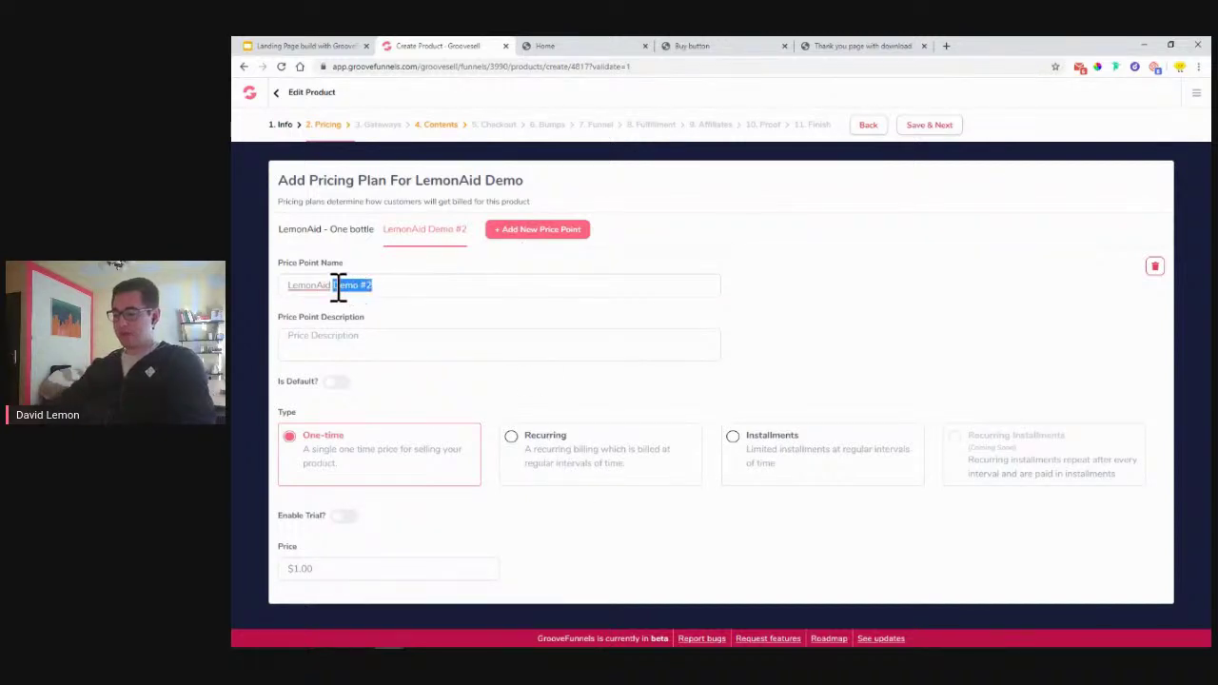
pyautogui.write('Subh')
pyautogui.press('BackSpace')
pyautogui.write('scrip')
pyautogui.press('BackSpace')
pyautogui.write('ption')
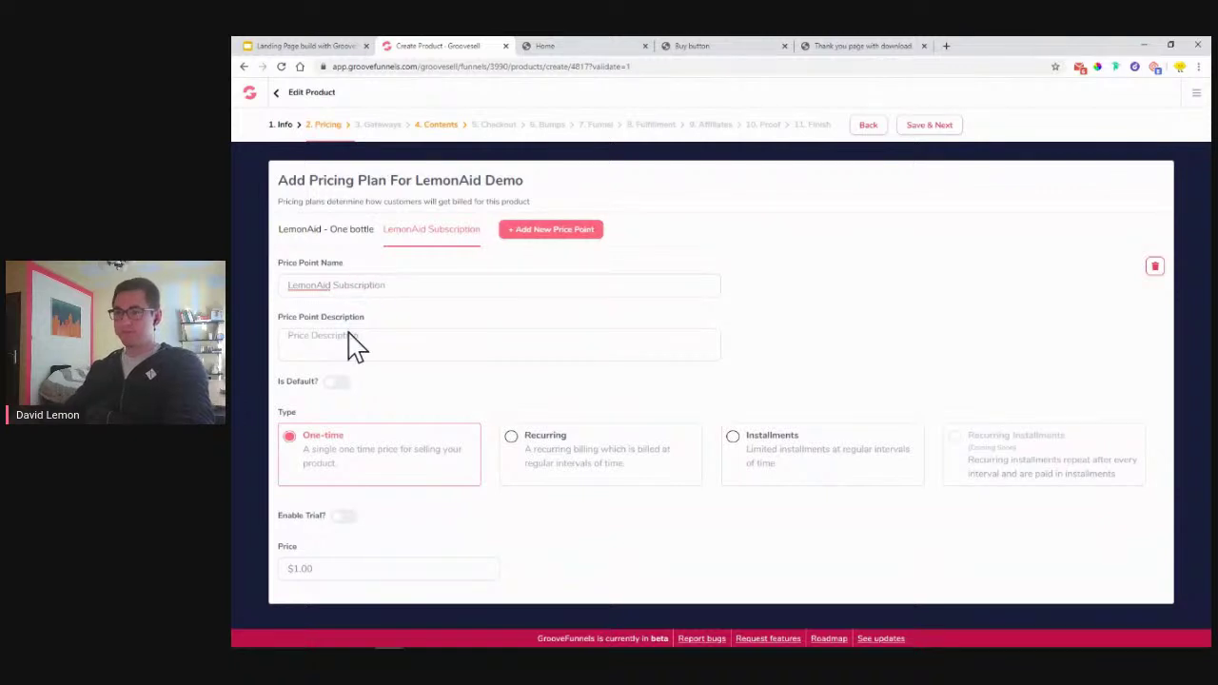
# Describe the subscription price point as "weekly delivery of lemonaid"
pyautogui.click(431, 357)
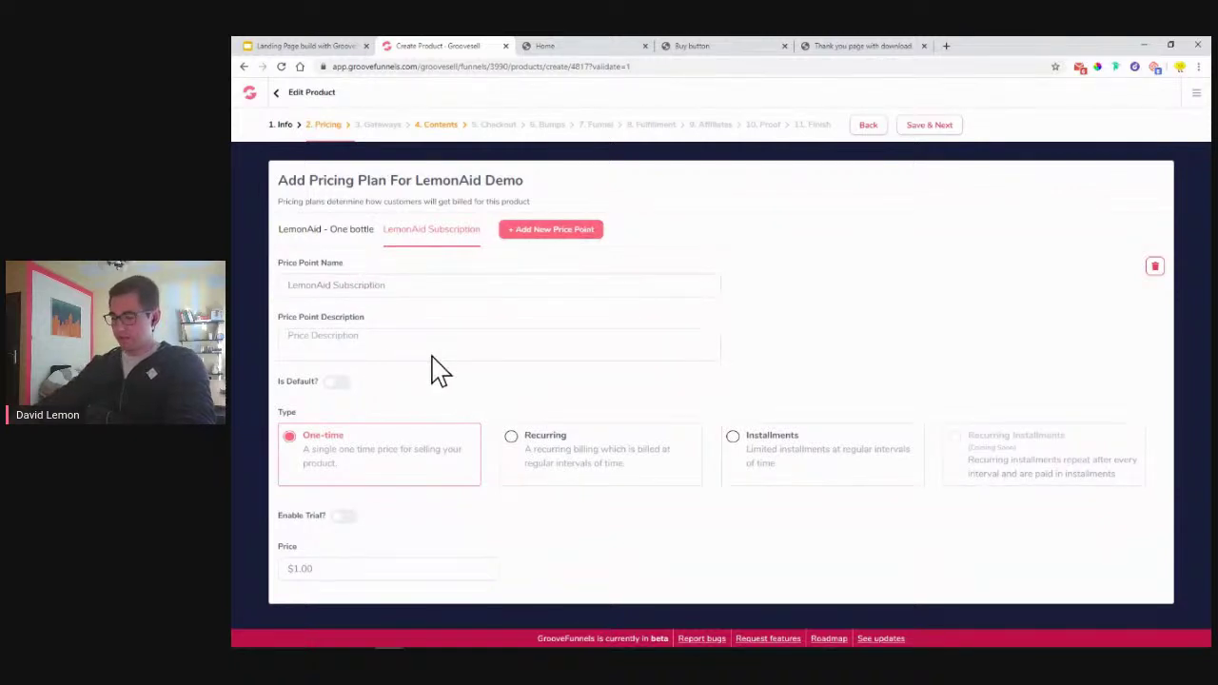
pyautogui.write('we')
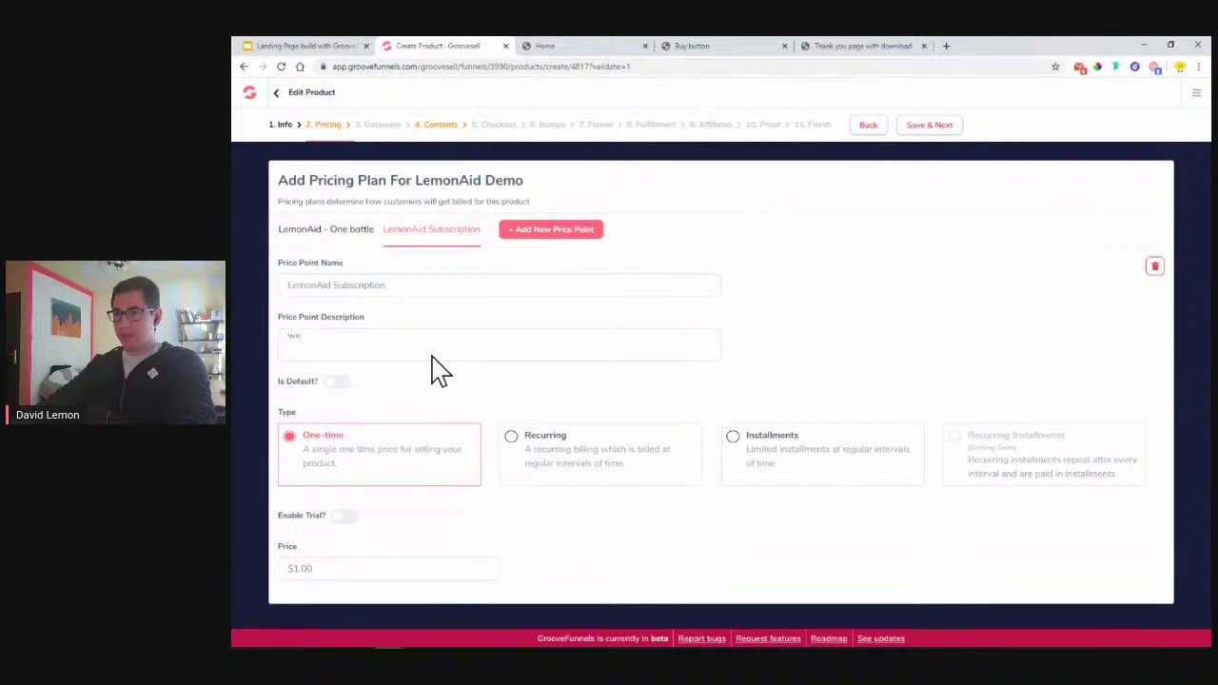
pyautogui.write('ekly')
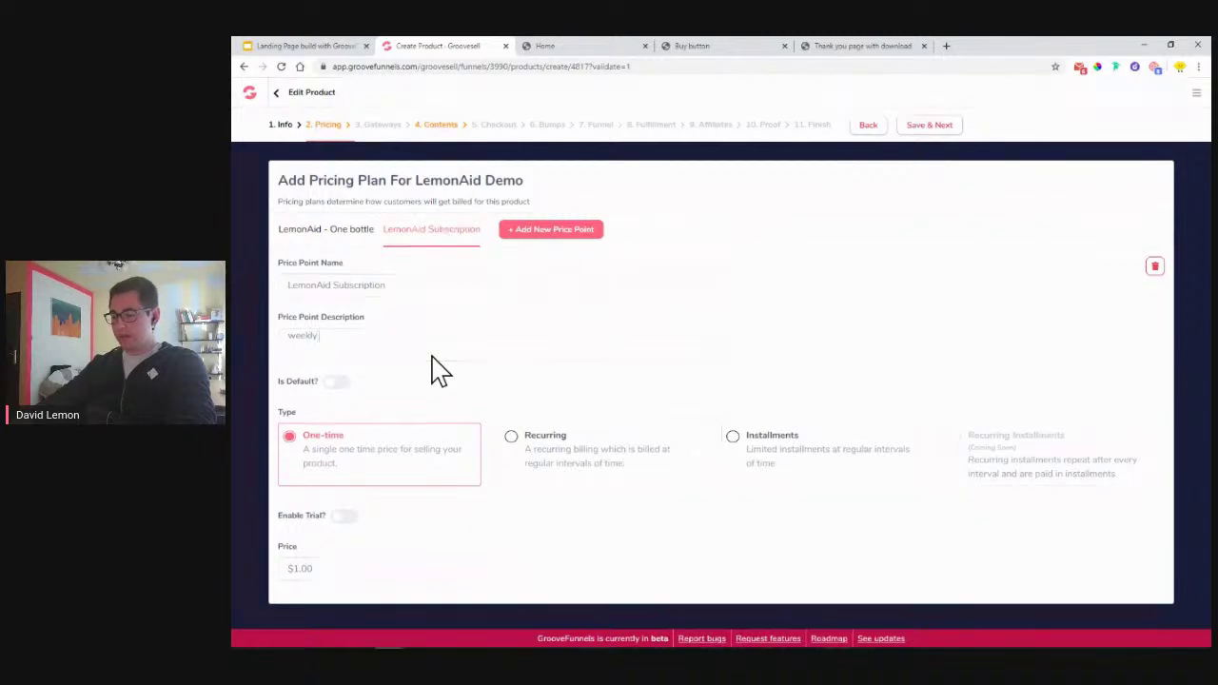
pyautogui.write(' delivery of lemonaid')
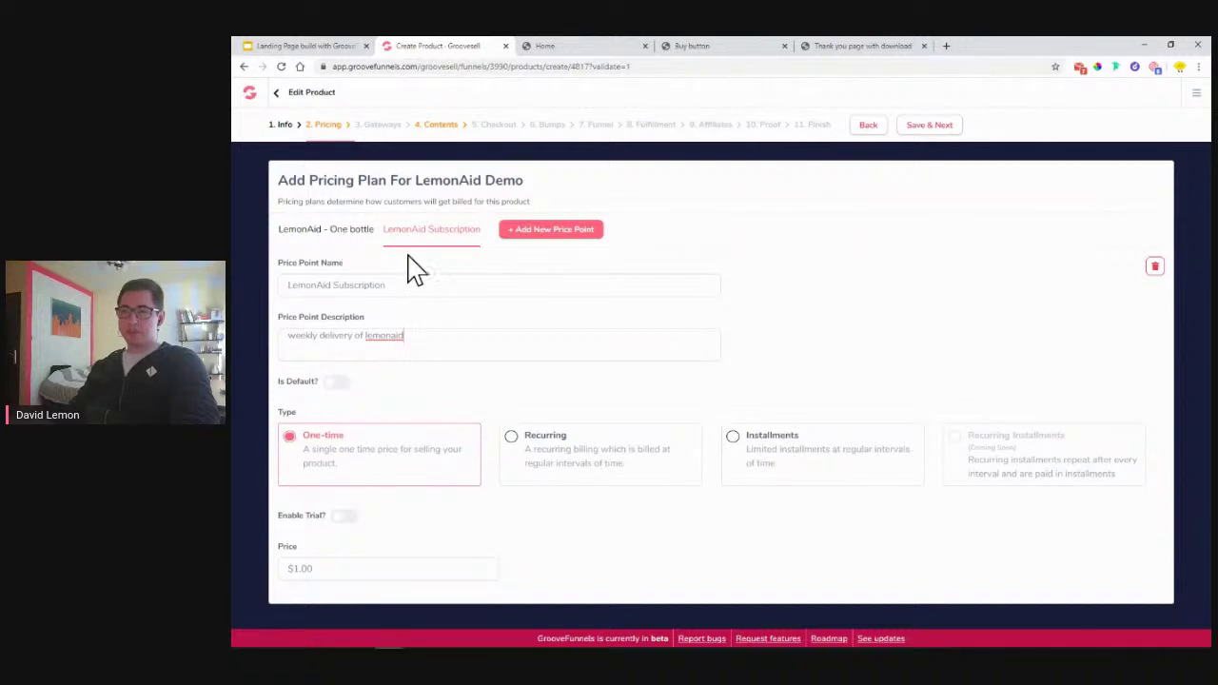
# Make the subscription price point Recurring at $1.50 with a Weekly interval
pyautogui.click(513, 440)
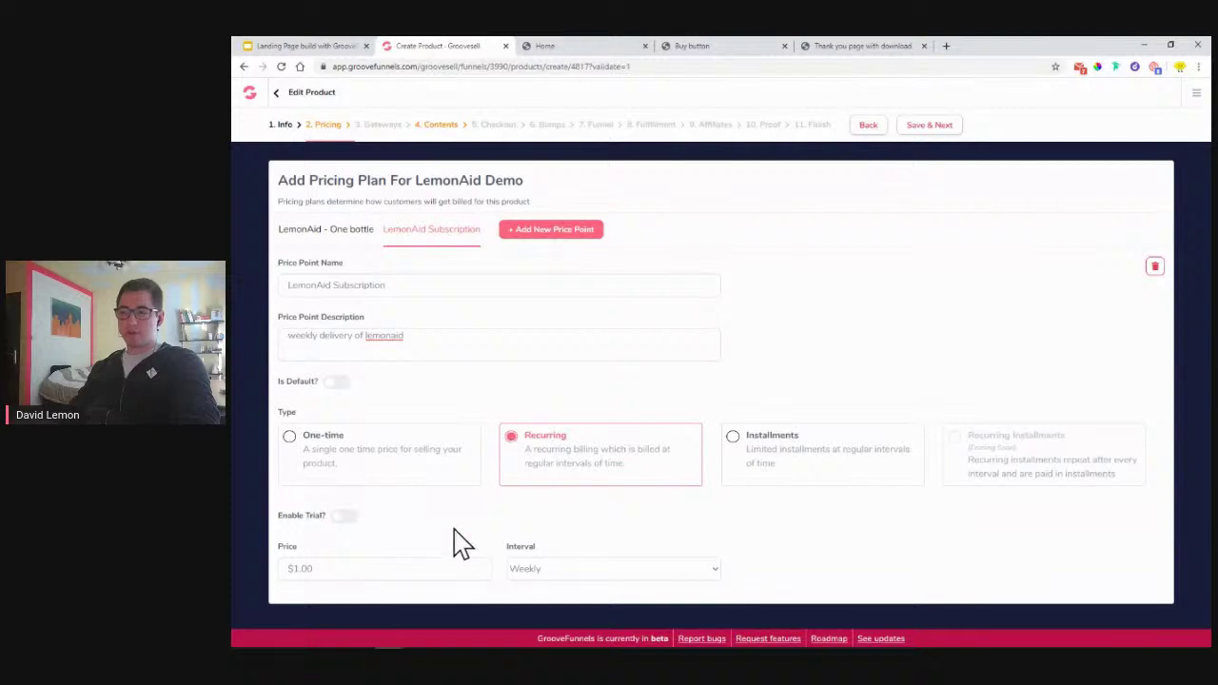
pyautogui.click(303, 570)
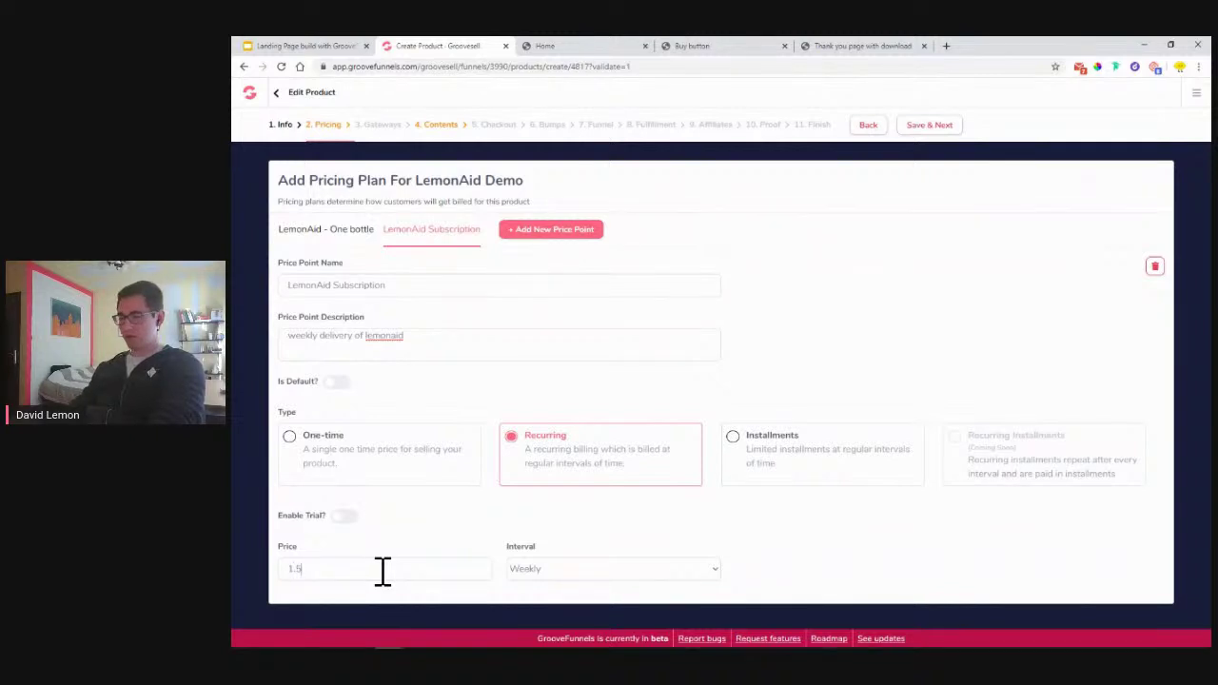
pyautogui.click(564, 574)
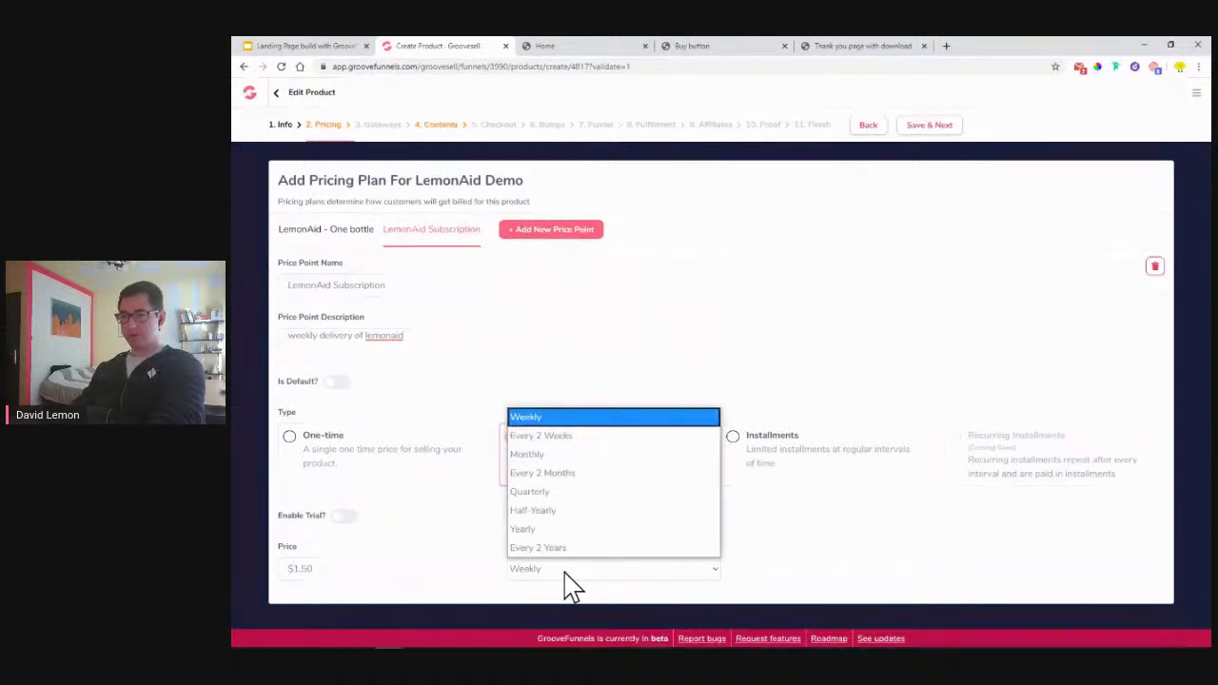
pyautogui.click(549, 419)
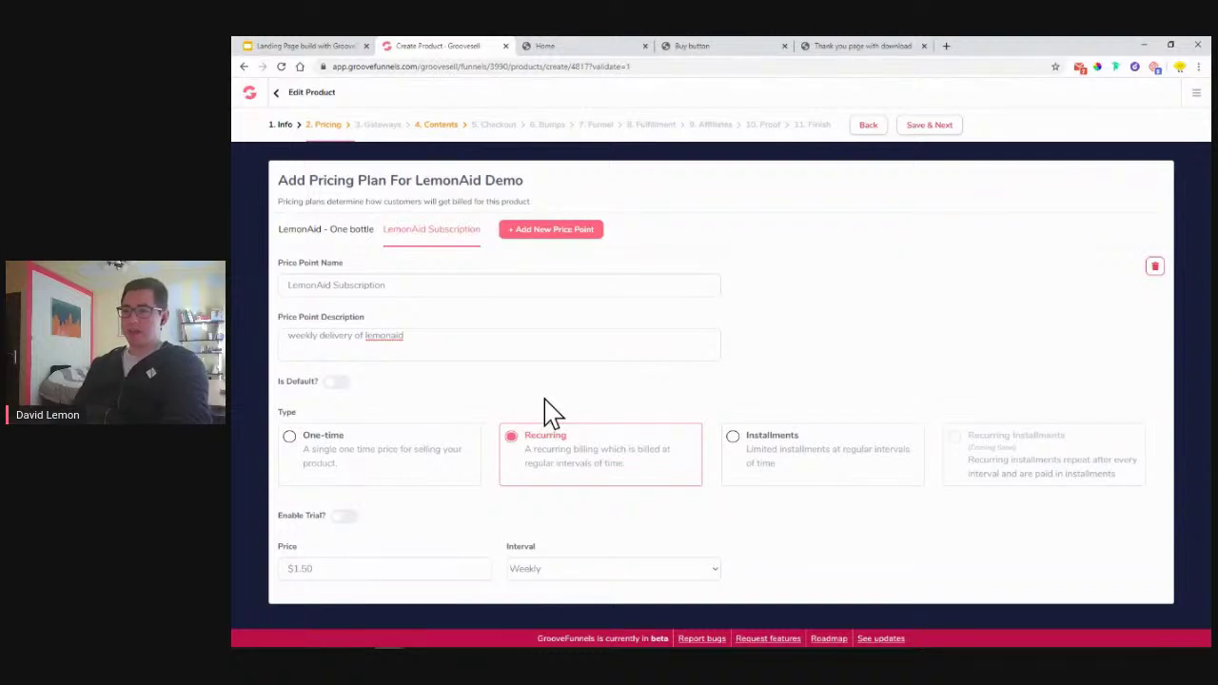
pyautogui.click(550, 240)
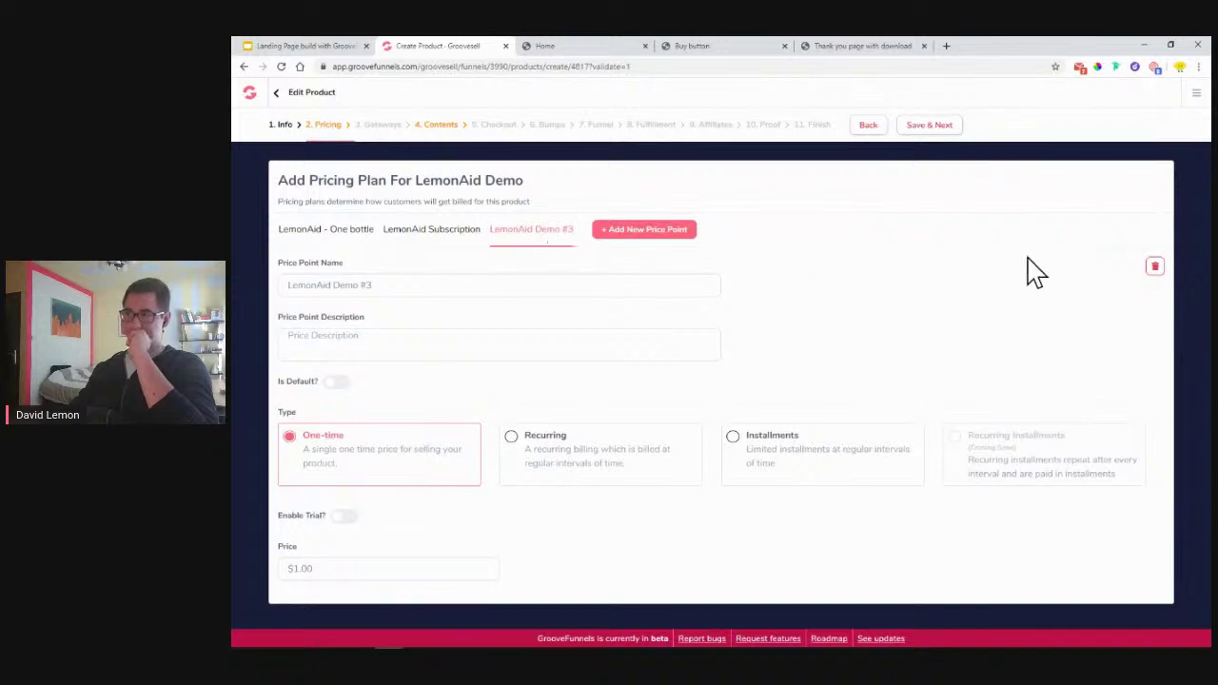
pyautogui.click(1155, 268)
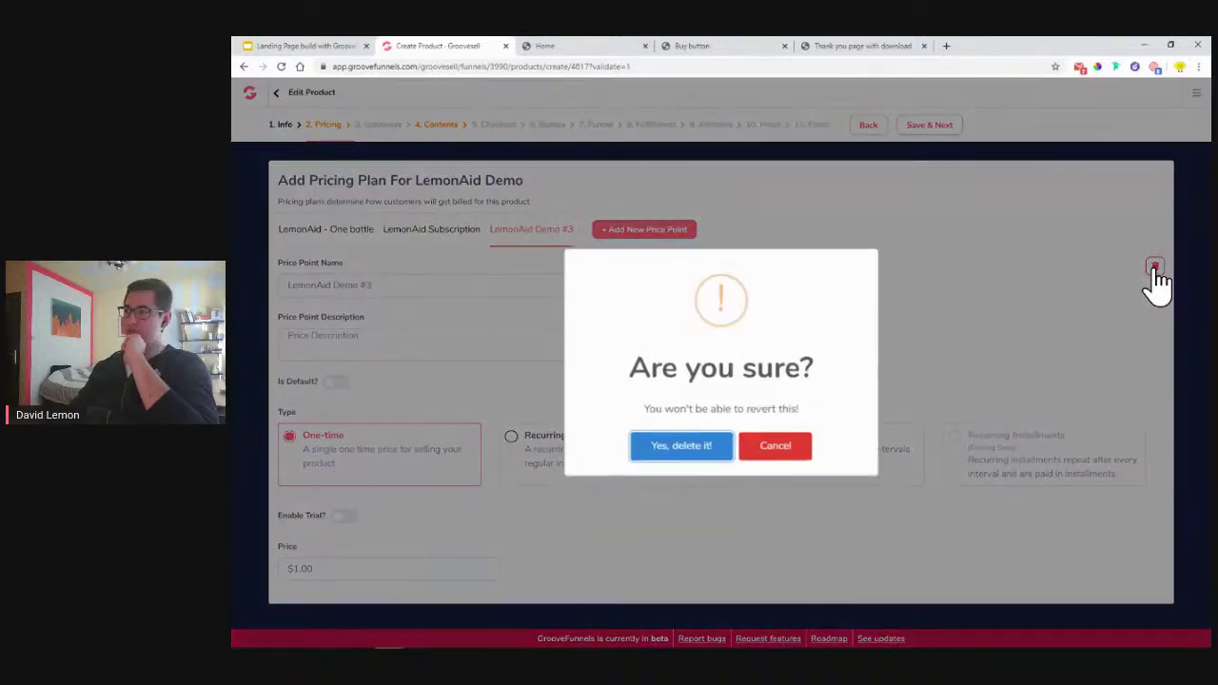
pyautogui.click(689, 447)
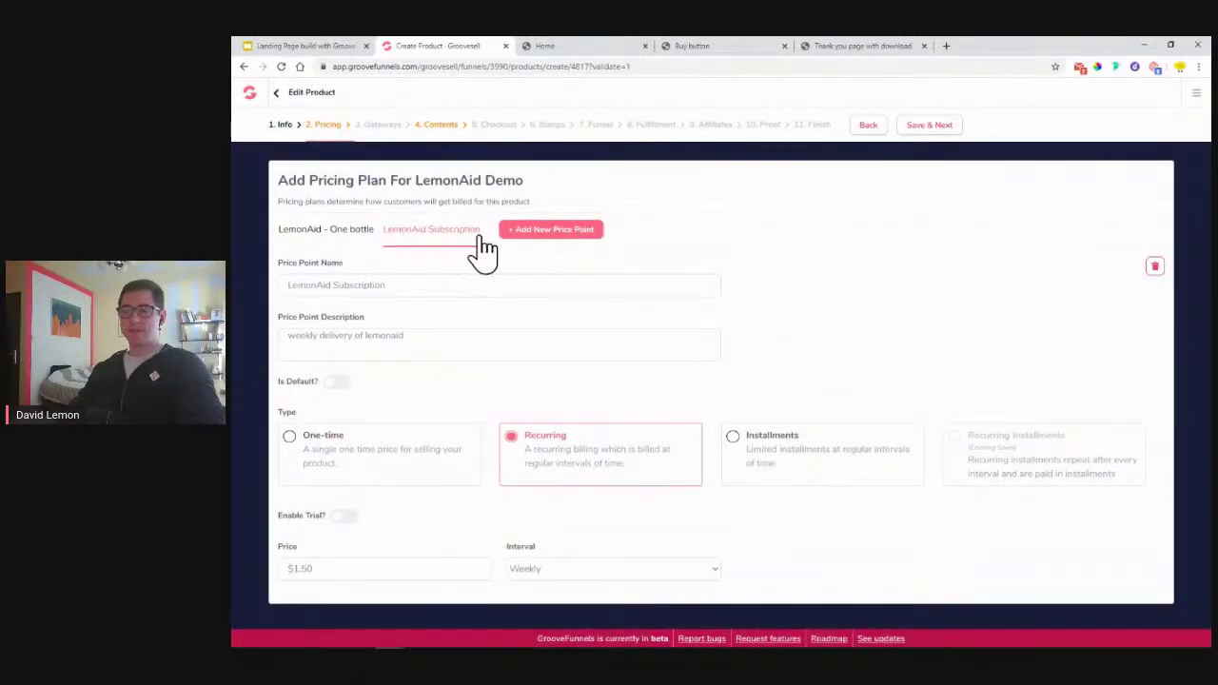
# Save the pricing plan and list the payment gateway types that can be added in the gateway setup
pyautogui.click(943, 133)
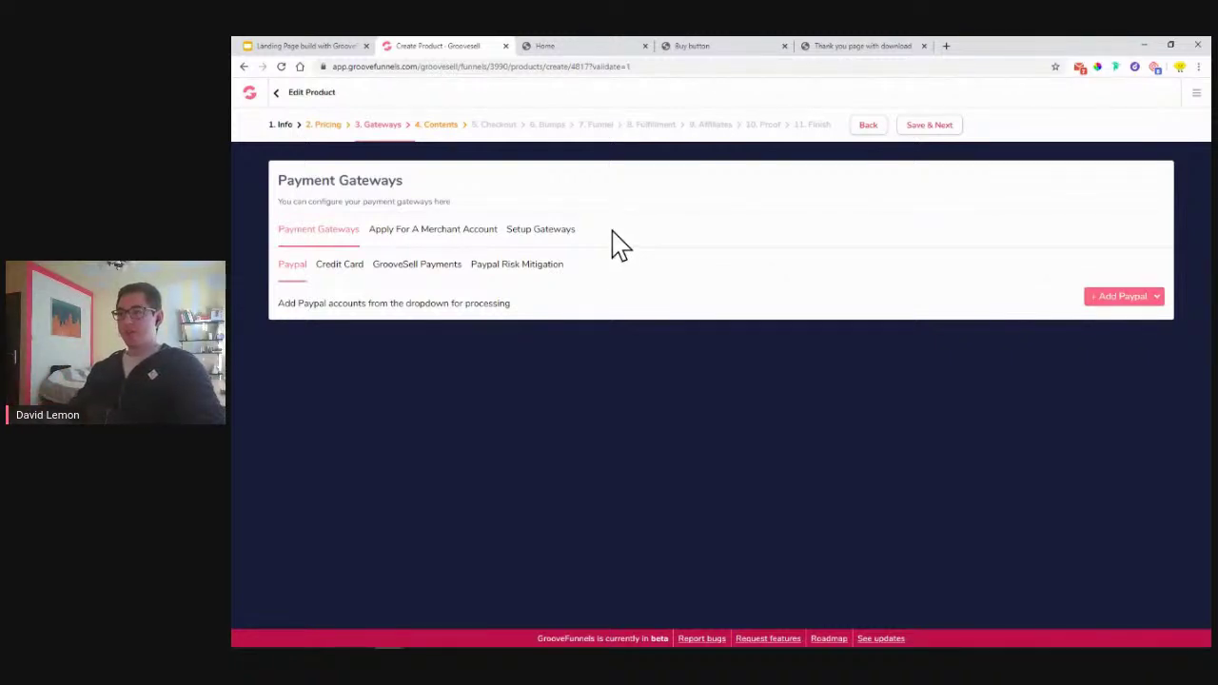
pyautogui.click(541, 234)
pyautogui.click(1102, 271)
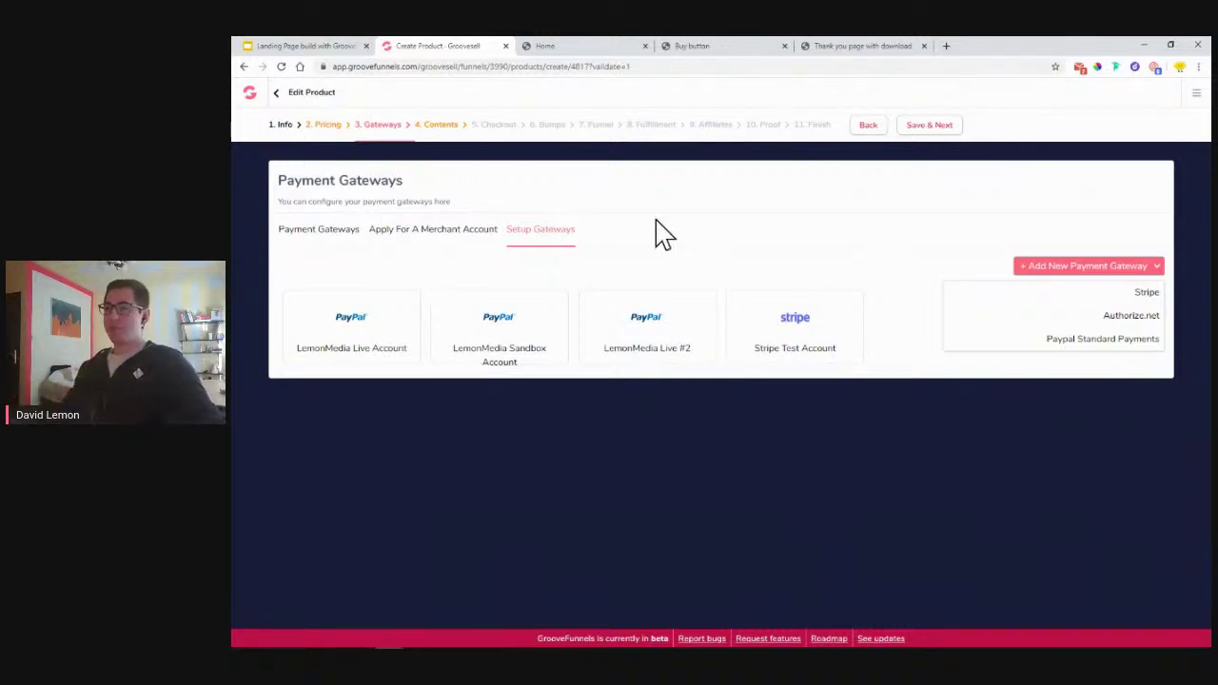
# Search the web for Stripe in a new browser tab and open the LemonAid account's Stripe dashboard
pyautogui.click(946, 47)
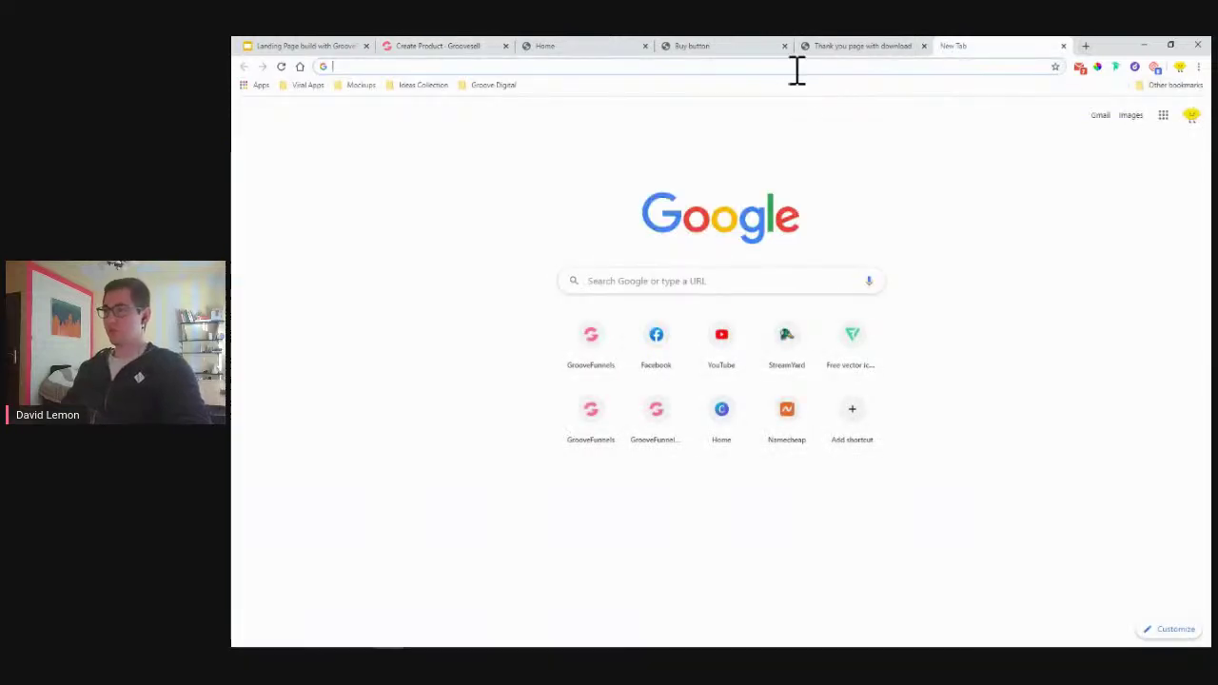
pyautogui.write('stripe')
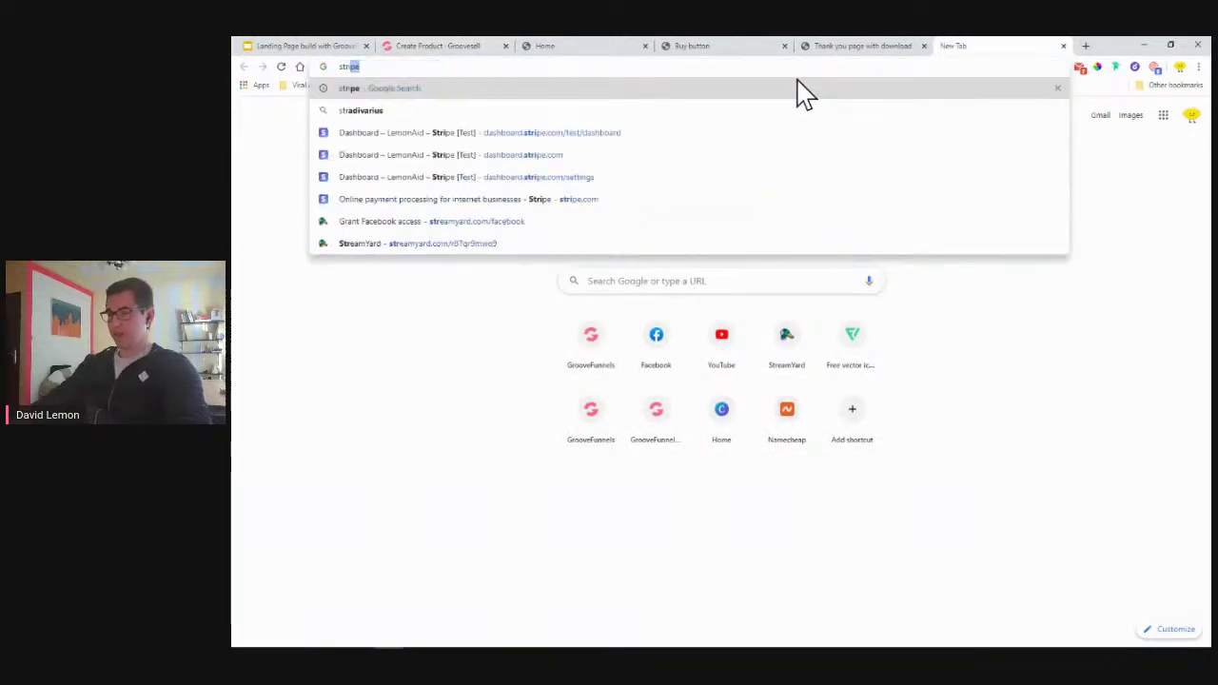
pyautogui.press('Return')
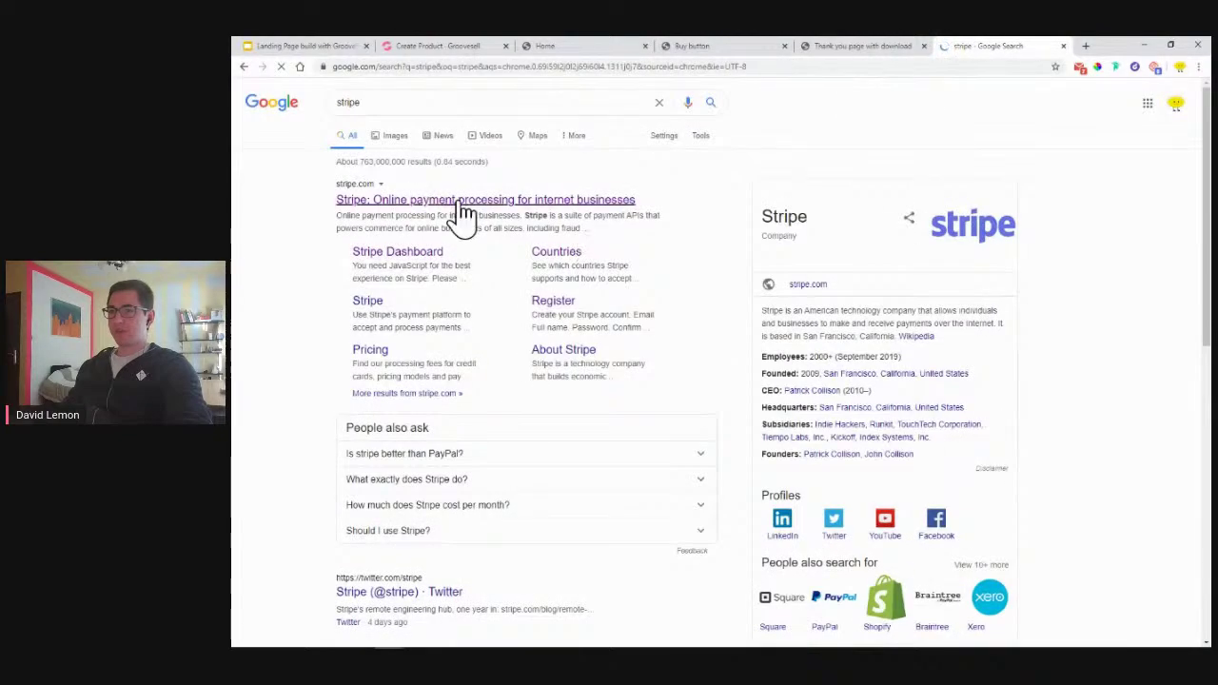
pyautogui.click(464, 202)
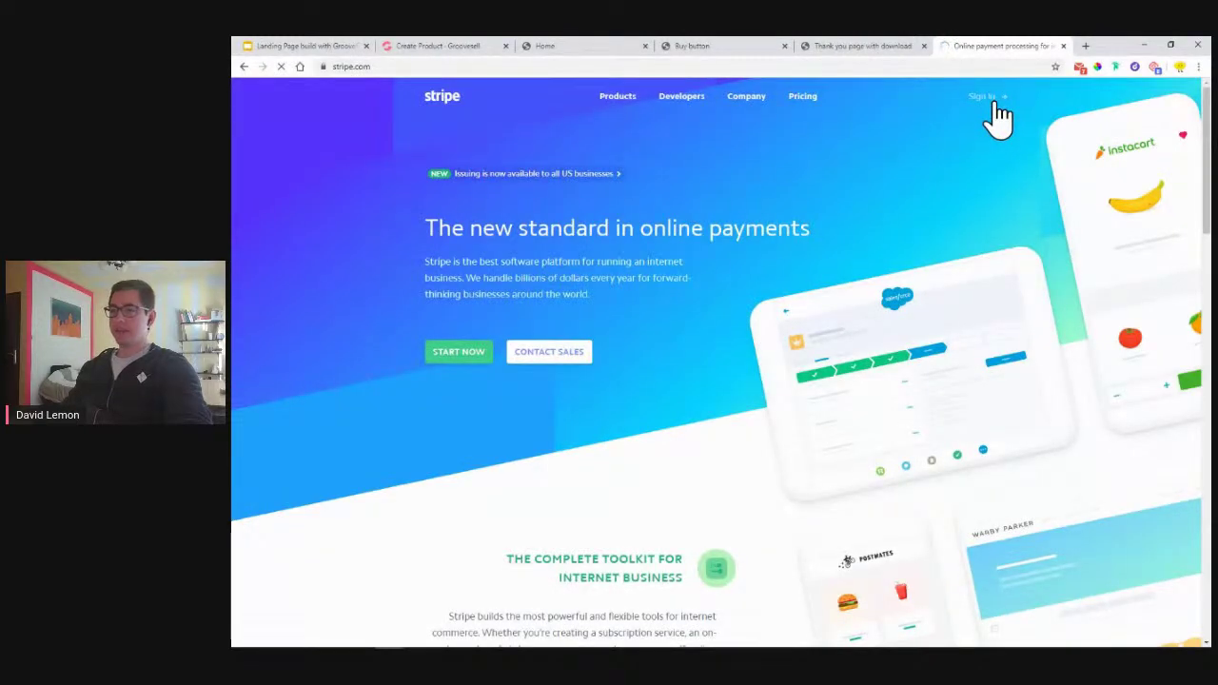
pyautogui.click(995, 105)
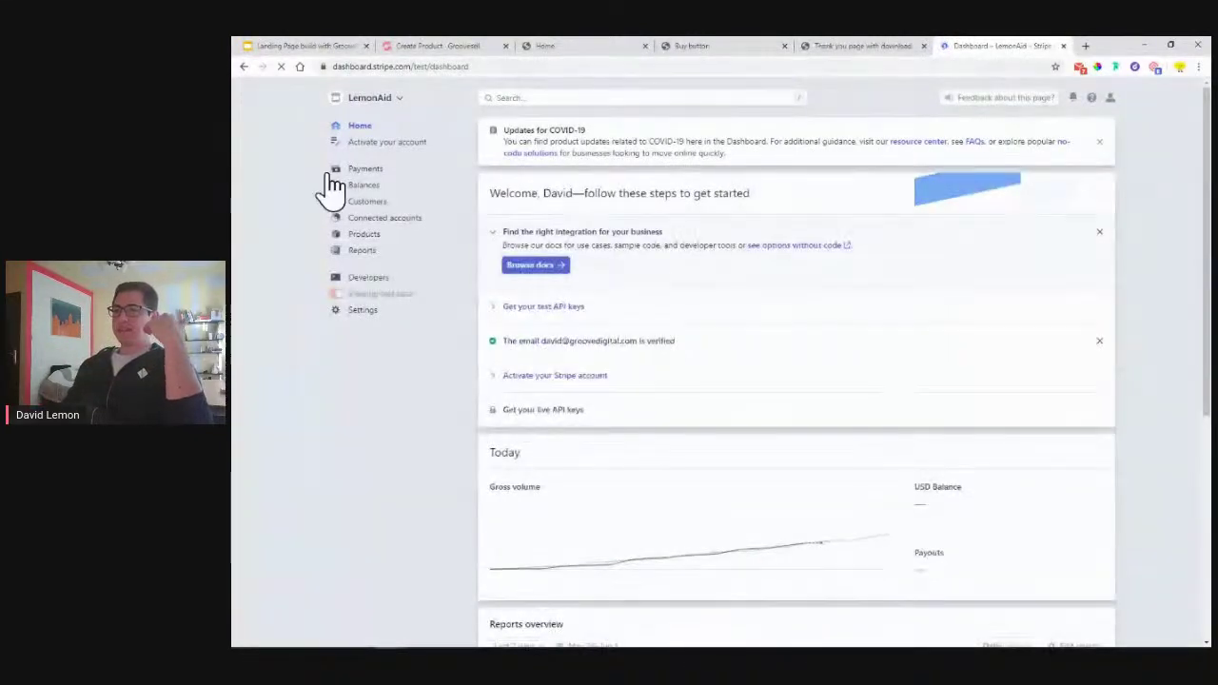
pyautogui.scroll(-2, 416, 217)
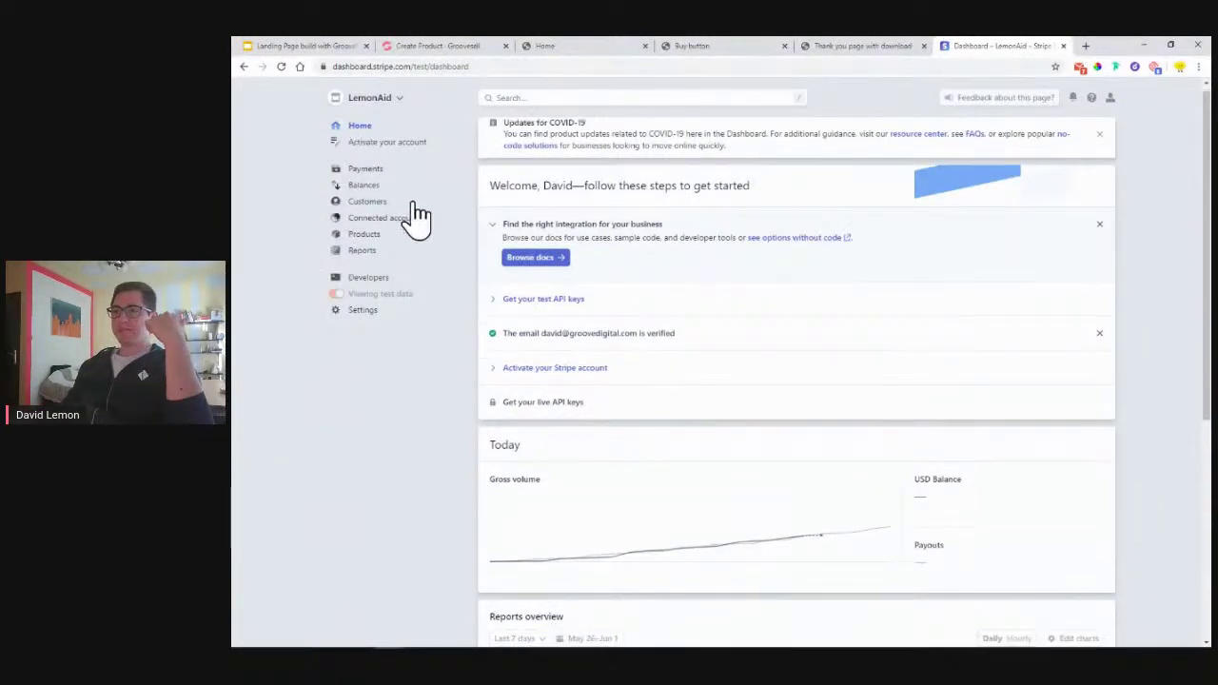
pyautogui.scroll(2, 440, 283)
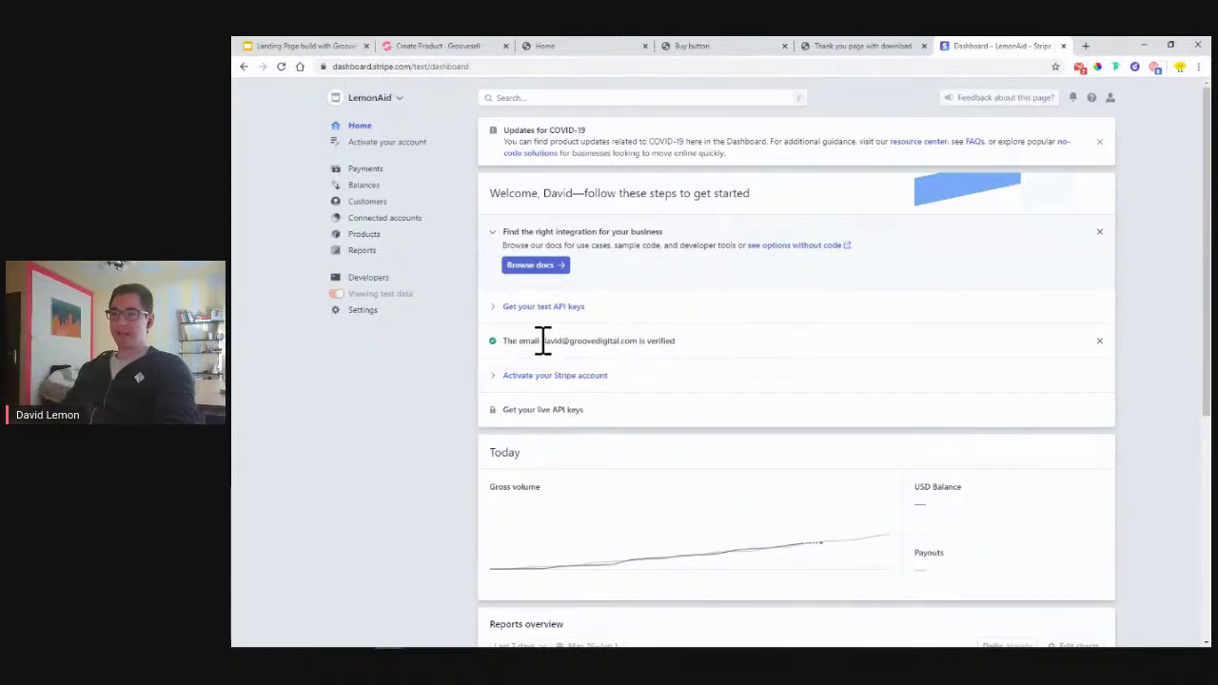
pyautogui.moveTo(543, 340); pyautogui.dragTo(637, 342)
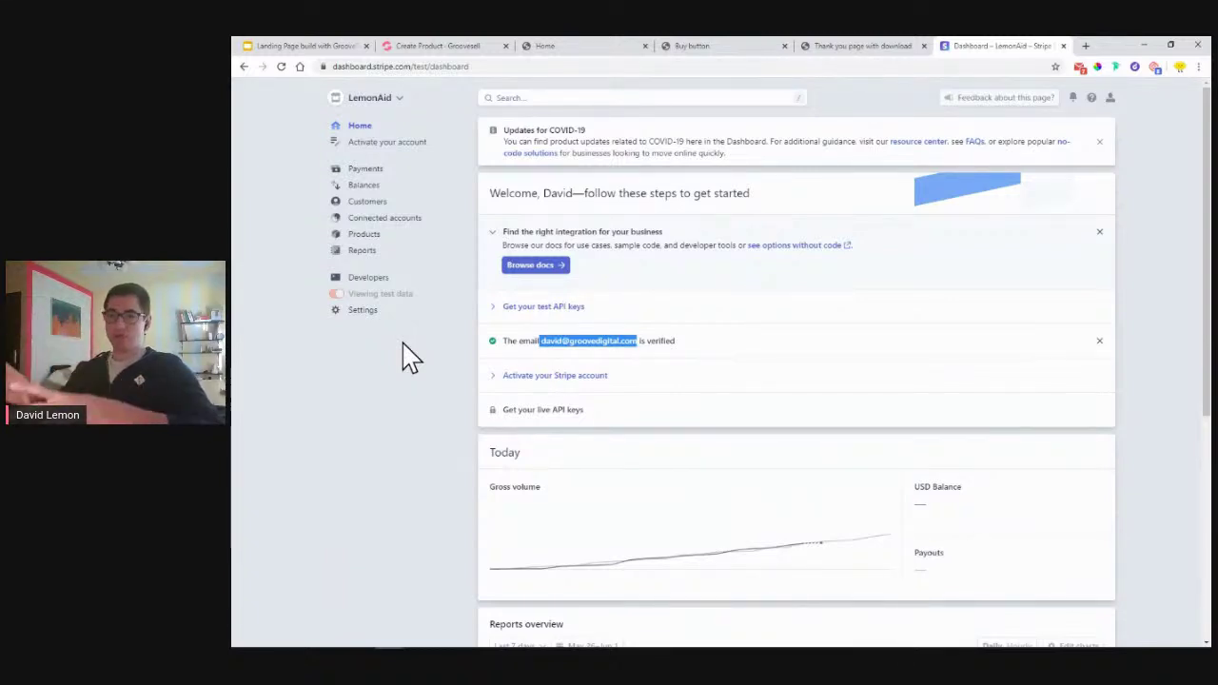
# Open the test API keys in the Stripe developer section and copy the publishable key
pyautogui.click(369, 278)
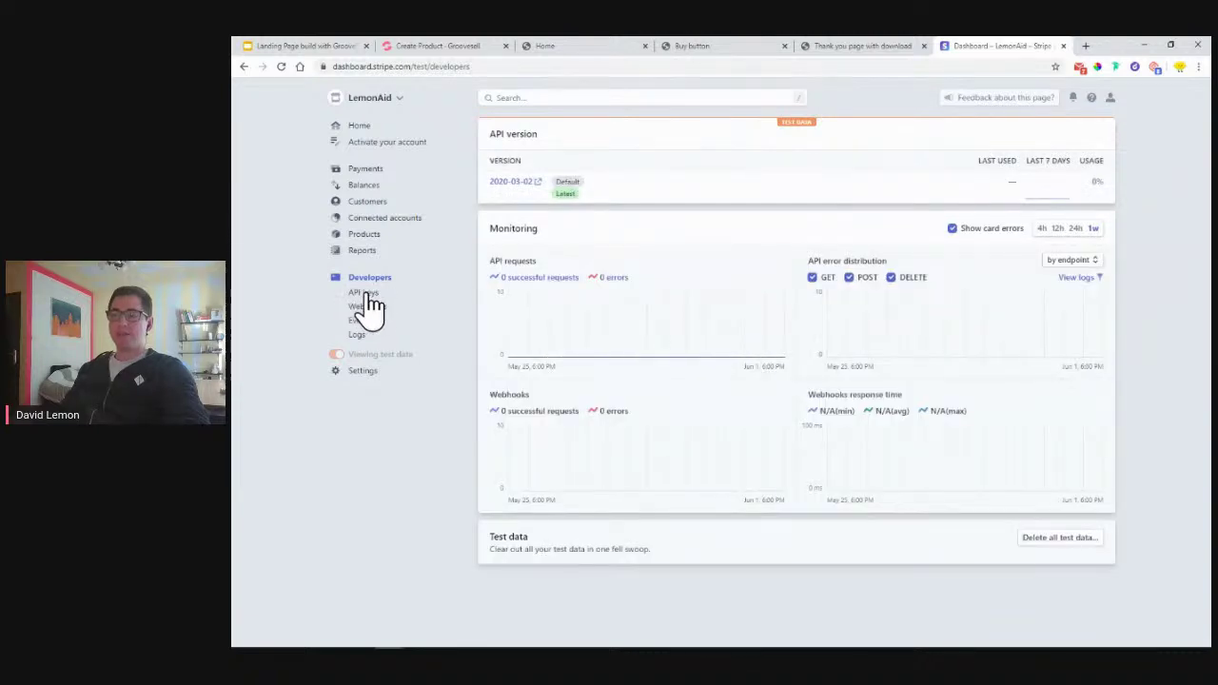
pyautogui.click(364, 294)
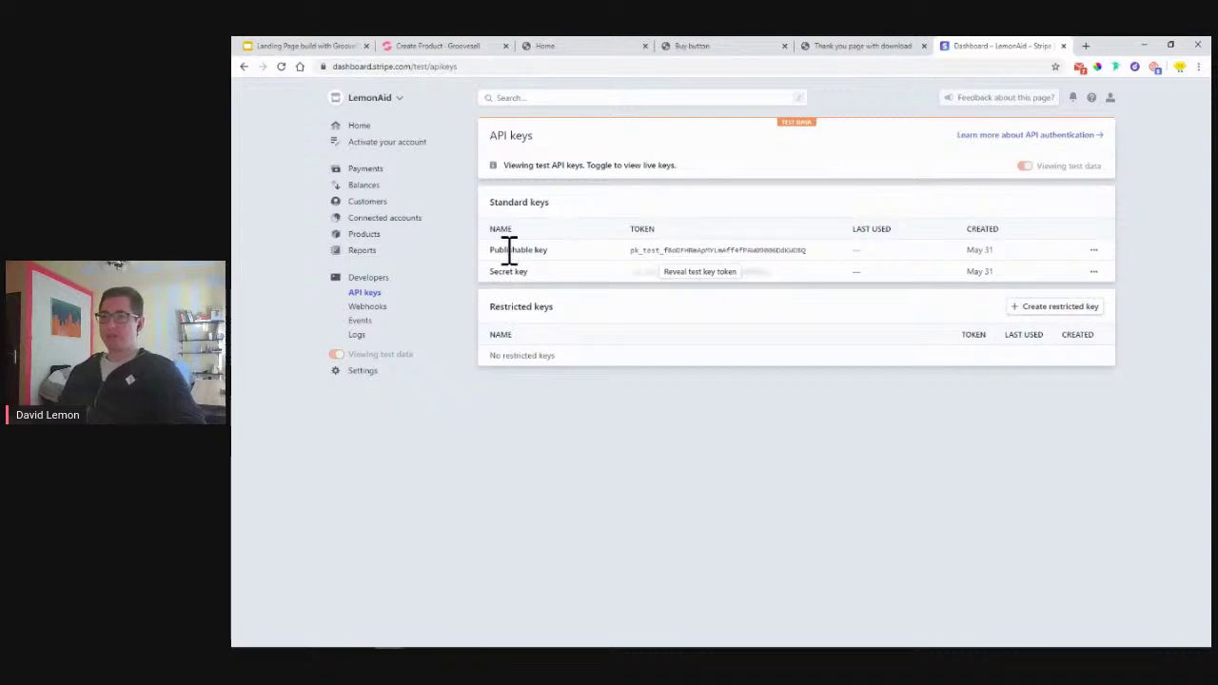
pyautogui.doubleClick(686, 250)
pyautogui.rightClick(685, 251)
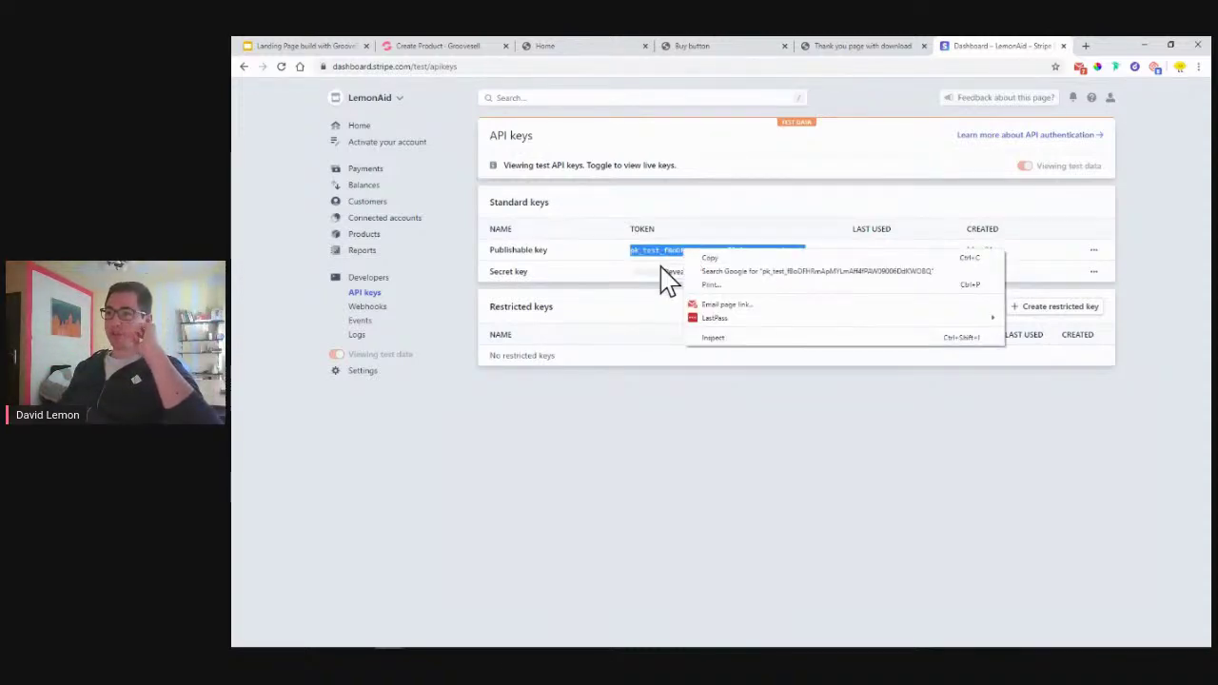
pyautogui.click(721, 260)
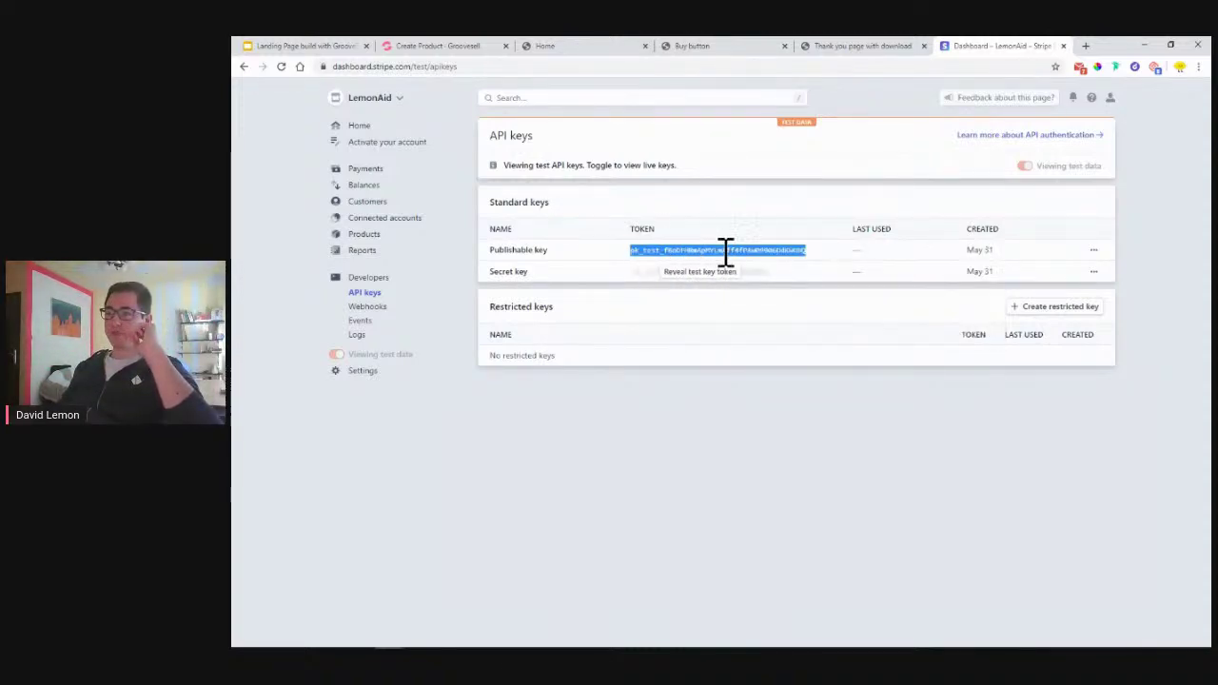
# Switch to GrooveSell, start a new Stripe gateway named "Stripe Demo2" and paste the publishable key into it
pyautogui.click(463, 46)
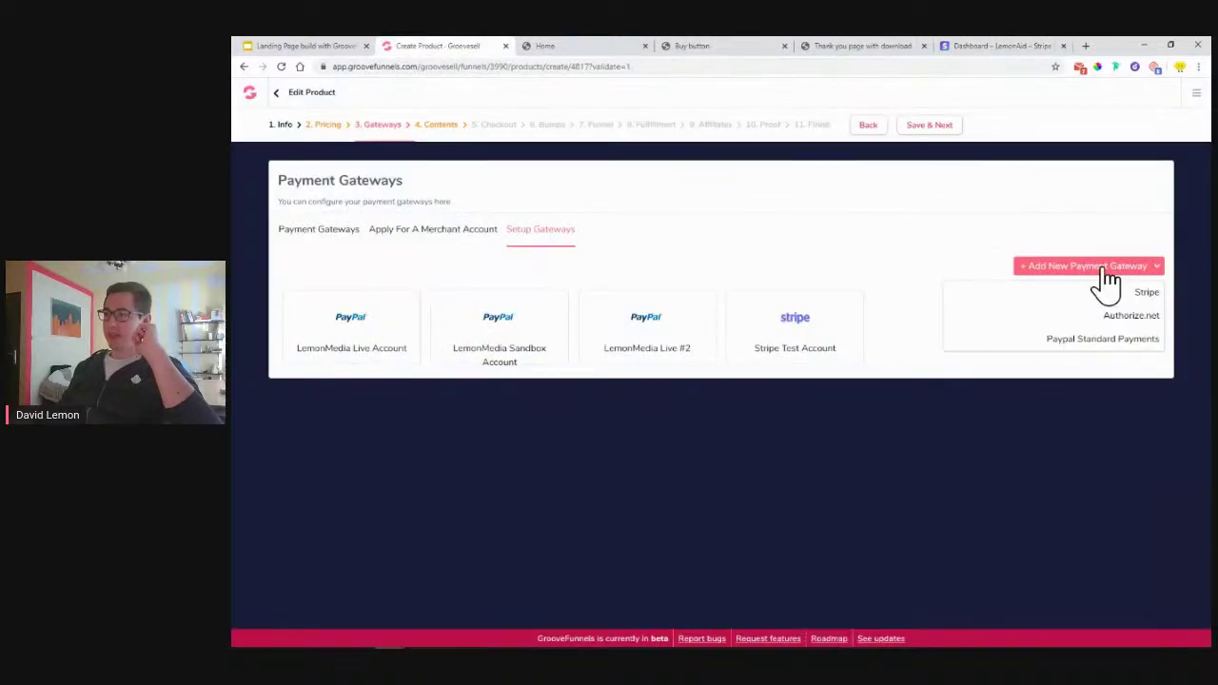
pyautogui.click(1150, 296)
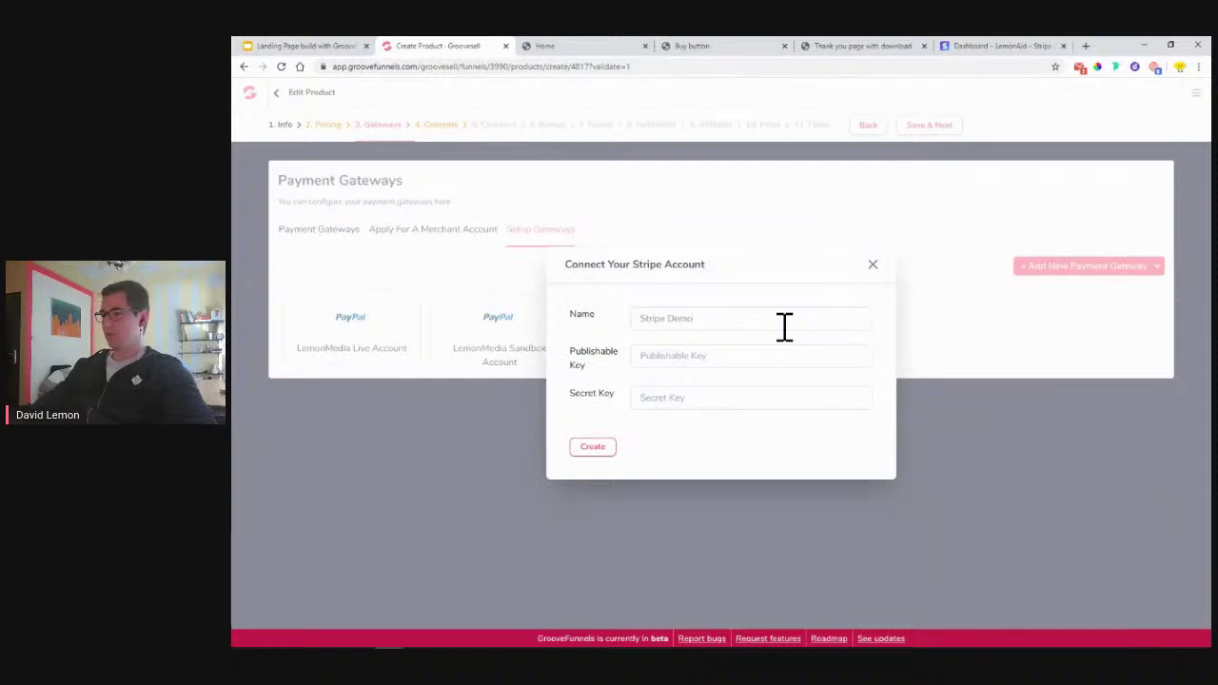
pyautogui.rightClick(696, 355)
pyautogui.click(738, 437)
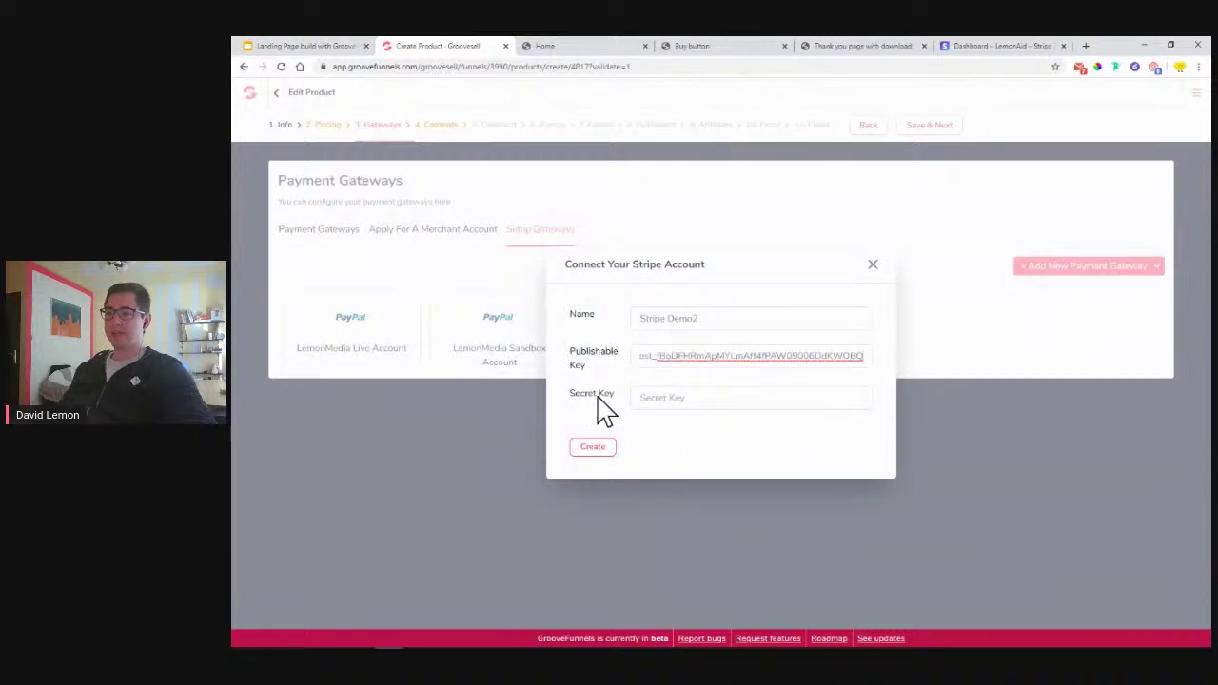
# Switch to the Stripe dashboard and try to reveal the test secret key by confirming the account password
pyautogui.click(981, 47)
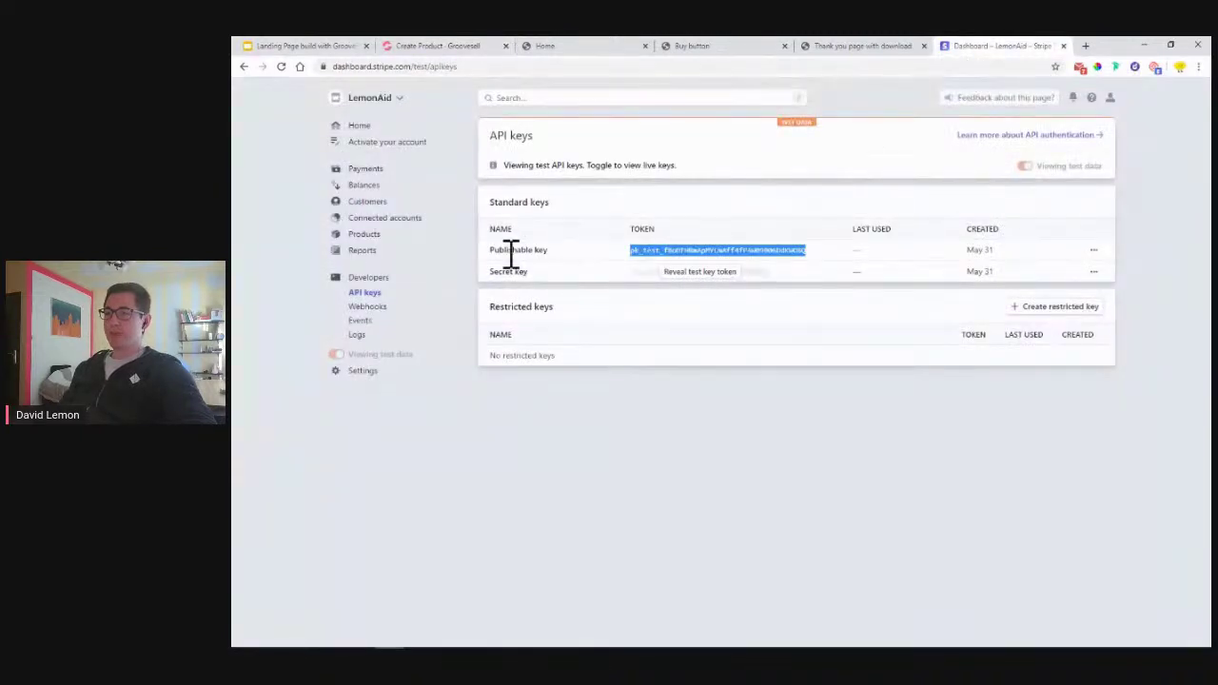
pyautogui.click(705, 274)
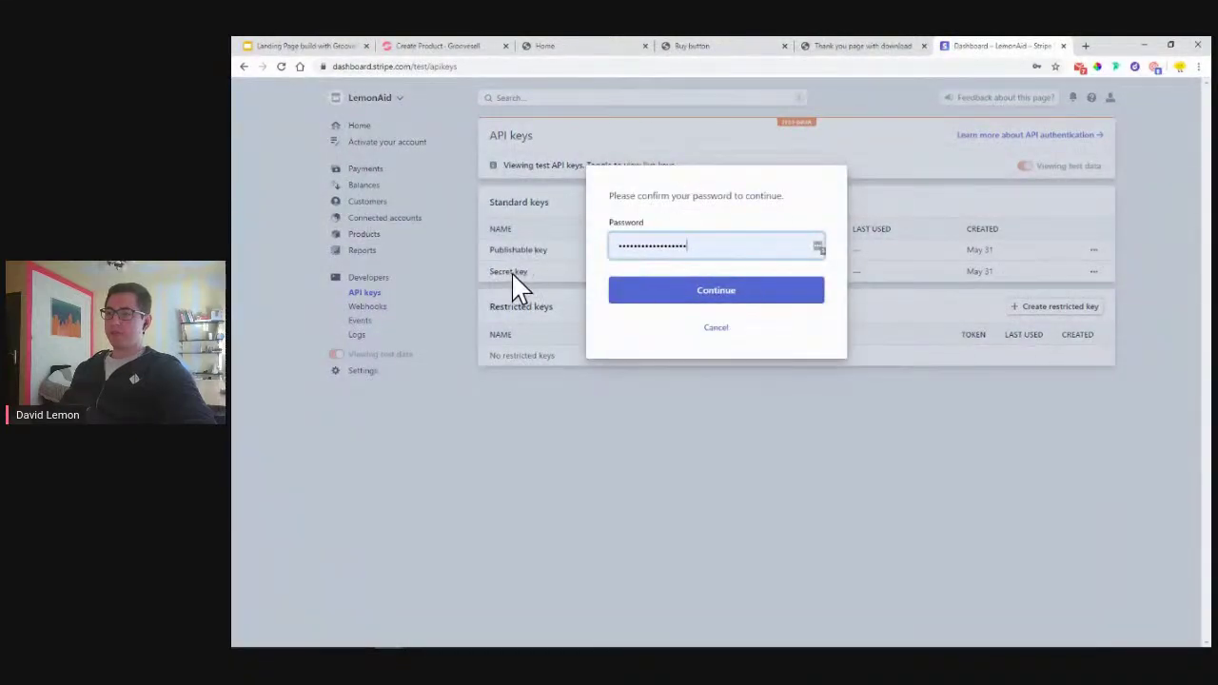
pyautogui.click(680, 294)
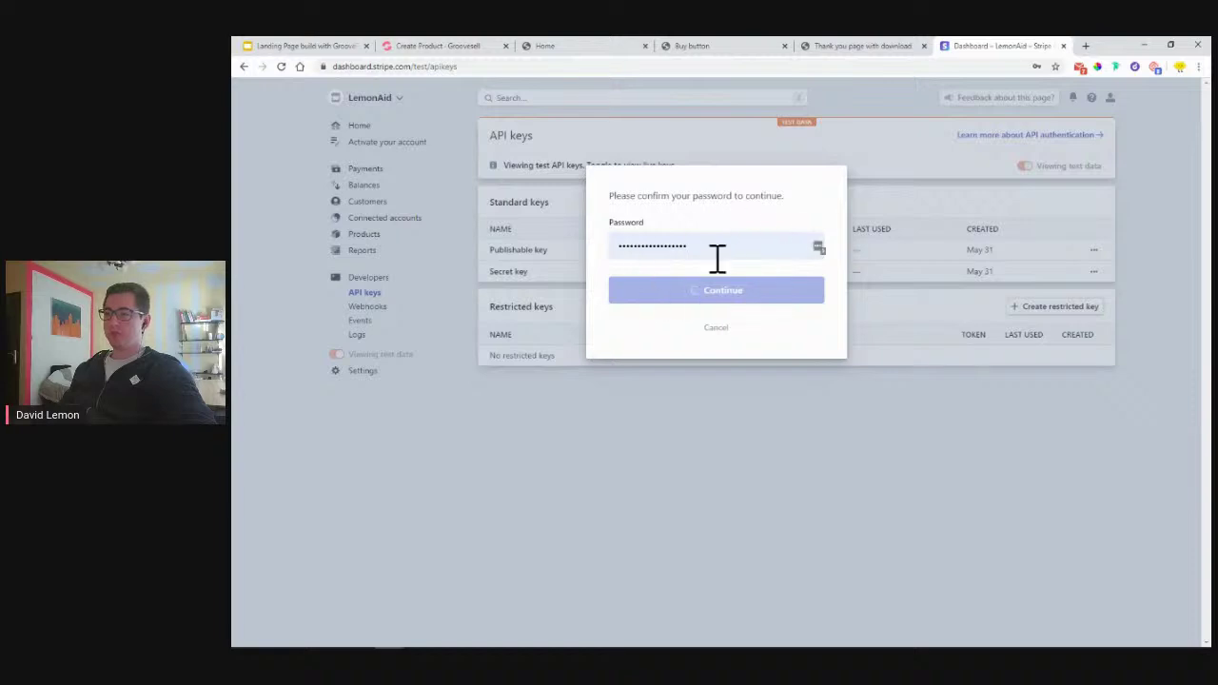
pyautogui.click(818, 248)
pyautogui.scroll(-2, 752, 405)
pyautogui.scroll(-1, 751, 405)
pyautogui.scroll(1, 751, 389)
pyautogui.scroll(-3, 751, 400)
pyautogui.scroll(4, 747, 411)
pyautogui.scroll(-4, 761, 362)
pyautogui.click(778, 211)
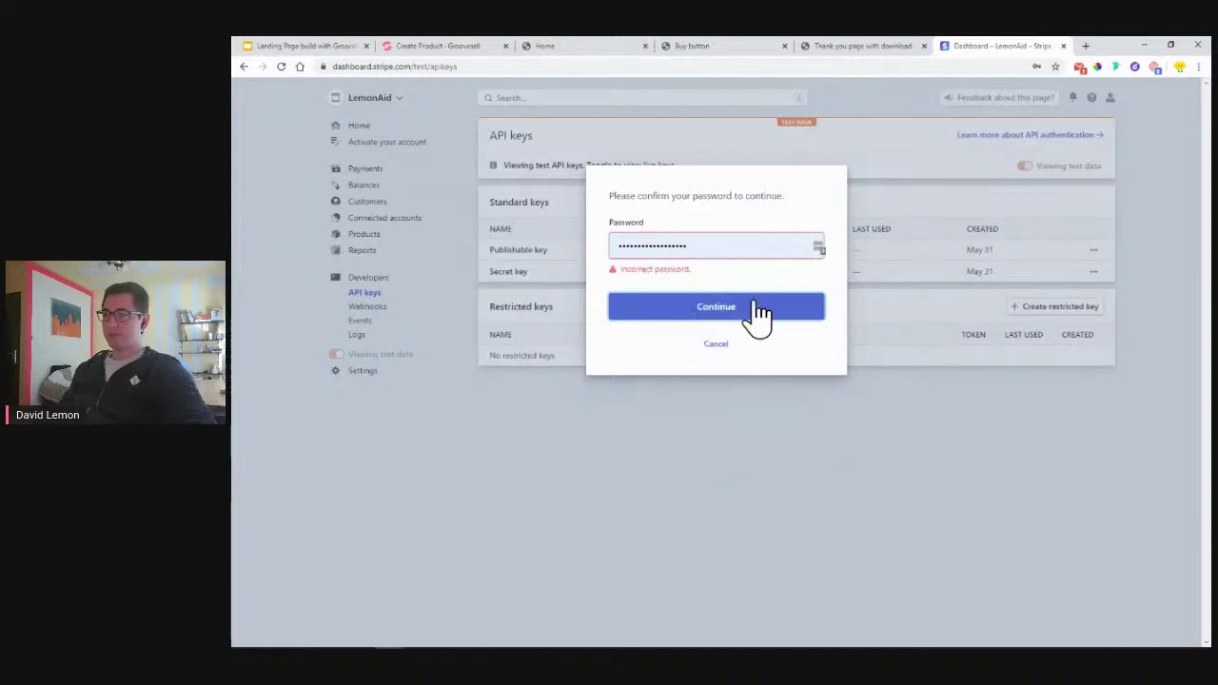
pyautogui.press('Return')
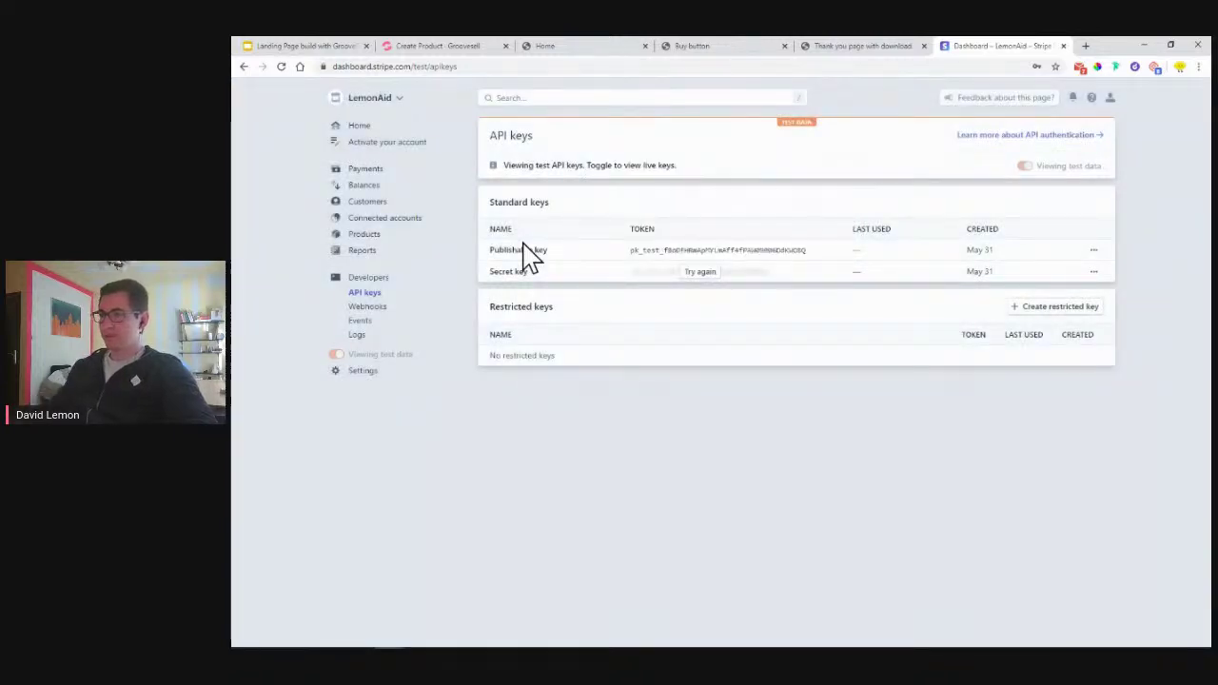
pyautogui.click(693, 273)
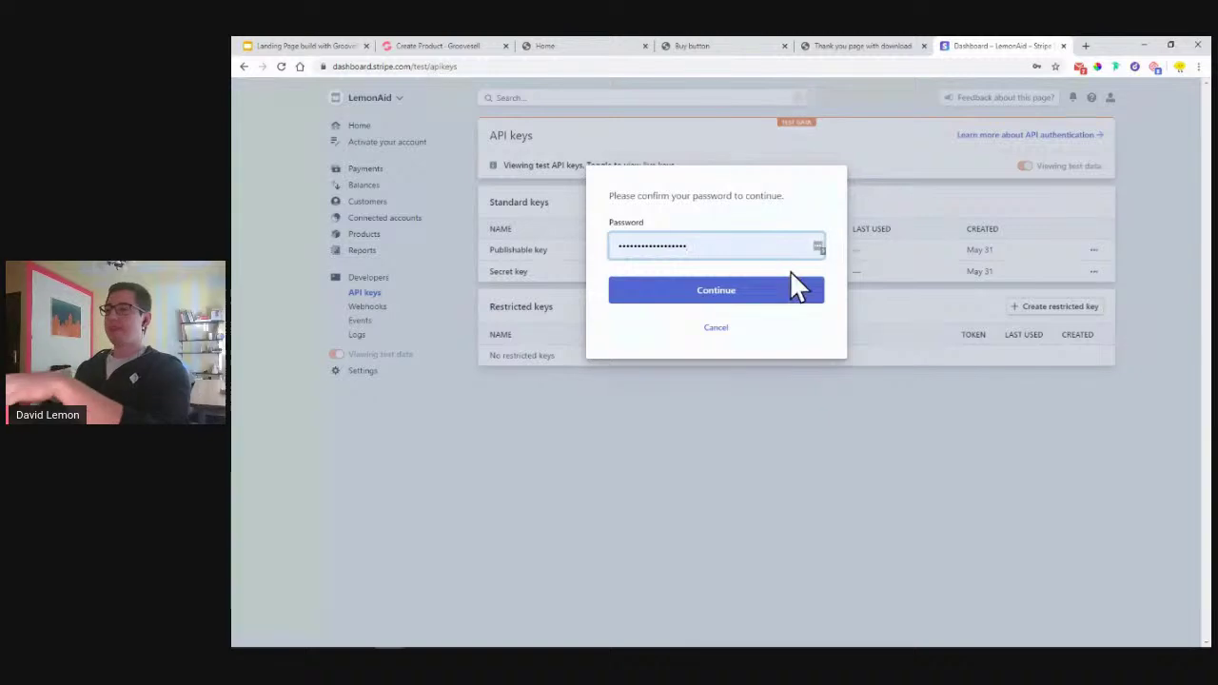
# Return to GrooveSell and discard the unfinished Stripe account connection
pyautogui.click(399, 48)
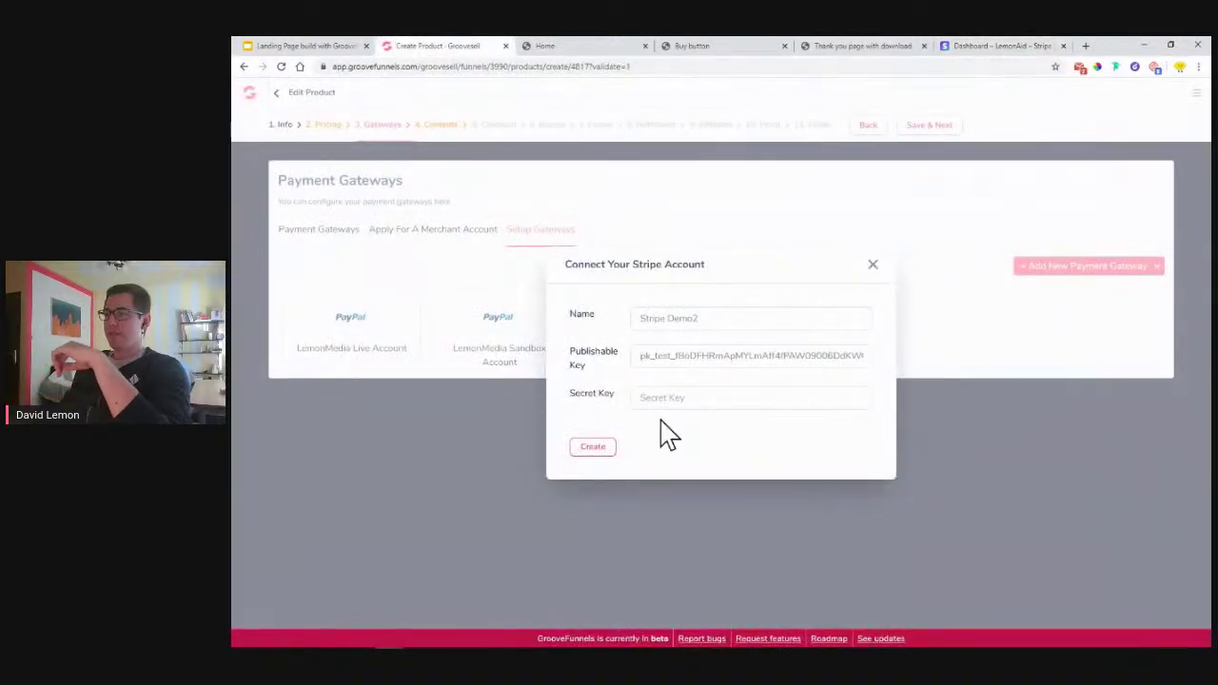
pyautogui.click(873, 264)
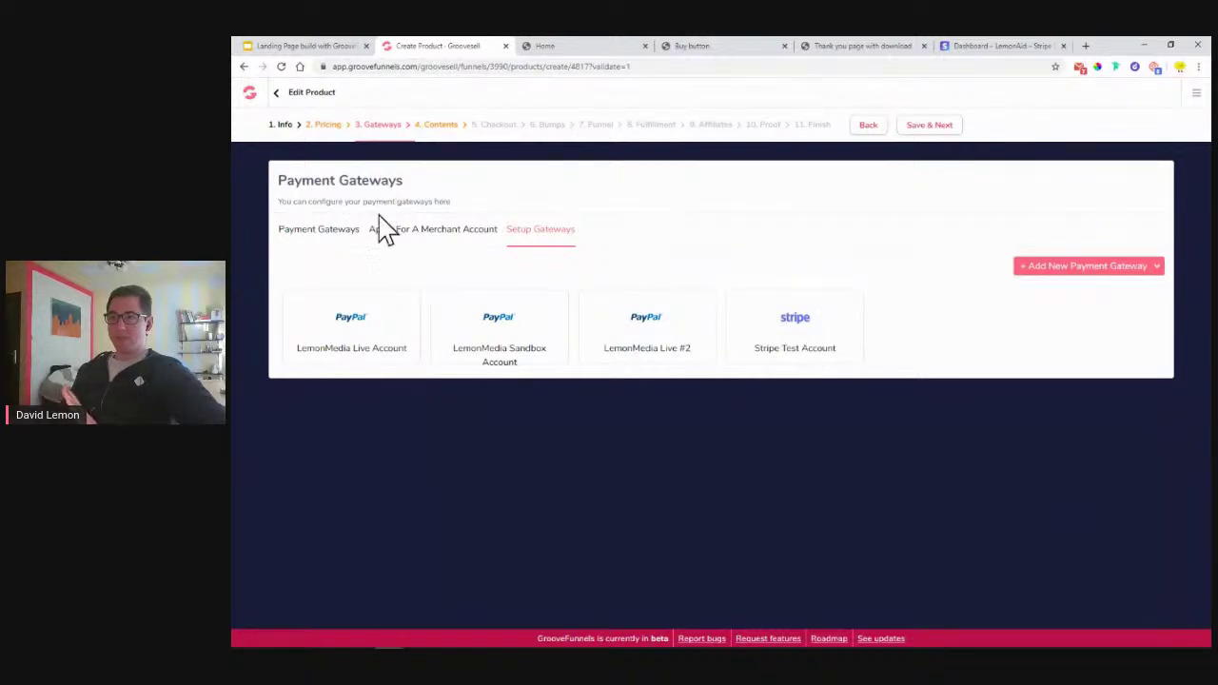
# Add Stripe Test Account as the product's credit card gateway with a value of 100 and save the gateways
pyautogui.click(298, 238)
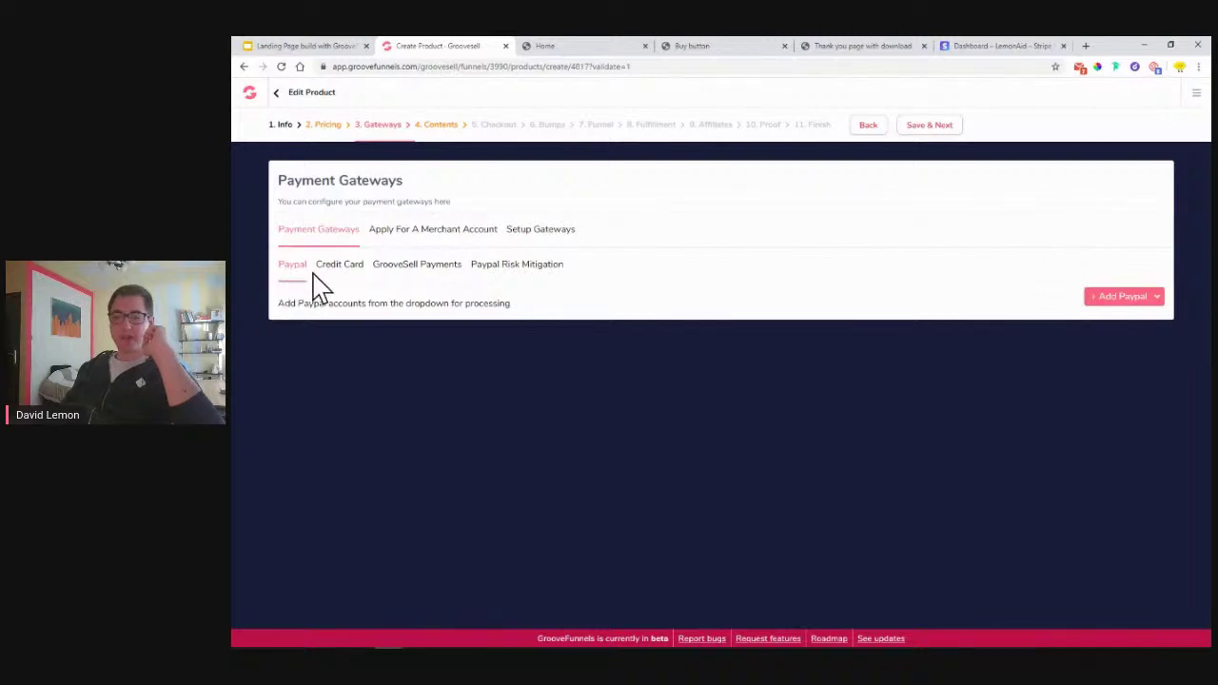
pyautogui.click(329, 275)
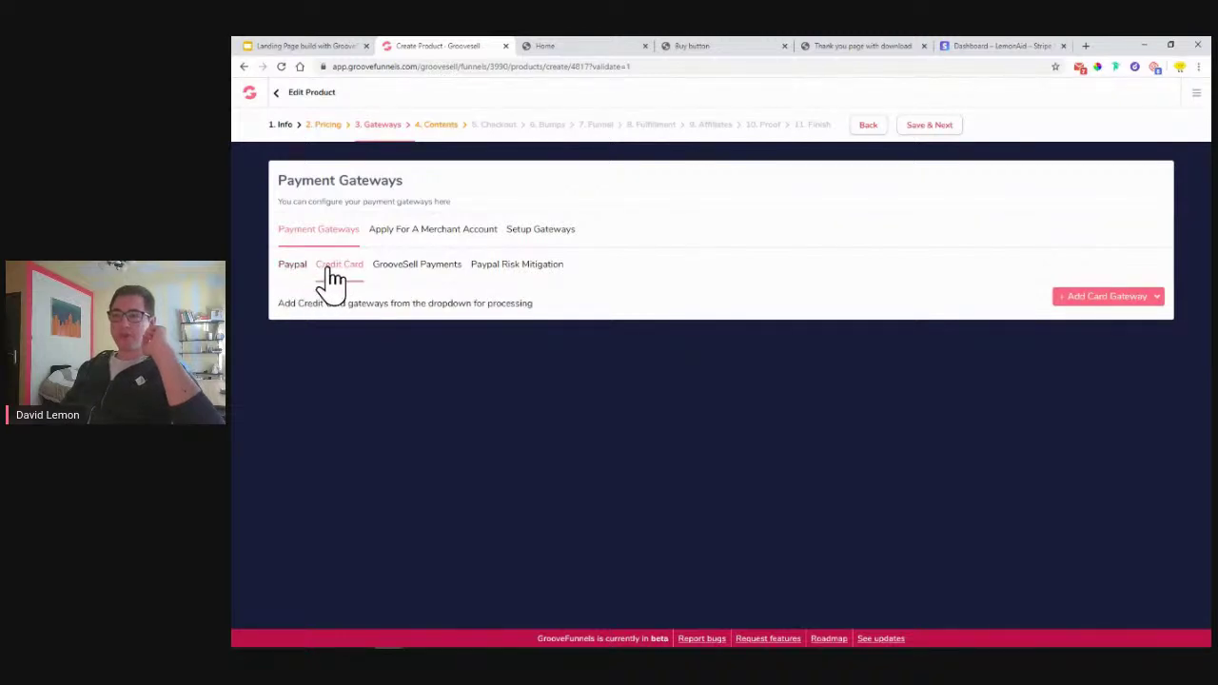
pyautogui.click(1089, 301)
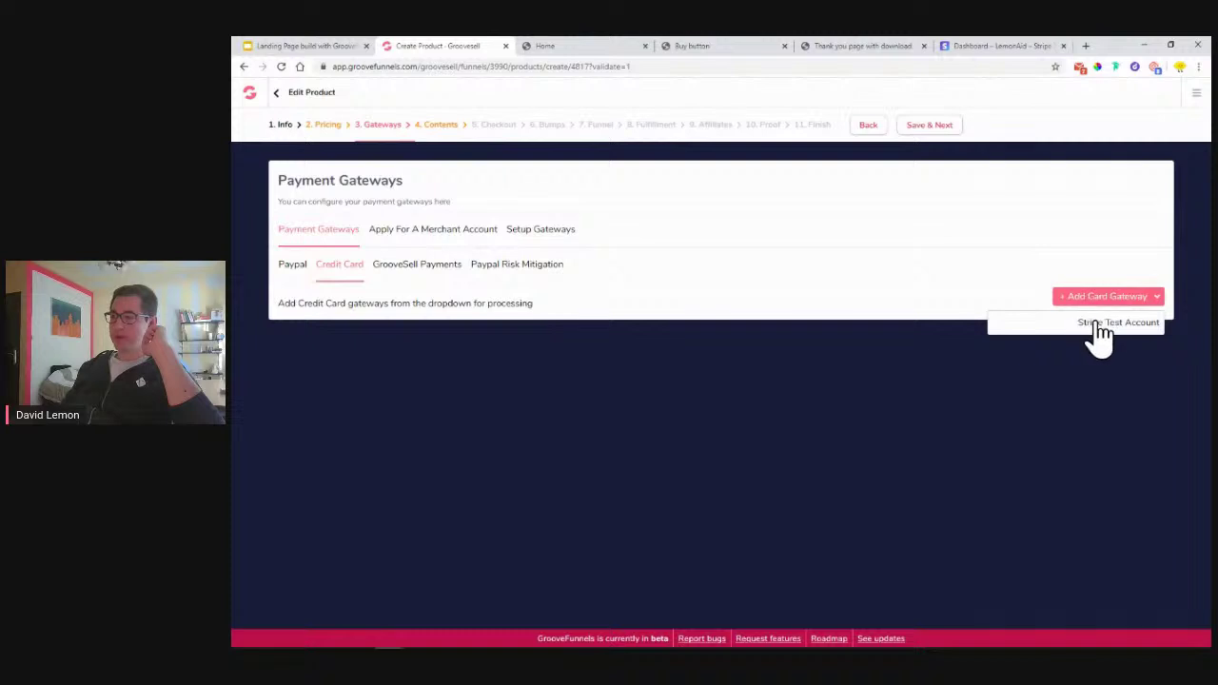
pyautogui.click(1100, 324)
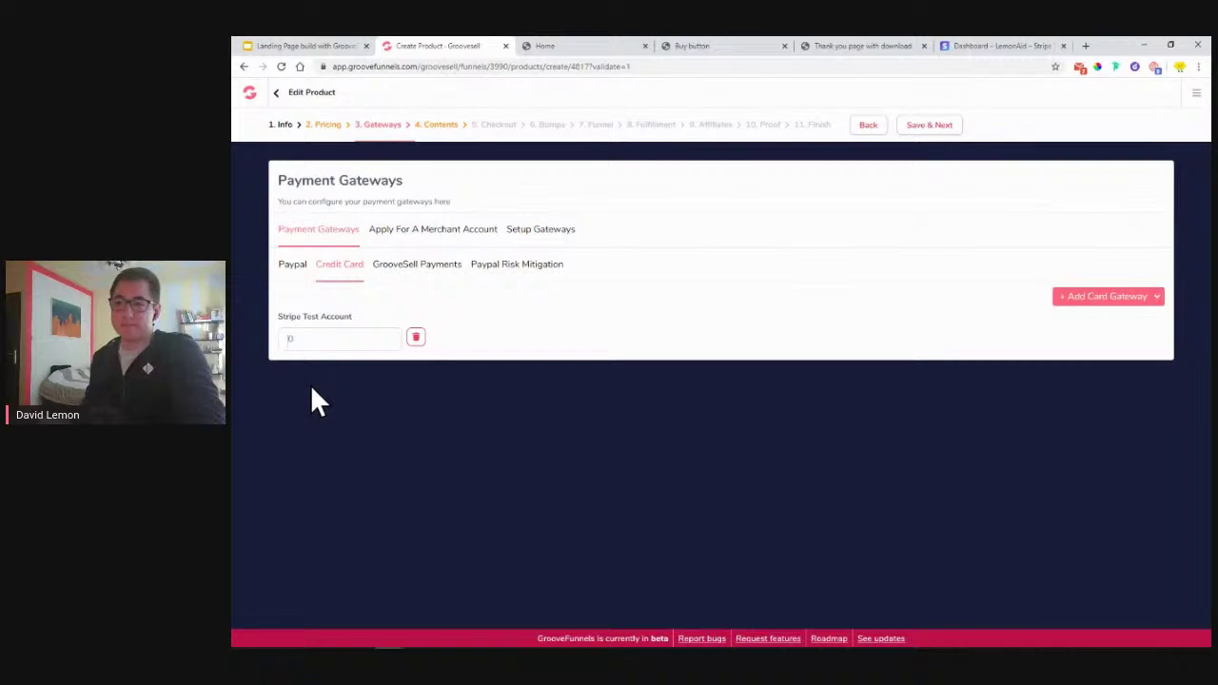
pyautogui.write('100')
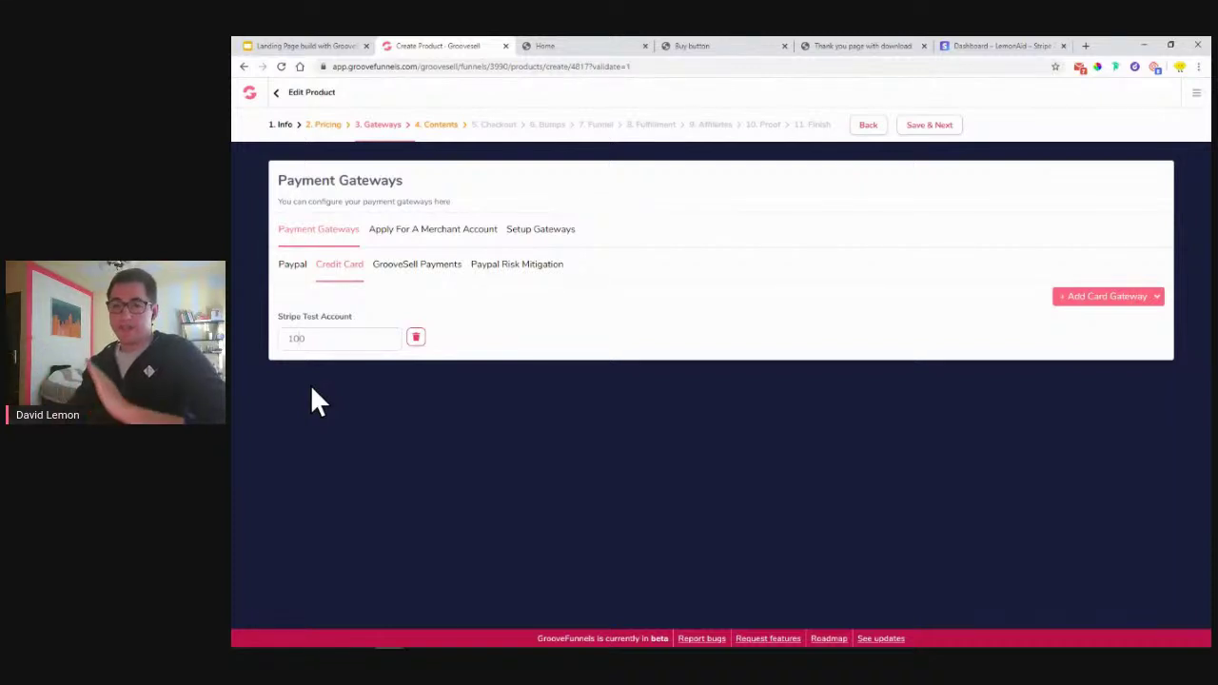
pyautogui.moveTo(304, 317); pyautogui.dragTo(370, 317)
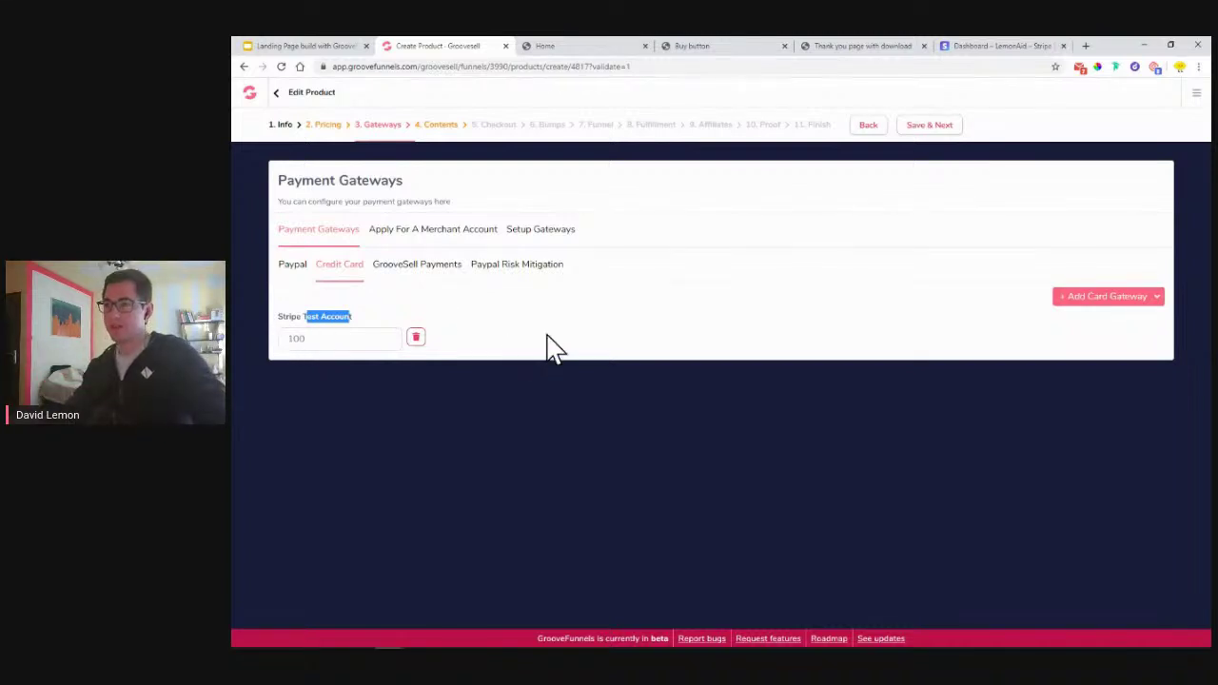
pyautogui.click(942, 133)
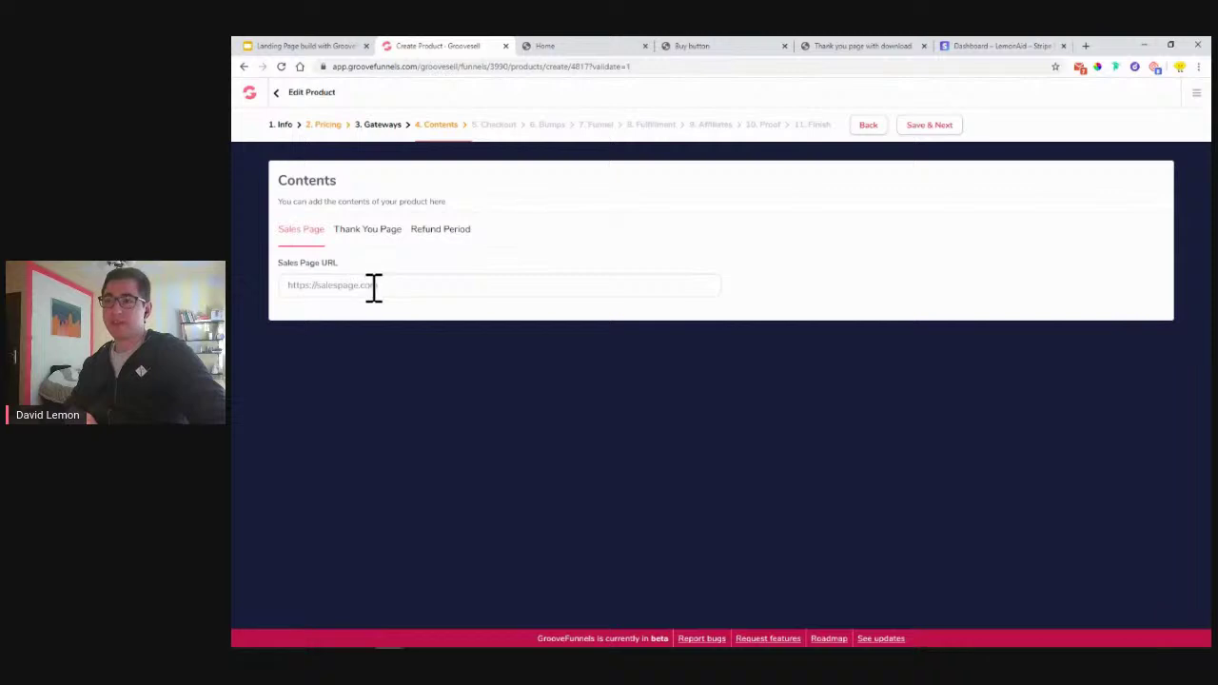
# Check the published LemonAid landing page, return to the product contents and clear the sales page URL
pyautogui.click(628, 46)
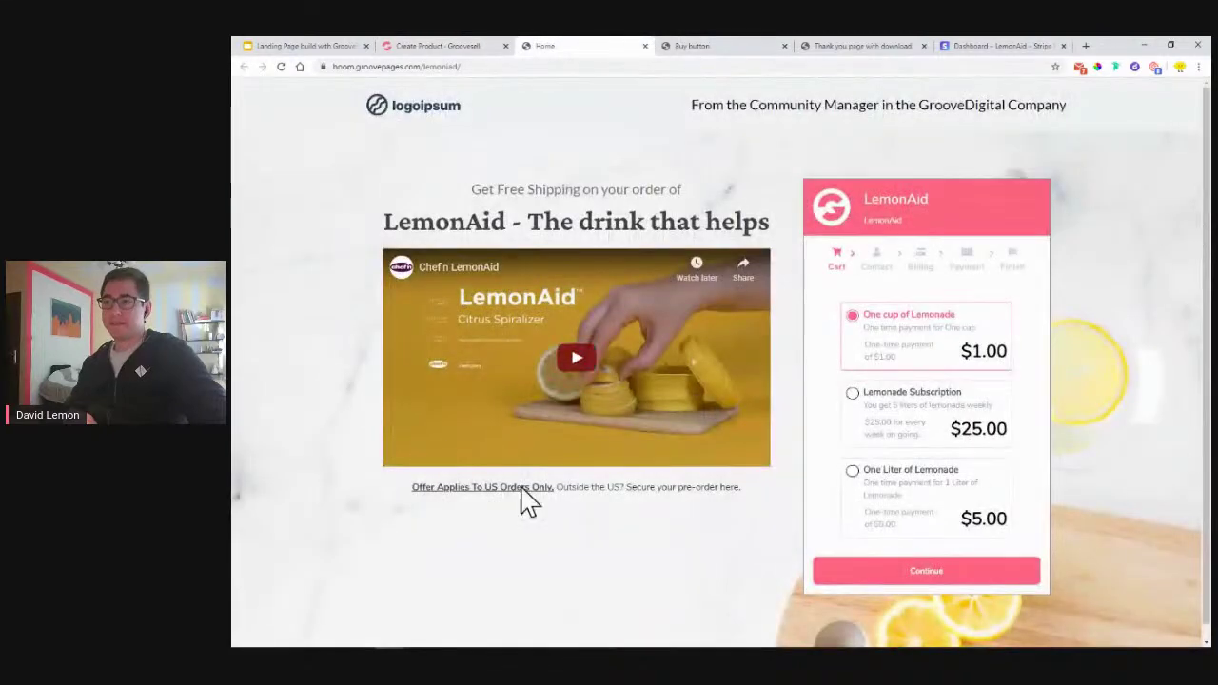
pyautogui.click(473, 46)
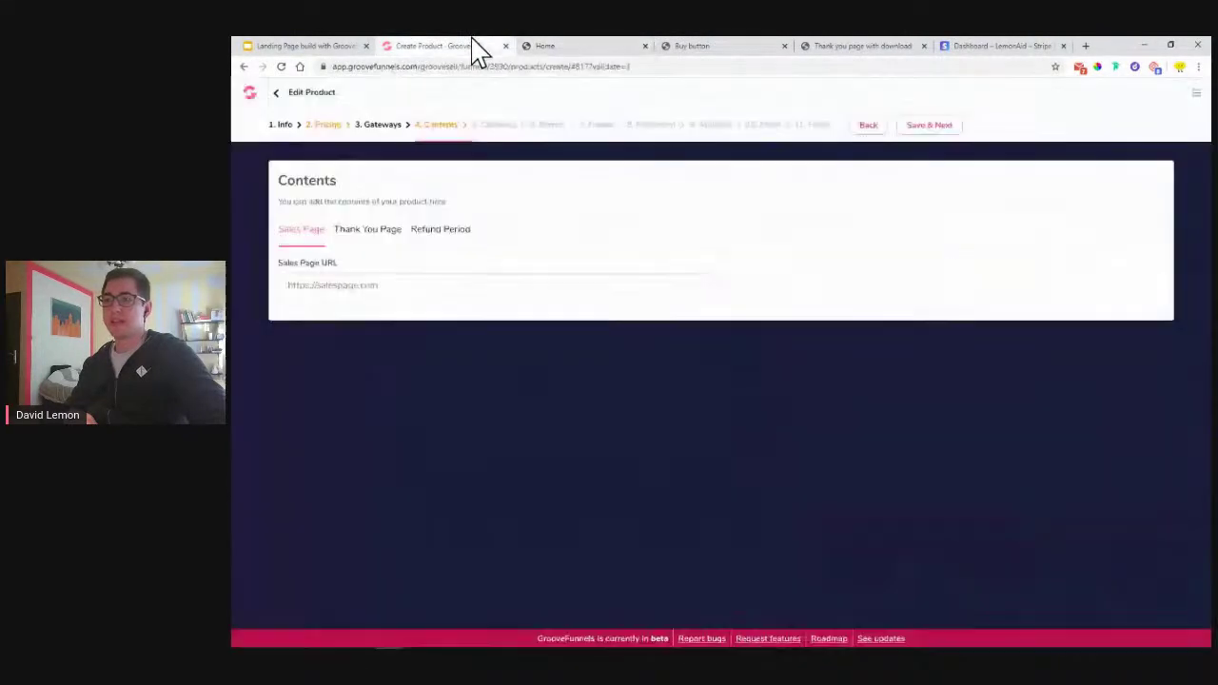
pyautogui.rightClick(372, 285)
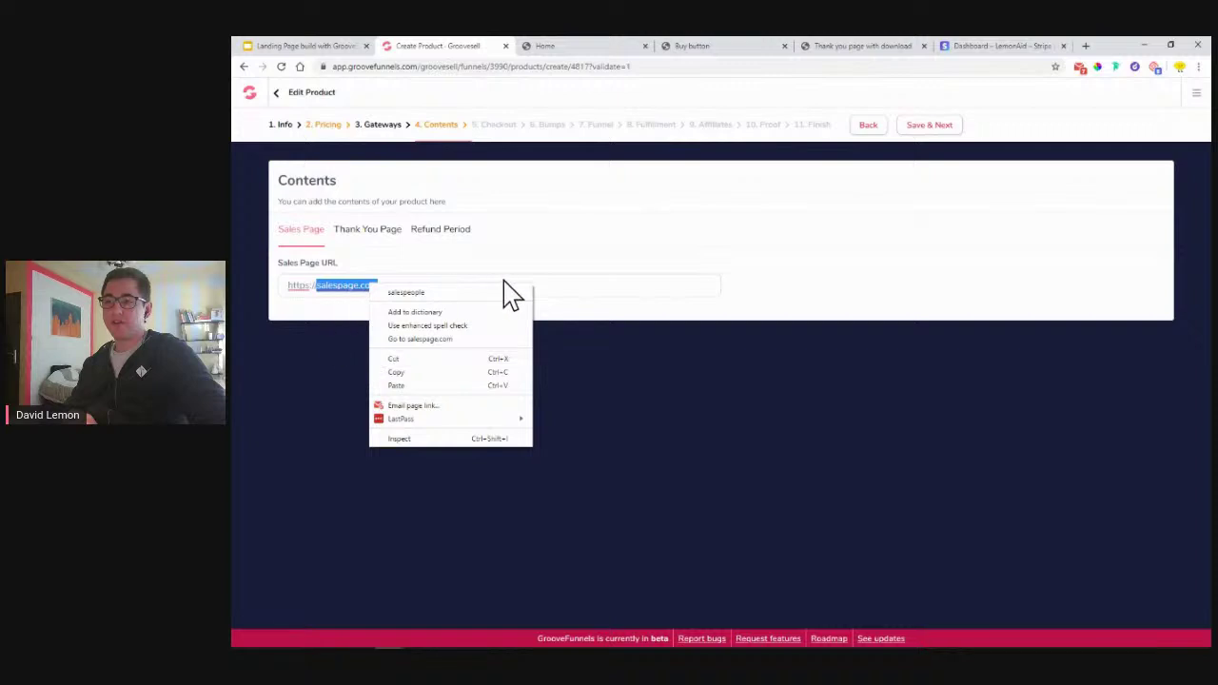
pyautogui.click(612, 289)
pyautogui.tripleClick(612, 289)
pyautogui.rightClick(475, 291)
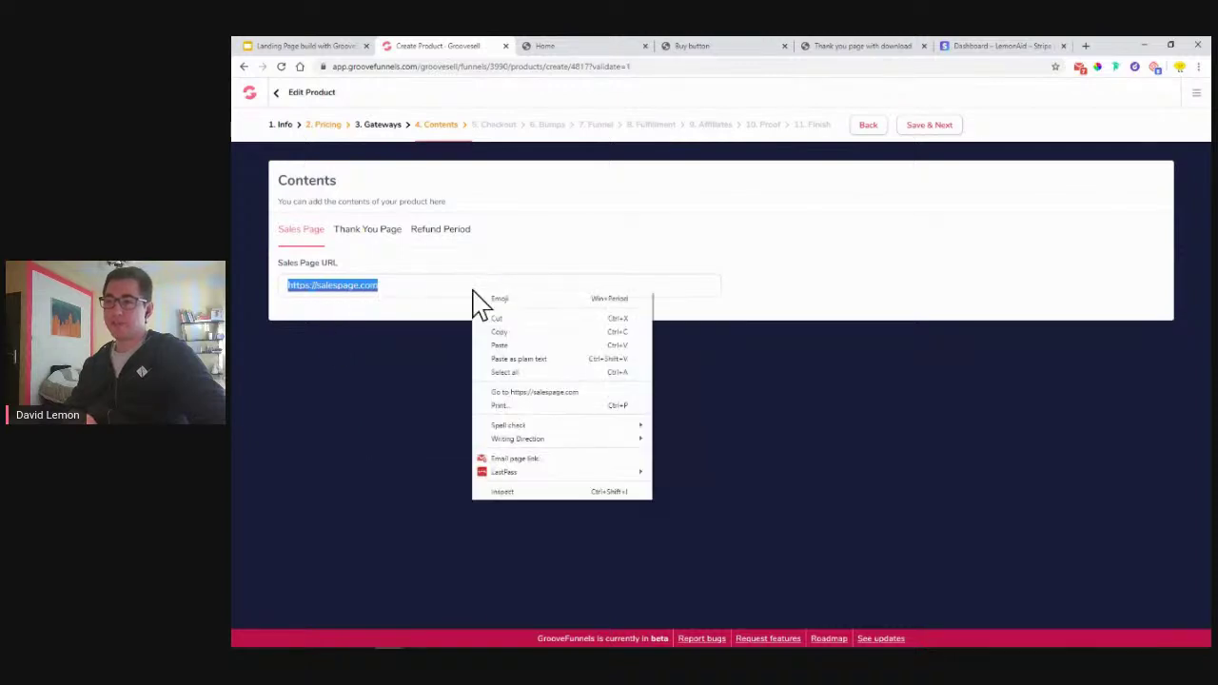
pyautogui.click(533, 346)
pyautogui.moveTo(550, 289); pyautogui.dragTo(247, 290)
pyautogui.press('BackSpace')
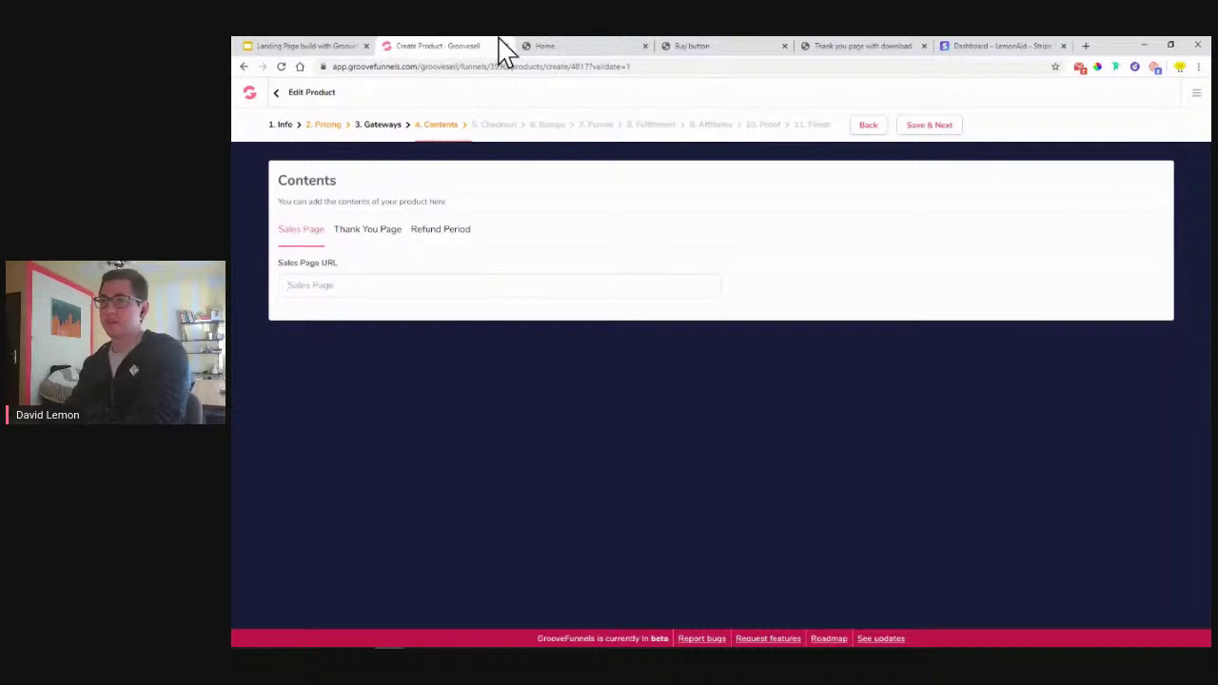
# Open GroovePages in a separate browser tab and open the first site in the editor
pyautogui.keyDown('ctrl'); pyautogui.click(251, 95); pyautogui.keyUp('ctrl')
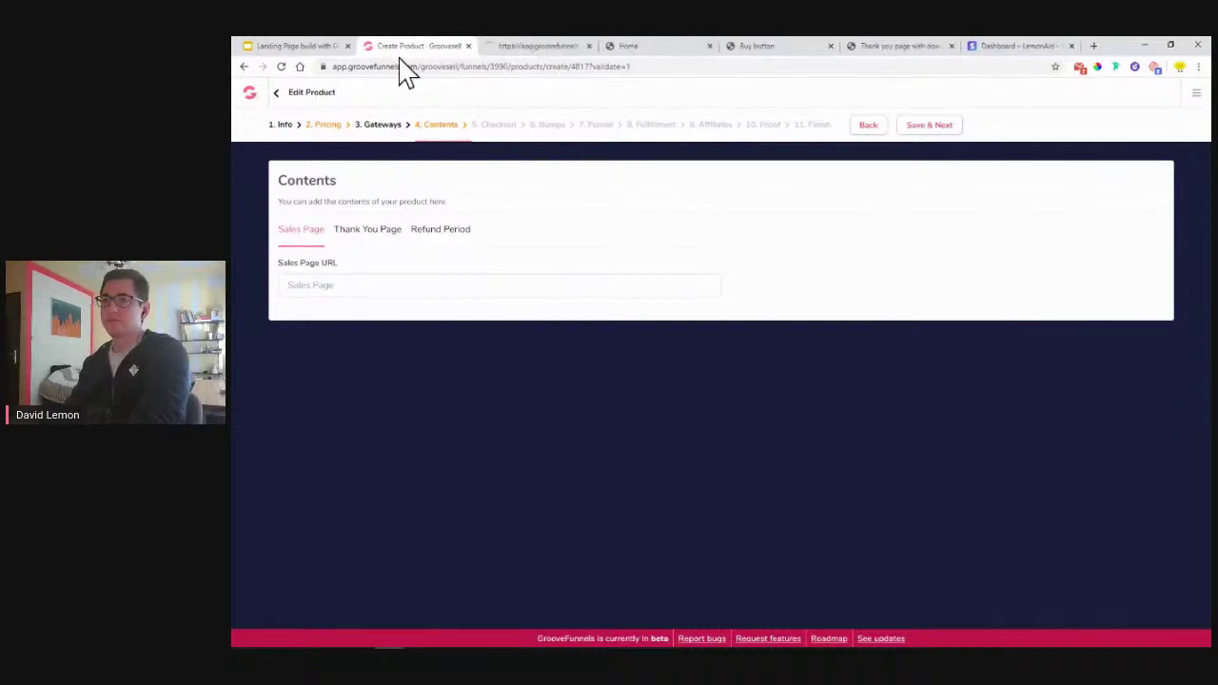
pyautogui.click(497, 47)
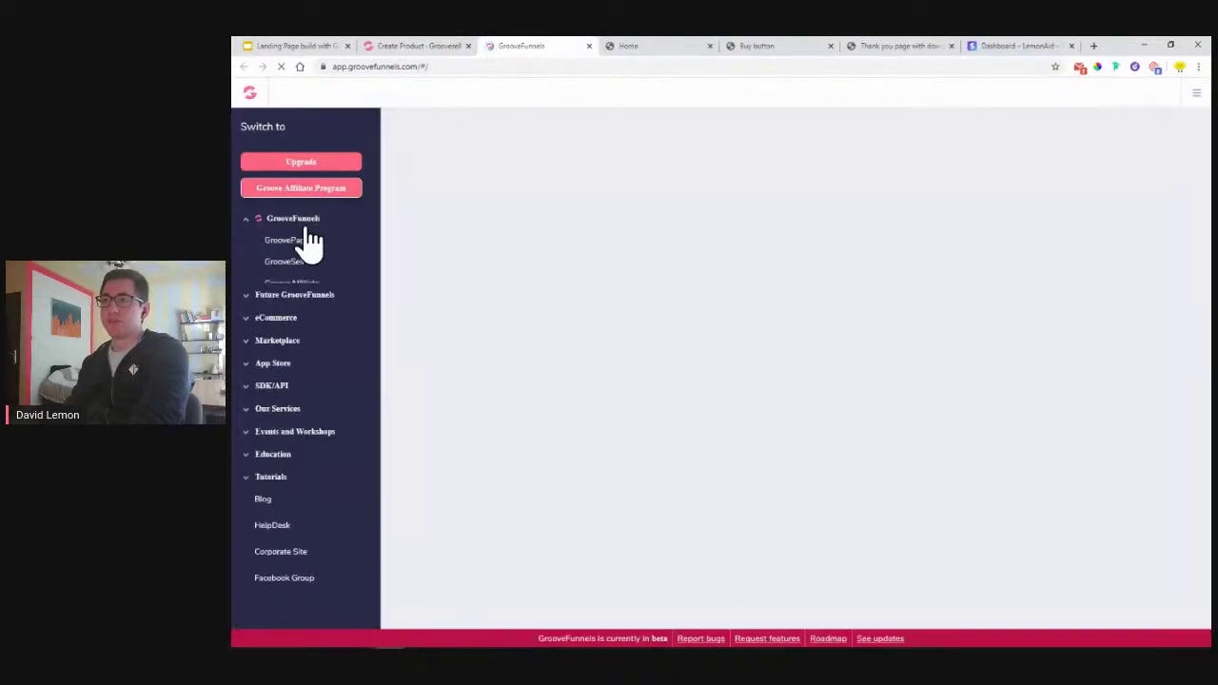
pyautogui.click(291, 242)
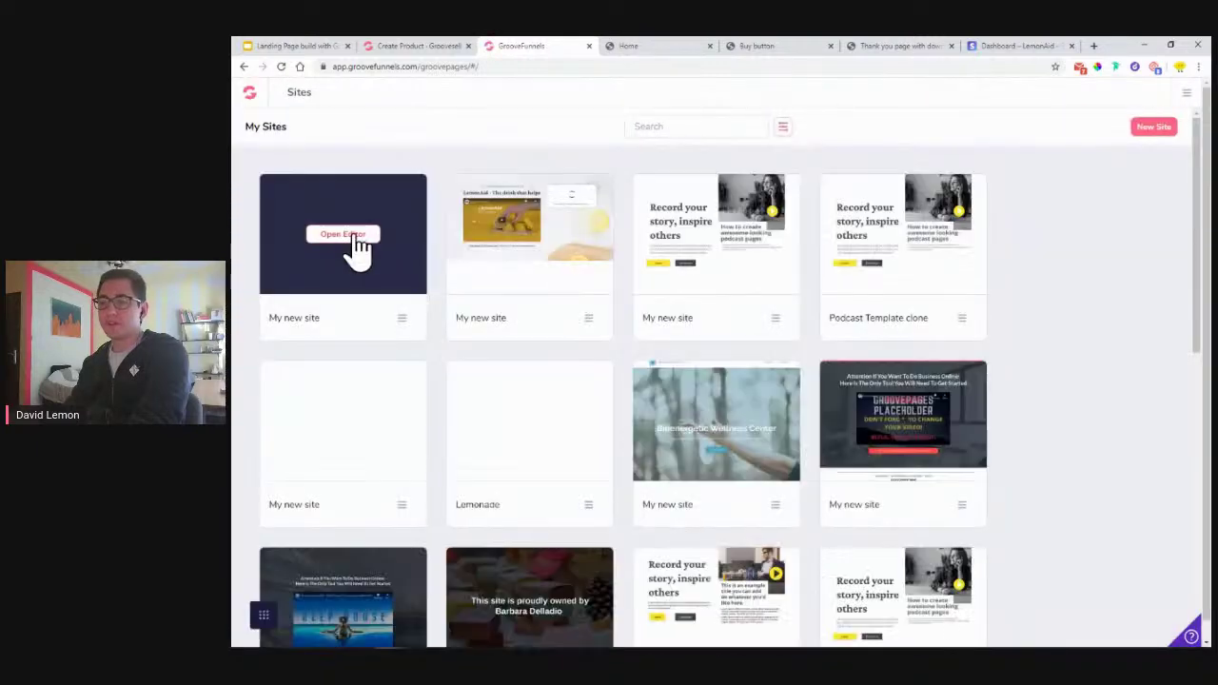
pyautogui.click(357, 250)
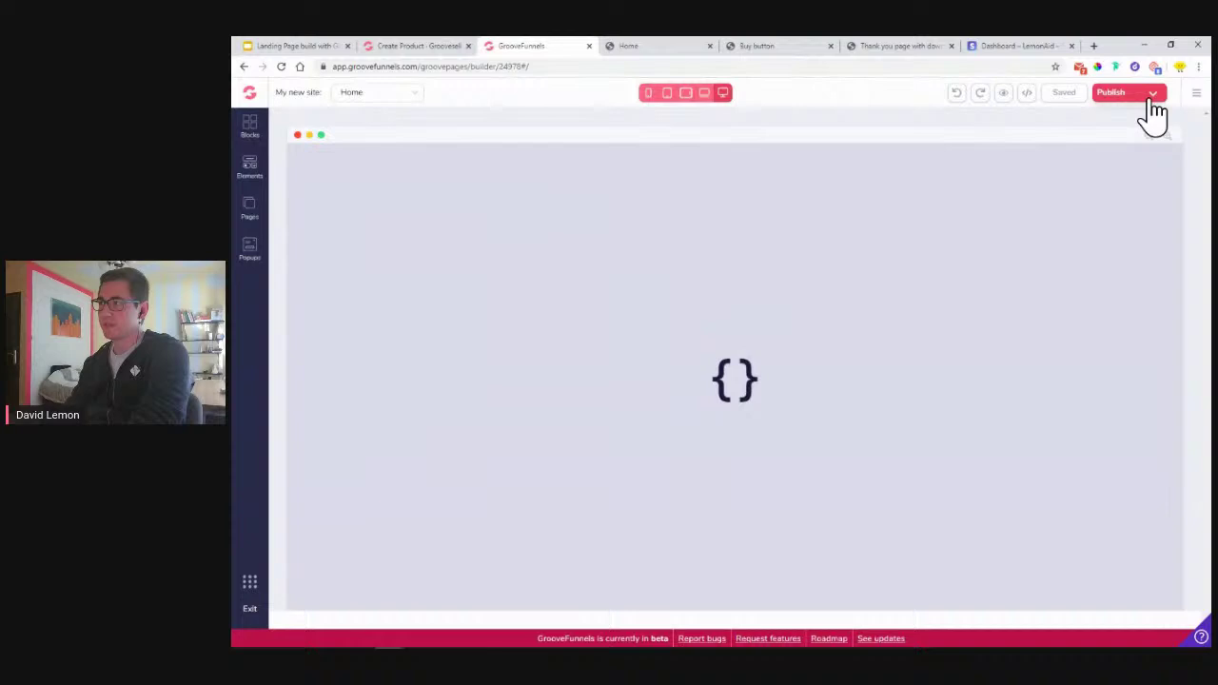
# Show the site's publish settings and copy its hosted address boom.groovepages.com/lemonaid2/
pyautogui.click(1153, 96)
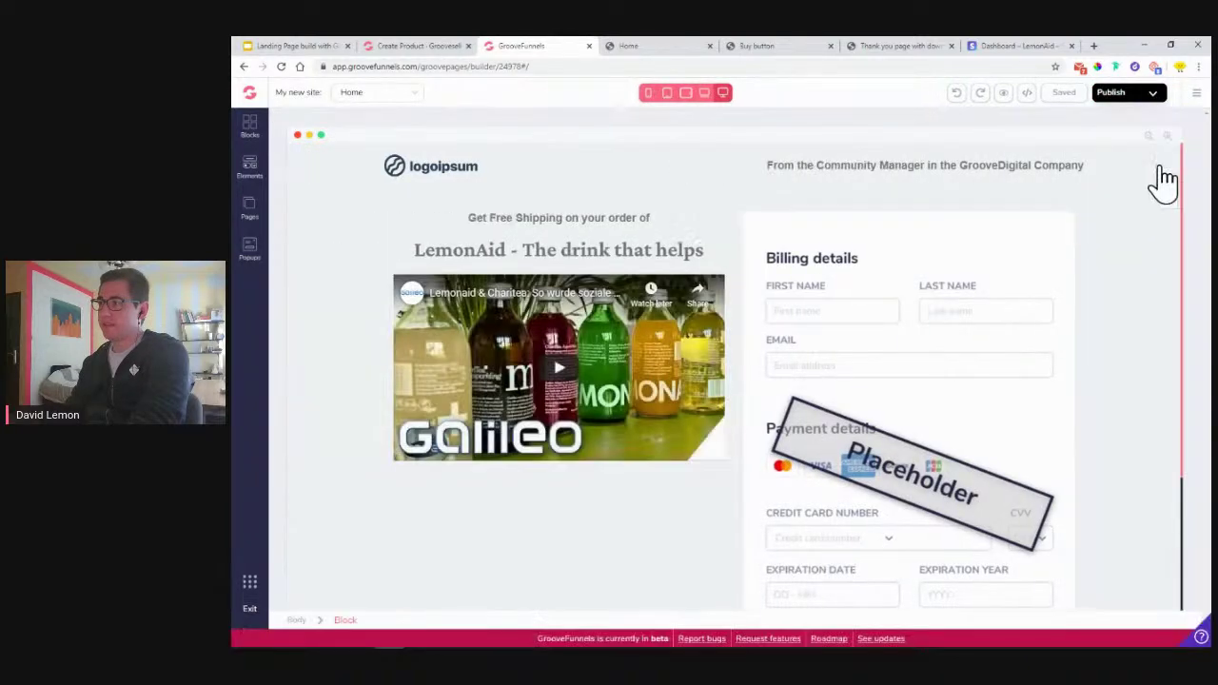
pyautogui.click(1155, 95)
pyautogui.tripleClick(1165, 212)
pyautogui.hotkey('ctrl', 'c')
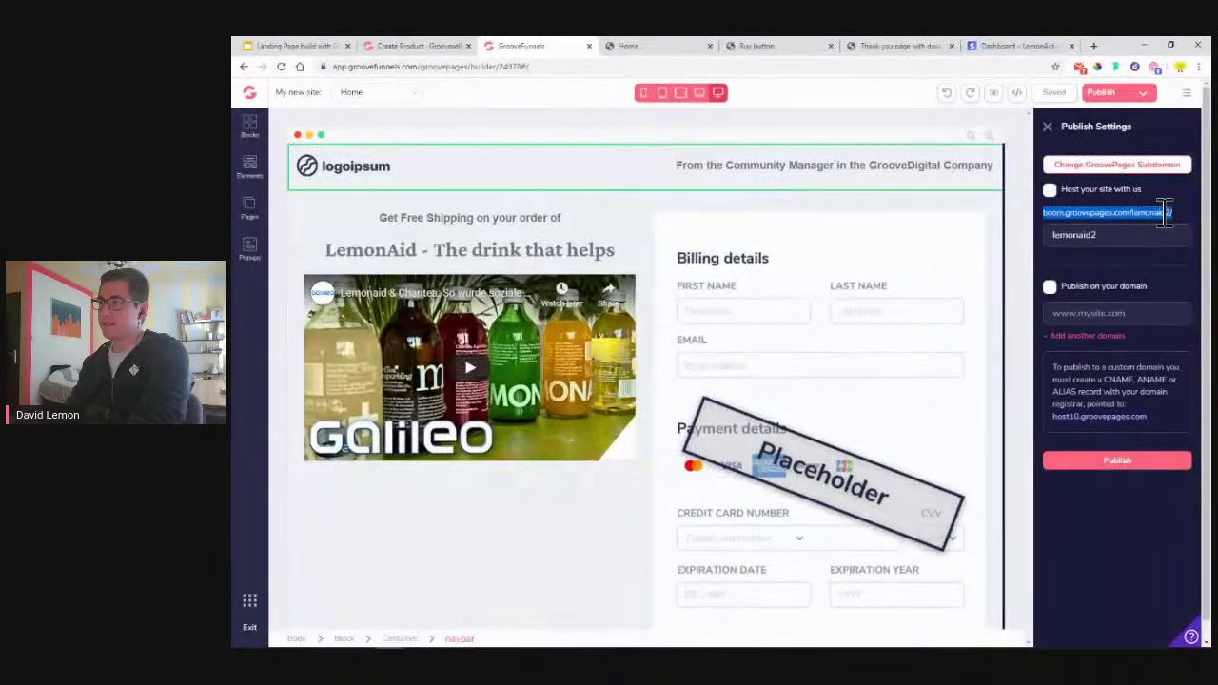
pyautogui.rightClick(1165, 211)
pyautogui.click(1080, 222)
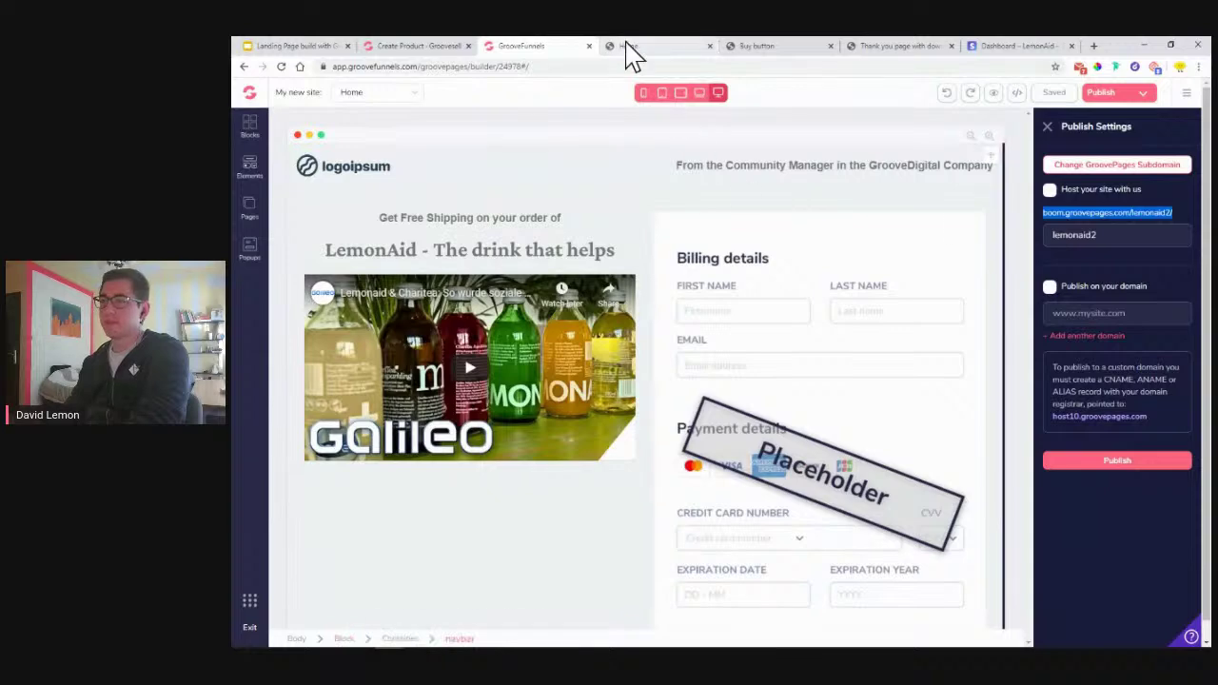
pyautogui.click(395, 46)
pyautogui.rightClick(332, 289)
pyautogui.click(384, 379)
pyautogui.click(290, 286)
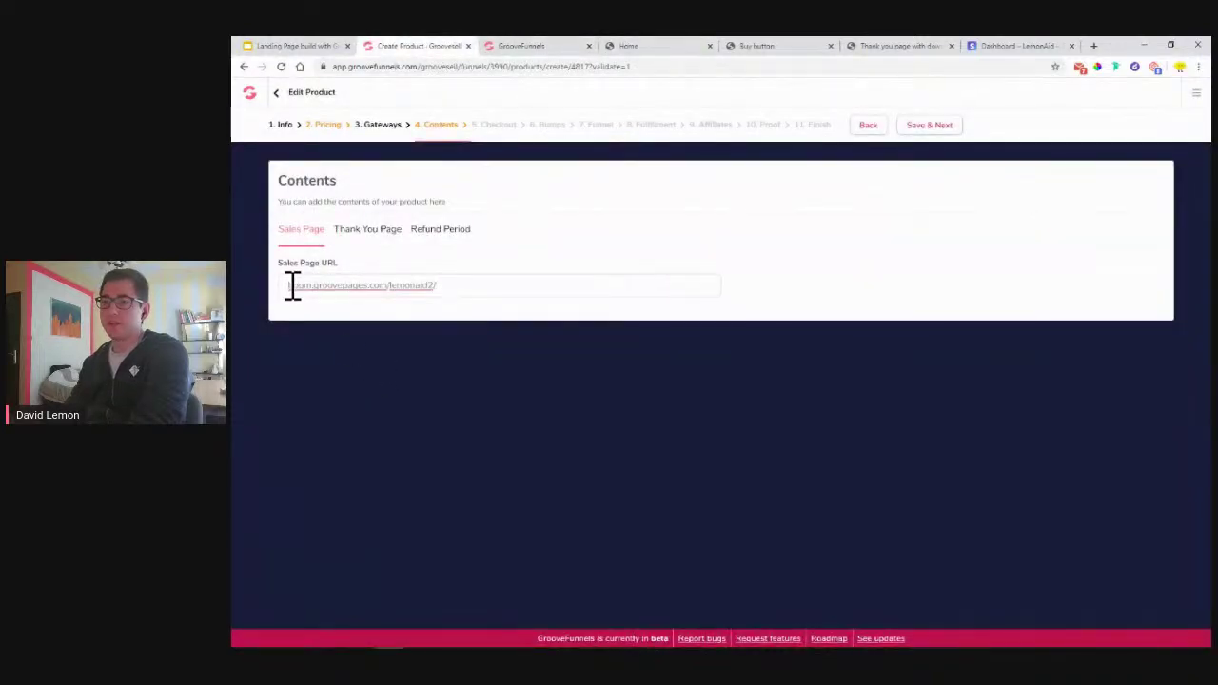
pyautogui.write('https://')
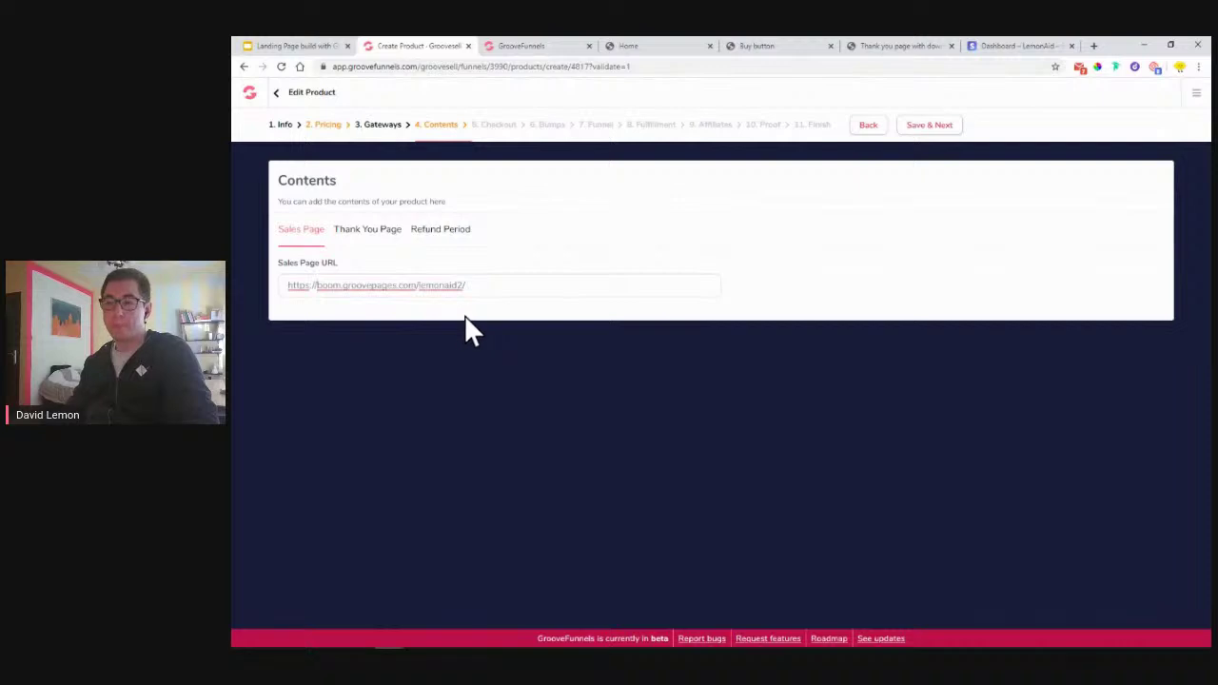
pyautogui.click(504, 286)
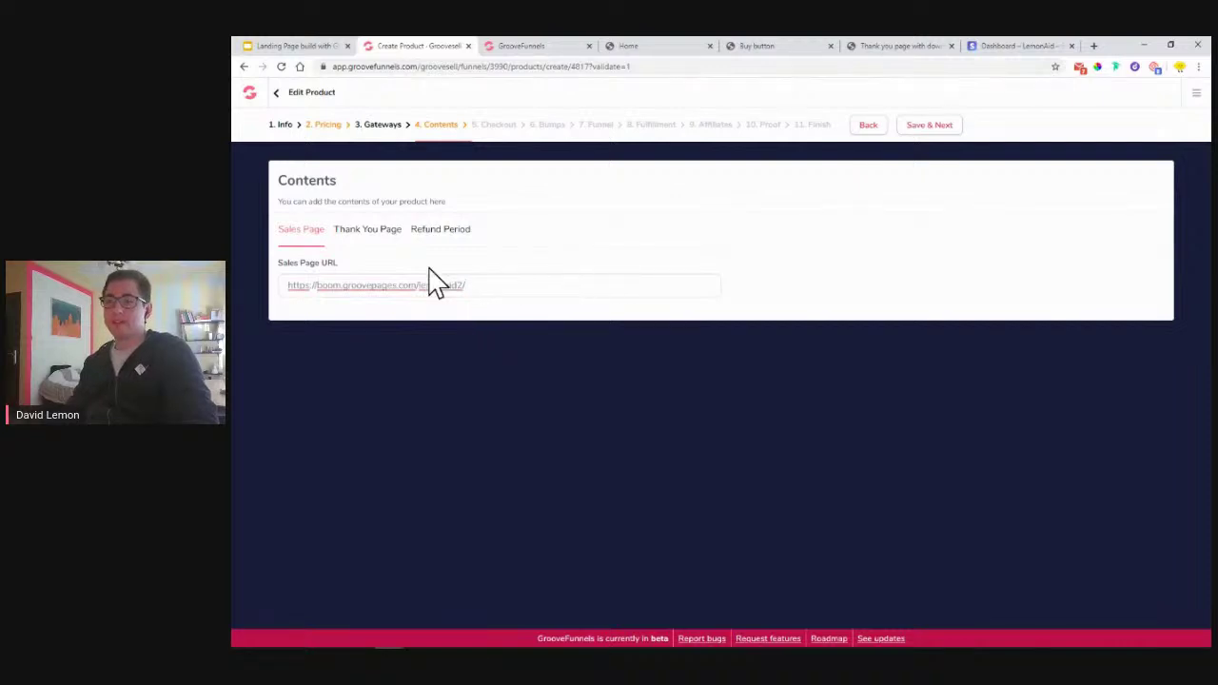
# Set the LemonAid - One bottle thank-you page URL to boom.groovepages.com/lemonaid2/ty and check the published thank-you page's address
pyautogui.click(367, 238)
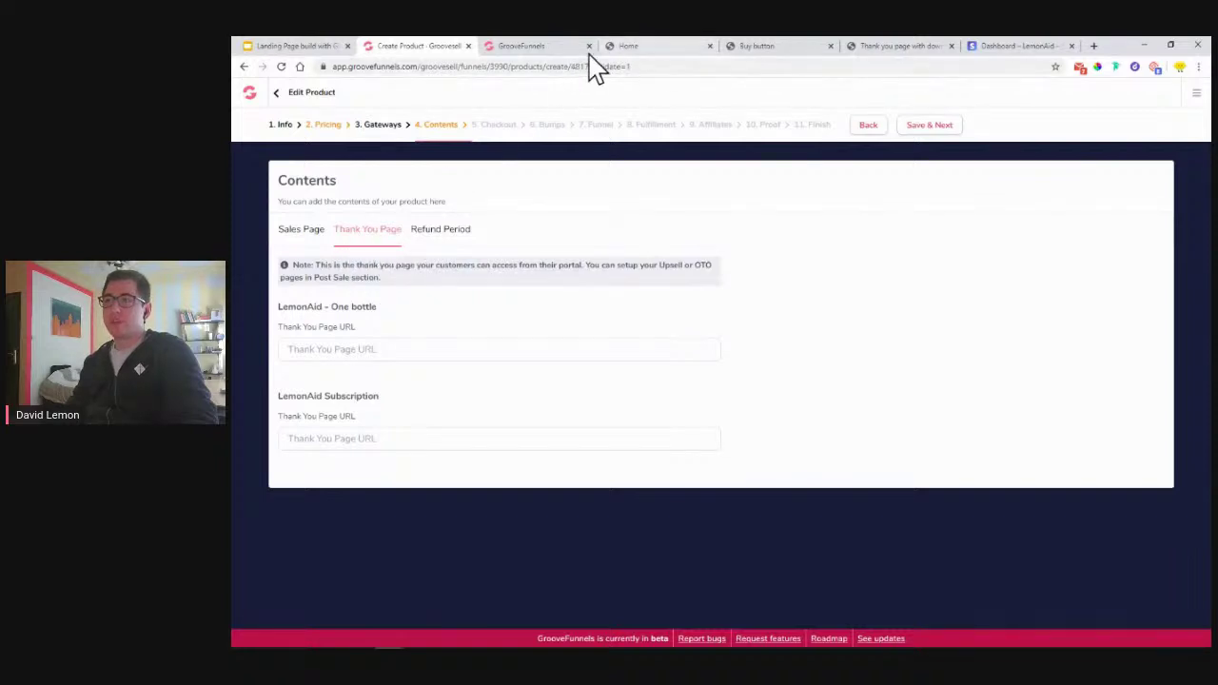
pyautogui.rightClick(371, 351)
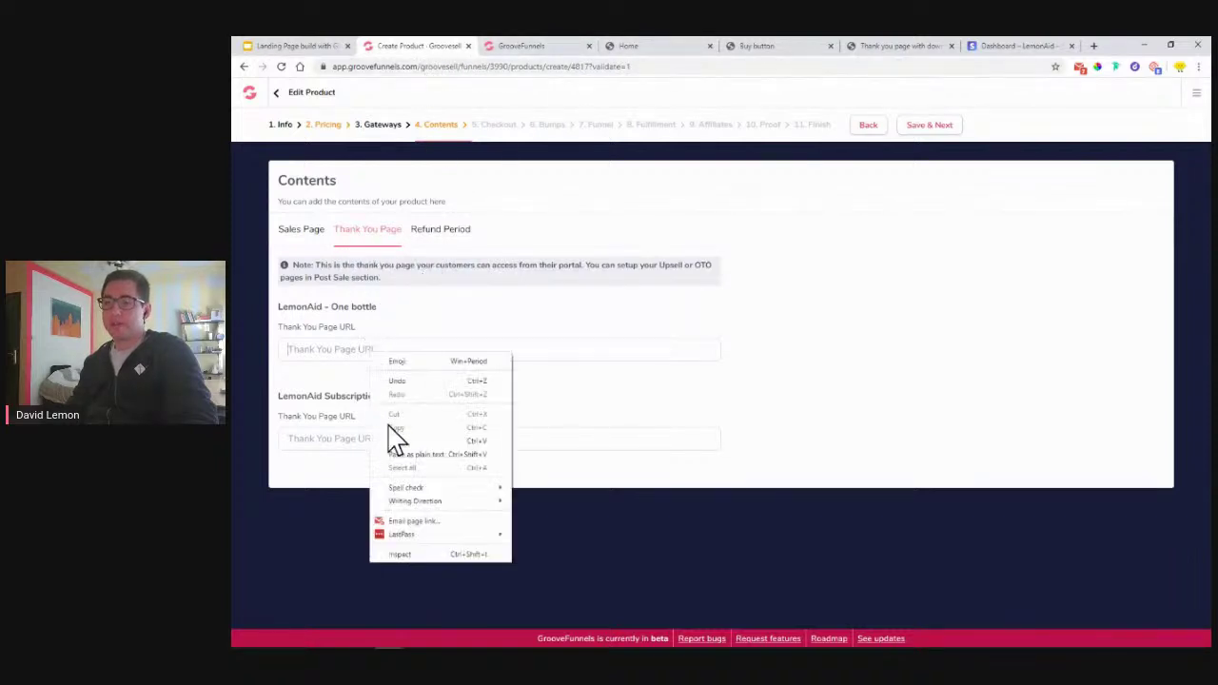
pyautogui.click(397, 441)
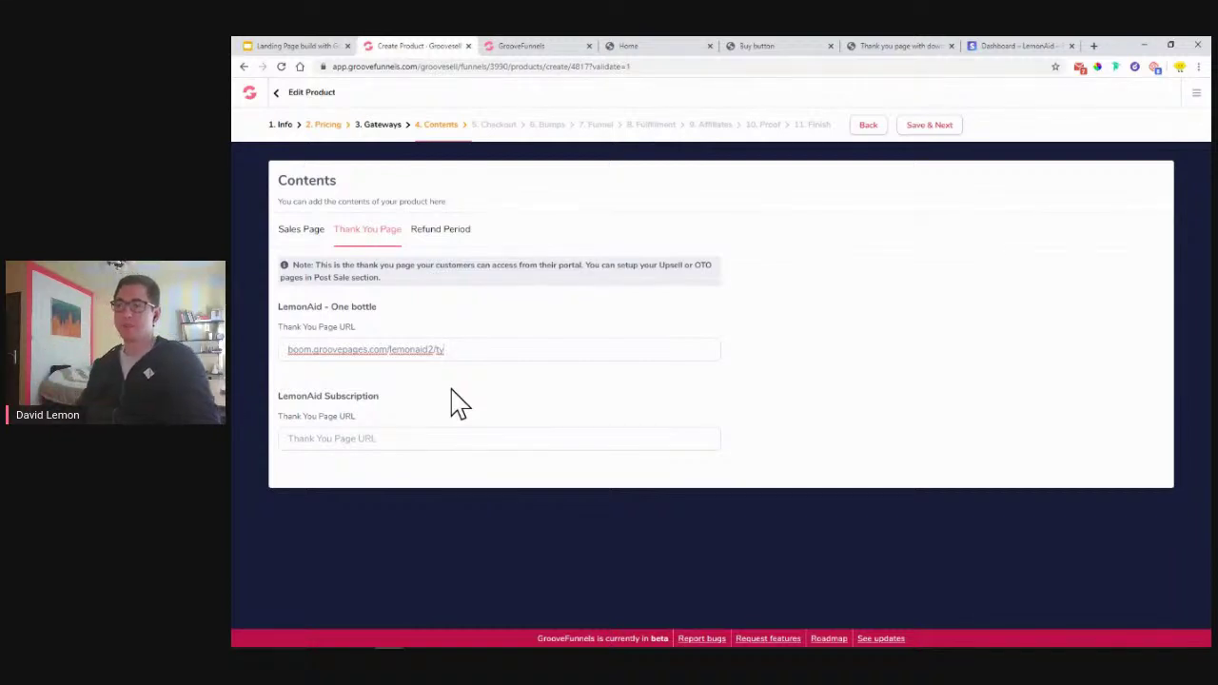
pyautogui.click(873, 47)
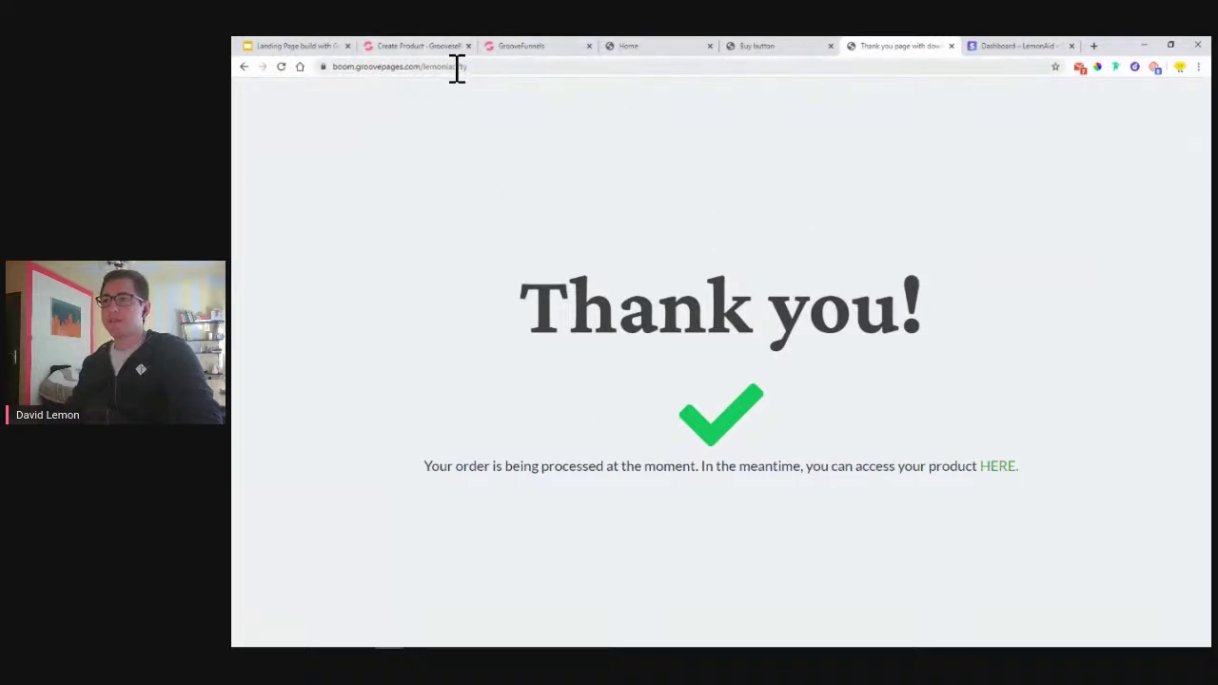
pyautogui.click(412, 47)
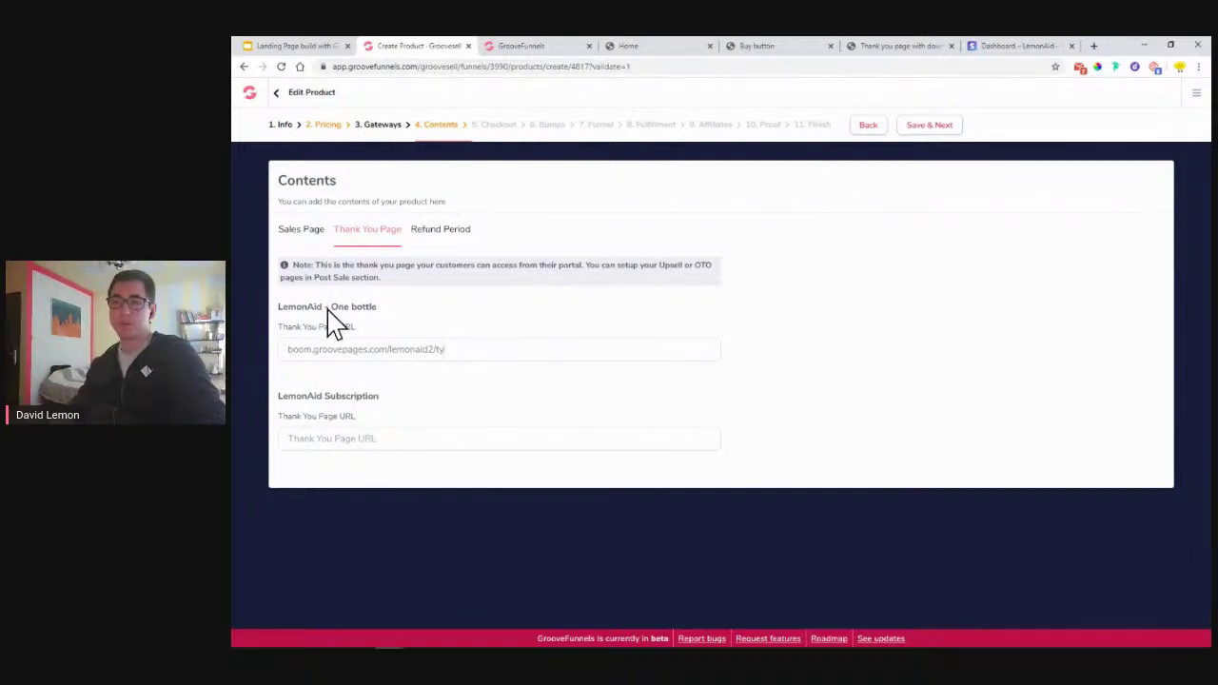
# Set the LemonAid Subscription thank-you page URL to boom.groovepages.com/lemonaid2/ty
pyautogui.rightClick(389, 440)
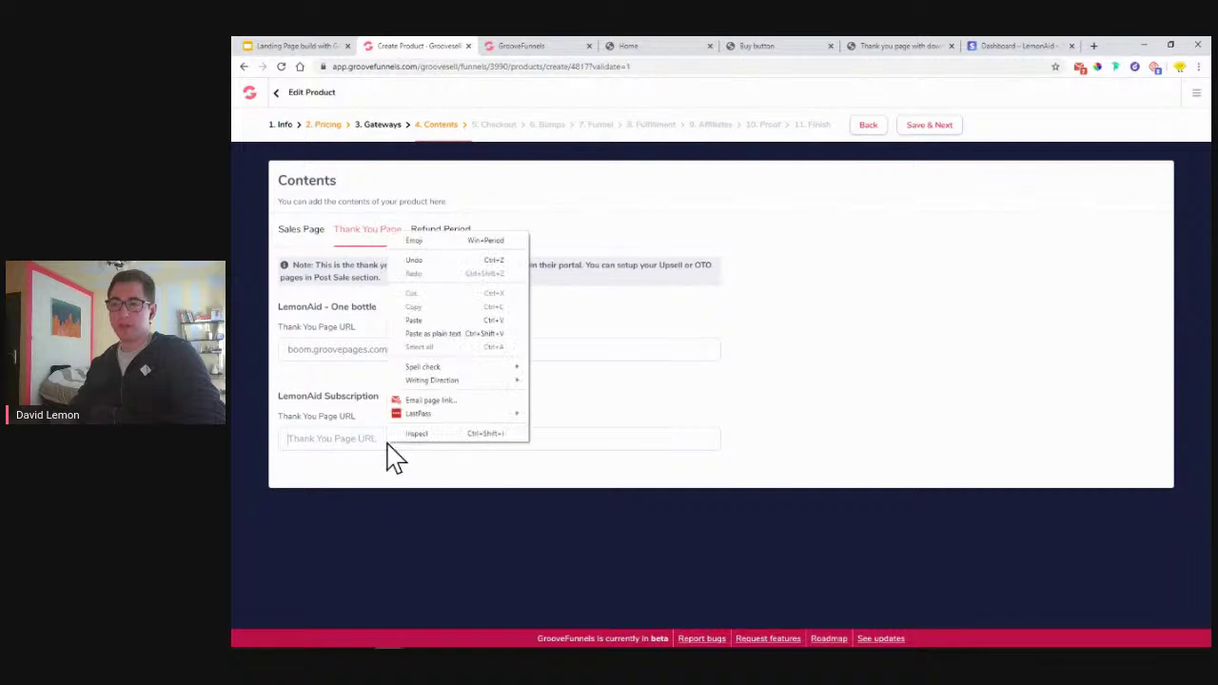
pyautogui.click(435, 321)
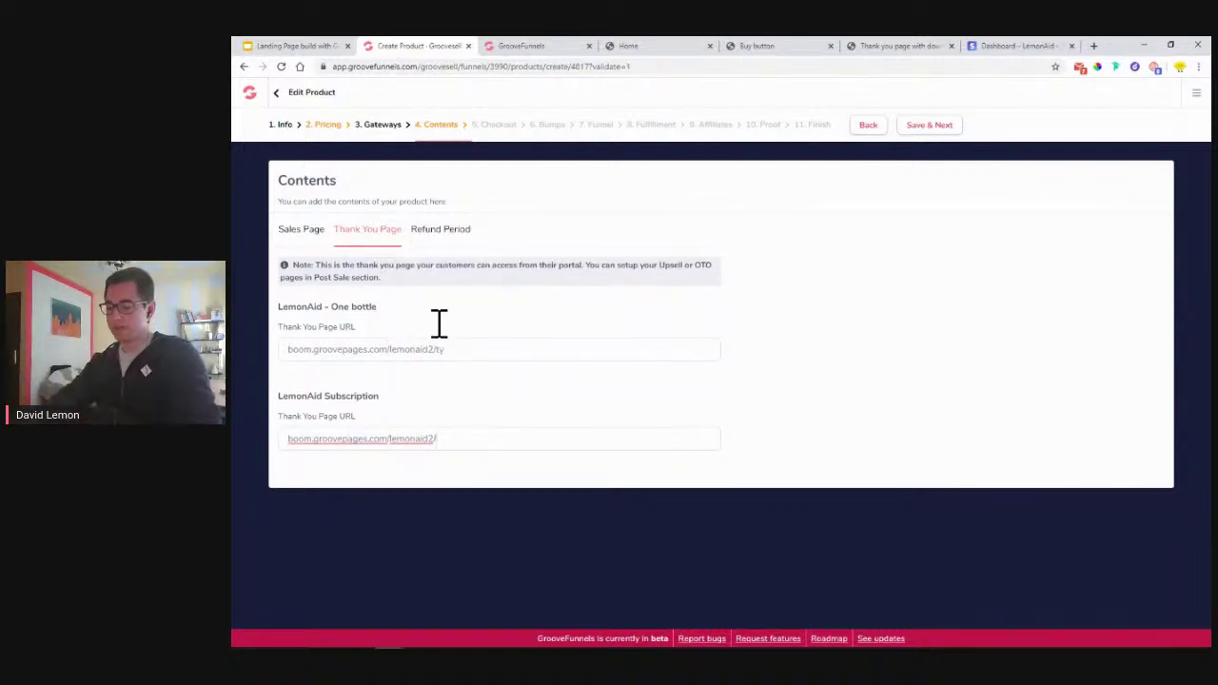
pyautogui.click(476, 416)
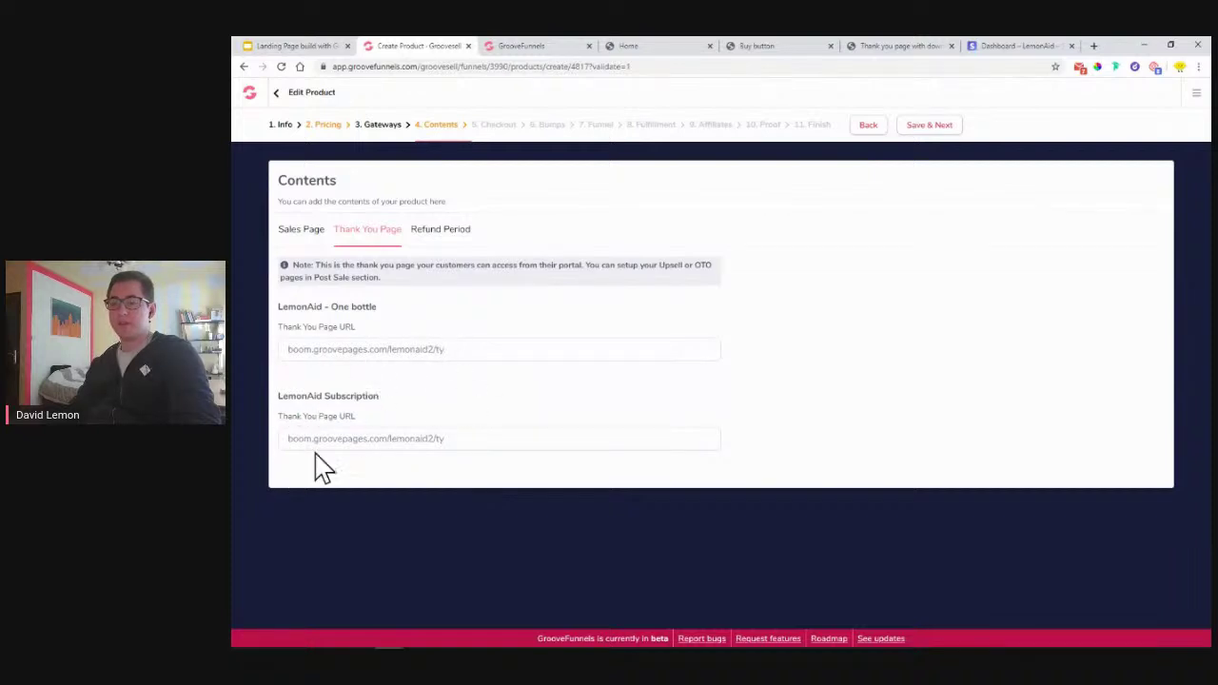
# Set the product's refund period to 7 and try to save the contents
pyautogui.click(448, 238)
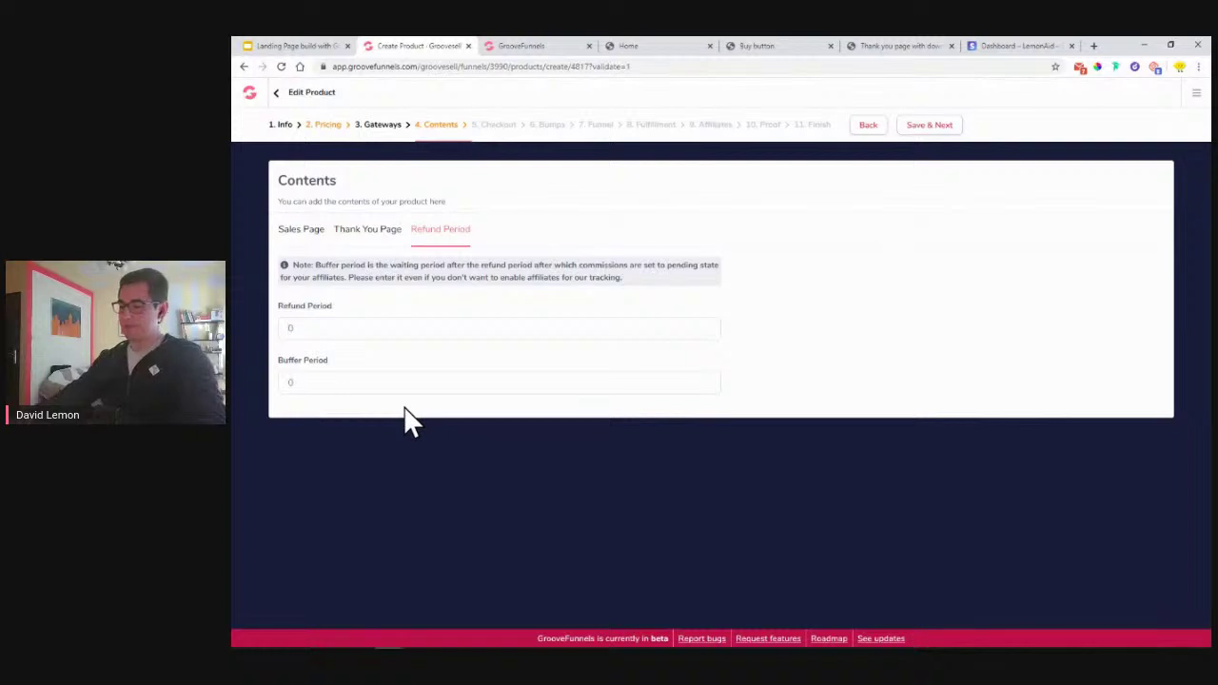
pyautogui.write('7')
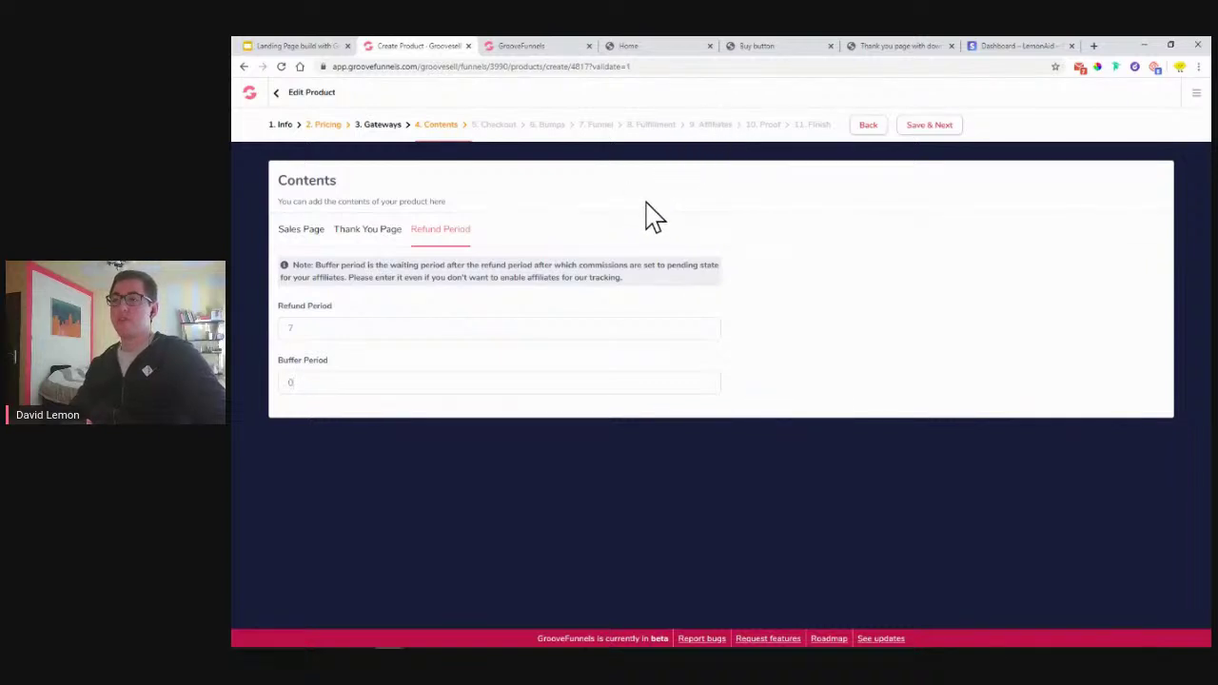
pyautogui.click(942, 133)
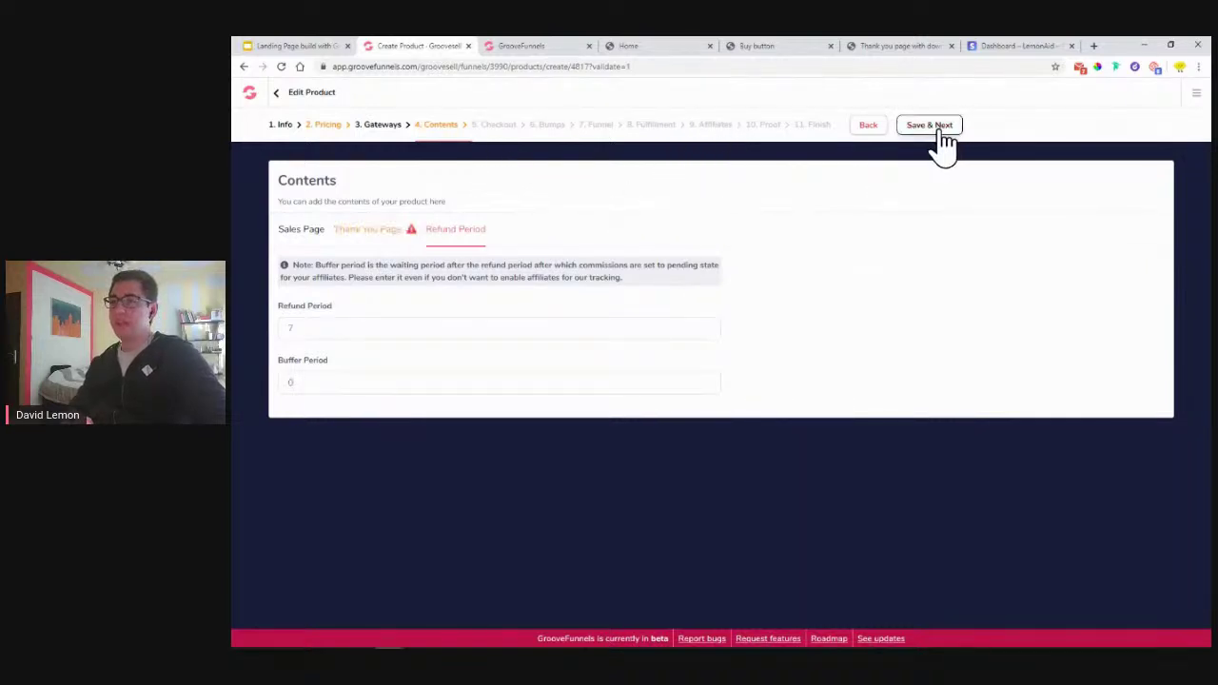
pyautogui.click(381, 232)
pyautogui.click(291, 350)
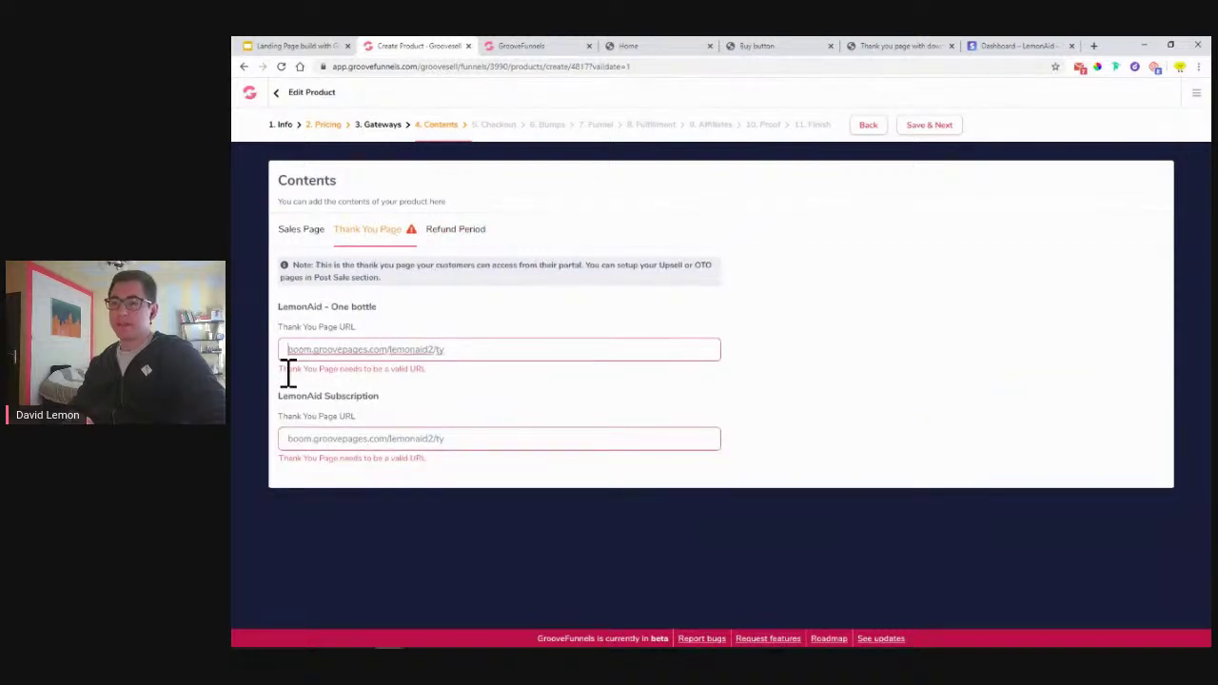
pyautogui.write('https')
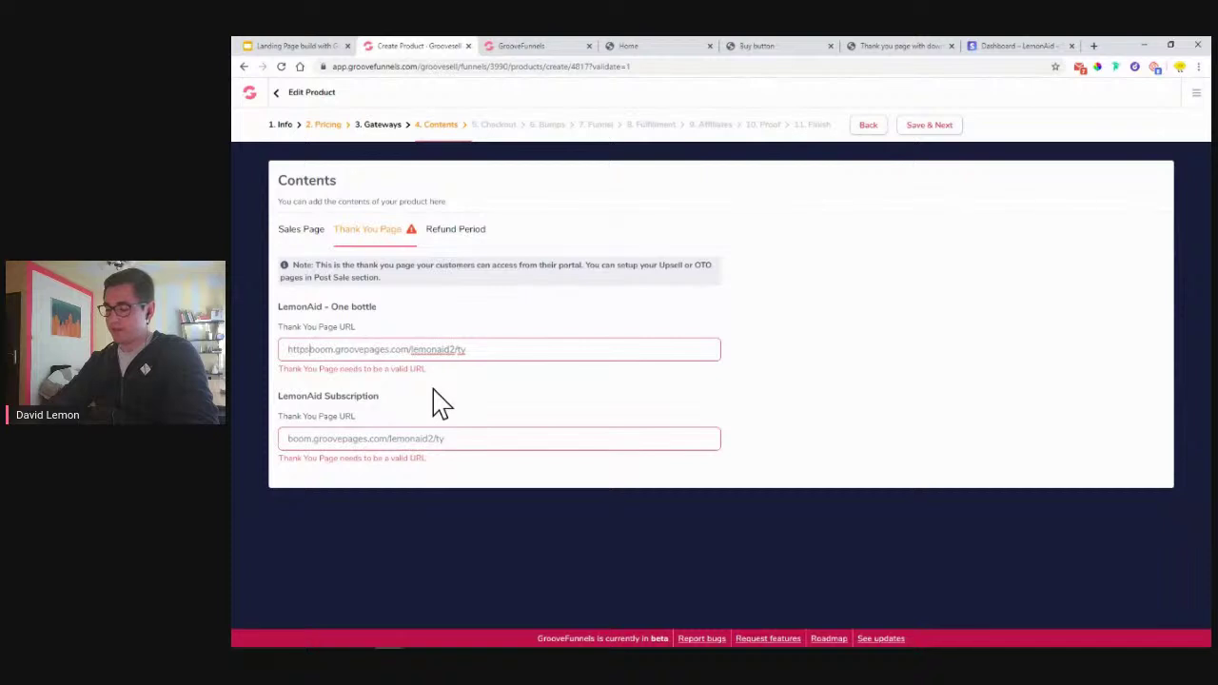
pyautogui.write('://')
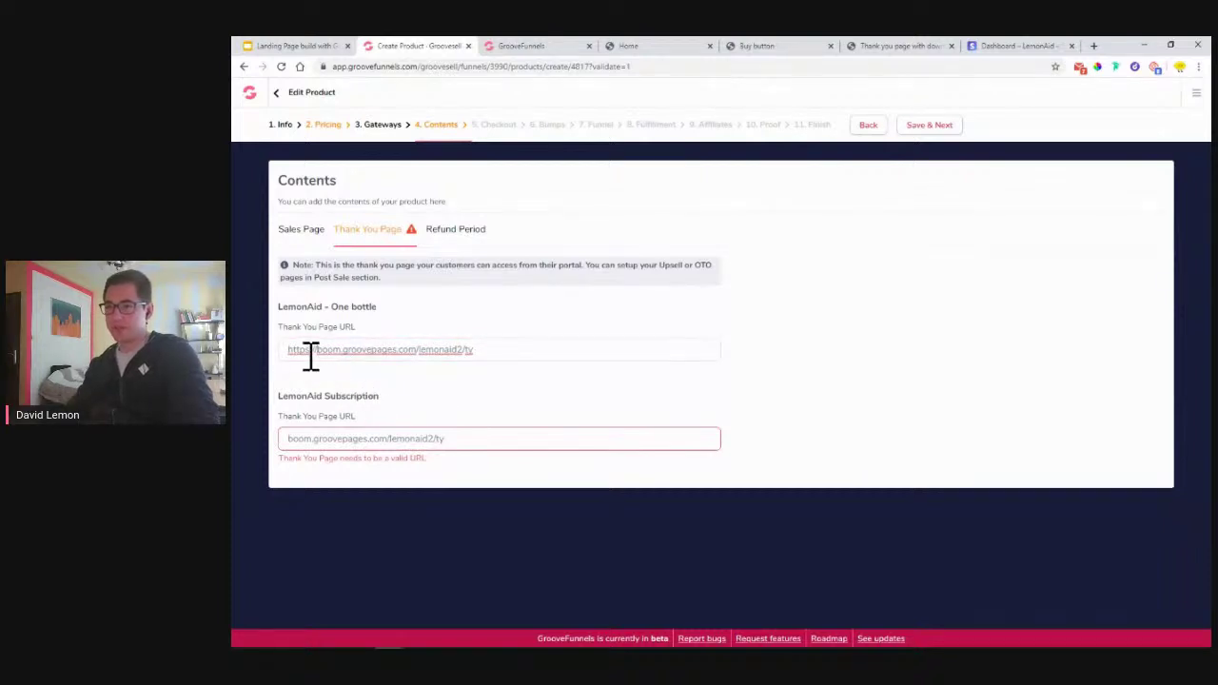
pyautogui.moveTo(319, 353); pyautogui.dragTo(253, 352)
pyautogui.hotkey('ctrl', 'c')
pyautogui.click(297, 442)
pyautogui.hotkey('ctrl', 'v')
pyautogui.click(933, 126)
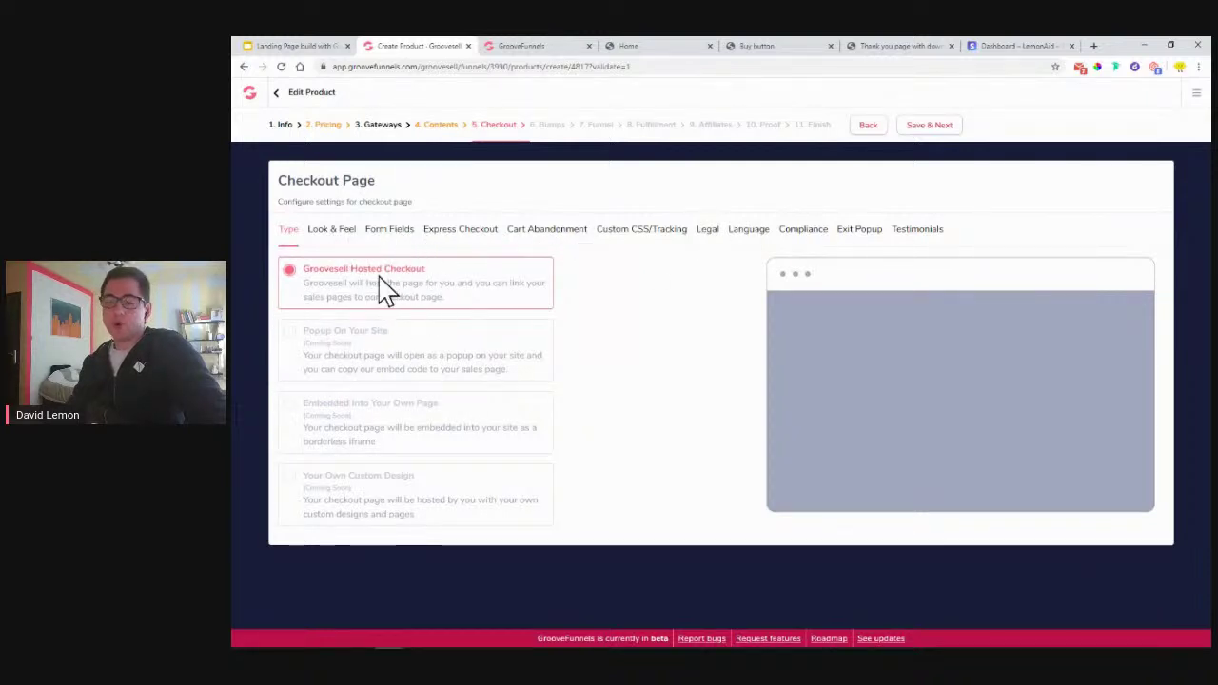
# Review the checkout page's look and feel options and compare them with the checkout form on the published landing page
pyautogui.click(330, 236)
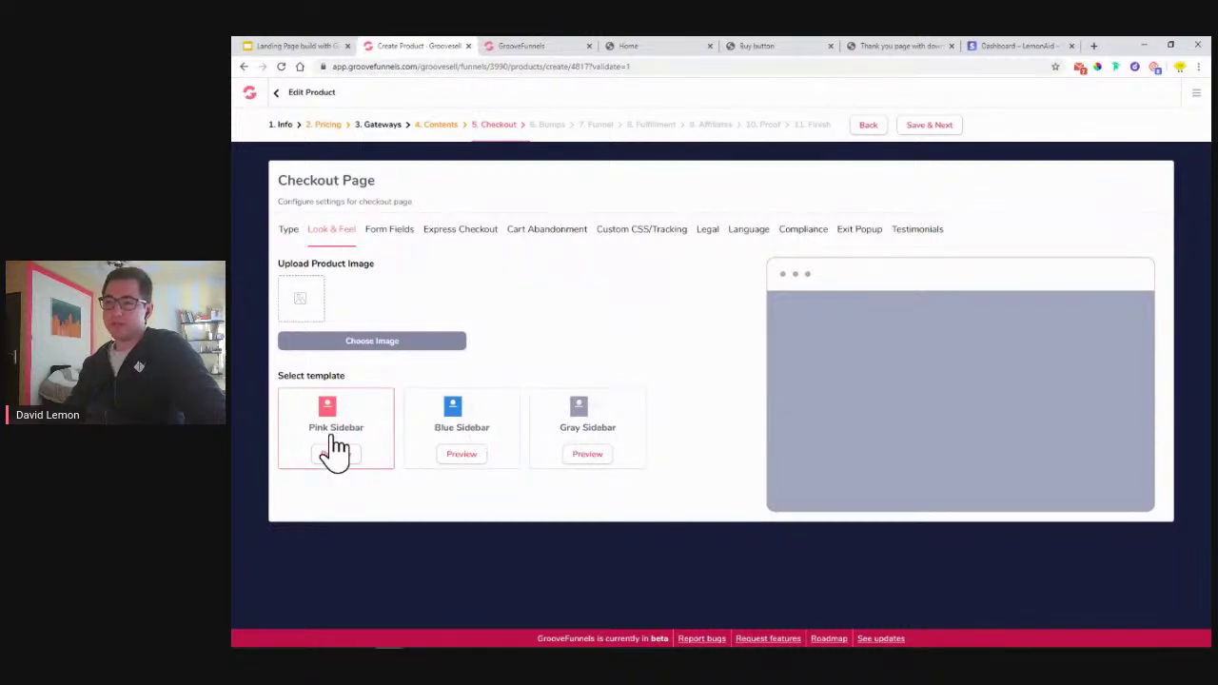
pyautogui.click(666, 48)
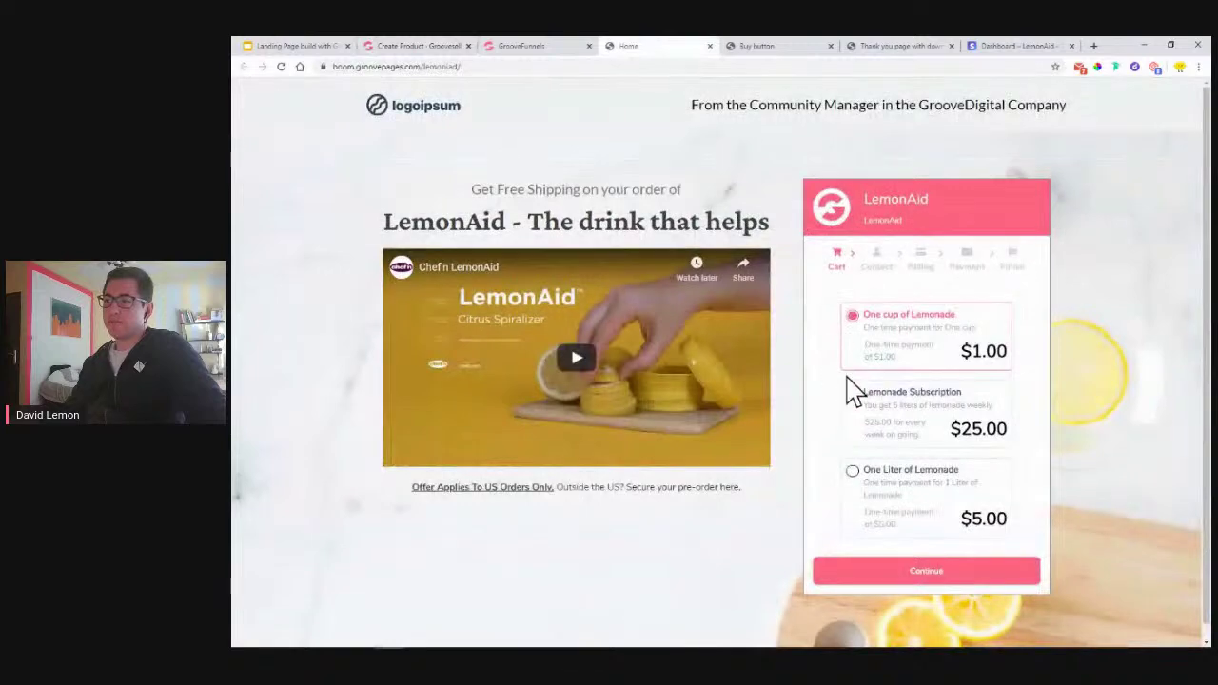
pyautogui.click(428, 48)
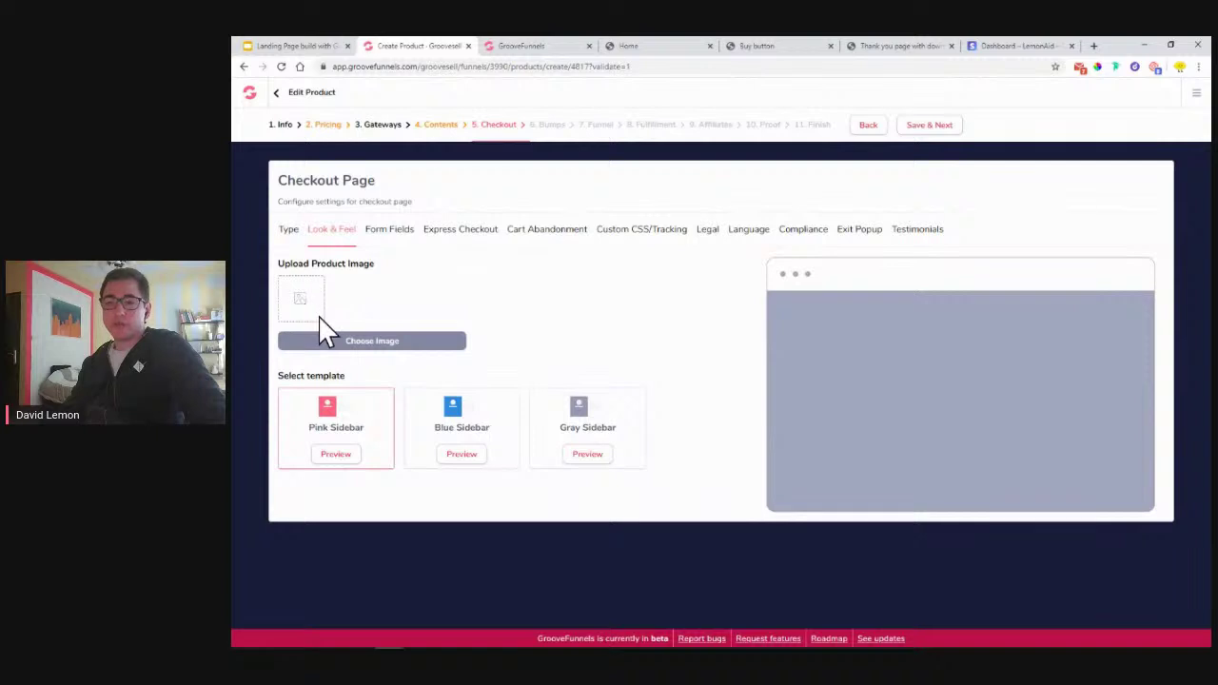
# Remove the Phone and Company fields from the checkout form
pyautogui.click(392, 250)
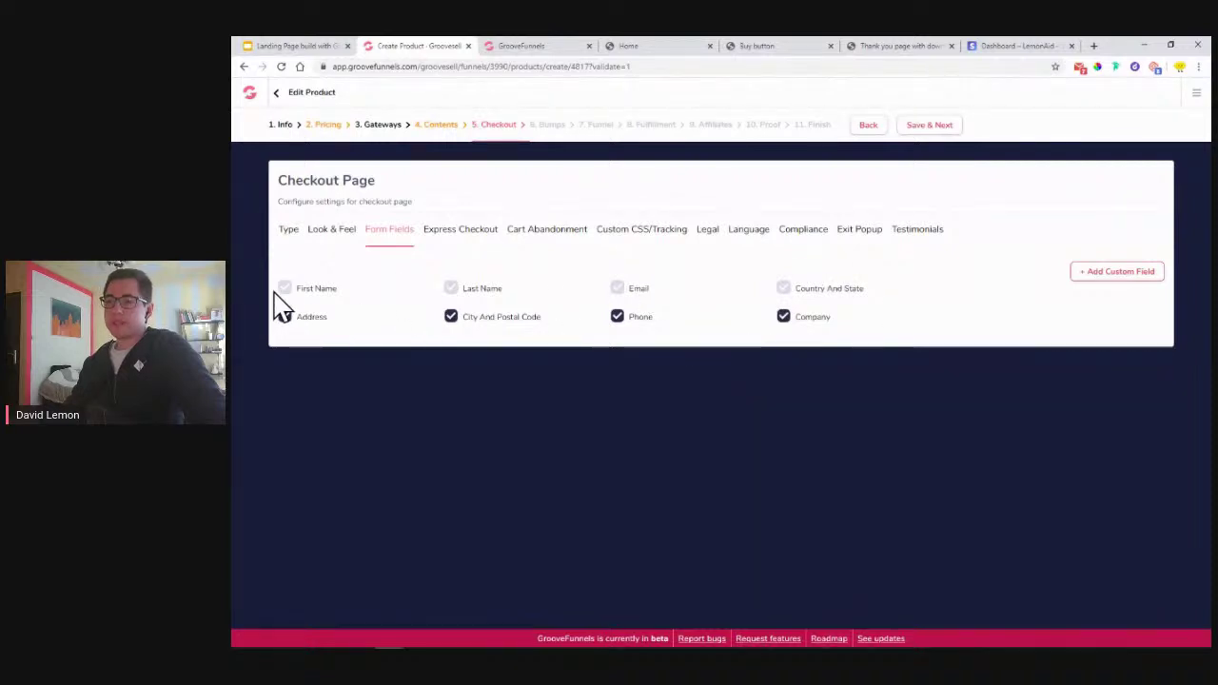
pyautogui.click(616, 319)
pyautogui.click(783, 319)
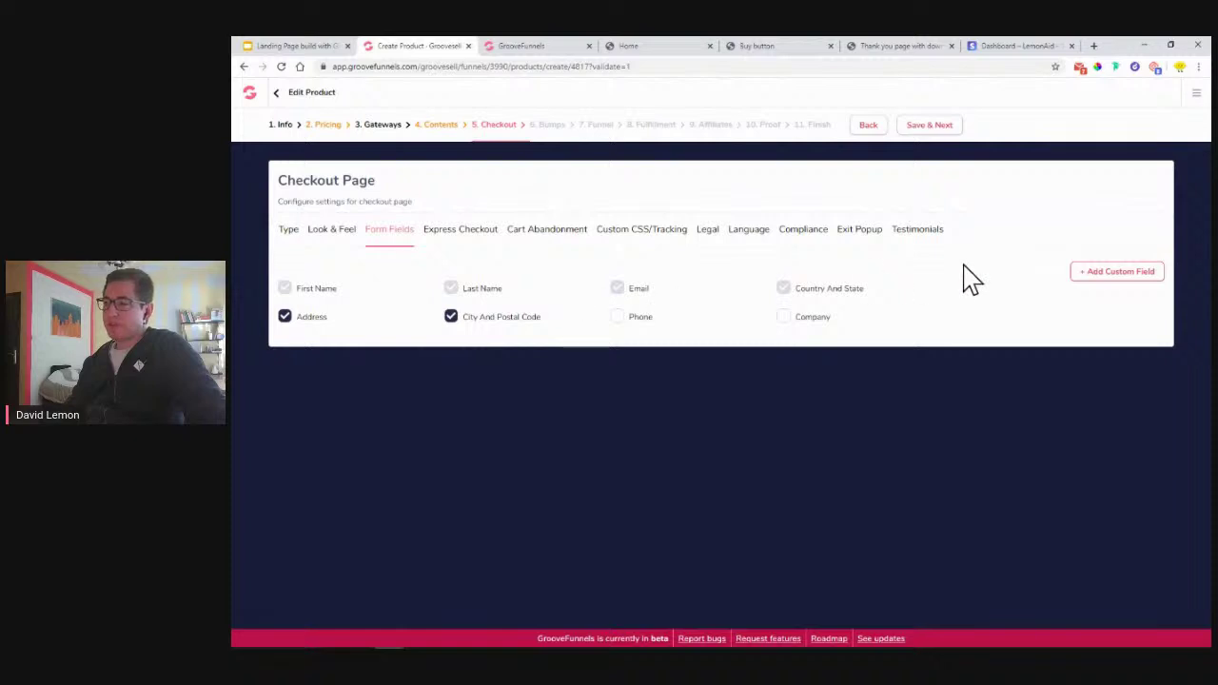
# Add a custom field named "Number of bottles" to the checkout form
pyautogui.click(1096, 282)
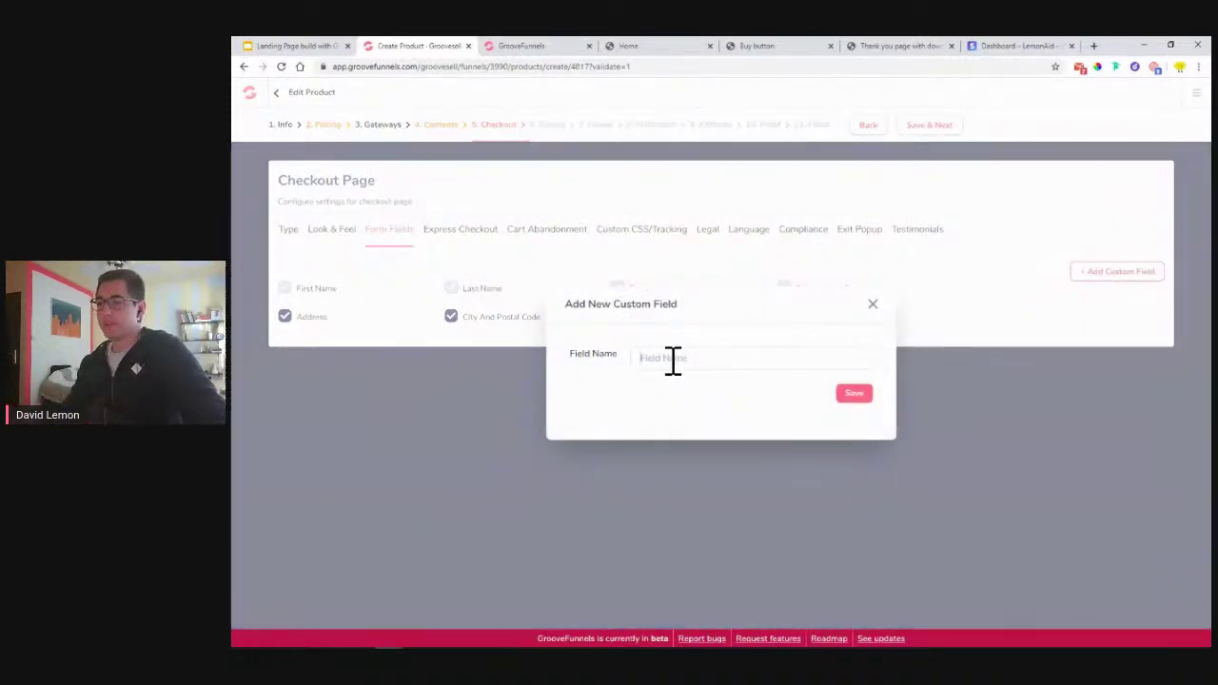
pyautogui.click(673, 359)
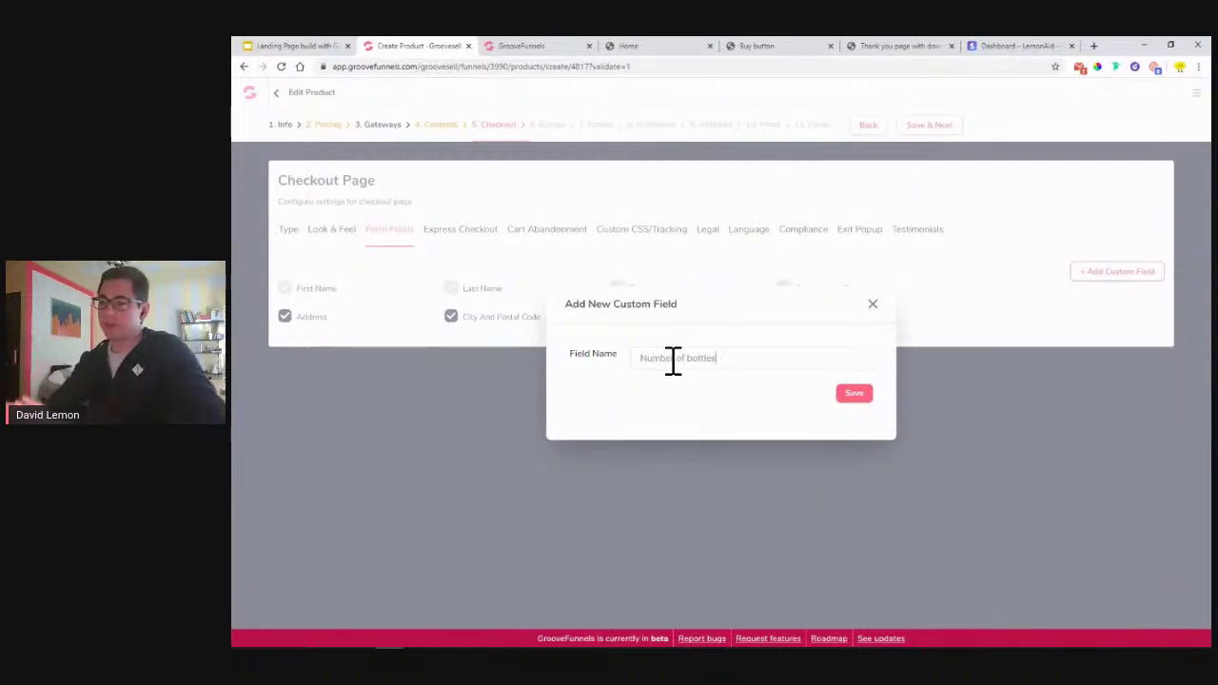
pyautogui.click(859, 394)
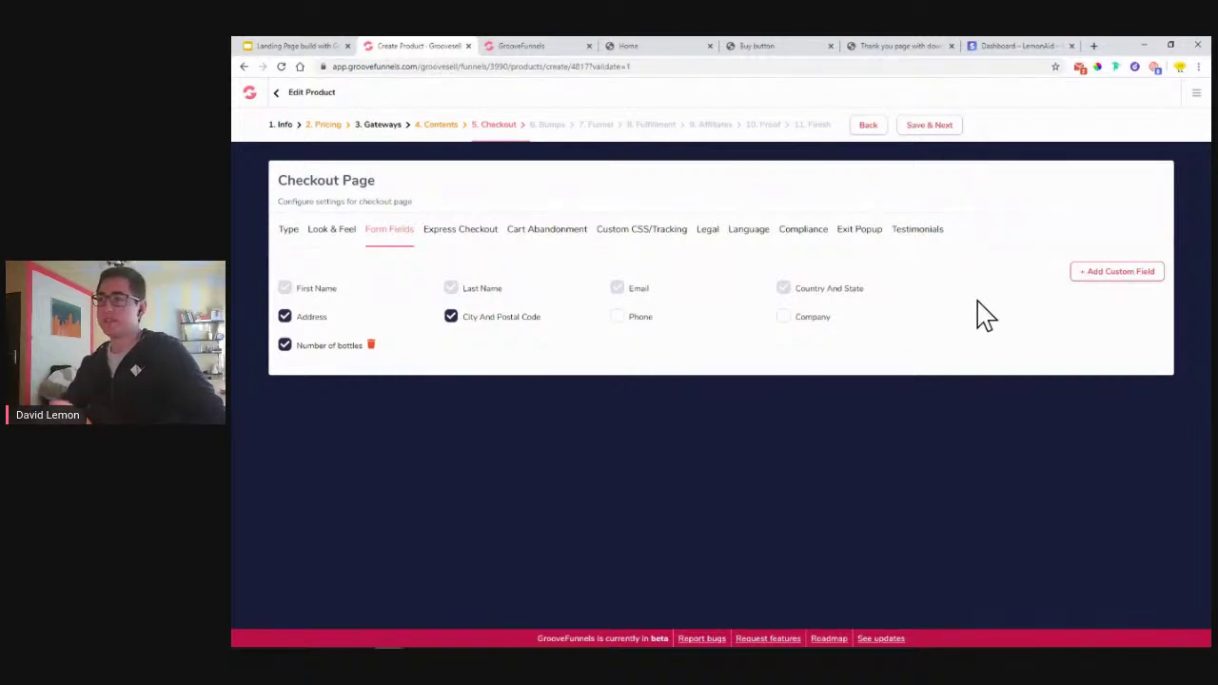
# Review the published LemonAid pages and the checkout page's express checkout, cart abandonment and custom CSS/tracking settings
pyautogui.click(781, 47)
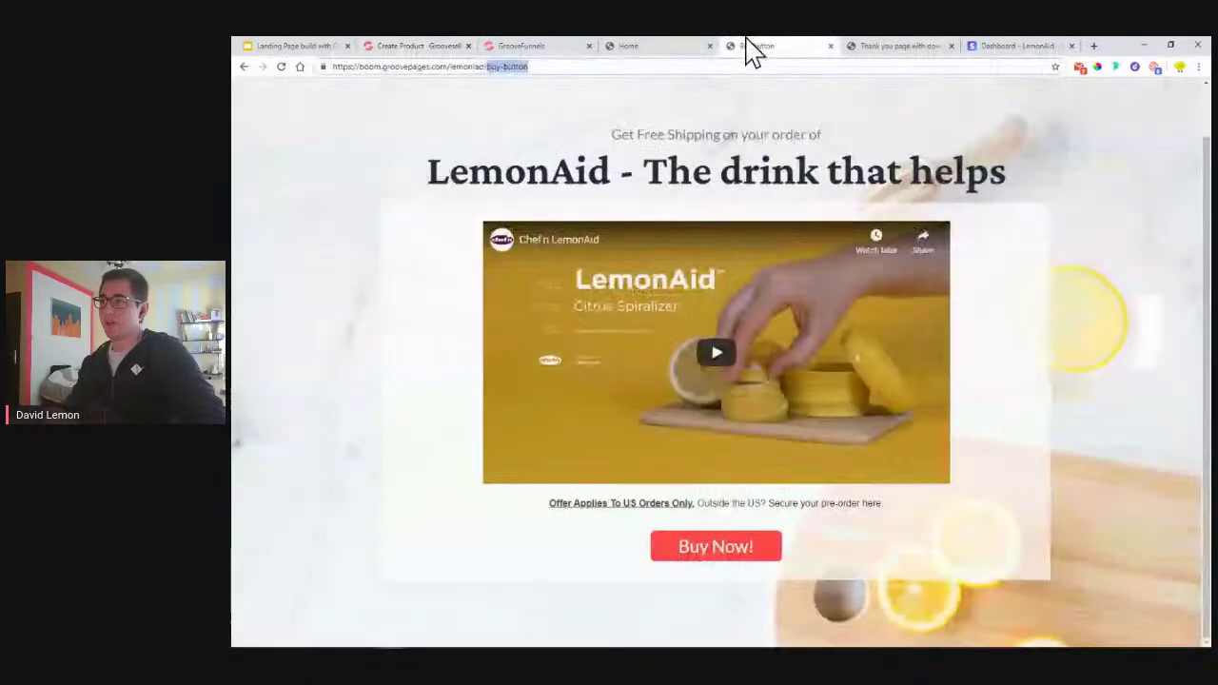
pyautogui.click(892, 46)
pyautogui.click(656, 46)
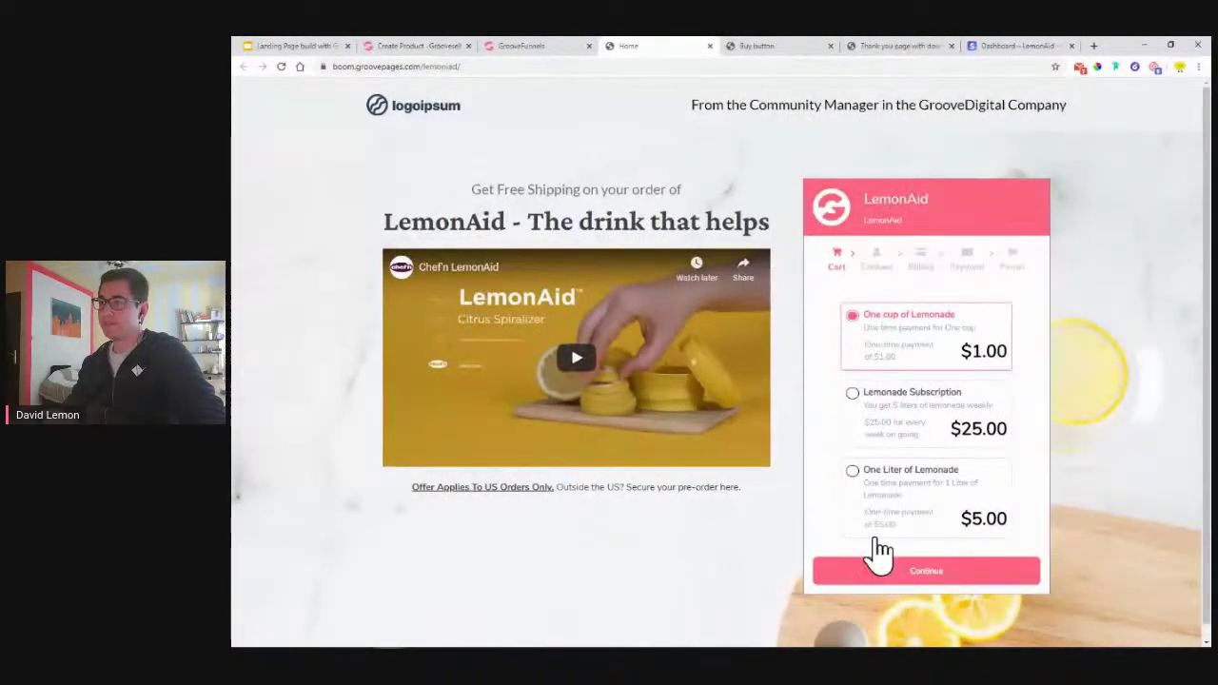
pyautogui.click(429, 46)
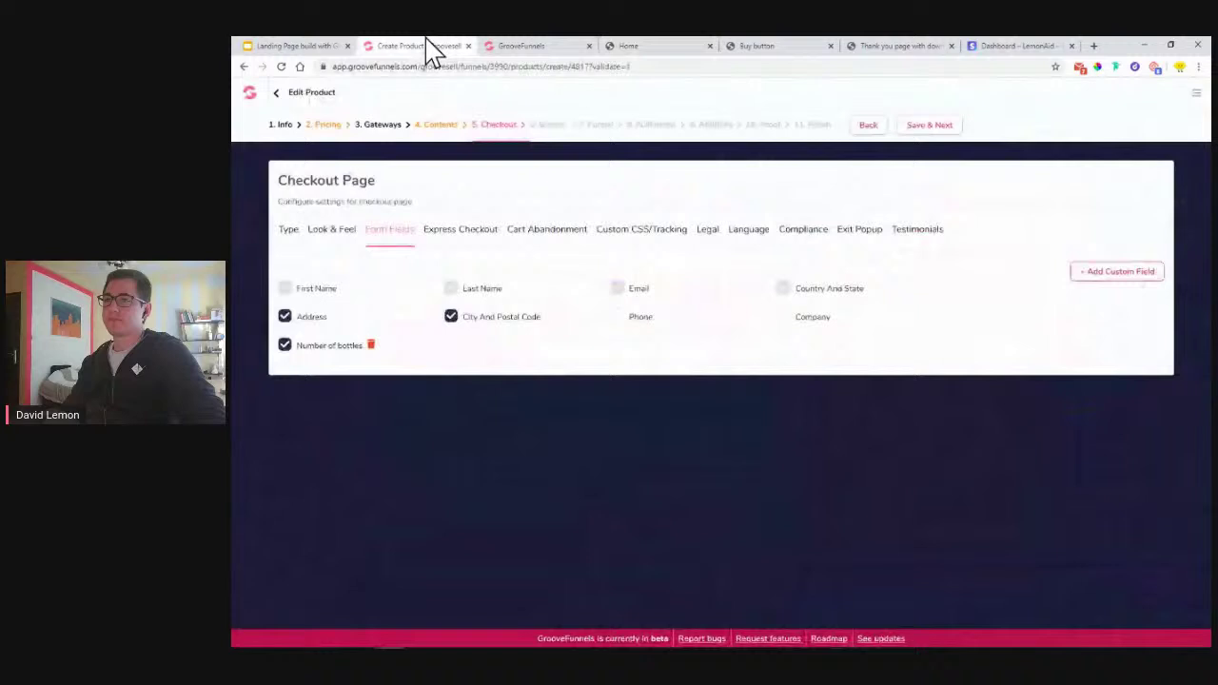
pyautogui.click(464, 245)
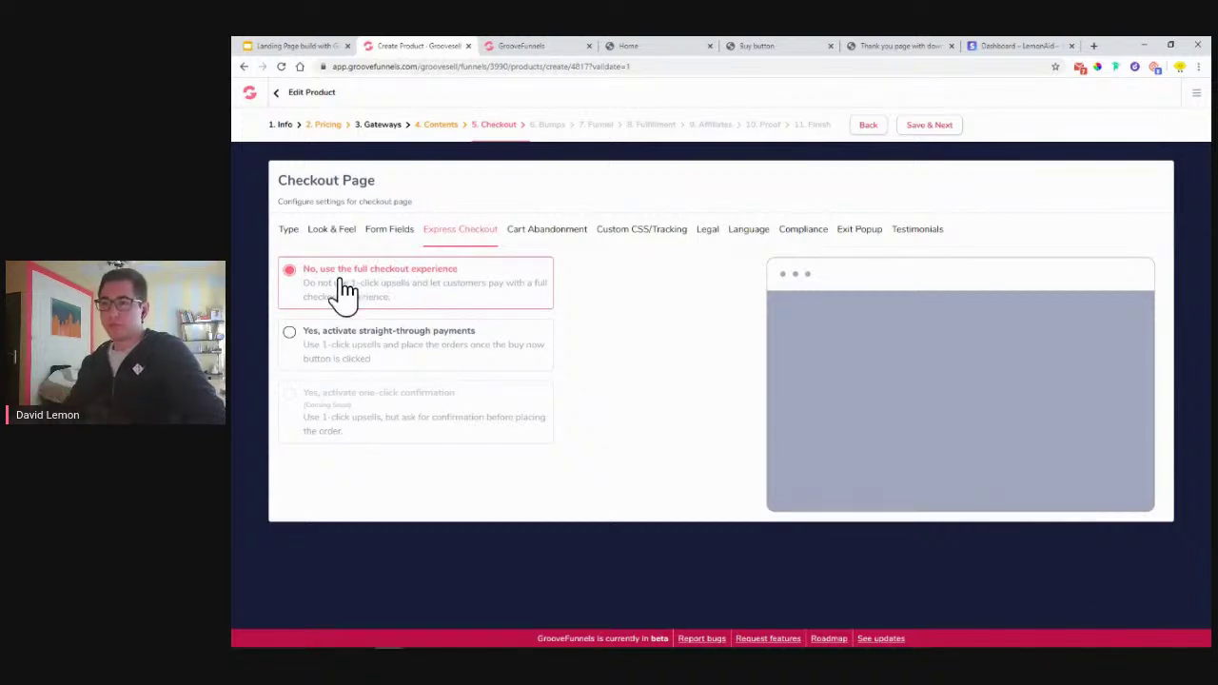
pyautogui.click(556, 246)
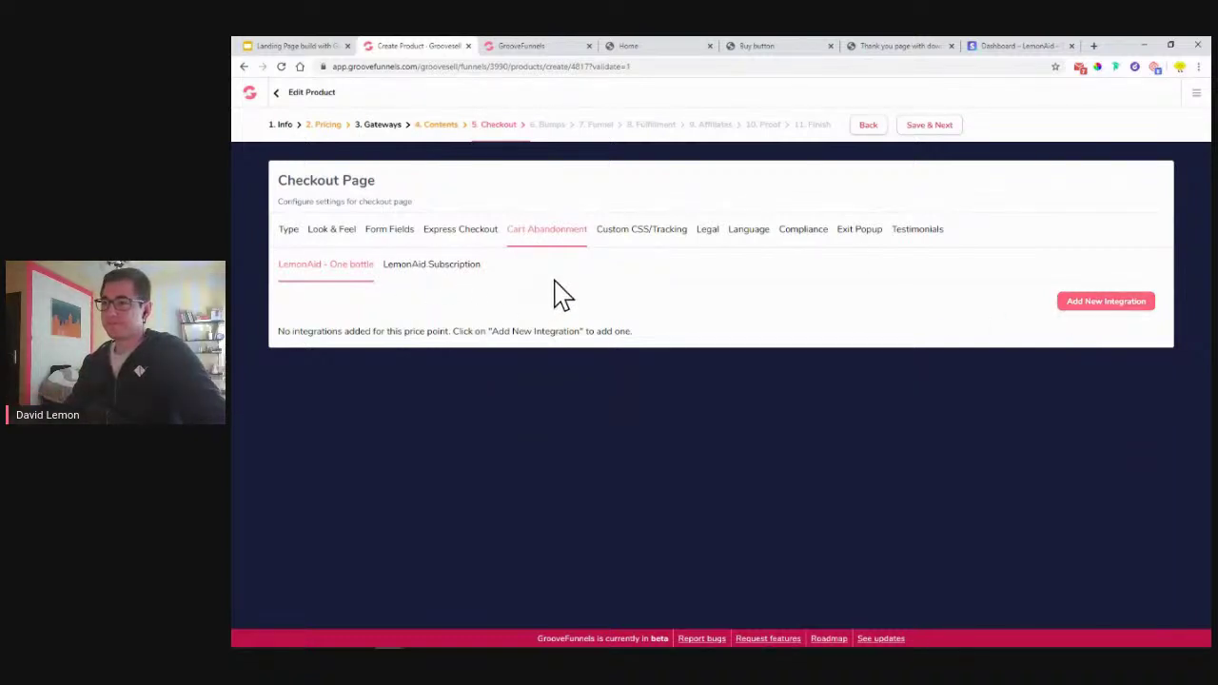
pyautogui.click(645, 238)
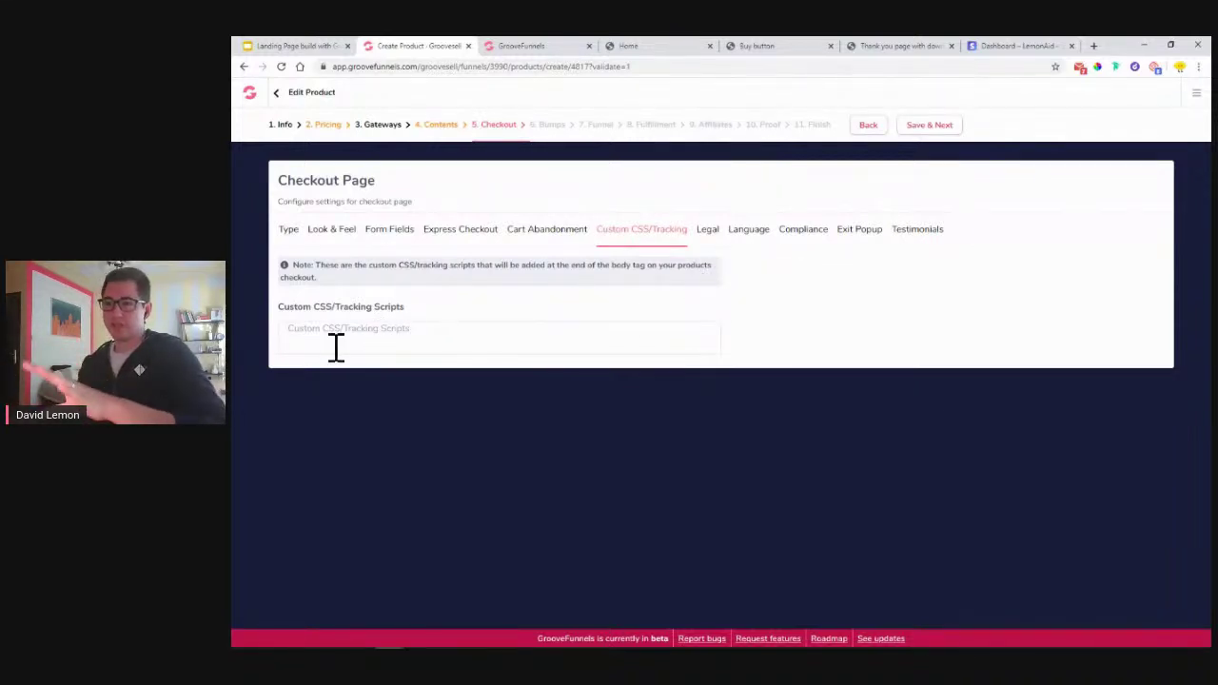
# Require customers to agree to vendor specific terms, with the legal text "I agree to enjoy my wonderful bottle of LemonAid"
pyautogui.click(706, 233)
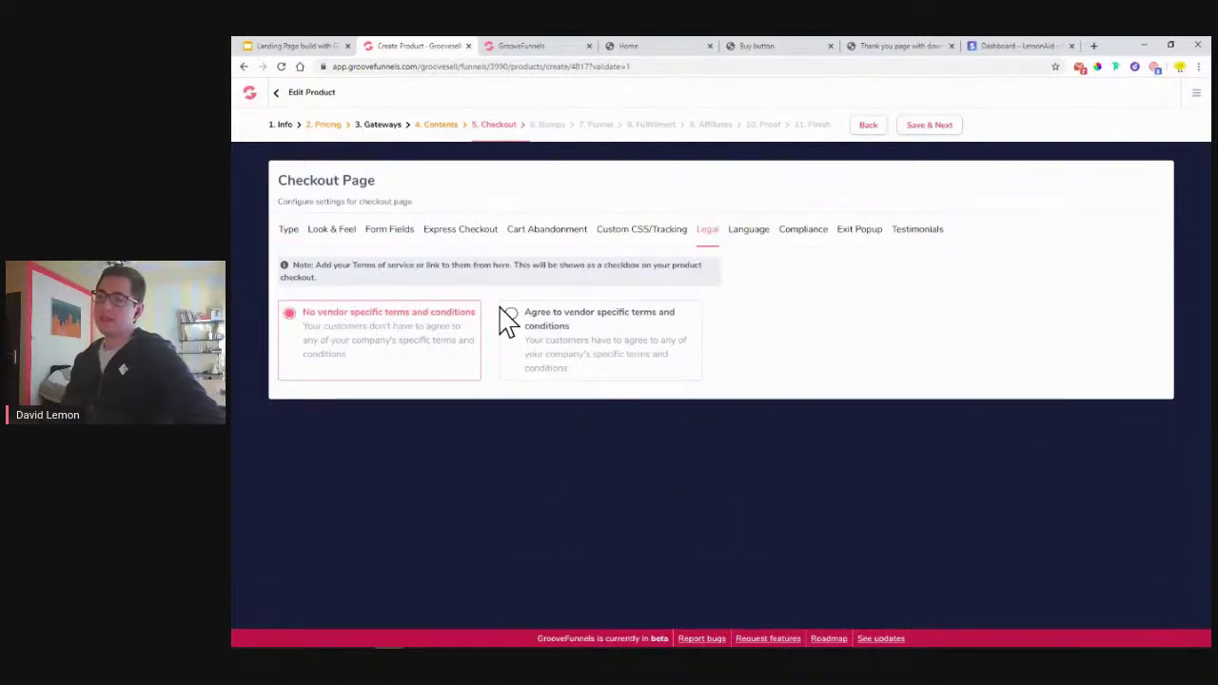
pyautogui.click(560, 47)
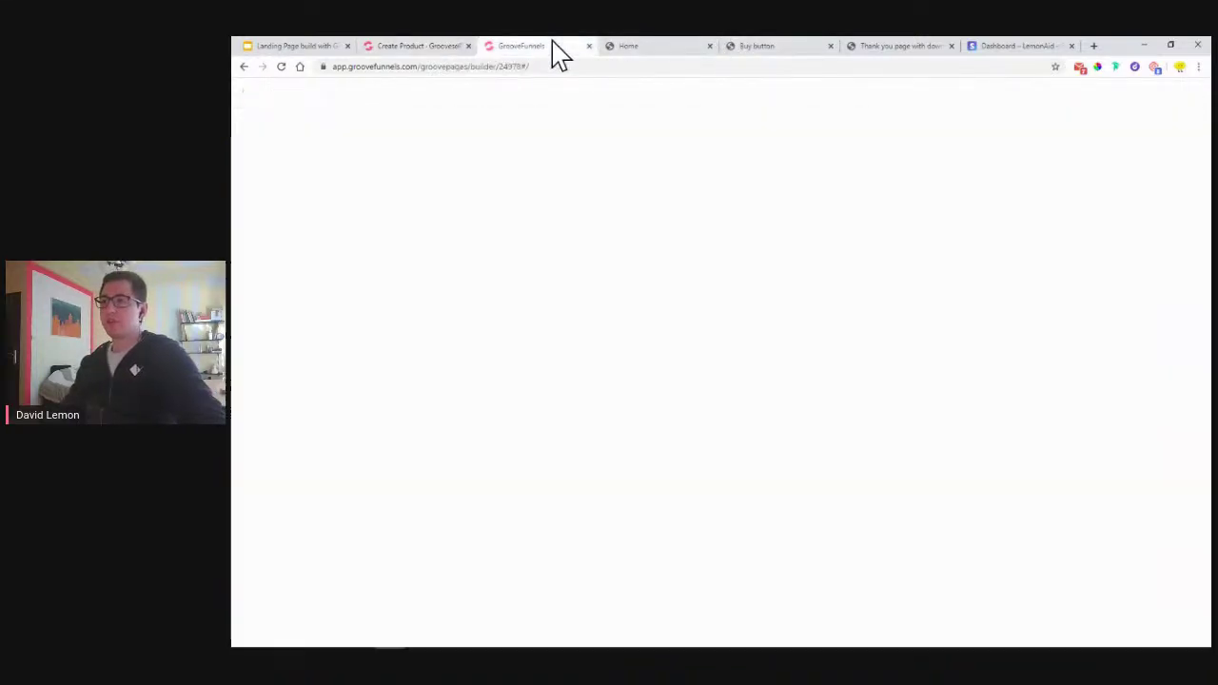
pyautogui.click(651, 43)
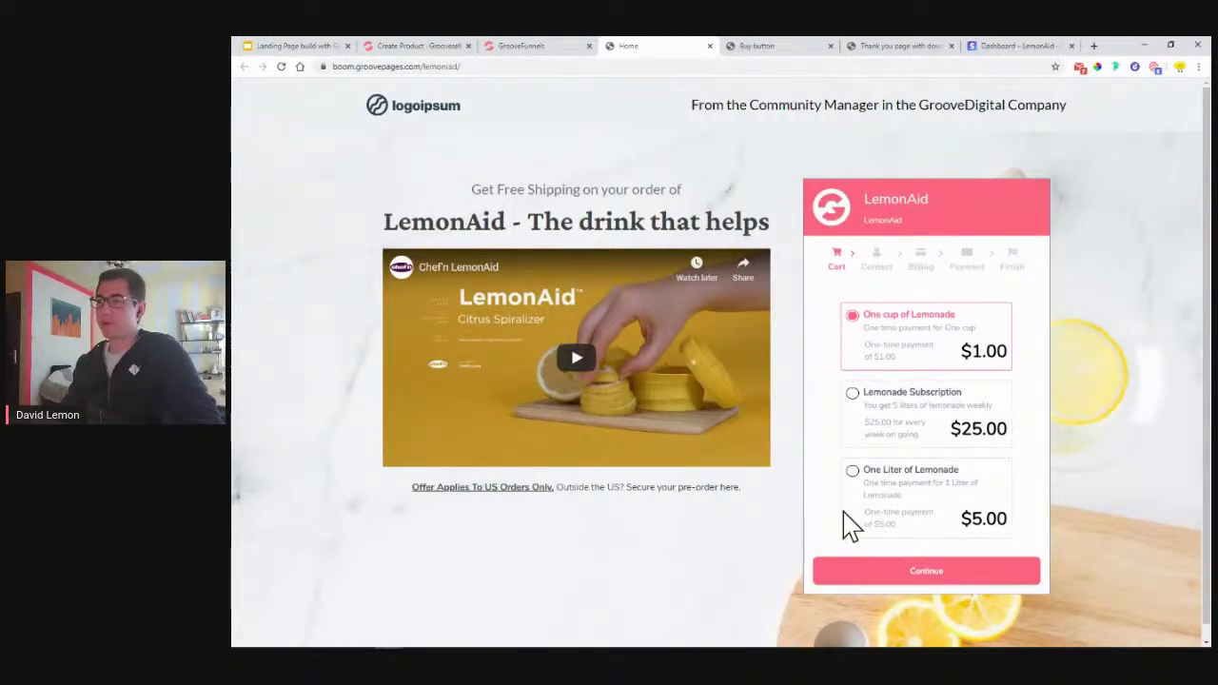
pyautogui.click(415, 45)
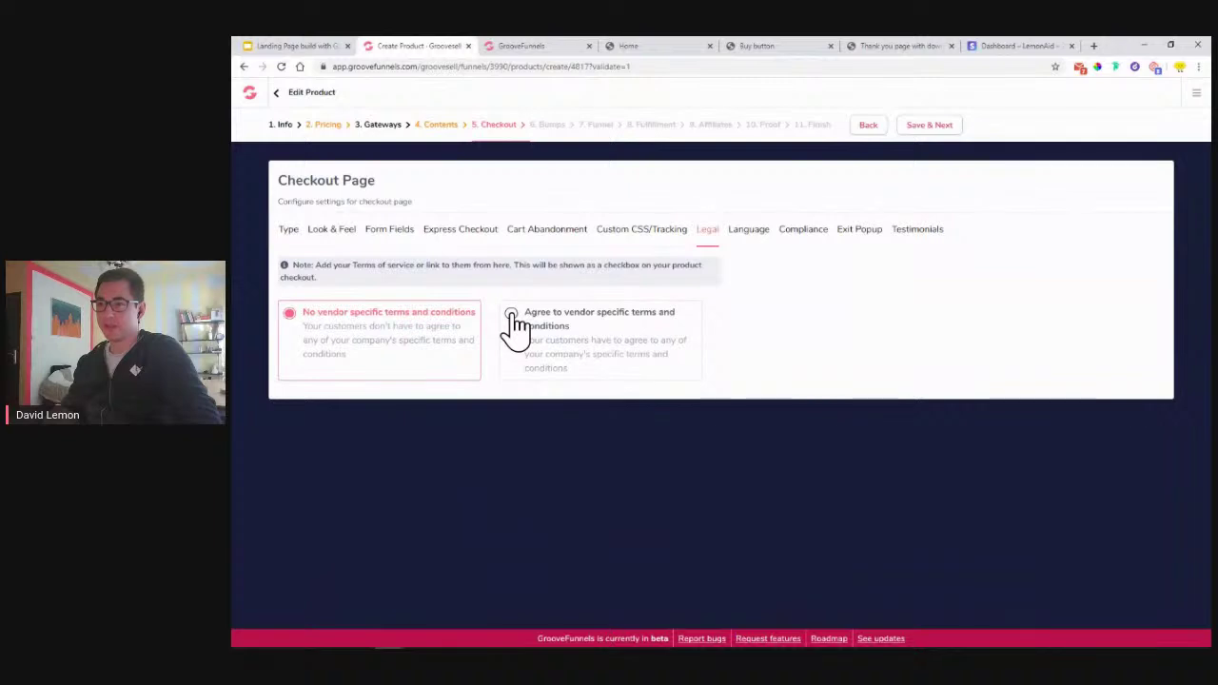
pyautogui.click(512, 315)
pyautogui.click(452, 446)
pyautogui.write('1)')
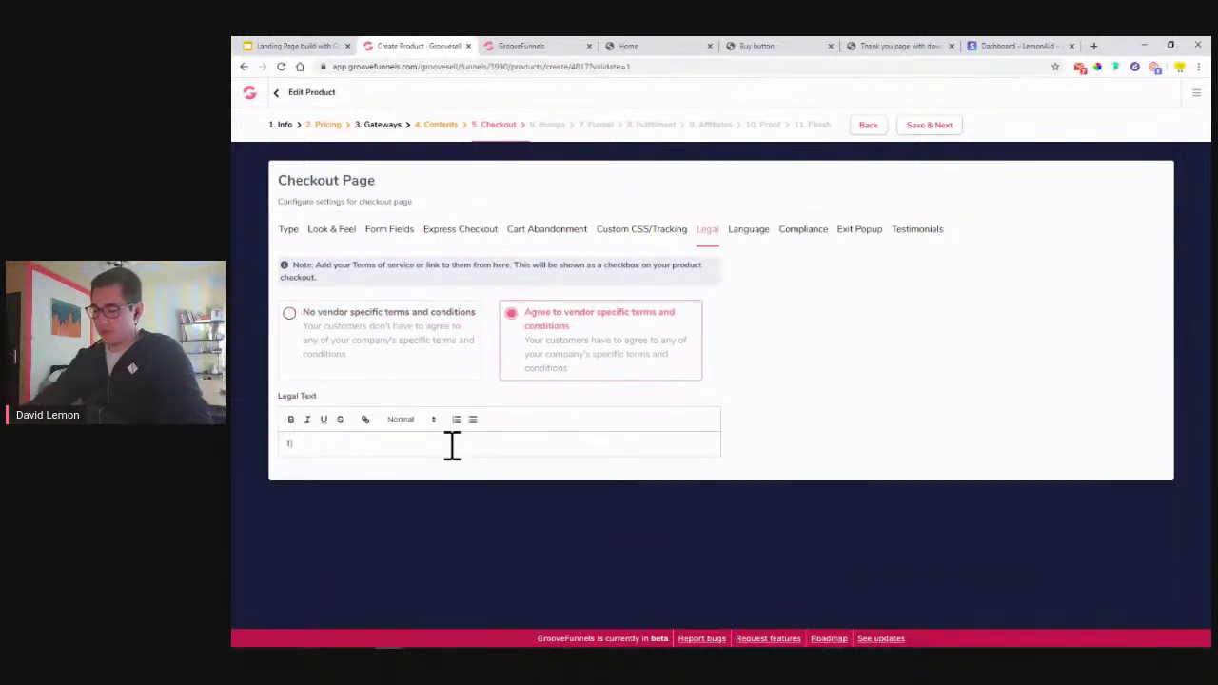
pyautogui.write('agree to enjoy')
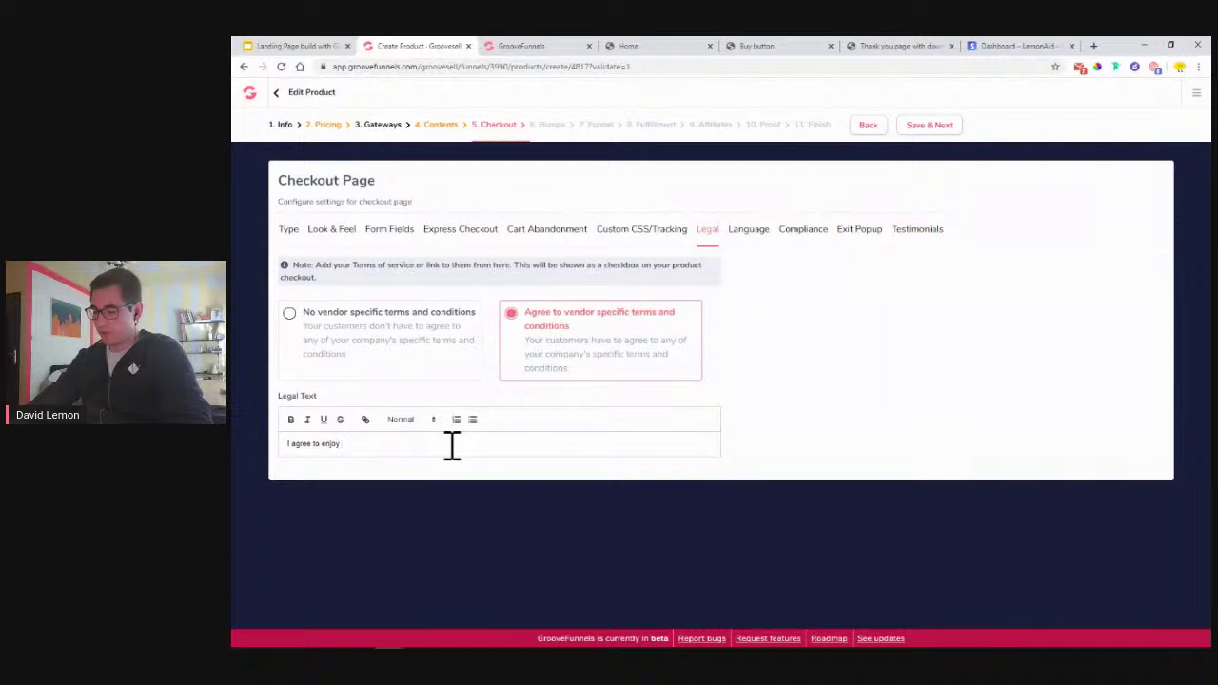
pyautogui.write(' my wonderful bot')
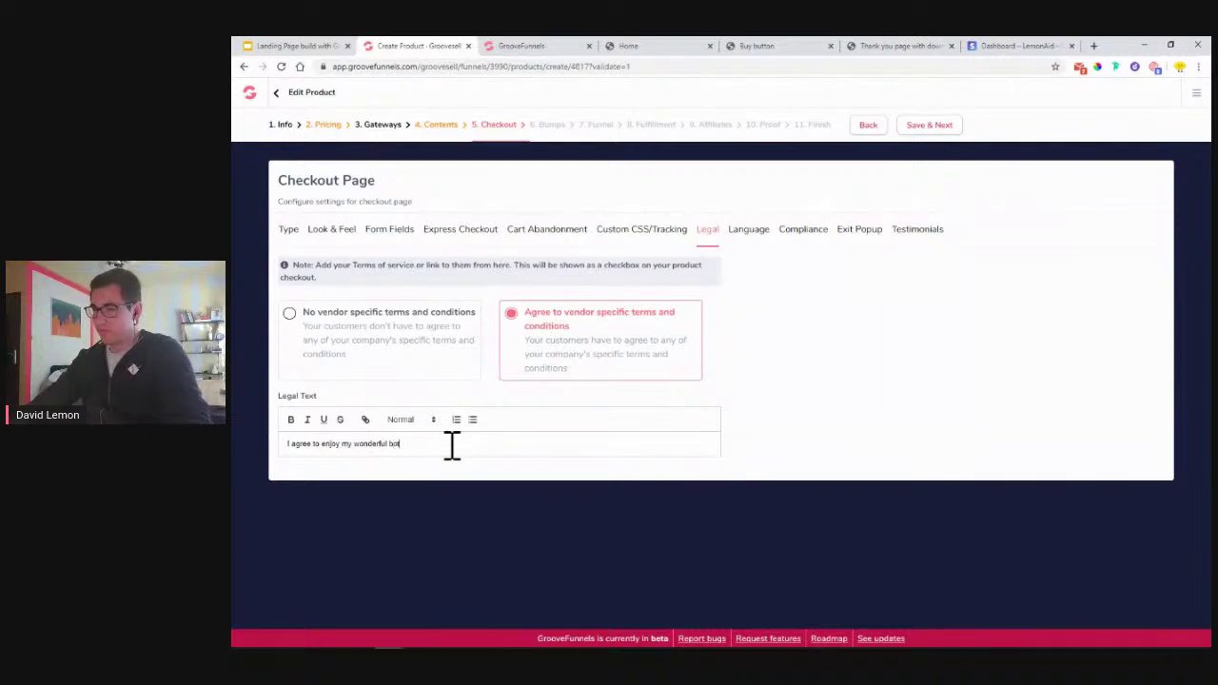
pyautogui.write('tle of LemonAid')
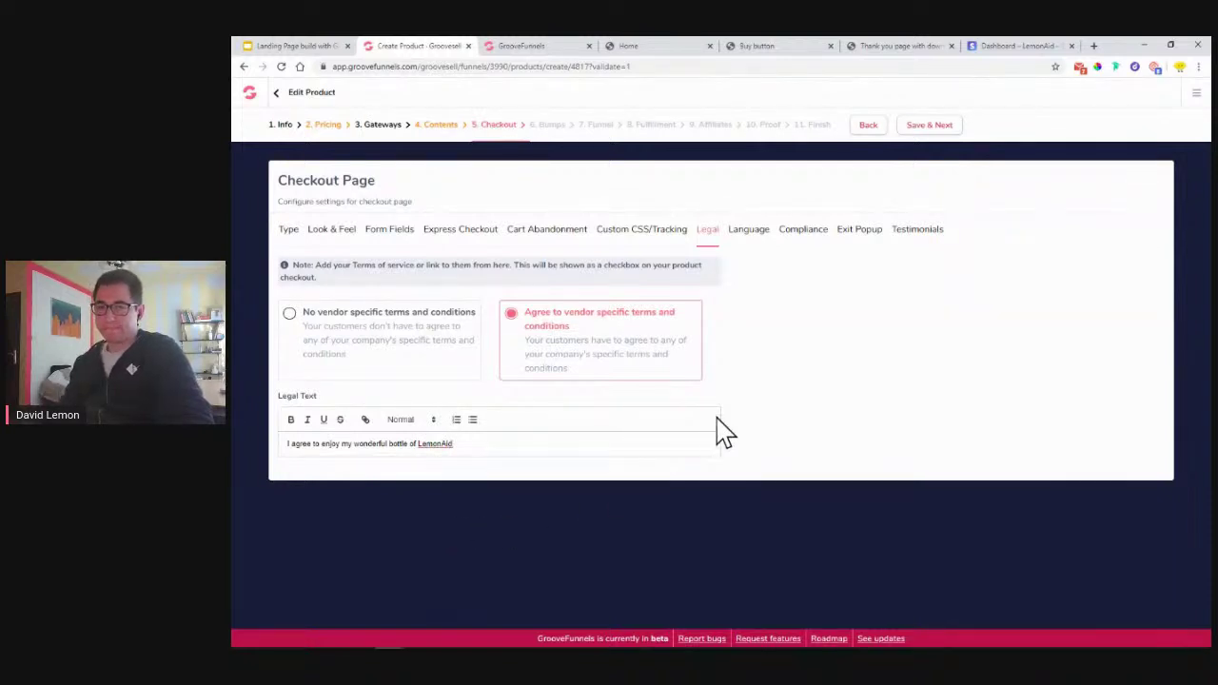
pyautogui.click(482, 452)
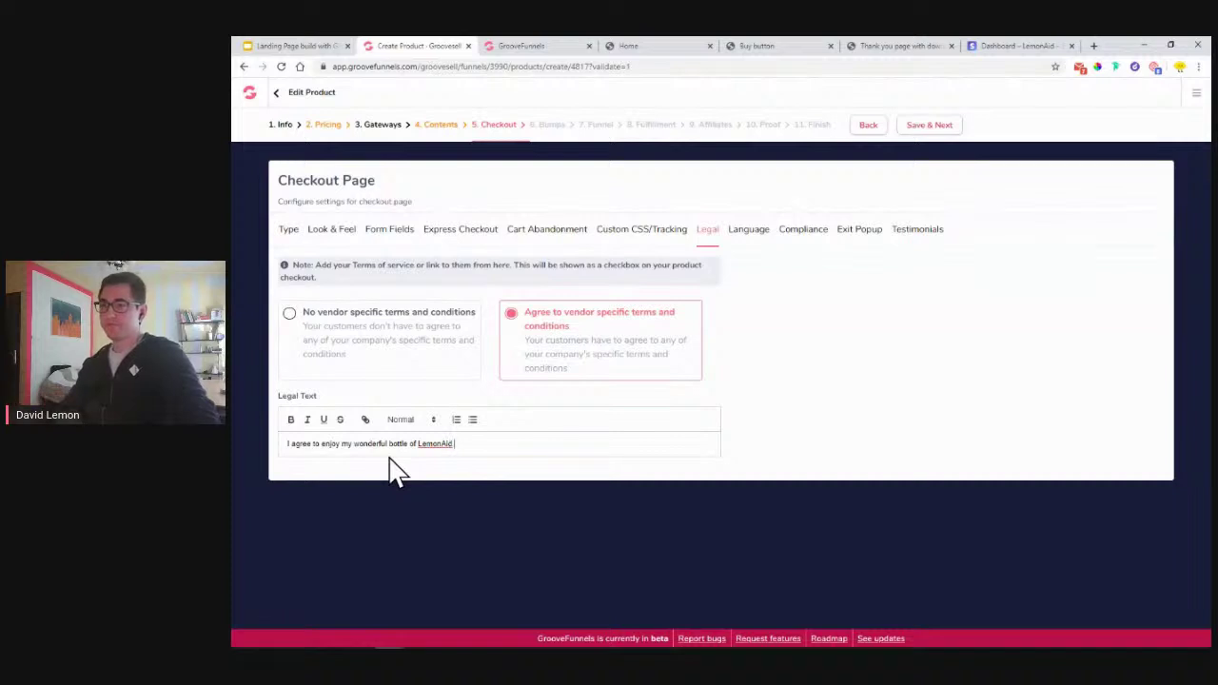
# Review the checkout language, compliance, exit popup and testimonial settings, and save the checkout and order bump settings with bumps not activated
pyautogui.click(747, 230)
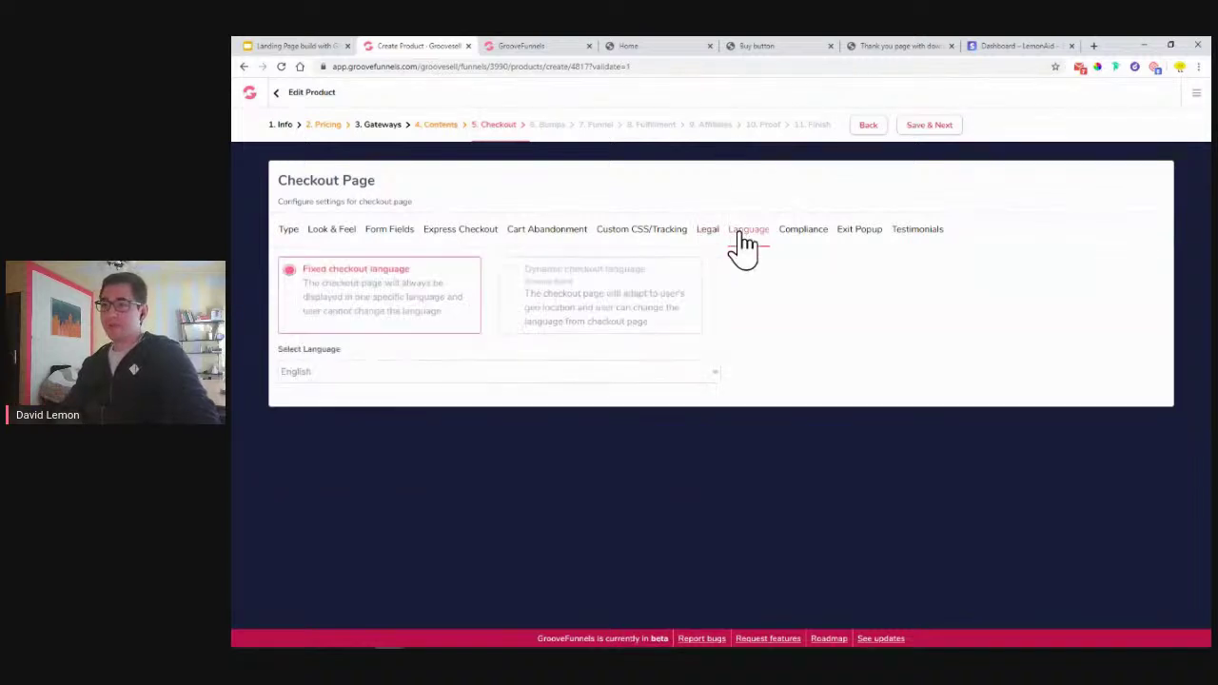
pyautogui.click(461, 381)
pyautogui.click(462, 390)
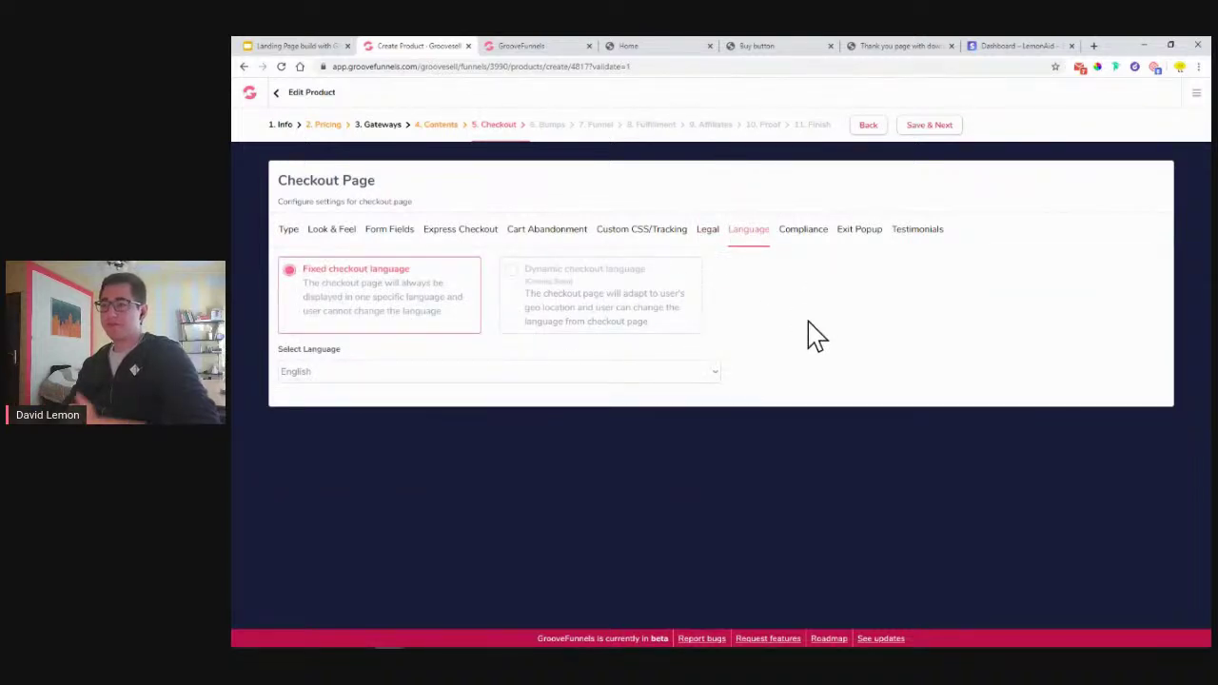
pyautogui.click(803, 233)
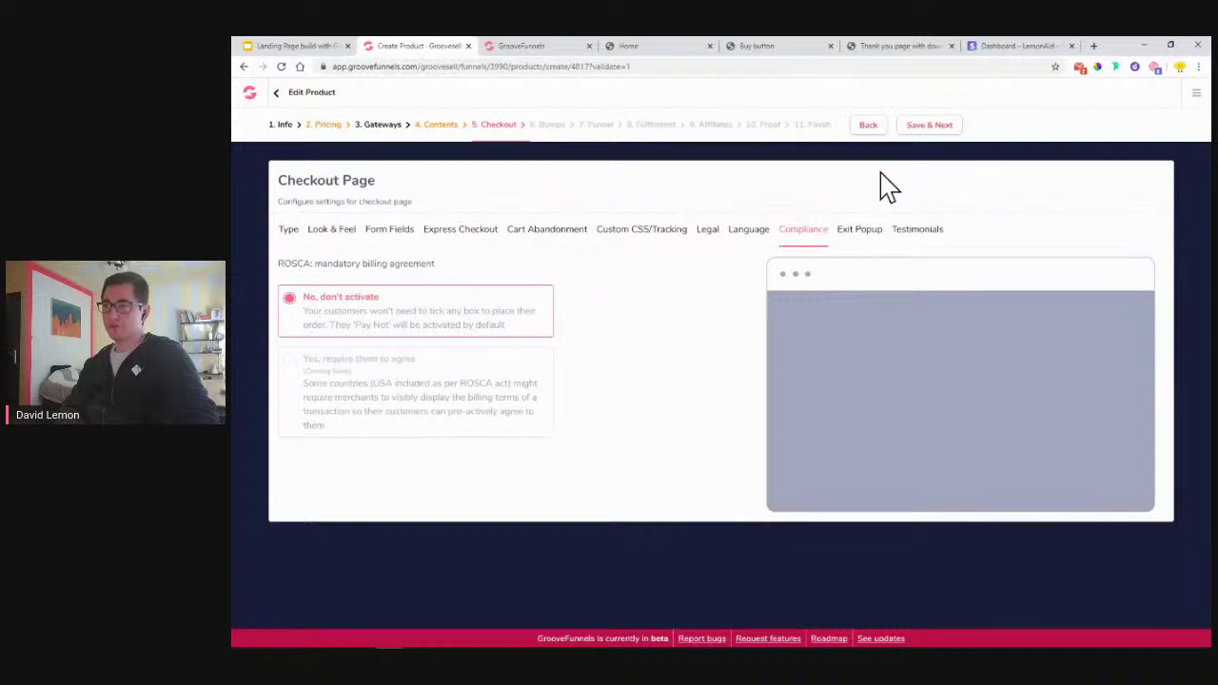
pyautogui.click(859, 233)
pyautogui.click(915, 232)
pyautogui.click(925, 128)
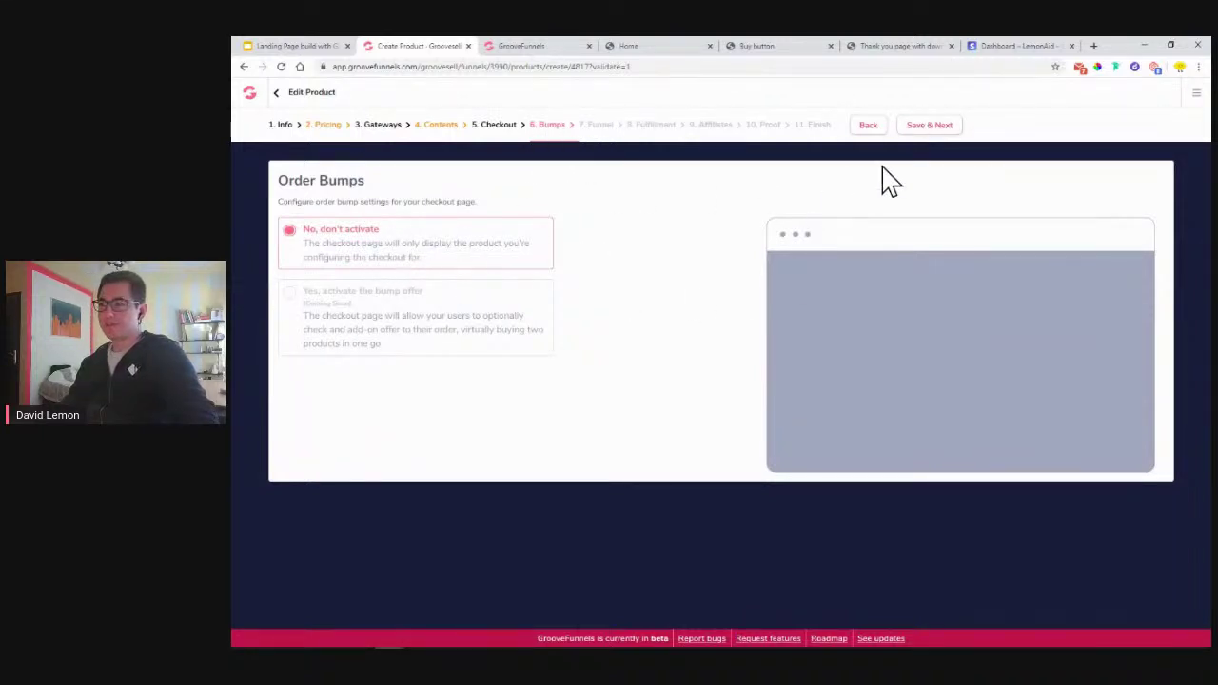
pyautogui.click(948, 135)
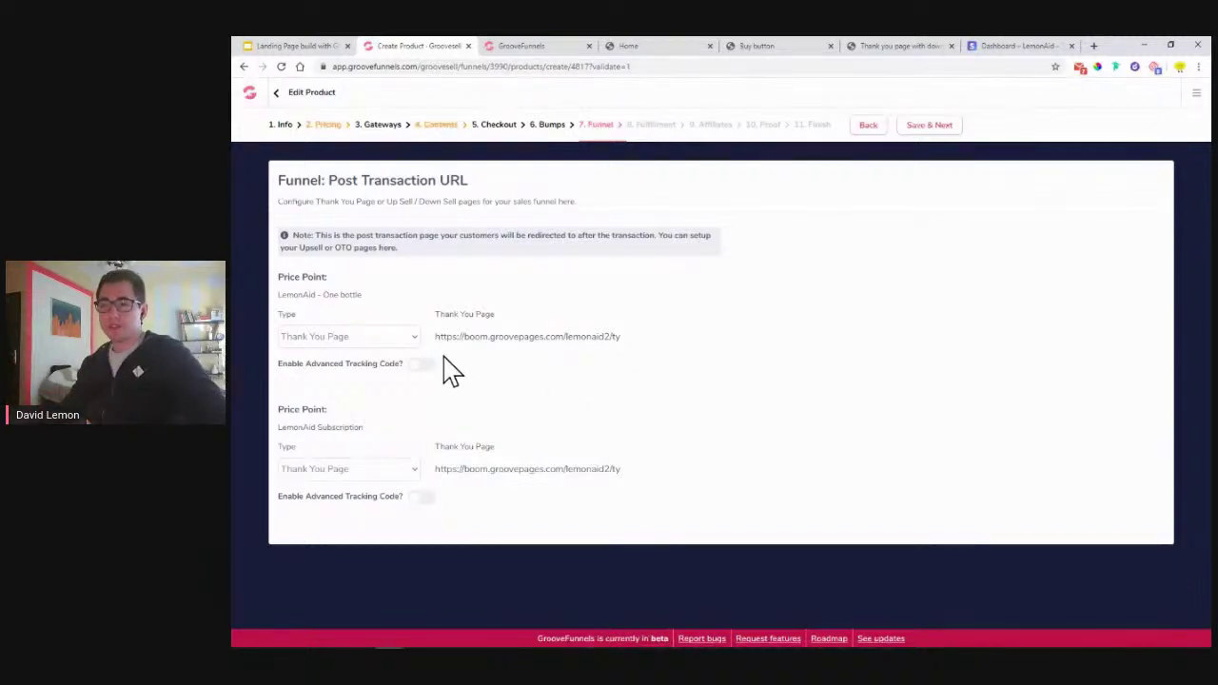
# Try the Upsell Page type and the advanced tracking code option for the LemonAid - One bottle price point
pyautogui.click(315, 338)
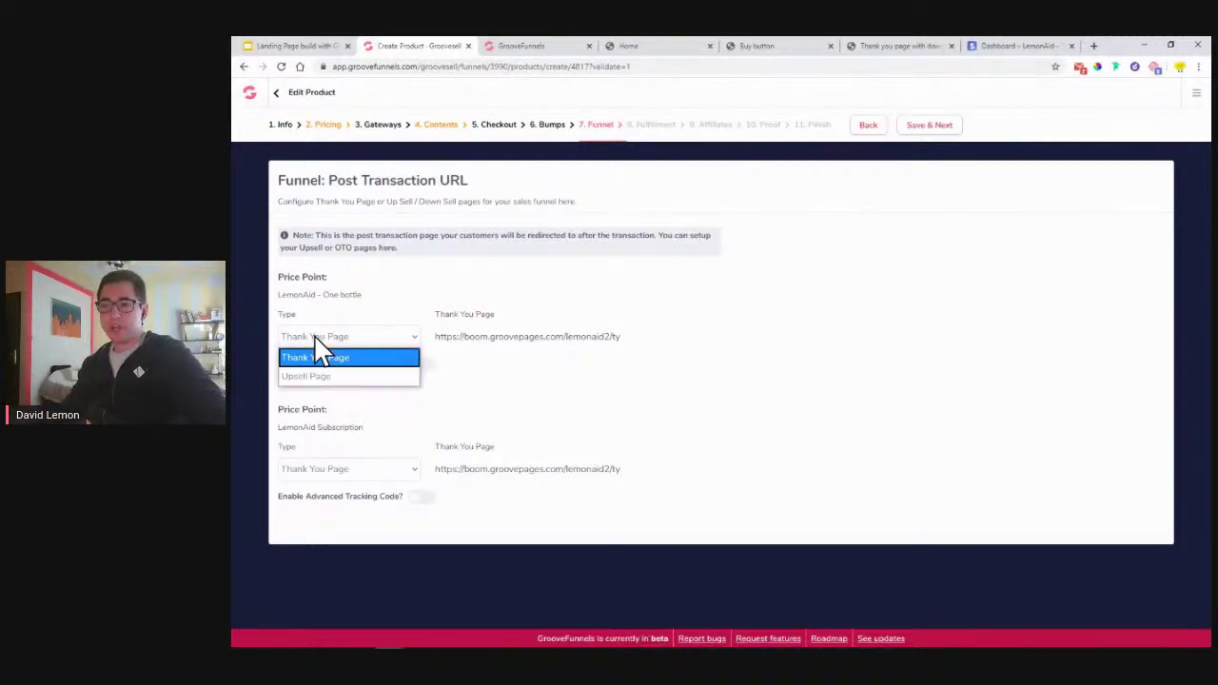
pyautogui.click(319, 374)
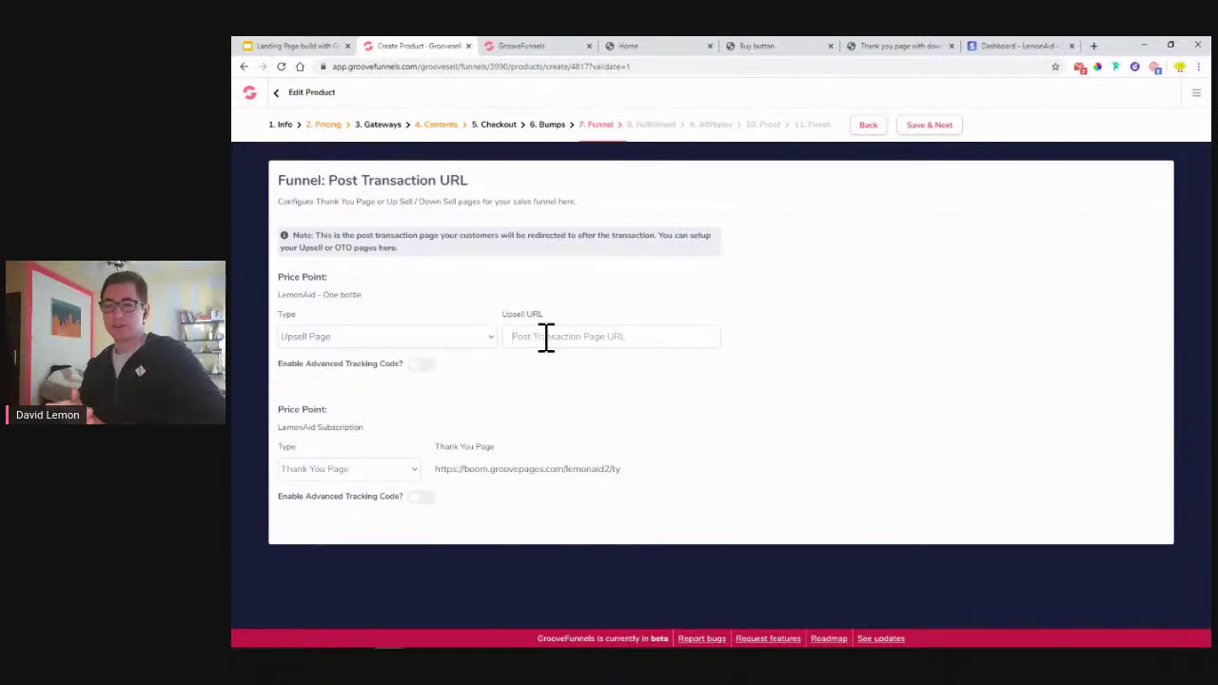
pyautogui.click(449, 339)
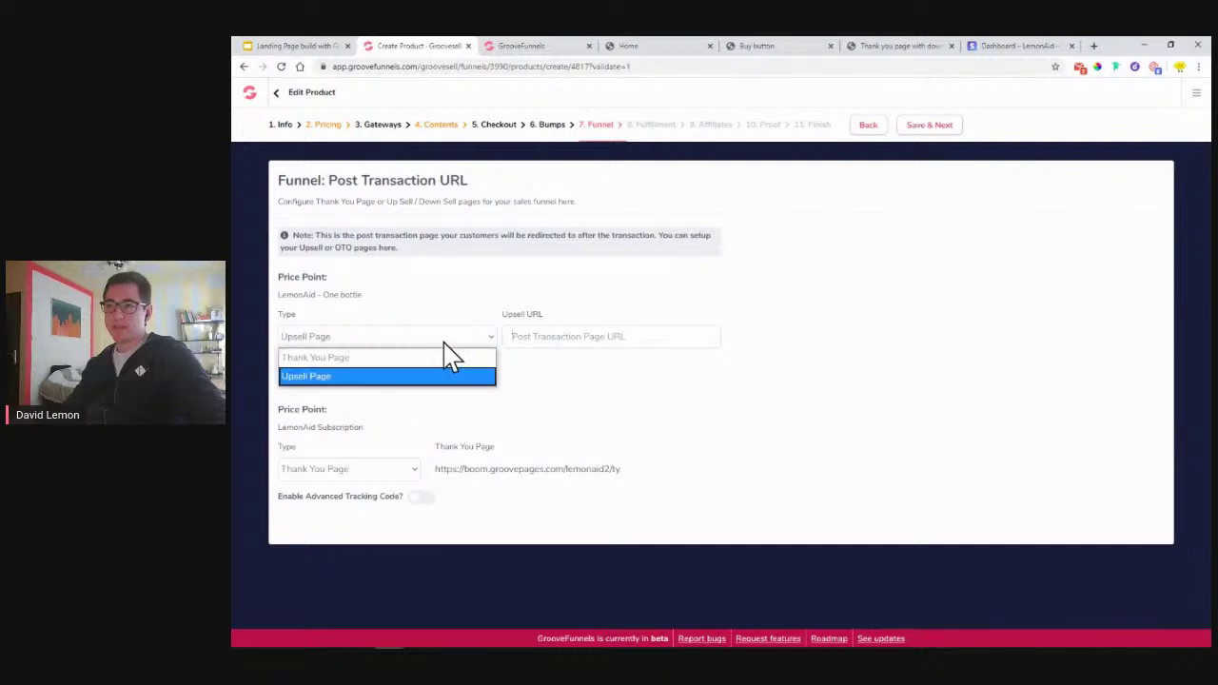
pyautogui.click(428, 359)
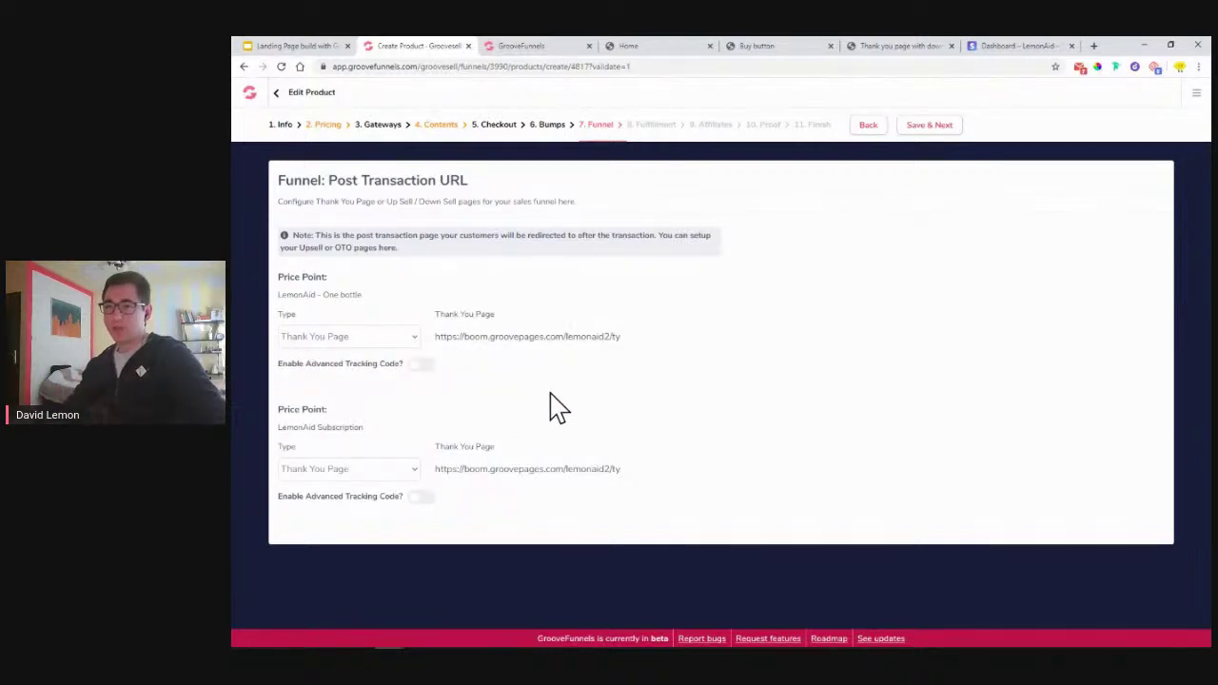
pyautogui.click(424, 369)
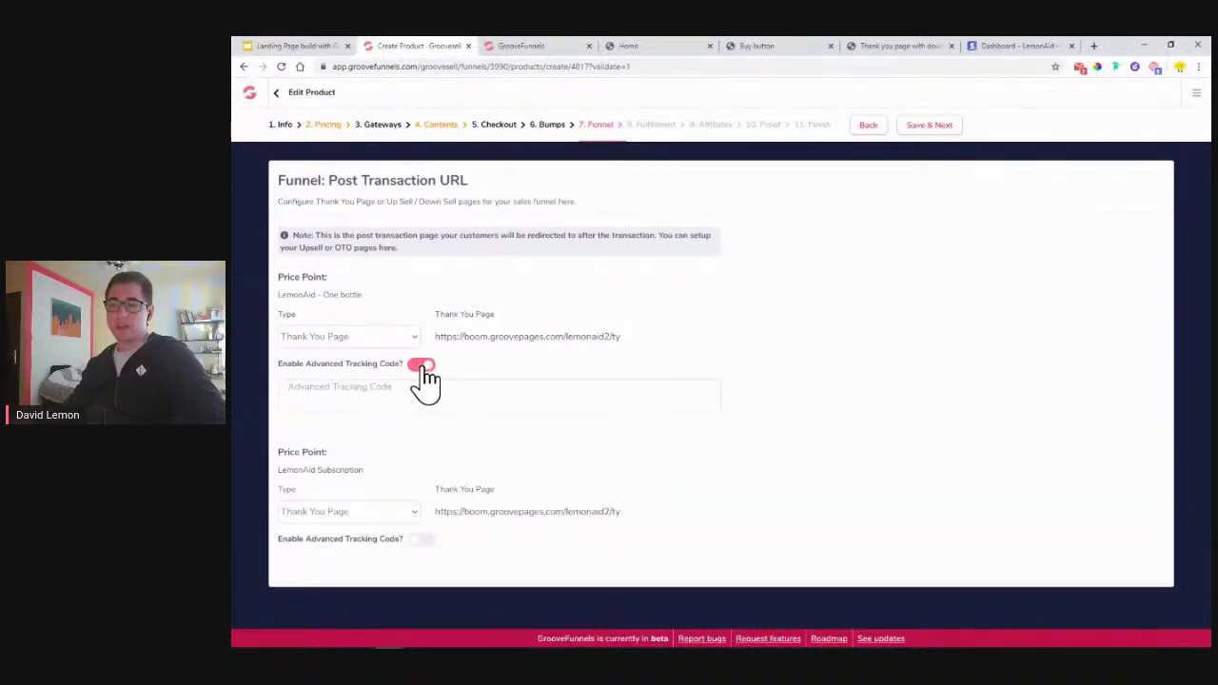
pyautogui.click(422, 367)
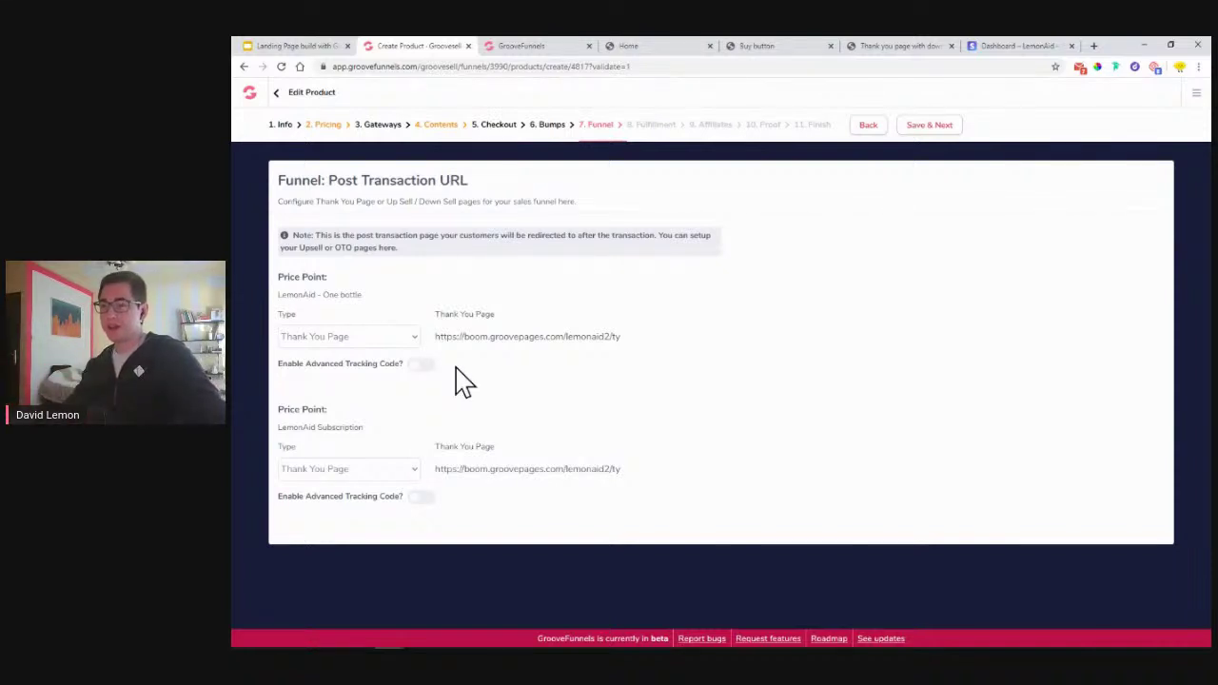
# Save the funnel settings and review the fulfillment content access, thank-you page and integration types offered for the LemonAid - One bottle price point
pyautogui.click(923, 133)
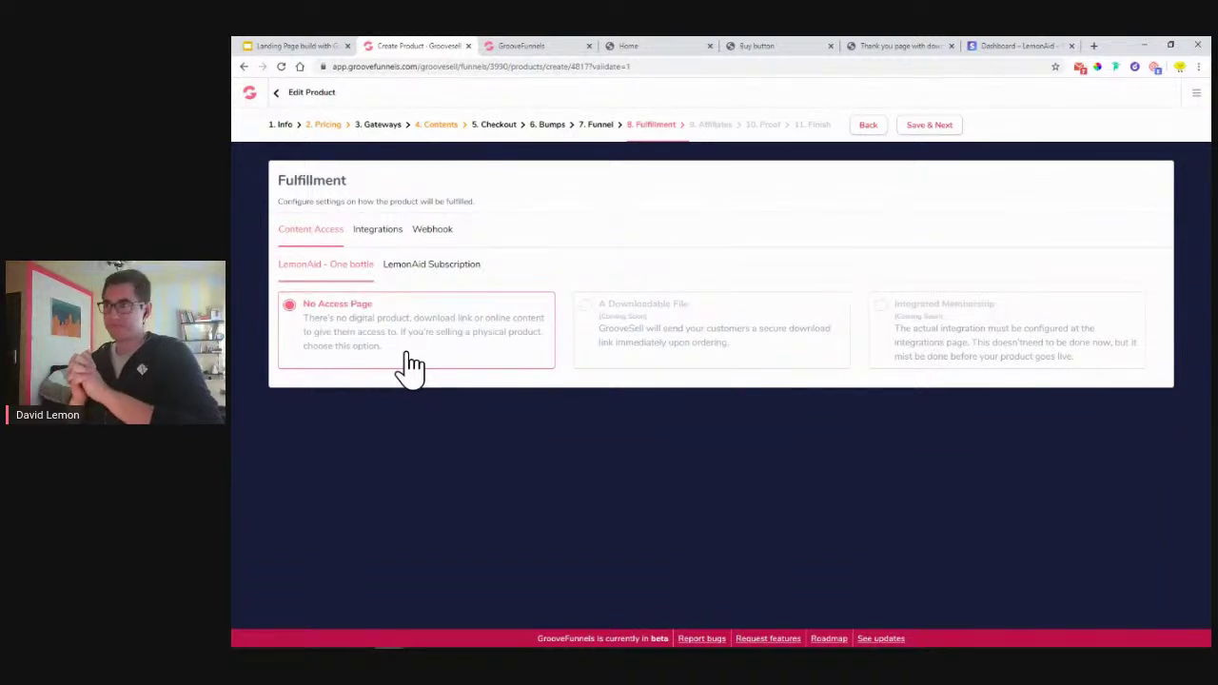
pyautogui.click(881, 45)
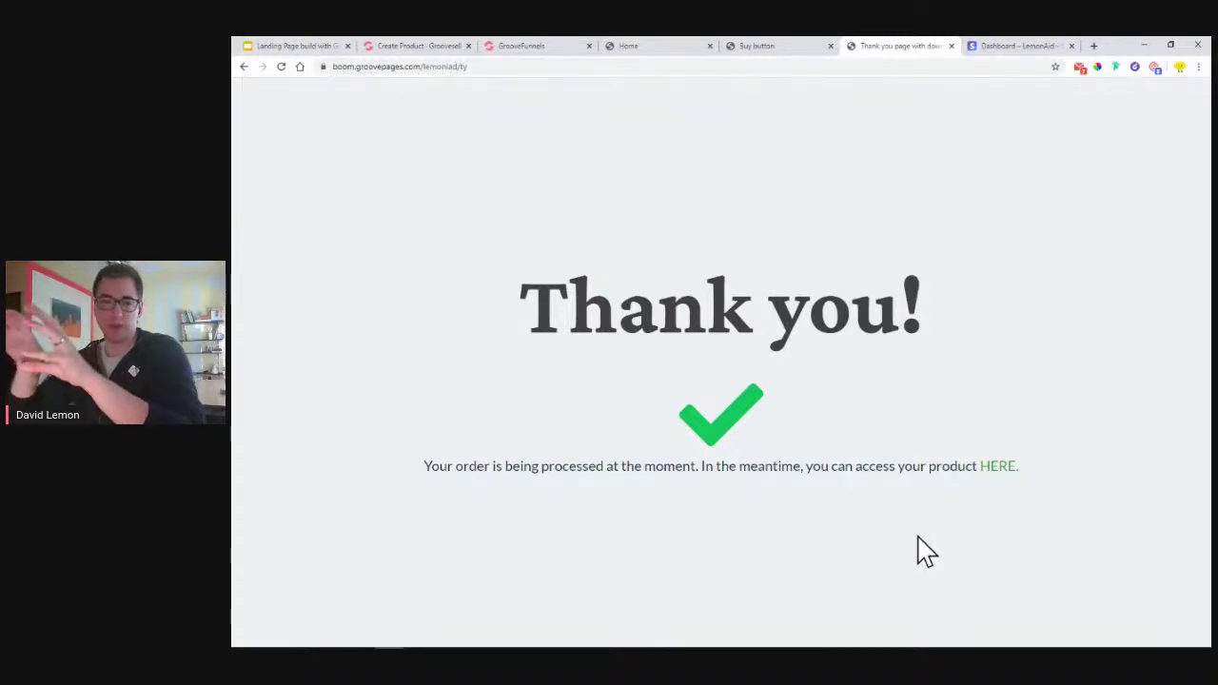
pyautogui.click(419, 46)
pyautogui.click(381, 231)
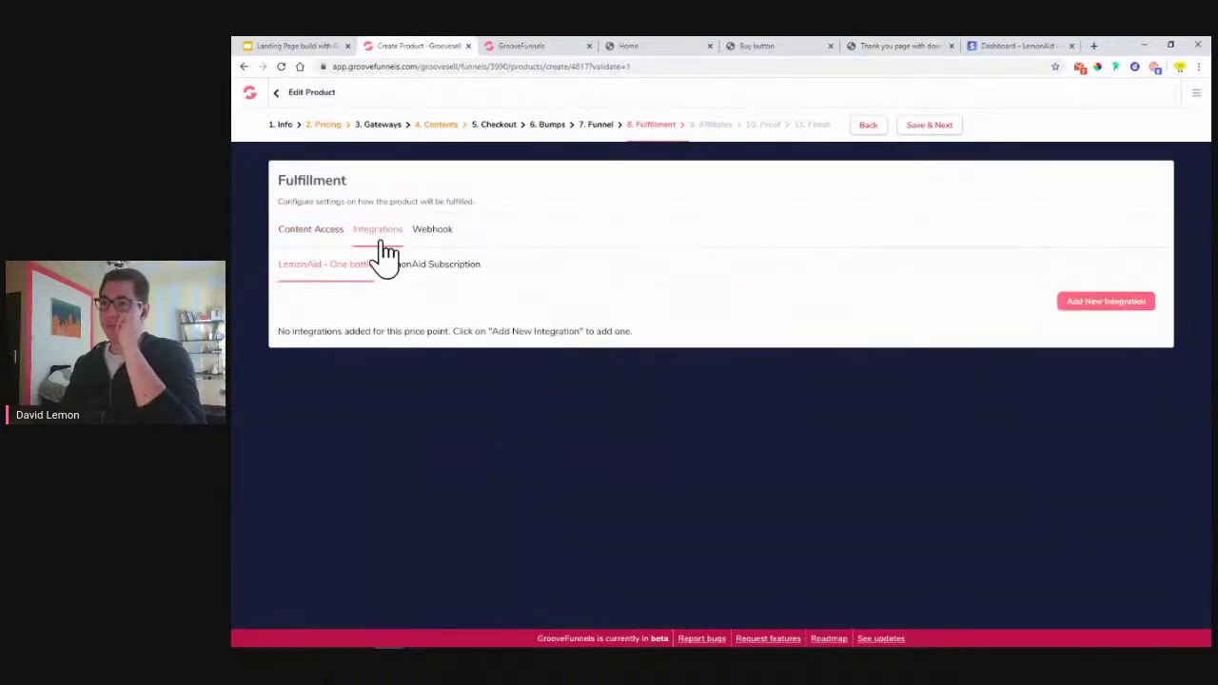
pyautogui.click(1106, 302)
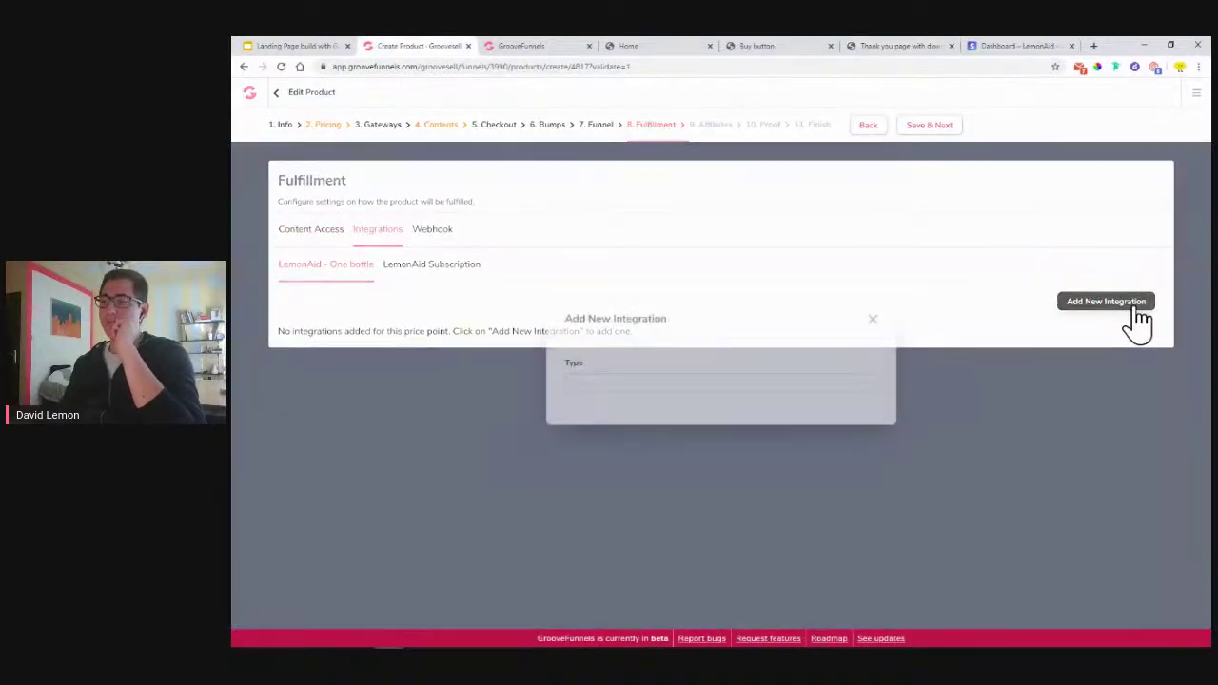
pyautogui.click(676, 405)
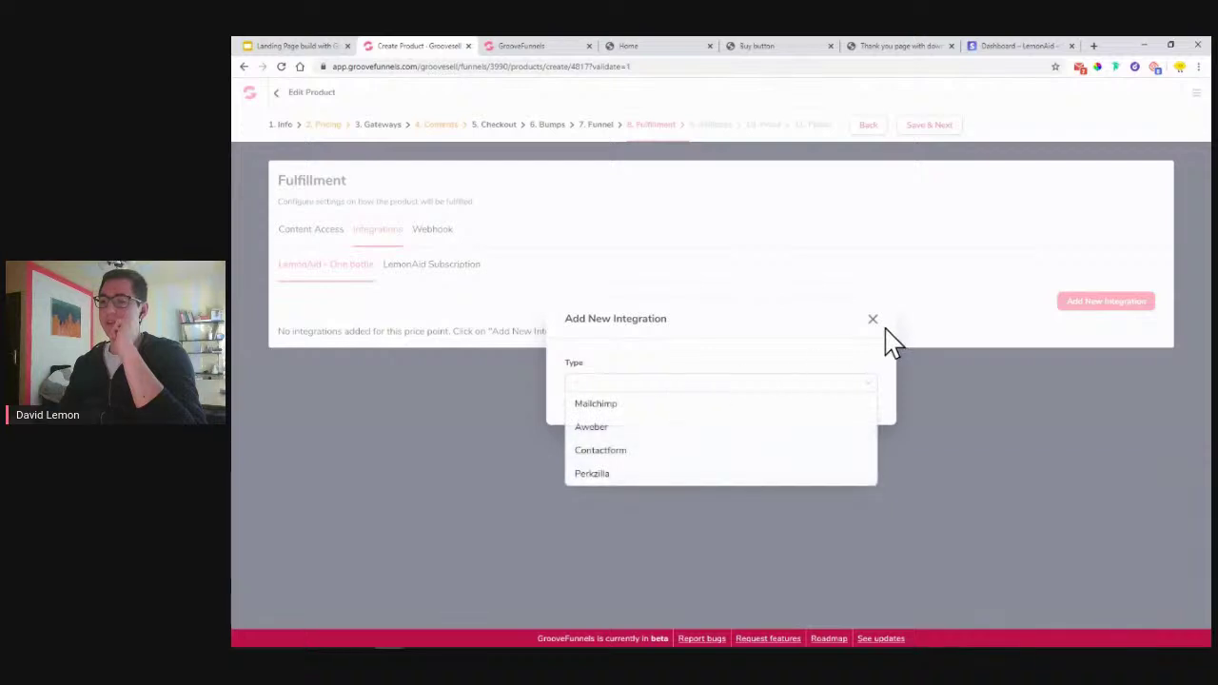
pyautogui.click(873, 320)
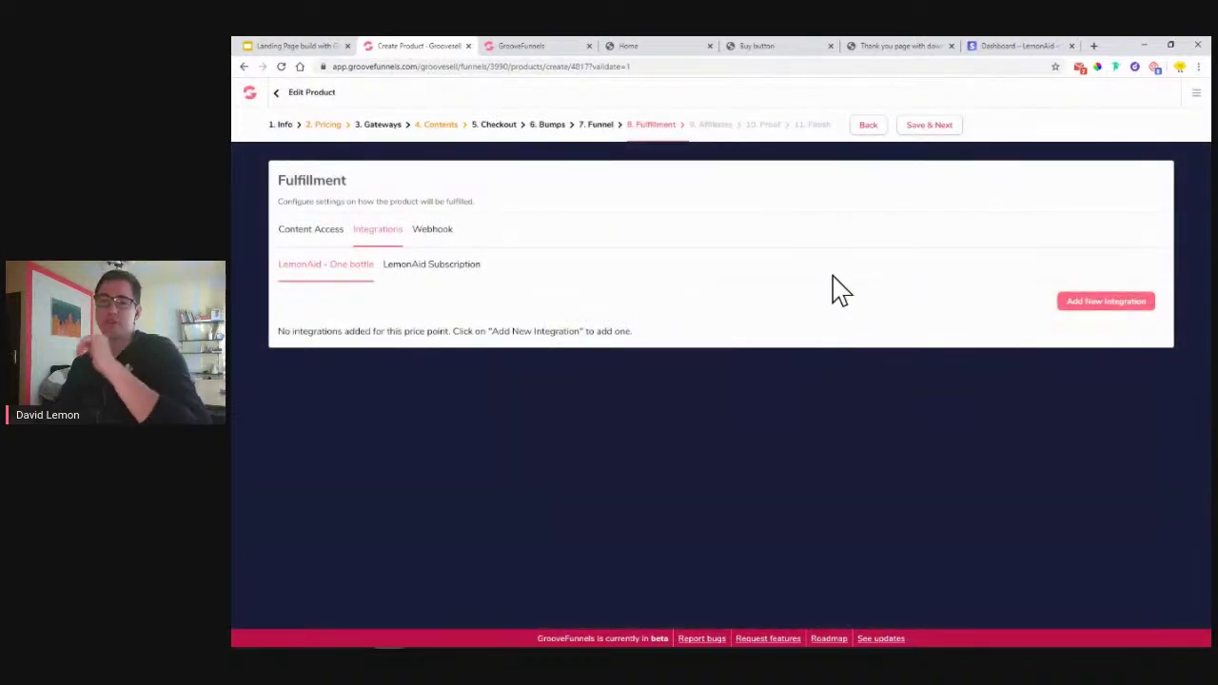
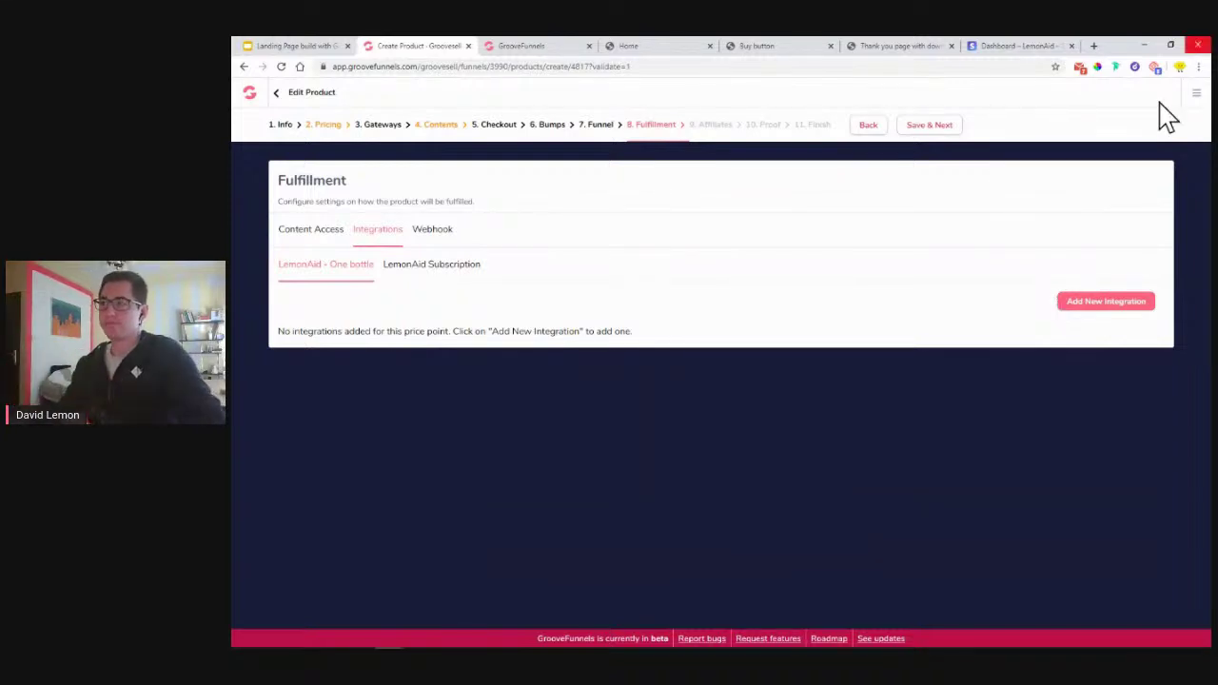
# Check the live thank-you page, and try adding and removing a webhook URL for the LemonAid - One bottle price point
pyautogui.click(902, 48)
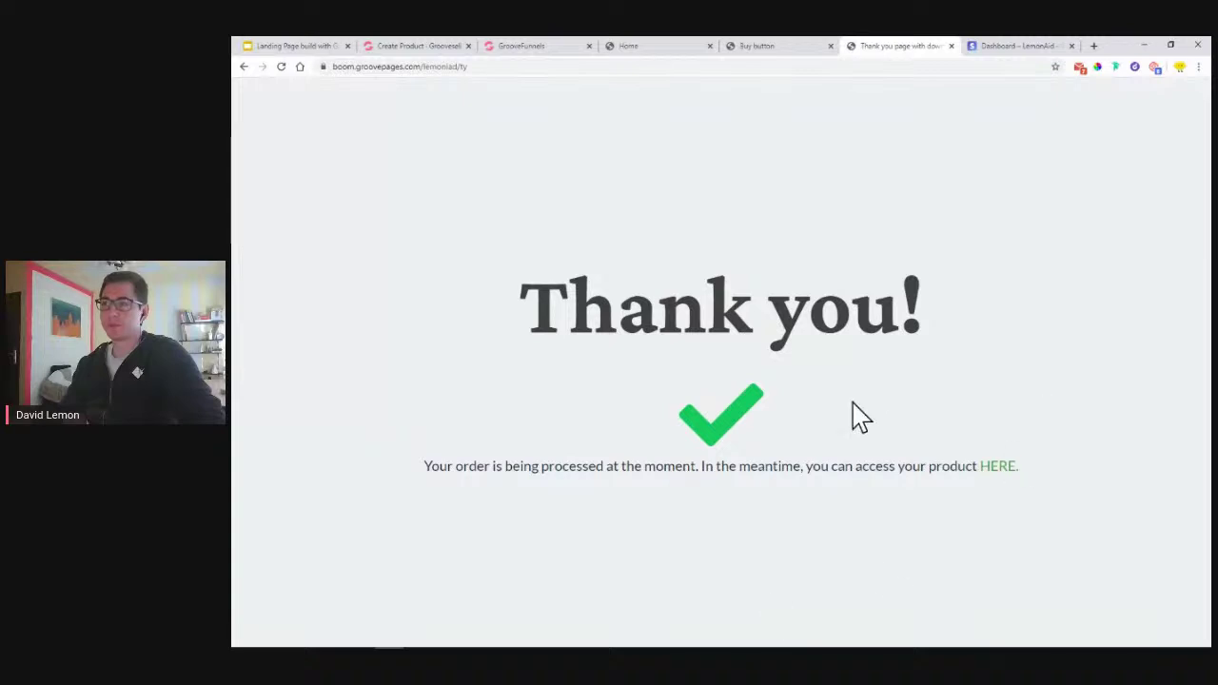
pyautogui.click(411, 45)
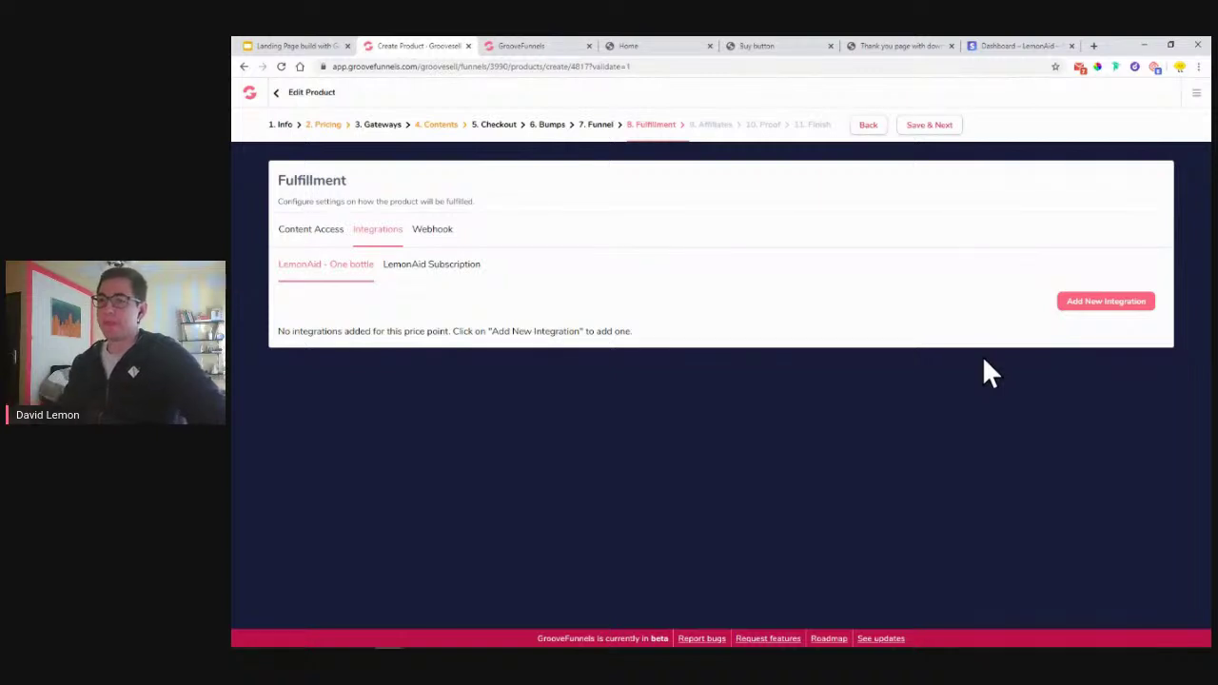
pyautogui.click(433, 232)
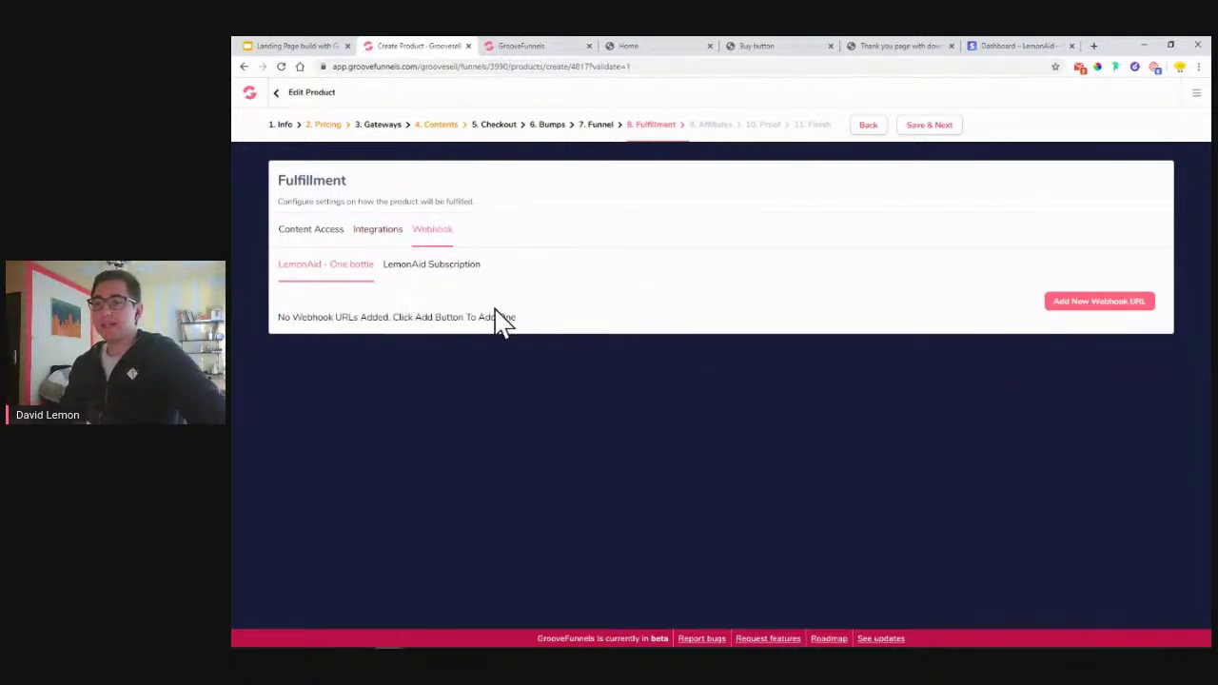
pyautogui.click(1114, 321)
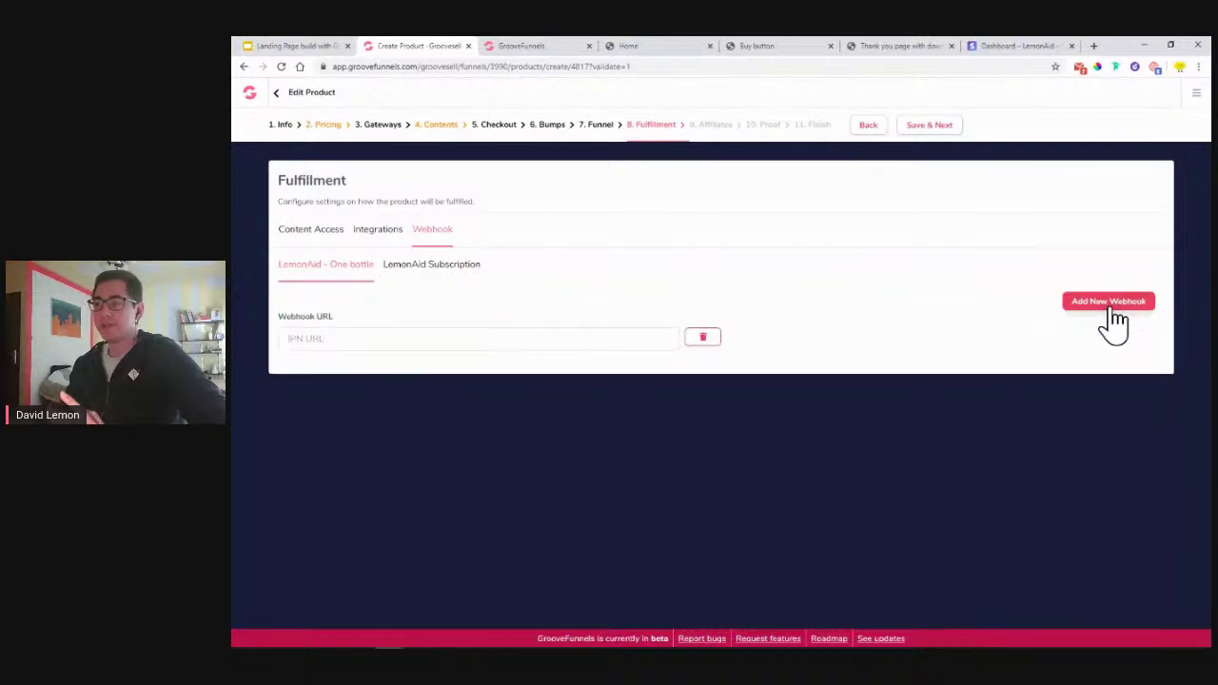
pyautogui.click(702, 343)
pyautogui.click(419, 271)
pyautogui.click(370, 278)
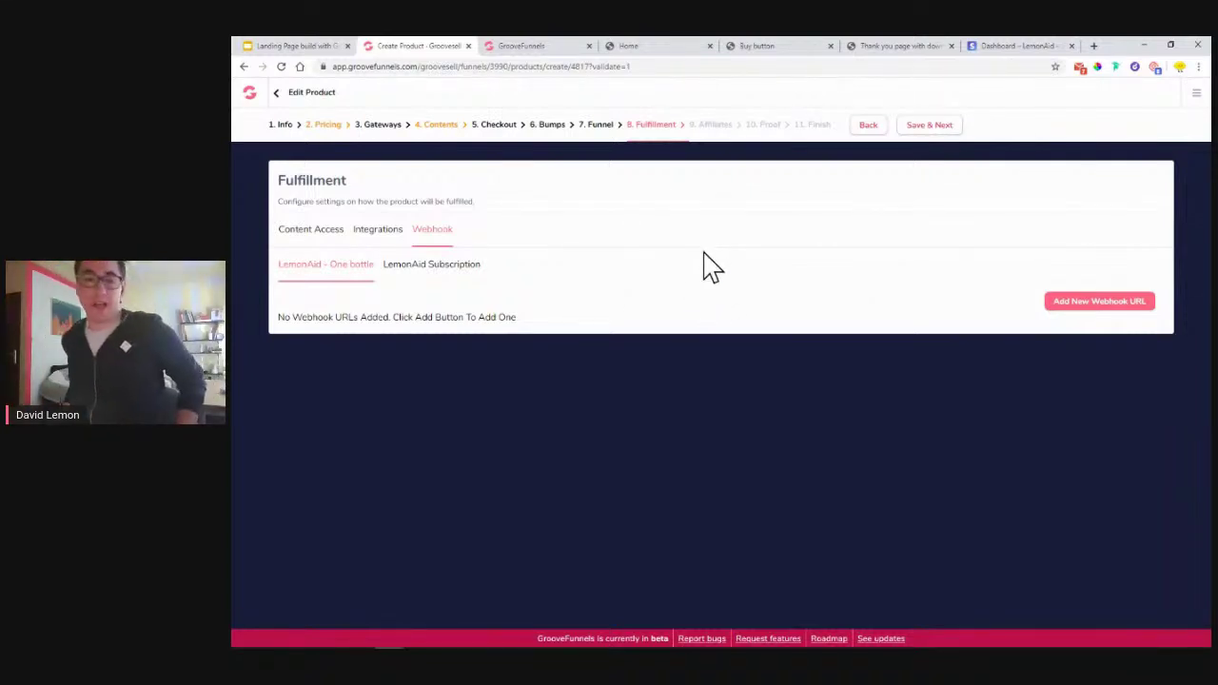
# Save the fulfillment settings with No Access Page and the affiliate settings with No Affiliate Program, and advance the product setup to Finish
pyautogui.click(335, 245)
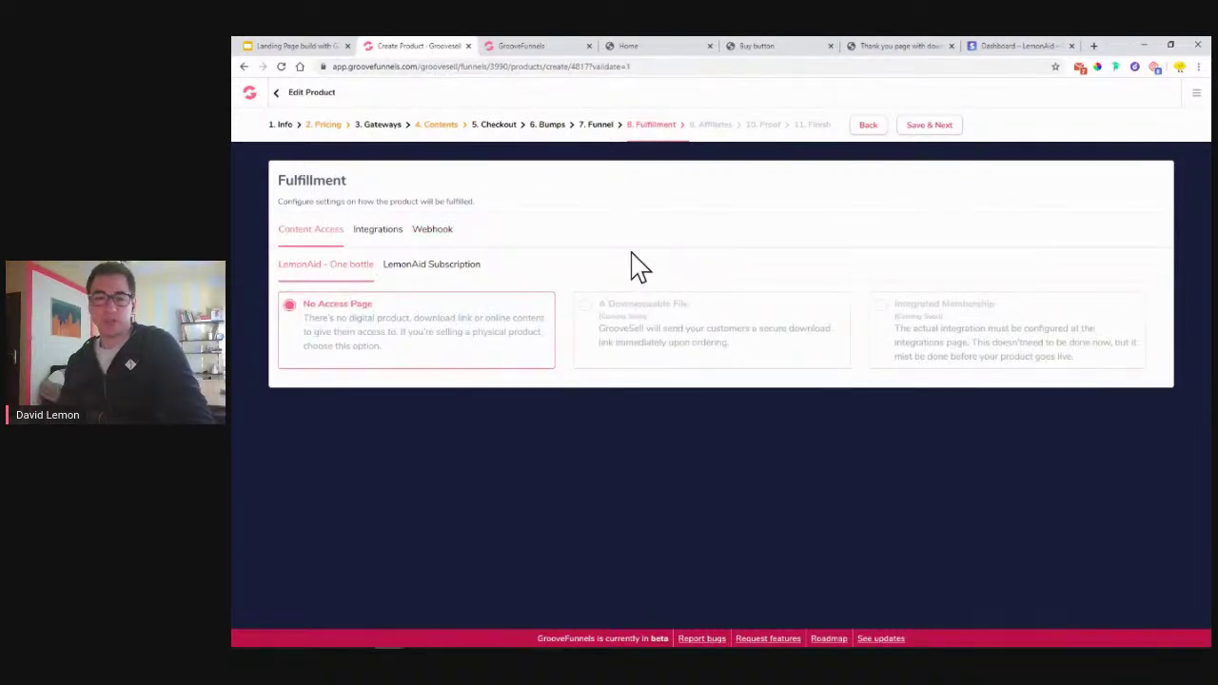
pyautogui.click(940, 131)
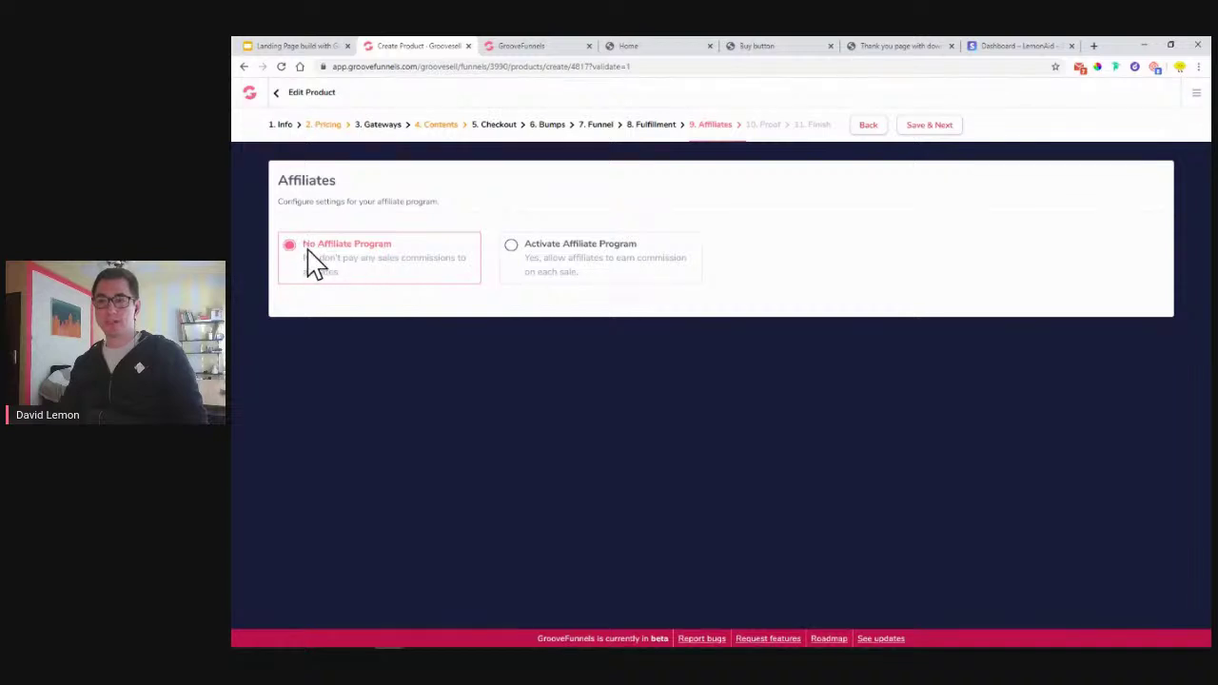
pyautogui.click(929, 134)
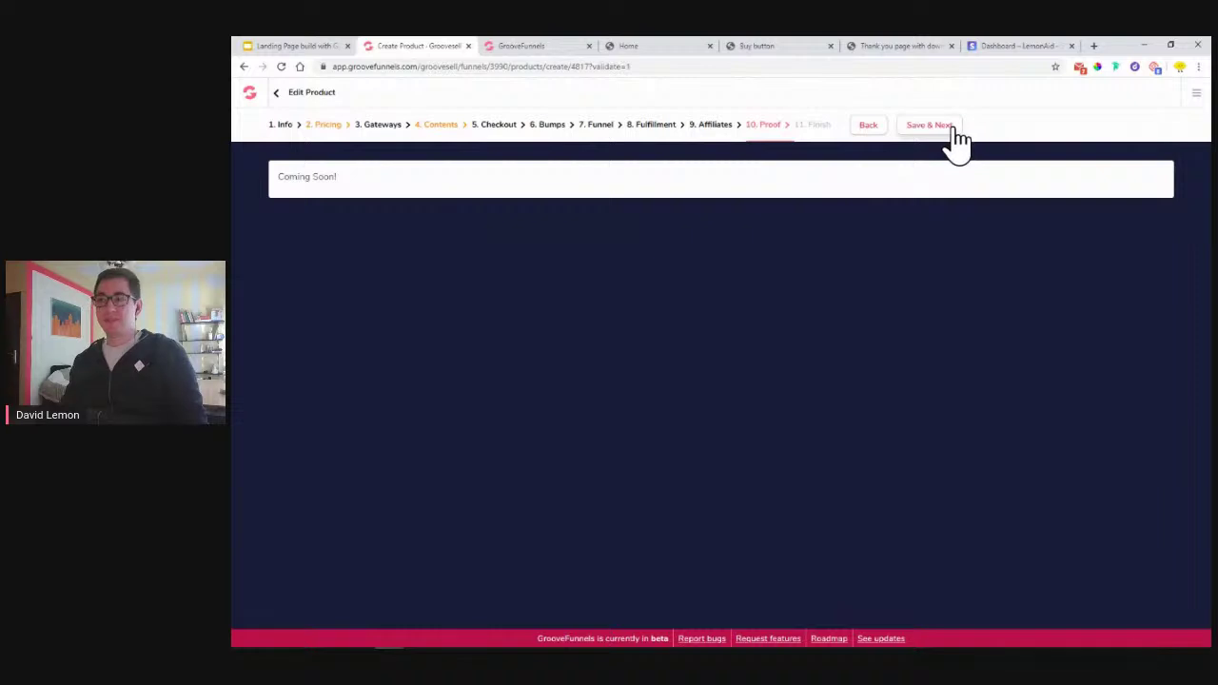
pyautogui.click(956, 133)
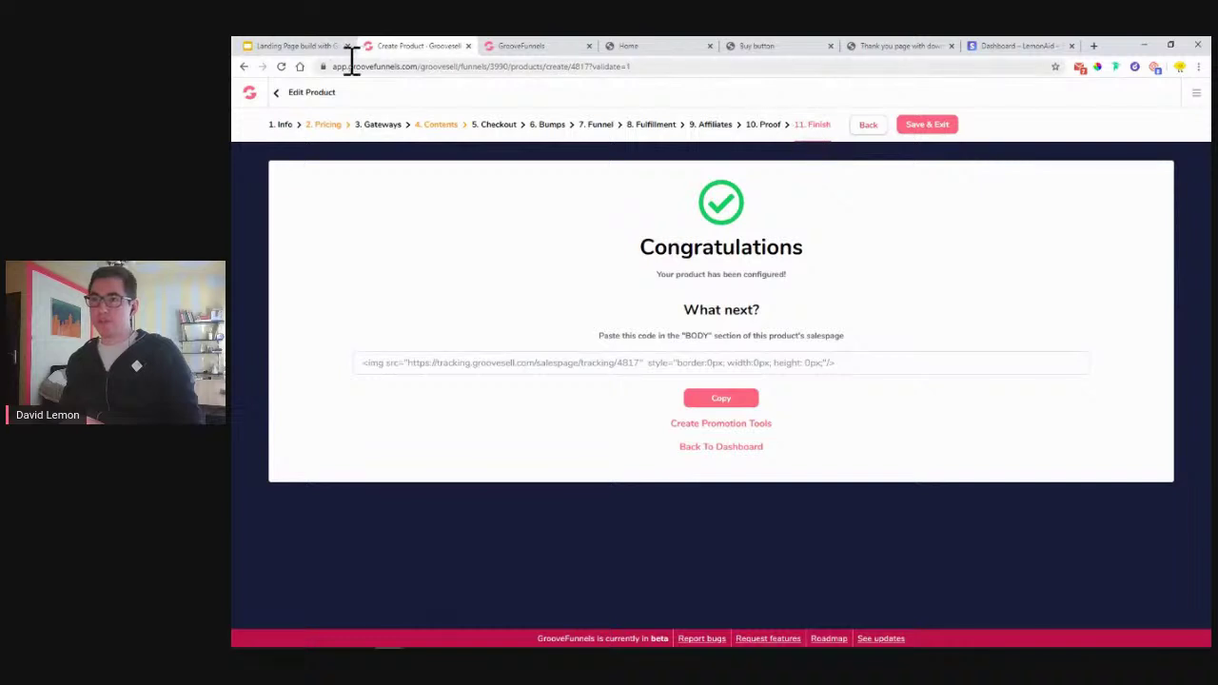
# Review the plan slide's item about the Stripe test account and other payment methods
pyautogui.click(295, 47)
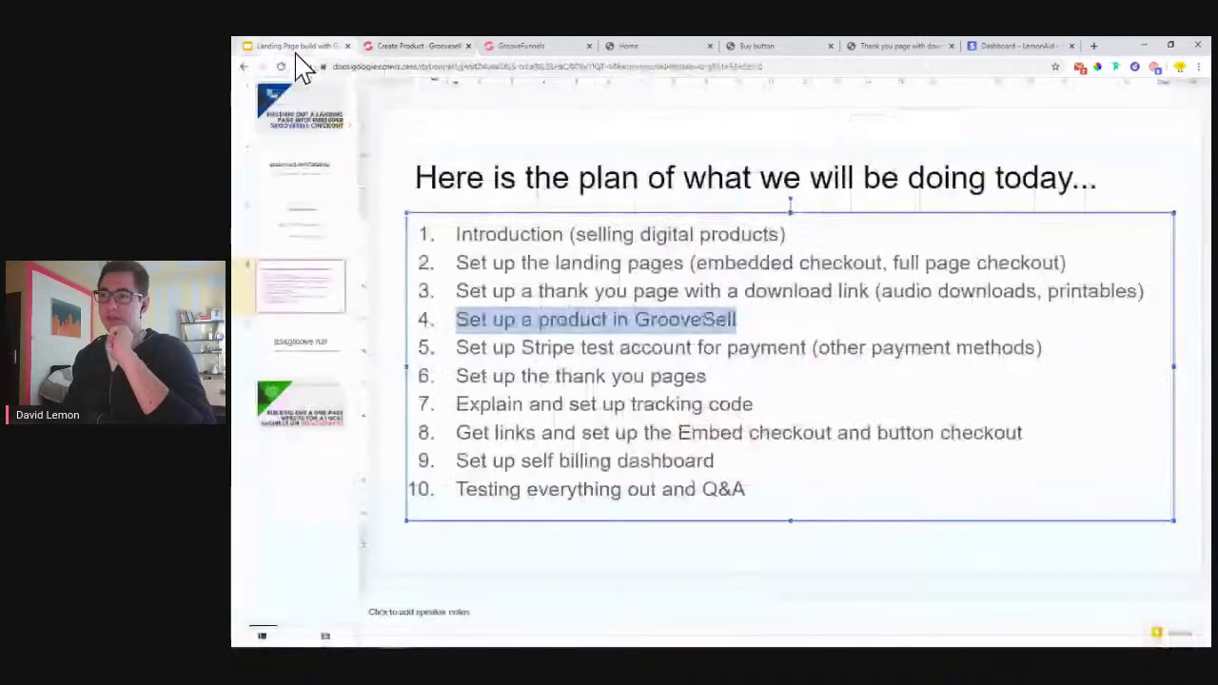
pyautogui.moveTo(819, 349); pyautogui.dragTo(1026, 350)
pyautogui.moveTo(533, 349); pyautogui.dragTo(651, 351)
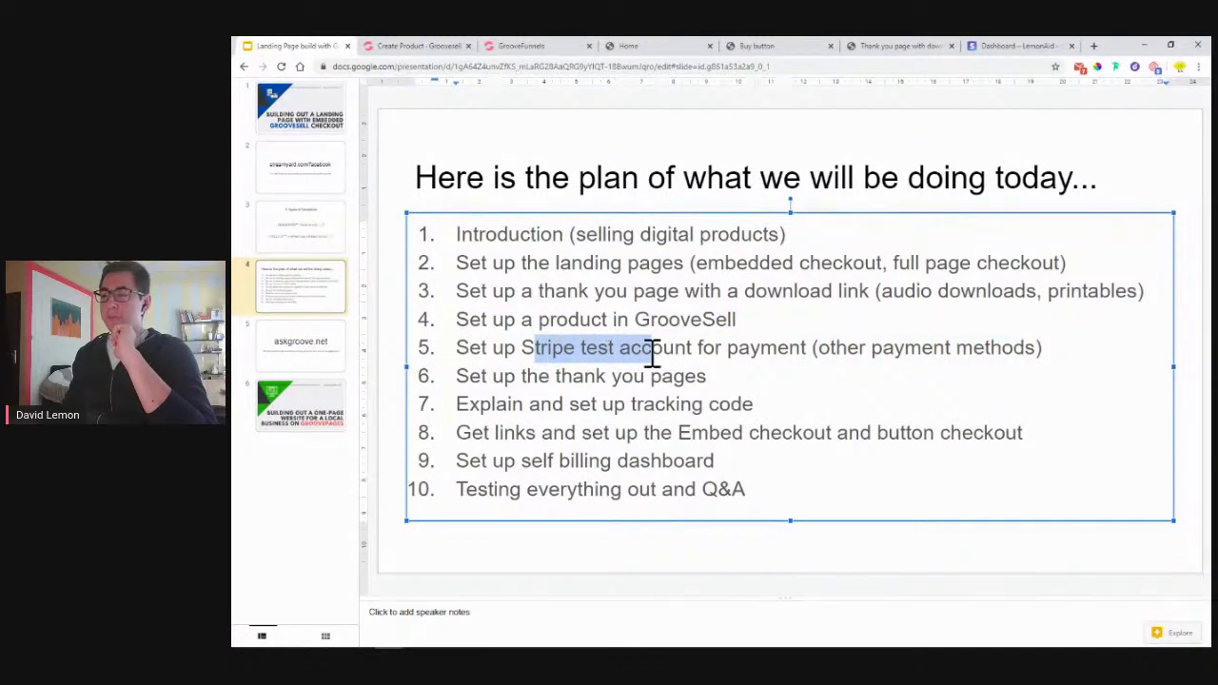
pyautogui.moveTo(818, 350); pyautogui.dragTo(1035, 350)
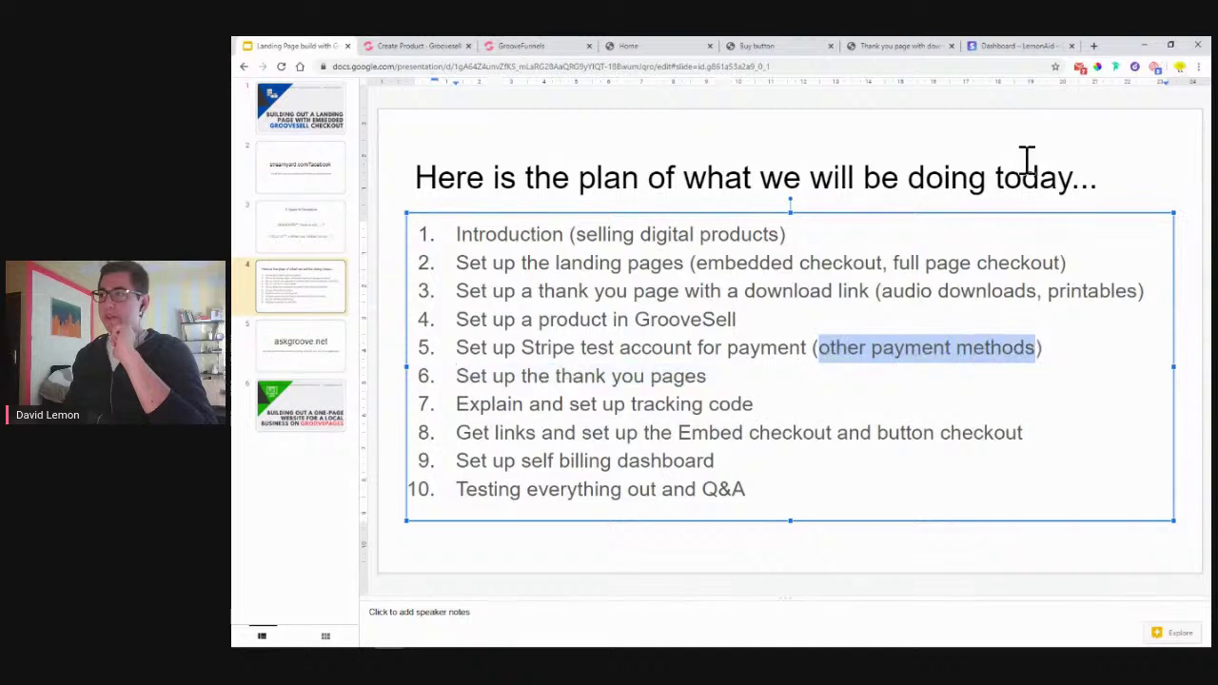
# Switch to the Stripe dashboard and open the payment methods in the business settings, confirming with the account password
pyautogui.click(1013, 45)
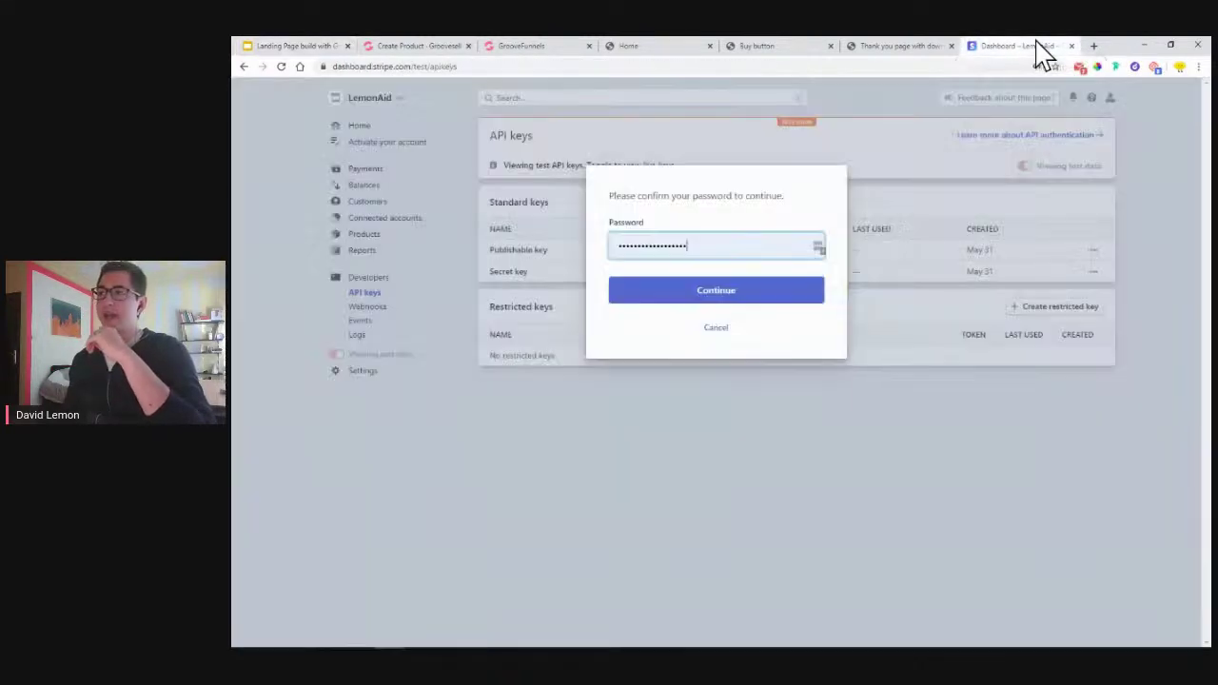
pyautogui.click(722, 328)
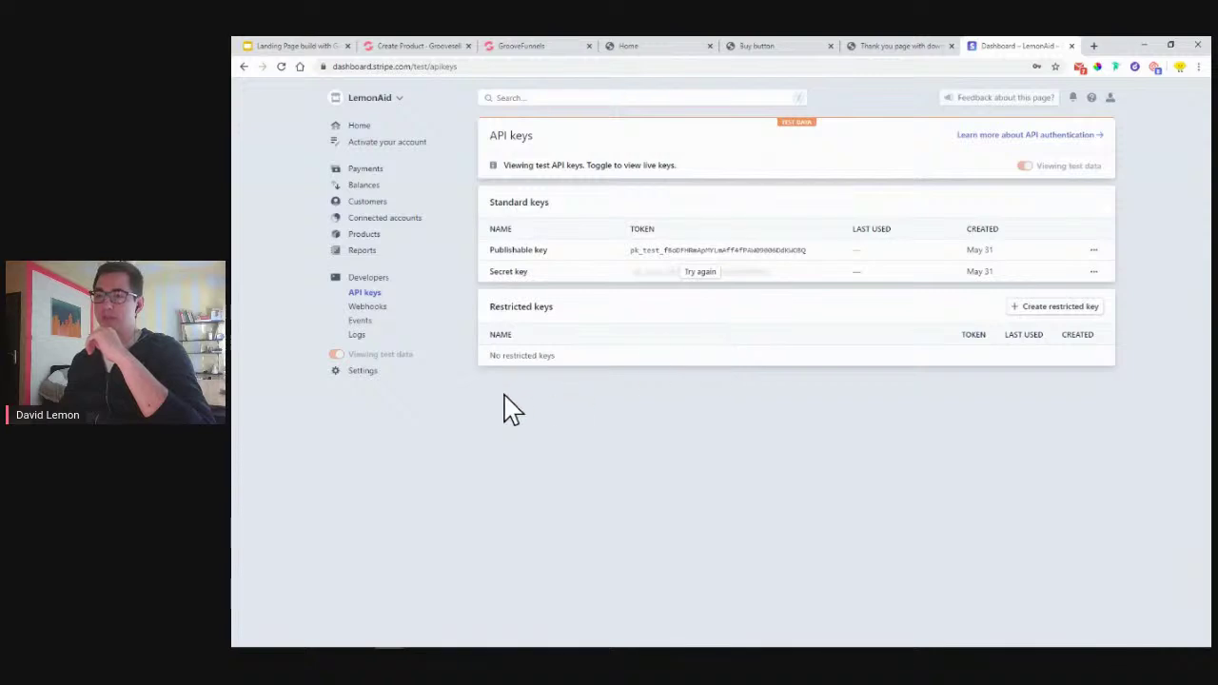
pyautogui.click(376, 373)
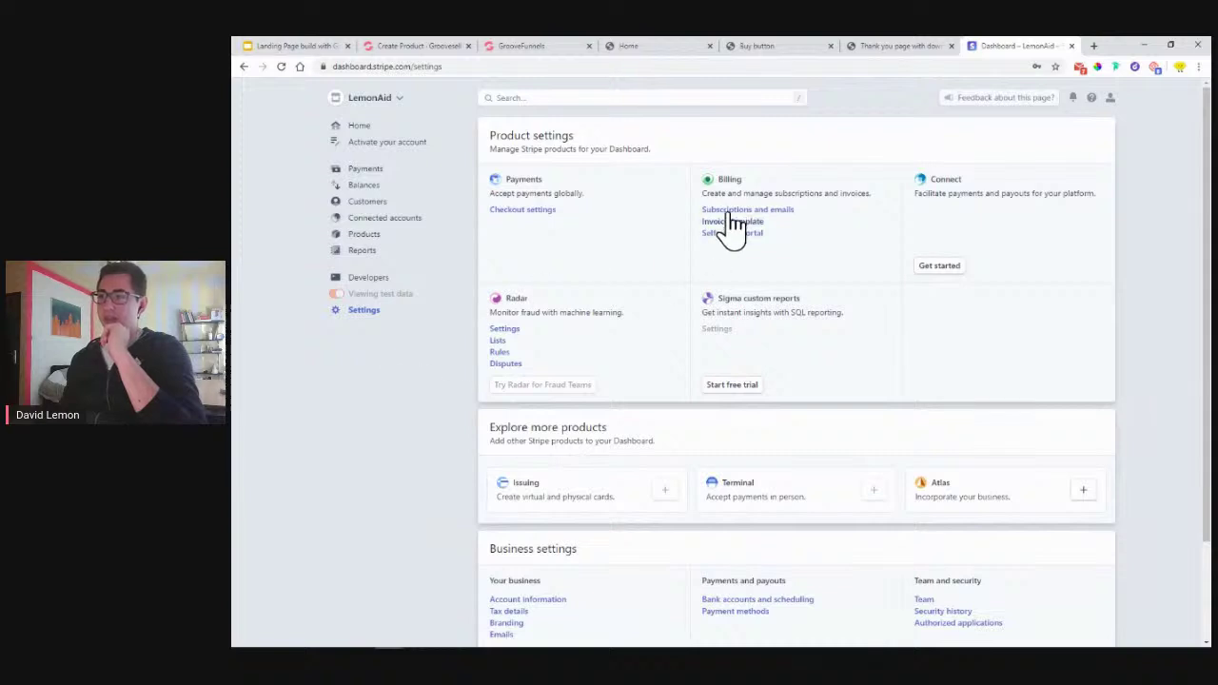
pyautogui.scroll(-2, 726, 238)
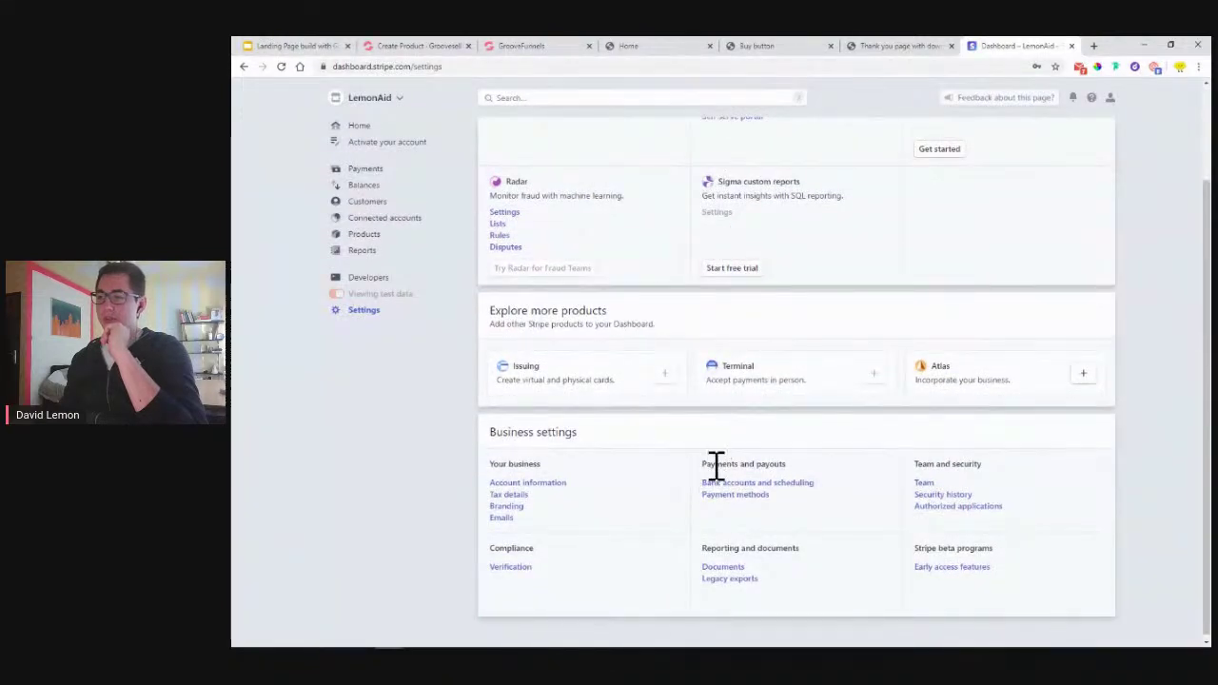
pyautogui.click(758, 496)
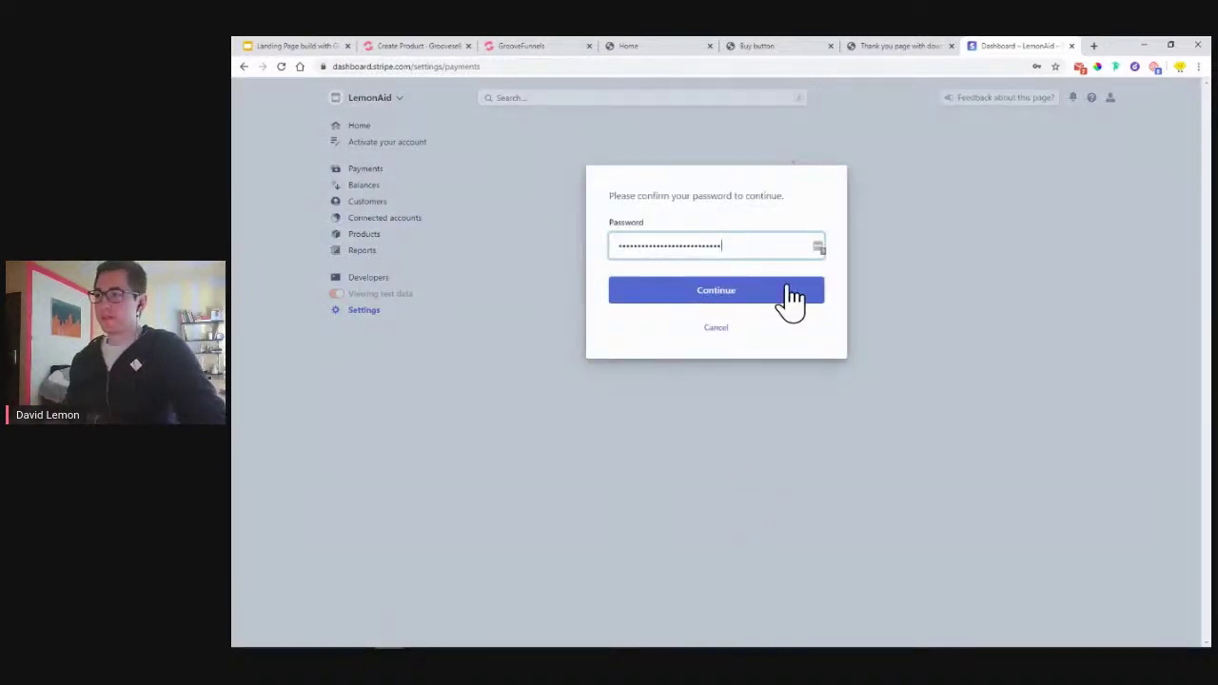
pyautogui.moveTo(786, 239); pyautogui.dragTo(555, 256)
pyautogui.press('Return')
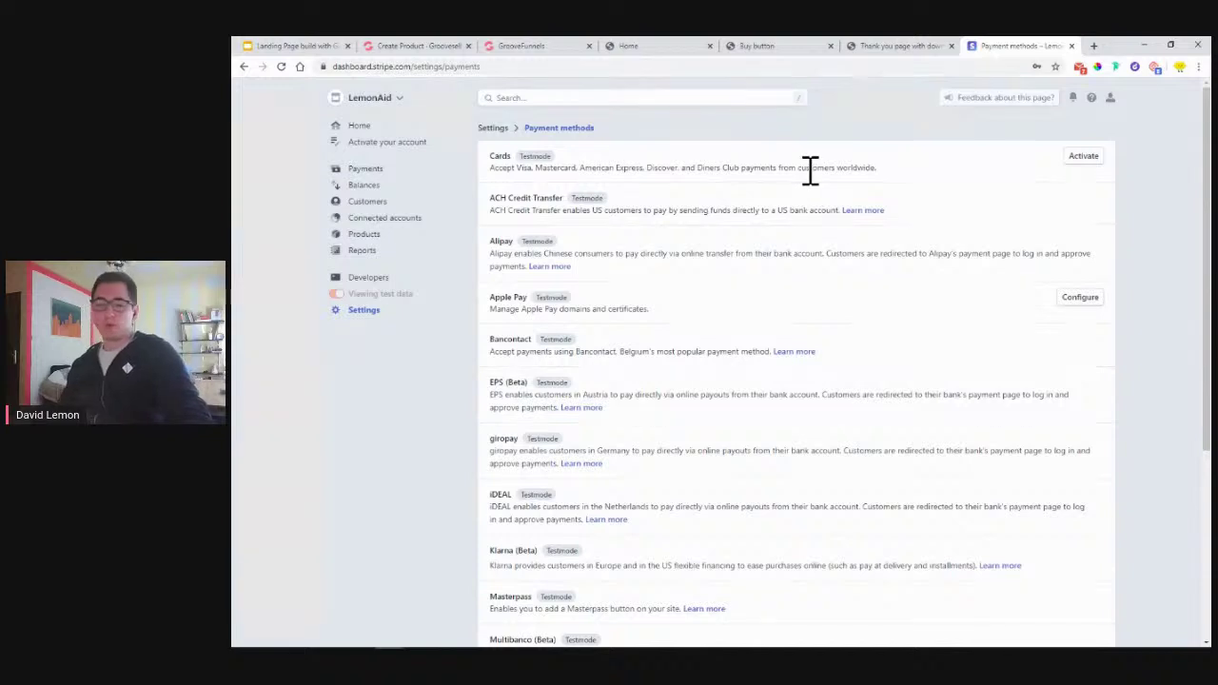
# Examine the payment methods Stripe offers, including iDEAL, giropay, Apple Pay and cards in test mode
pyautogui.tripleClick(505, 497)
pyautogui.click(513, 509)
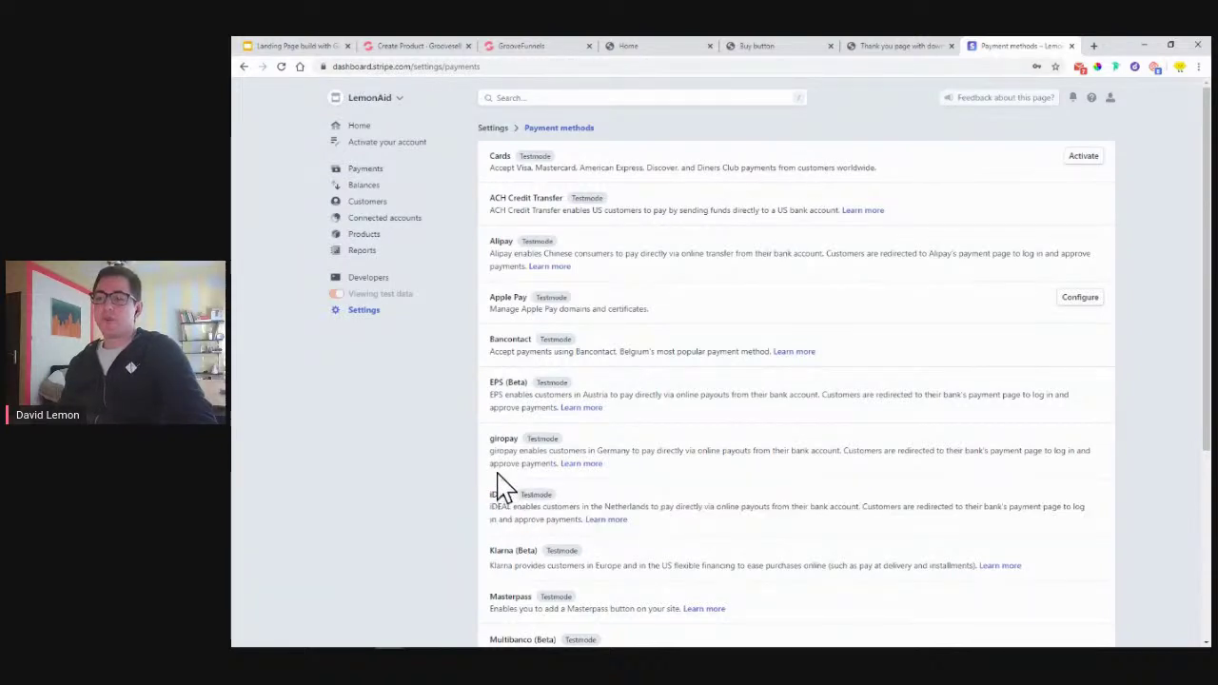
pyautogui.moveTo(491, 438); pyautogui.dragTo(525, 443)
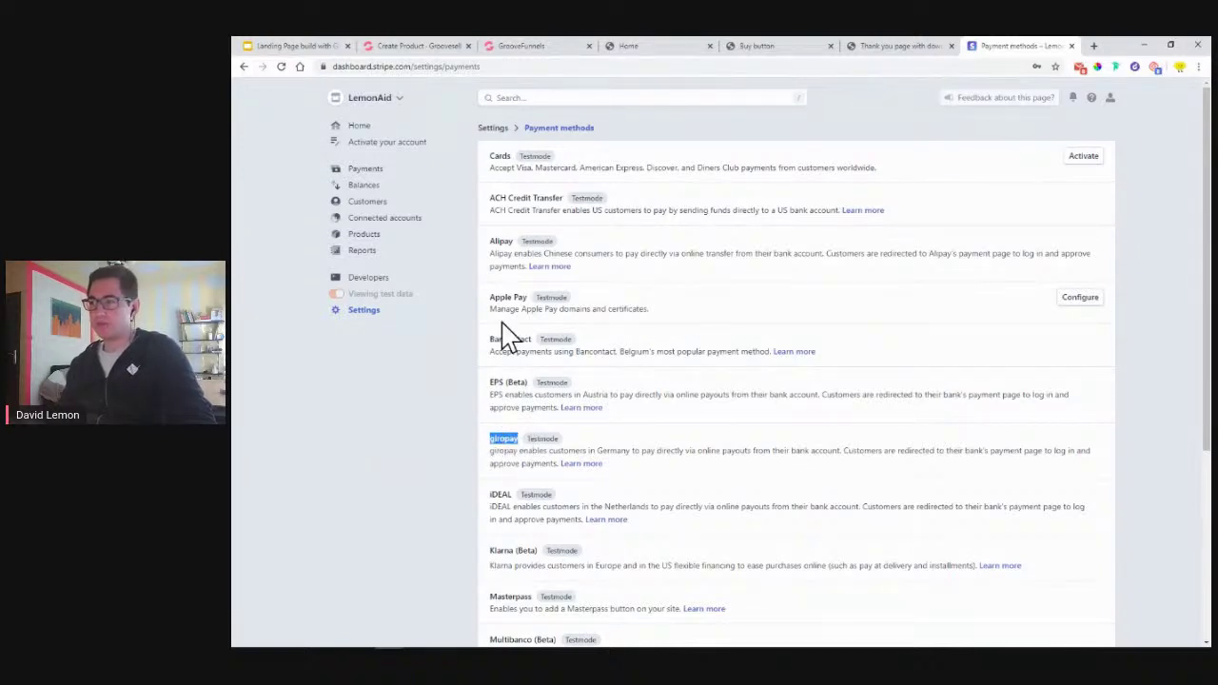
pyautogui.moveTo(490, 299); pyautogui.dragTo(537, 315)
pyautogui.scroll(-5, 538, 314)
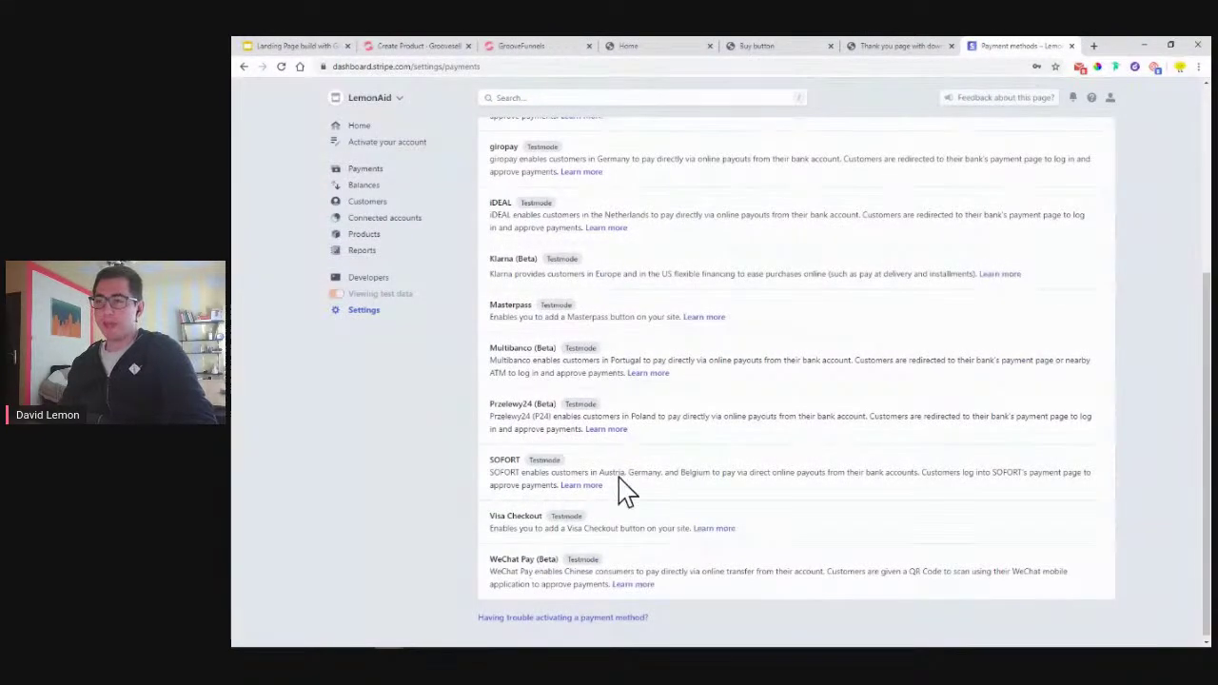
pyautogui.scroll(3, 619, 490)
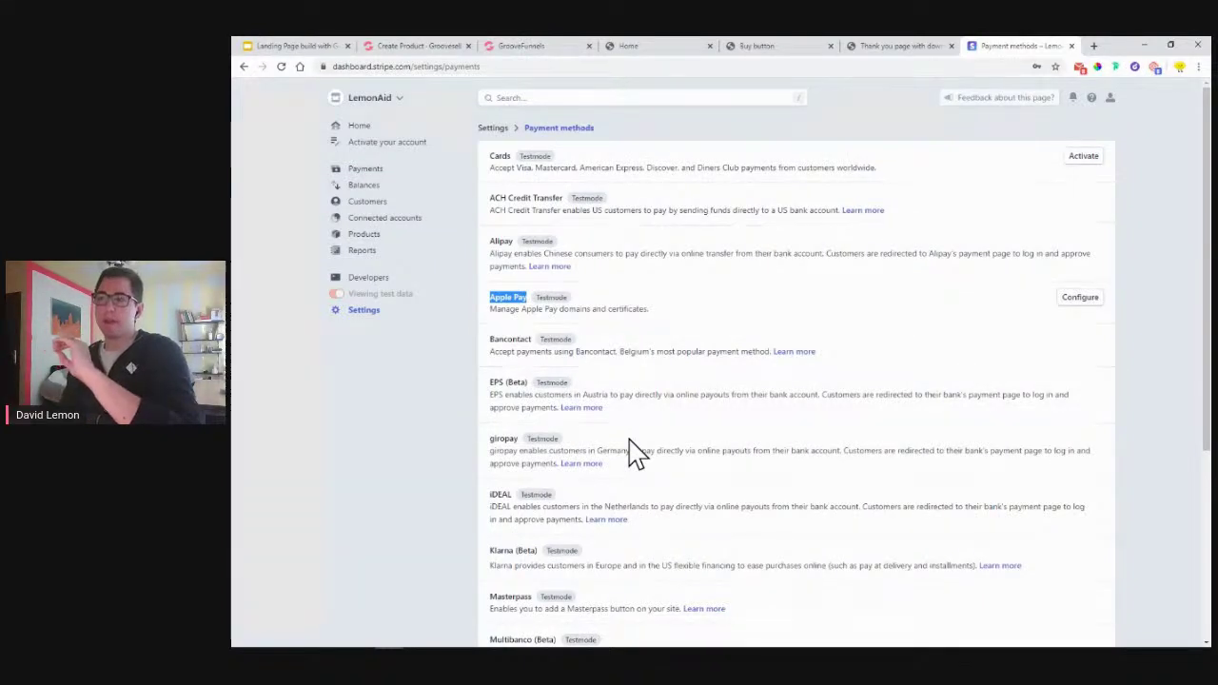
pyautogui.doubleClick(535, 156)
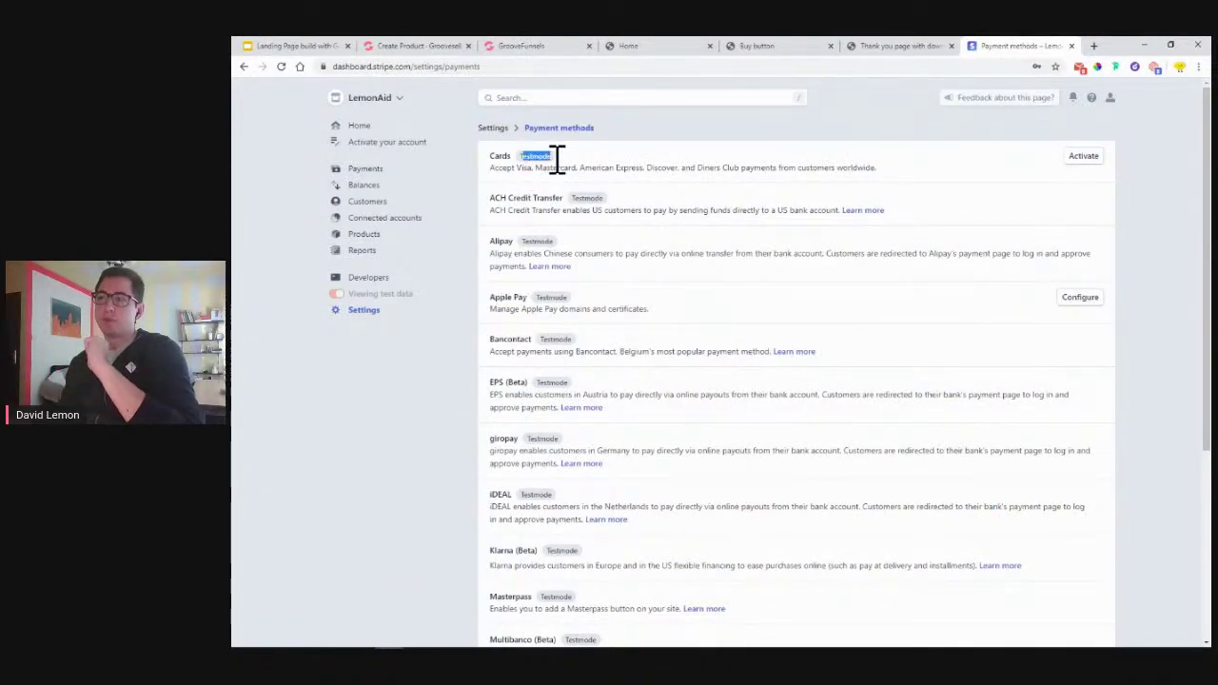
# View the account activation form without confirming the password, revisit the Stripe settings, and close the Stripe dashboard
pyautogui.click(374, 152)
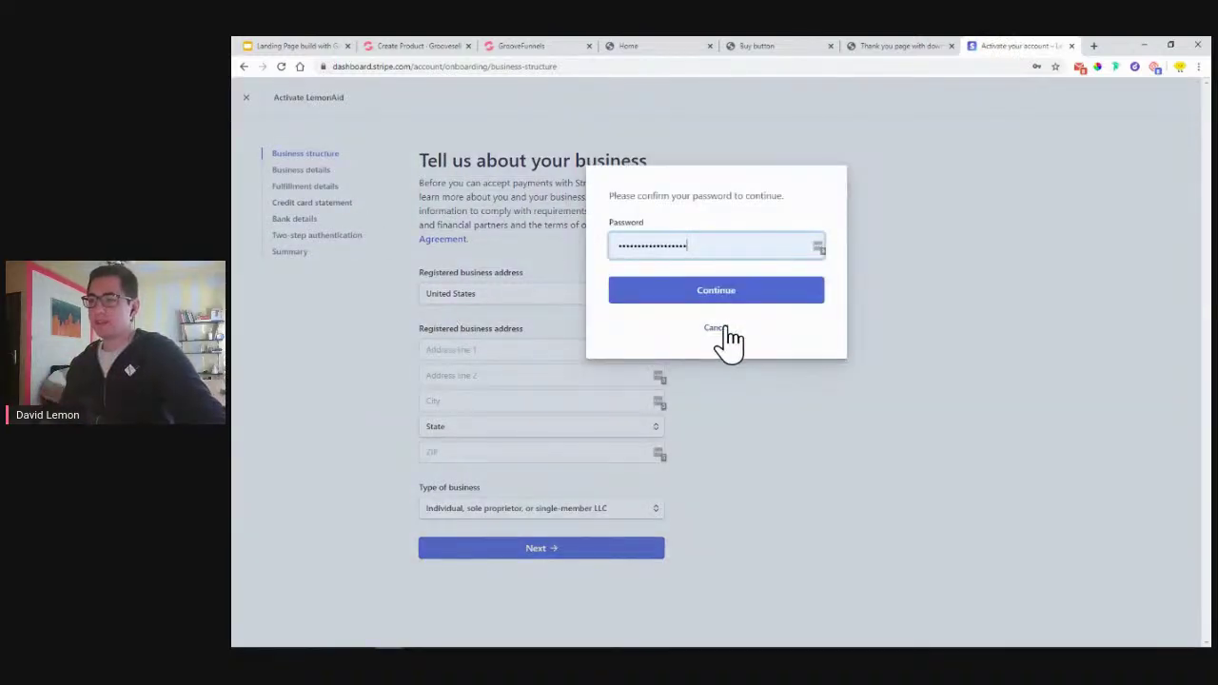
pyautogui.click(722, 329)
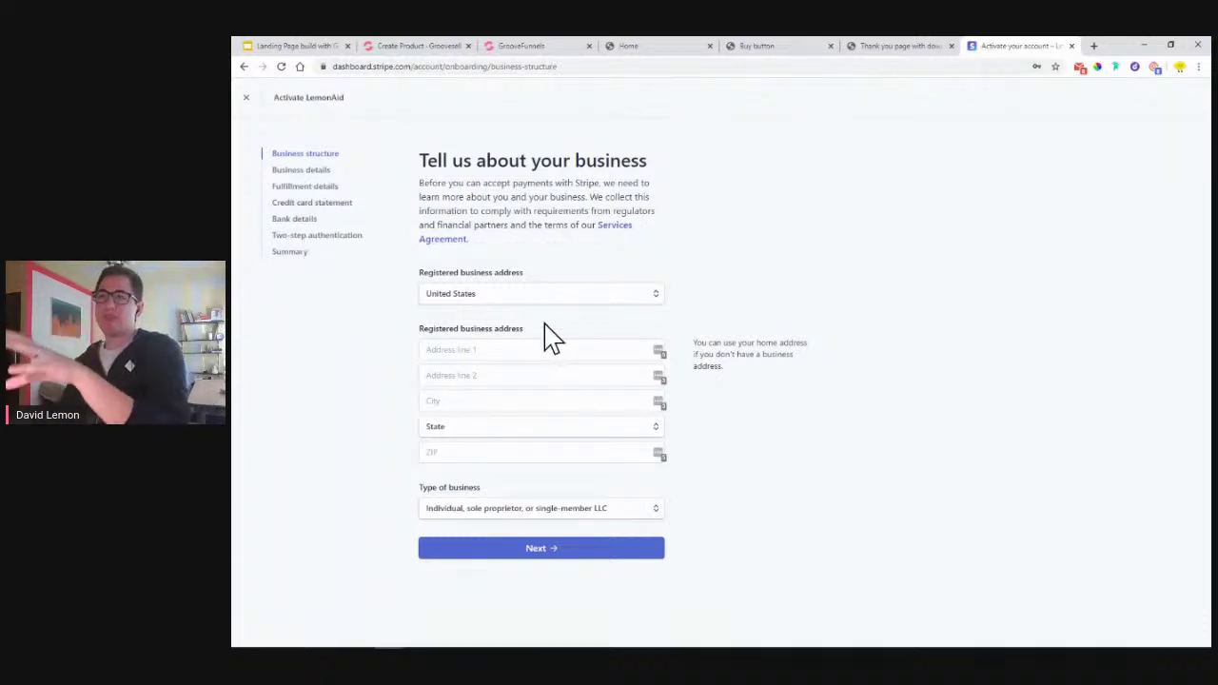
pyautogui.click(245, 97)
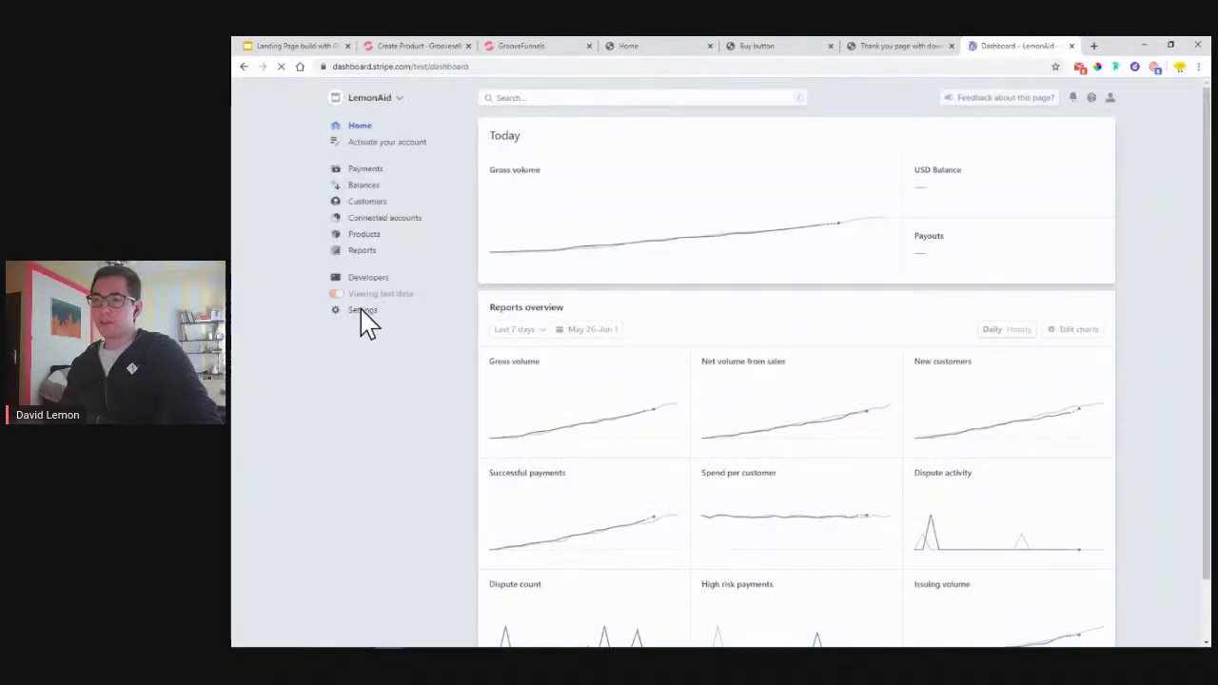
pyautogui.click(362, 311)
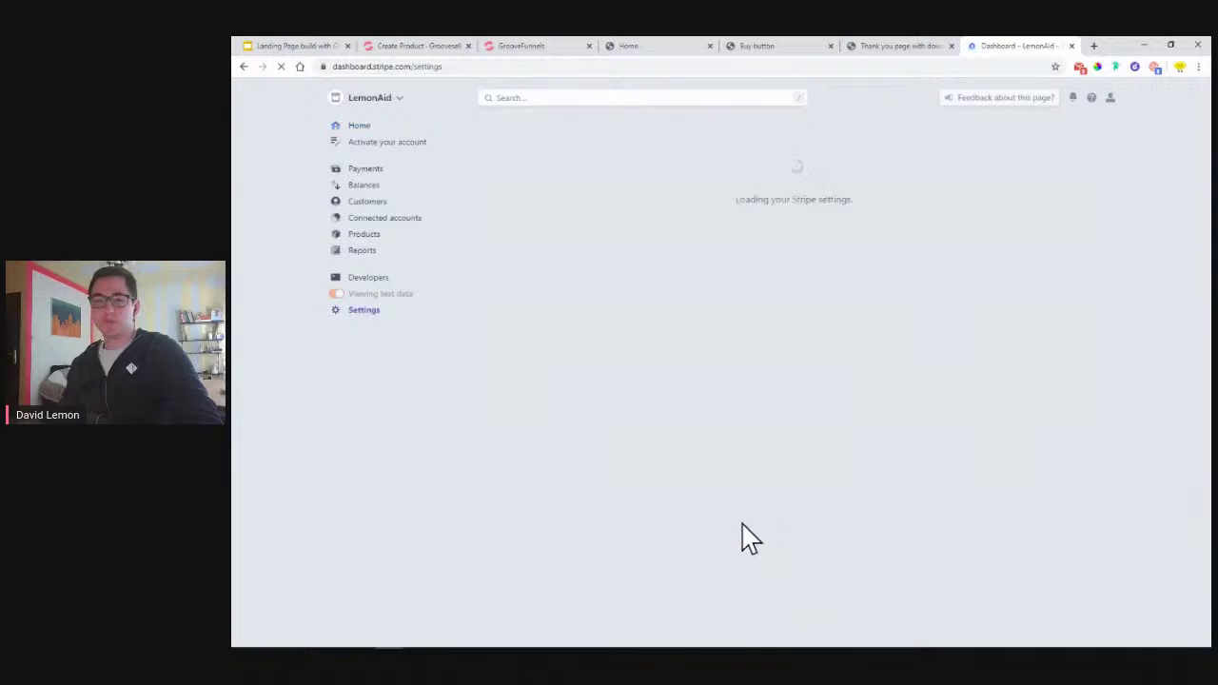
pyautogui.scroll(-1, 757, 576)
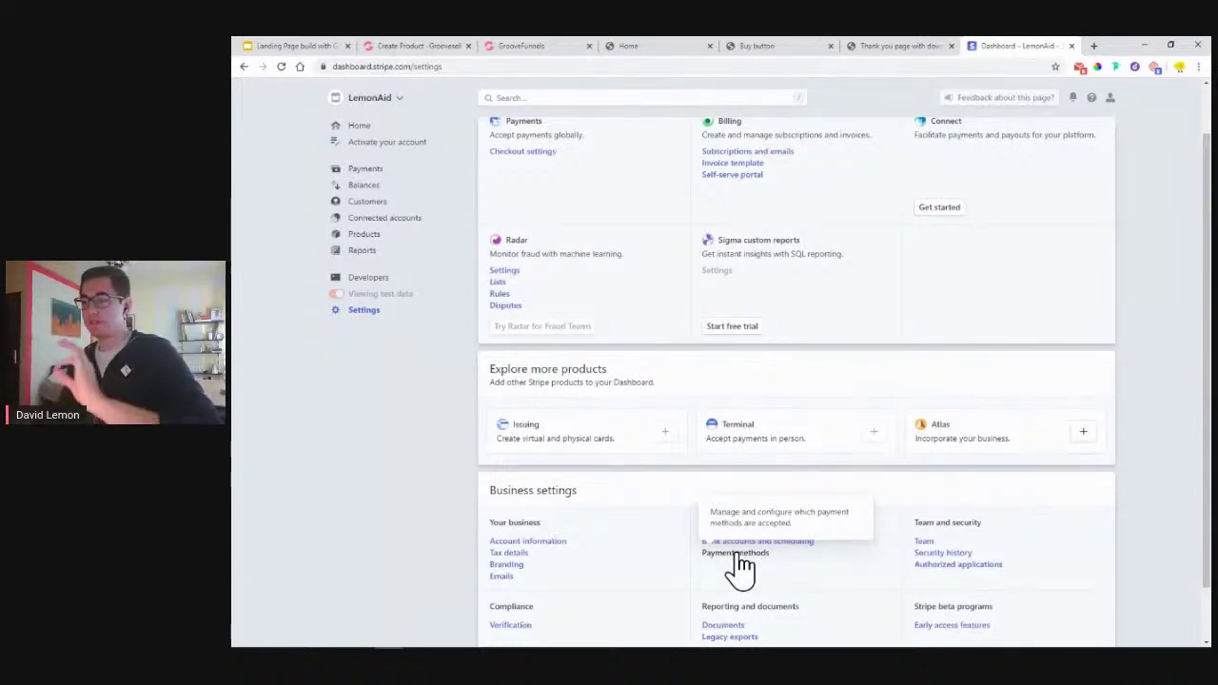
pyautogui.click(1072, 45)
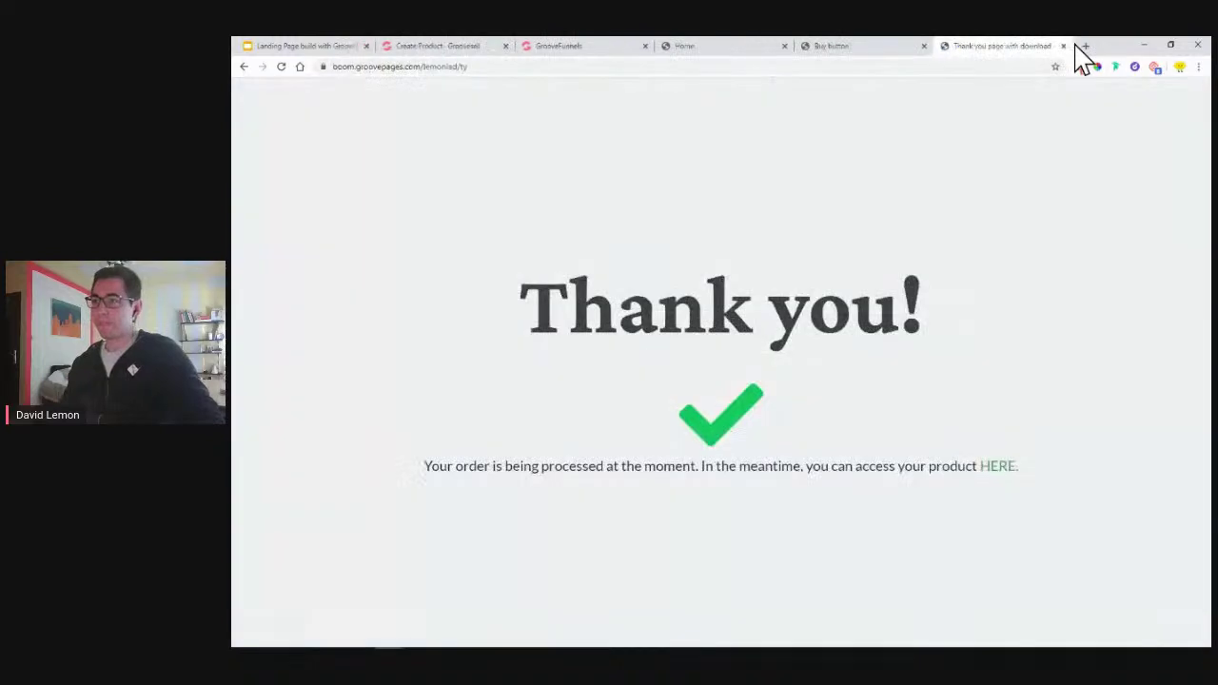
# Review the plan slide's thank-you page and tracking code items, and return to the product's salespage tracking code in GrooveSell
pyautogui.click(350, 48)
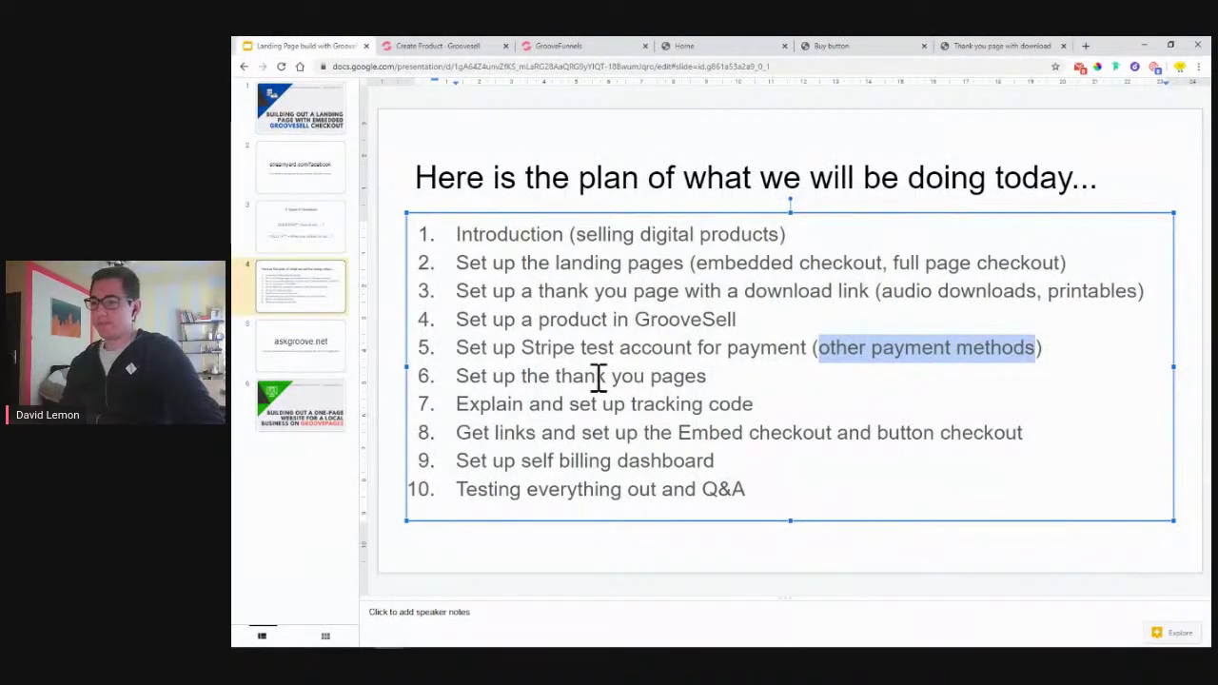
pyautogui.moveTo(458, 348); pyautogui.dragTo(515, 348)
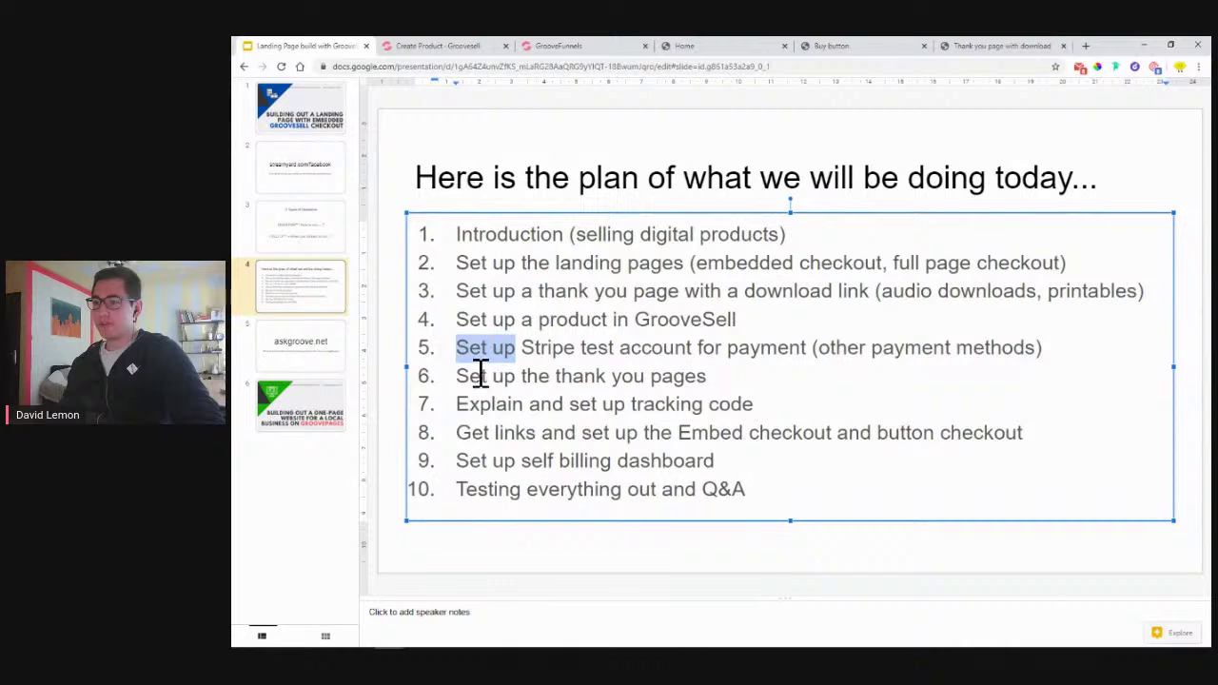
pyautogui.moveTo(457, 376); pyautogui.dragTo(720, 378)
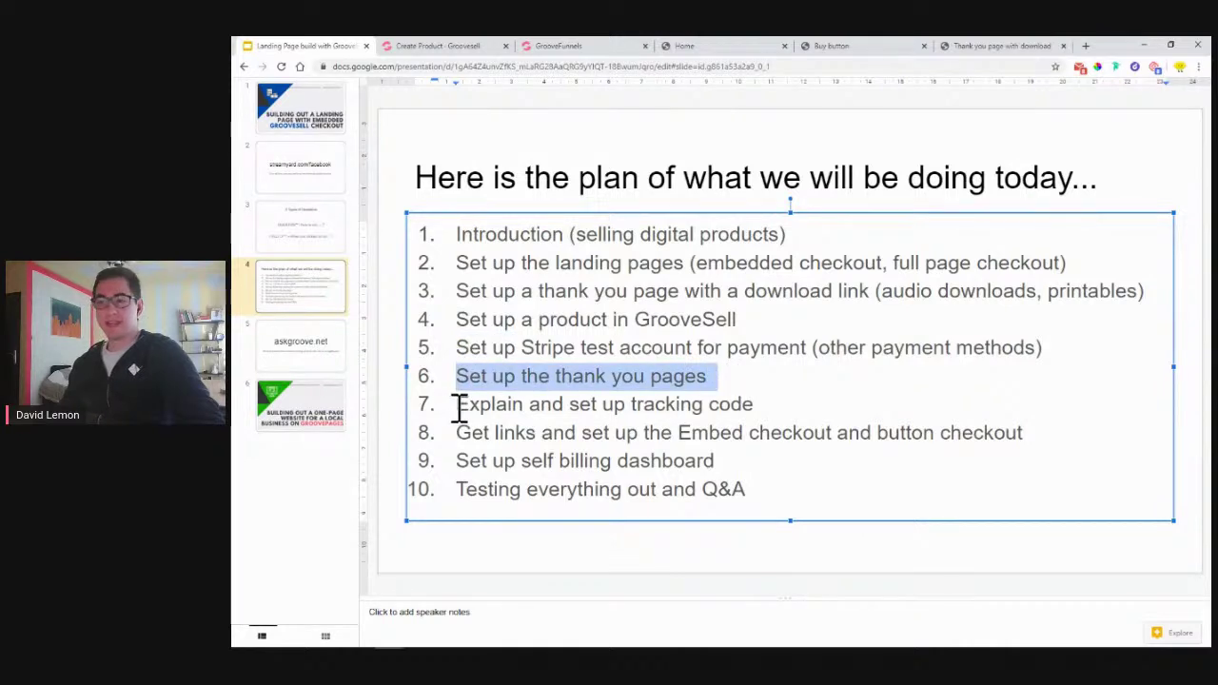
pyautogui.moveTo(456, 405); pyautogui.dragTo(812, 401)
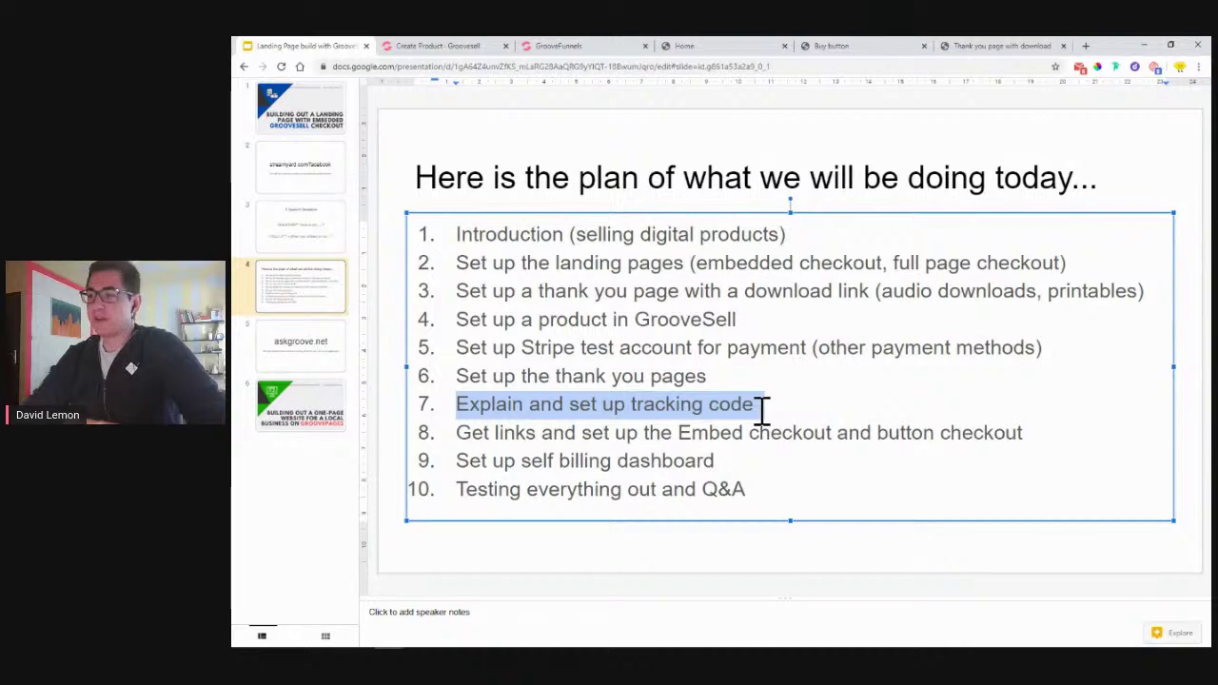
pyautogui.click(419, 47)
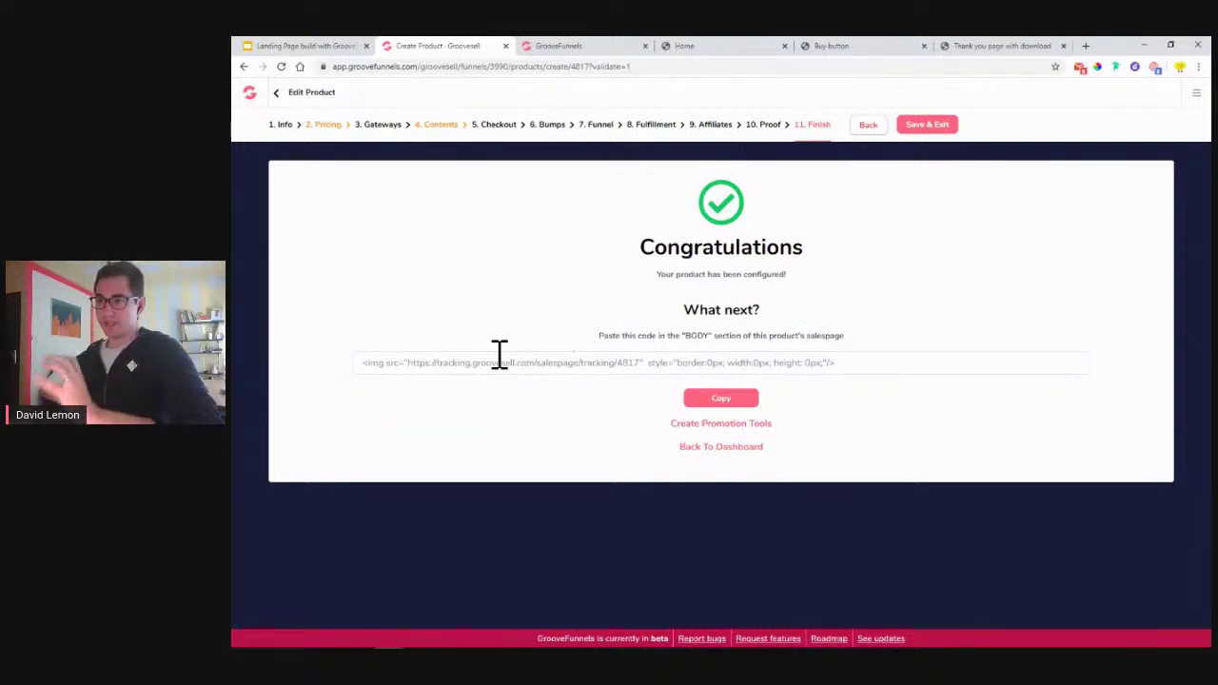
# Copy the product's salespage tracking code and bring up the code includes in the landing page's site settings in the GroovePages builder
pyautogui.click(783, 365)
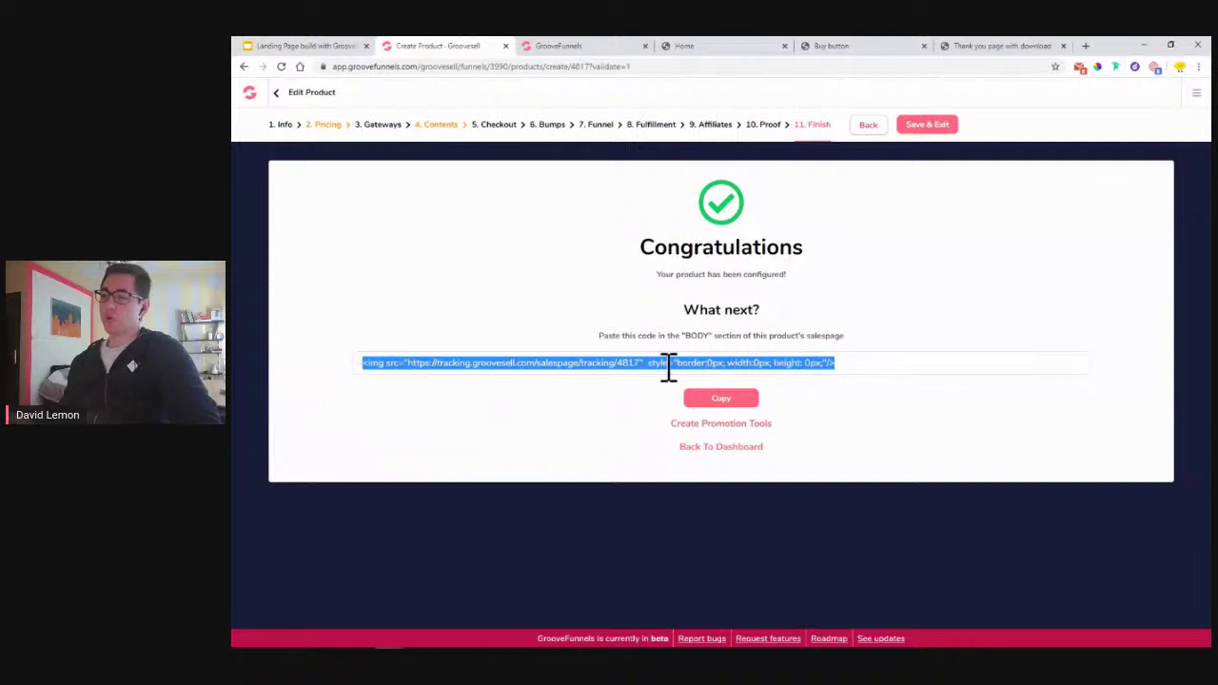
pyautogui.click(723, 400)
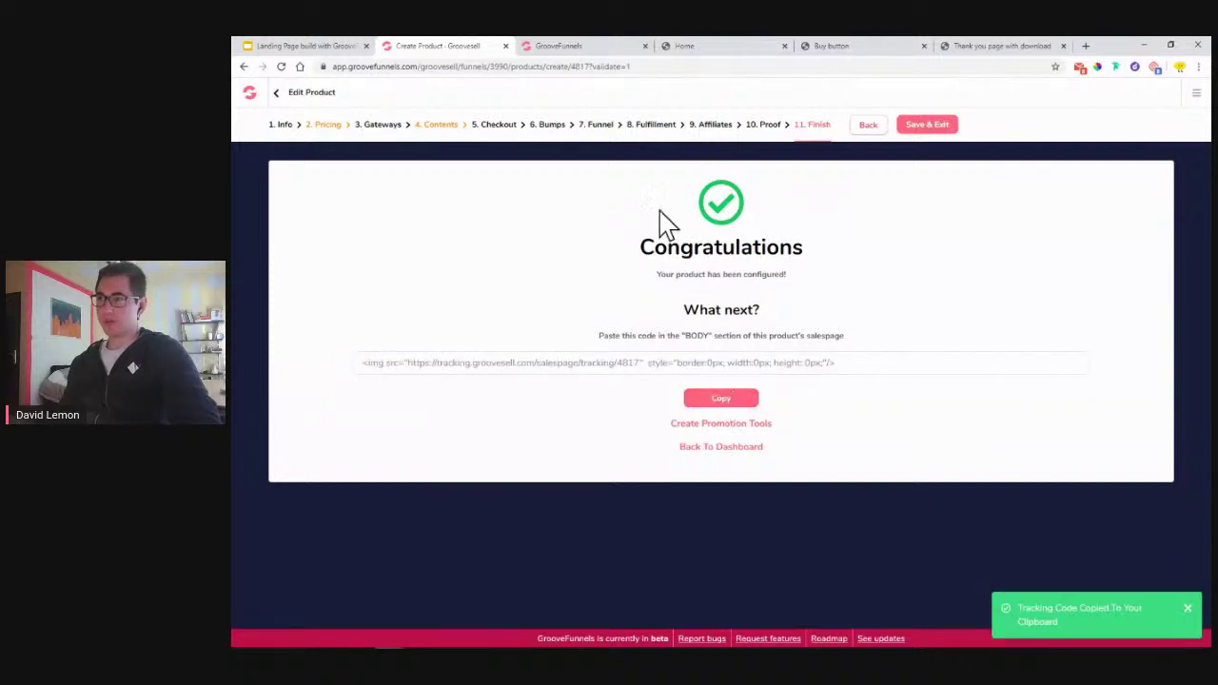
pyautogui.click(591, 45)
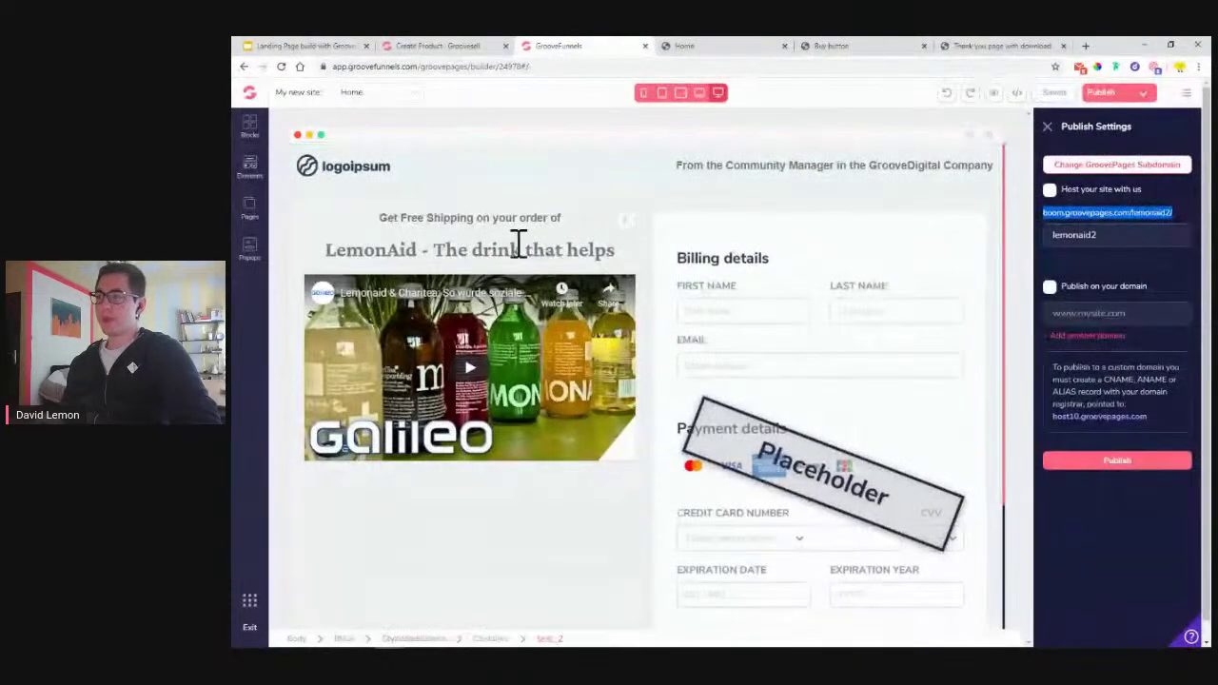
pyautogui.click(1047, 126)
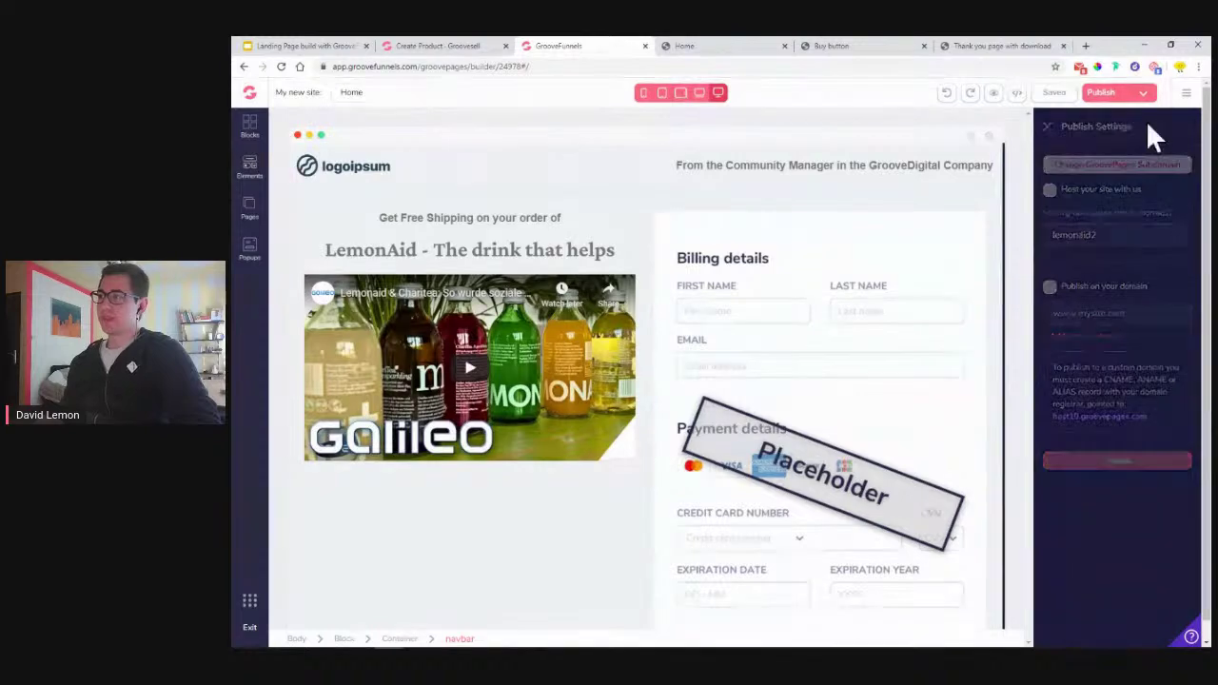
pyautogui.click(1197, 96)
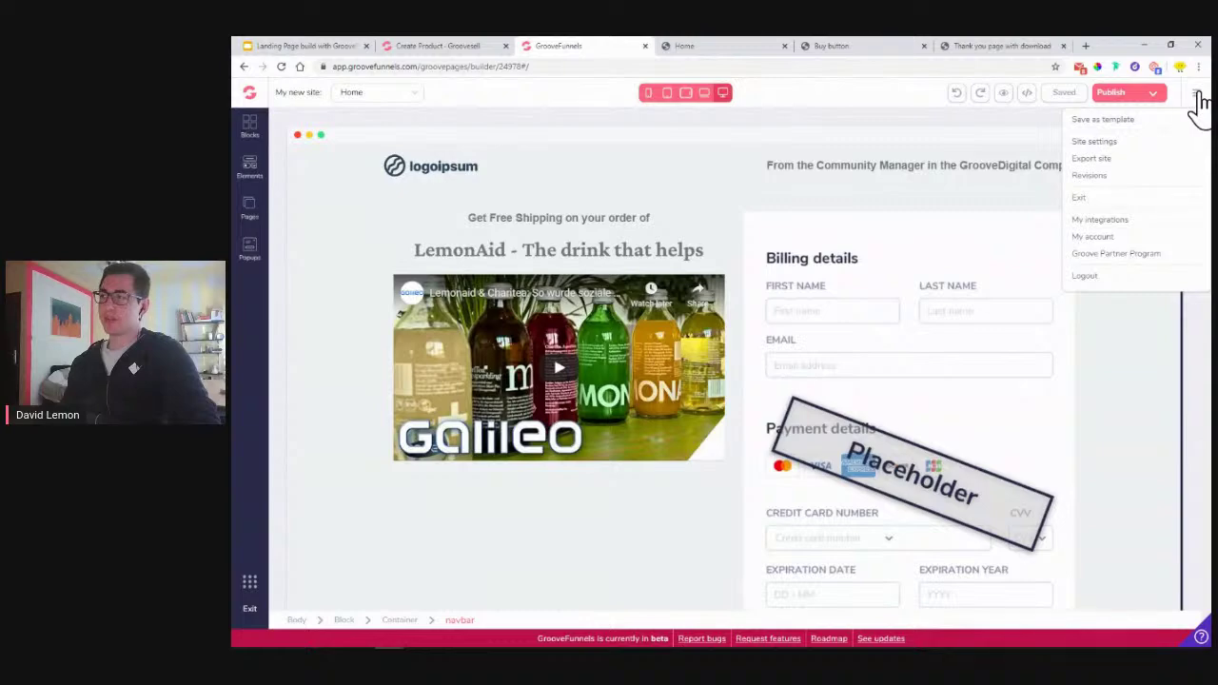
pyautogui.click(1095, 141)
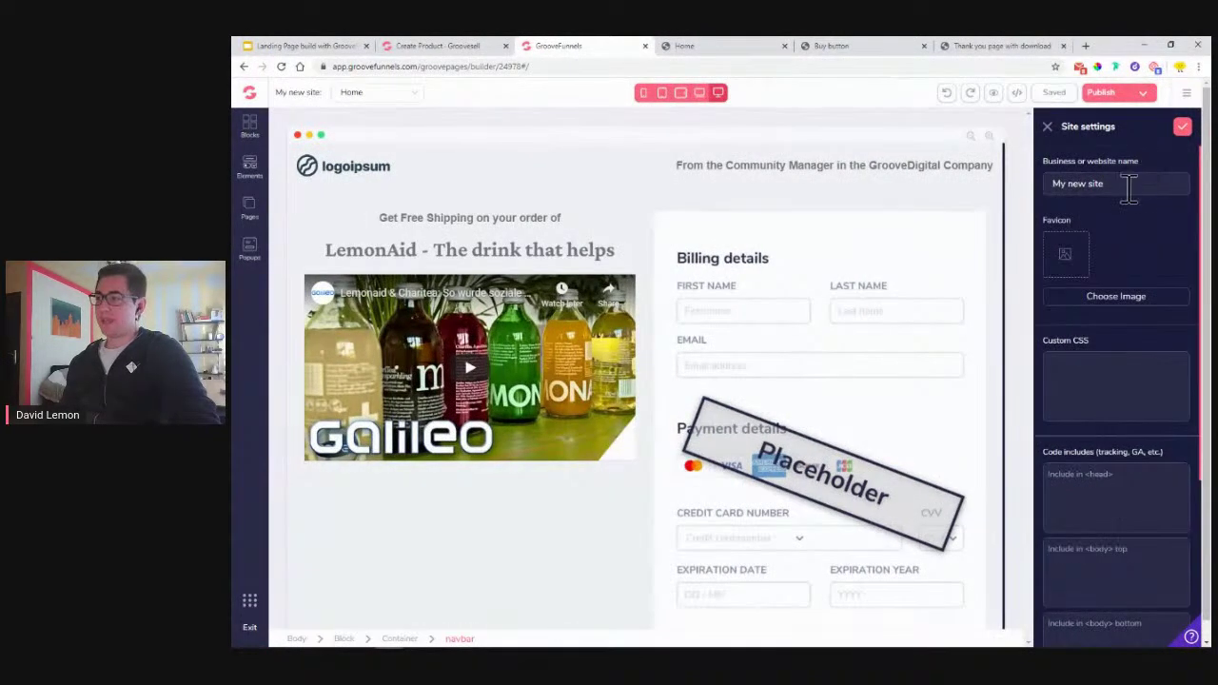
pyautogui.scroll(-3, 1123, 257)
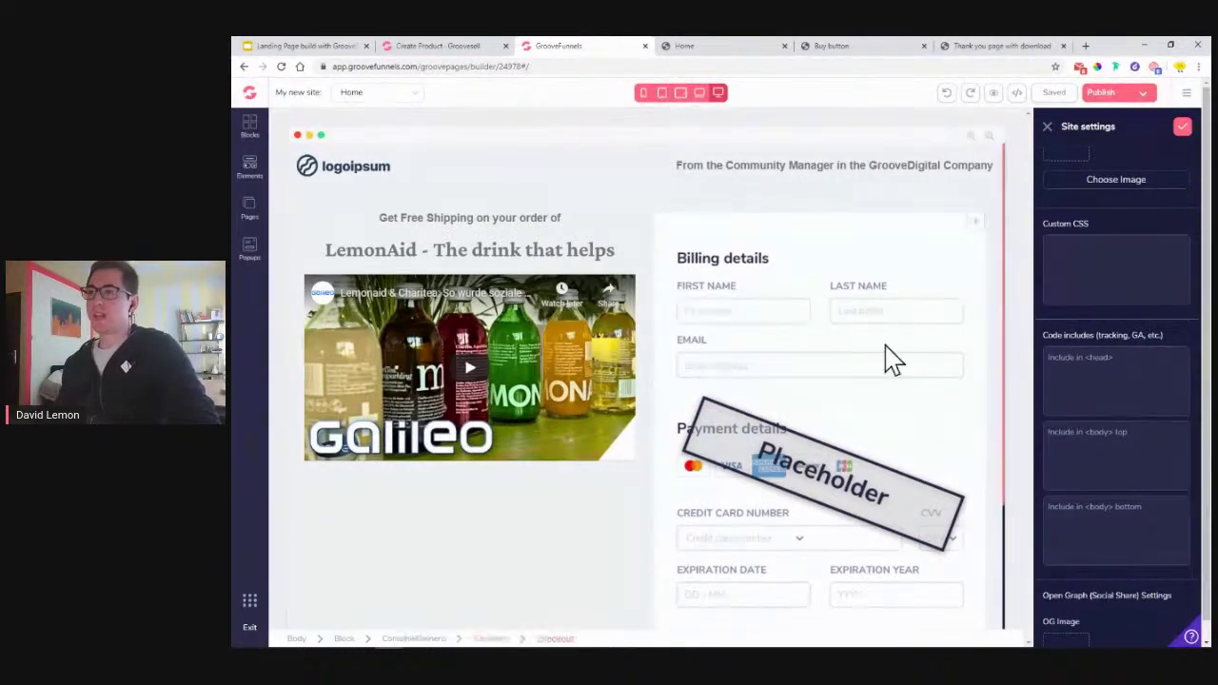
# Paste the tracking code into the site's body-top code include, apply the site settings and save the site
pyautogui.click(410, 48)
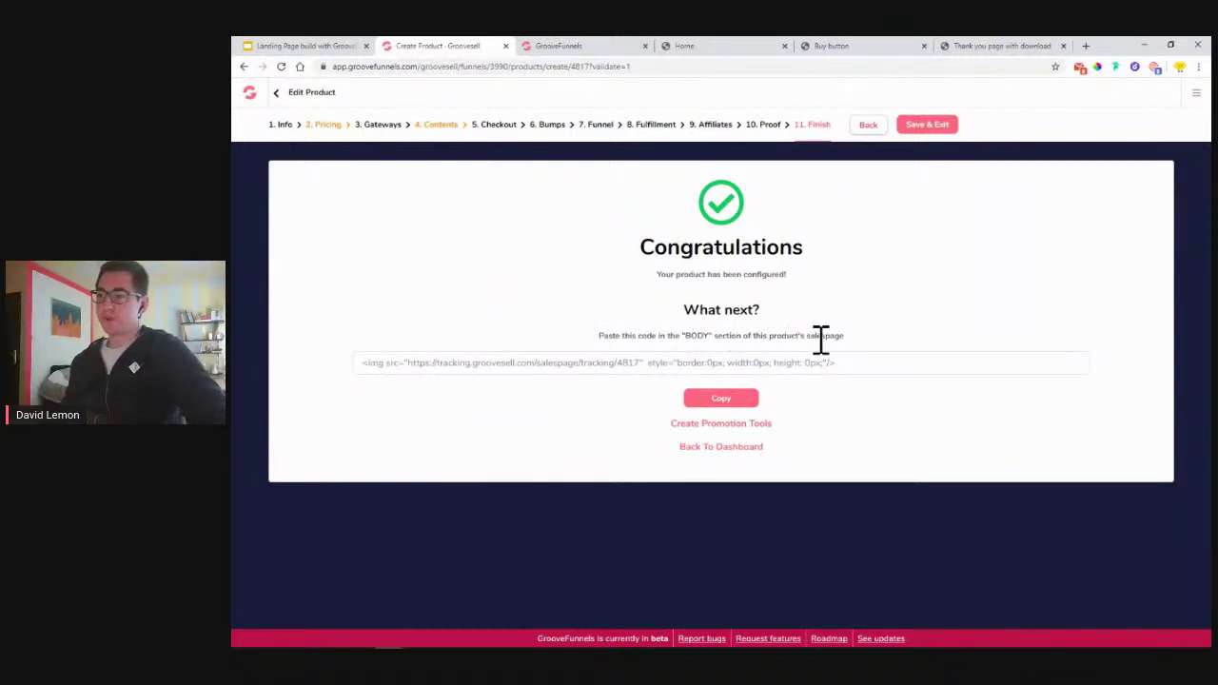
pyautogui.click(569, 46)
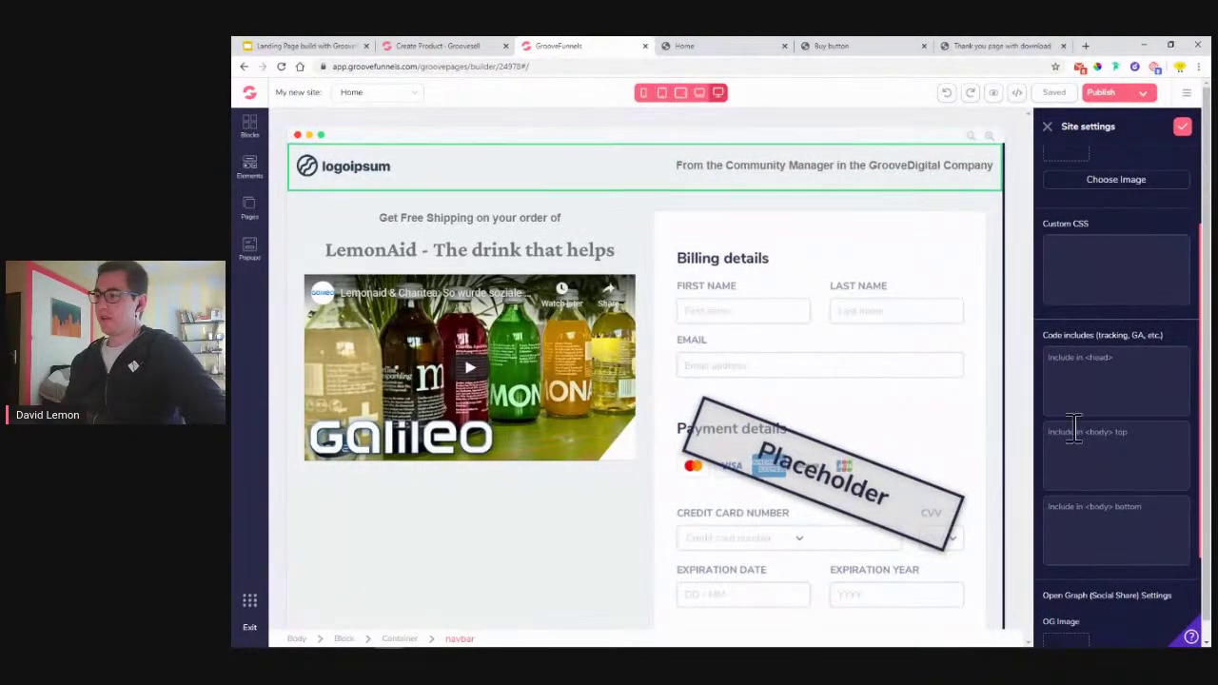
pyautogui.rightClick(1080, 448)
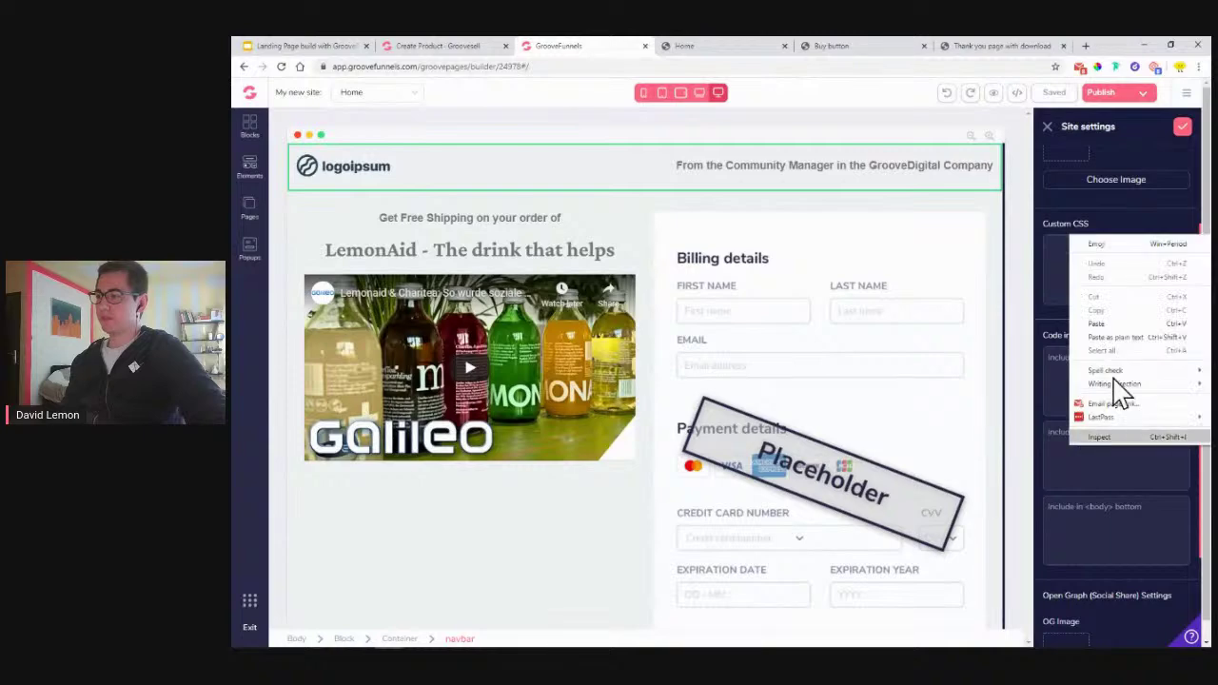
pyautogui.click(1130, 325)
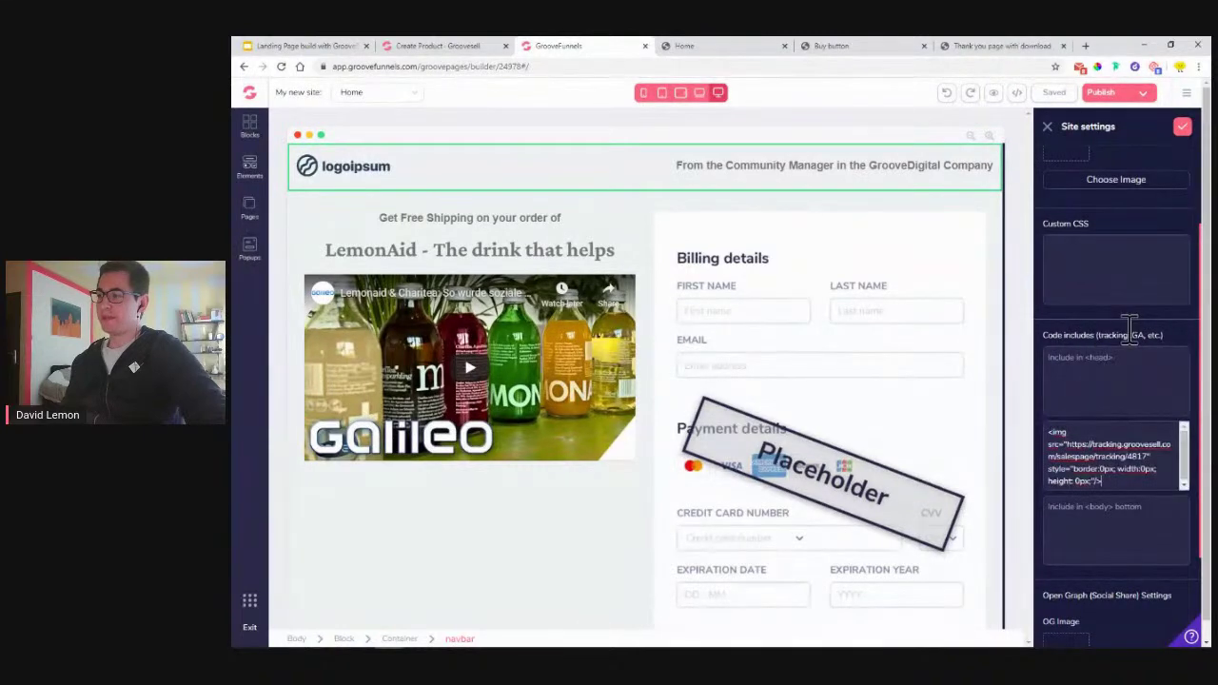
pyautogui.click(1183, 127)
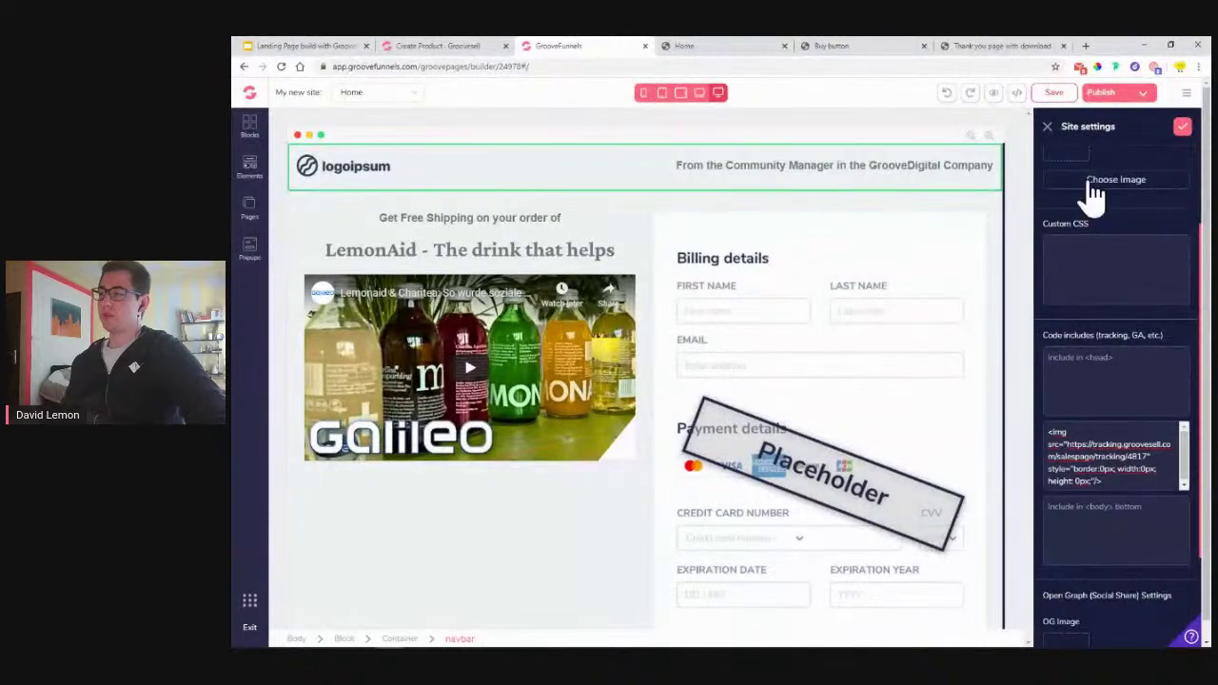
pyautogui.click(1055, 92)
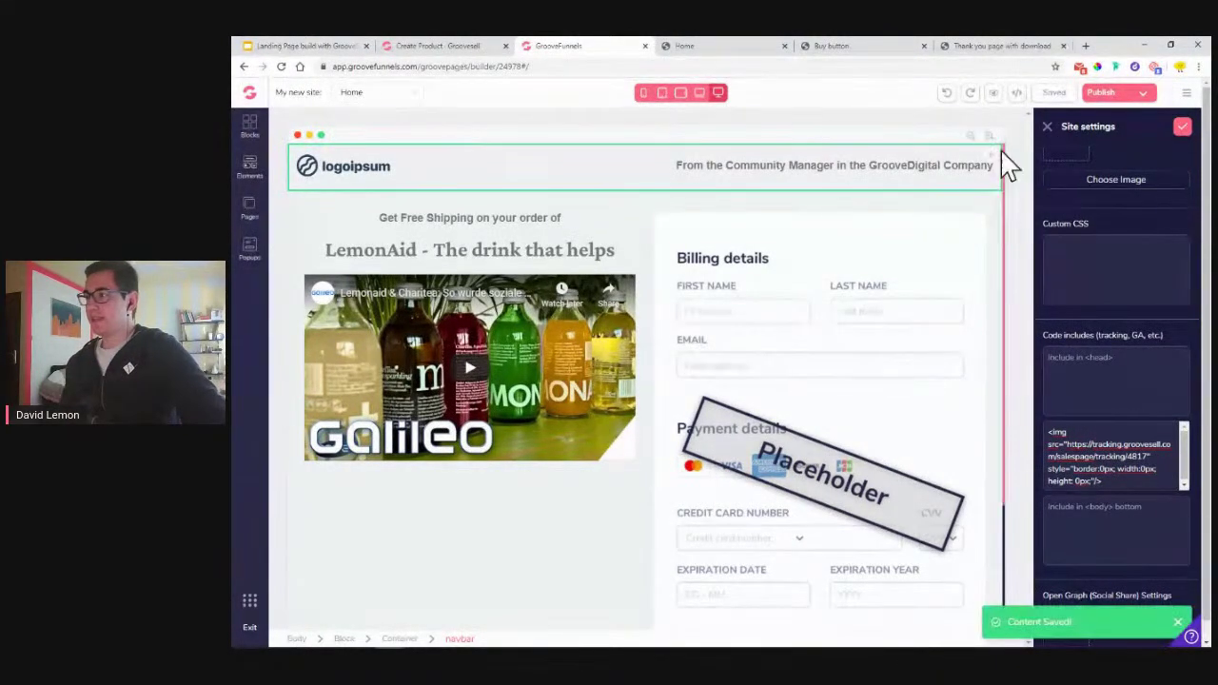
# Close the site settings and publish the updated site at the lemonaid2 address
pyautogui.click(1047, 127)
pyautogui.click(1118, 95)
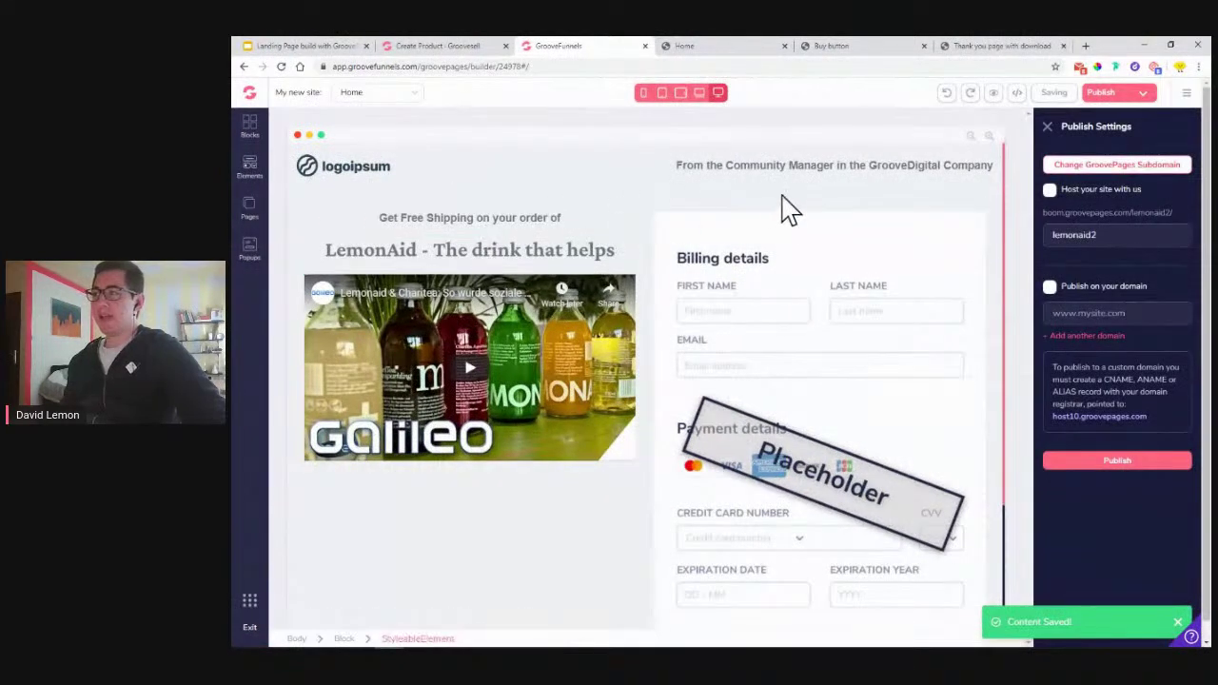
pyautogui.click(1104, 461)
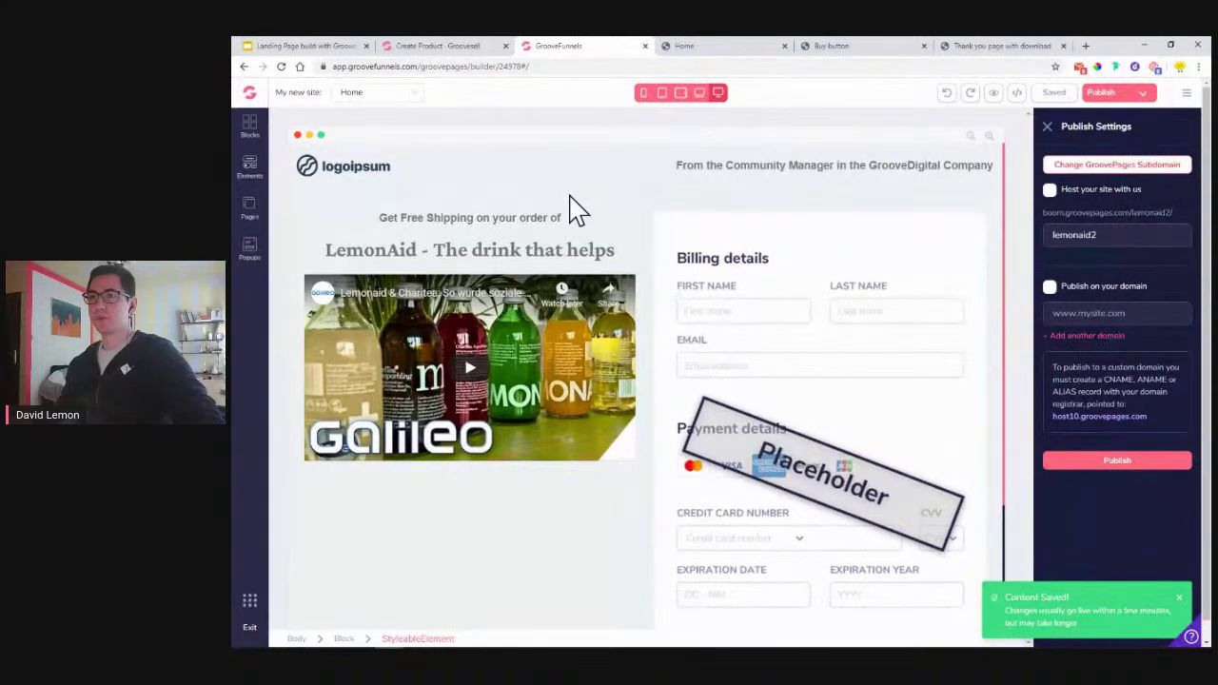
# Return to GrooveSell, view the product list of the LemonAid Demo funnel and try its code embed option
pyautogui.click(453, 49)
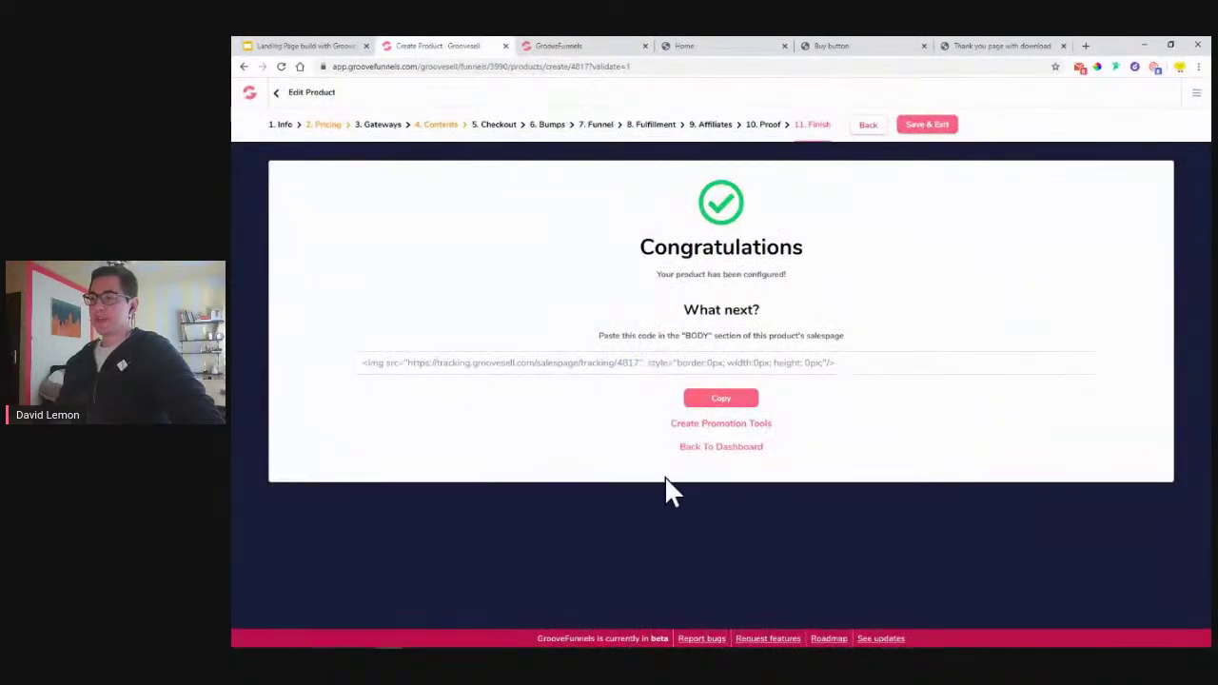
pyautogui.click(723, 447)
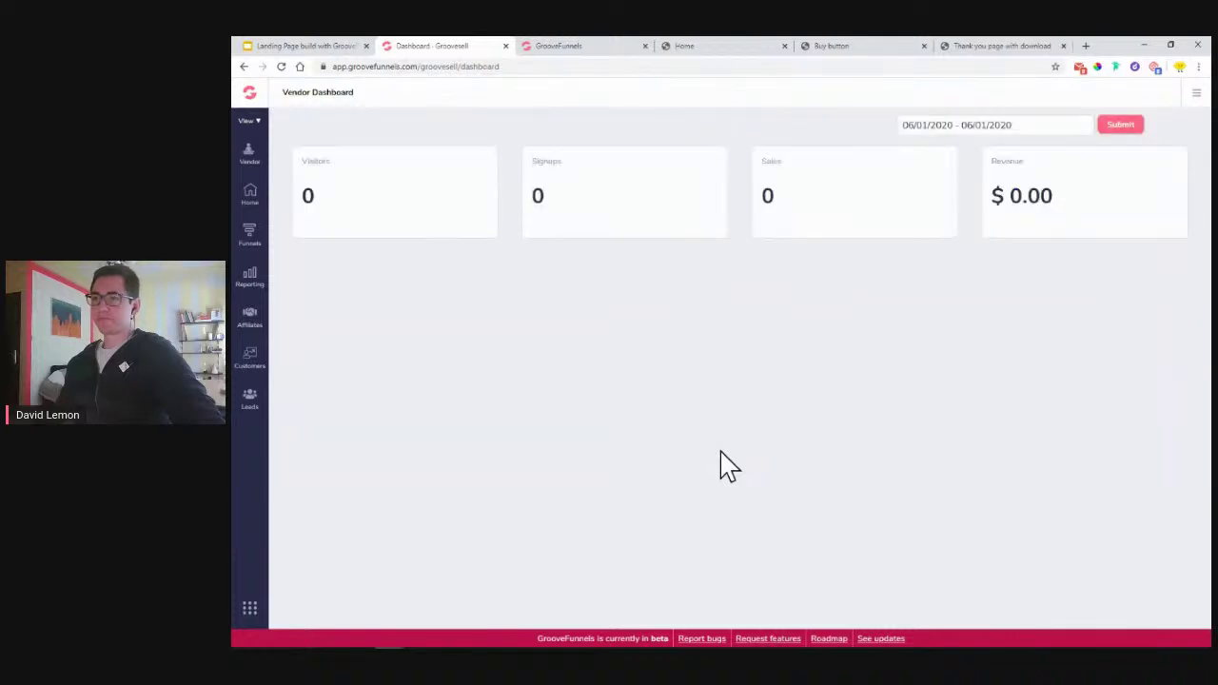
pyautogui.click(249, 238)
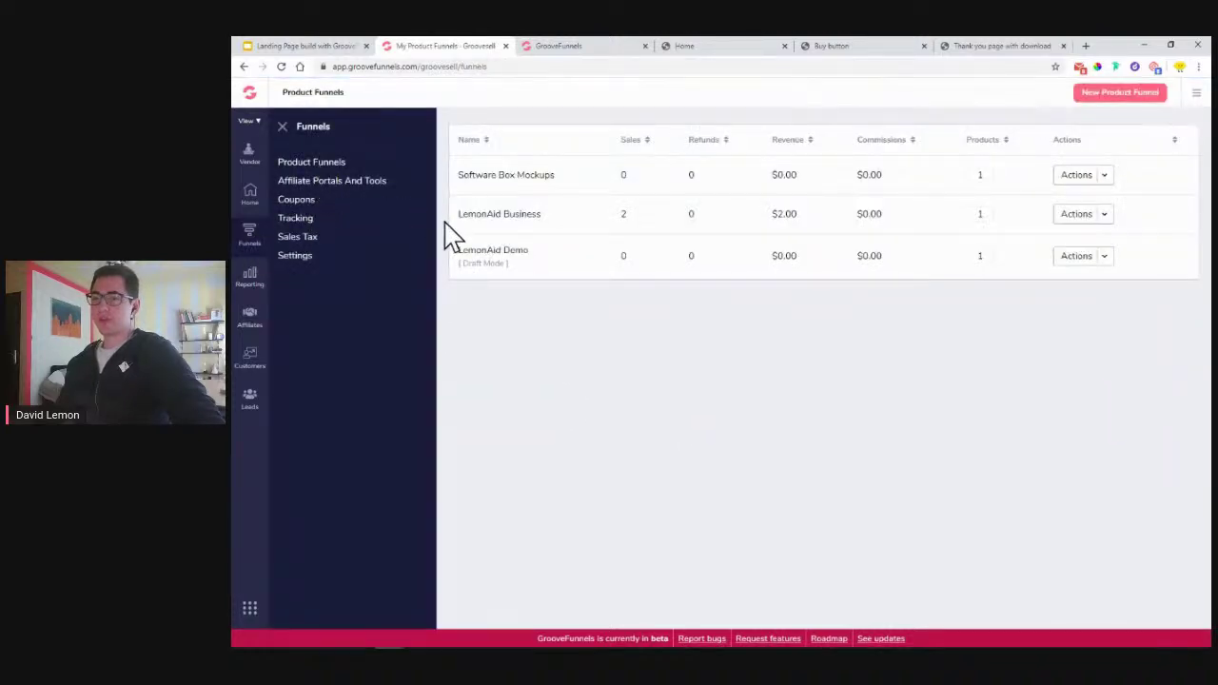
pyautogui.click(1107, 258)
pyautogui.click(1099, 280)
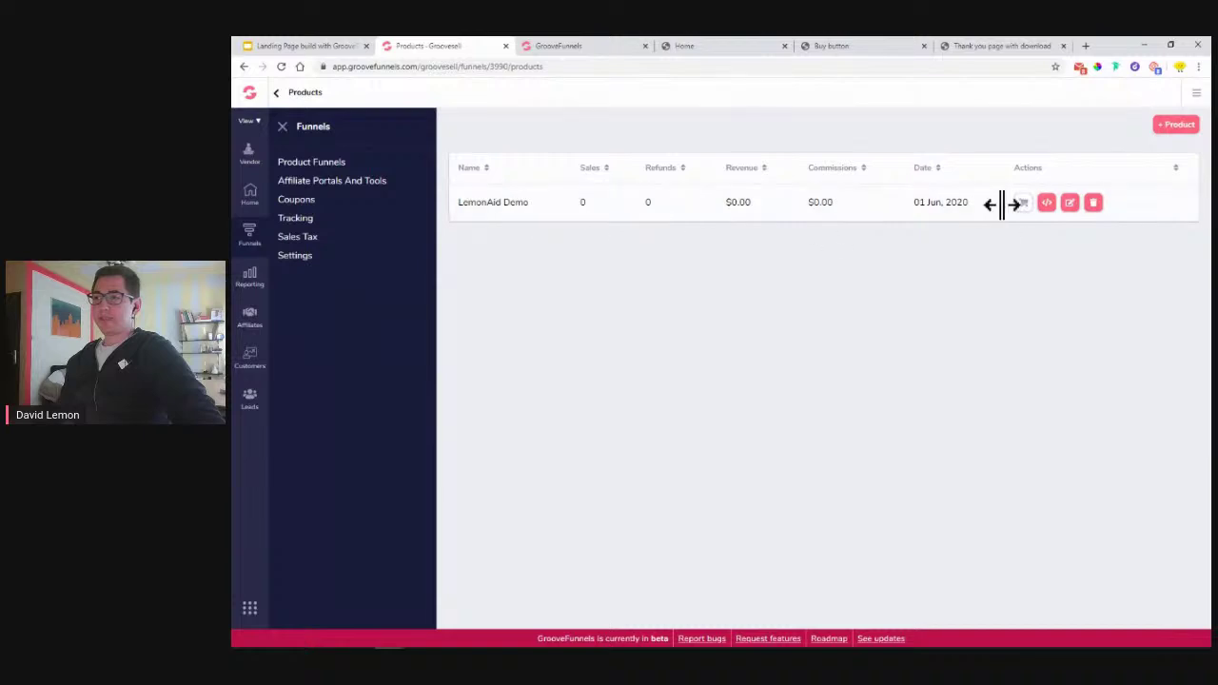
pyautogui.click(280, 127)
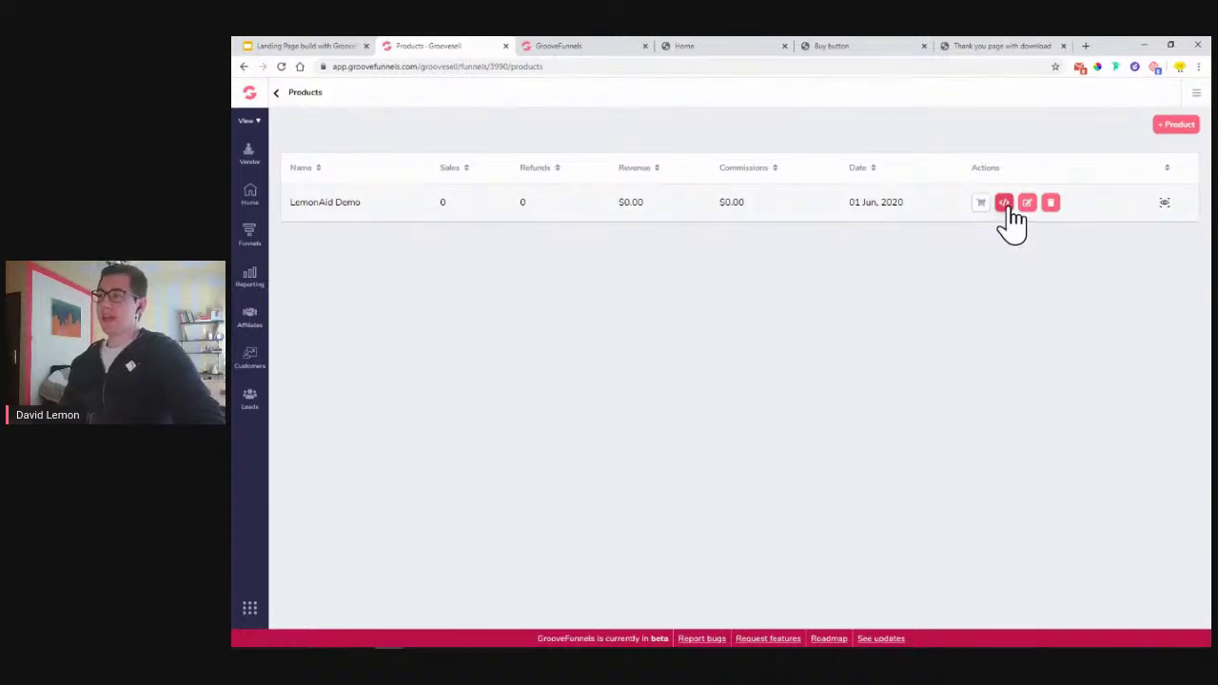
pyautogui.click(1004, 204)
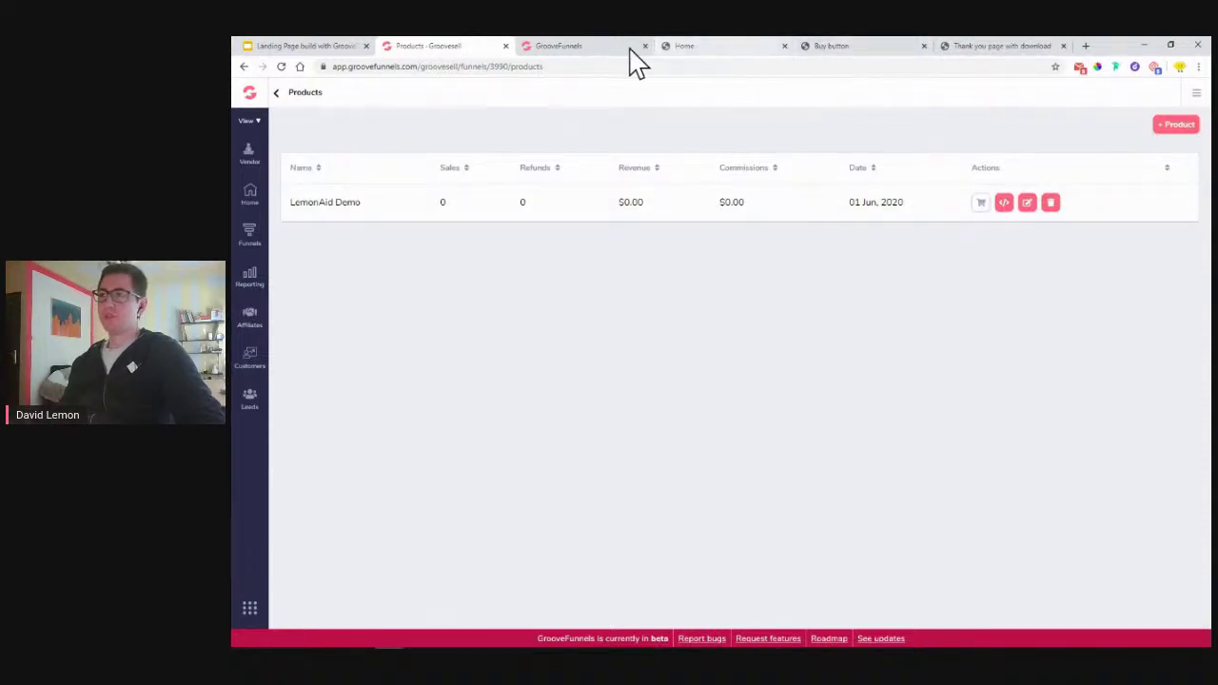
pyautogui.click(561, 48)
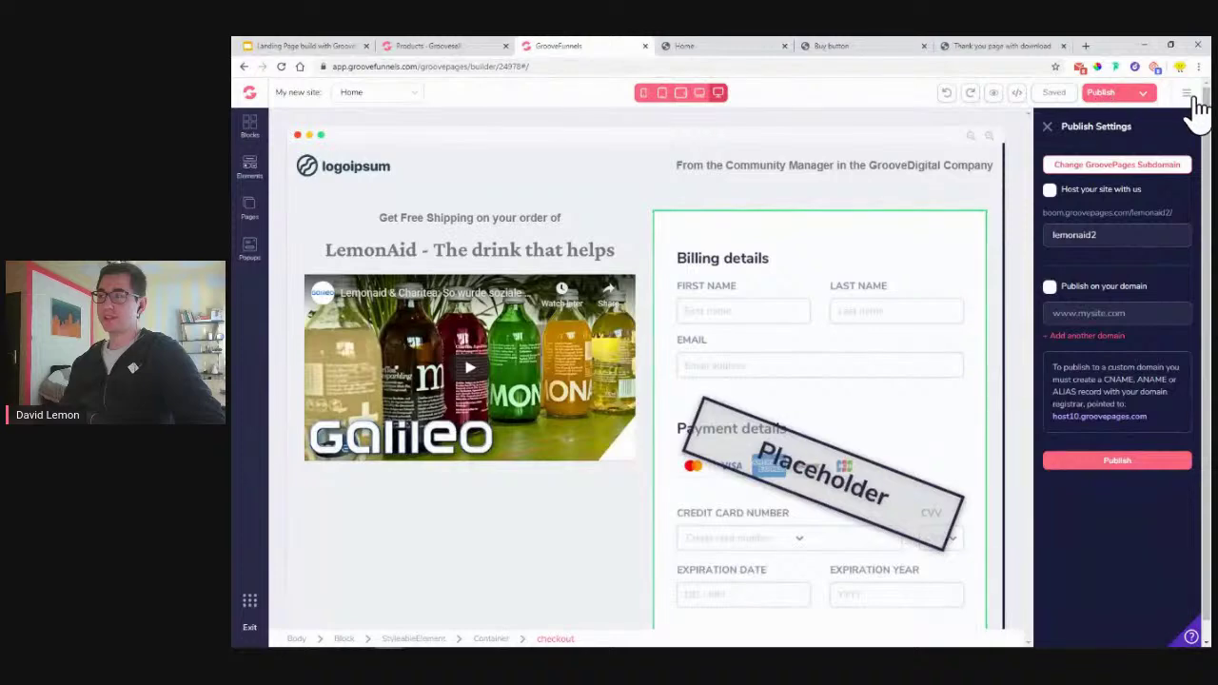
pyautogui.click(476, 46)
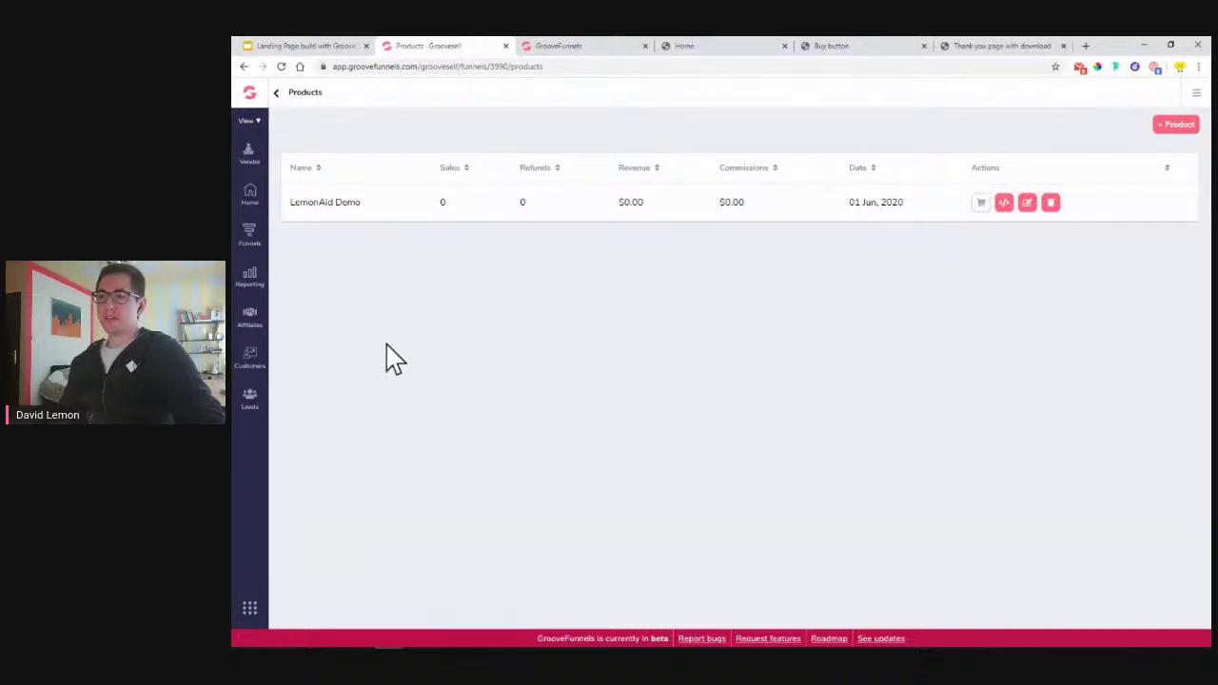
# Make the LemonAid Demo funnel live with a subdomain combining the owner's first name and "lemonaid"
pyautogui.click(250, 243)
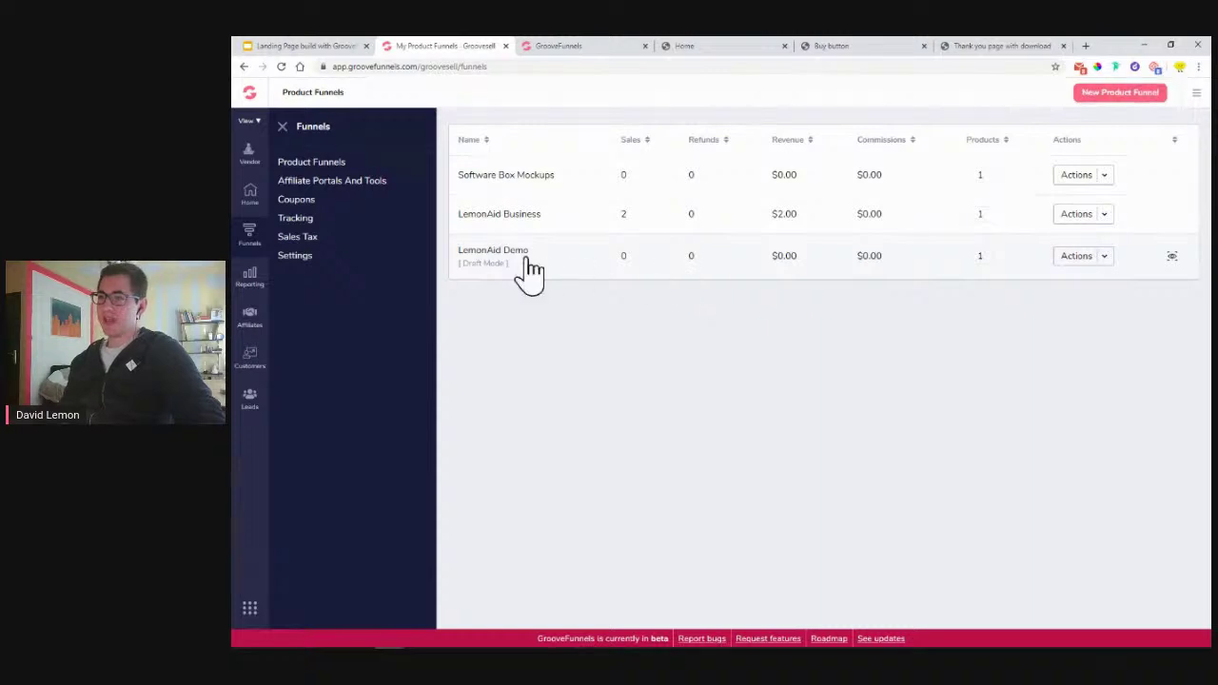
pyautogui.click(1108, 261)
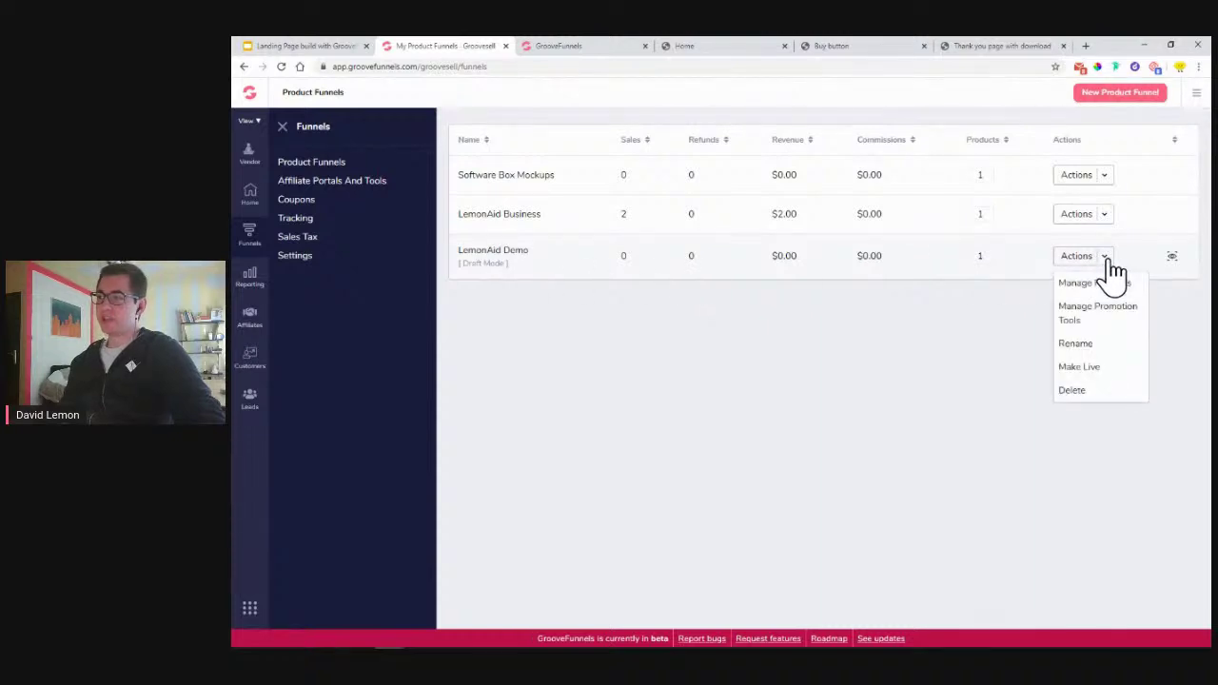
pyautogui.click(1090, 369)
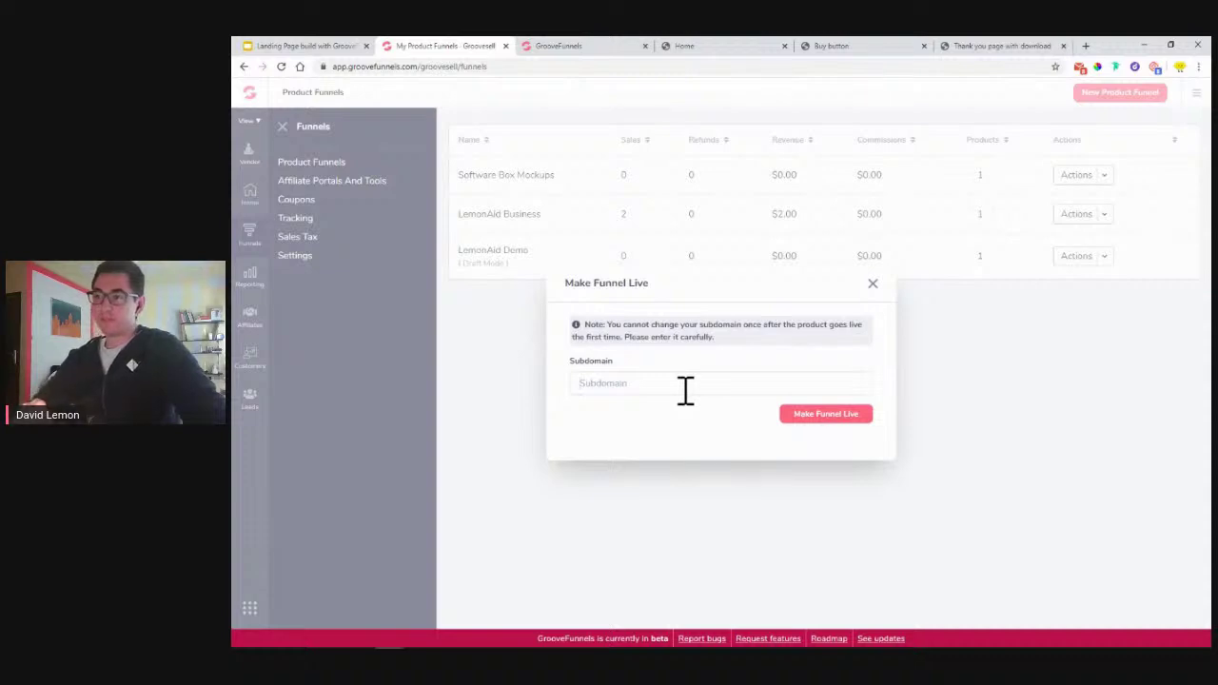
pyautogui.click(685, 389)
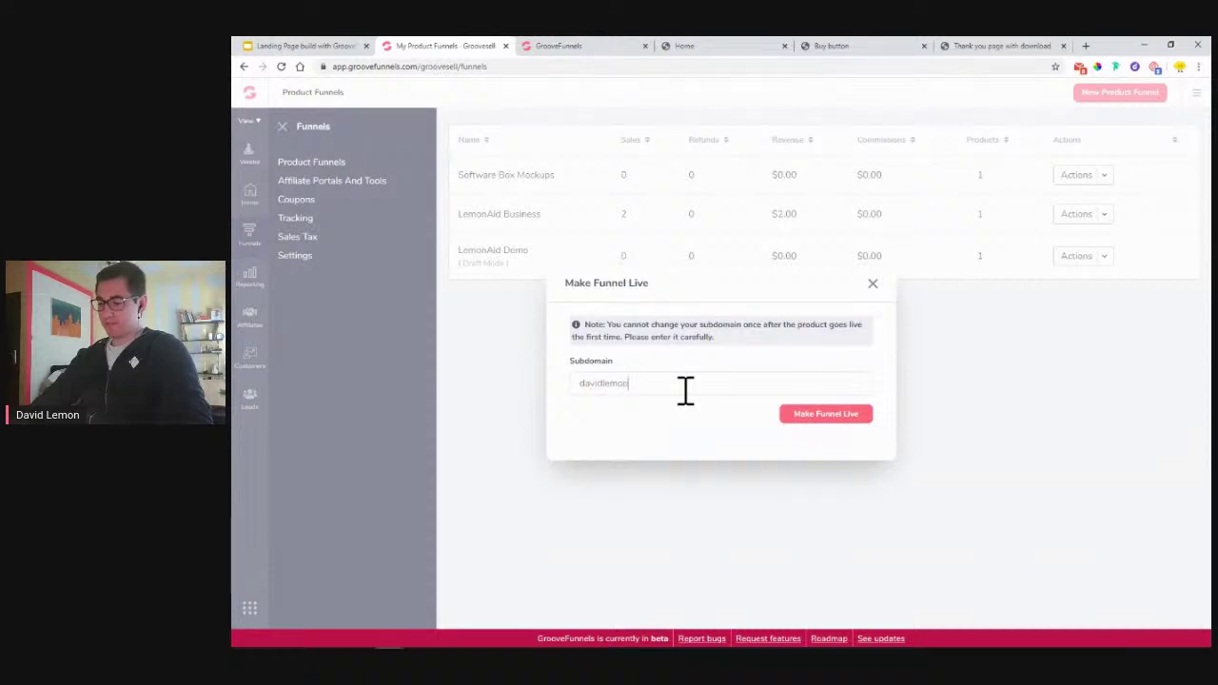
pyautogui.moveTo(685, 390); pyautogui.dragTo(584, 375)
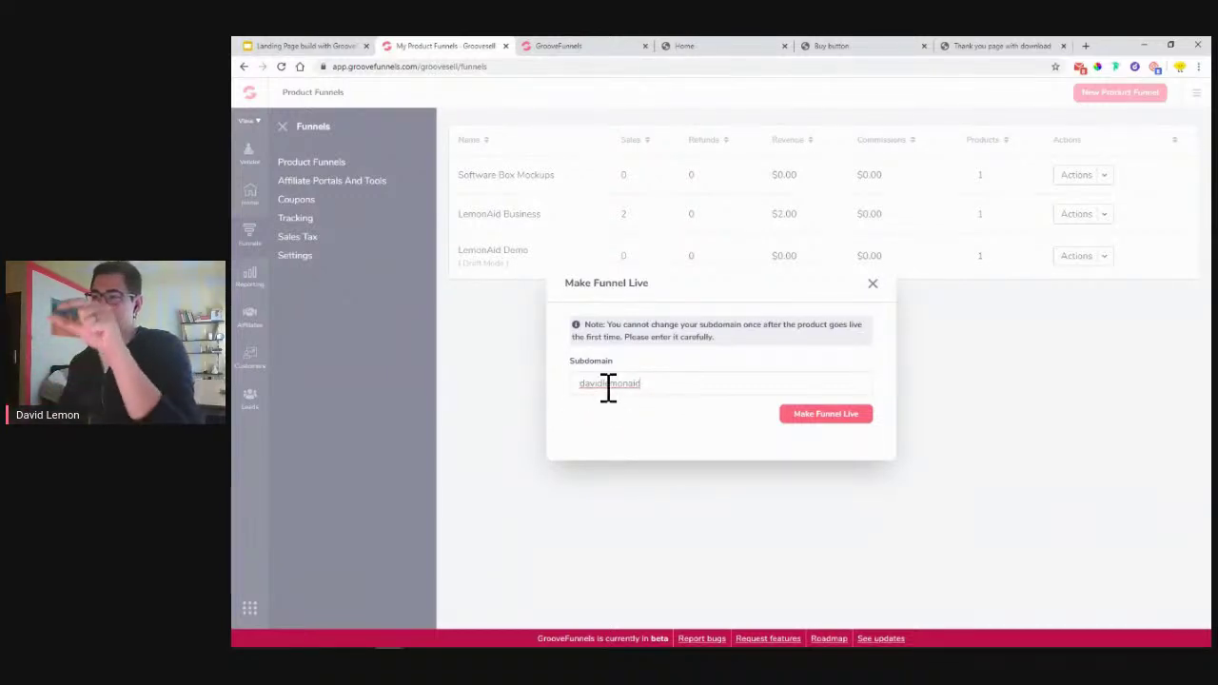
pyautogui.click(820, 419)
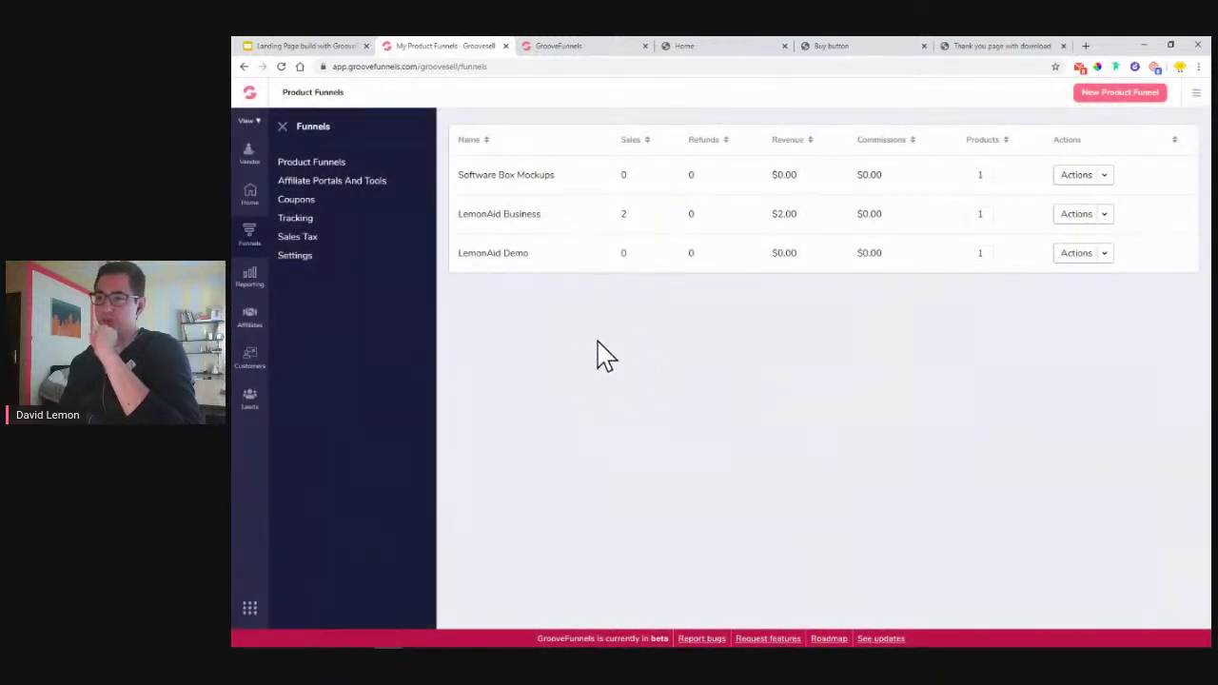
# Open the products of the LemonAid Demo funnel and choose a multi-price, multi-step checkout for its product
pyautogui.click(1106, 259)
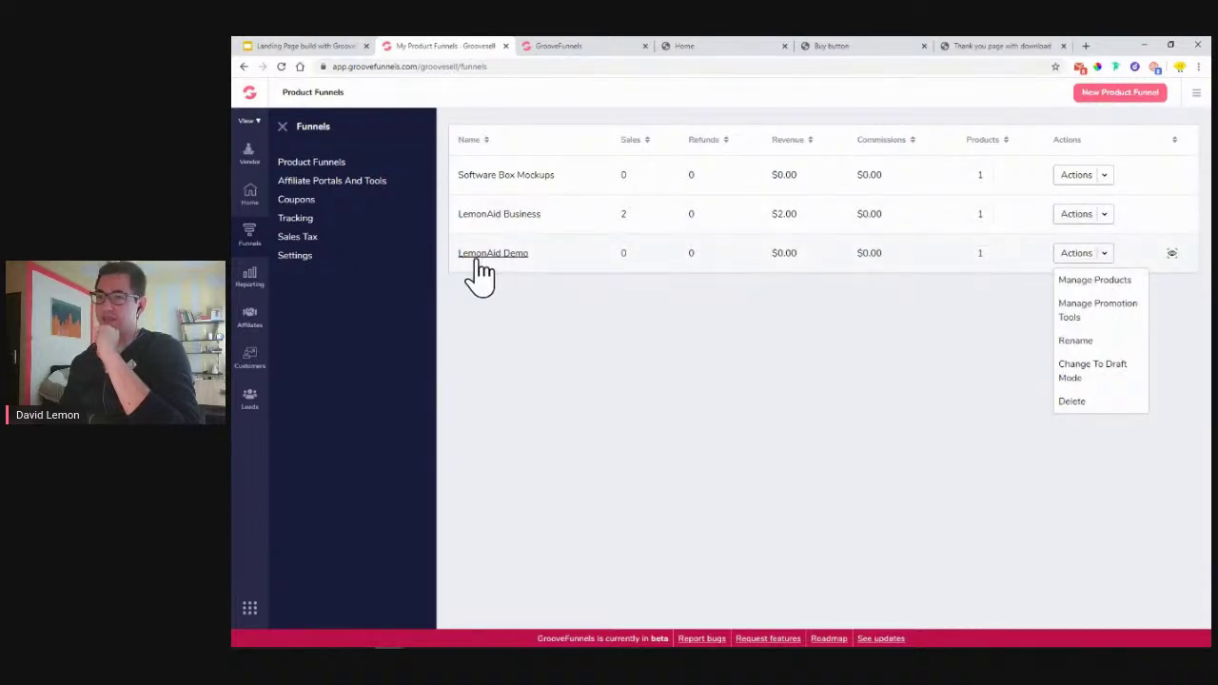
pyautogui.click(1085, 282)
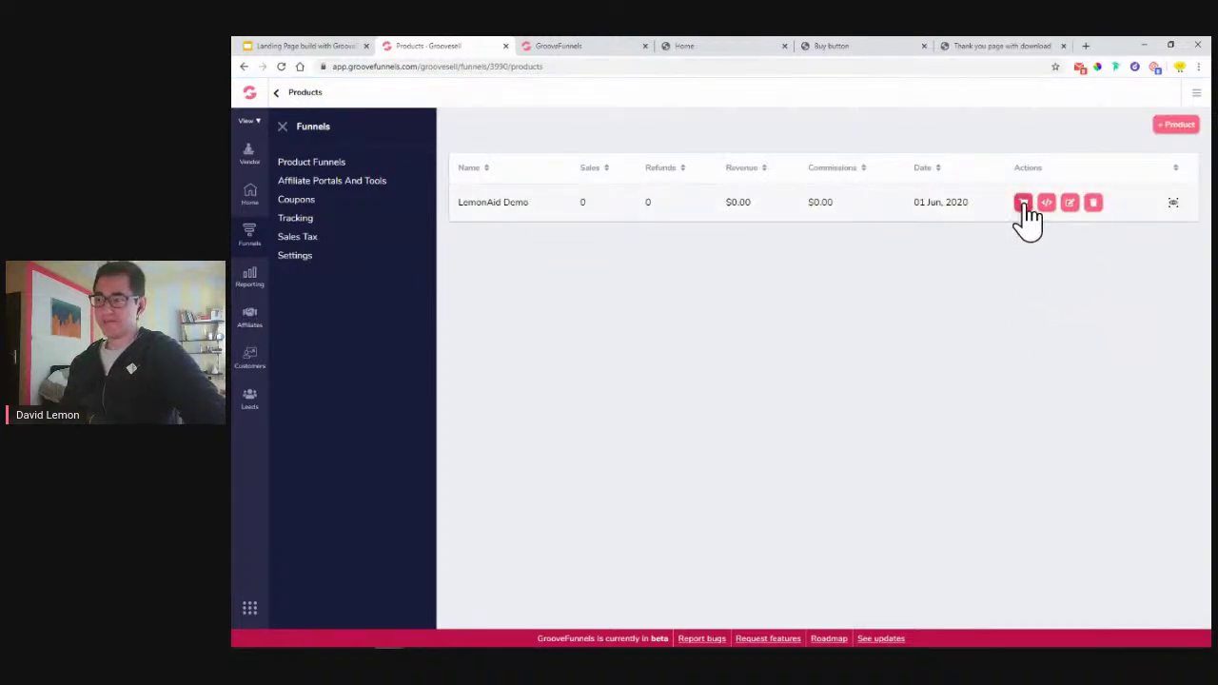
pyautogui.click(1023, 203)
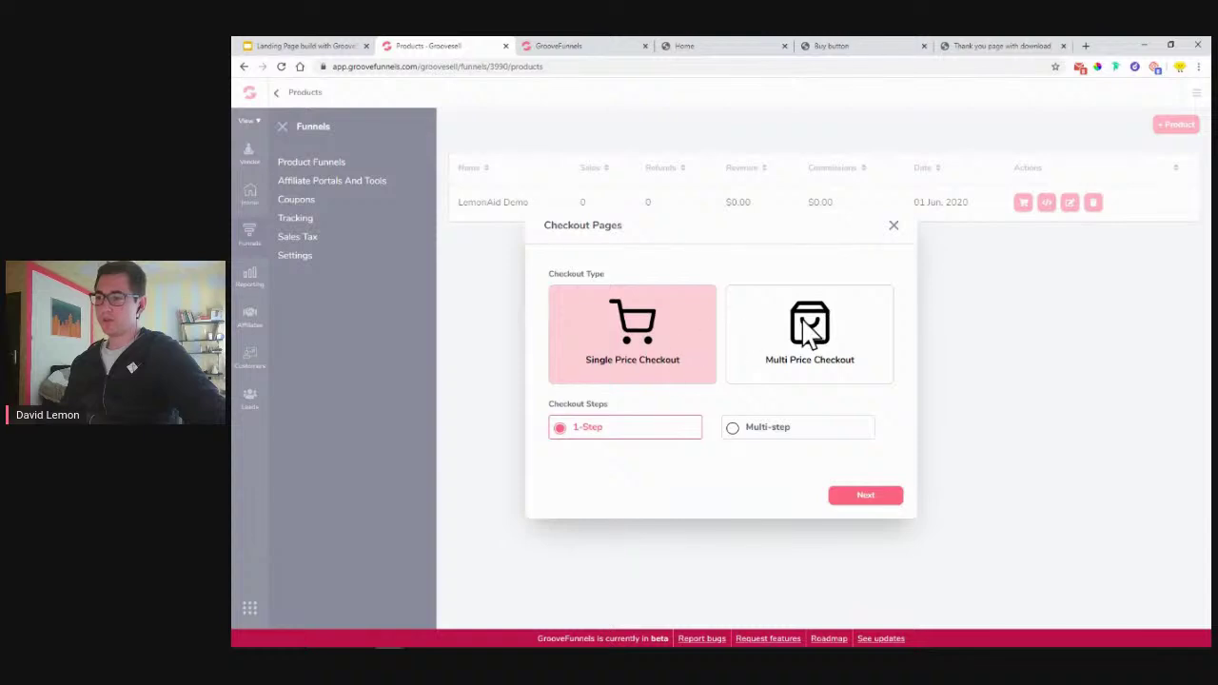
pyautogui.click(807, 330)
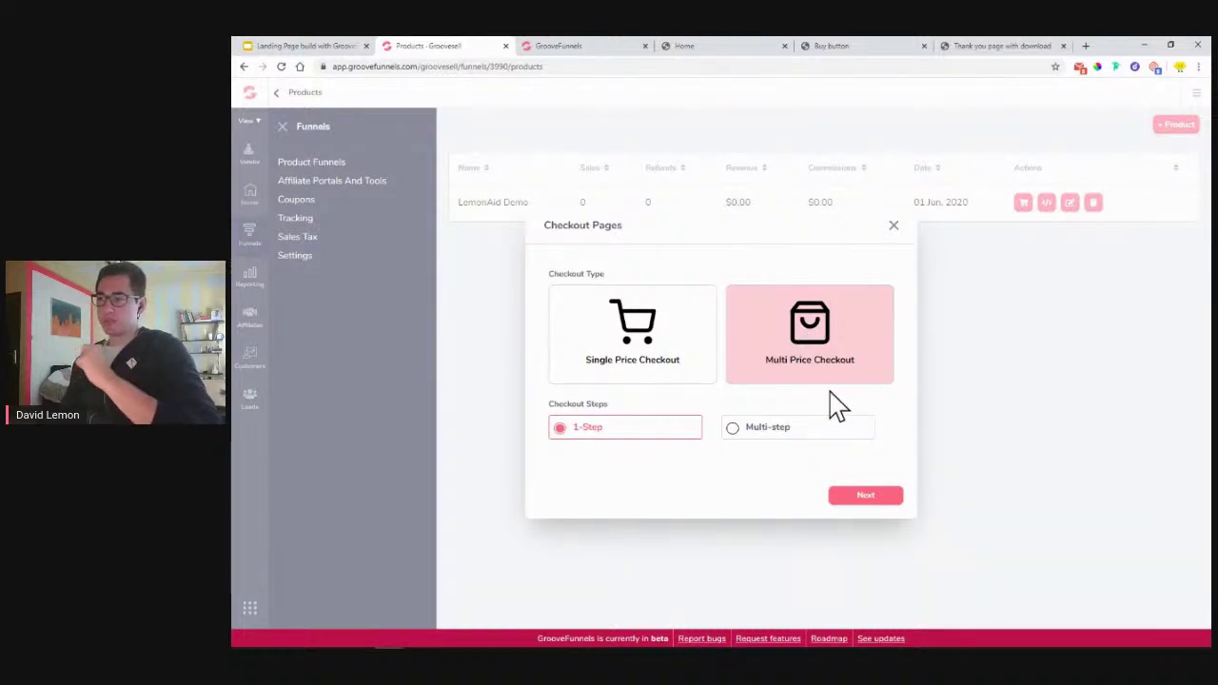
pyautogui.click(778, 430)
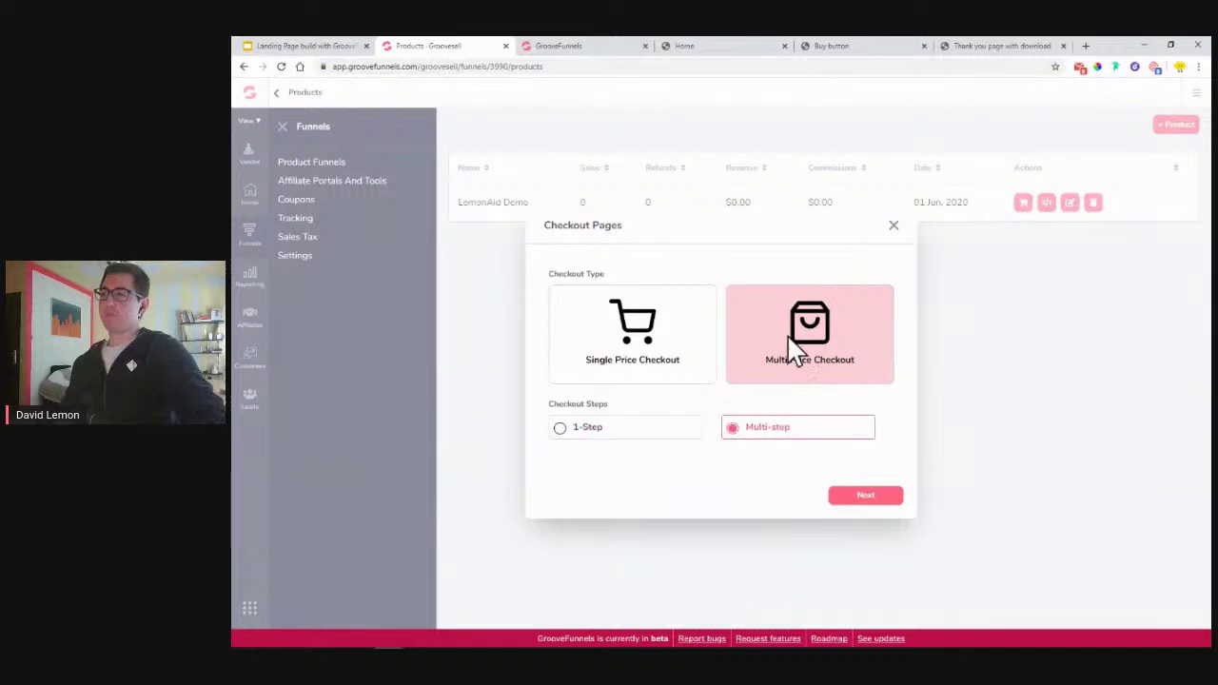
# Examine the price options and checkout stages on the published example landing page, and return to GrooveSell's checkout setup
pyautogui.click(719, 46)
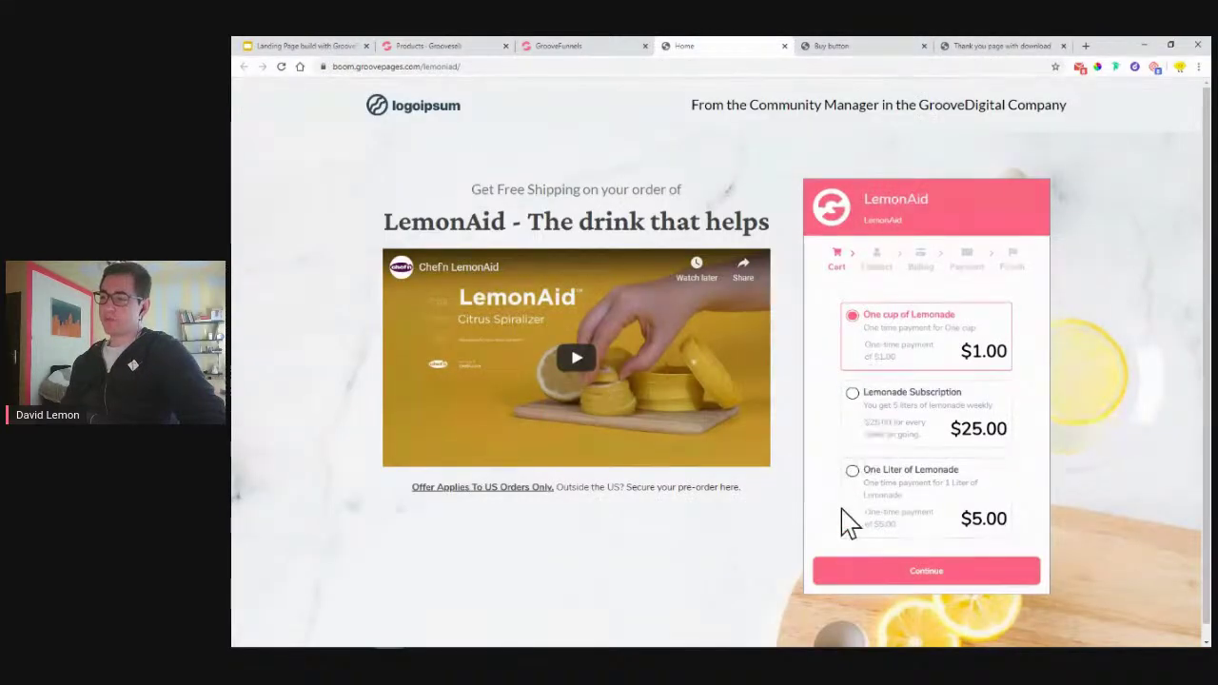
pyautogui.scroll(-1, 914, 407)
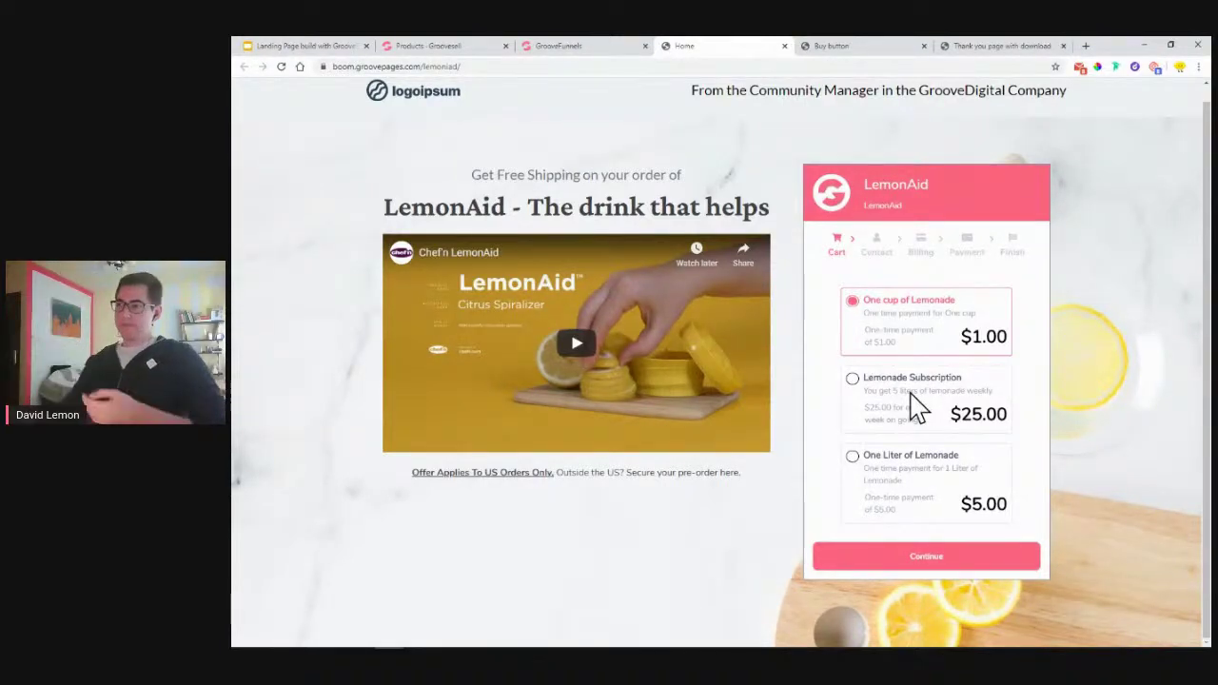
pyautogui.click(588, 48)
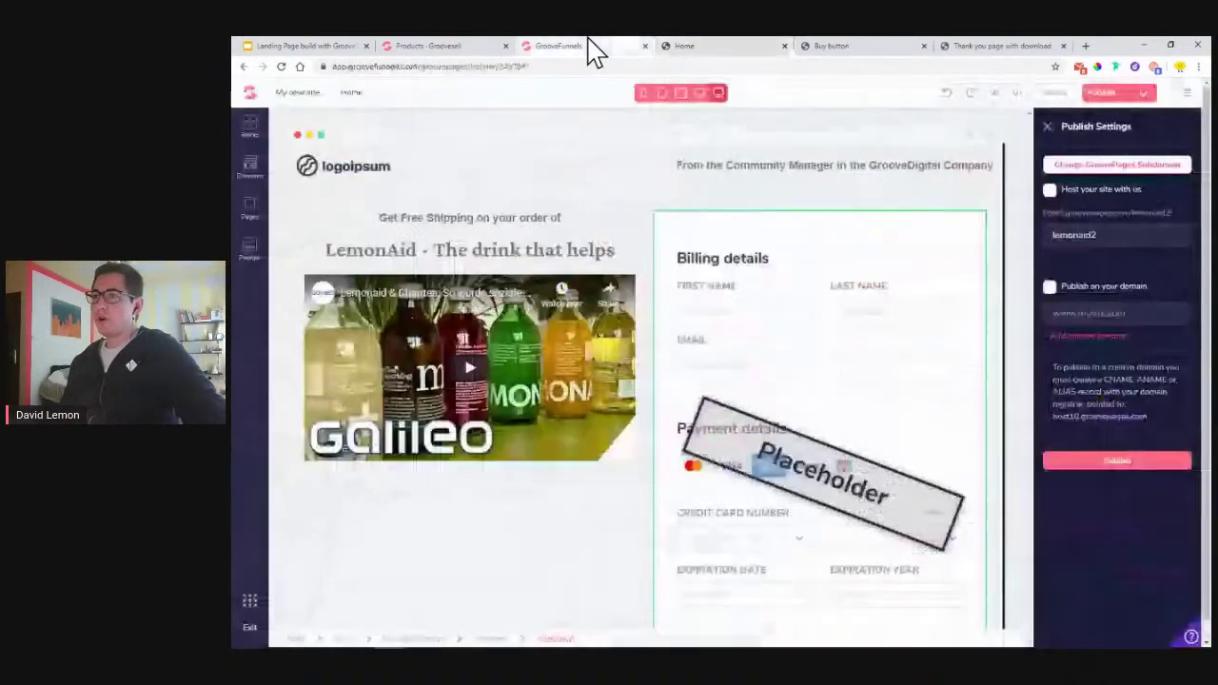
pyautogui.click(450, 46)
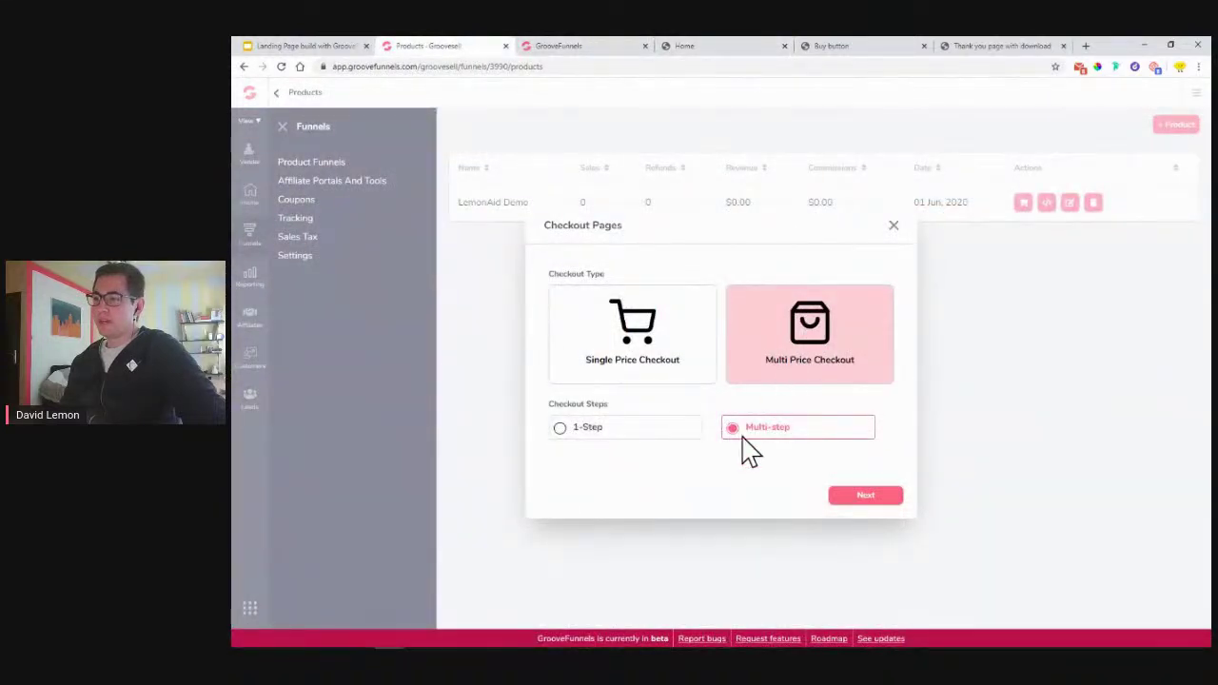
pyautogui.click(716, 47)
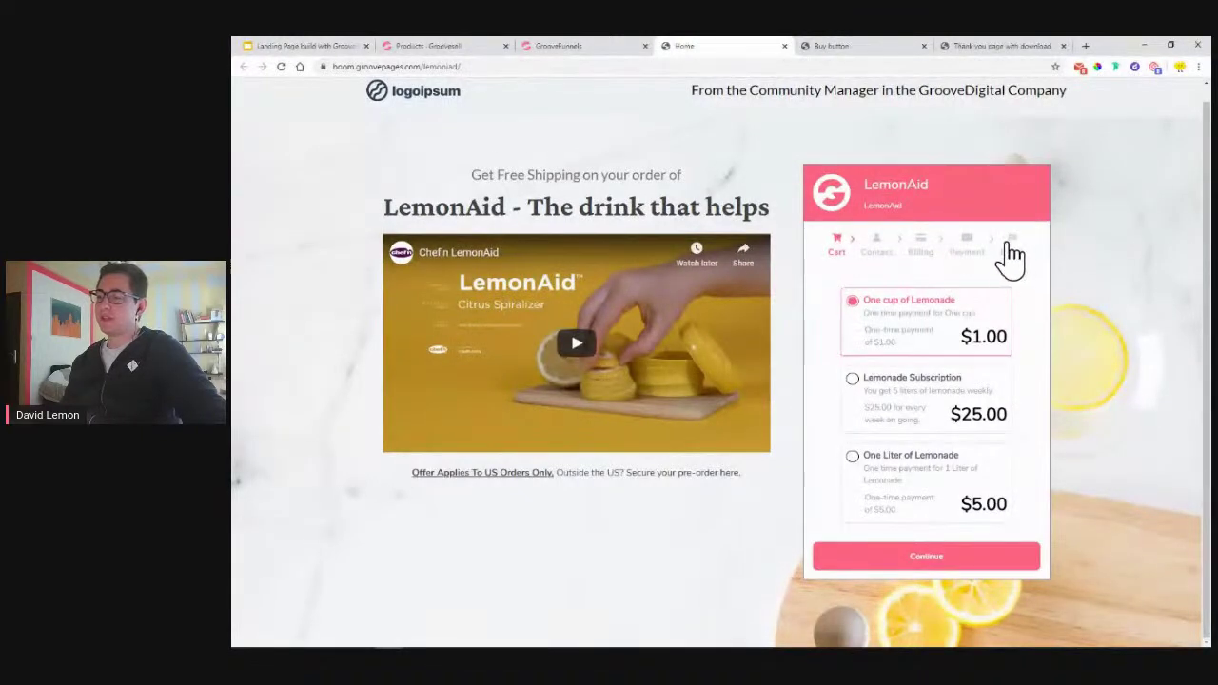
pyautogui.click(466, 49)
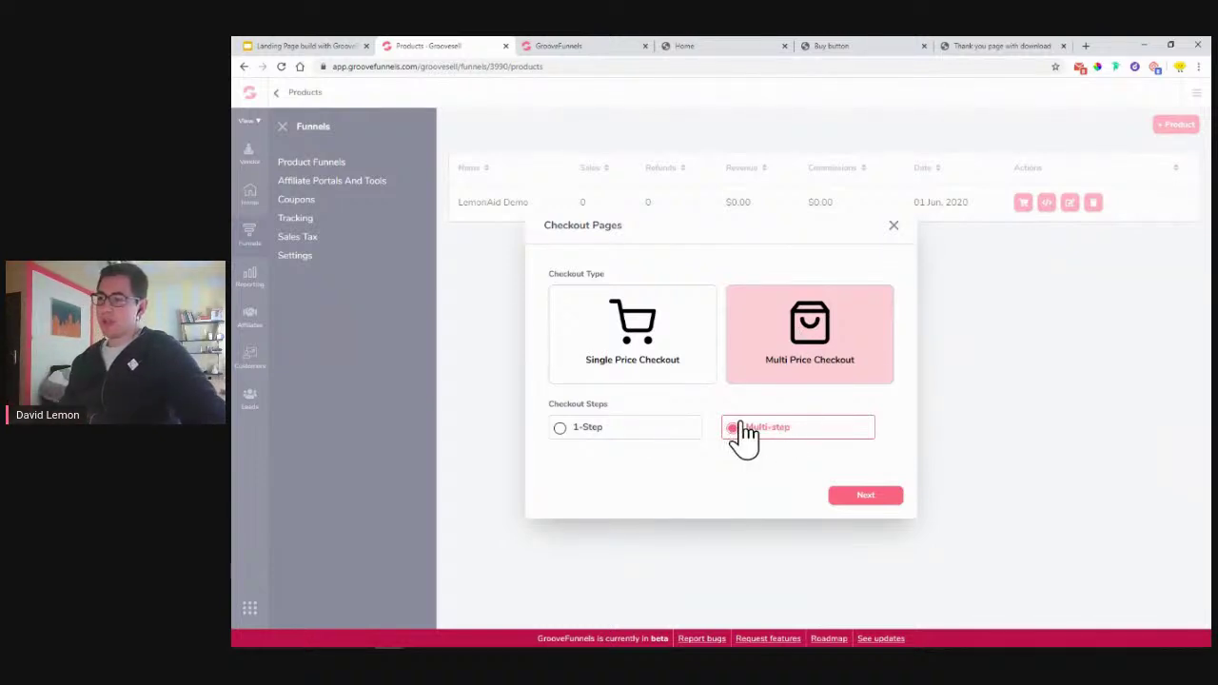
# Generate the checkout link with both LemonAid prices enabled, preview the hosted checkout page and close the preview
pyautogui.click(868, 503)
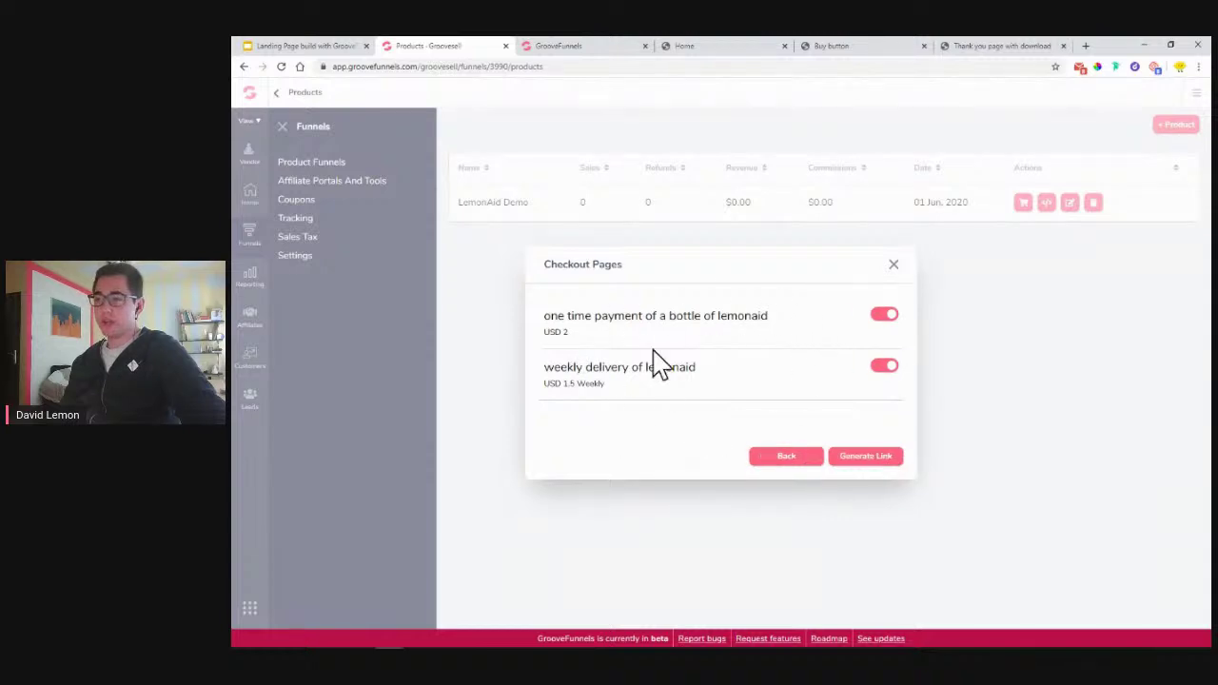
pyautogui.click(867, 458)
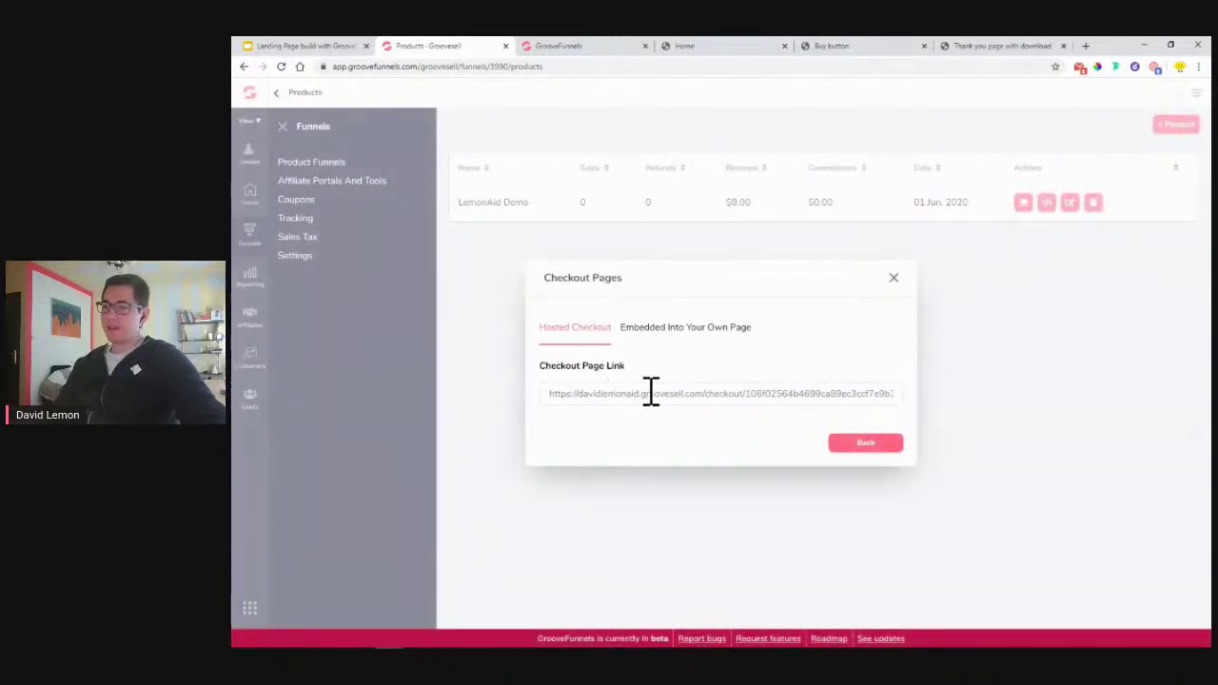
pyautogui.tripleClick(552, 394)
pyautogui.rightClick(721, 400)
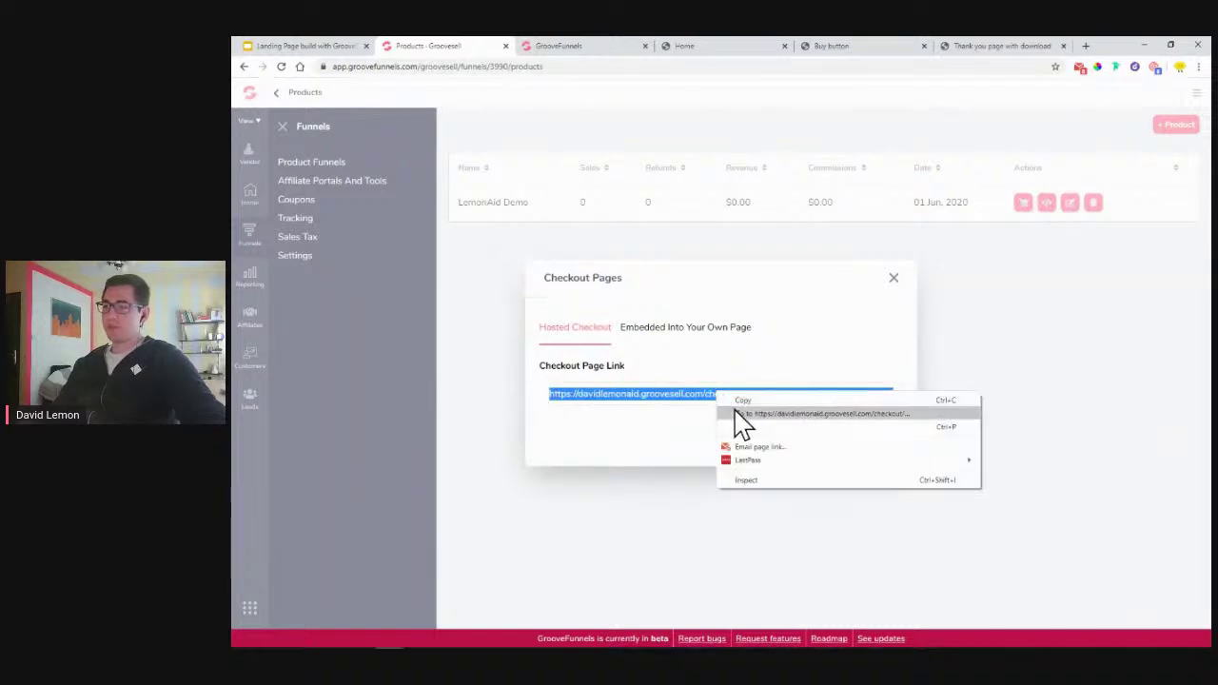
pyautogui.click(737, 414)
pyautogui.moveTo(333, 68); pyautogui.dragTo(388, 72)
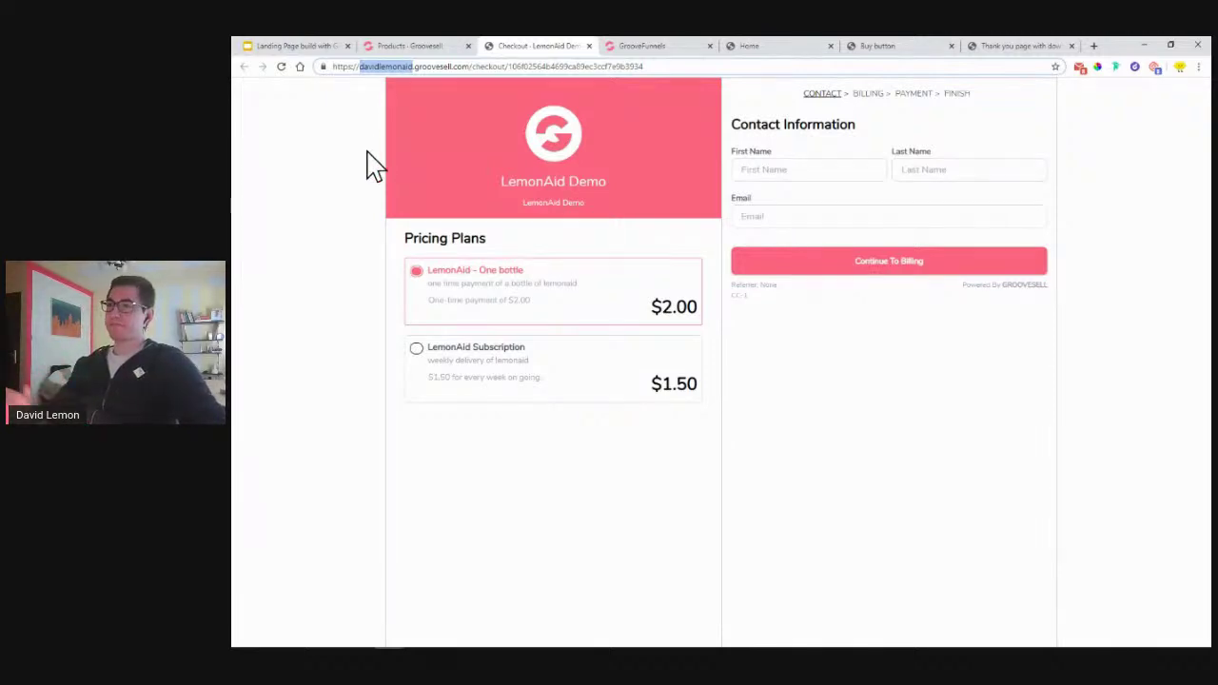
pyautogui.click(589, 46)
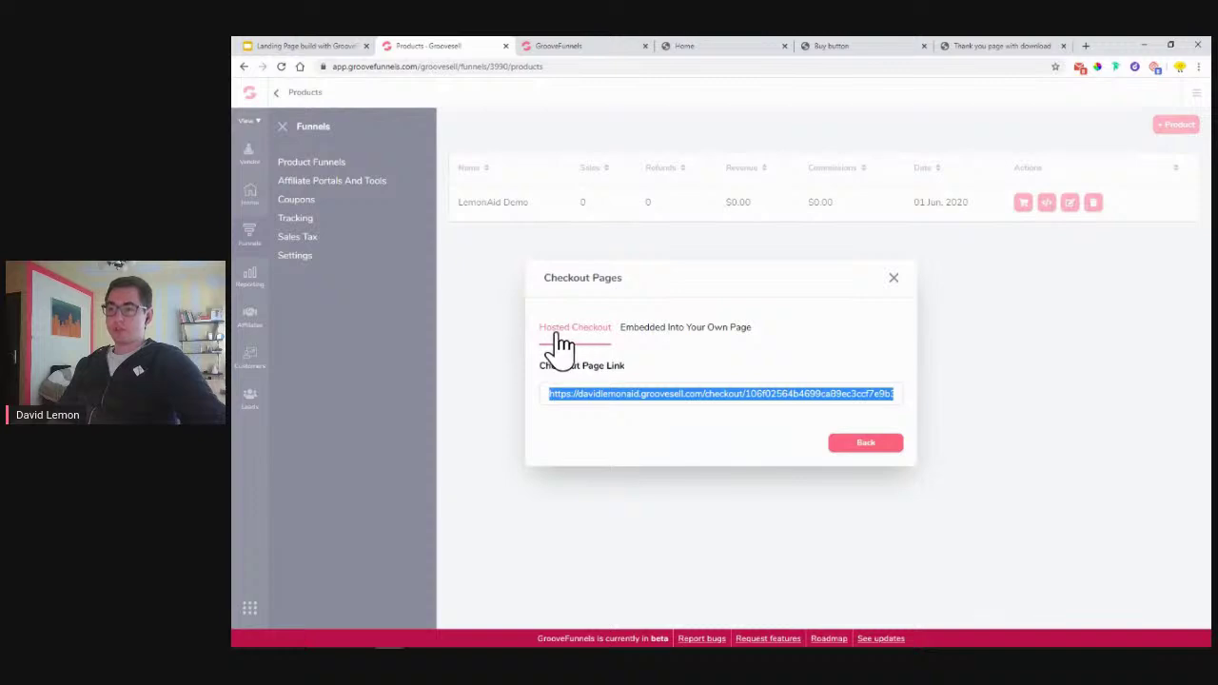
# Show the version for embedding into your own page and copy the whole embed code
pyautogui.click(661, 345)
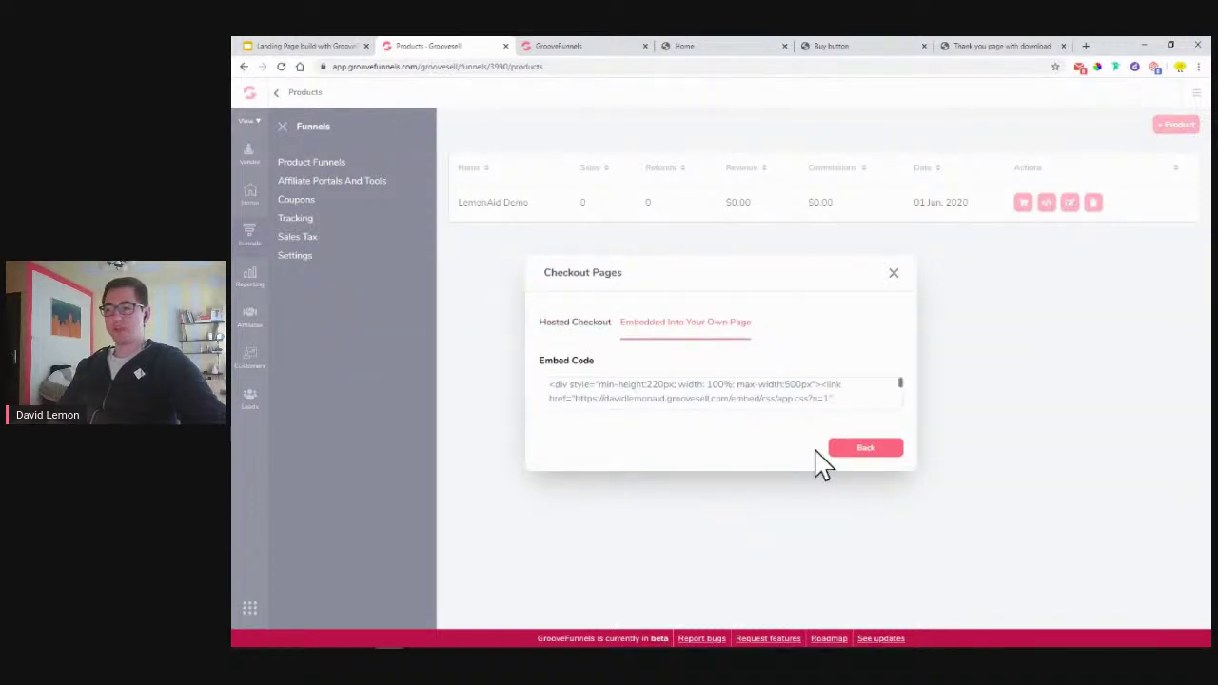
pyautogui.click(550, 391)
pyautogui.rightClick(751, 392)
pyautogui.click(769, 397)
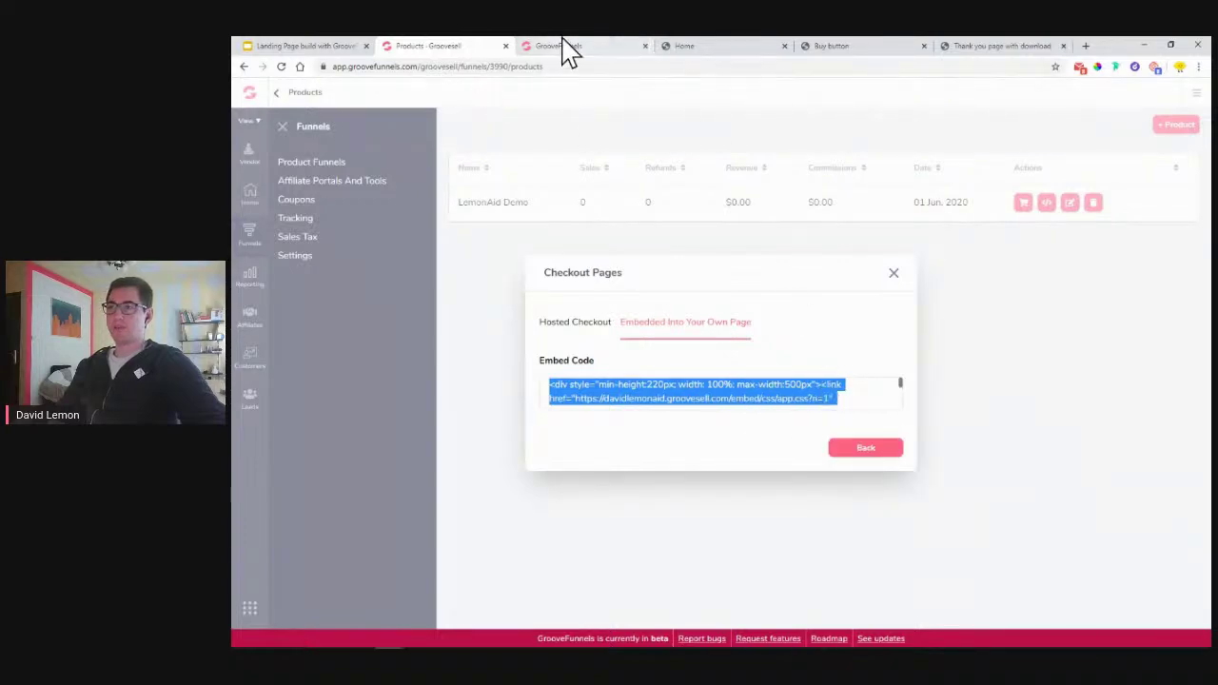
# Go to the plan slide in the presentation and highlight item 8 about the embed and button checkouts
pyautogui.click(565, 47)
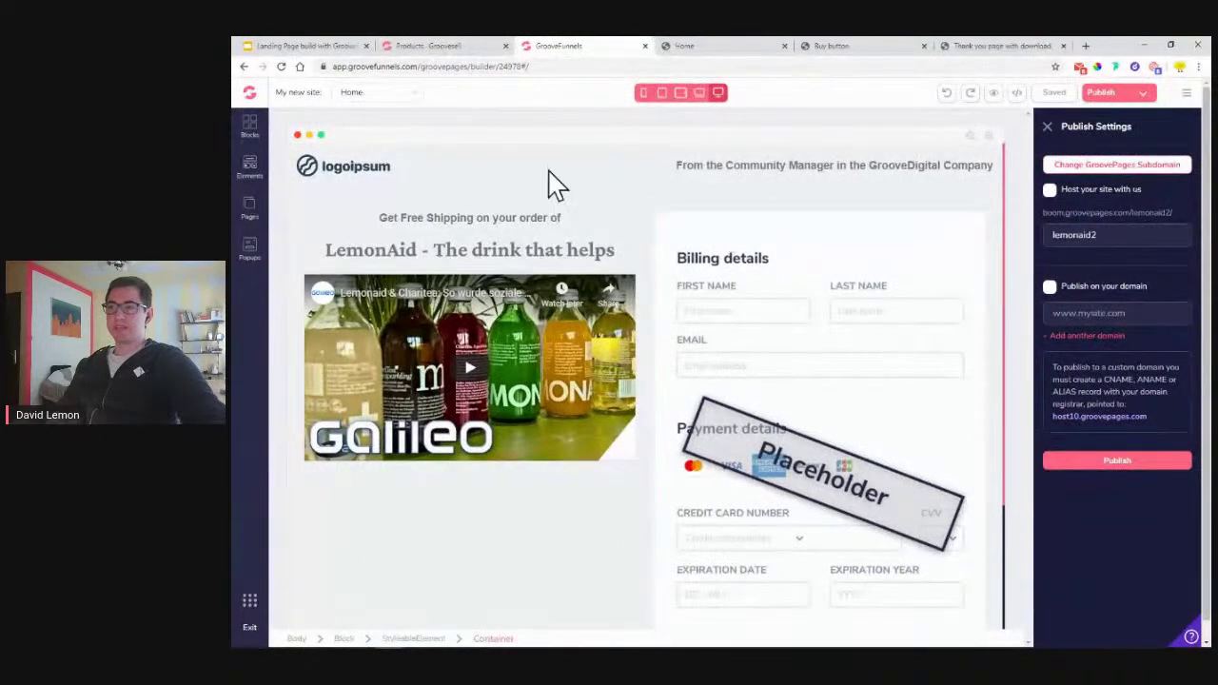
pyautogui.click(346, 47)
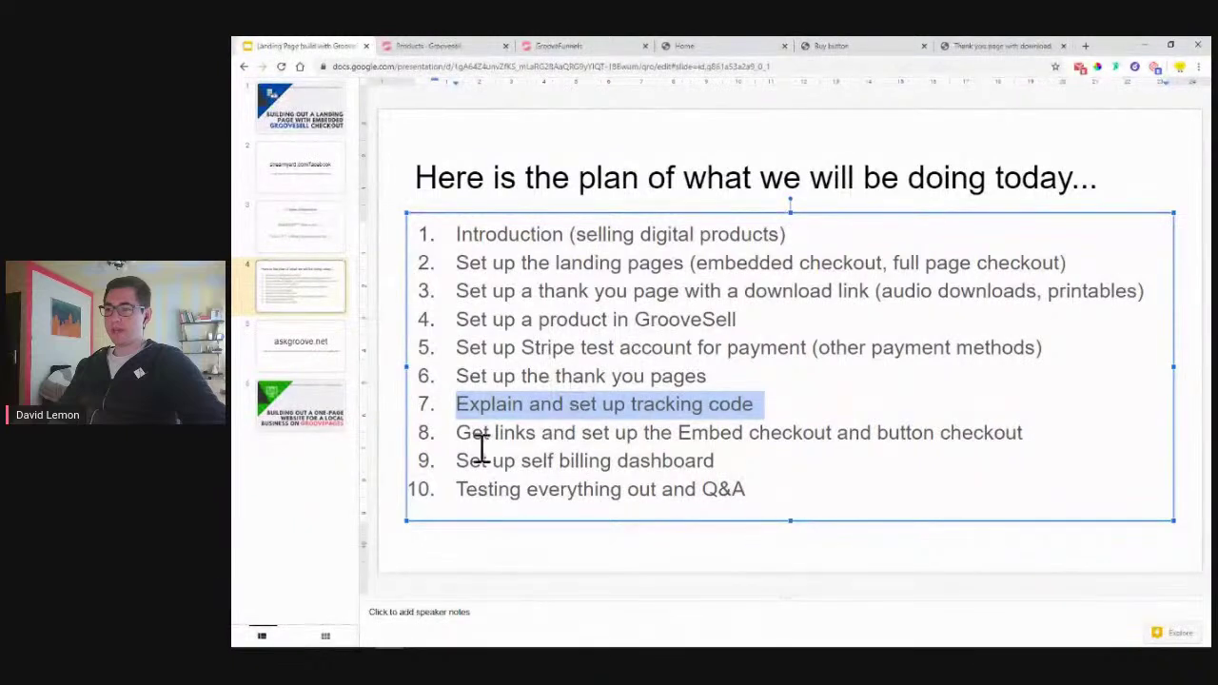
pyautogui.moveTo(460, 440); pyautogui.dragTo(1025, 440)
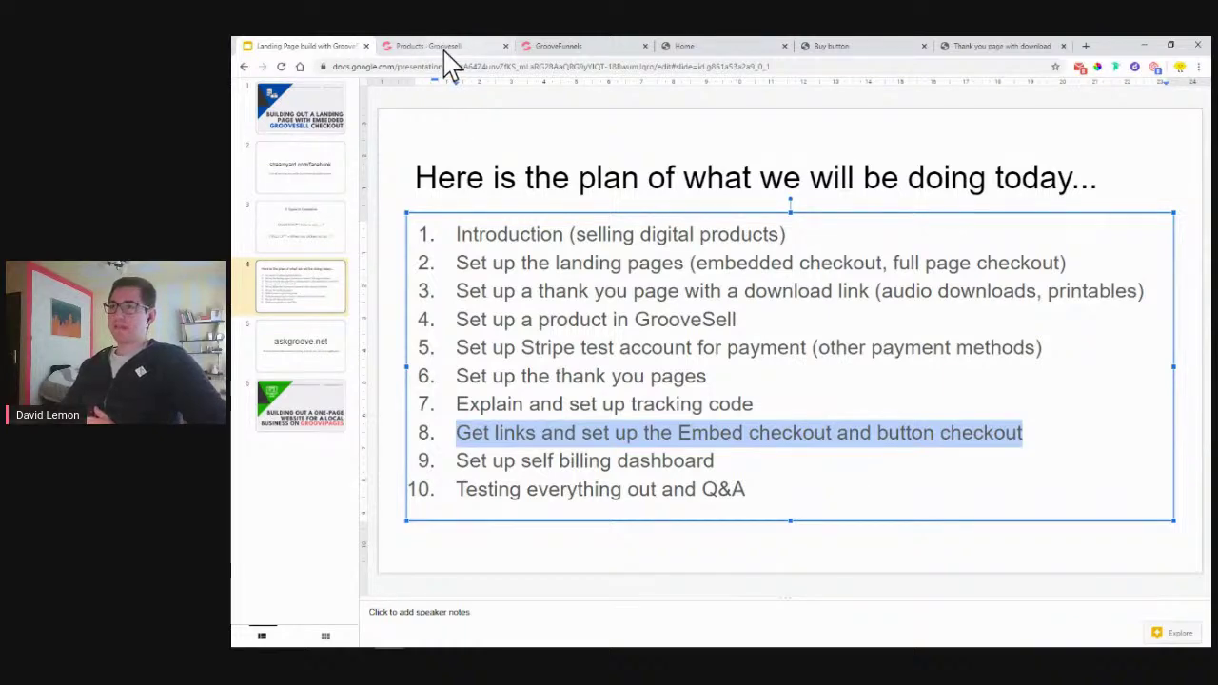
# Return to the page builder, check the checkout placeholder against the GrooveSell embed code and locate the Checkout-embed element under Integrations
pyautogui.click(590, 48)
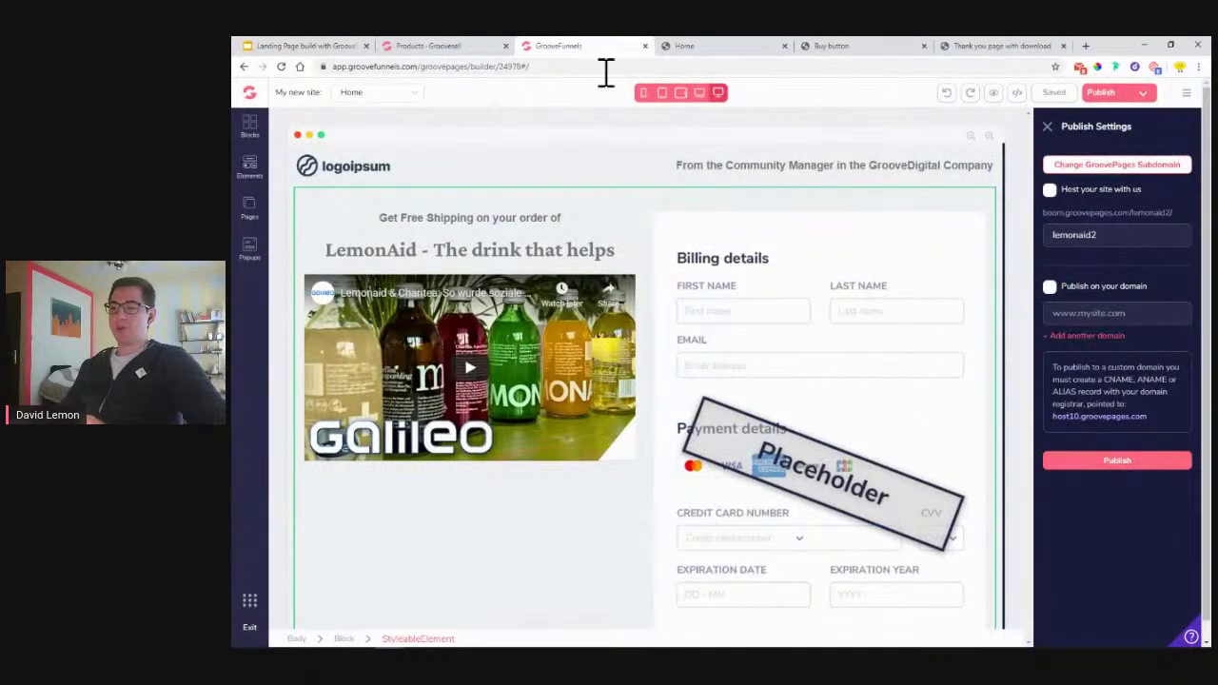
pyautogui.click(783, 335)
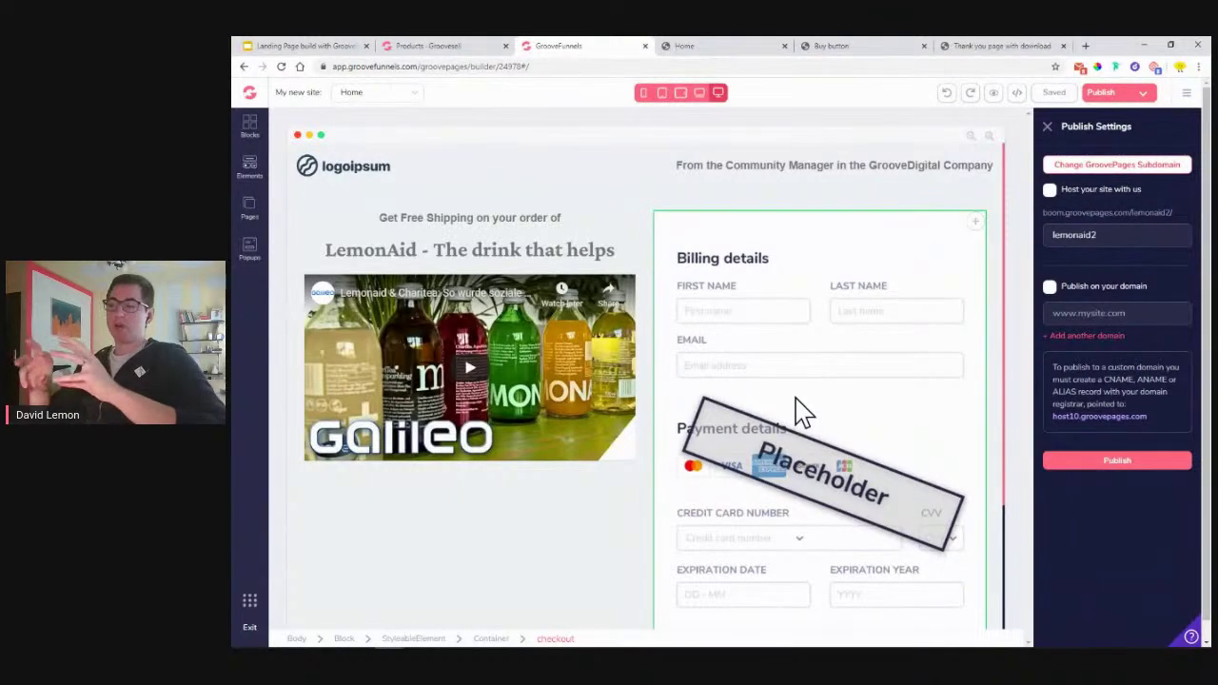
pyautogui.click(416, 45)
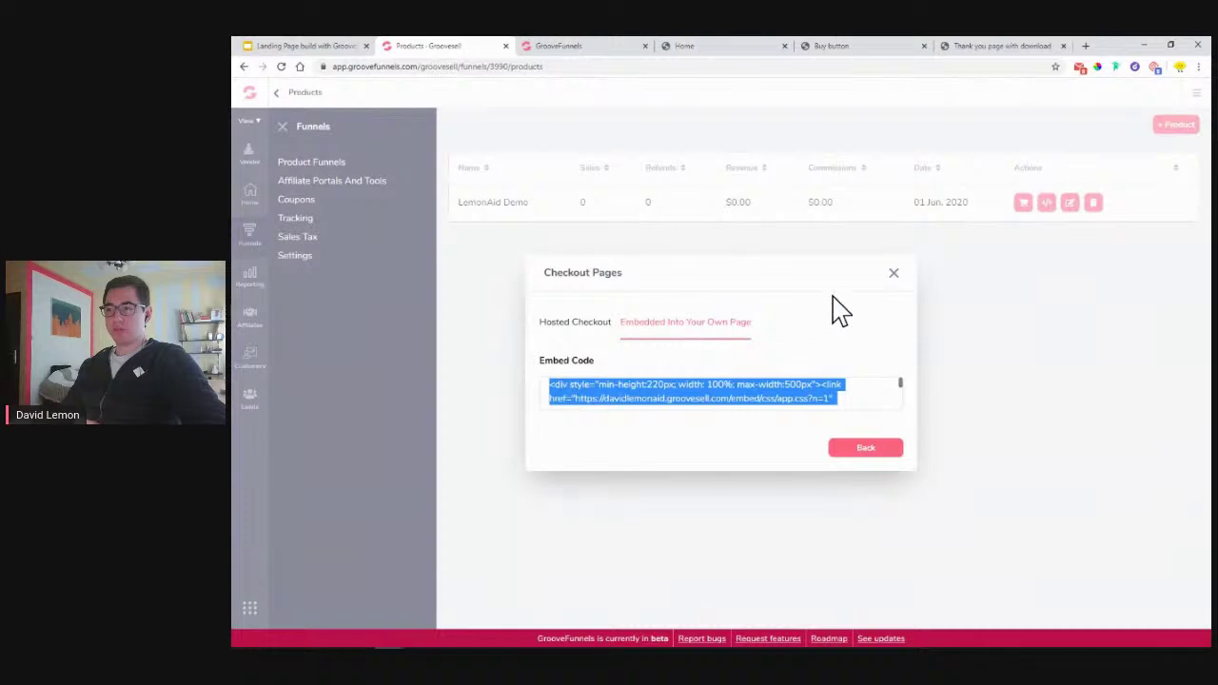
pyautogui.click(612, 47)
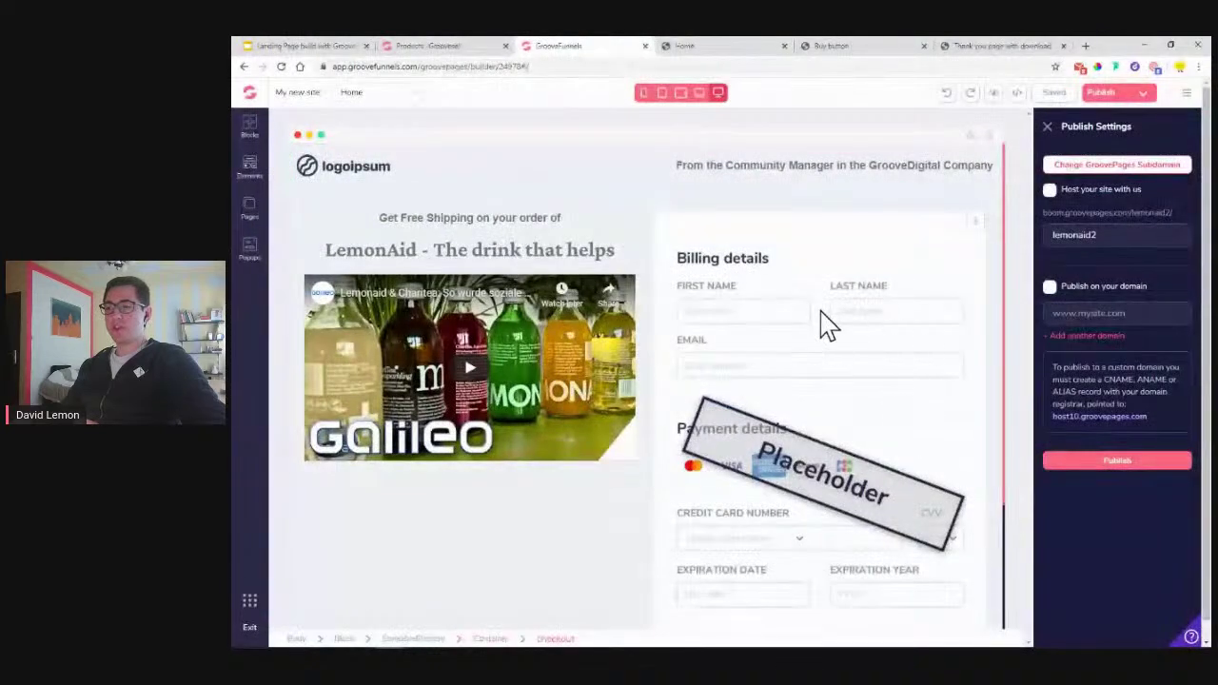
pyautogui.click(843, 331)
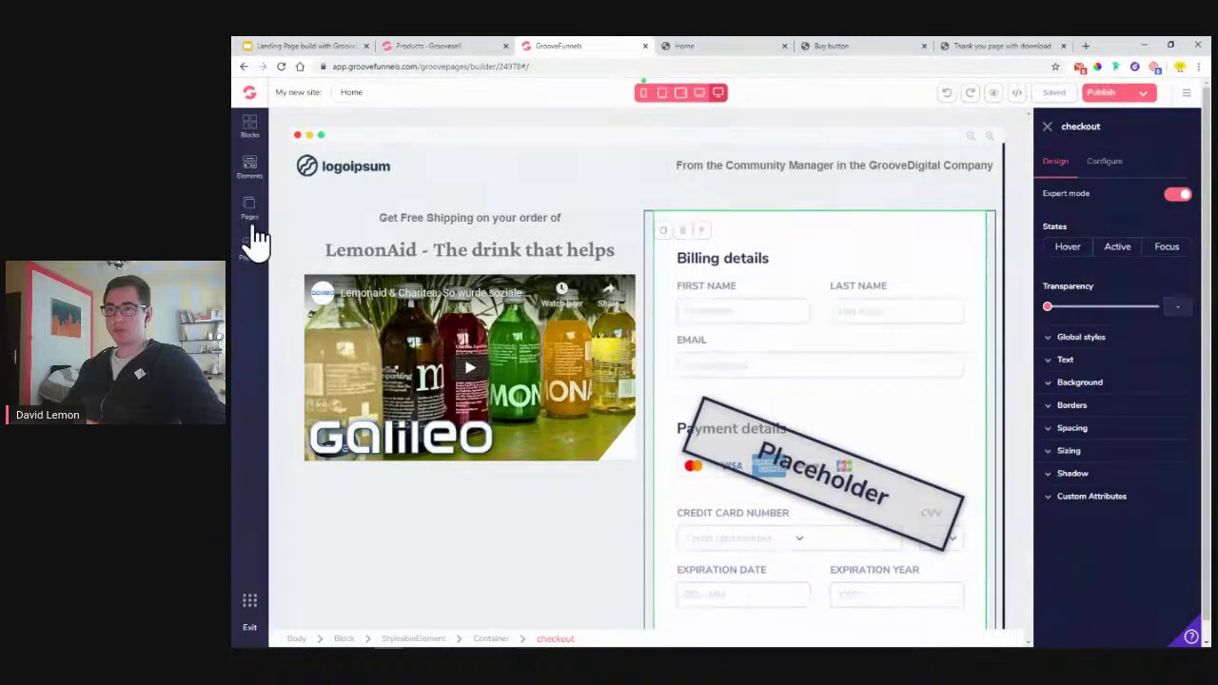
pyautogui.click(252, 179)
pyautogui.scroll(-10, 330, 427)
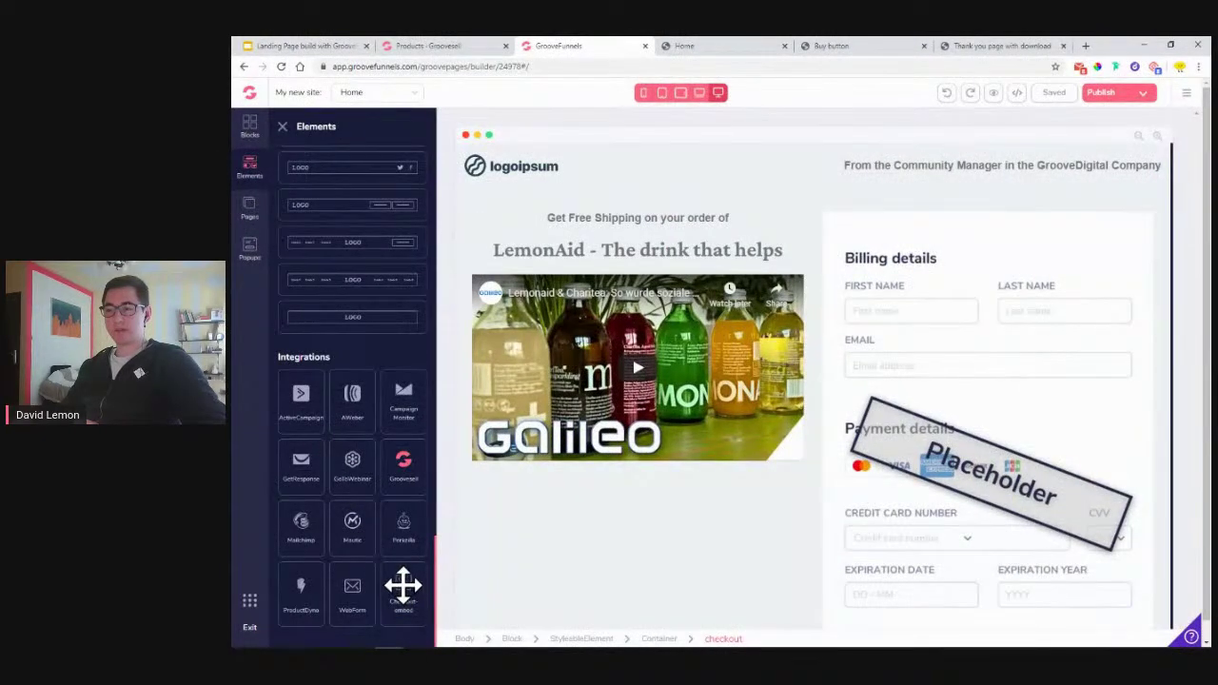
# Set the Home page's checkout element to use embed code, paste the copied GrooveSell code and update the element
pyautogui.click(890, 334)
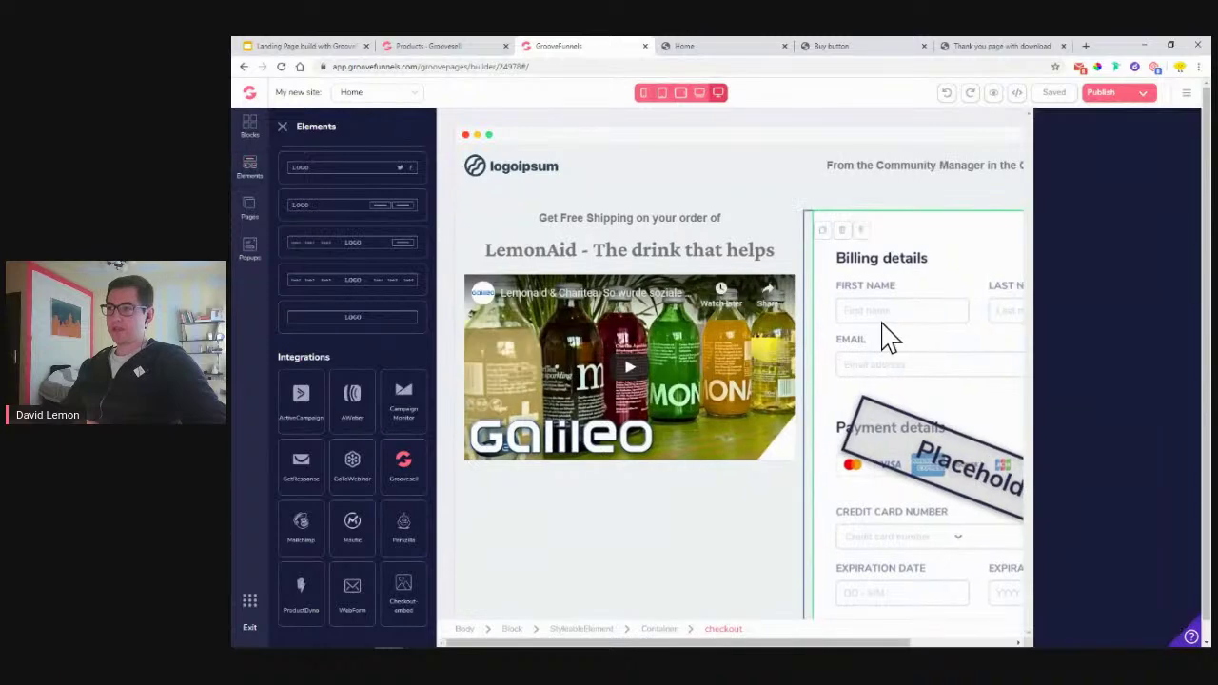
pyautogui.click(1104, 163)
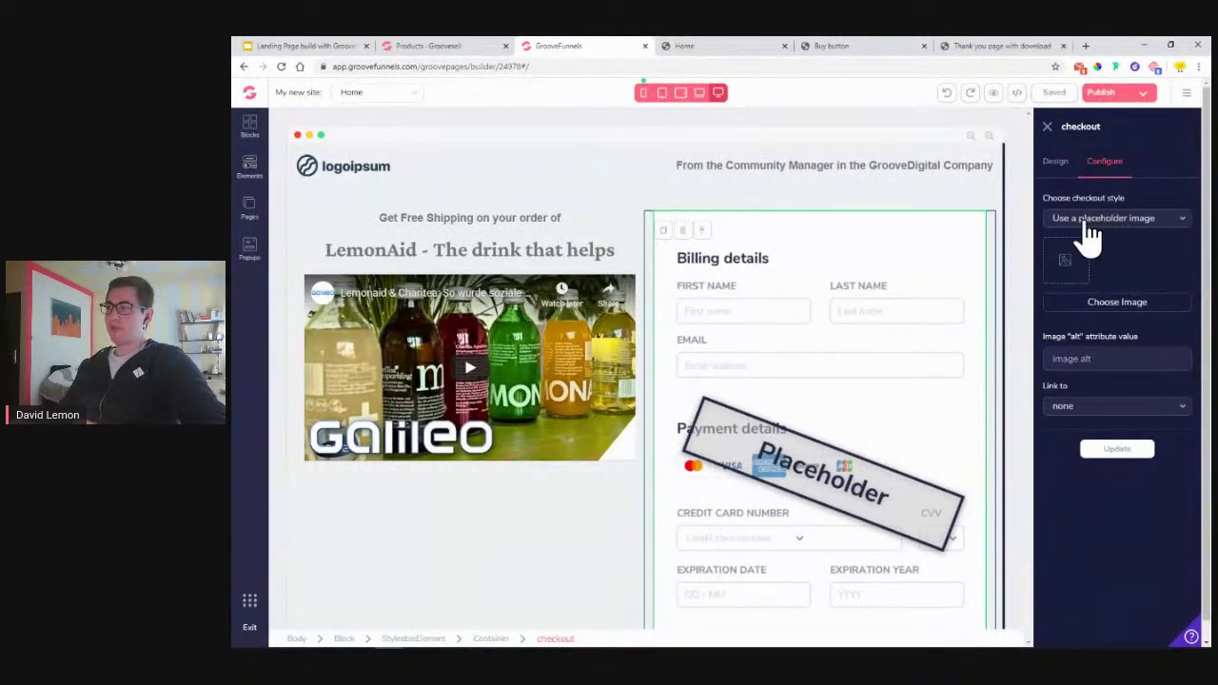
pyautogui.click(1106, 221)
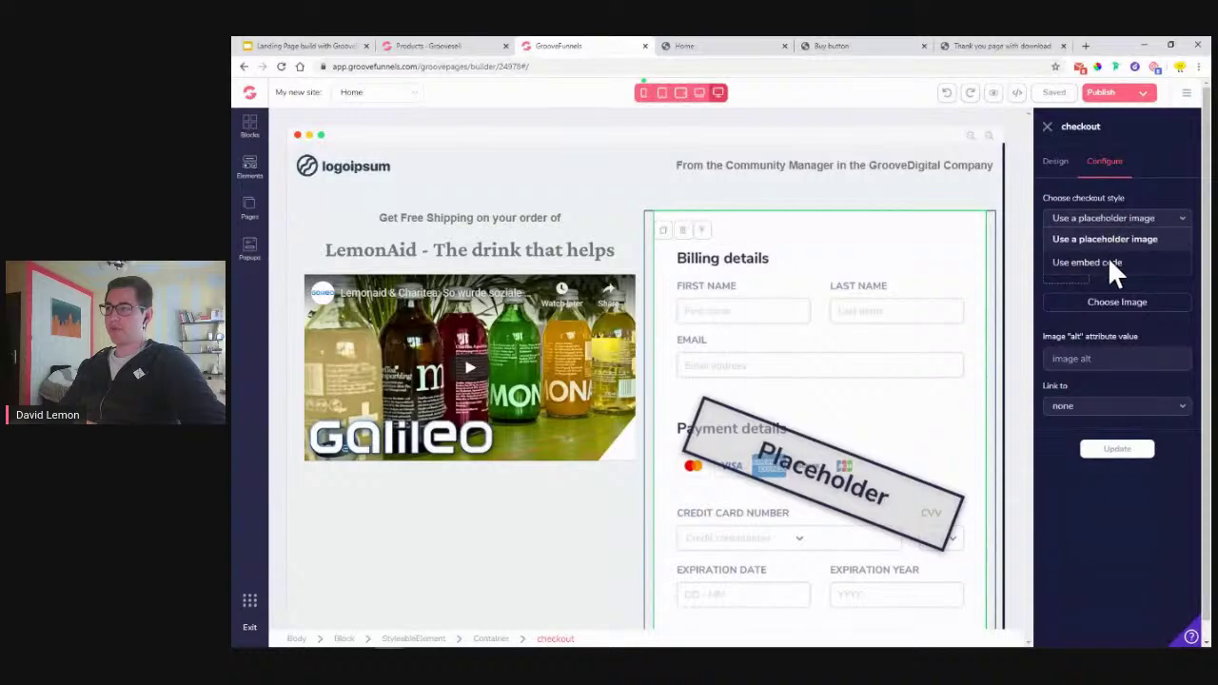
pyautogui.click(1108, 257)
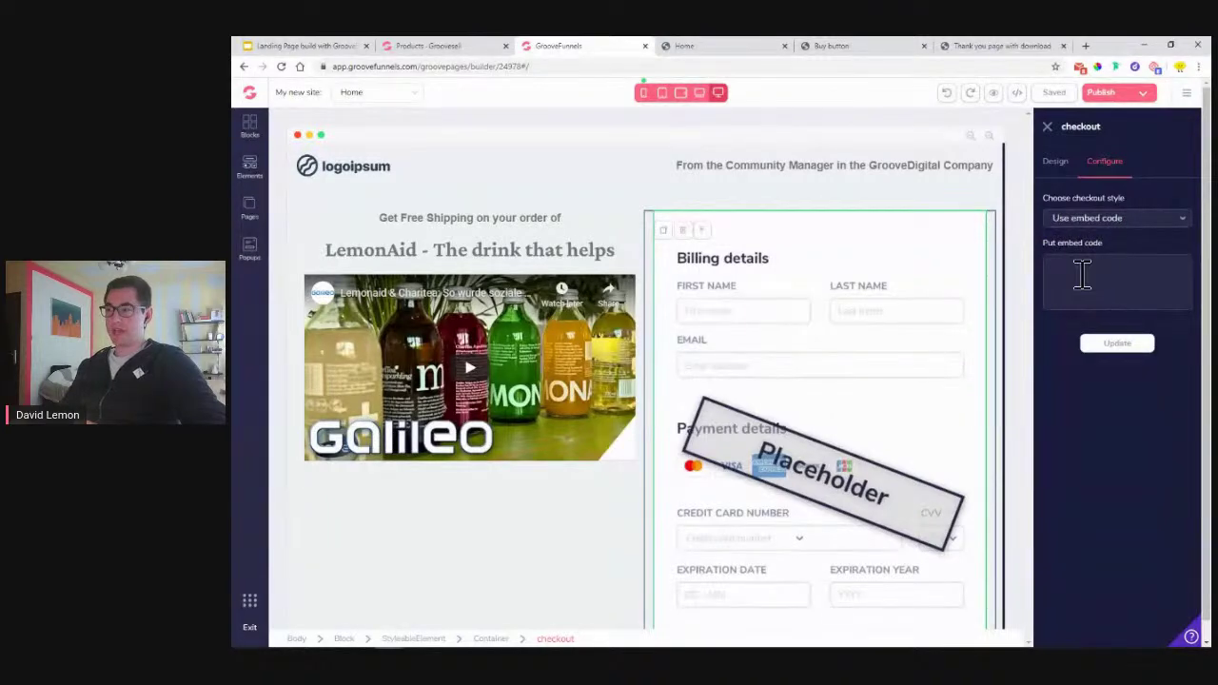
pyautogui.rightClick(1085, 286)
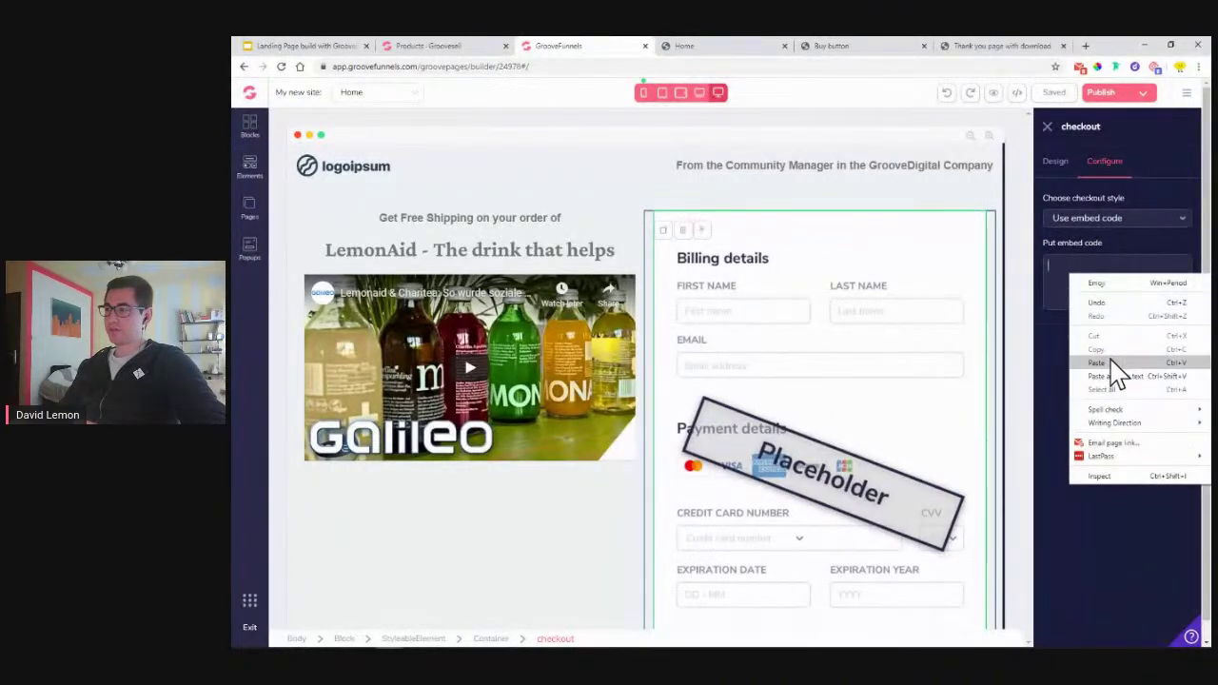
pyautogui.click(1112, 366)
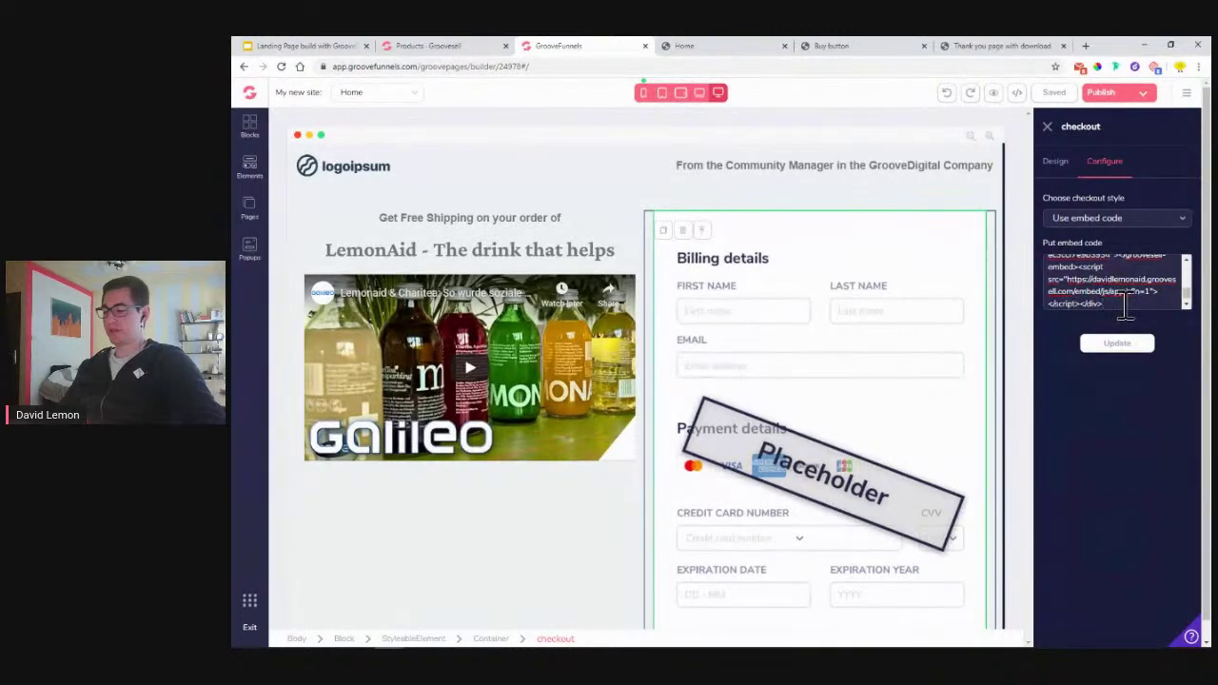
pyautogui.click(1127, 346)
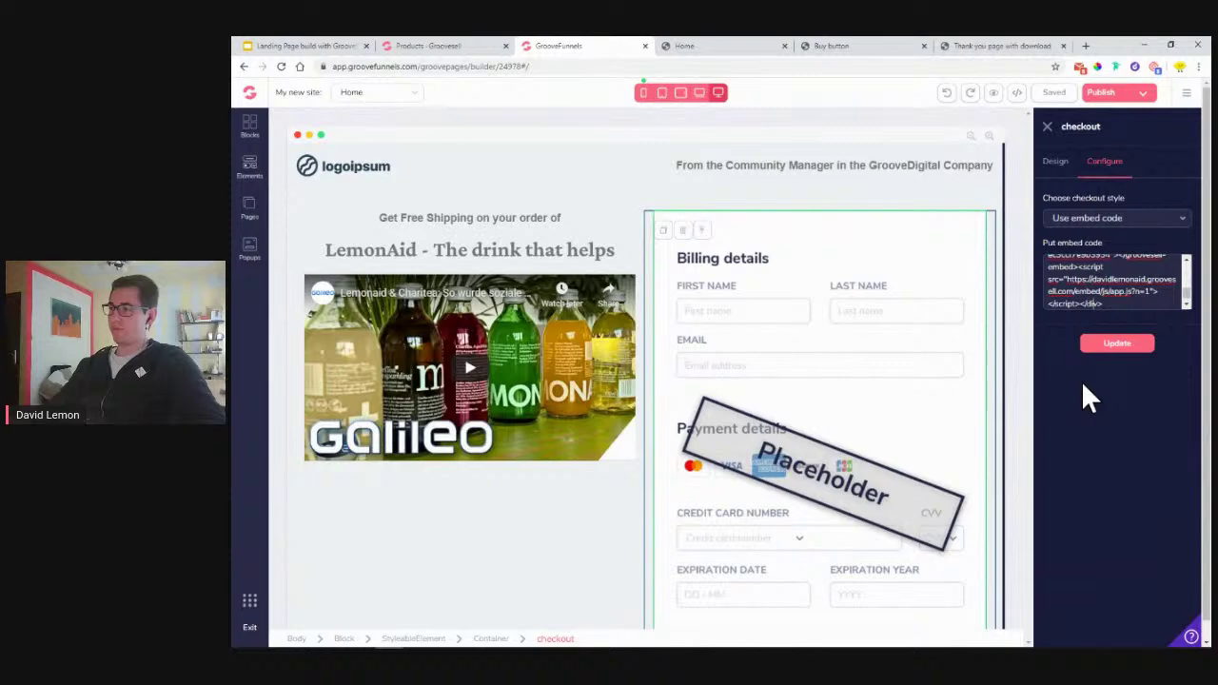
pyautogui.click(1118, 349)
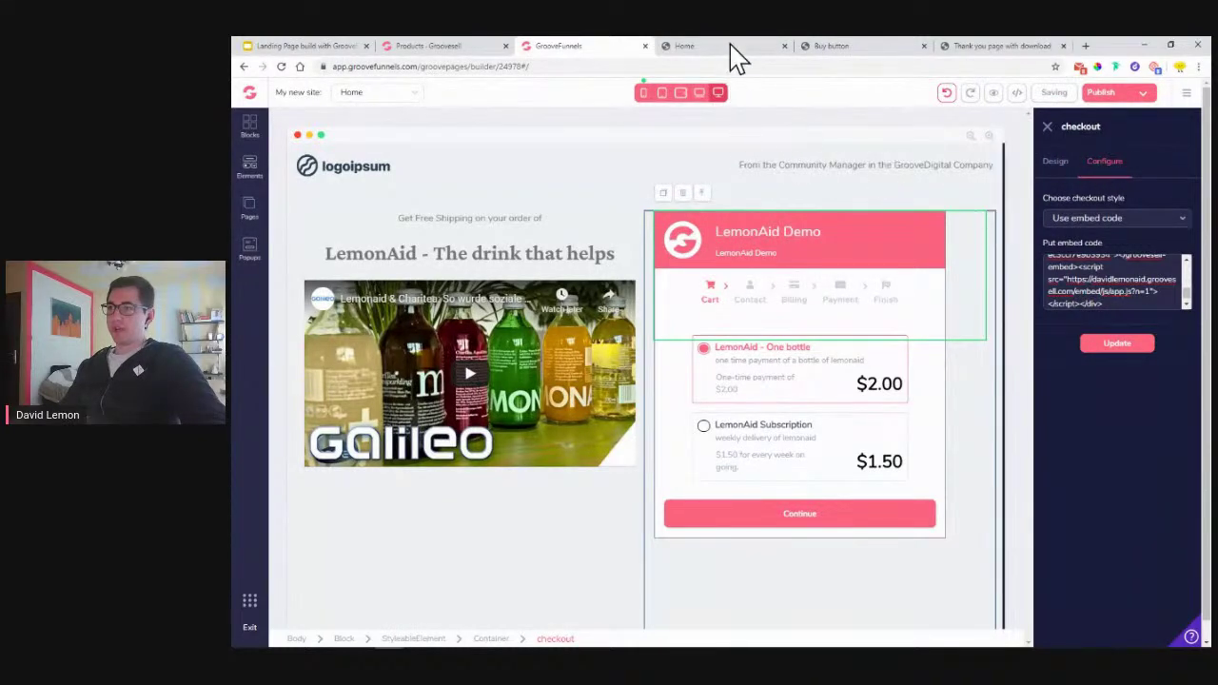
# Check the sample Buy button page, return to the GrooveSell product and copy its hosted checkout page link
pyautogui.click(829, 47)
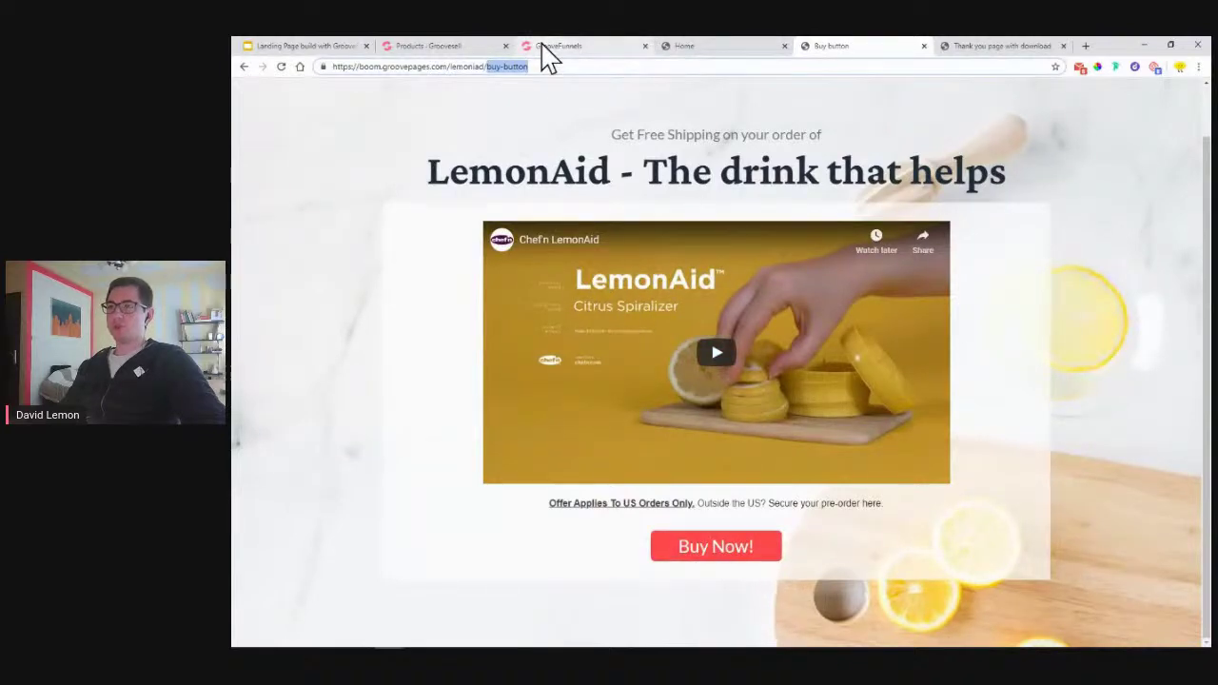
pyautogui.click(462, 50)
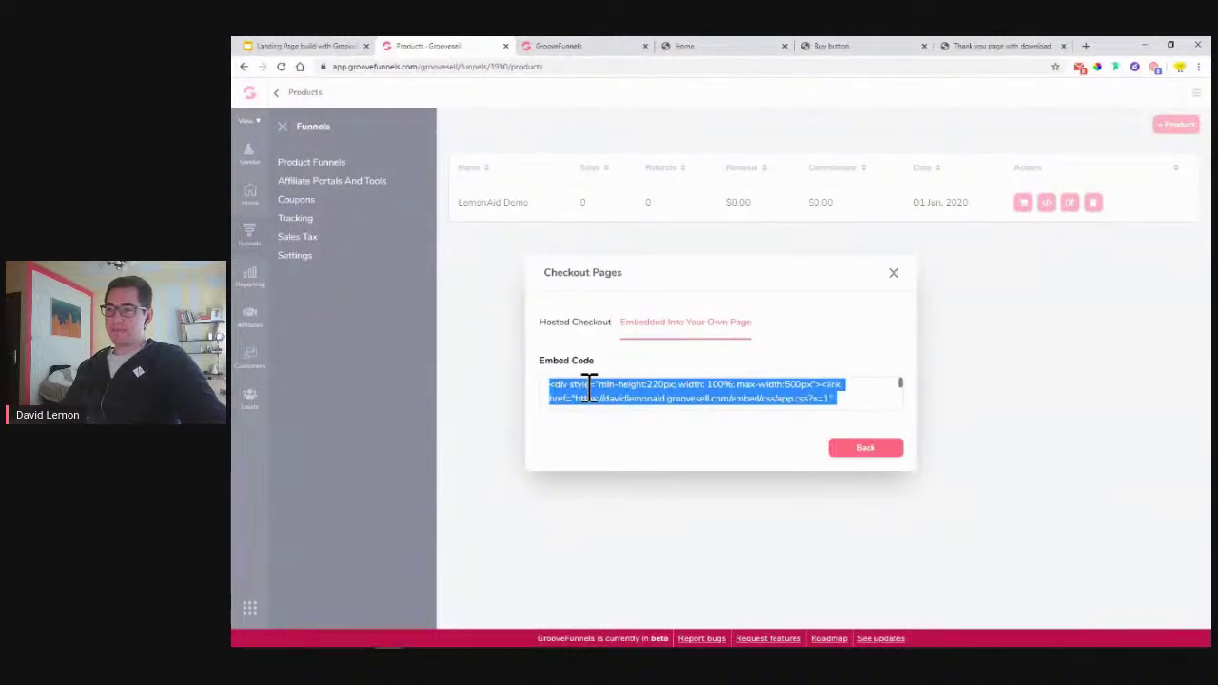
pyautogui.click(573, 328)
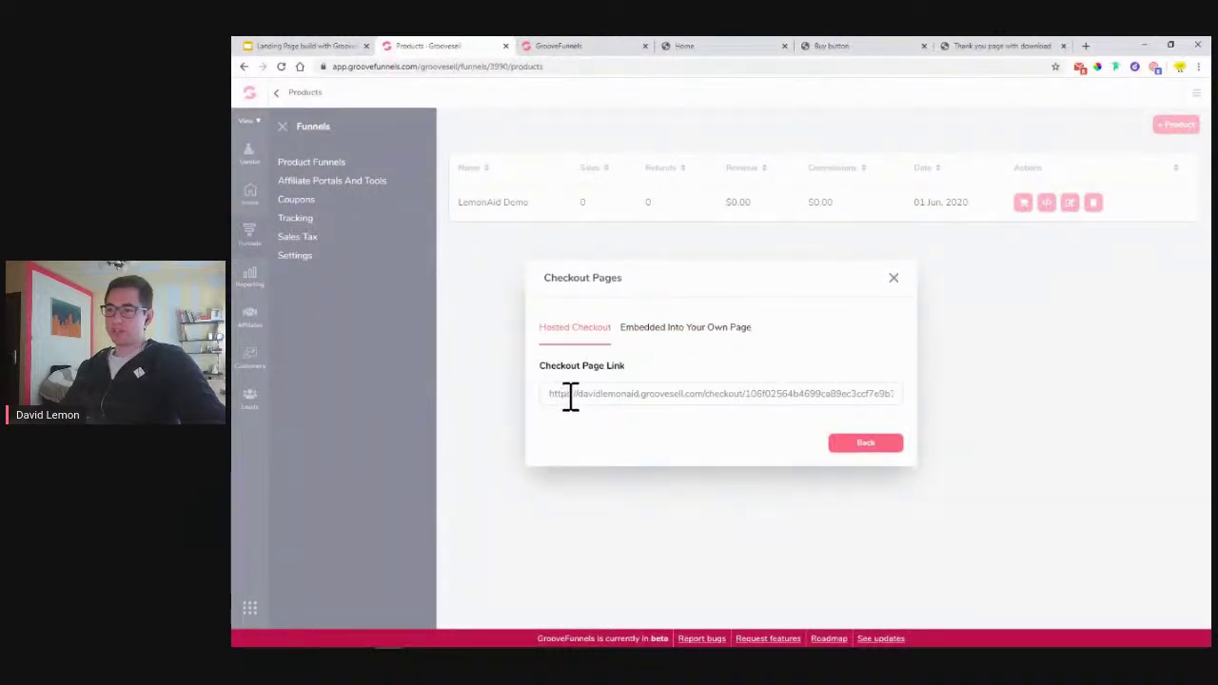
pyautogui.click(570, 398)
pyautogui.rightClick(571, 400)
pyautogui.click(593, 407)
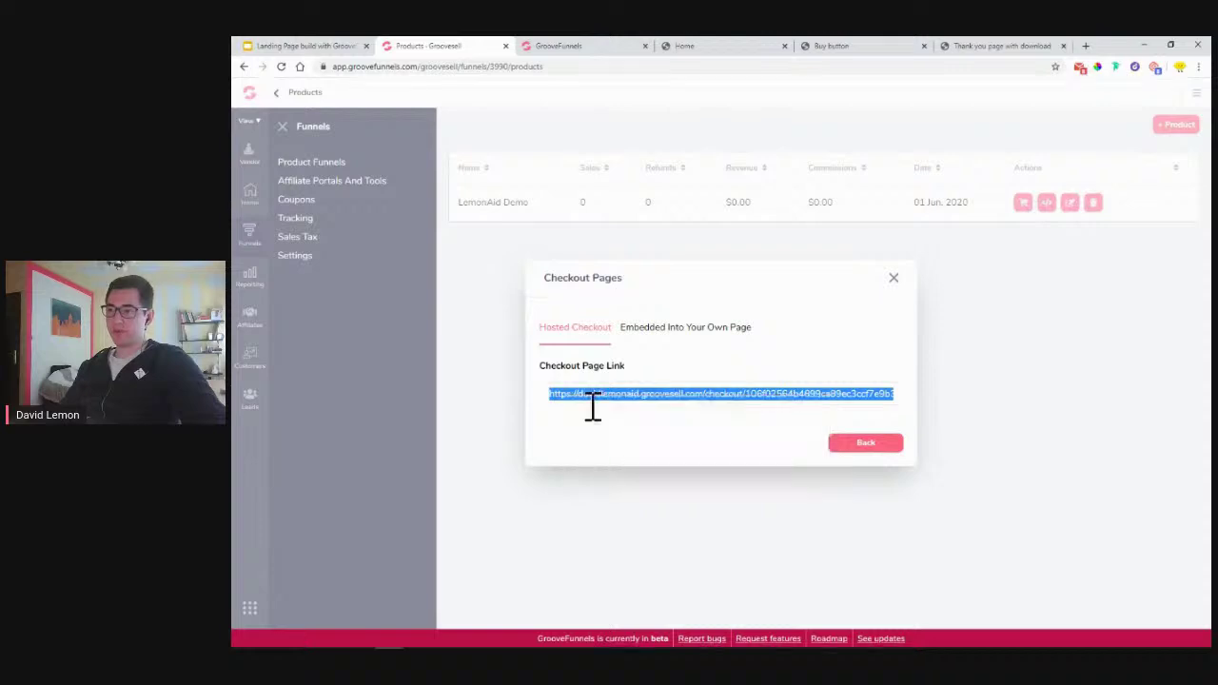
# Return to the page builder and open the site's Buy Button page for editing
pyautogui.click(549, 46)
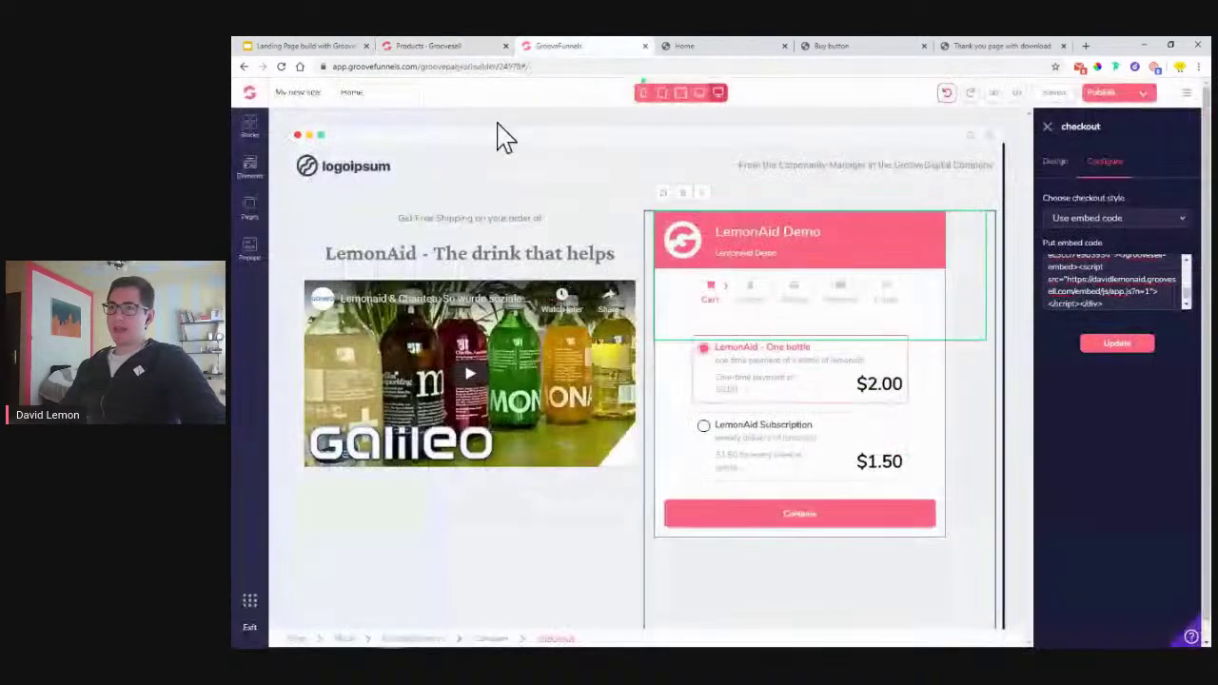
pyautogui.click(250, 219)
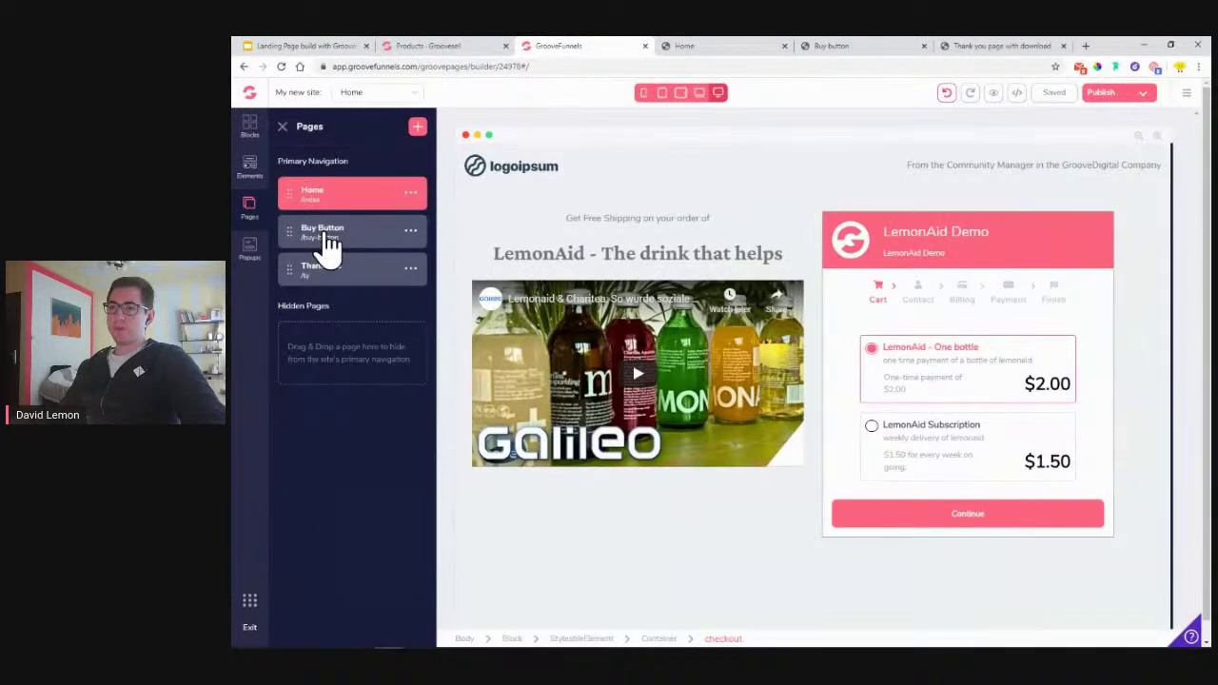
pyautogui.click(327, 238)
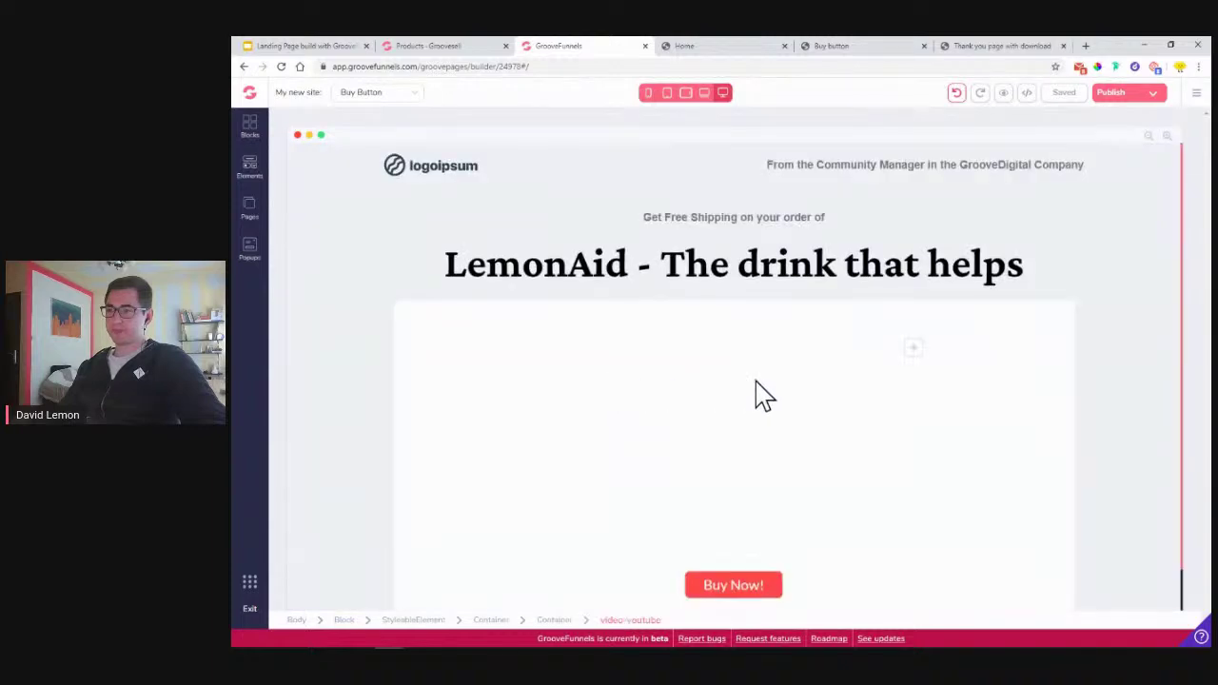
# Set the Buy Now! button below the video to link to a URL and paste the copied checkout link
pyautogui.scroll(-1, 723, 456)
pyautogui.click(735, 550)
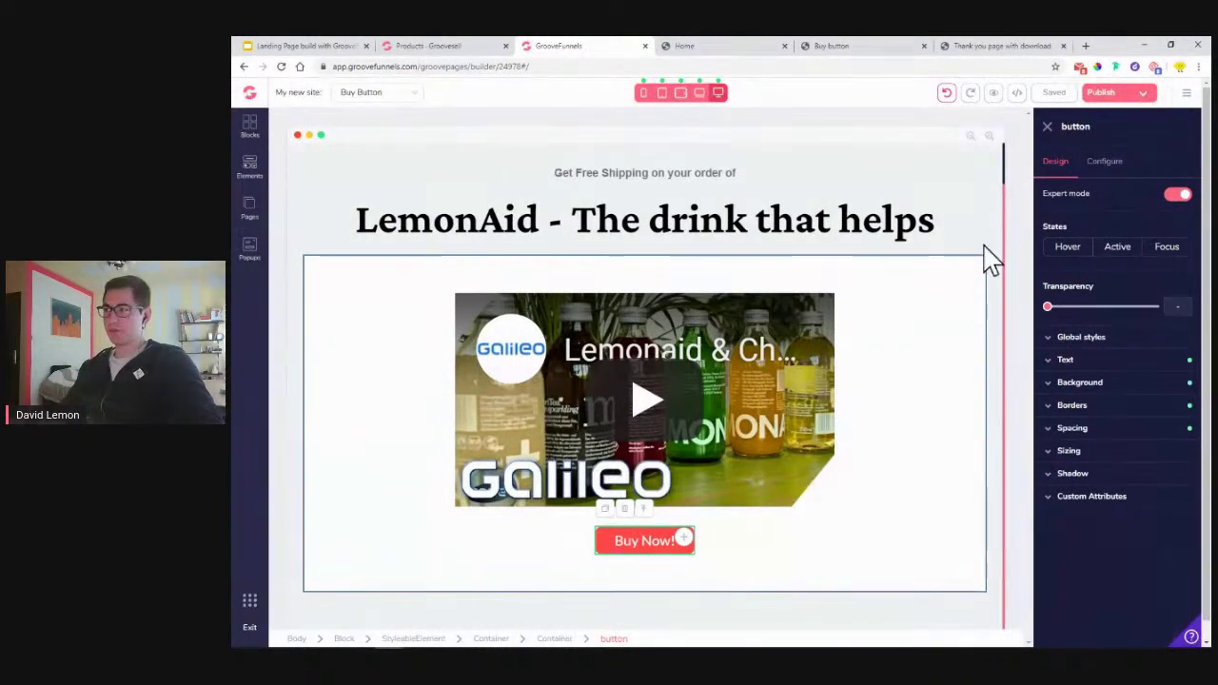
pyautogui.click(1105, 161)
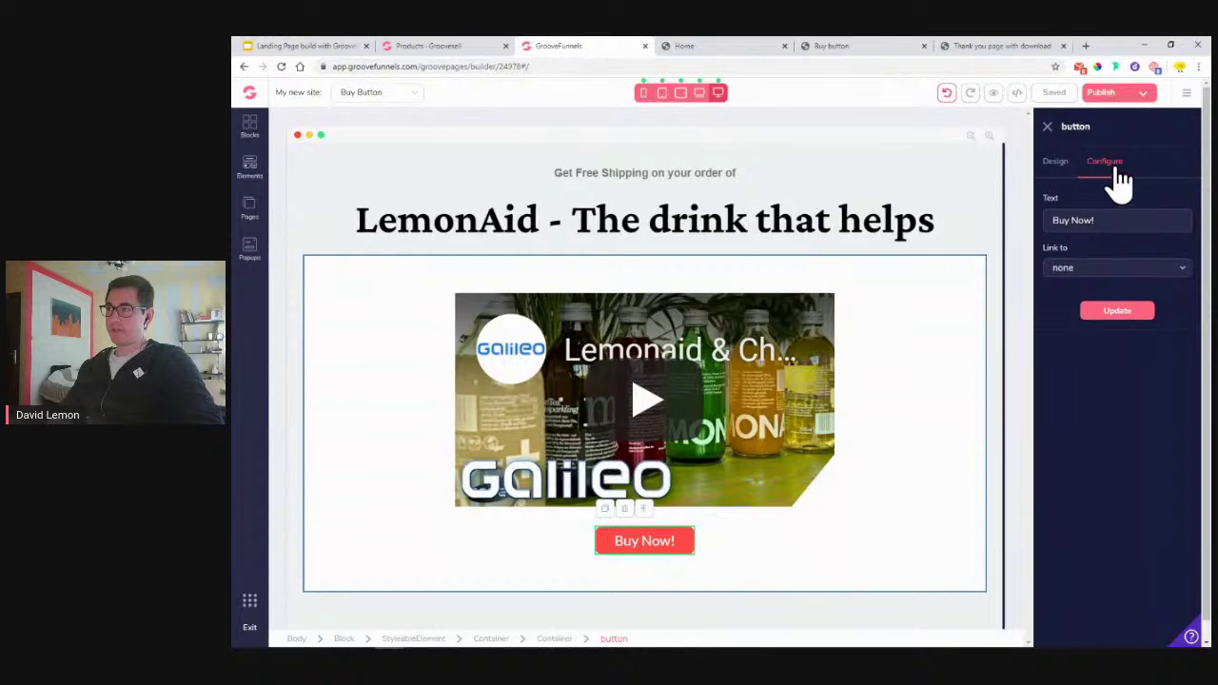
pyautogui.click(1079, 270)
pyautogui.click(1082, 359)
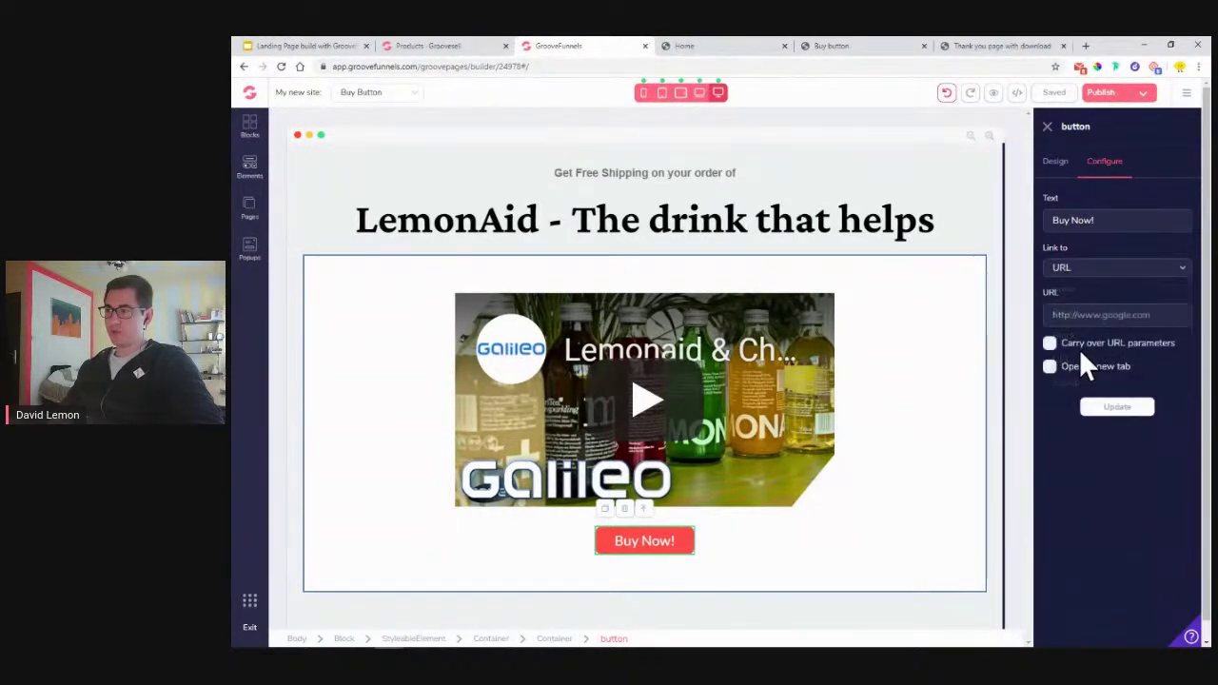
pyautogui.rightClick(1075, 318)
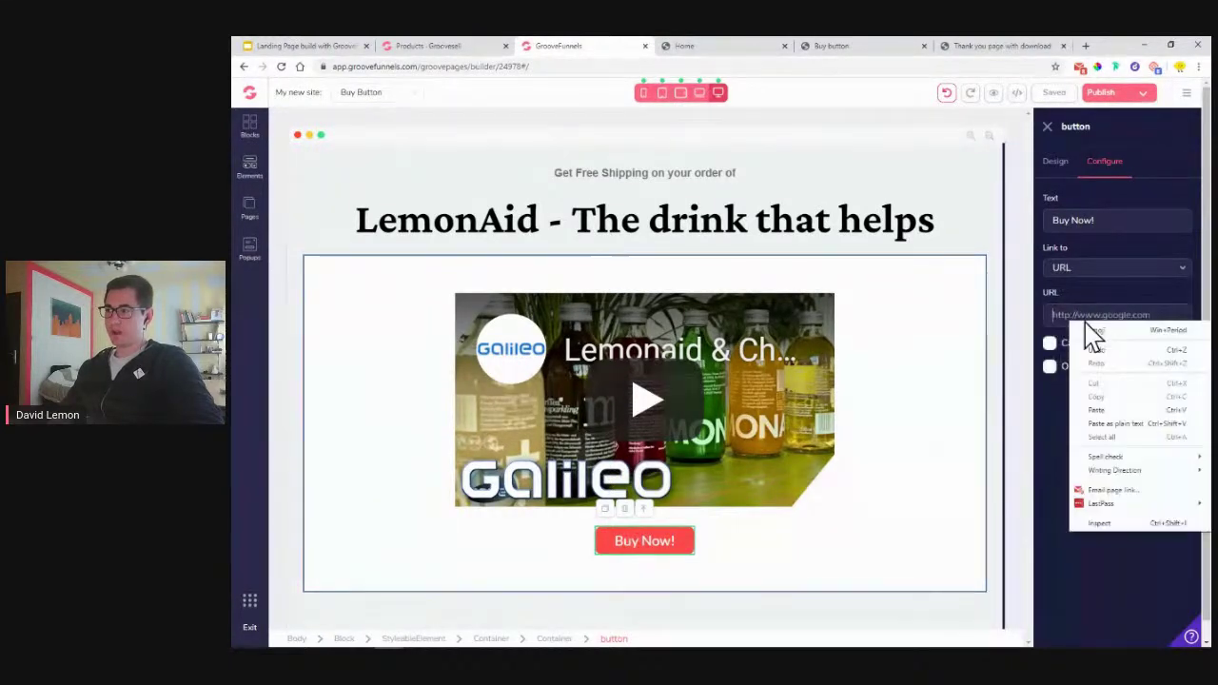
pyautogui.click(1113, 422)
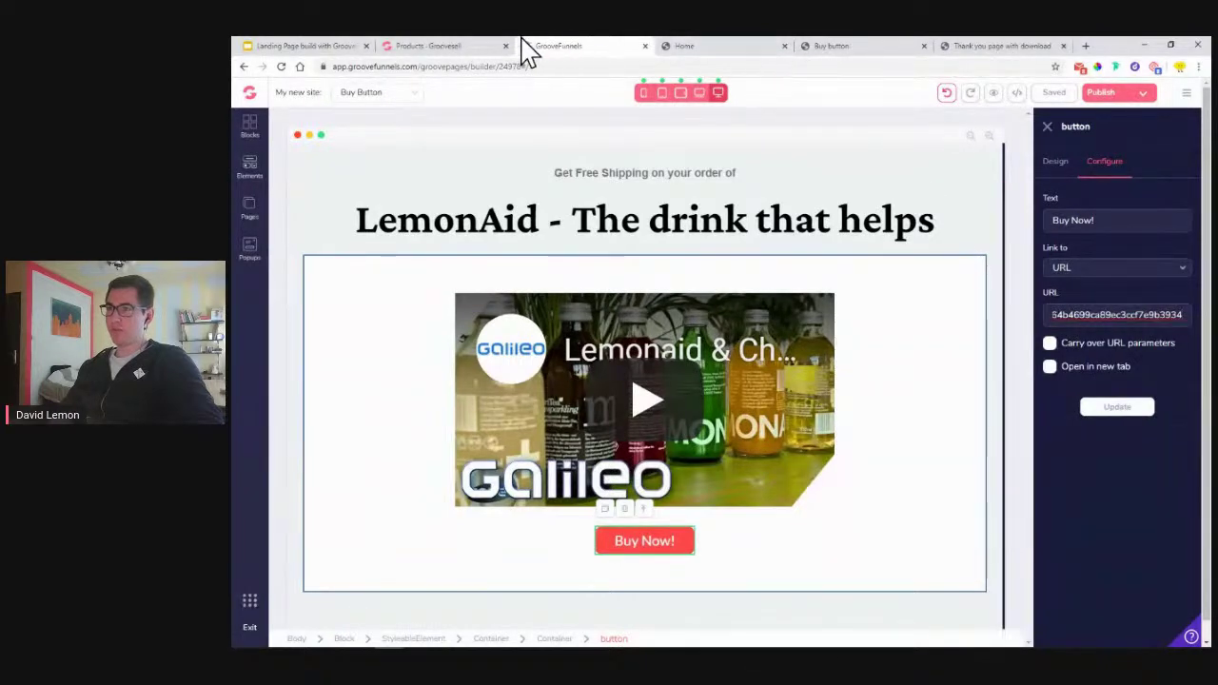
# Compare the link with GrooveSell's hosted checkout link, paste it again with opening in a new tab enabled, and update the Buy Now! button
pyautogui.click(471, 45)
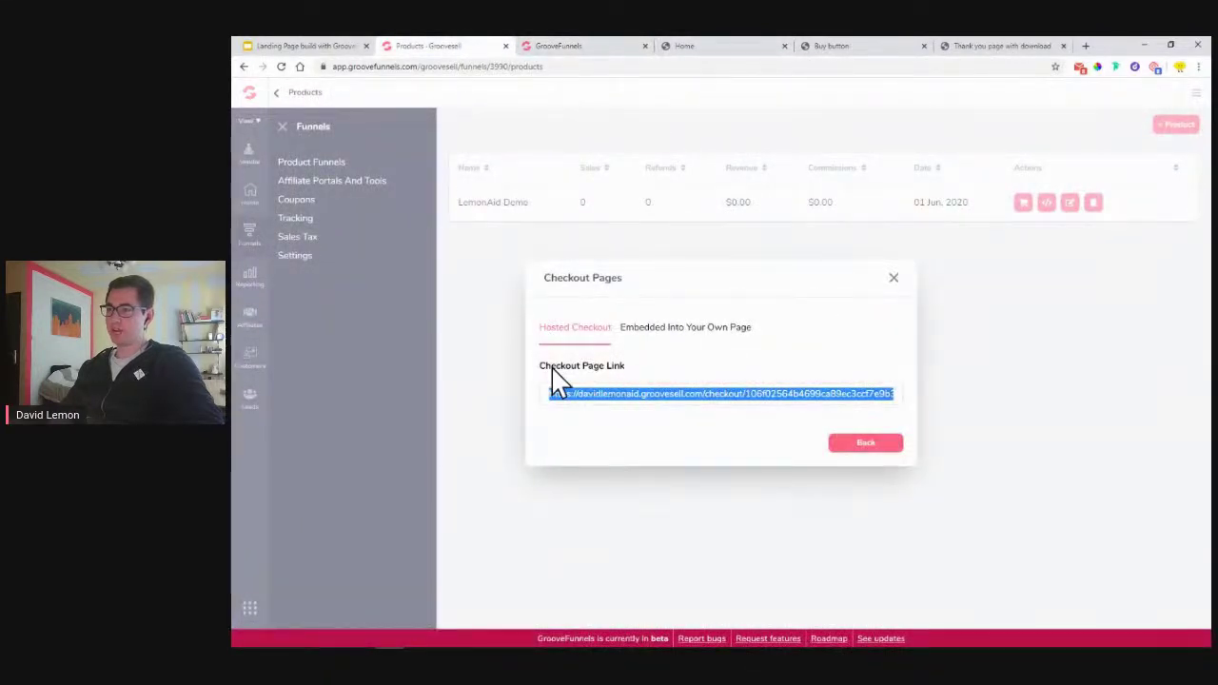
pyautogui.click(614, 47)
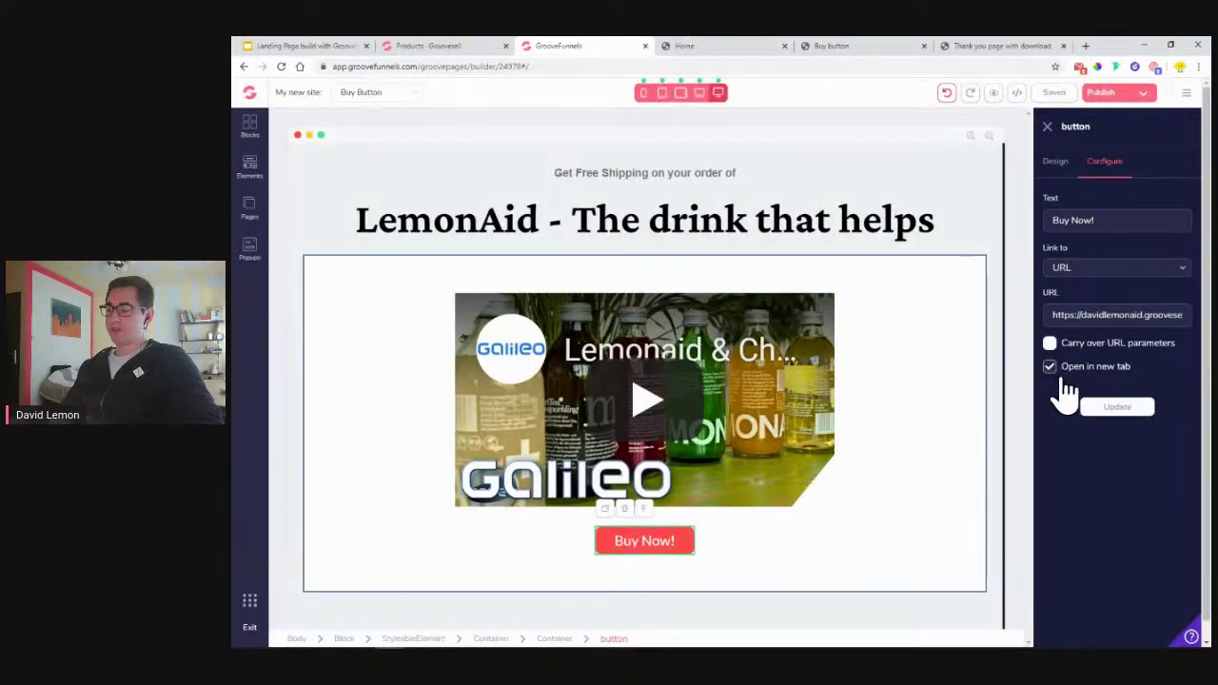
pyautogui.moveTo(1121, 317); pyautogui.dragTo(1197, 319)
pyautogui.hotkey('ctrl', 'v')
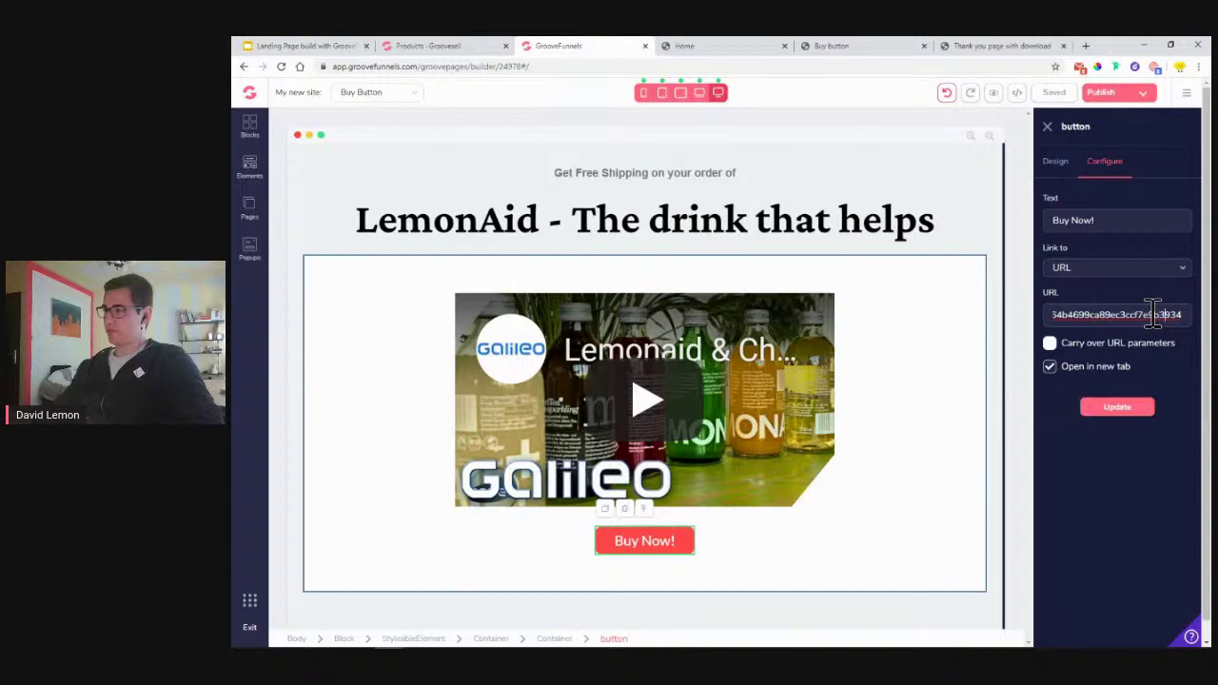
pyautogui.click(1108, 415)
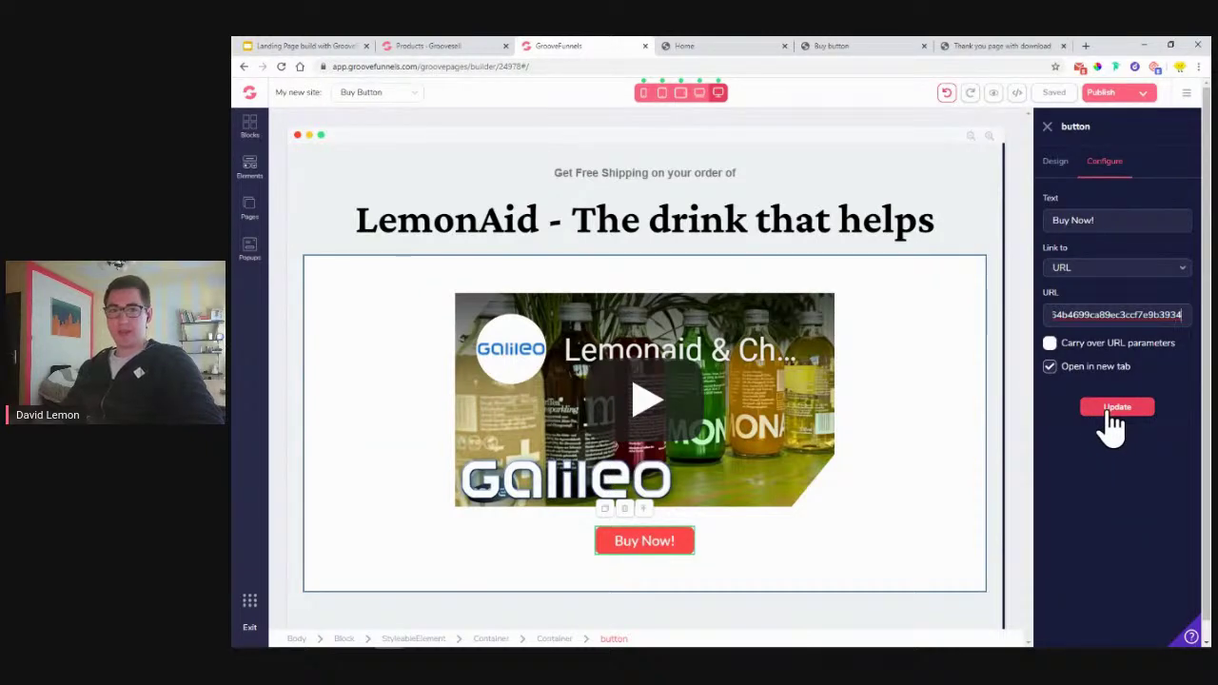
pyautogui.click(1109, 416)
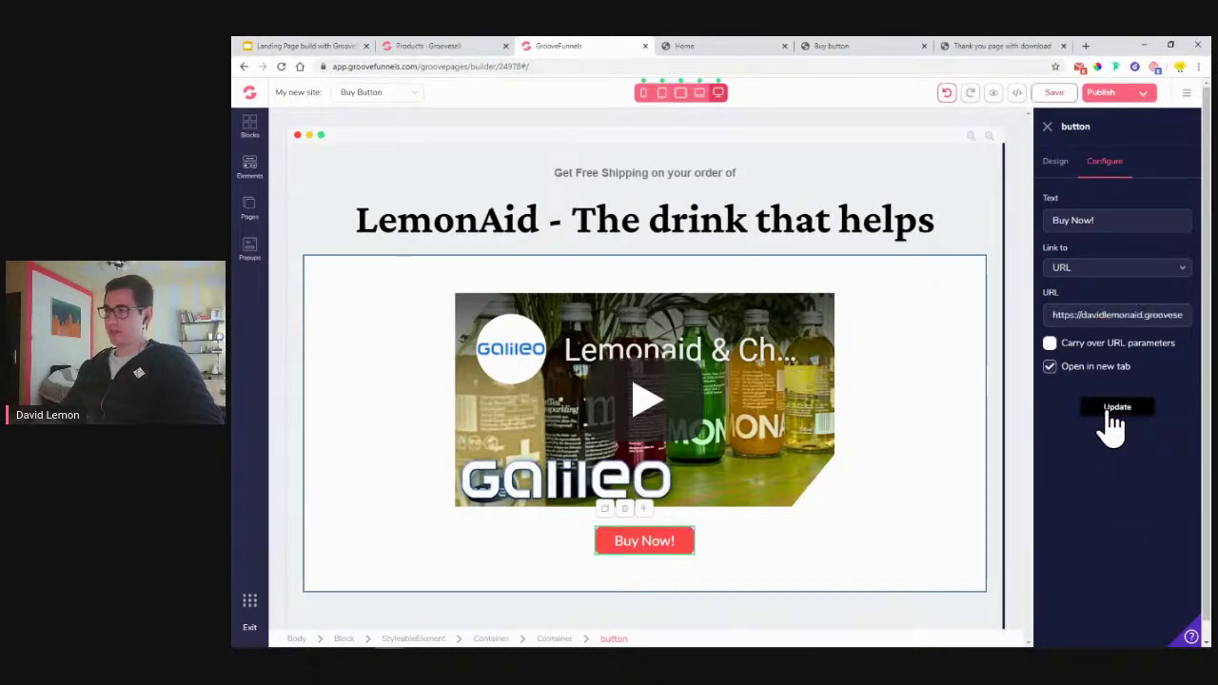
pyautogui.click(1109, 412)
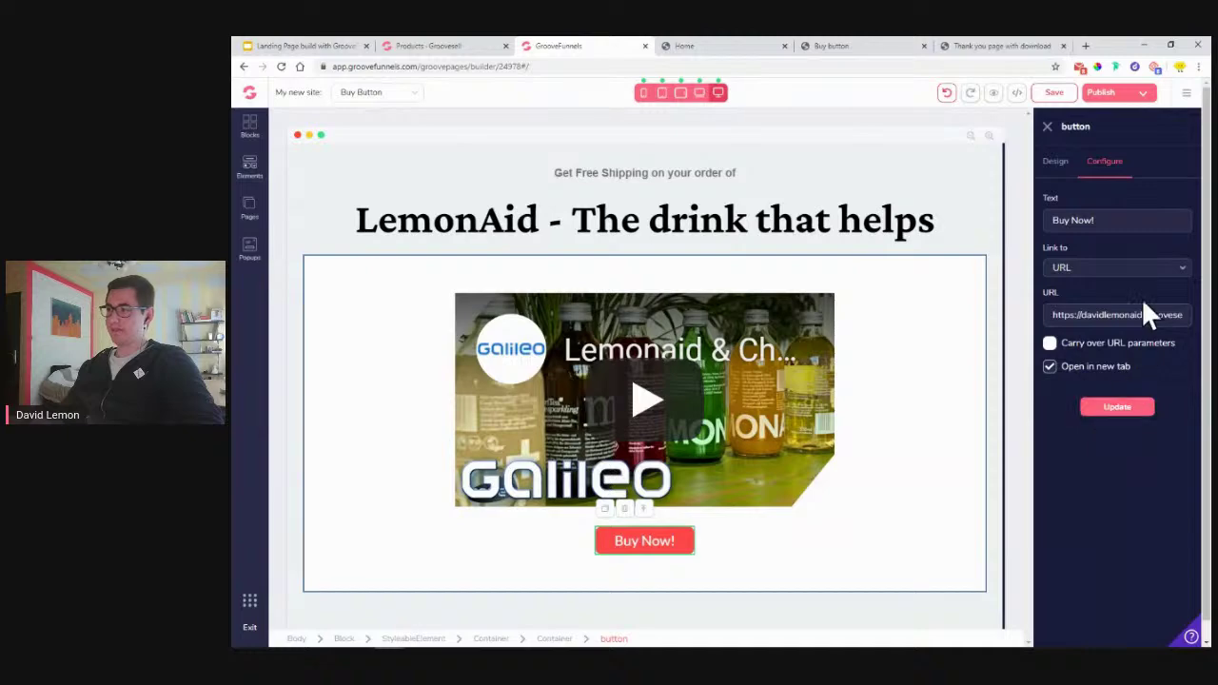
# Save the Buy Button page and publish the site under the lemonaid2 path
pyautogui.click(1054, 93)
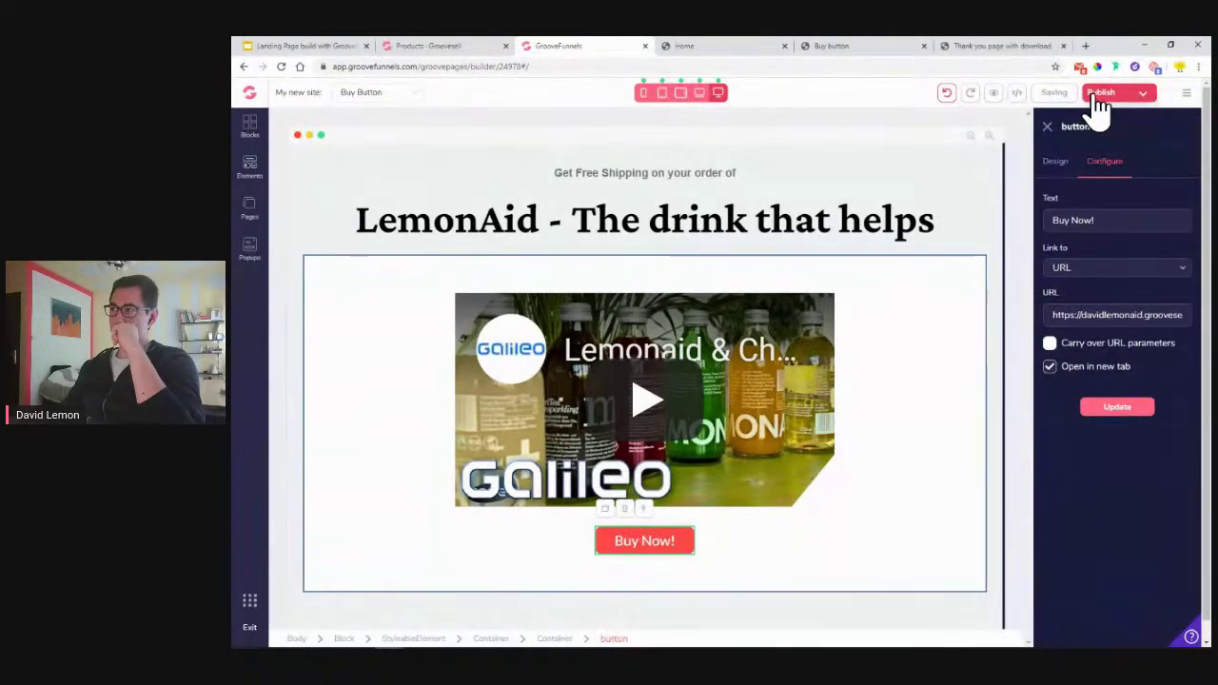
pyautogui.click(1099, 100)
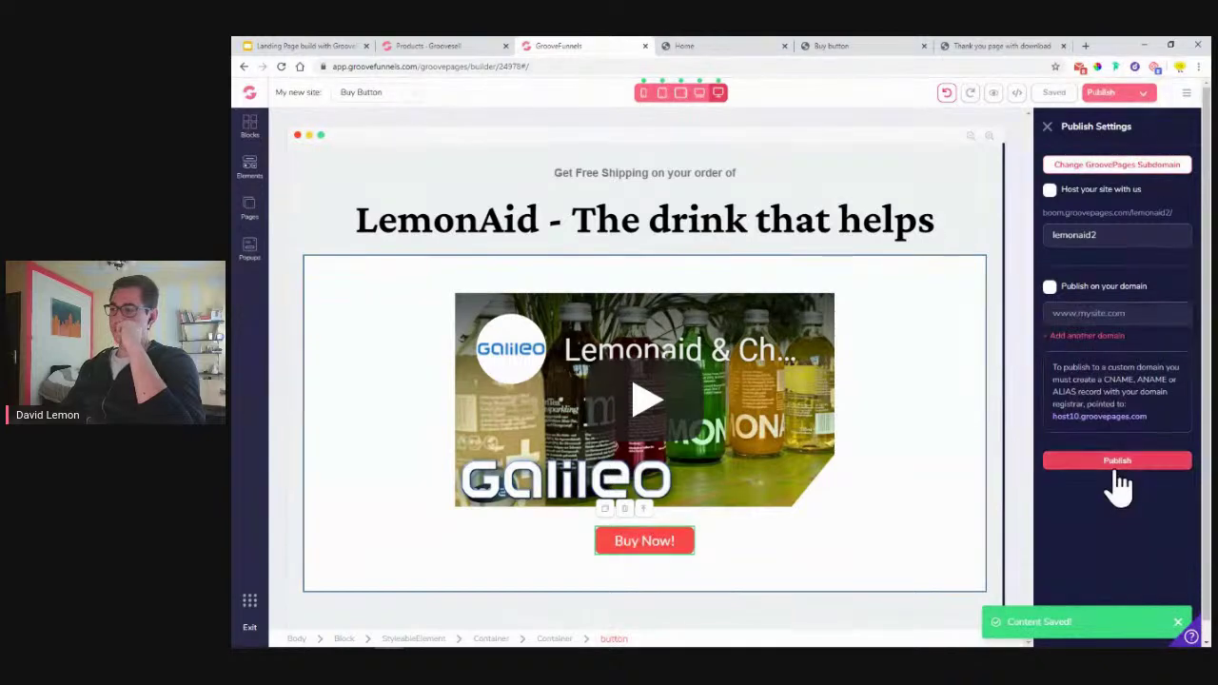
pyautogui.click(1117, 462)
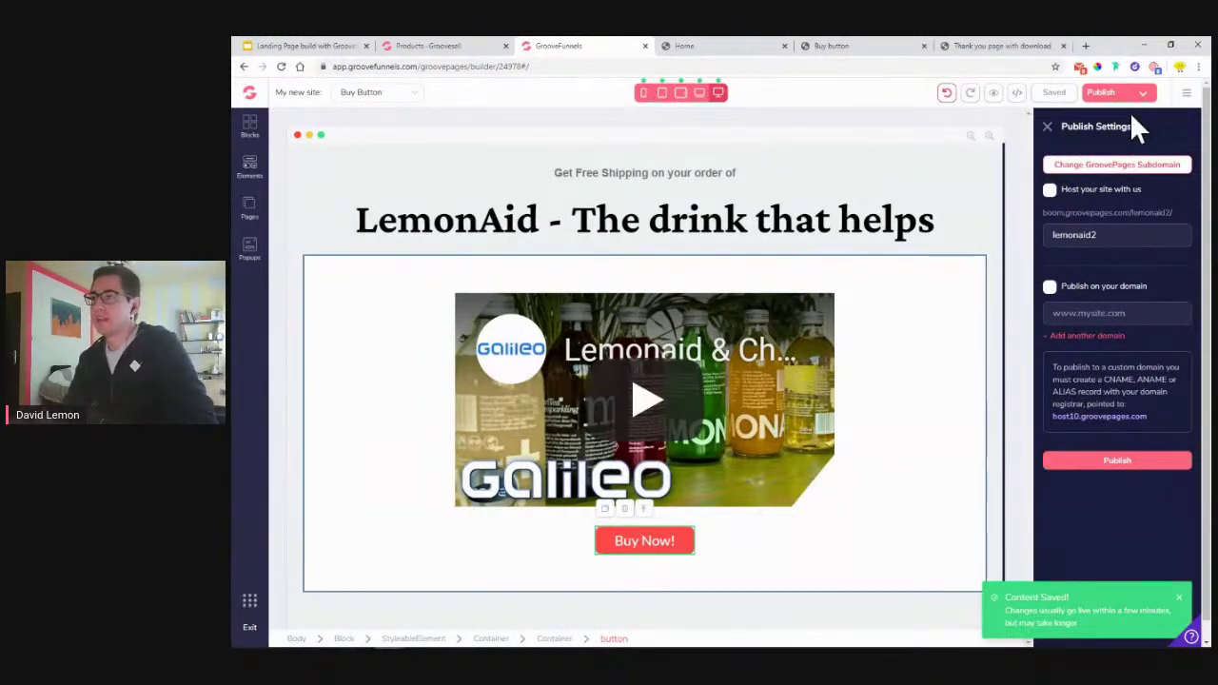
# Copy the published address boom.groovepages.com/lemonaid2/, load it in a new browser tab to check the site, and close that tab
pyautogui.tripleClick(1123, 212)
pyautogui.rightClick(1123, 216)
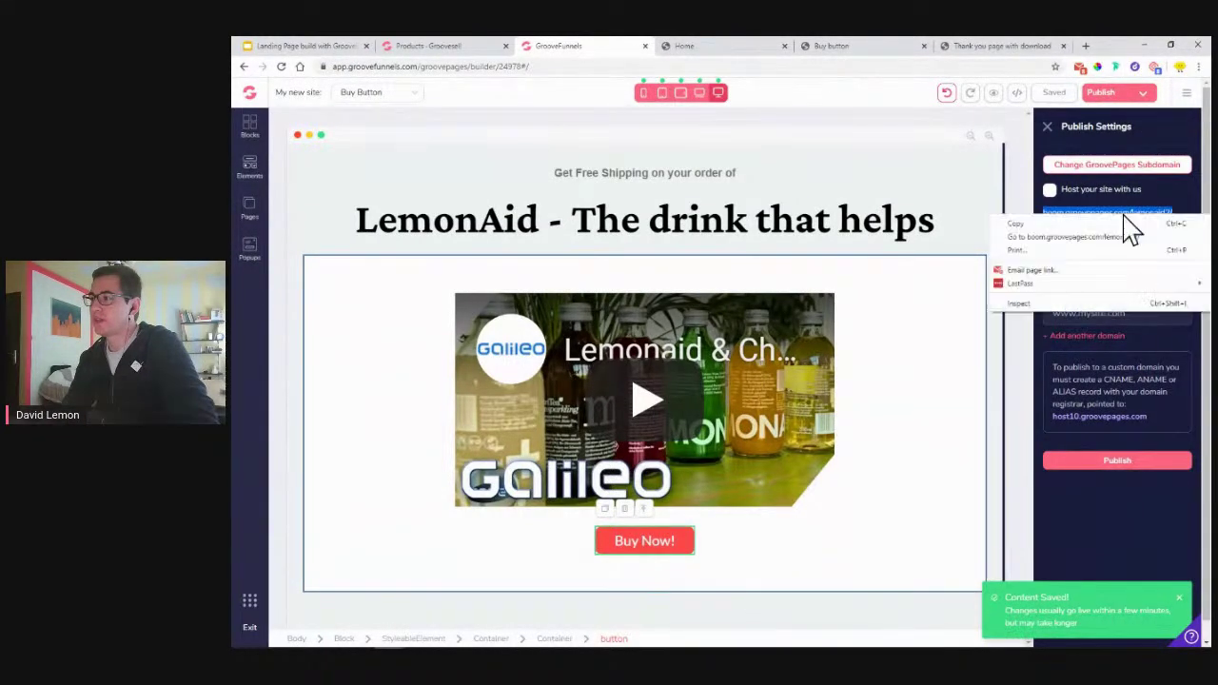
pyautogui.click(1115, 239)
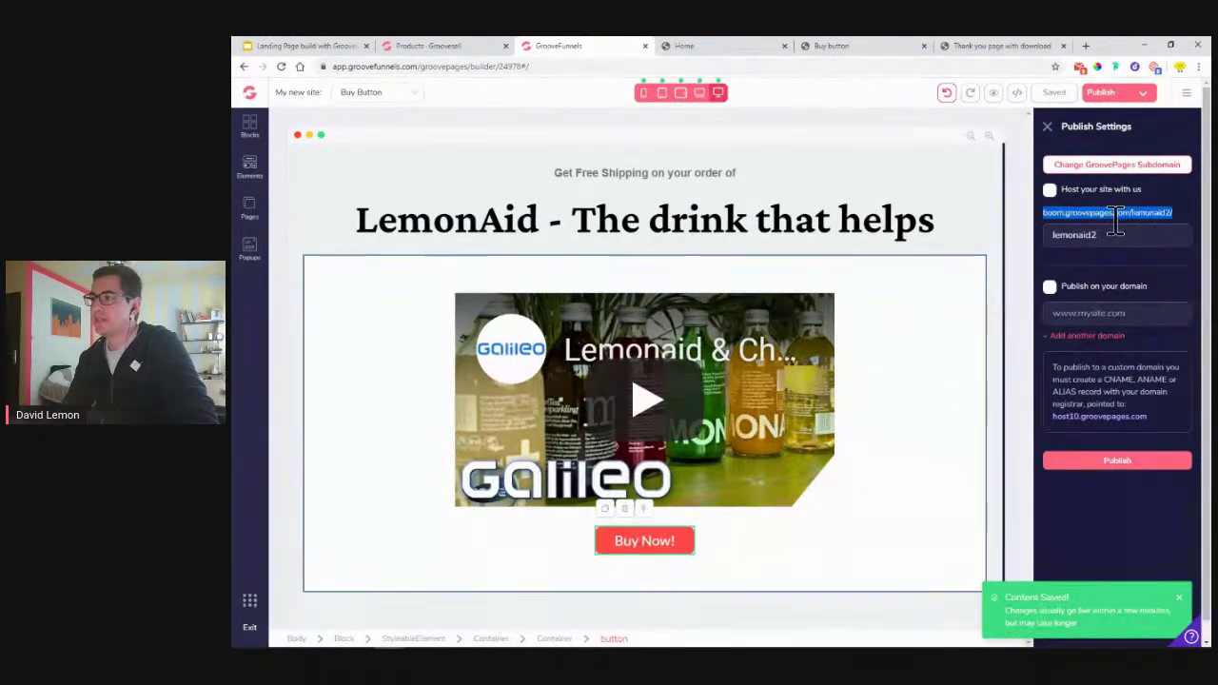
pyautogui.click(1086, 45)
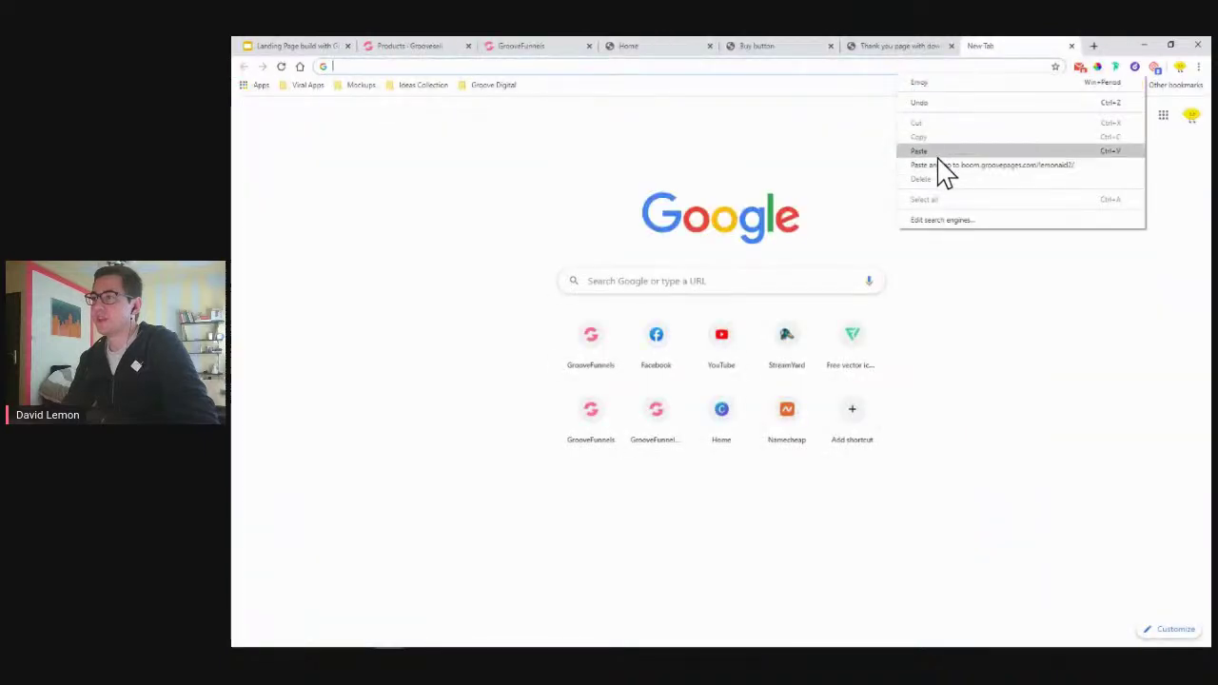
pyautogui.click(939, 162)
pyautogui.press('Return')
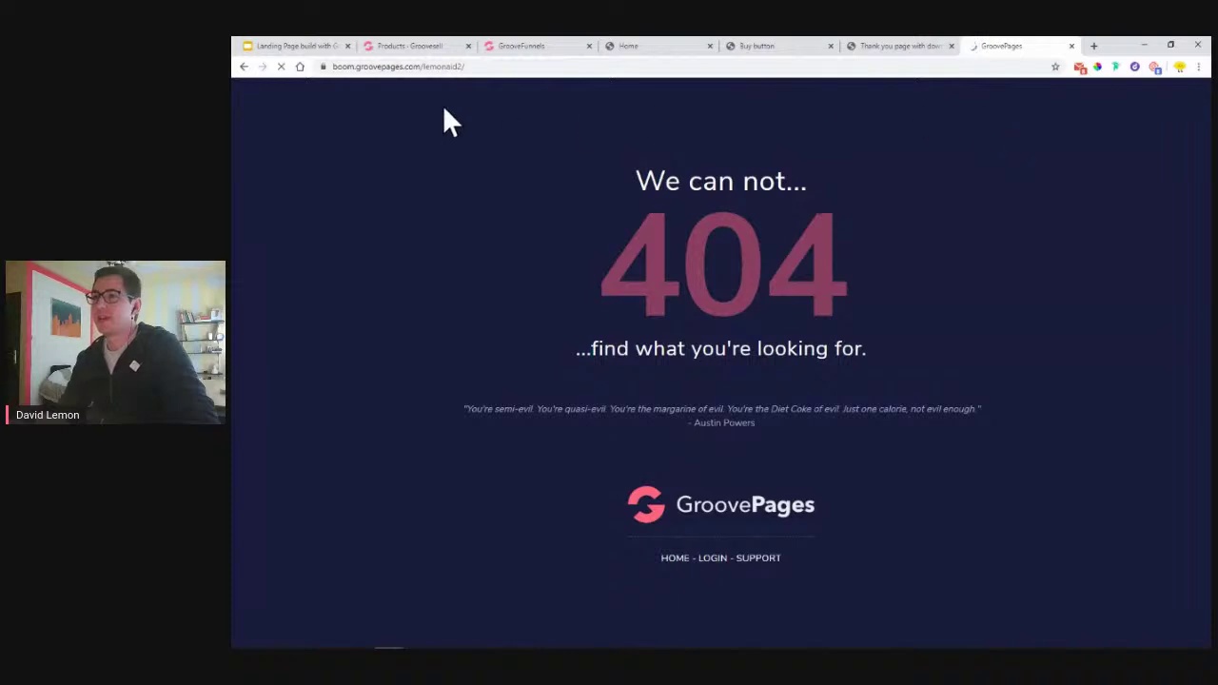
pyautogui.click(1073, 45)
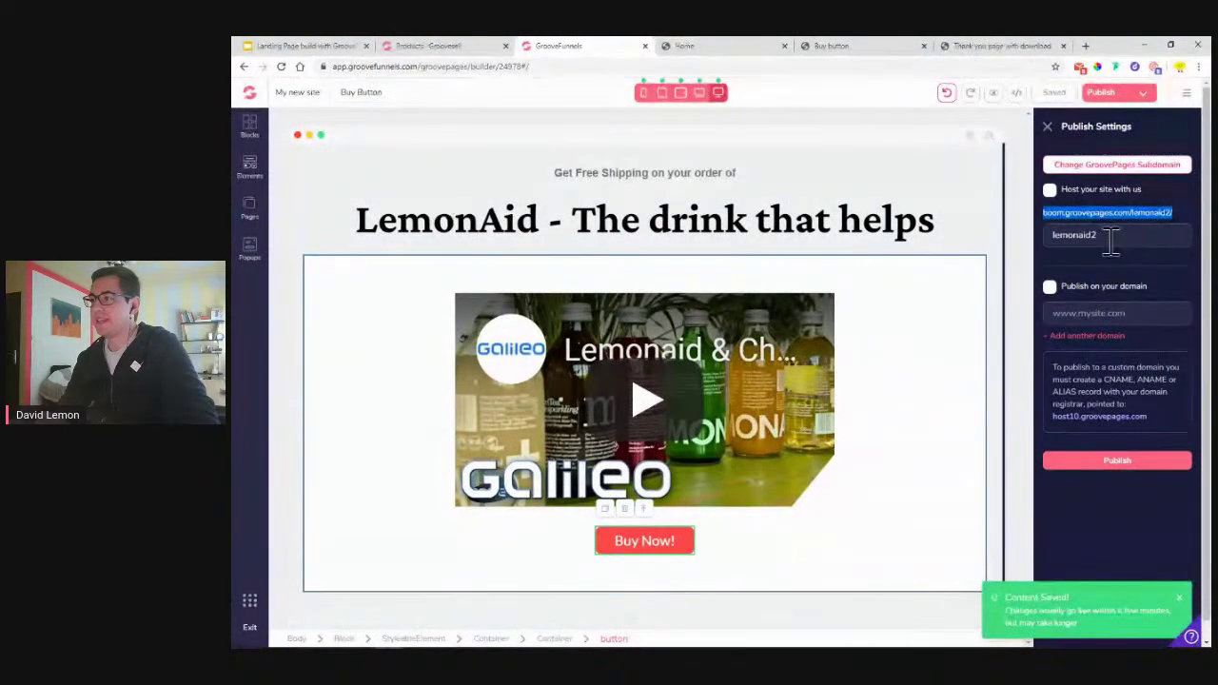
# Enable "Host your site with us" for the lemonaid2 address and publish the site
pyautogui.click(1050, 192)
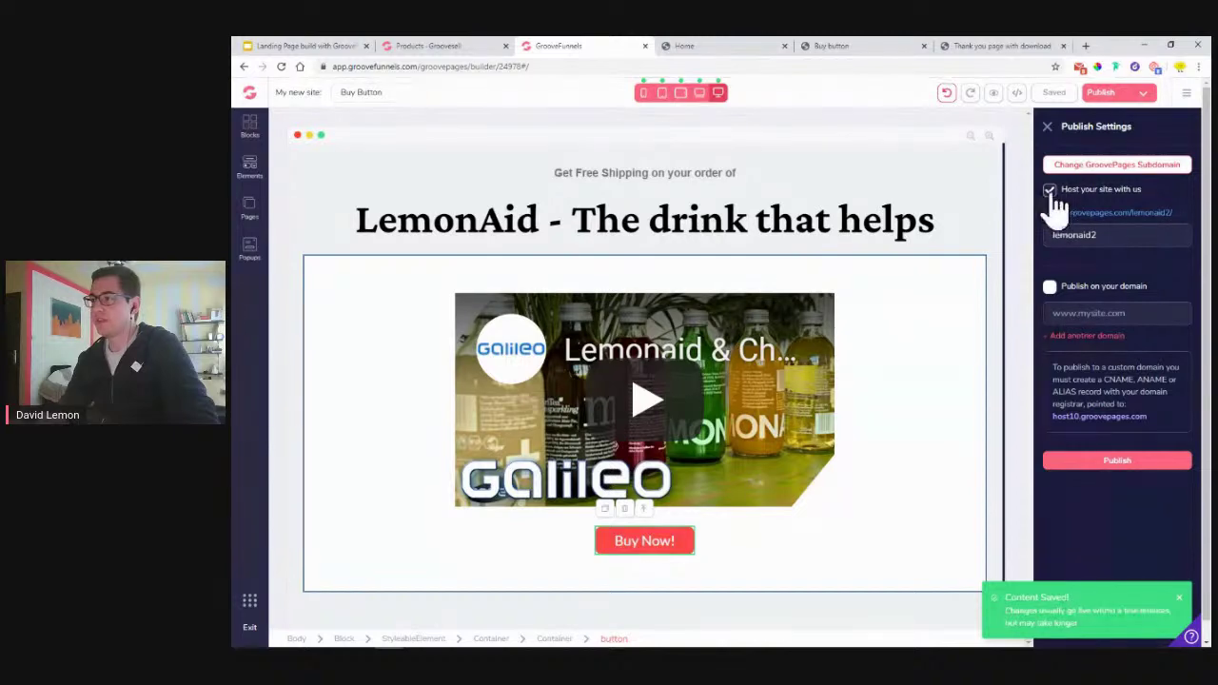
pyautogui.click(1126, 462)
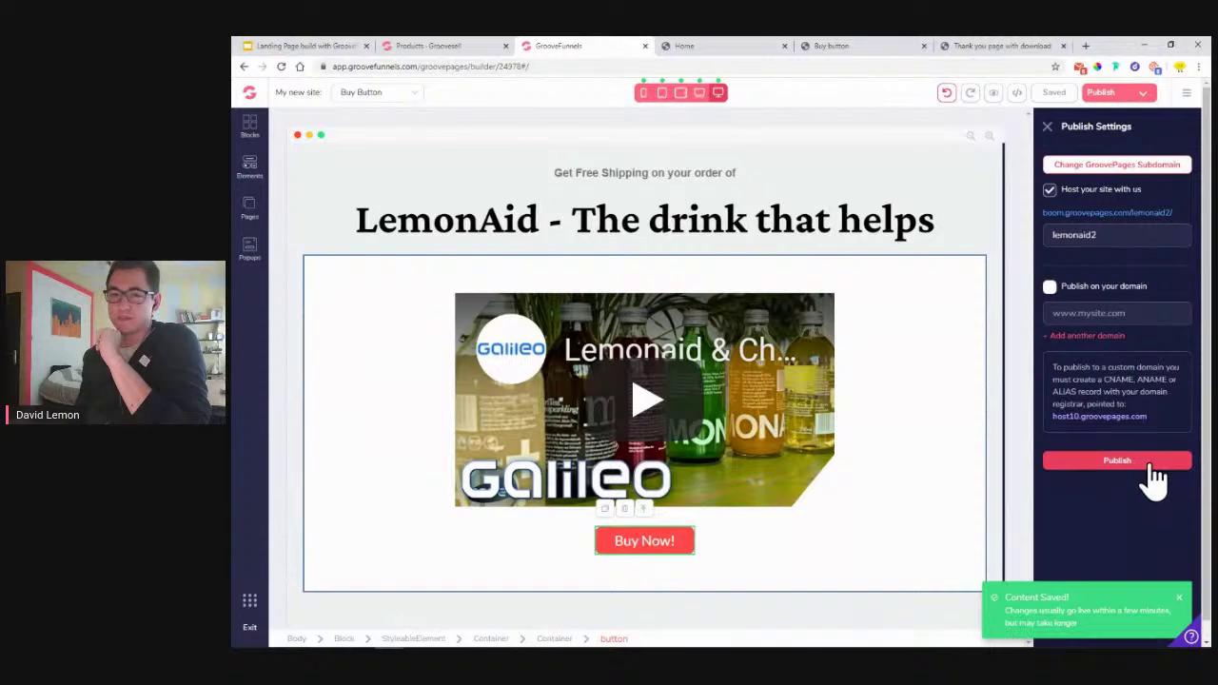
pyautogui.click(1159, 464)
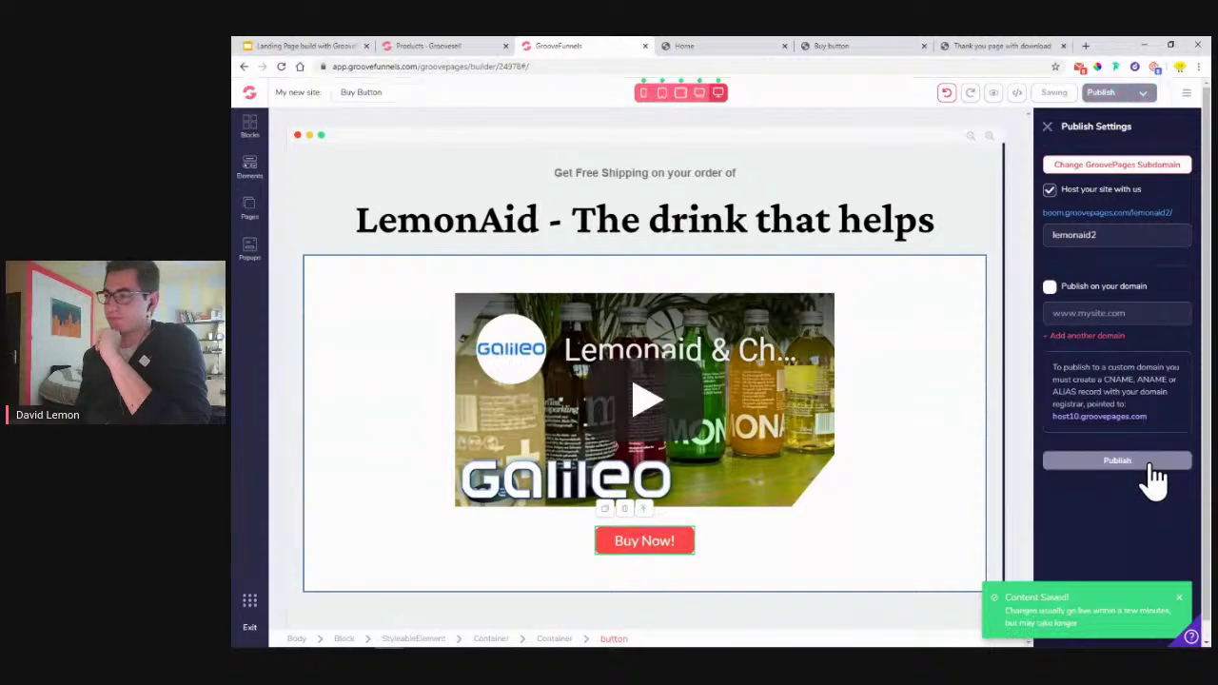
# Check the hosted lemonaid2 site through its link, close its tab and publish the site again
pyautogui.click(1097, 213)
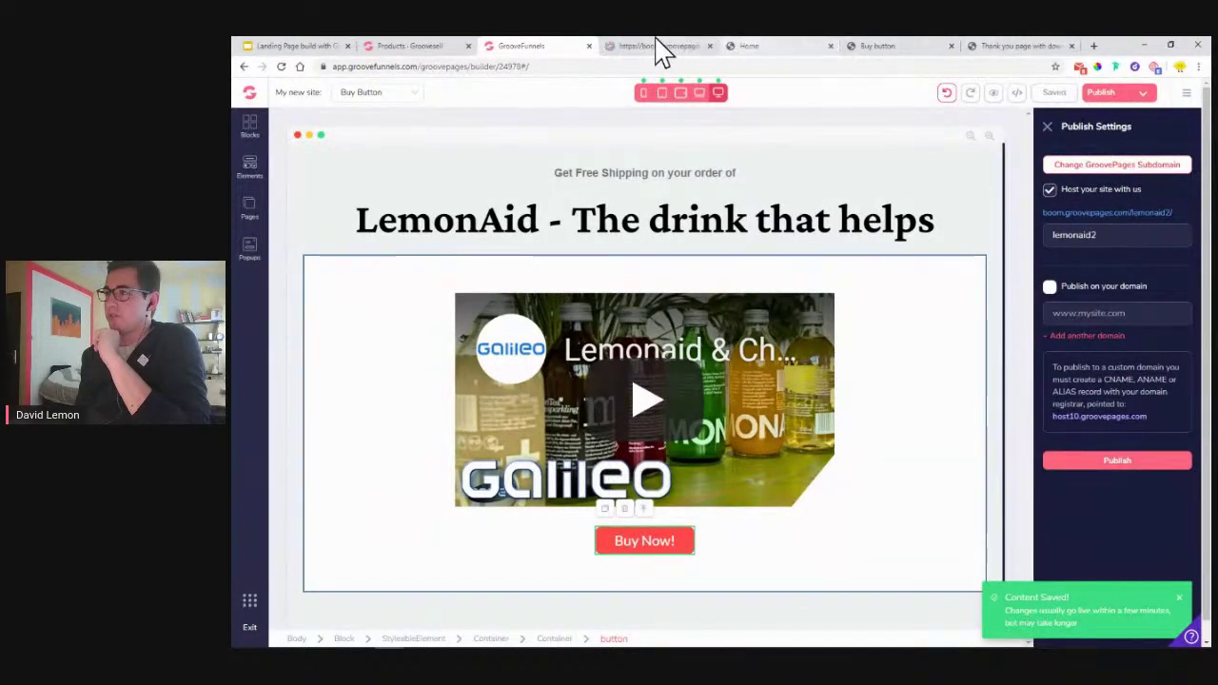
pyautogui.click(657, 47)
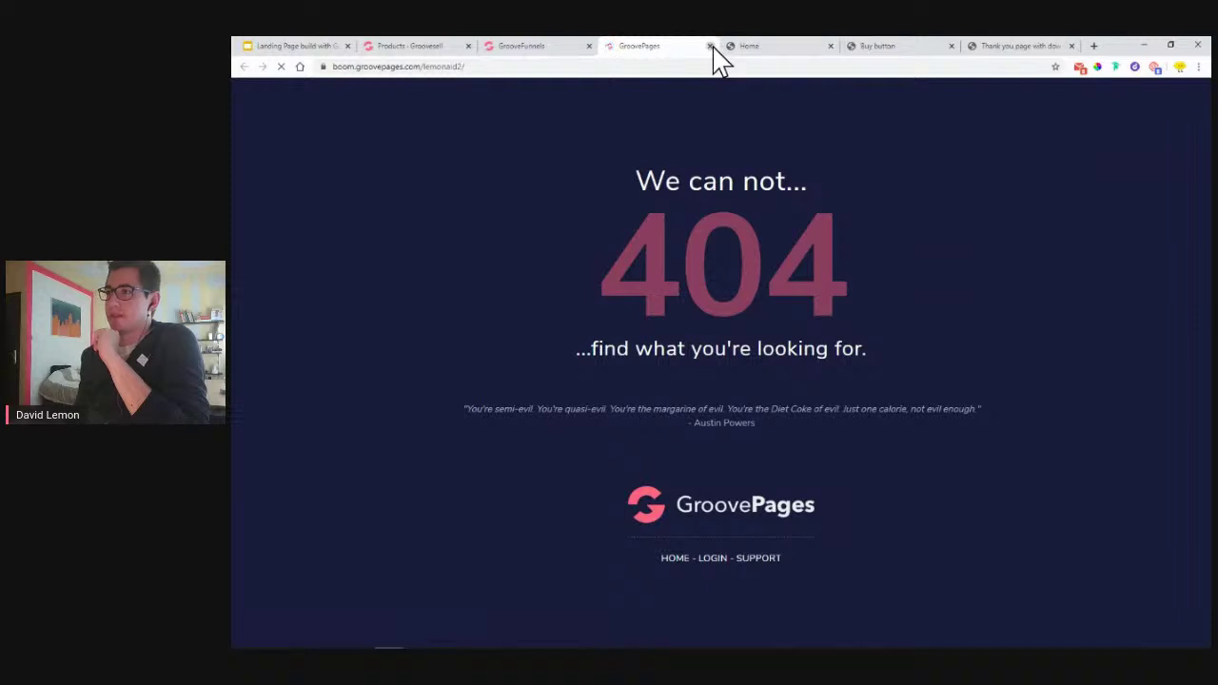
pyautogui.click(710, 46)
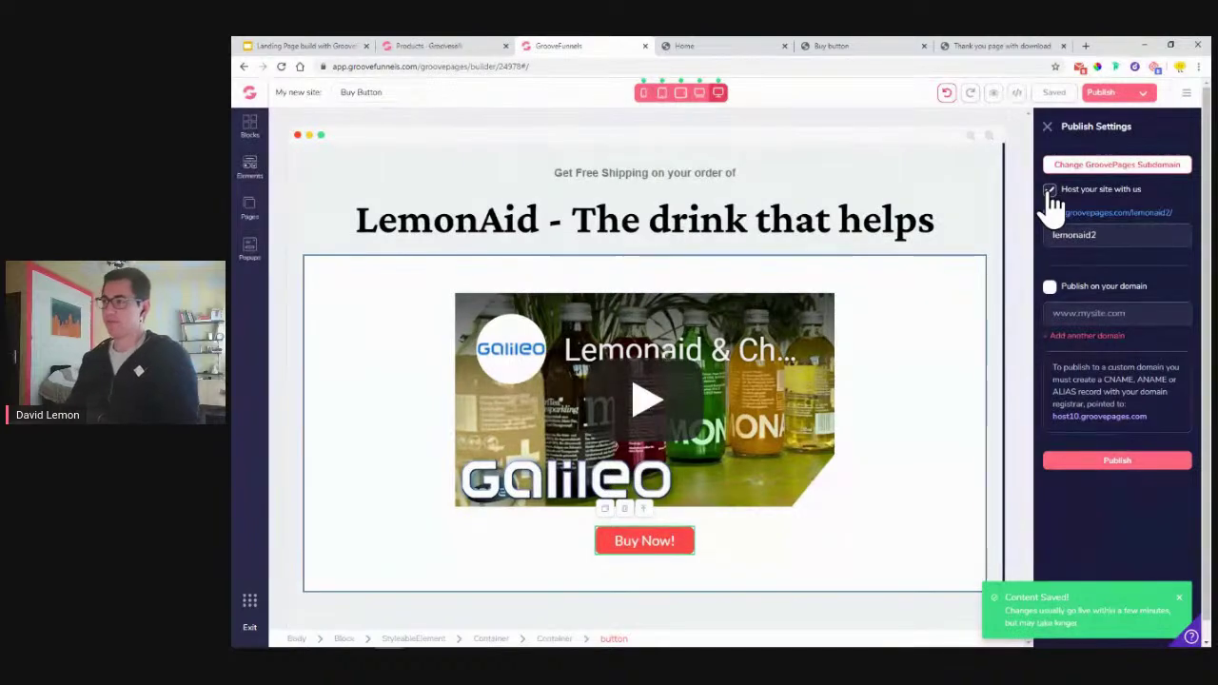
pyautogui.click(1112, 459)
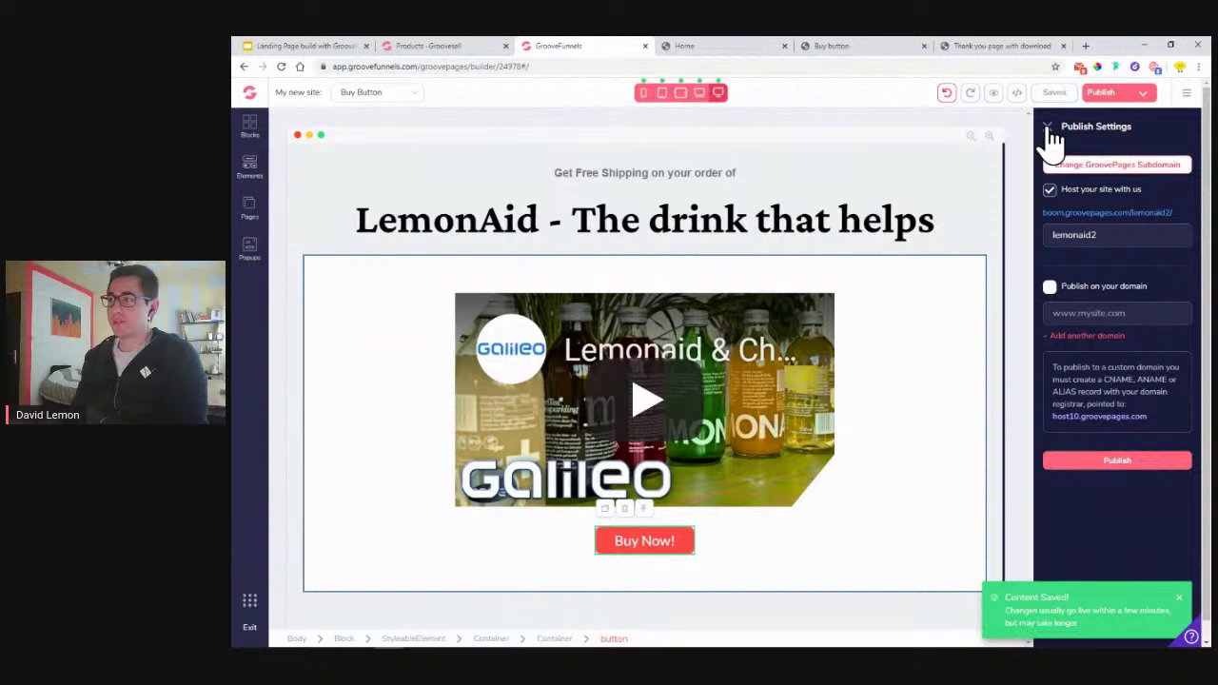
# Review the Home, Buy Button and Thank You pages of the site one after another in the page builder
pyautogui.click(246, 227)
pyautogui.click(333, 205)
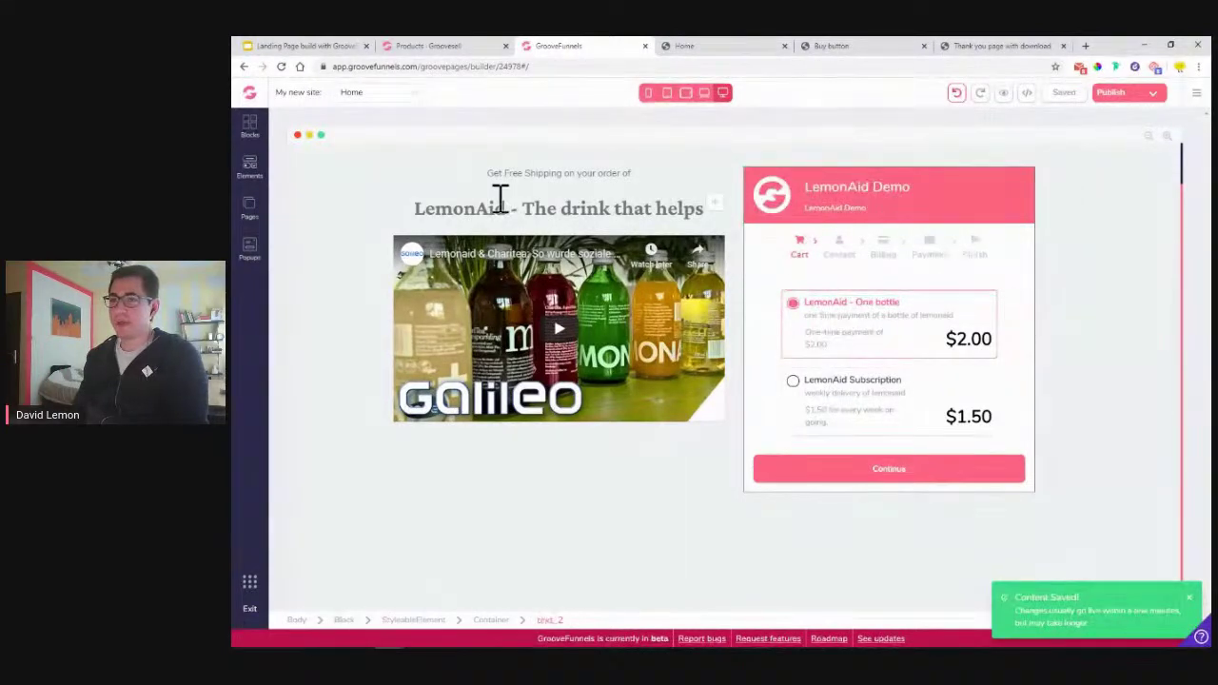
pyautogui.click(250, 209)
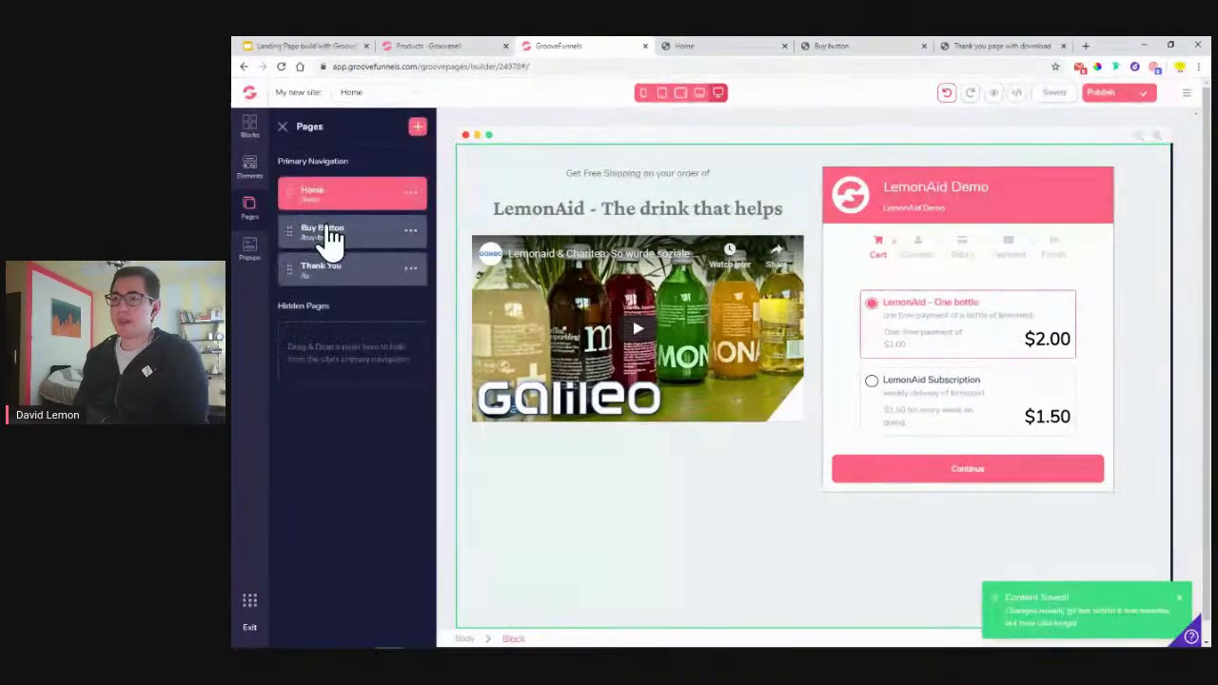
pyautogui.click(324, 233)
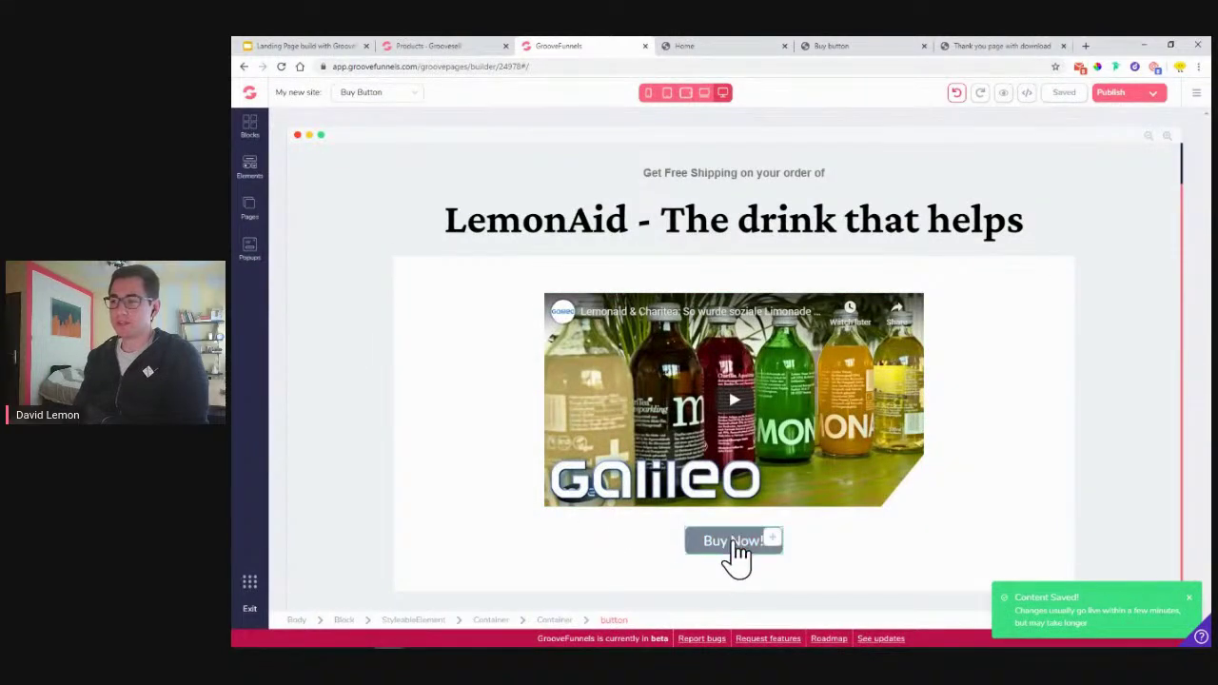
pyautogui.click(254, 221)
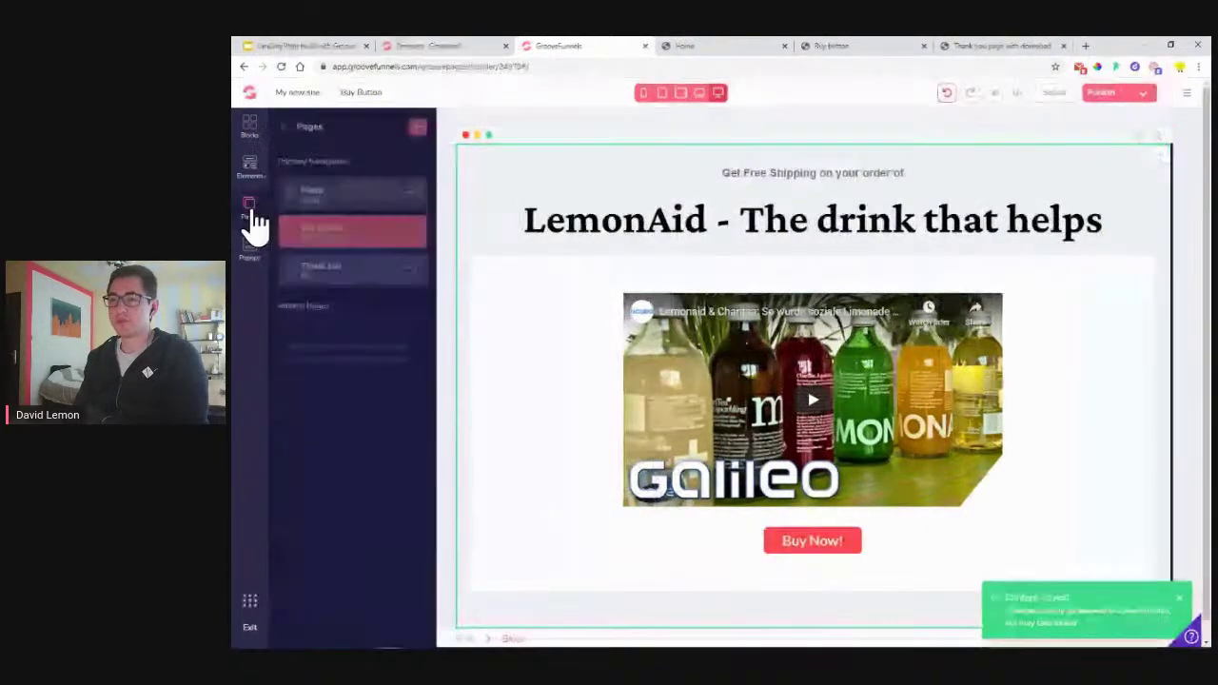
pyautogui.click(340, 273)
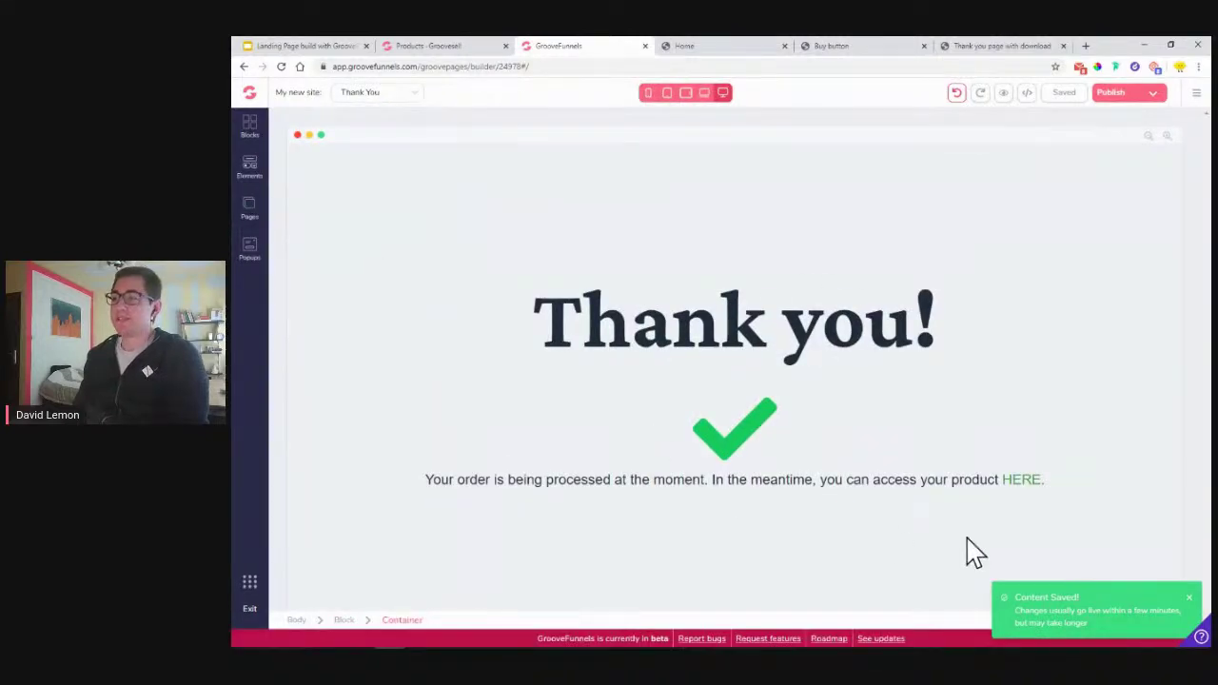
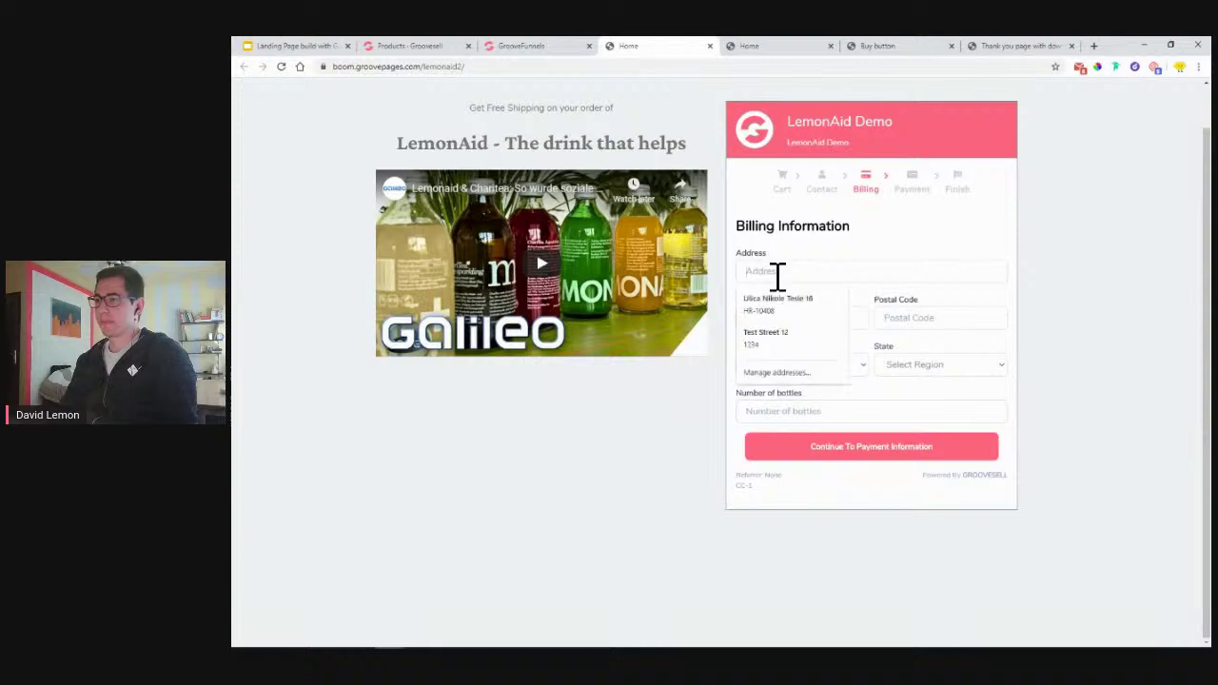
# Fill the billing information with the saved test address, set Number of bottles to 2 and continue to the payment information
pyautogui.click(786, 339)
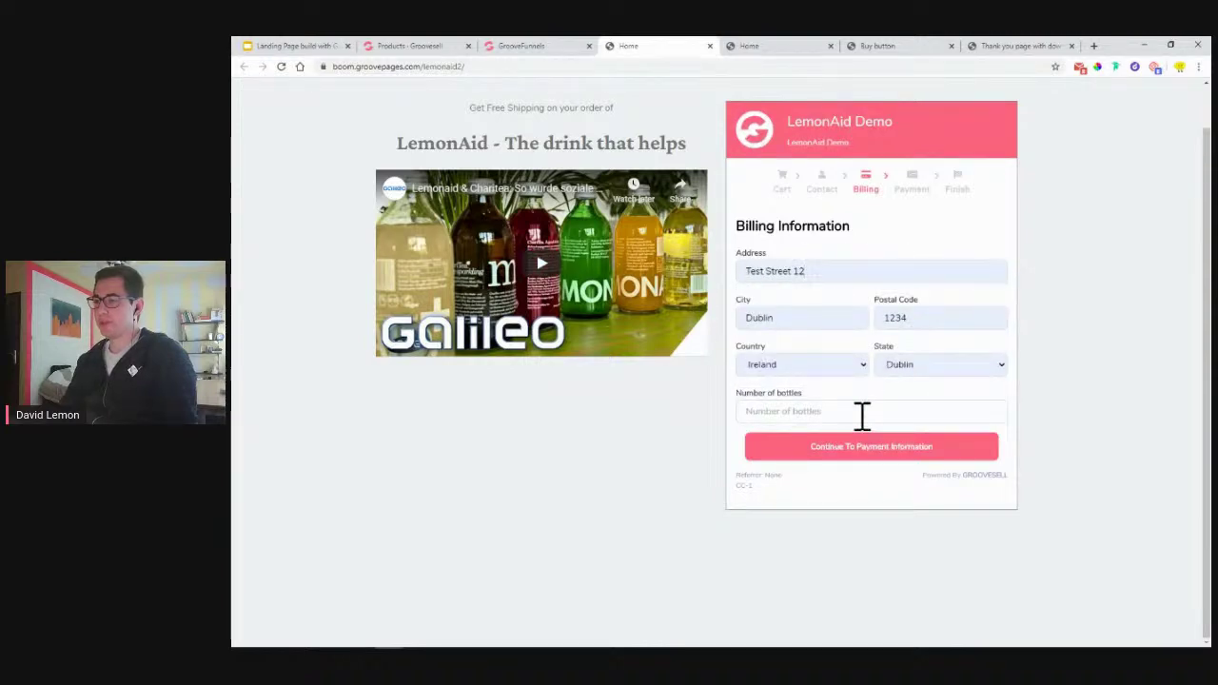
pyautogui.moveTo(736, 396); pyautogui.dragTo(807, 407)
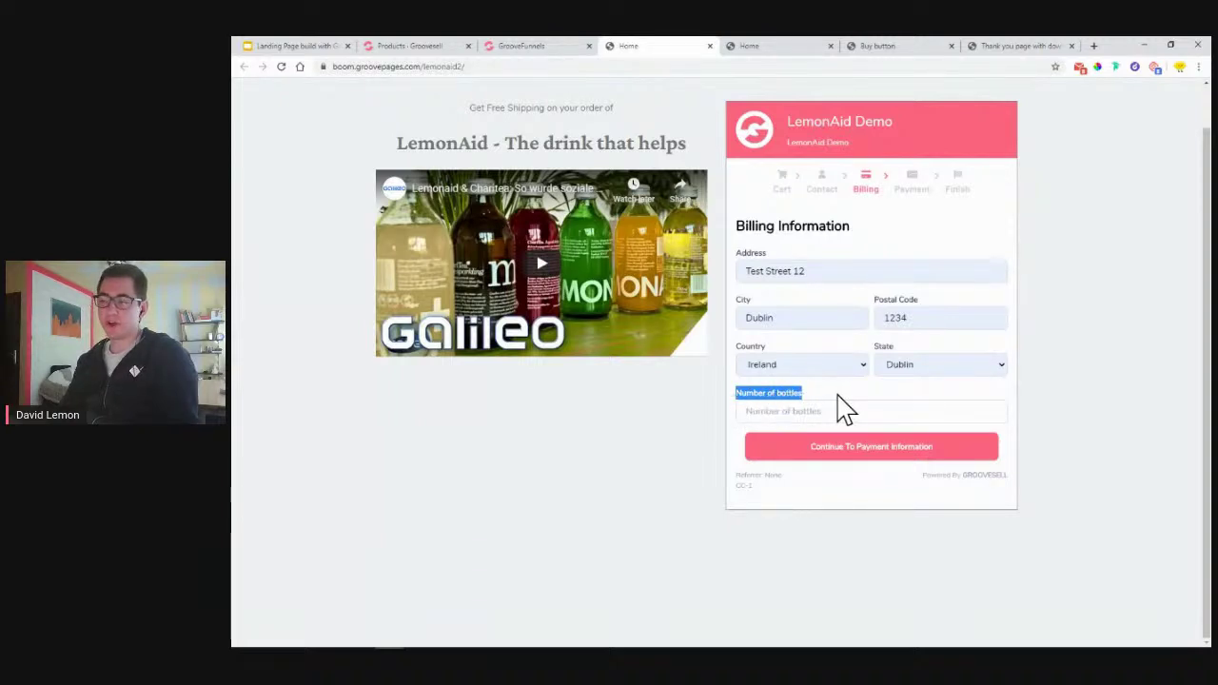
pyautogui.click(777, 410)
pyautogui.write('2')
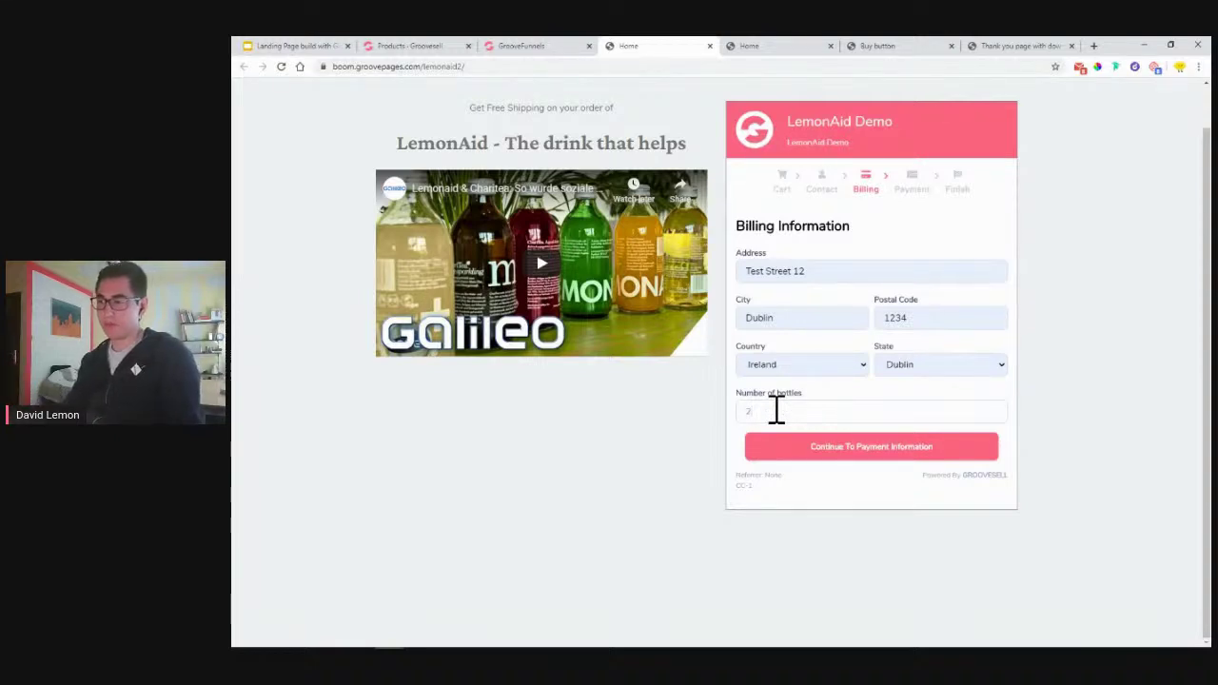
pyautogui.press('BackSpace')
pyautogui.moveTo(738, 394); pyautogui.dragTo(802, 407)
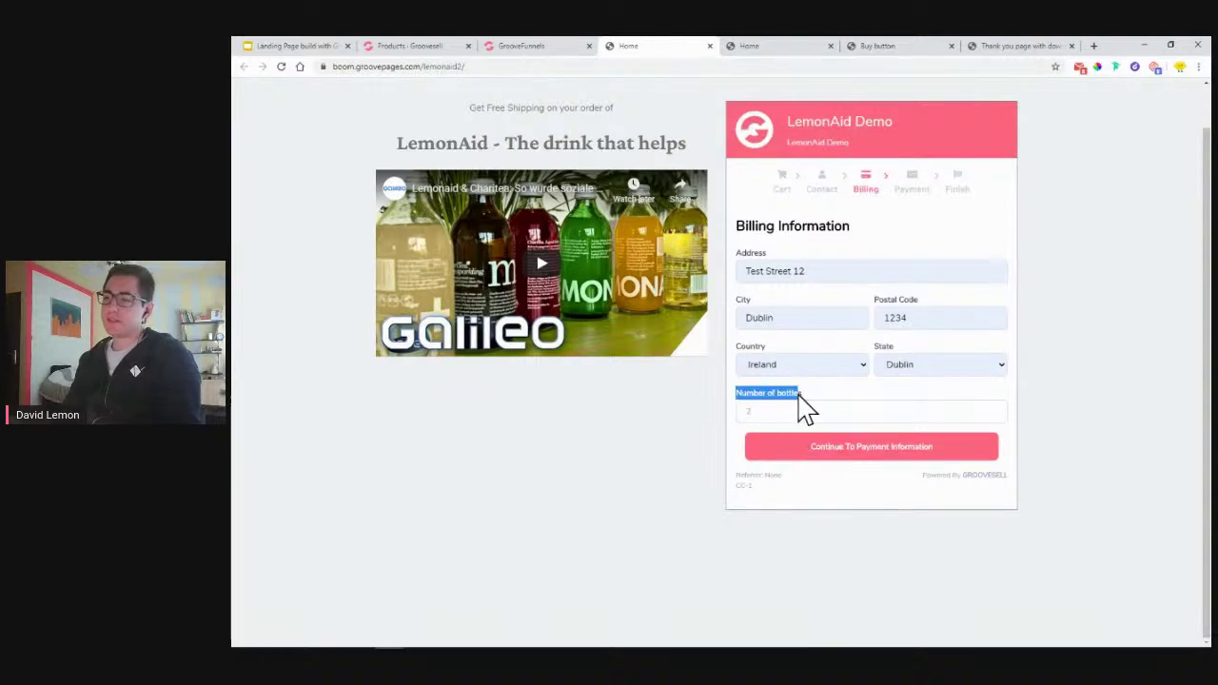
pyautogui.click(776, 416)
pyautogui.write('2')
pyautogui.press('BackSpace')
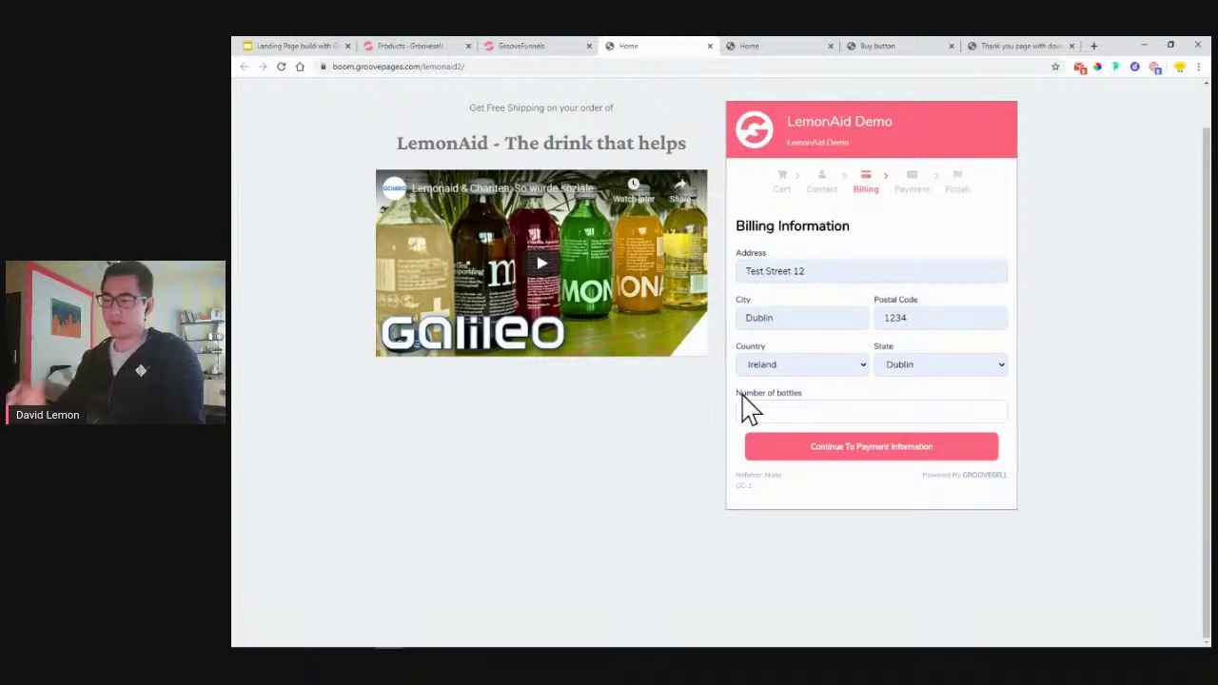
pyautogui.write('2')
pyautogui.moveTo(741, 393); pyautogui.dragTo(829, 413)
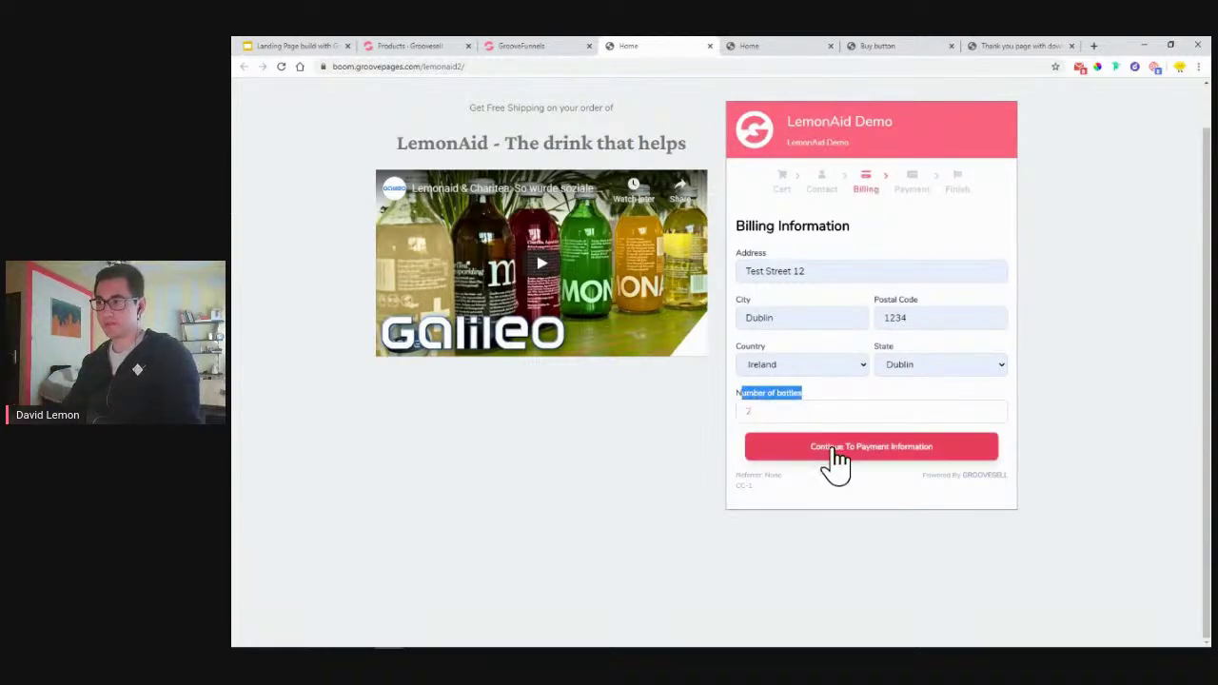
pyautogui.click(835, 452)
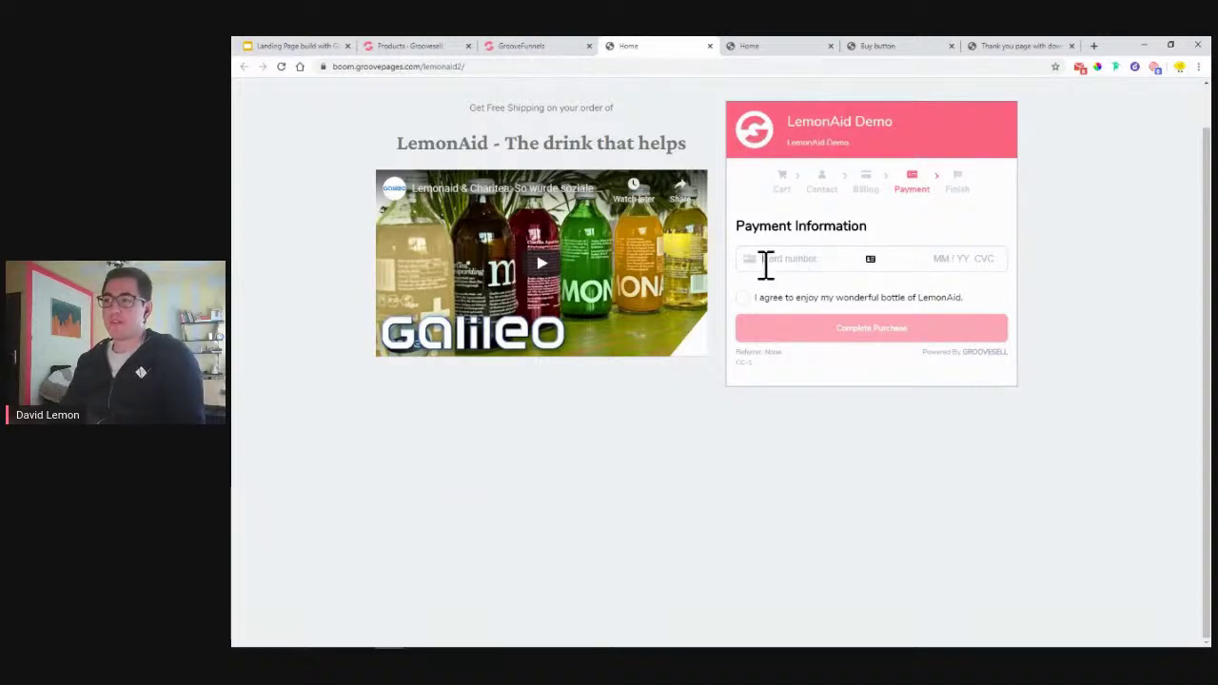
# Enter the test card number, expiry date, CVC and a five-digit ZIP code in the payment information
pyautogui.click(766, 265)
pyautogui.write('4242 4242 4242 4242')
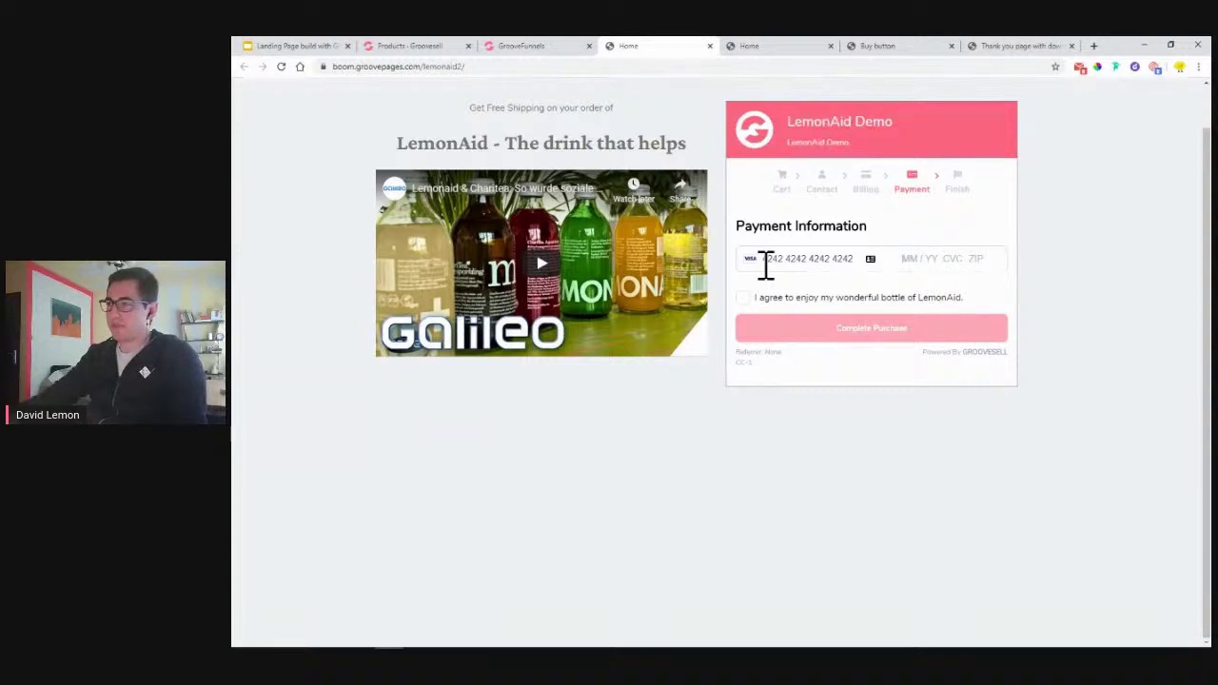
pyautogui.write('12 / 24')
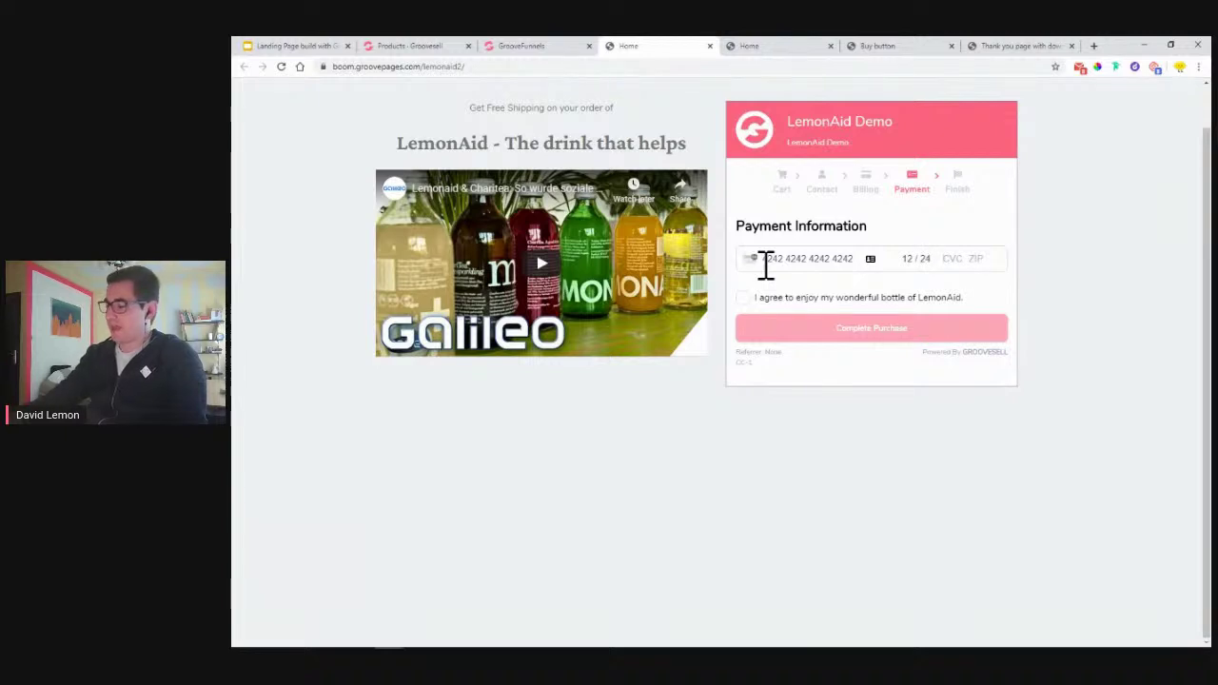
pyautogui.write('123 1234')
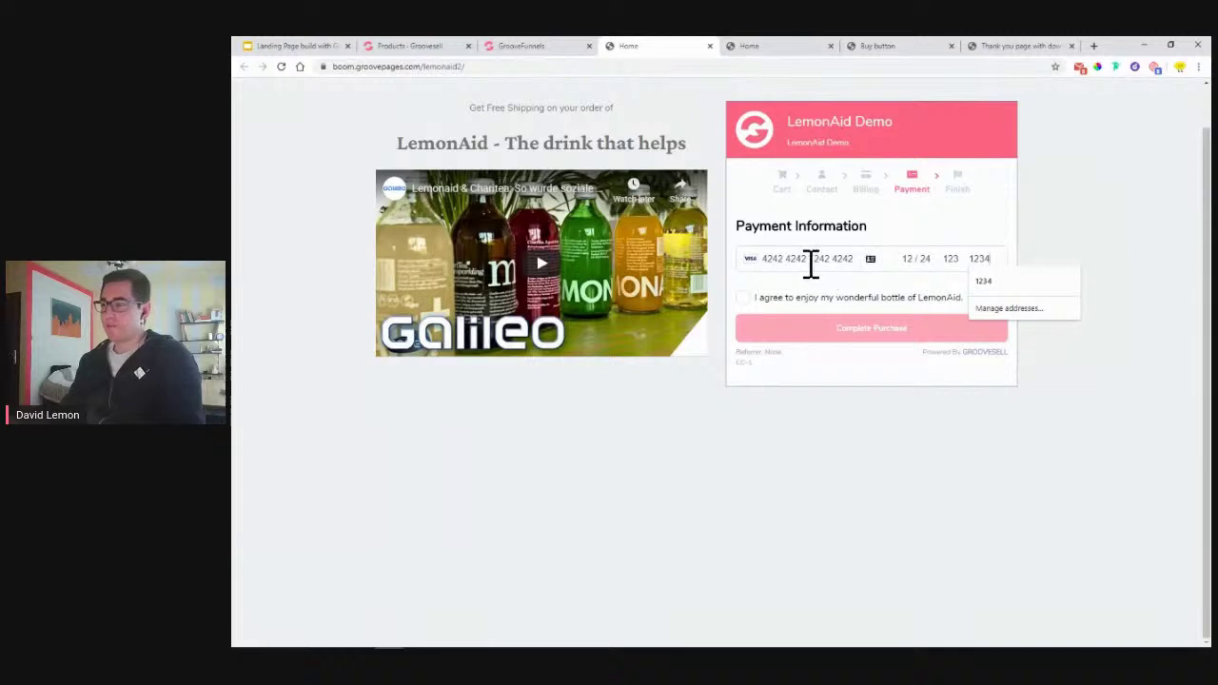
pyautogui.moveTo(905, 260); pyautogui.dragTo(966, 259)
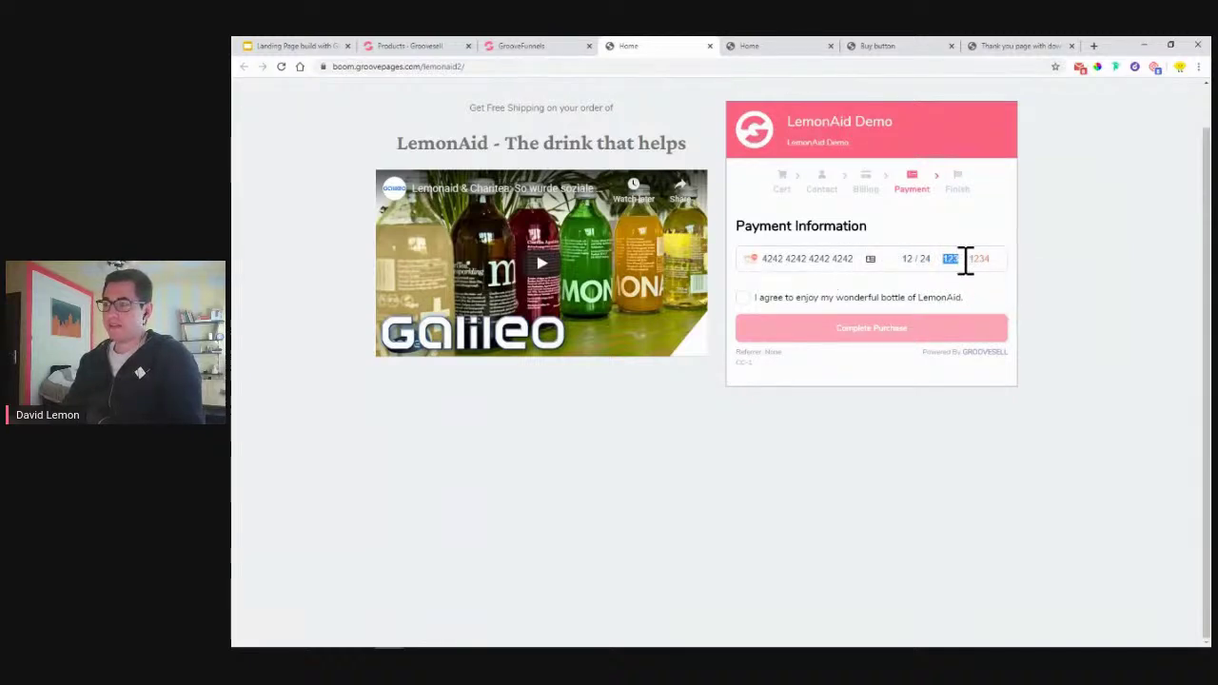
pyautogui.click(995, 259)
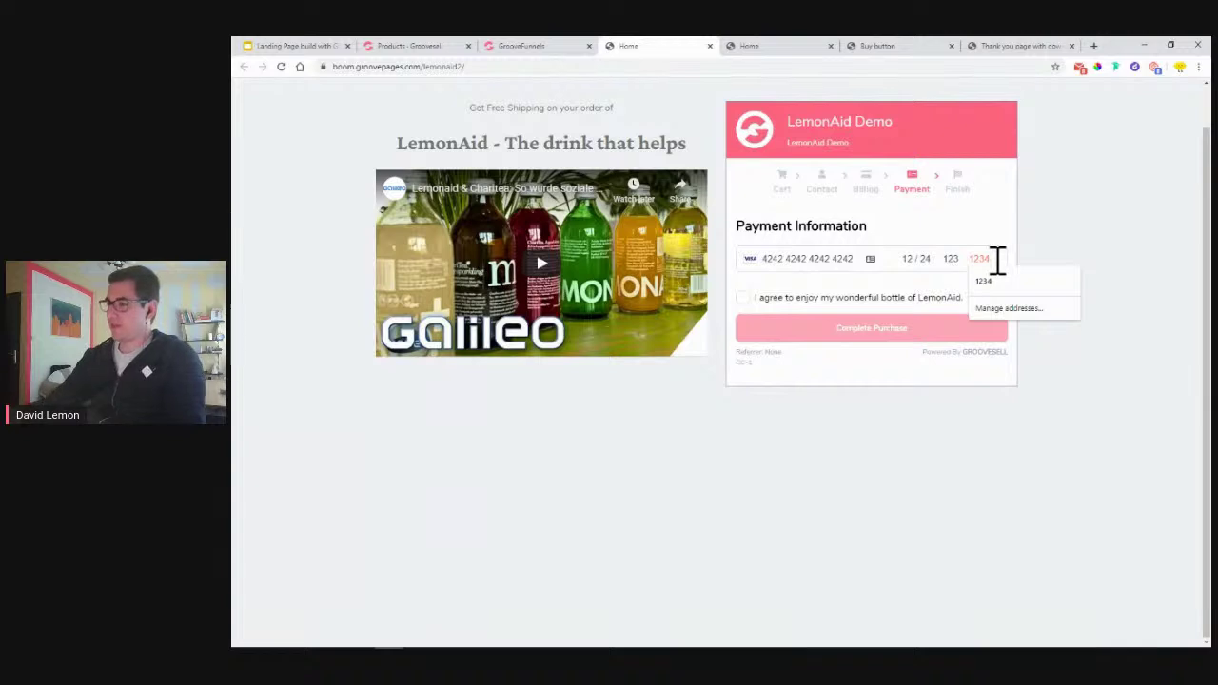
pyautogui.write('5')
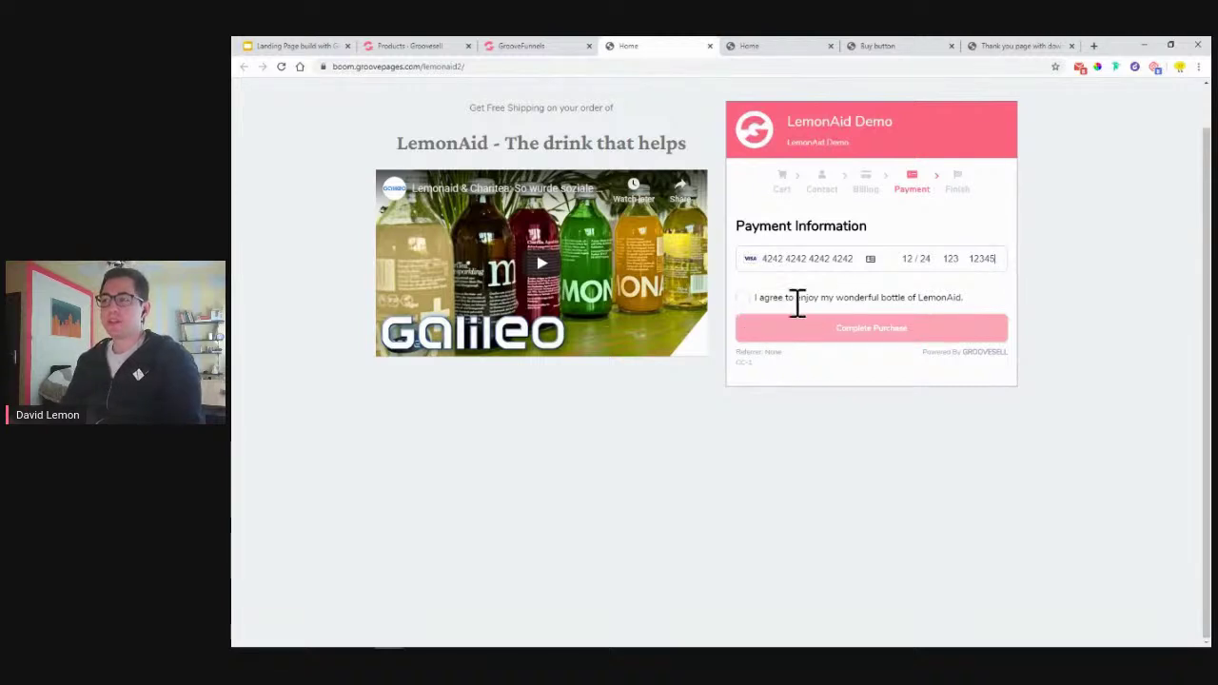
# Agree to the LemonAid checkout terms, complete the purchase and dismiss the offer to save the card
pyautogui.click(742, 297)
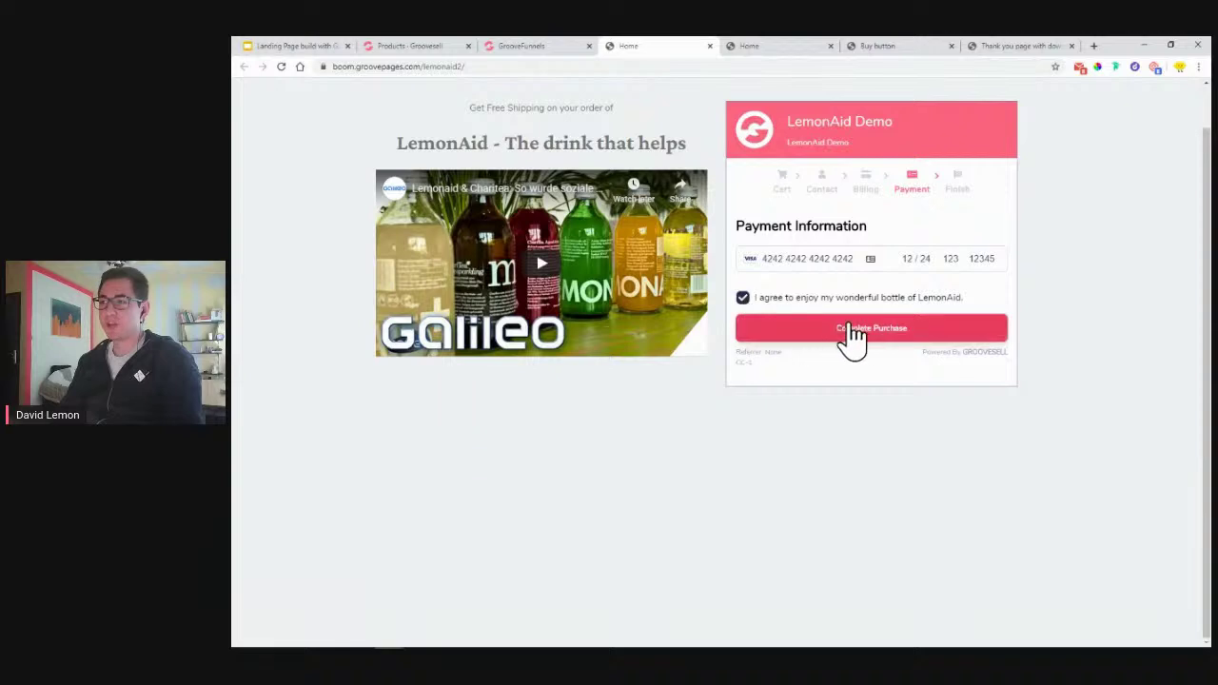
pyautogui.click(742, 298)
pyautogui.click(750, 299)
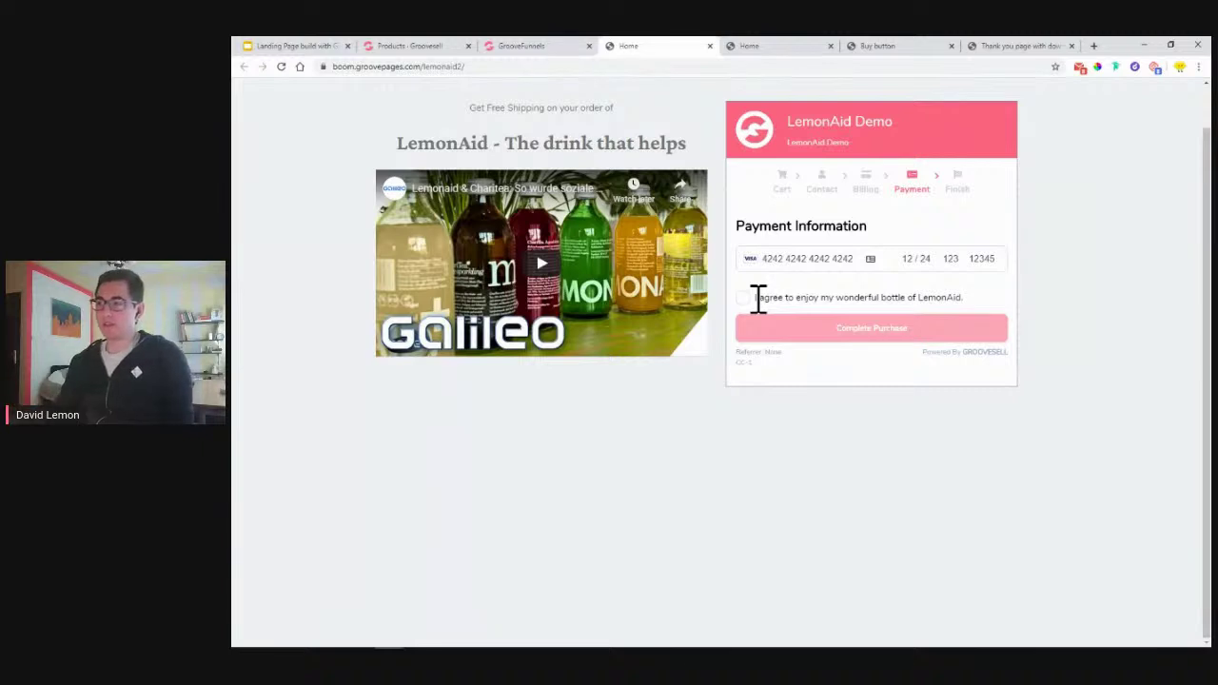
pyautogui.click(744, 298)
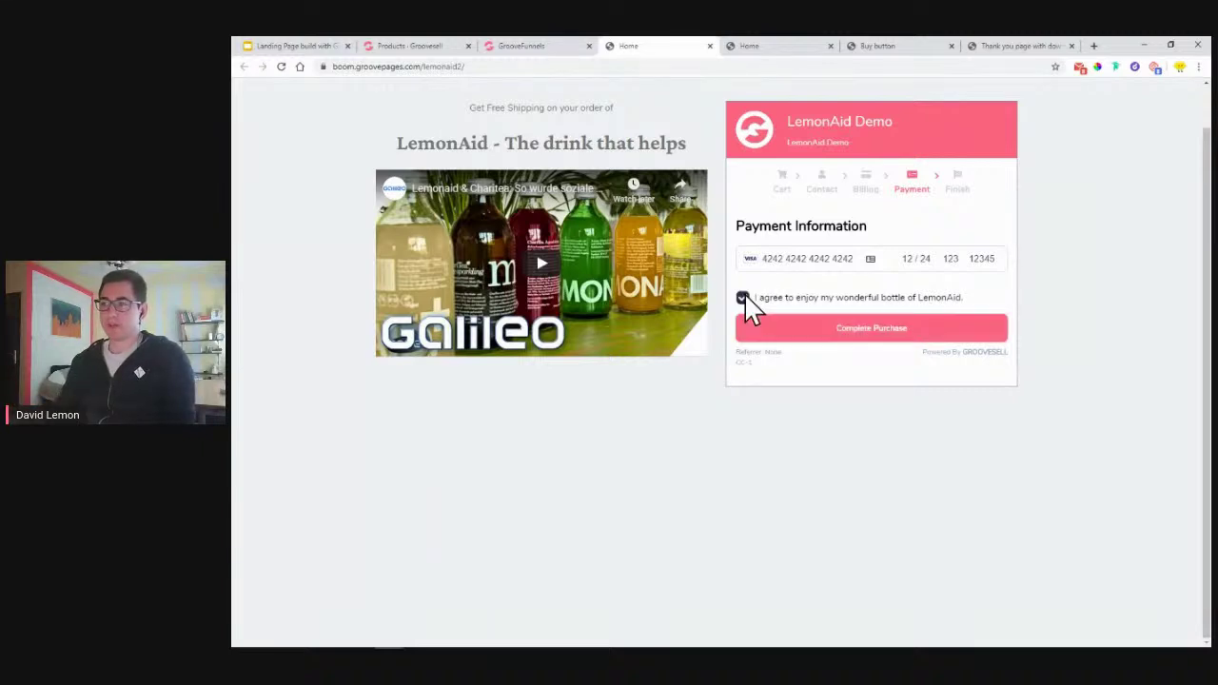
pyautogui.click(791, 339)
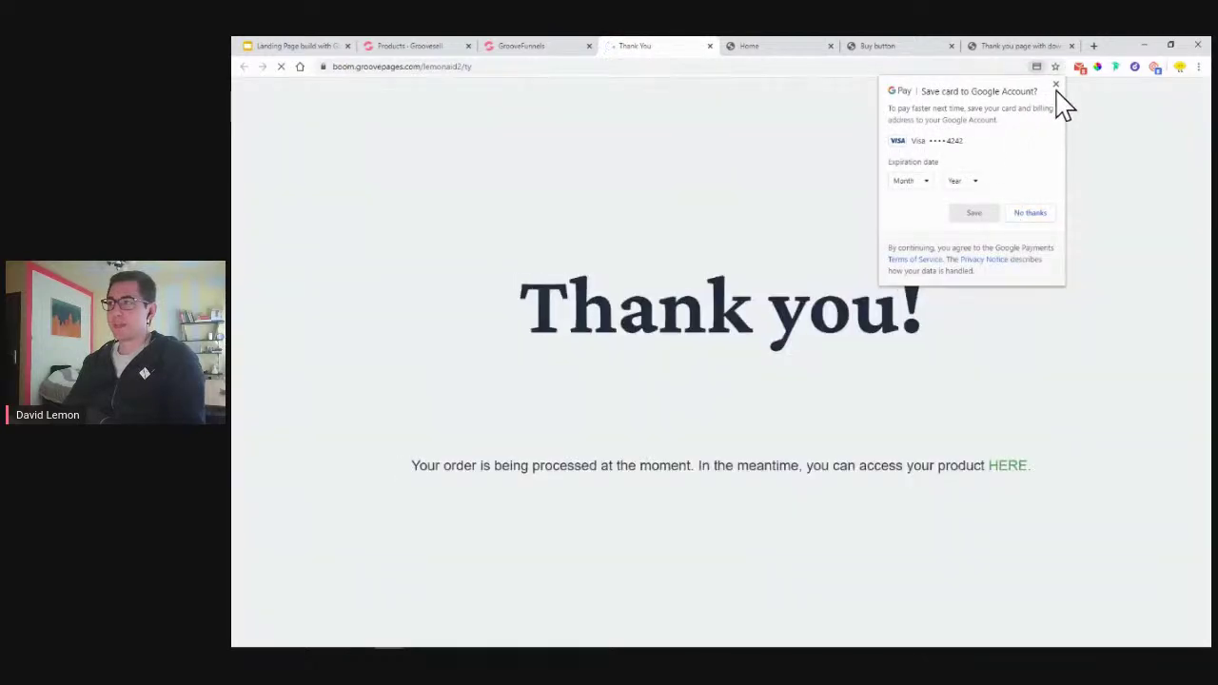
pyautogui.click(1056, 87)
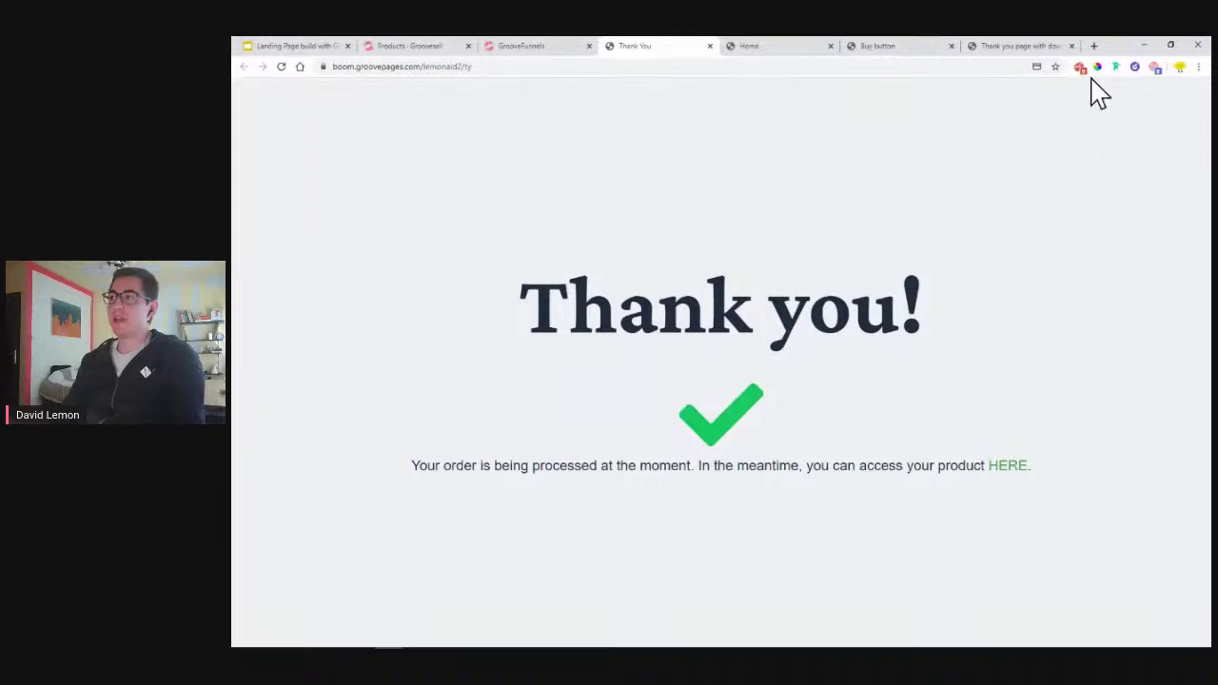
# Open the GrooveSell invoice e-mail in the mail checker, examine its order details and support information, and close it
pyautogui.click(1079, 68)
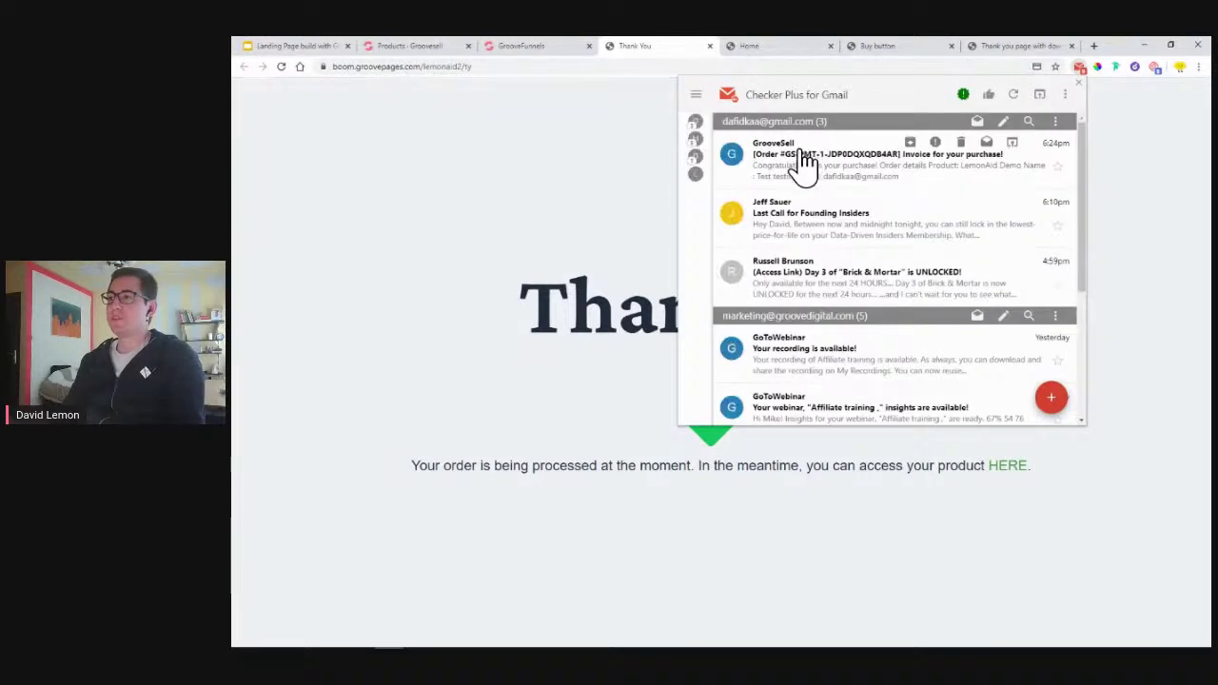
pyautogui.click(806, 158)
pyautogui.scroll(-1, 850, 225)
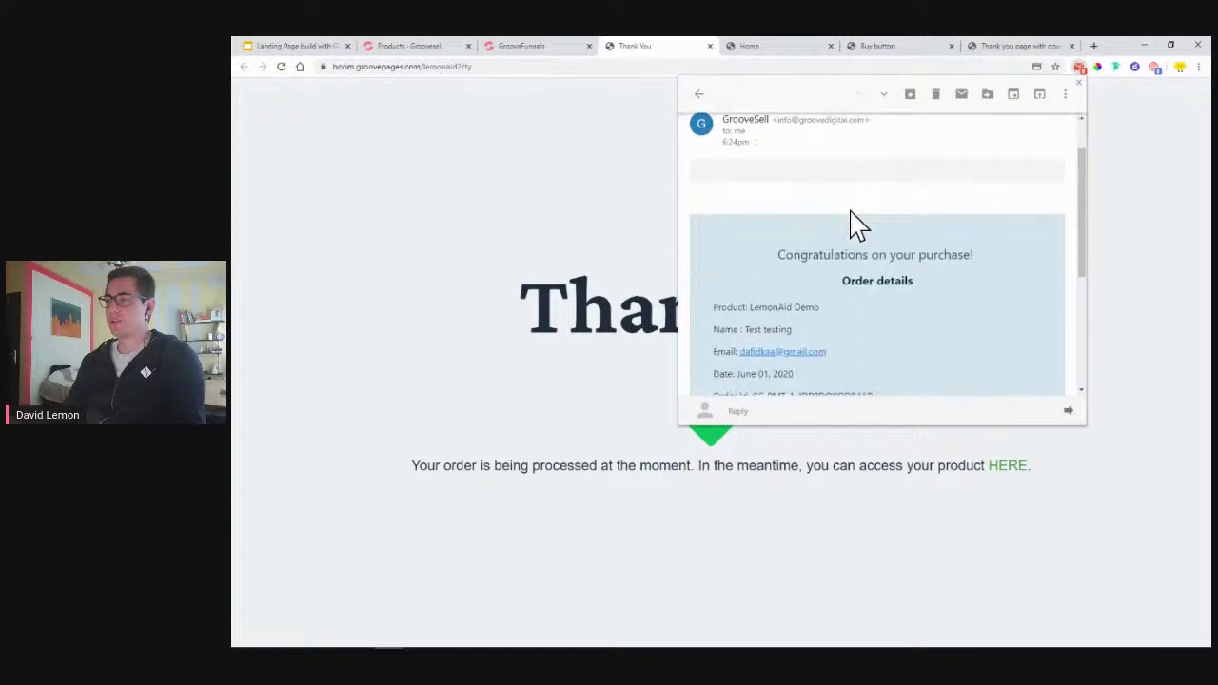
pyautogui.scroll(-1, 854, 222)
pyautogui.moveTo(750, 250); pyautogui.dragTo(837, 255)
pyautogui.click(753, 273)
pyautogui.moveTo(744, 271); pyautogui.dragTo(735, 295)
pyautogui.doubleClick(786, 317)
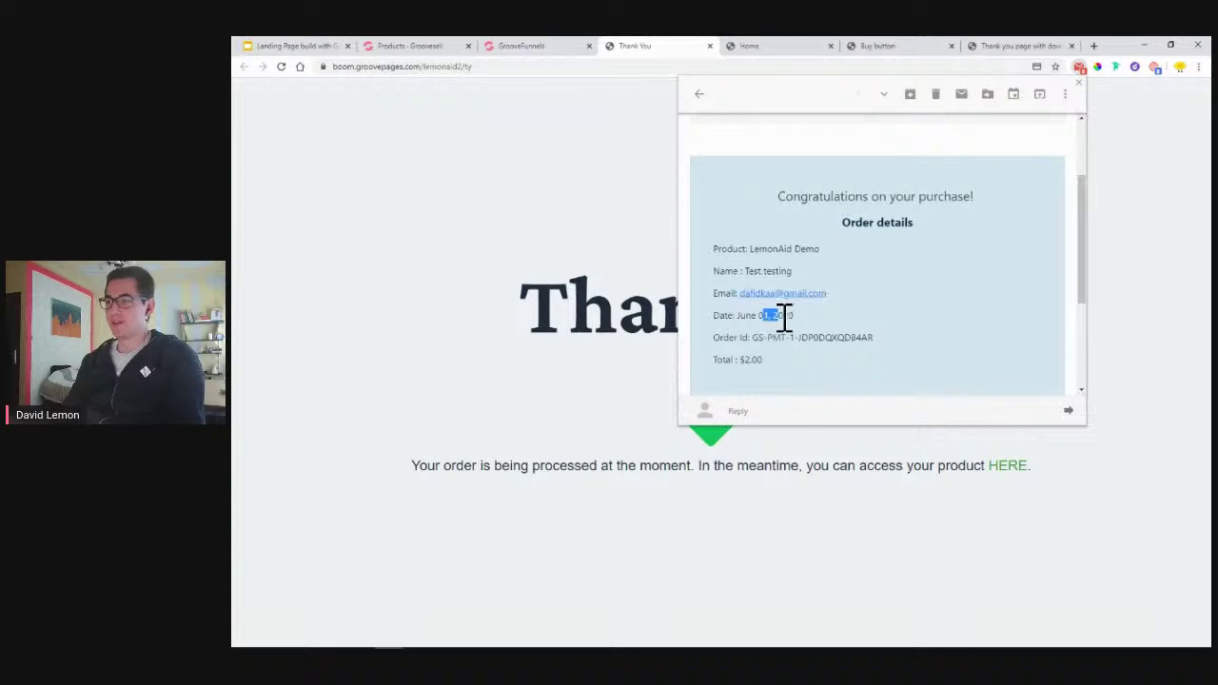
pyautogui.moveTo(740, 338); pyautogui.dragTo(874, 337)
pyautogui.scroll(-2, 807, 360)
pyautogui.moveTo(773, 244); pyautogui.dragTo(724, 248)
pyautogui.click(790, 266)
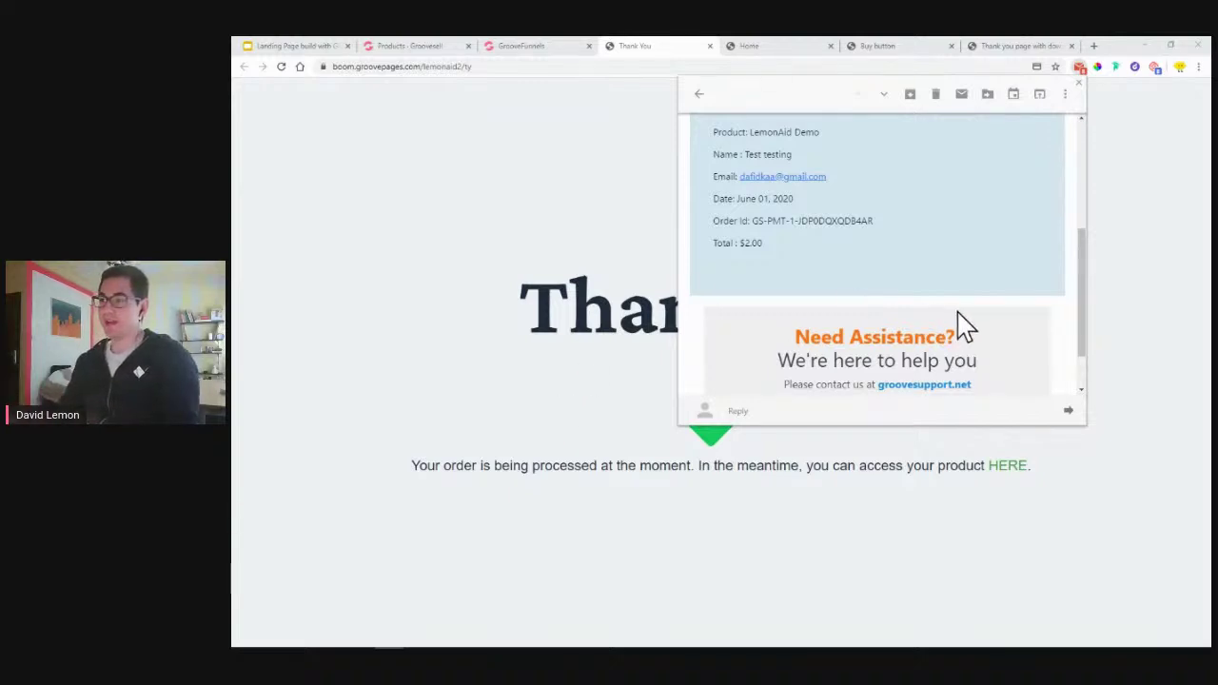
pyautogui.scroll(3, 958, 326)
pyautogui.scroll(-1, 921, 204)
pyautogui.scroll(-1, 922, 205)
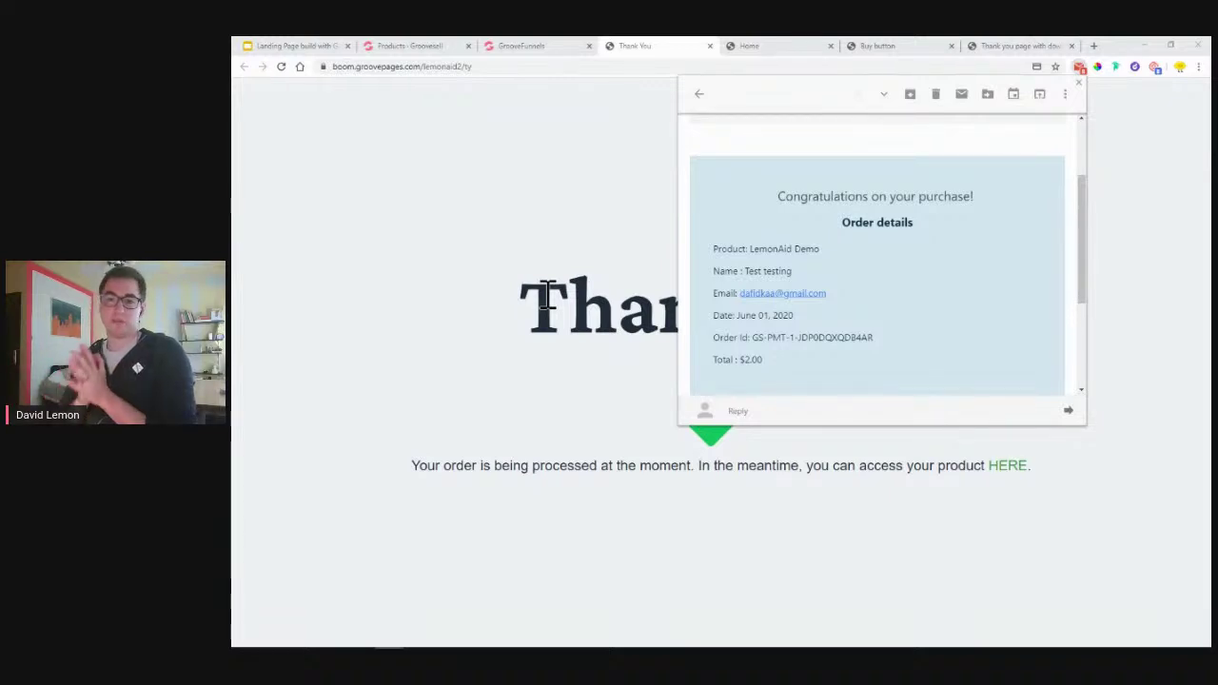
pyautogui.click(529, 178)
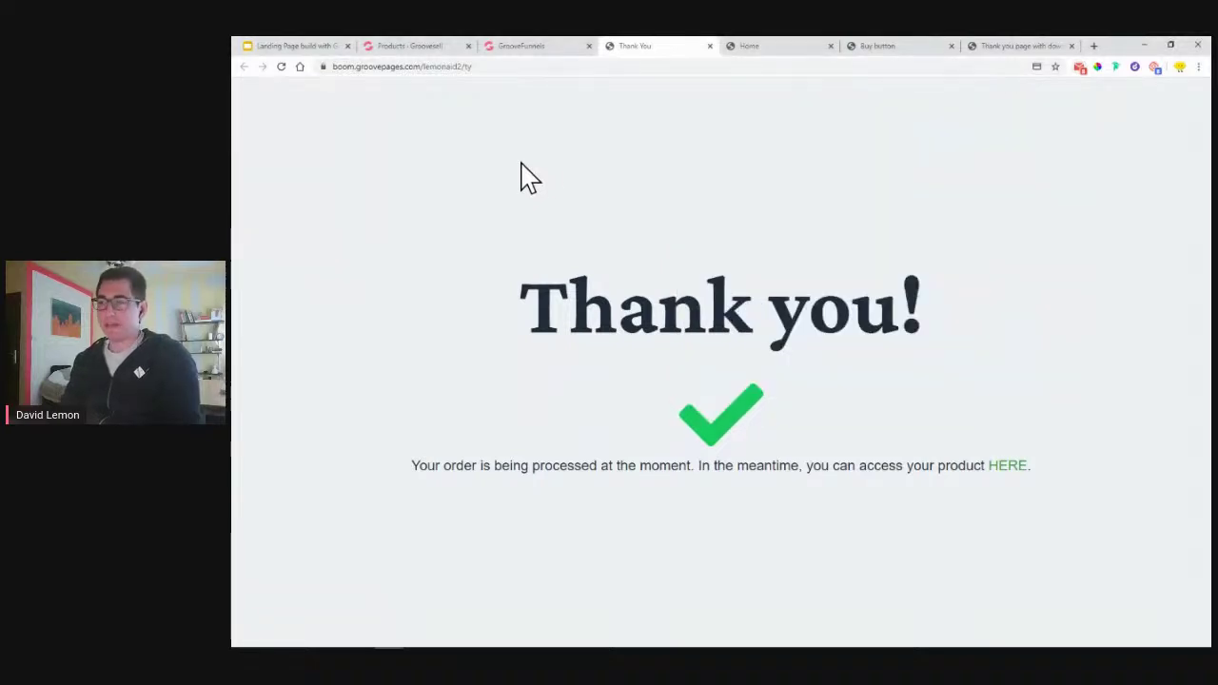
# Highlight "Set up self billing dashboard" on the plan slide, then switch to the GrooveSell products and close the Checkout Pages dialog
pyautogui.click(319, 46)
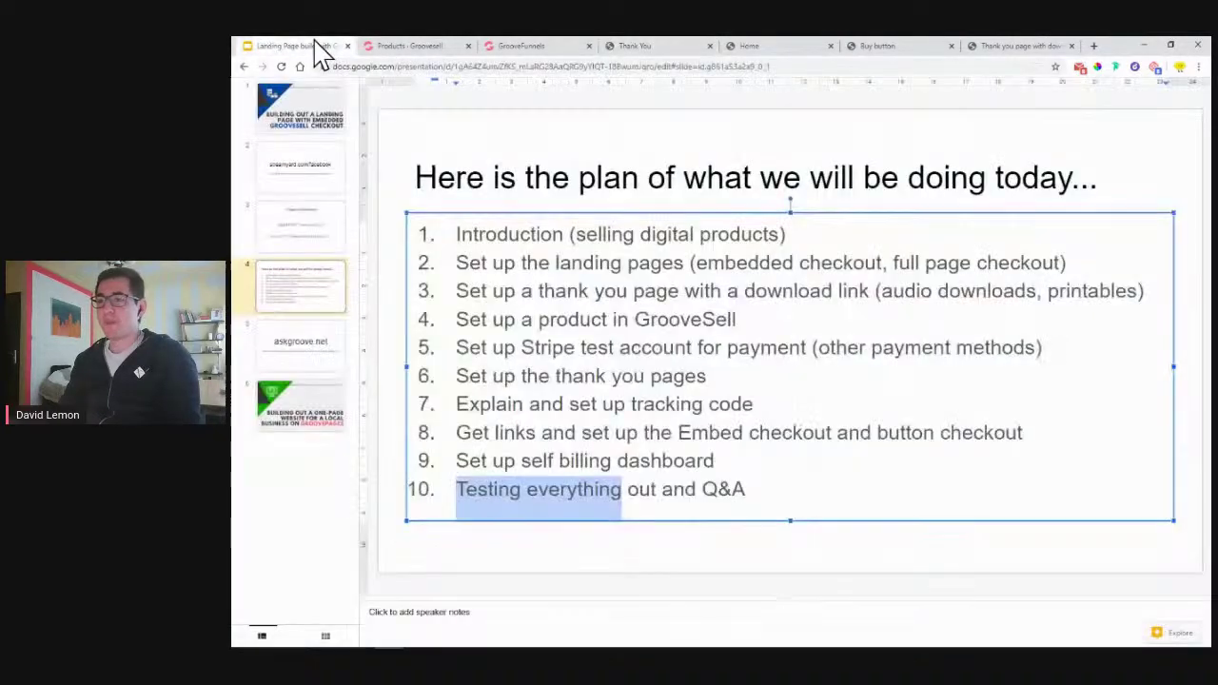
pyautogui.moveTo(458, 463); pyautogui.dragTo(719, 468)
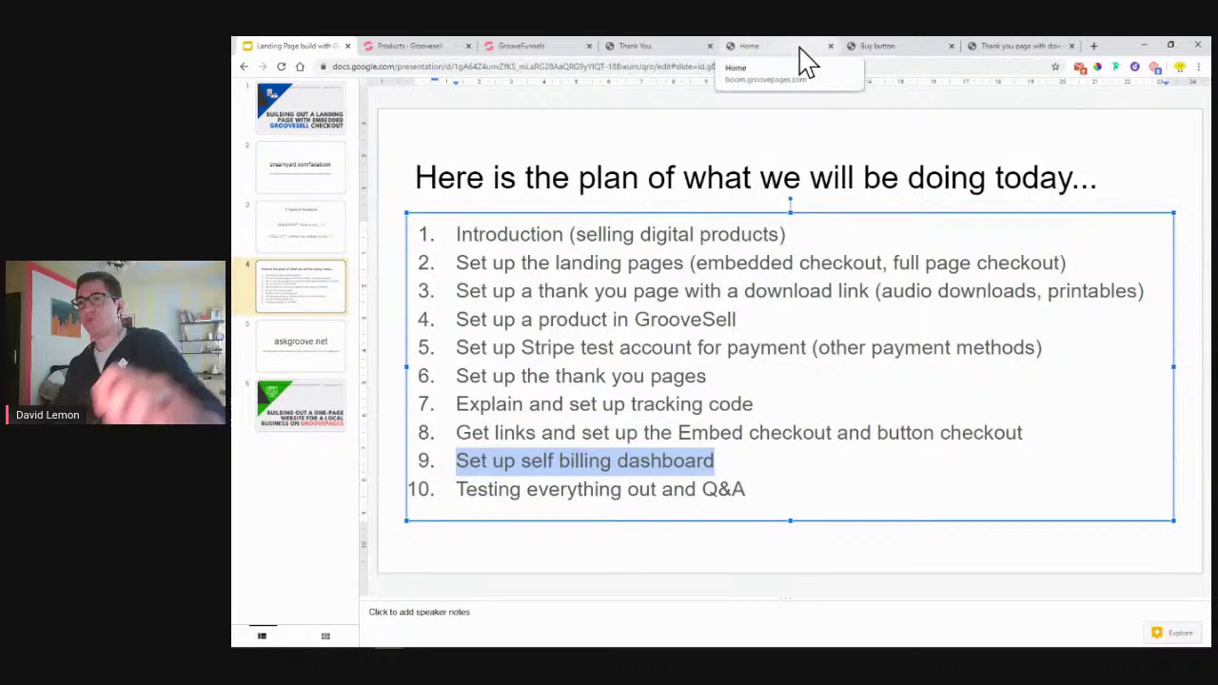
pyautogui.click(408, 50)
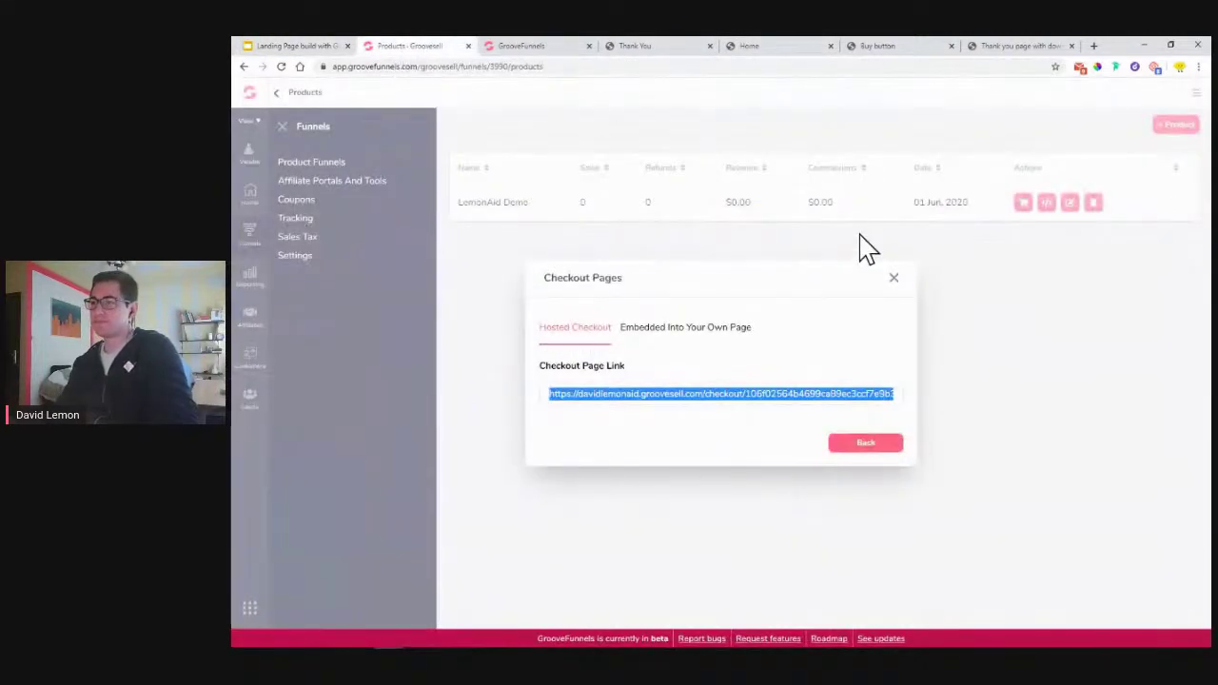
pyautogui.click(893, 277)
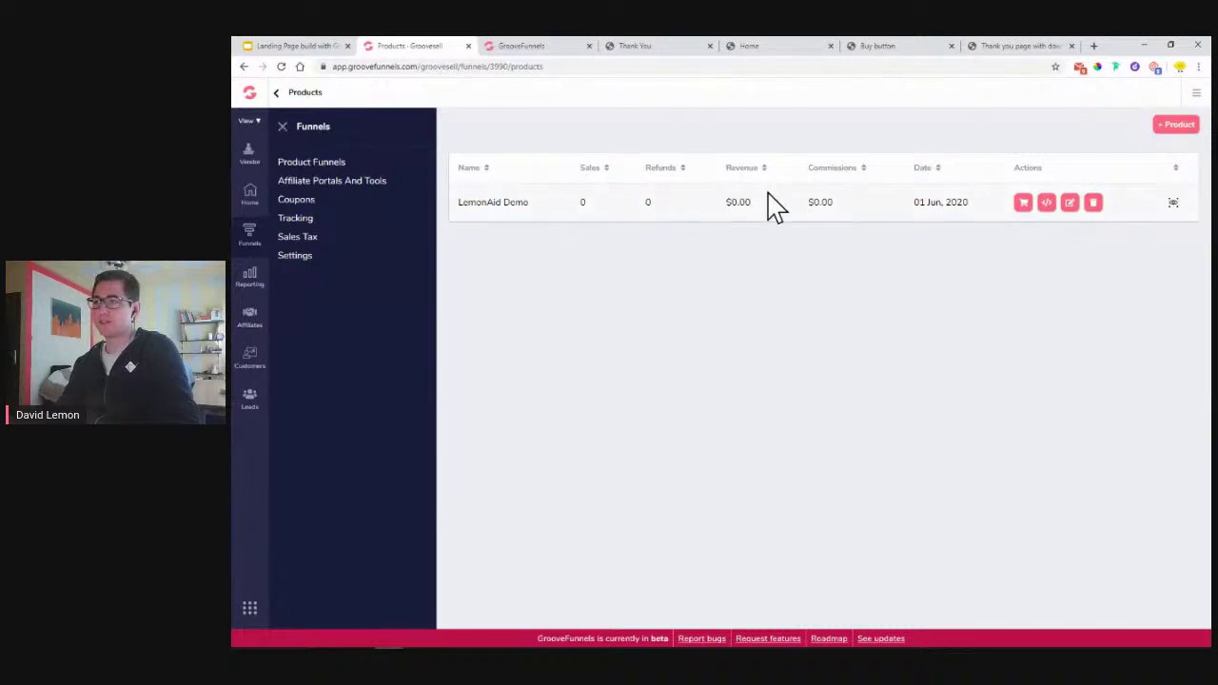
pyautogui.moveTo(460, 199); pyautogui.dragTo(544, 219)
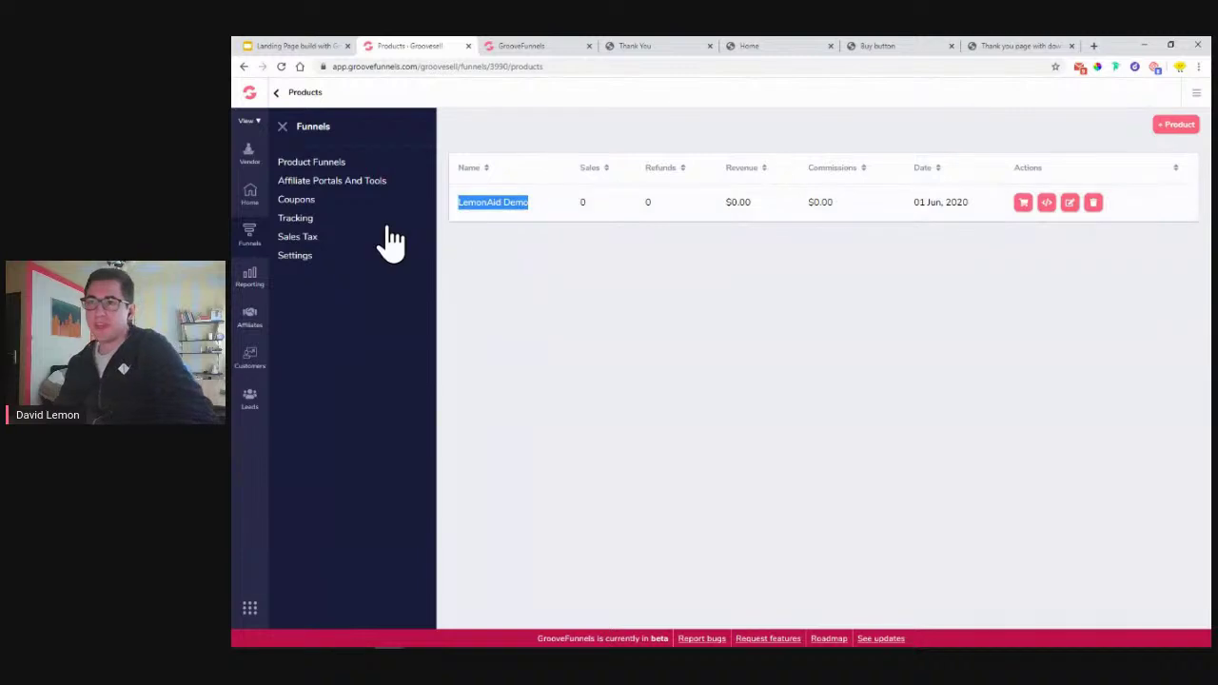
# Open the GrooveSell vendor settings and copy the self billing login URL that customers use to access their transactions
pyautogui.click(299, 257)
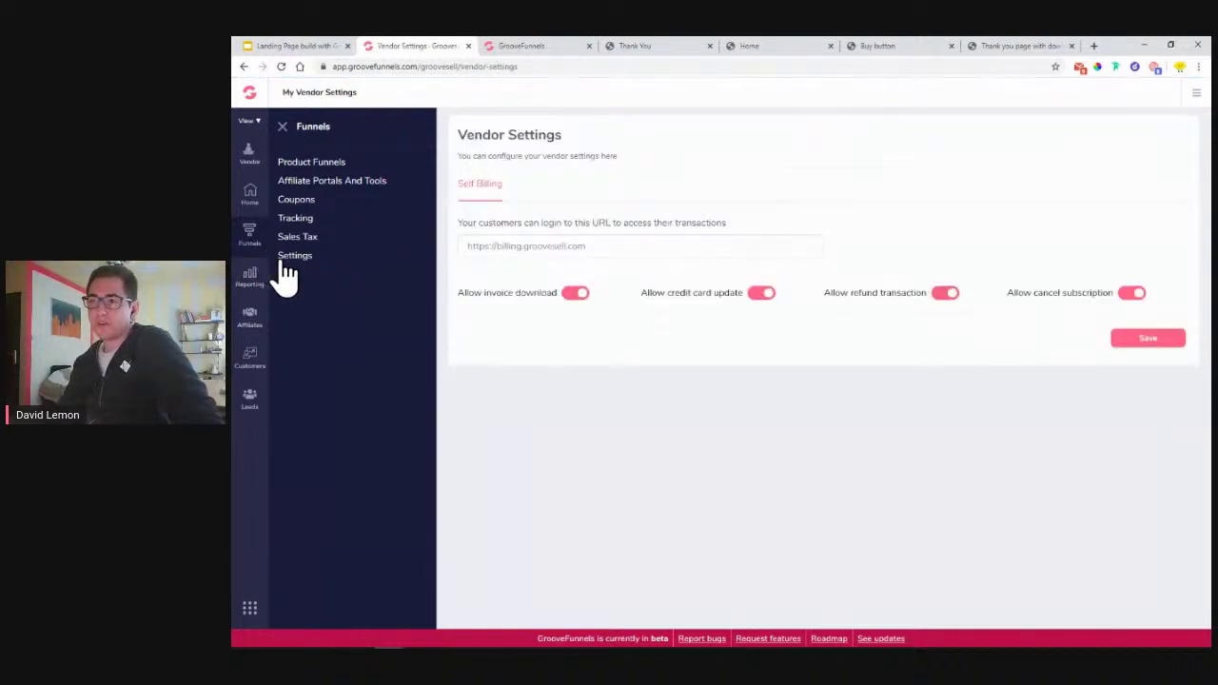
pyautogui.click(281, 127)
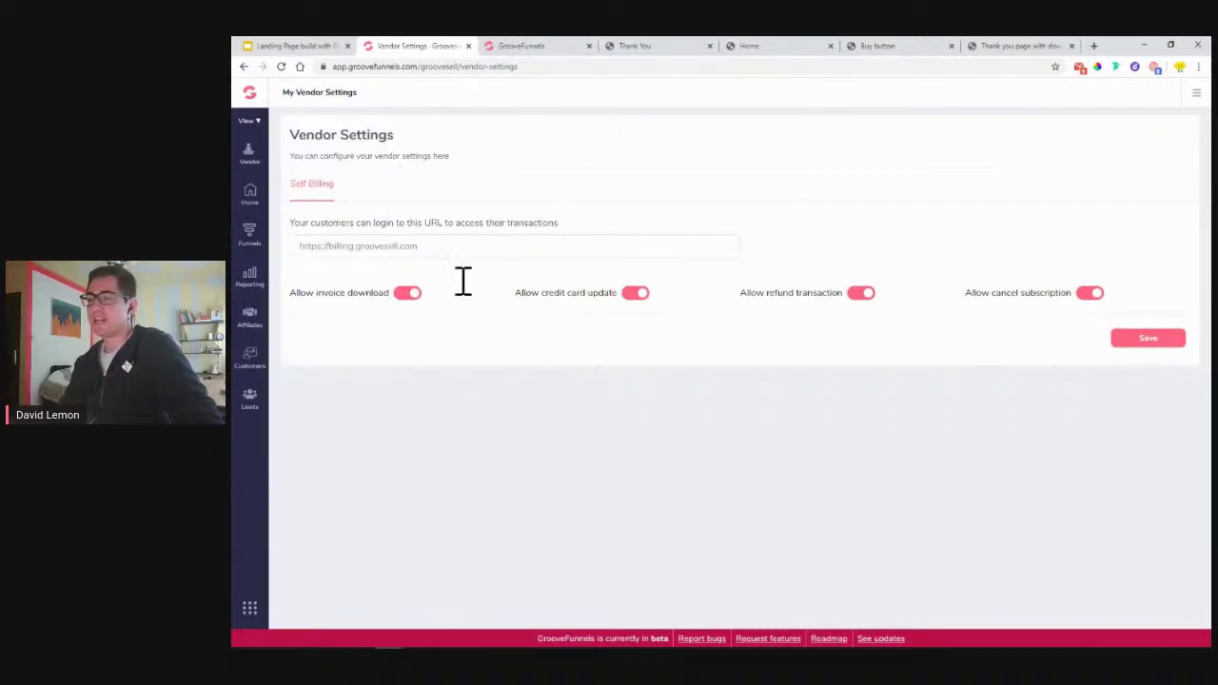
pyautogui.tripleClick(391, 245)
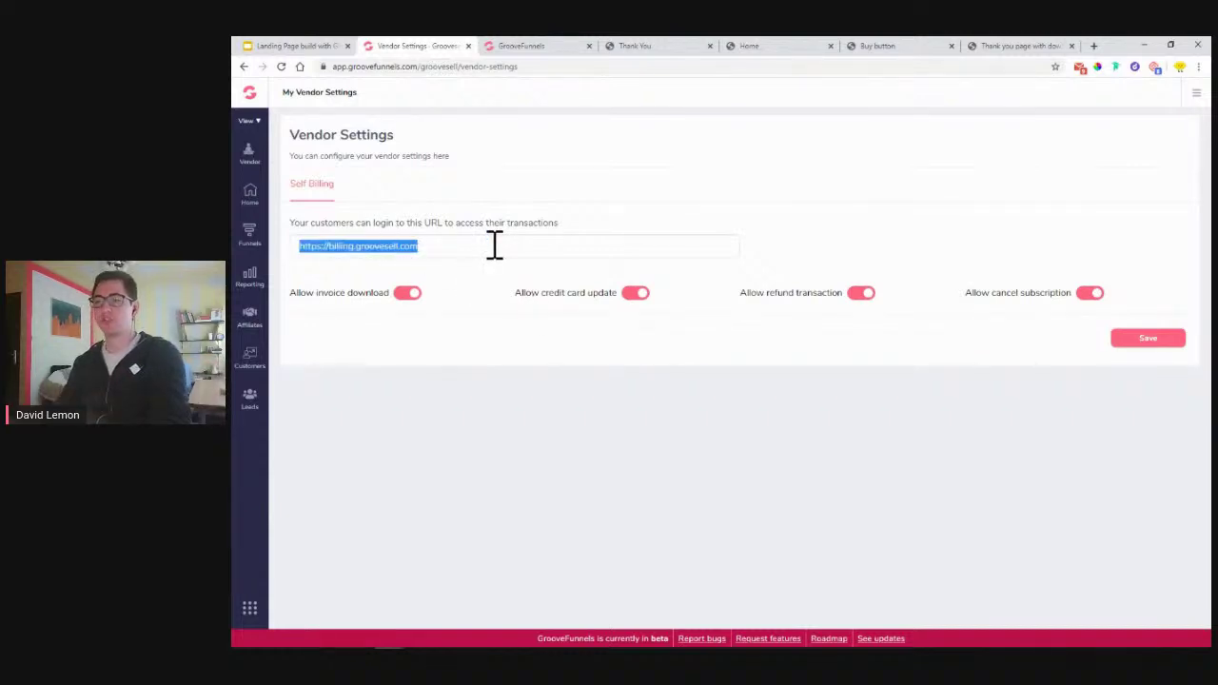
pyautogui.click(467, 294)
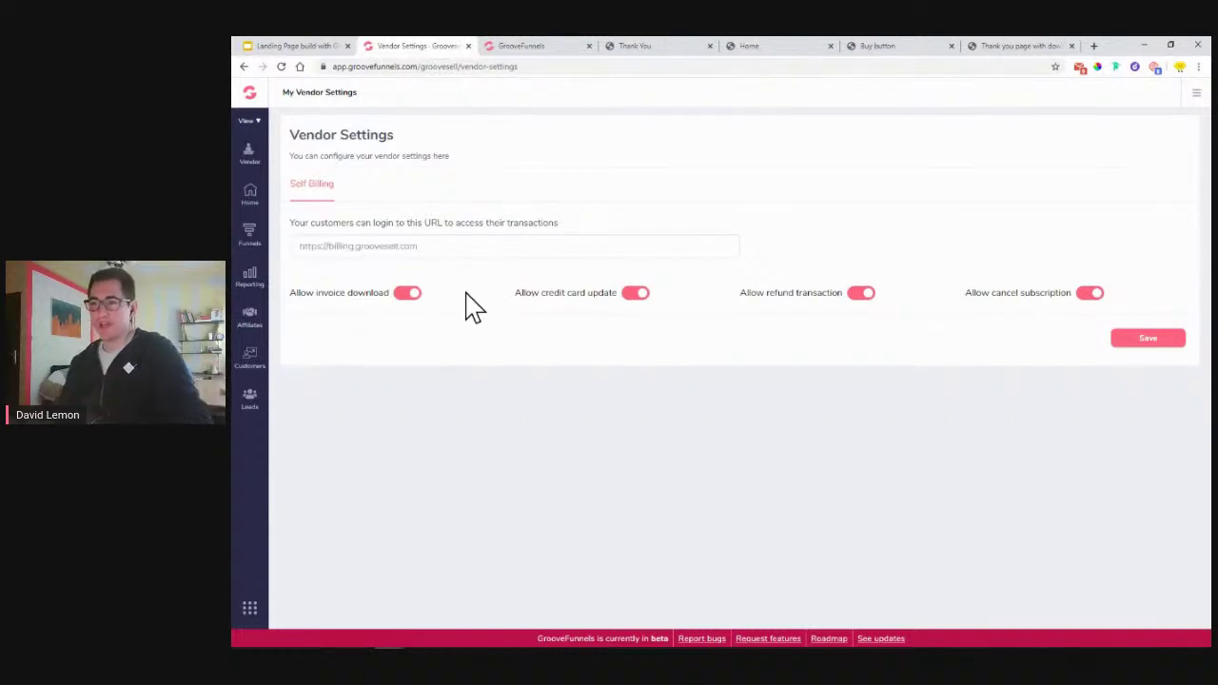
pyautogui.moveTo(434, 247); pyautogui.dragTo(353, 250)
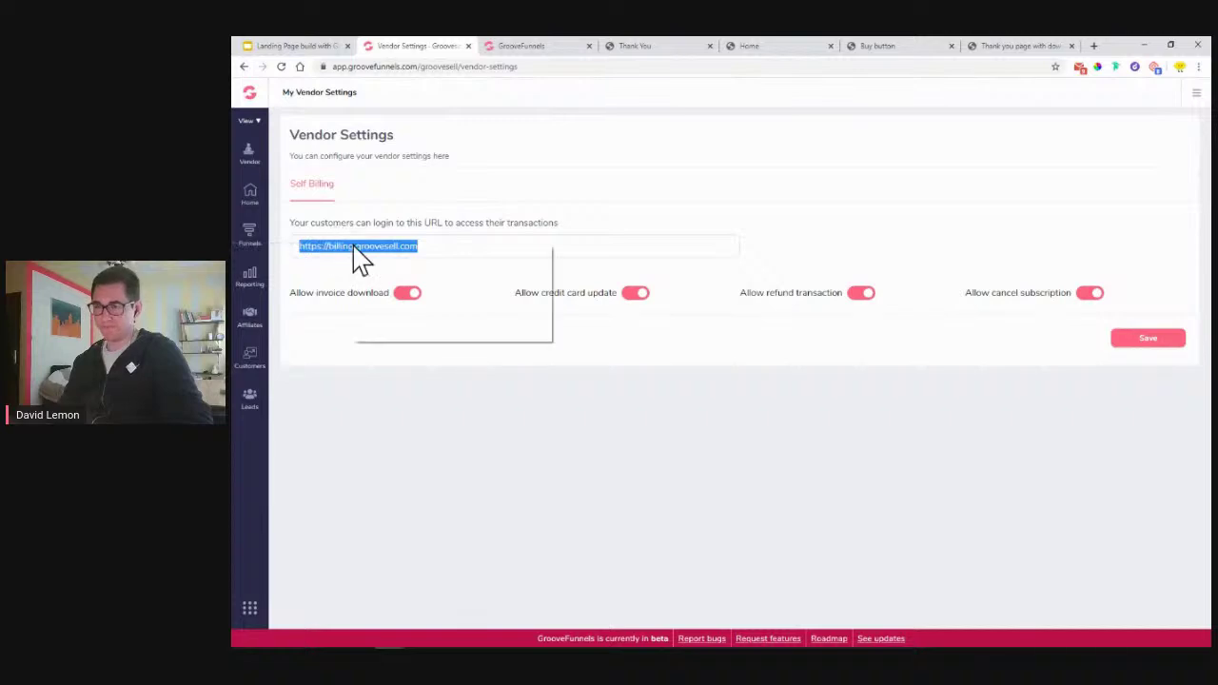
pyautogui.rightClick(354, 247)
pyautogui.click(394, 253)
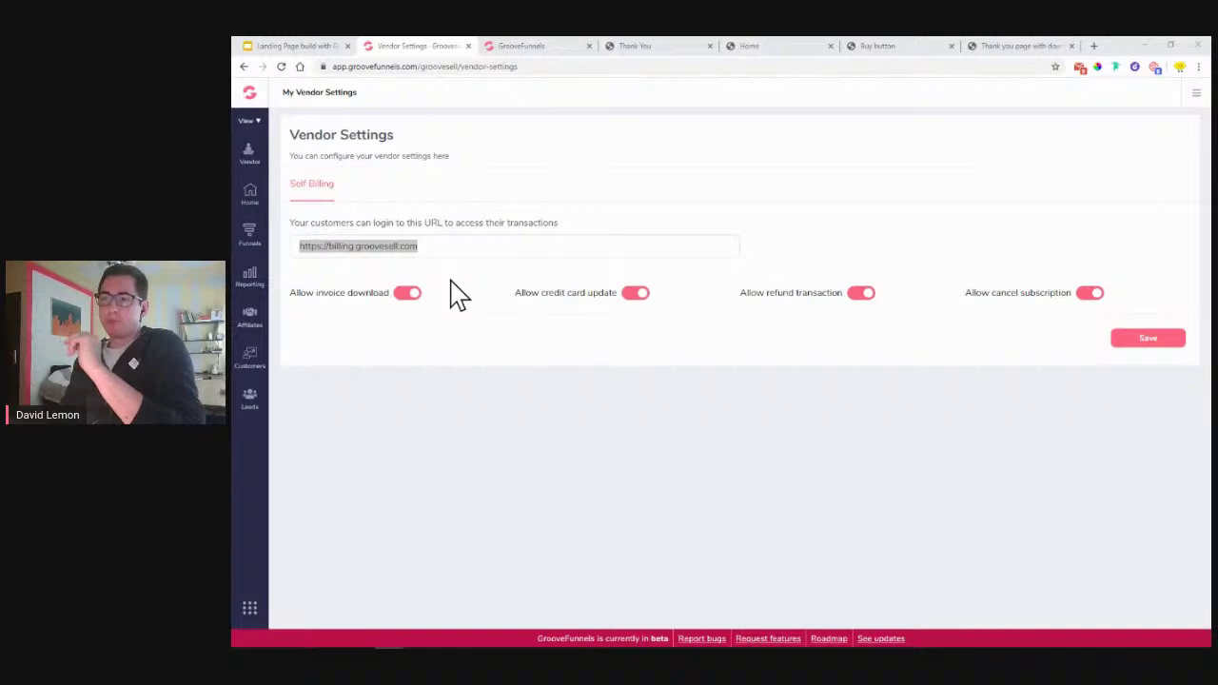
# Reopen the vendor settings and highlight the "Allow refund transaction" and "Allow cancel subscription" options
pyautogui.click(247, 237)
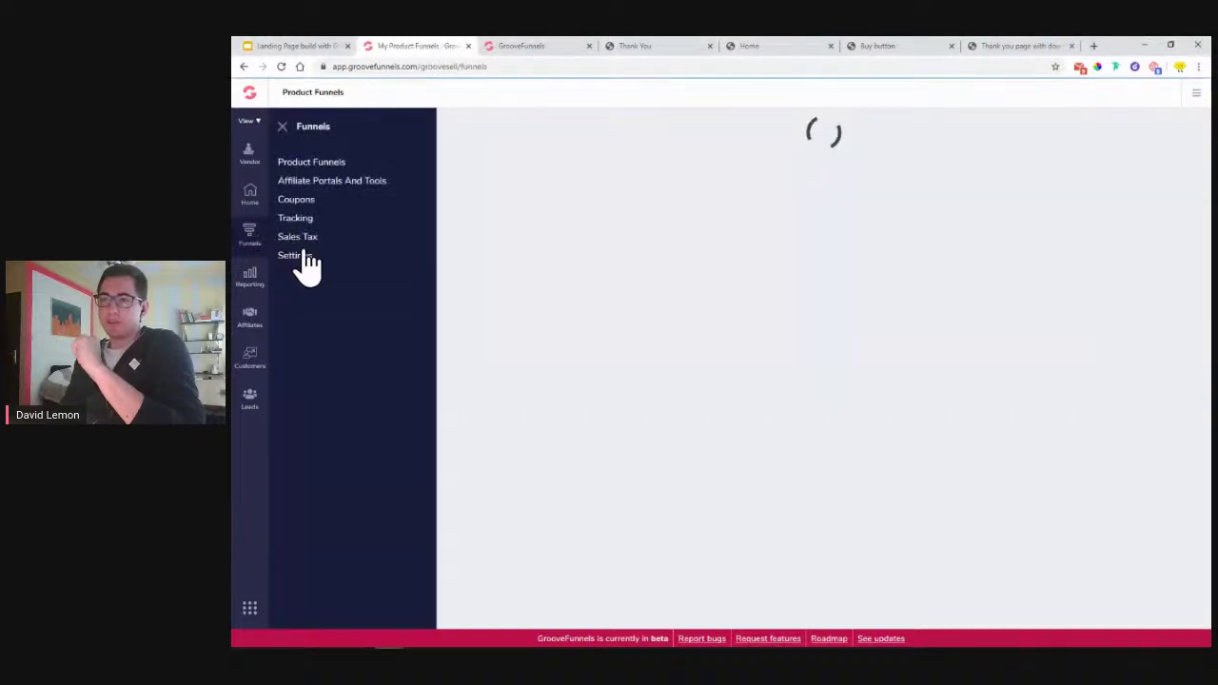
pyautogui.click(285, 259)
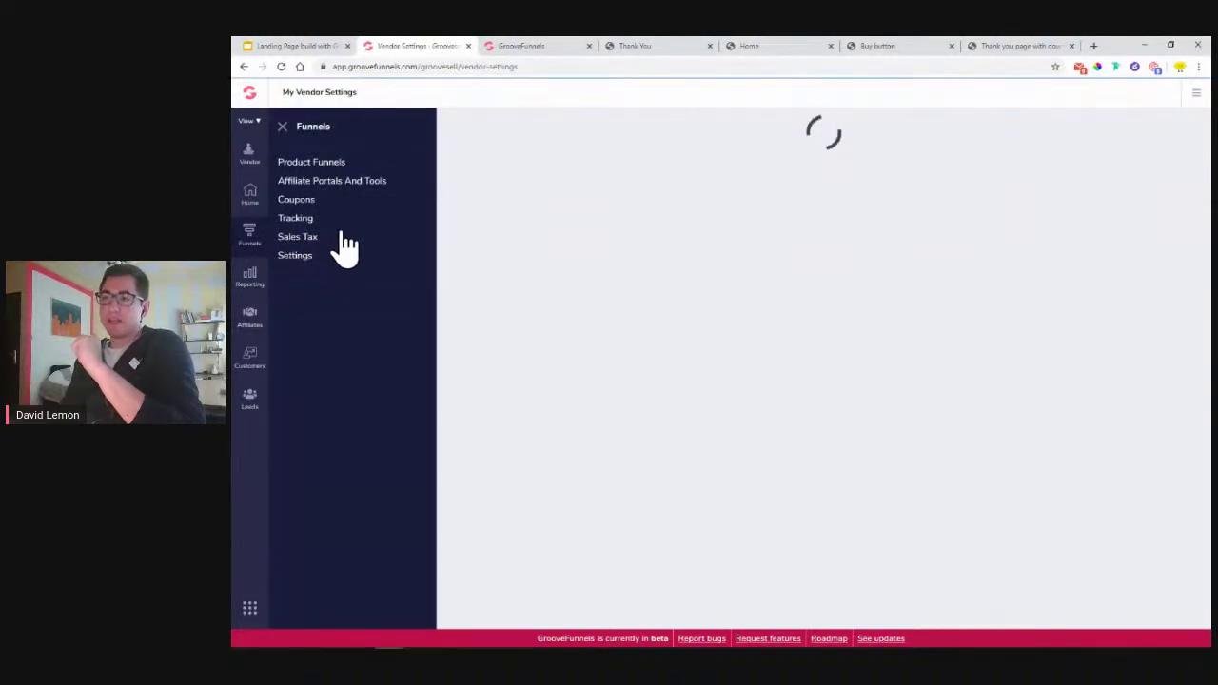
pyautogui.click(282, 127)
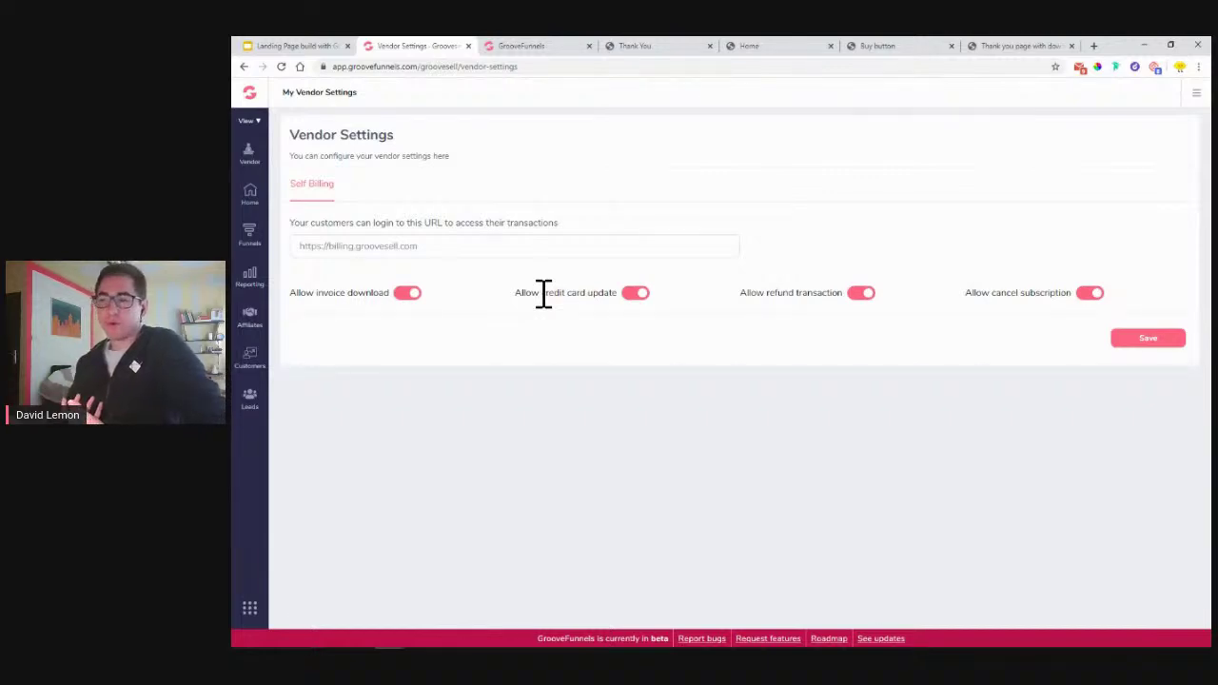
pyautogui.moveTo(540, 293); pyautogui.dragTo(885, 308)
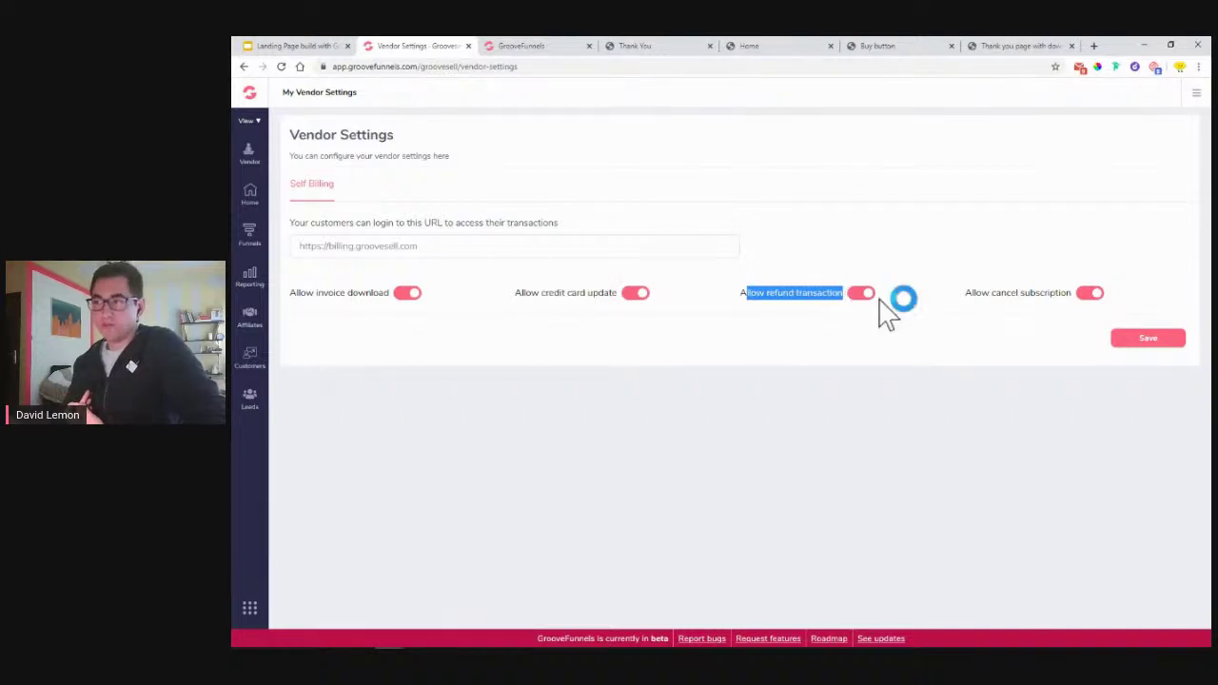
pyautogui.click(866, 310)
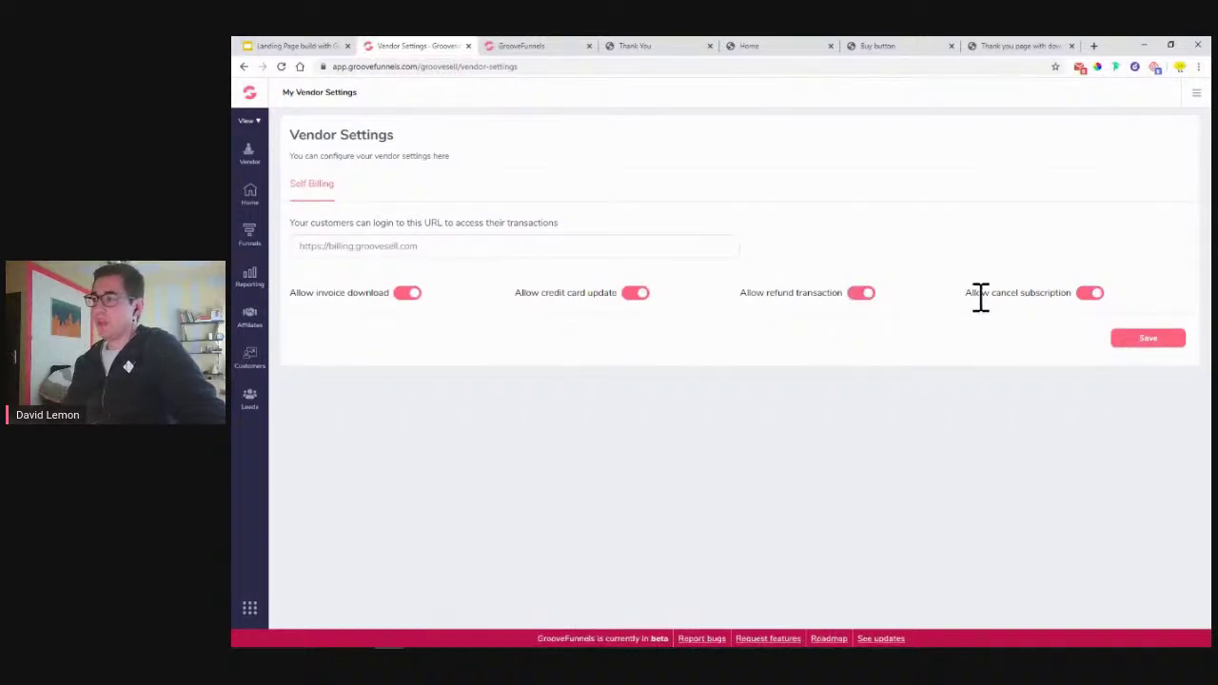
pyautogui.moveTo(998, 293); pyautogui.dragTo(1069, 293)
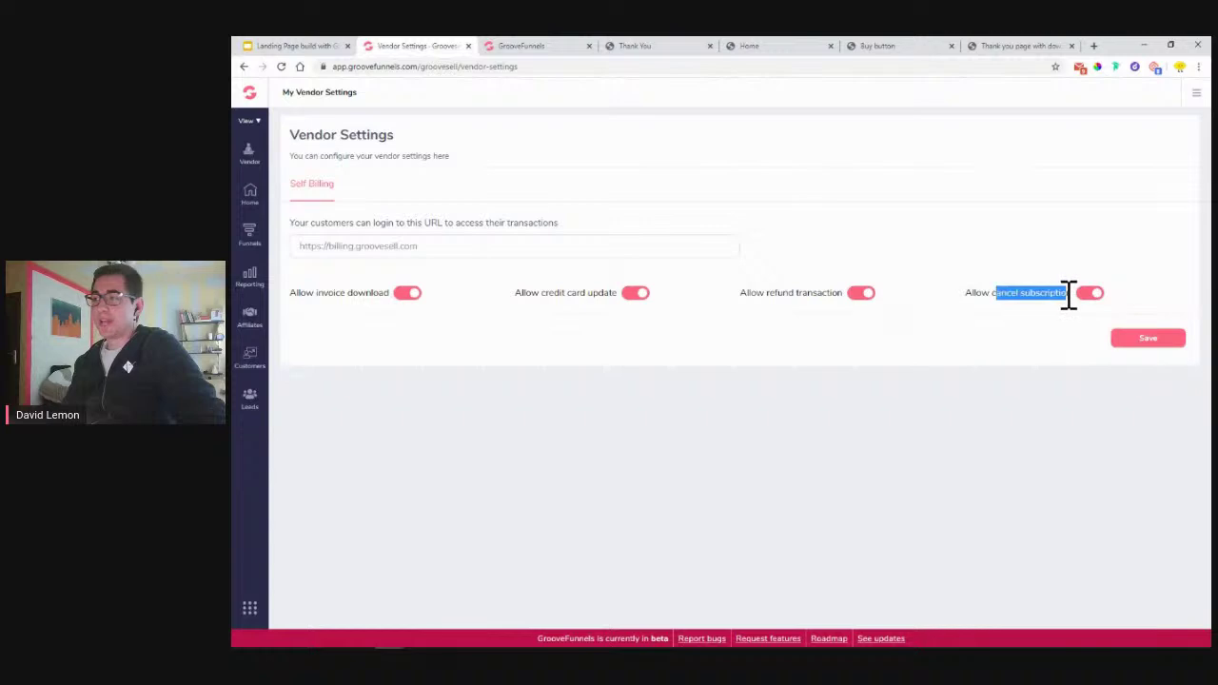
# Look at the Lemonade Subscription offer on the published Home page, then return to the vendor settings and save them
pyautogui.click(899, 48)
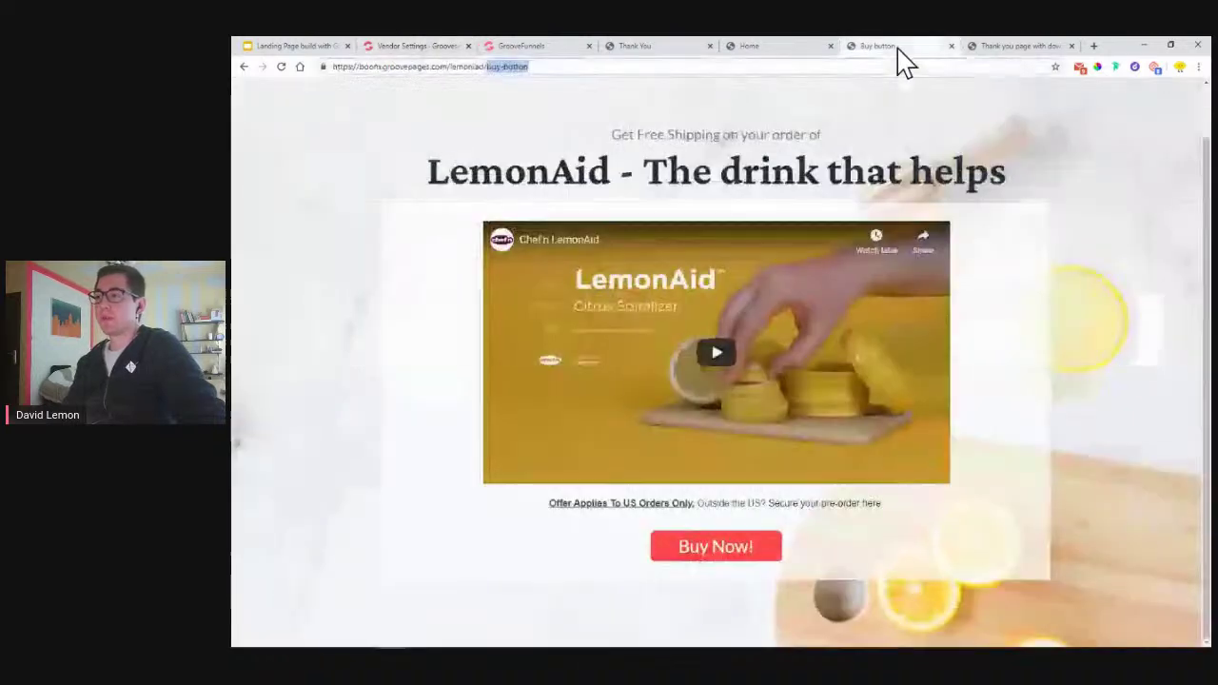
pyautogui.click(804, 48)
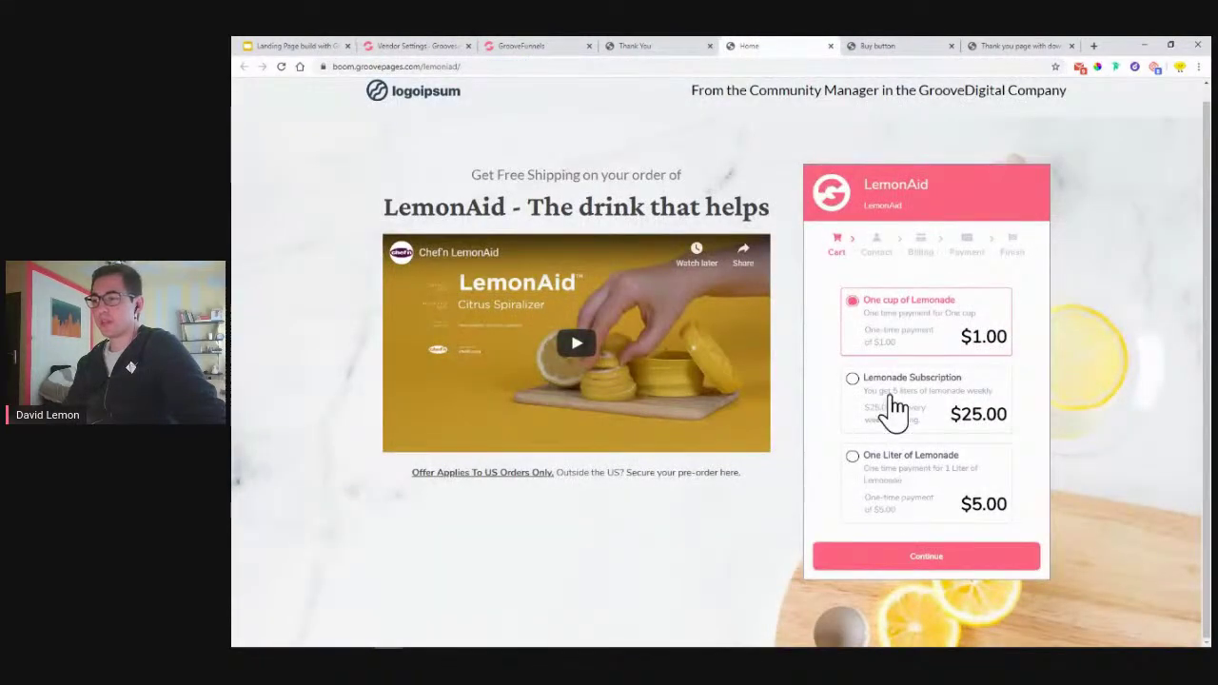
pyautogui.click(421, 48)
pyautogui.click(1034, 338)
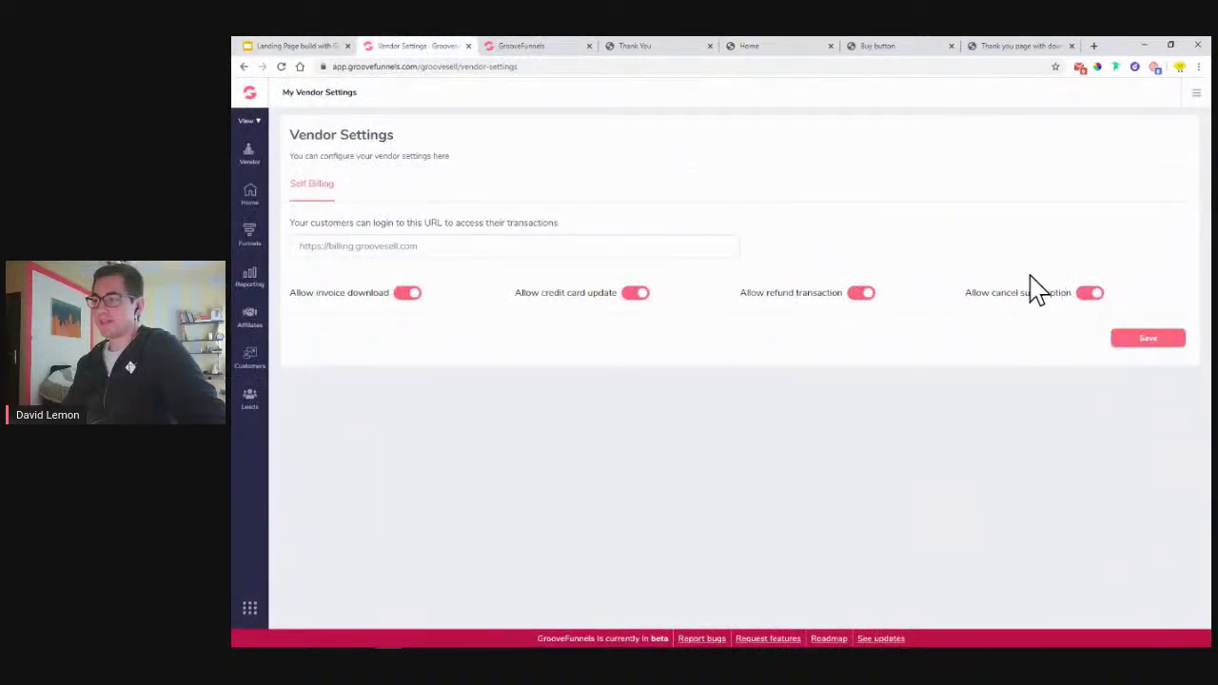
pyautogui.click(1142, 340)
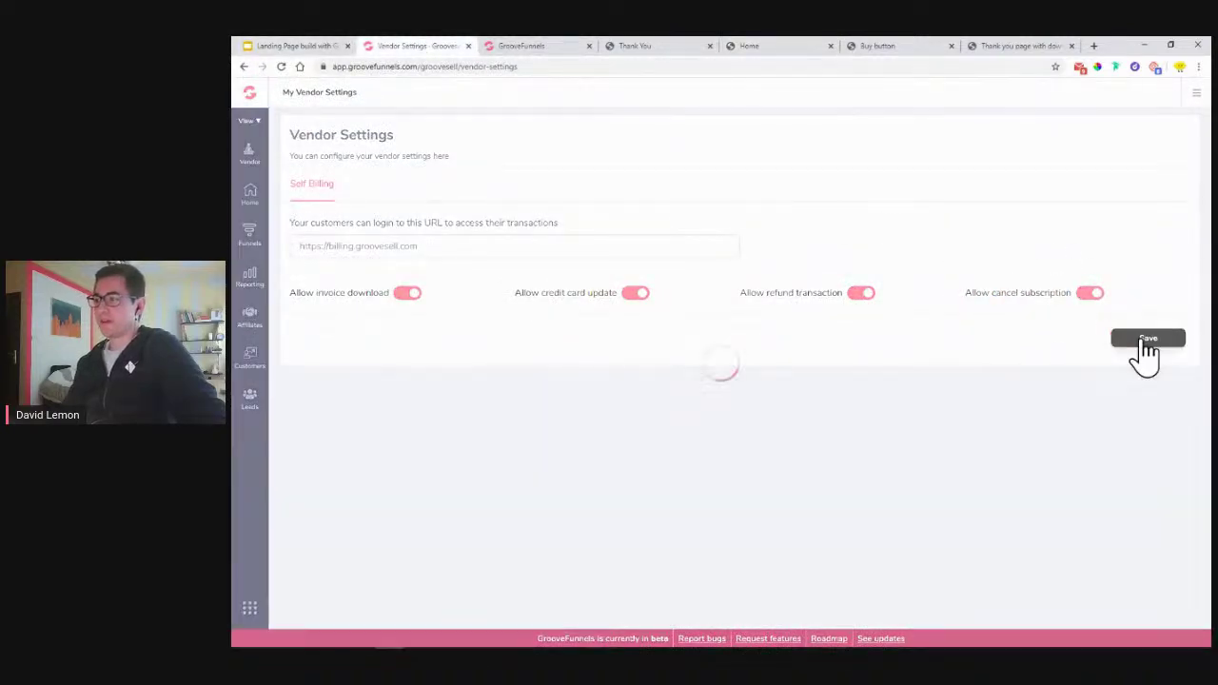
pyautogui.tripleClick(422, 247)
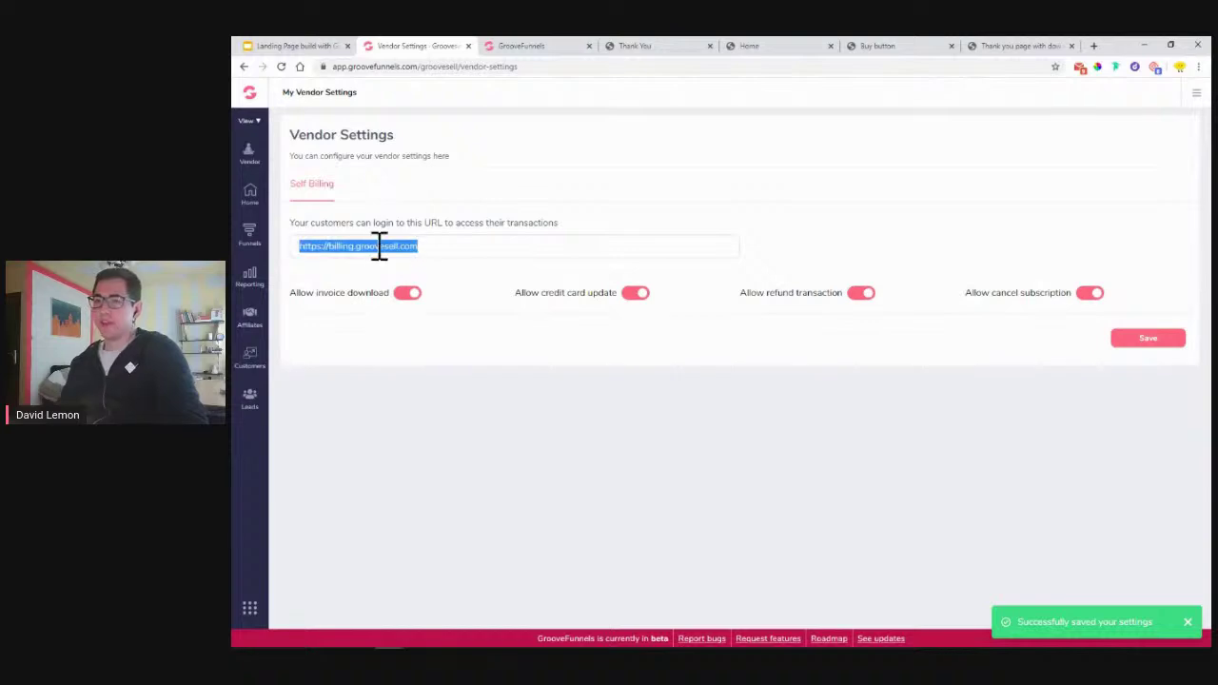
pyautogui.rightClick(378, 246)
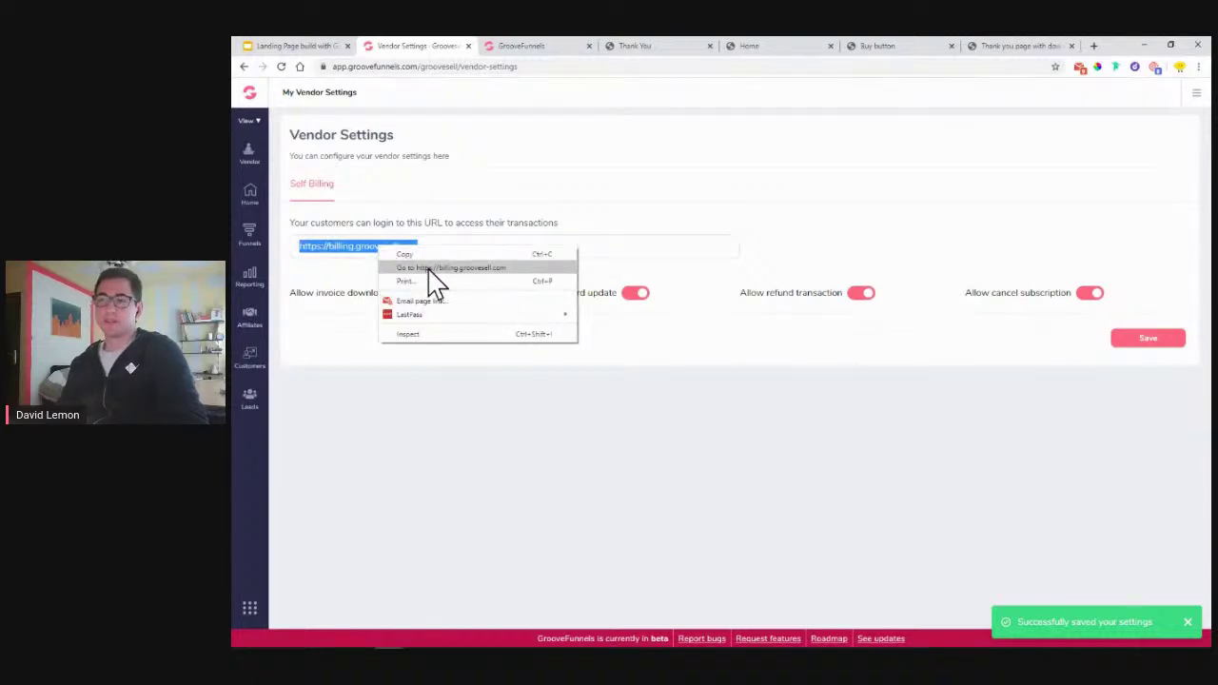
pyautogui.click(428, 268)
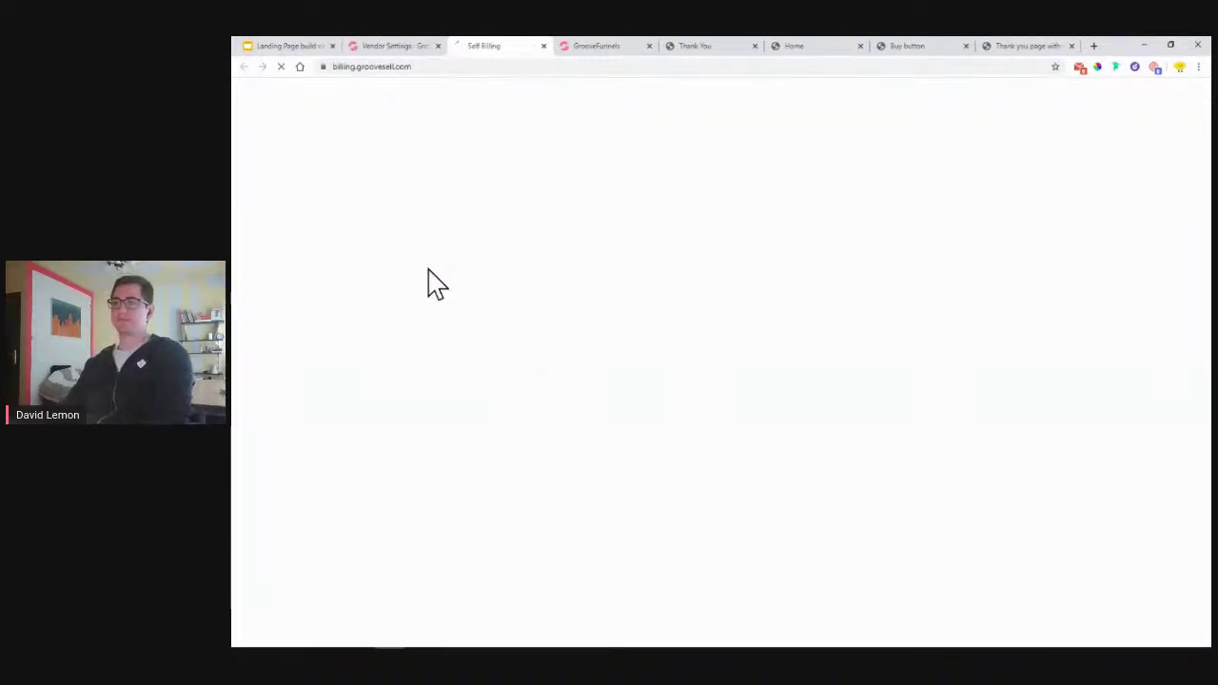
# Check the purchase e-mail account in the mail checker, enter its address on the self billing page and request the login e-mail
pyautogui.click(1080, 68)
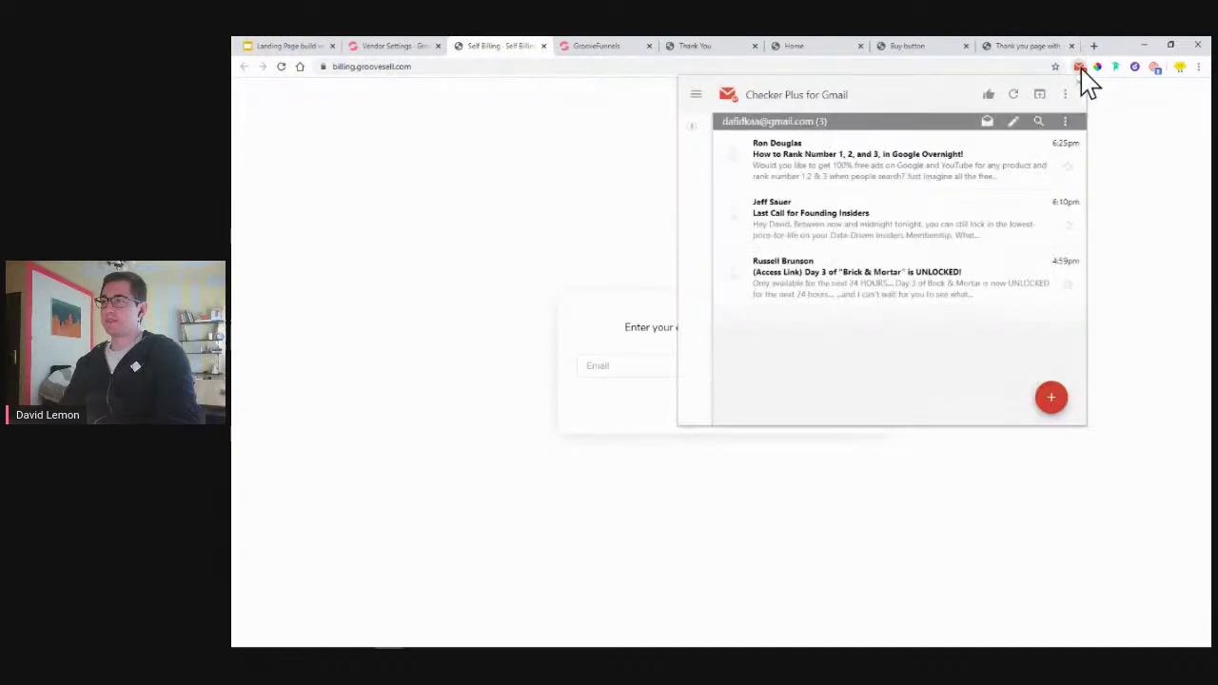
pyautogui.click(1080, 74)
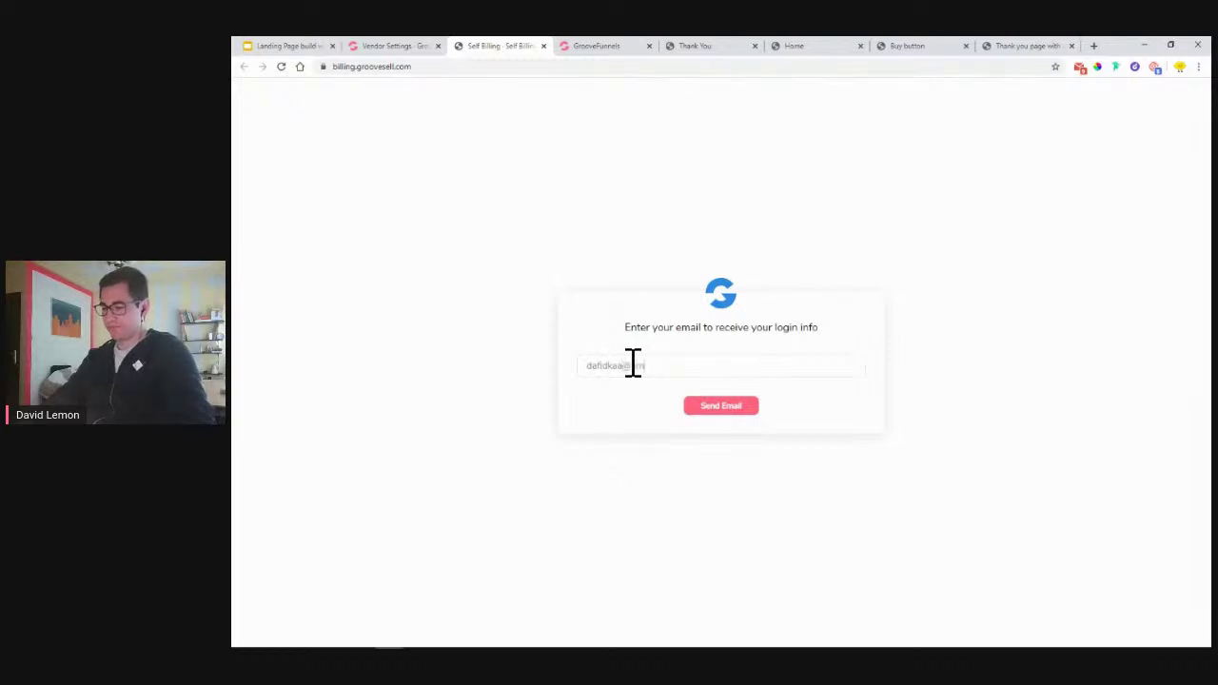
pyautogui.click(627, 393)
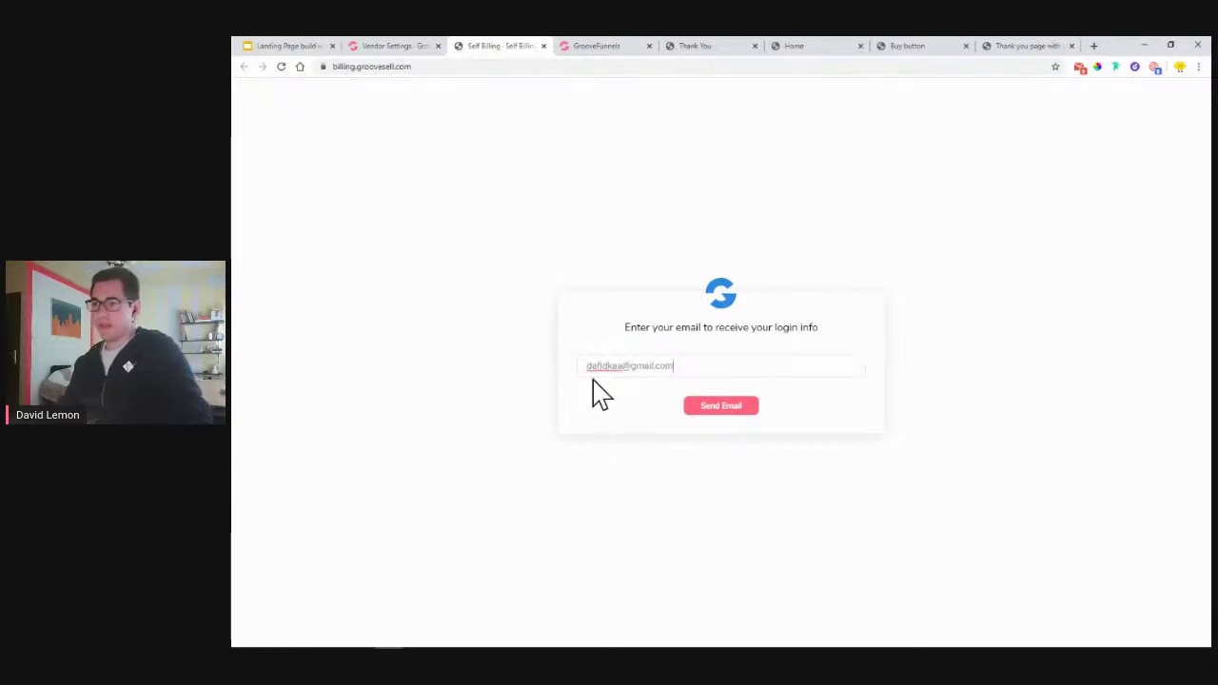
pyautogui.click(714, 407)
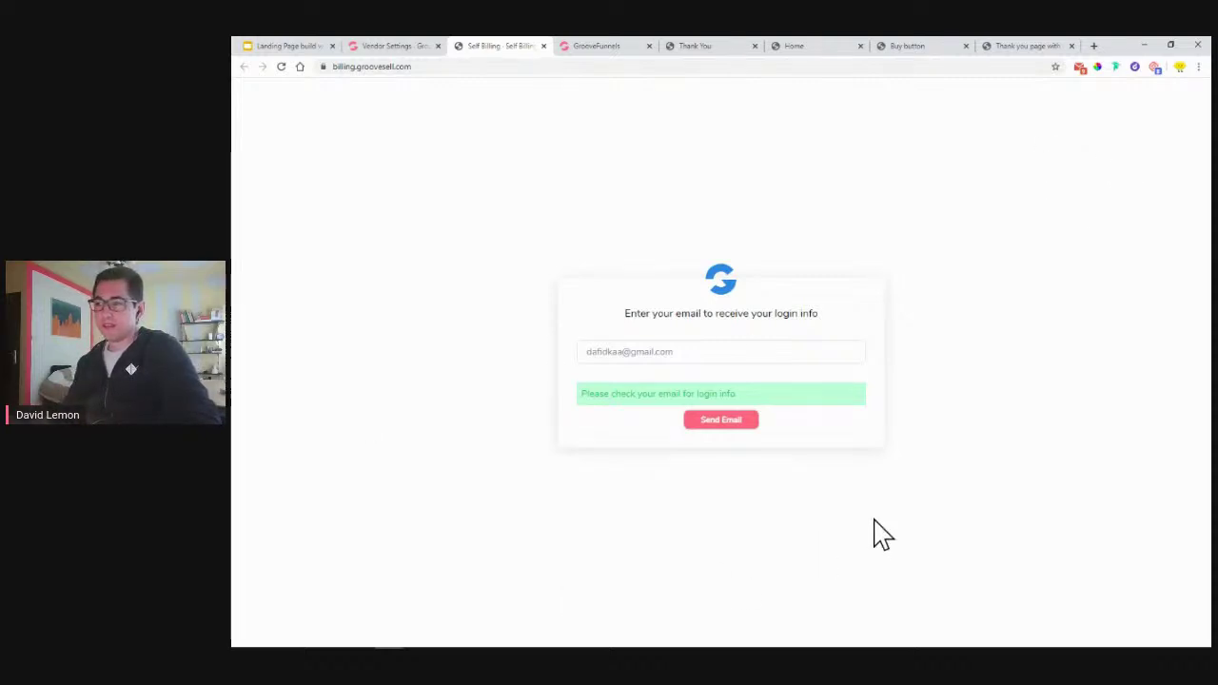
# Refresh the mail checker, open the GrooveSell "Customer Portal Access" e-mail and follow its link to the billing portal
pyautogui.click(1081, 69)
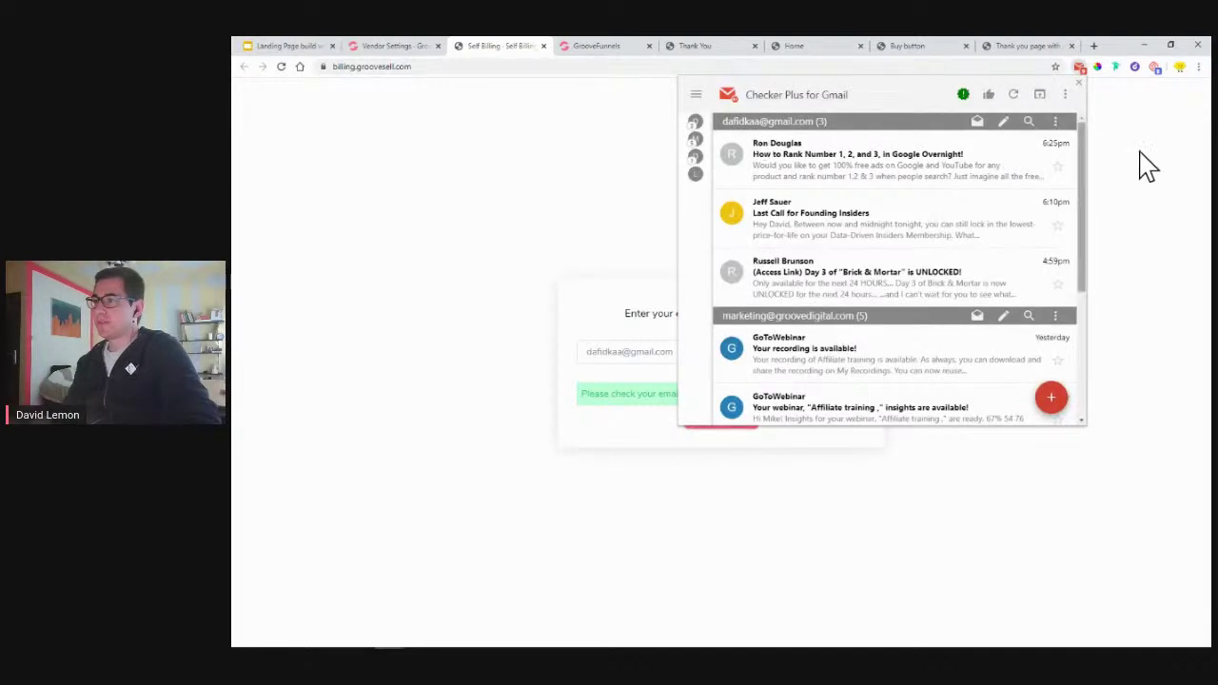
pyautogui.click(1013, 94)
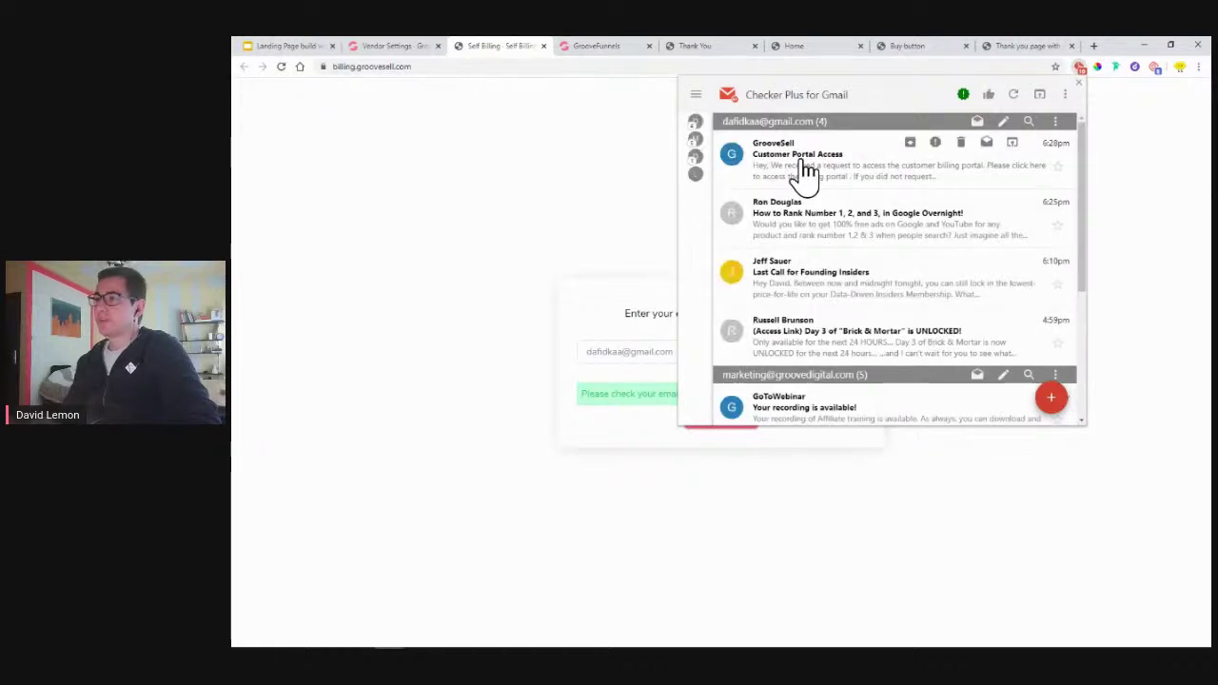
pyautogui.click(806, 172)
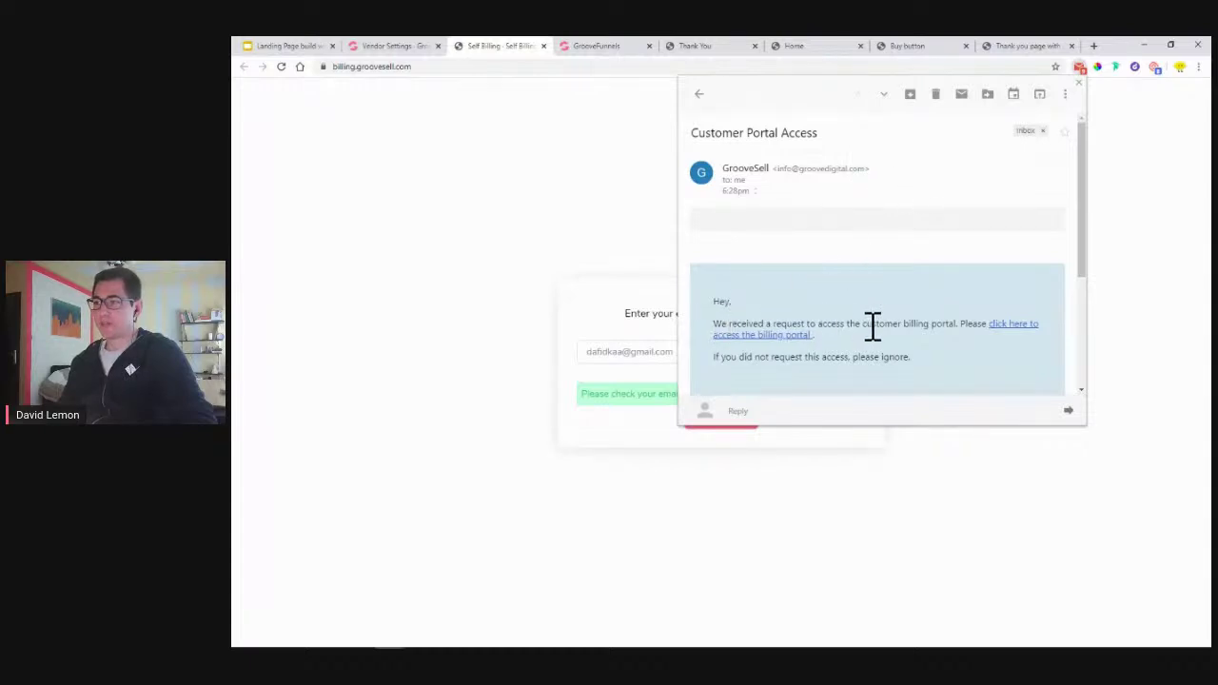
pyautogui.click(749, 343)
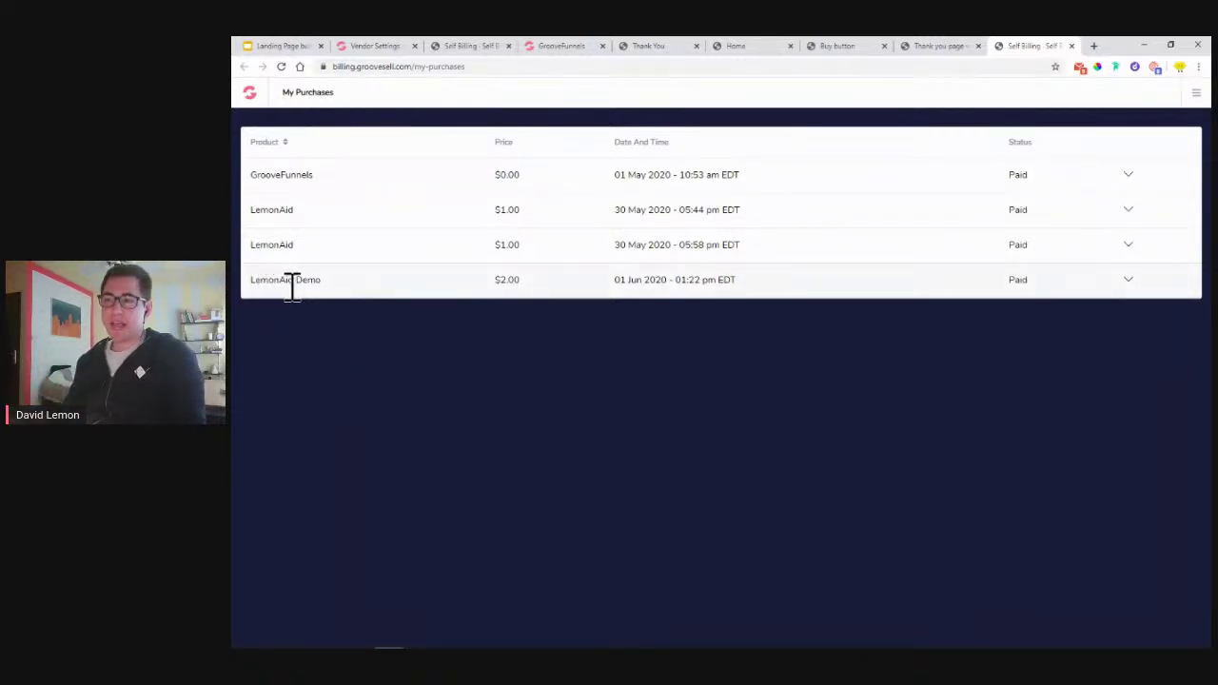
# Highlight the LemonAid Demo purchase and its price in My Purchases, then expand its transaction details
pyautogui.moveTo(253, 280); pyautogui.dragTo(381, 305)
pyautogui.moveTo(493, 285); pyautogui.dragTo(533, 296)
pyautogui.moveTo(1012, 278)
pyautogui.mouseDown()
pyautogui.moveTo(999, 283)
pyautogui.moveTo(1033, 282)
pyautogui.moveTo(993, 282)
pyautogui.mouseUp()
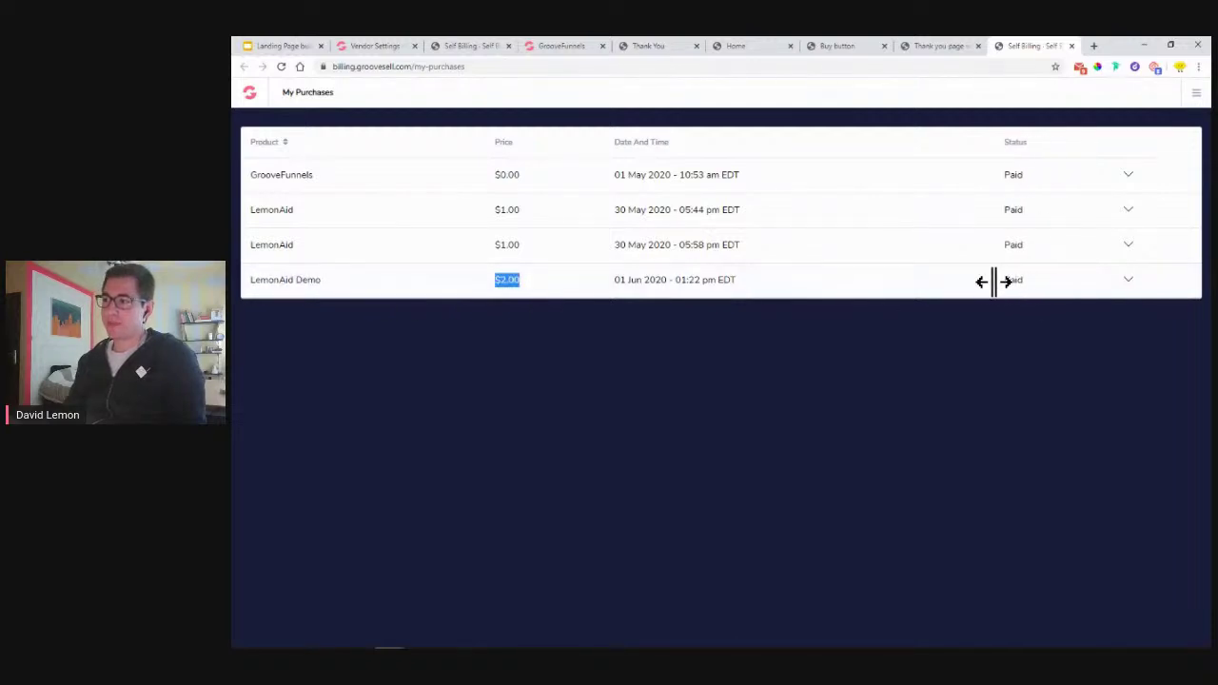
pyautogui.click(1129, 281)
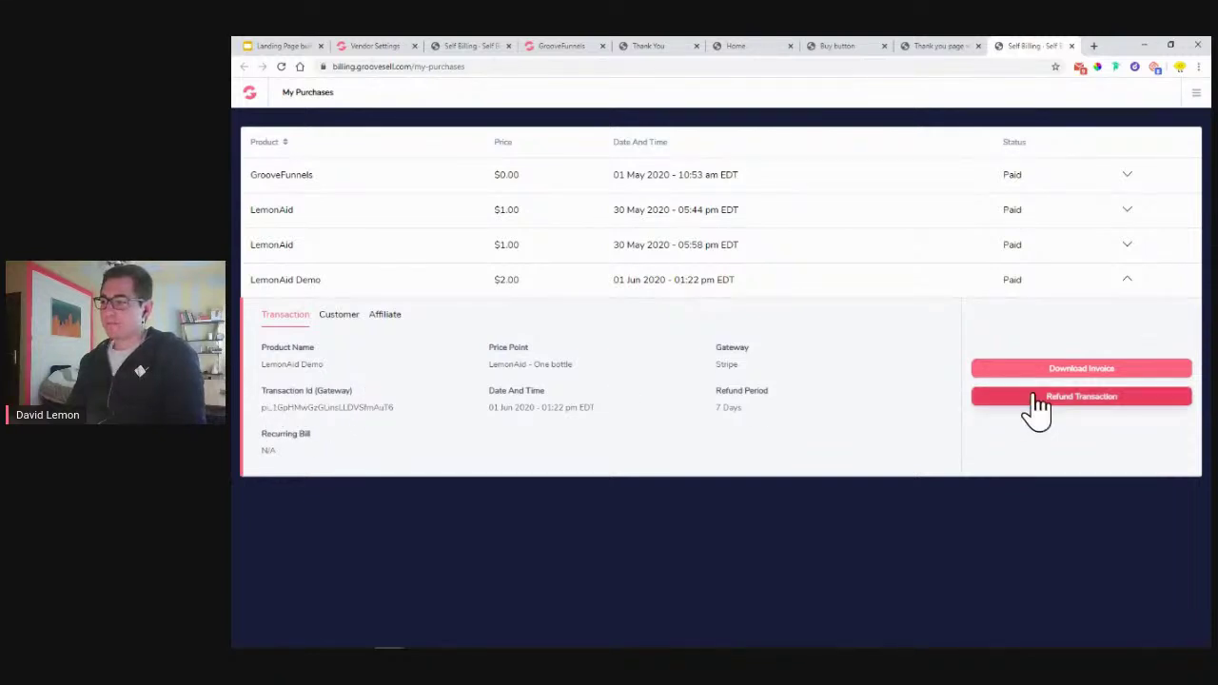
# Download the LemonAid Demo invoice as a PDF to Downloads, examine its product and total, and close it
pyautogui.click(1082, 373)
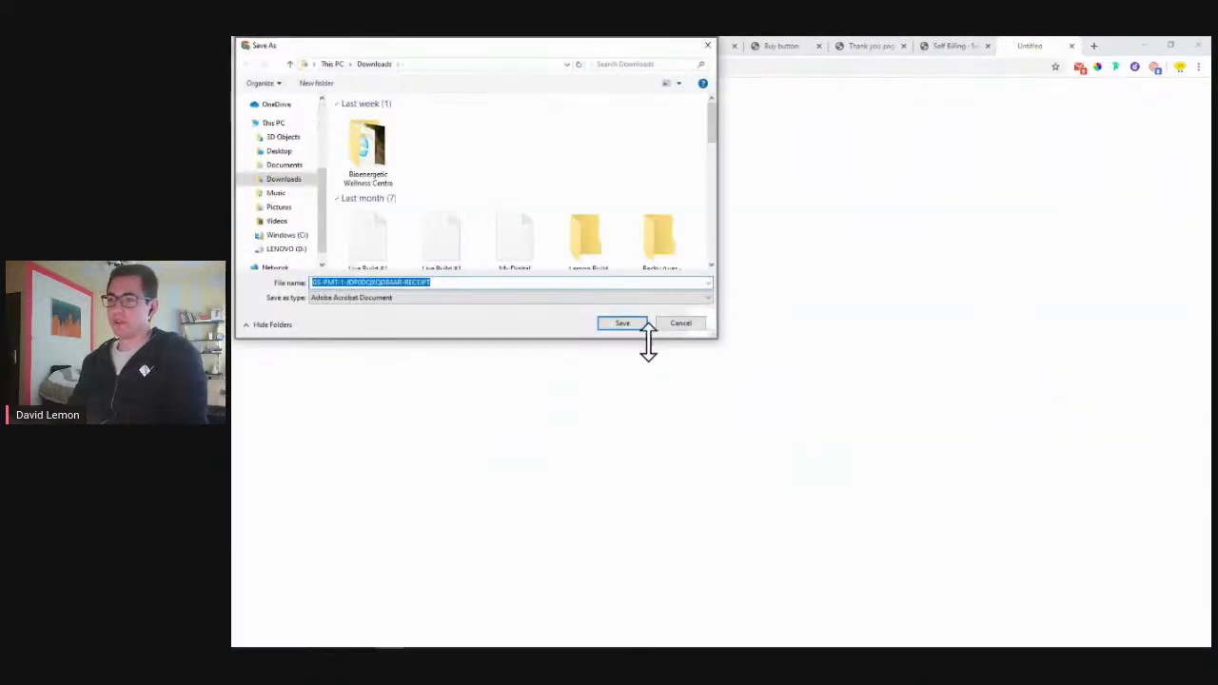
pyautogui.click(635, 326)
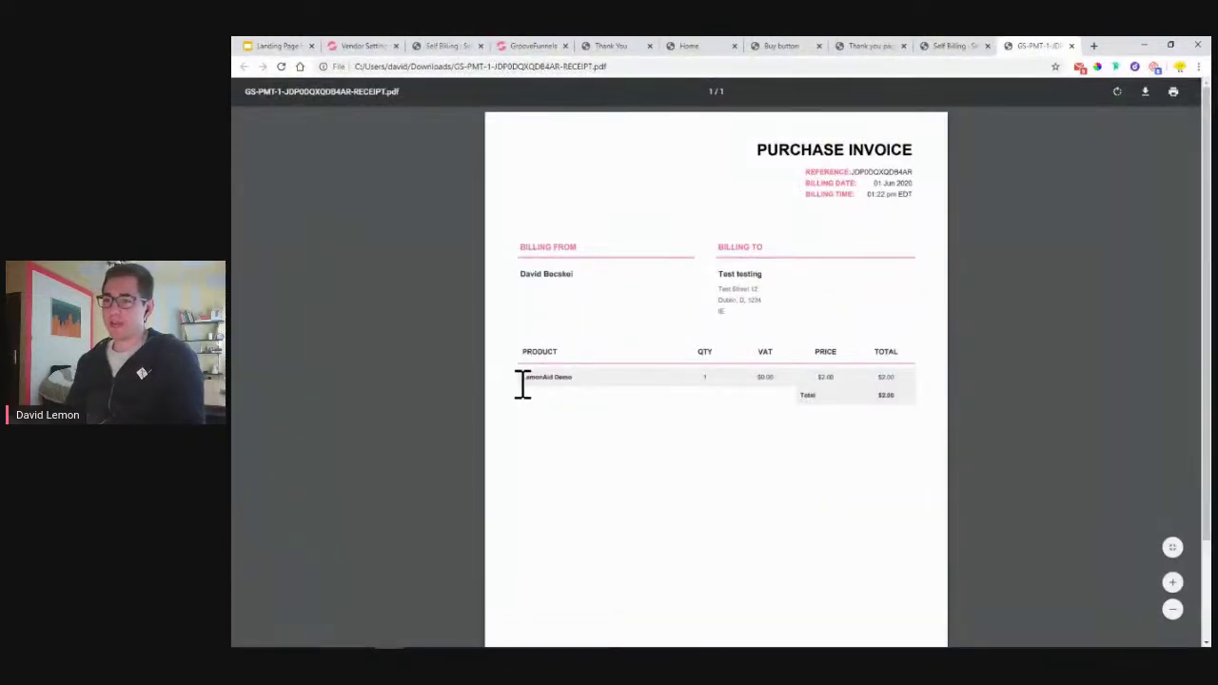
pyautogui.moveTo(523, 379); pyautogui.dragTo(589, 388)
pyautogui.click(880, 396)
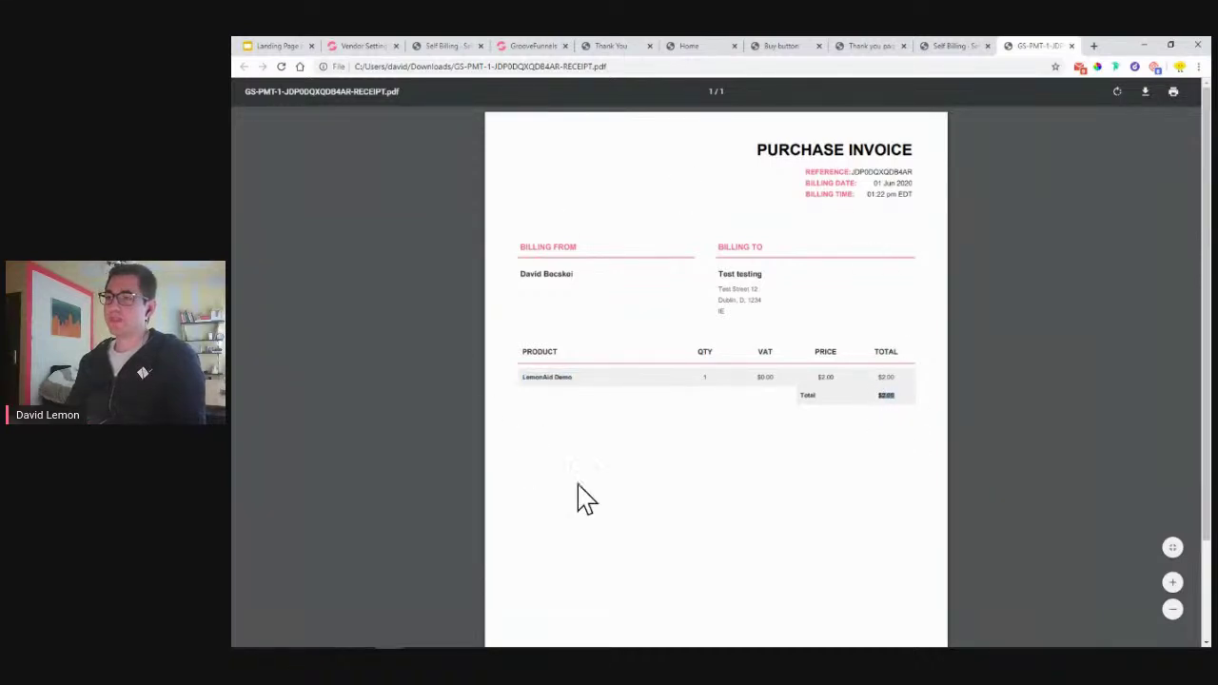
pyautogui.click(1072, 46)
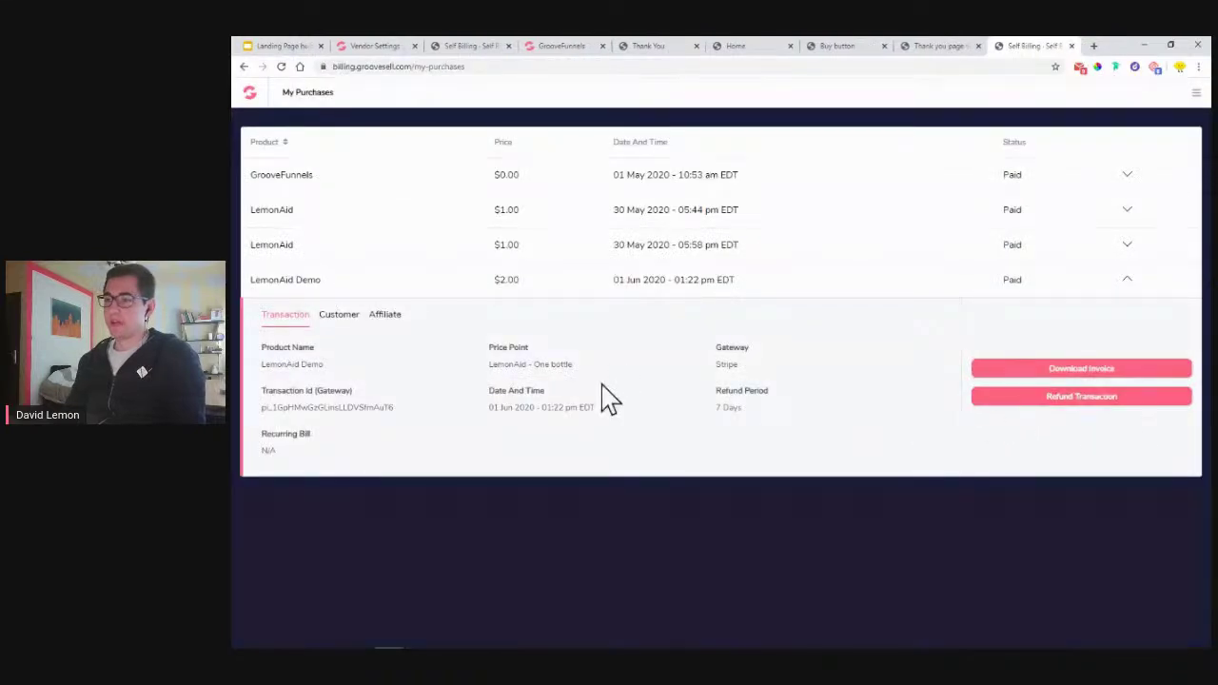
# View the customer and affiliate information of the LemonAid Demo purchase
pyautogui.click(339, 316)
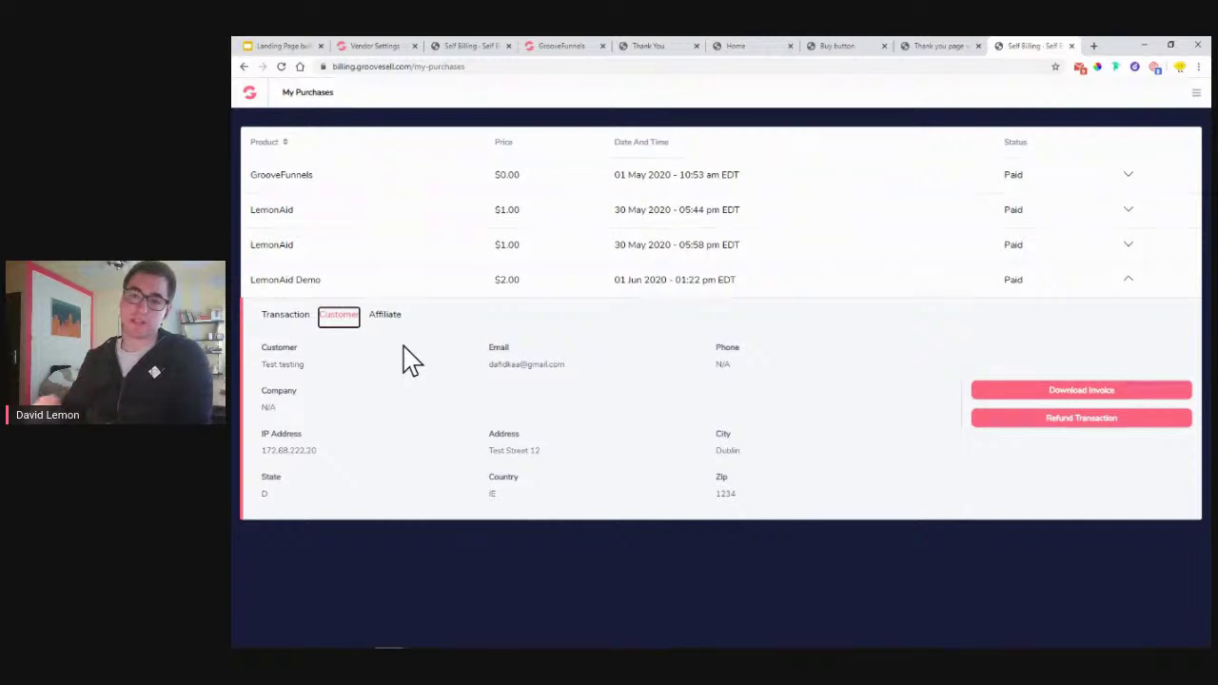
pyautogui.click(390, 316)
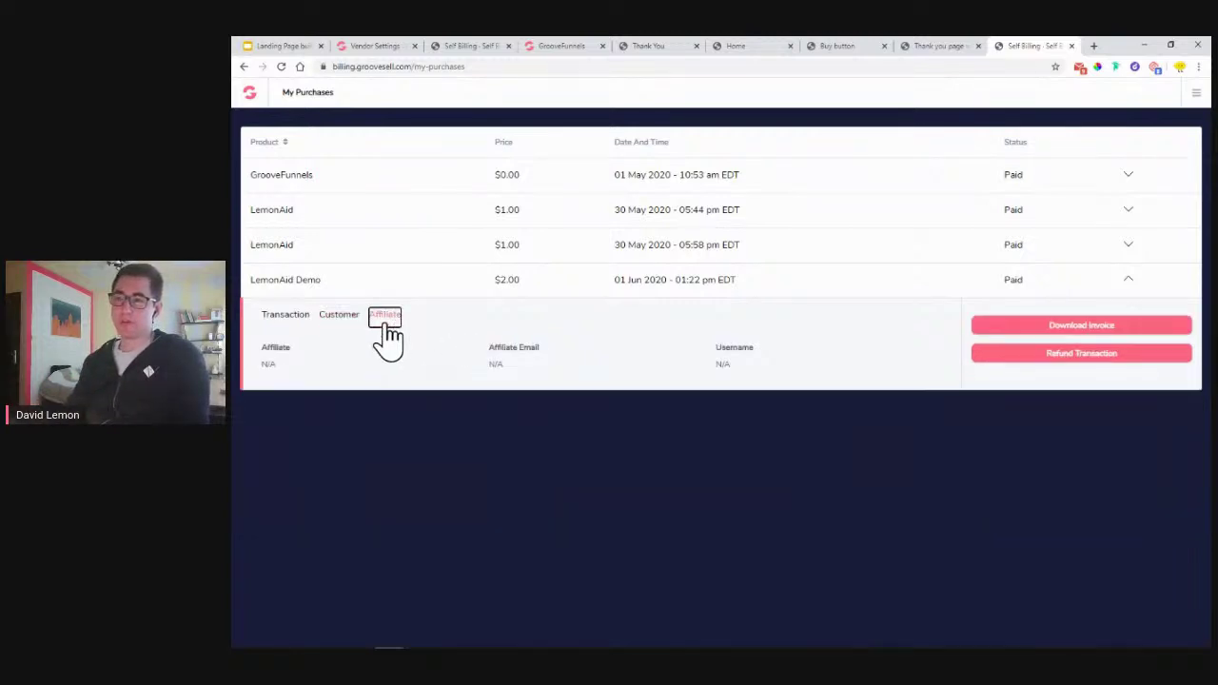
# Examine the GrooveFunnels purchase's transaction details, highlight its transaction ID, and collapse the GrooveFunnels and LemonAid Demo entries
pyautogui.moveTo(258, 375); pyautogui.dragTo(302, 375)
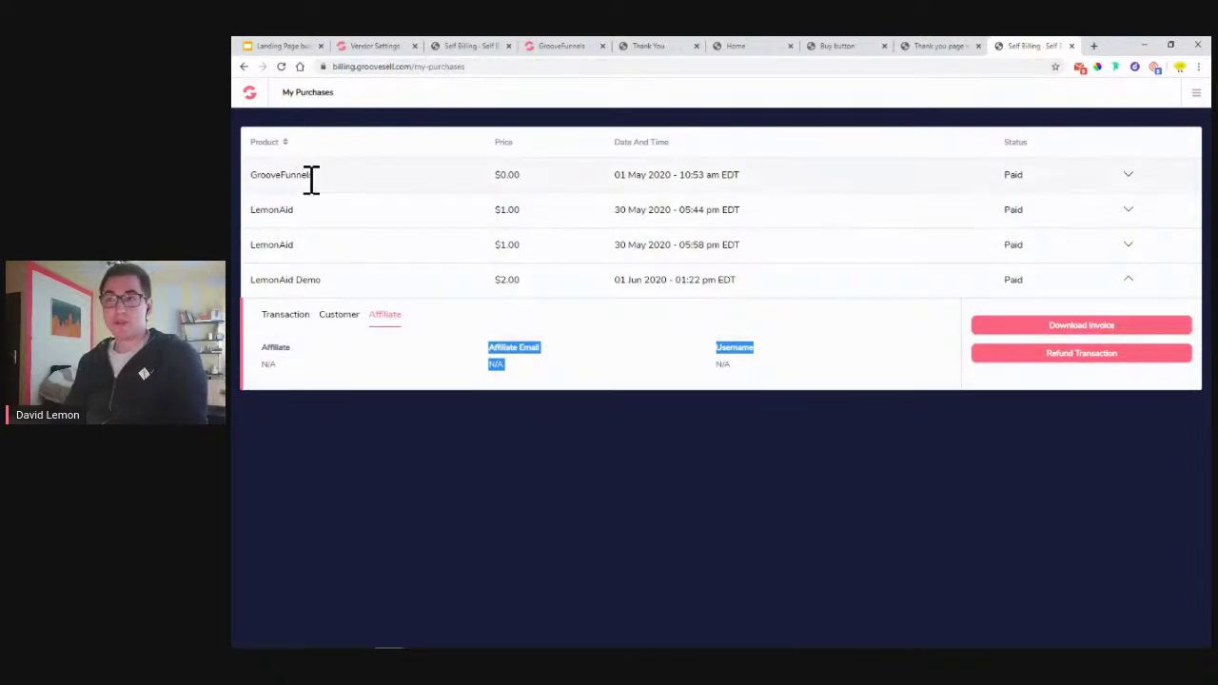
pyautogui.click(1126, 176)
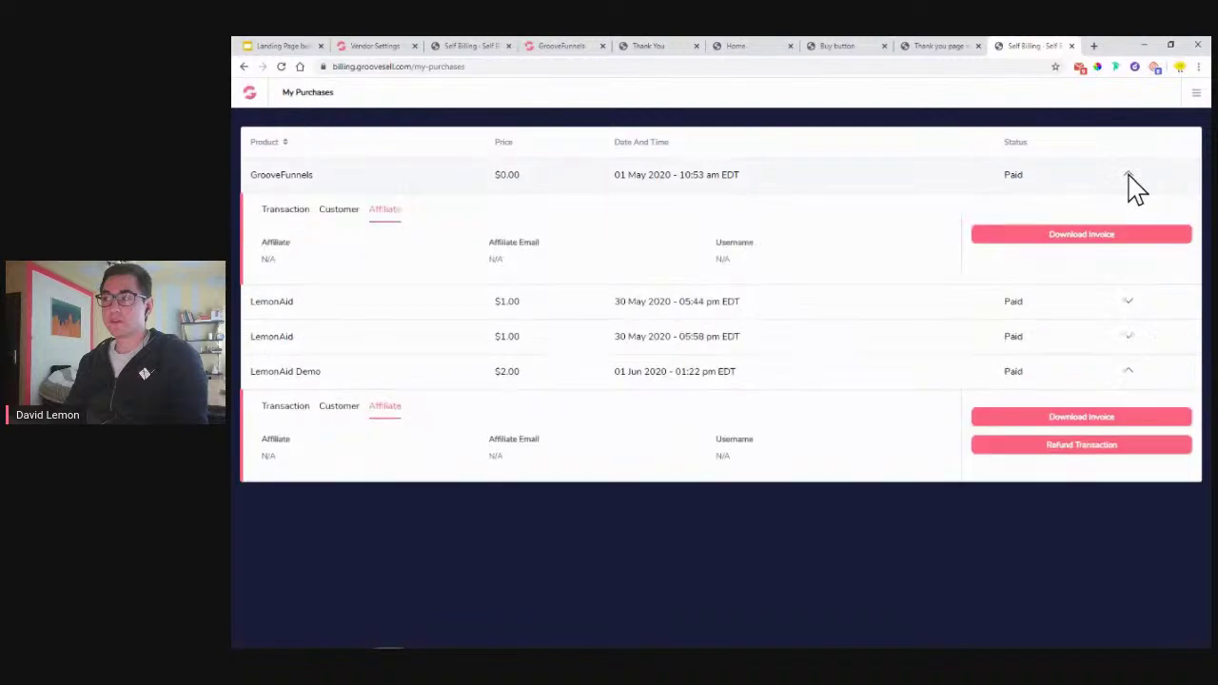
pyautogui.click(297, 212)
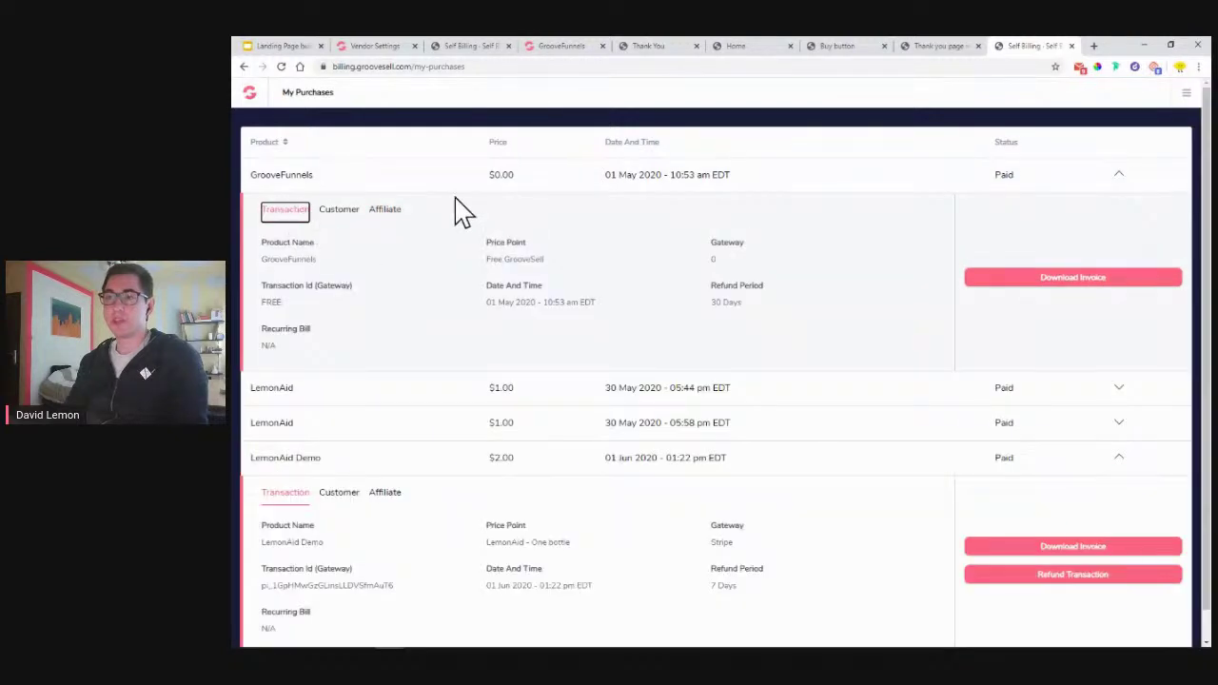
pyautogui.moveTo(259, 305); pyautogui.dragTo(294, 308)
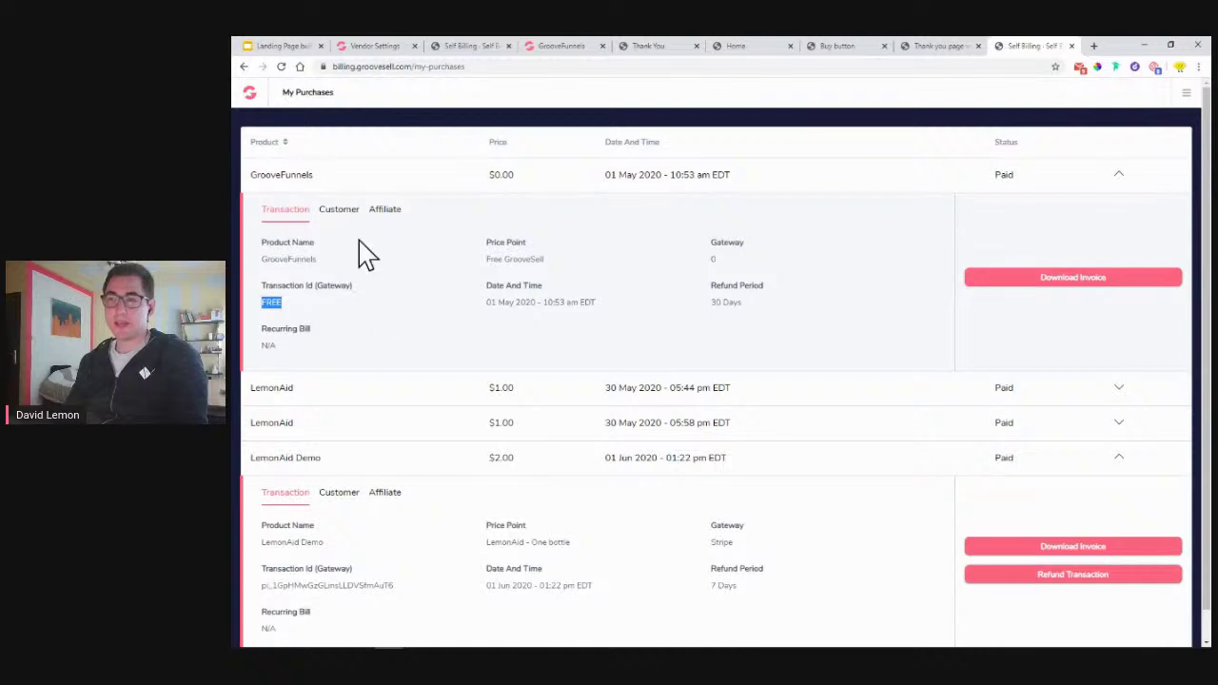
pyautogui.click(1121, 172)
pyautogui.click(1128, 278)
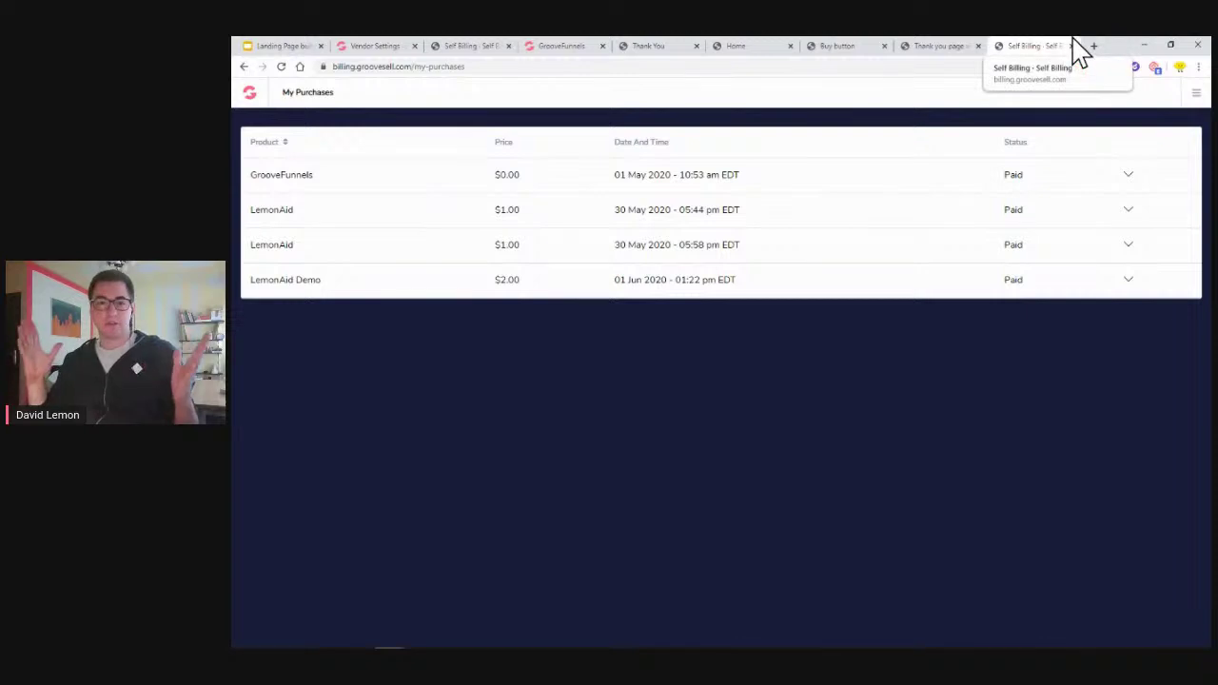
# Switch to the Google Slides plan and highlight "Q&A", the "Testing everything out" wording and "Set up self billing dashboard" in turn
pyautogui.click(276, 46)
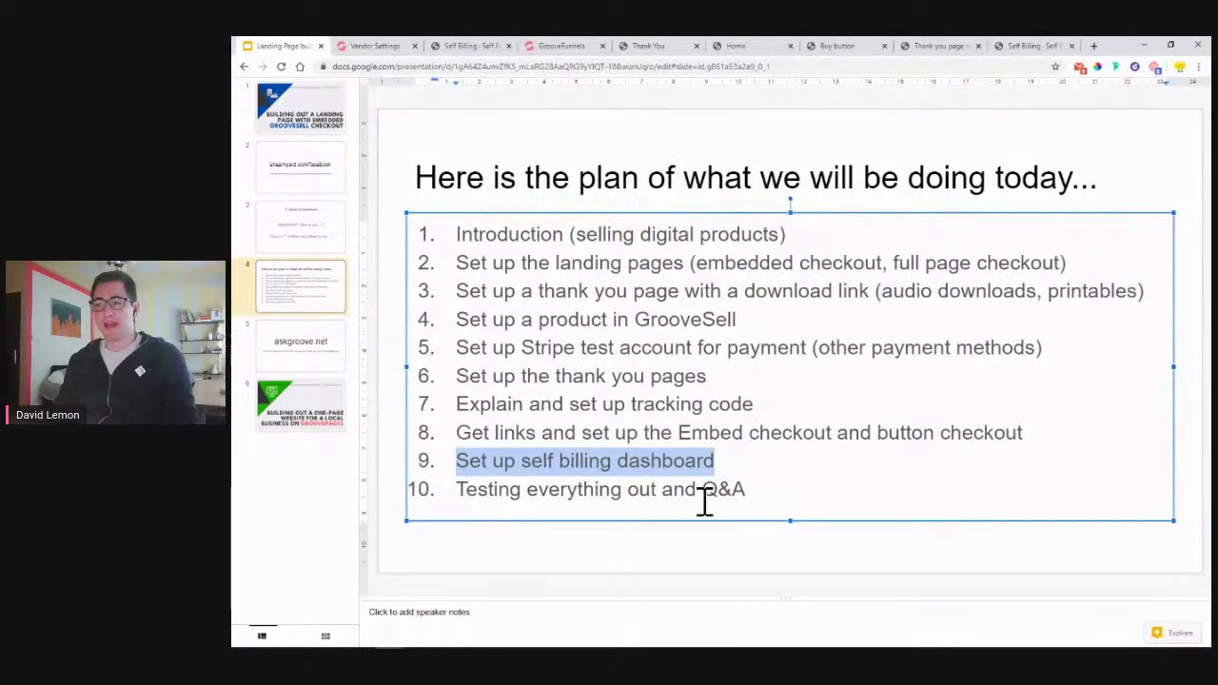
pyautogui.moveTo(708, 493); pyautogui.dragTo(755, 495)
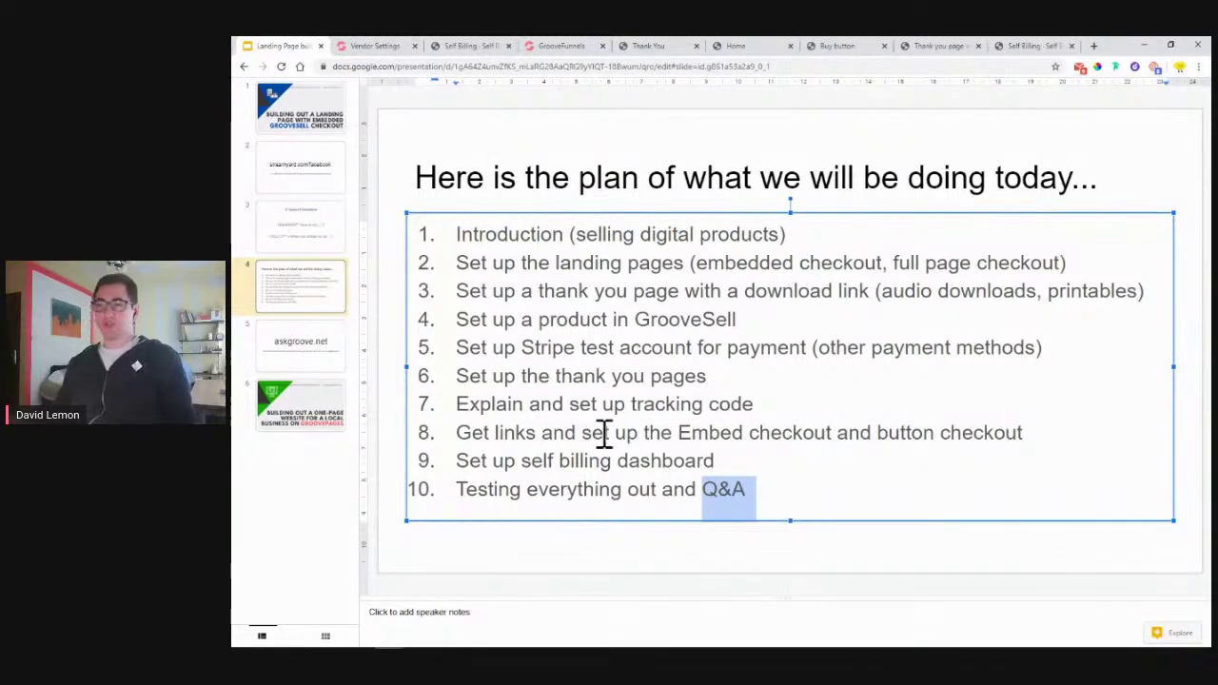
pyautogui.moveTo(468, 490); pyautogui.dragTo(610, 491)
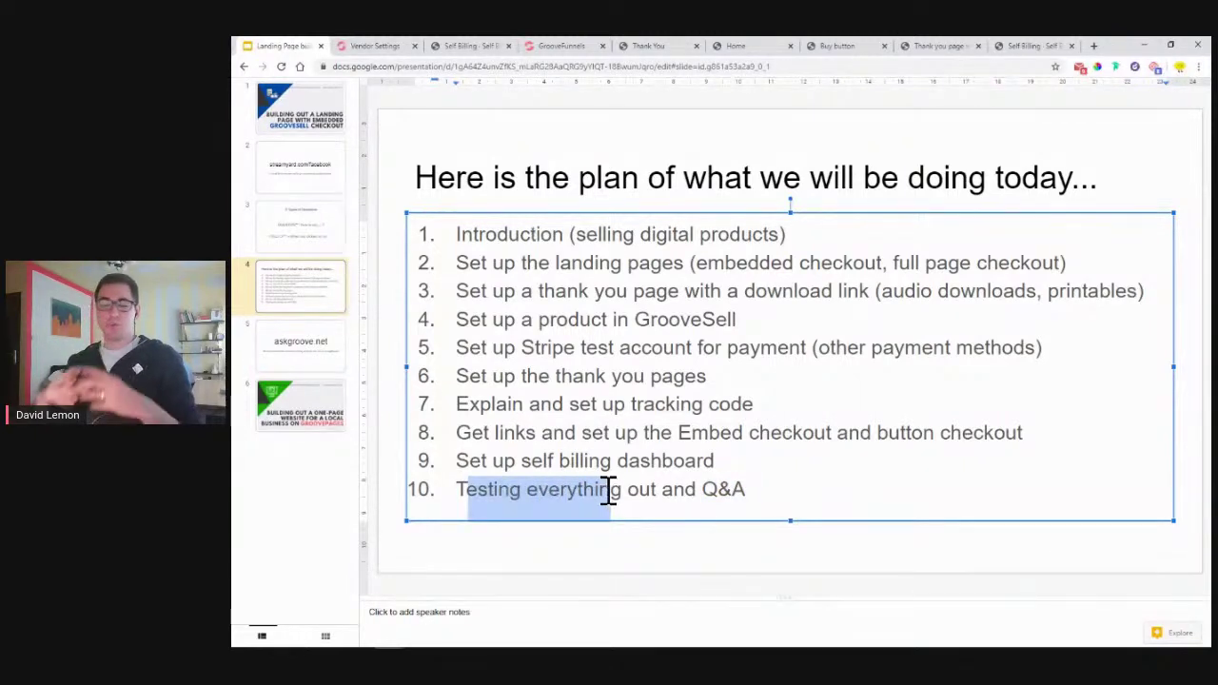
pyautogui.moveTo(457, 463); pyautogui.dragTo(720, 465)
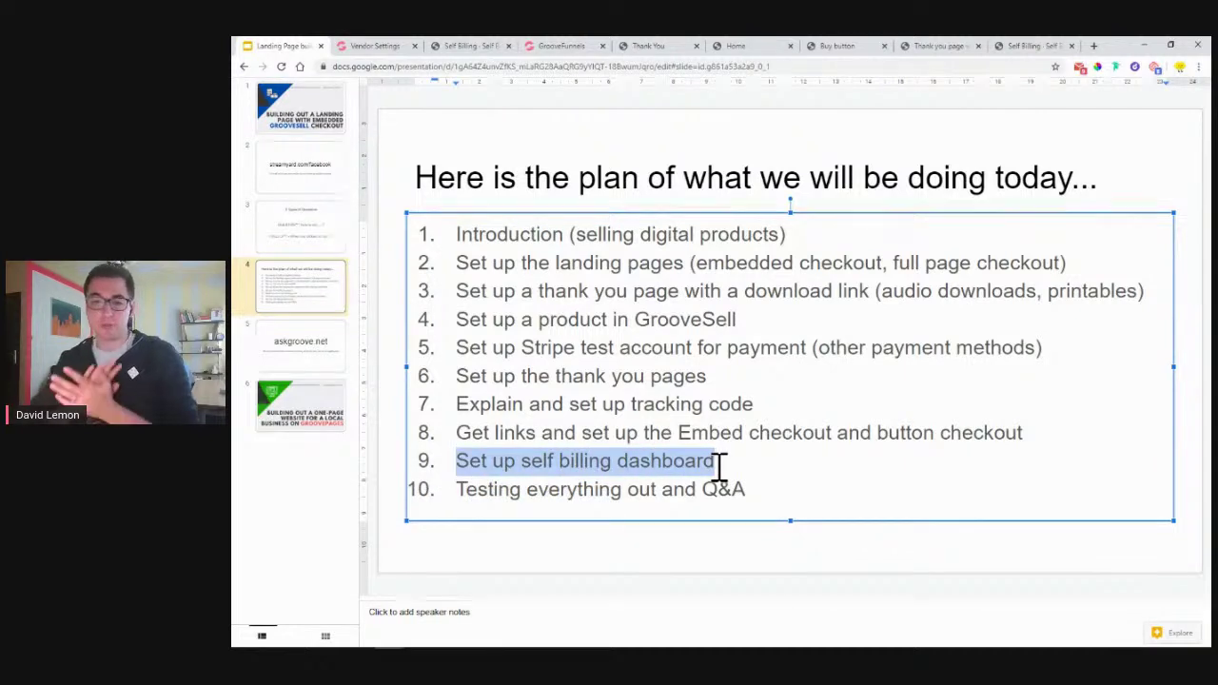